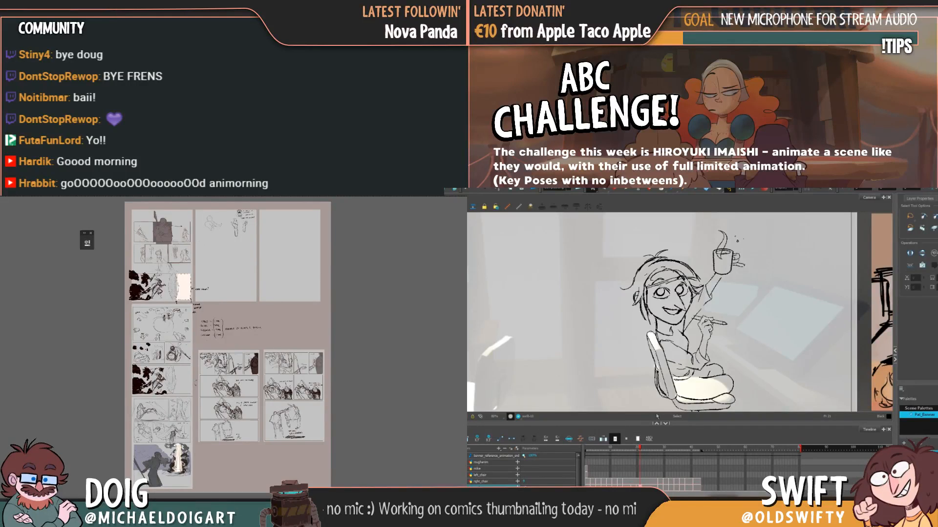
Extend the exposure of the seated character's last drawing farther along the right-hand character's timeline layer
drag(655, 450, 699, 453)
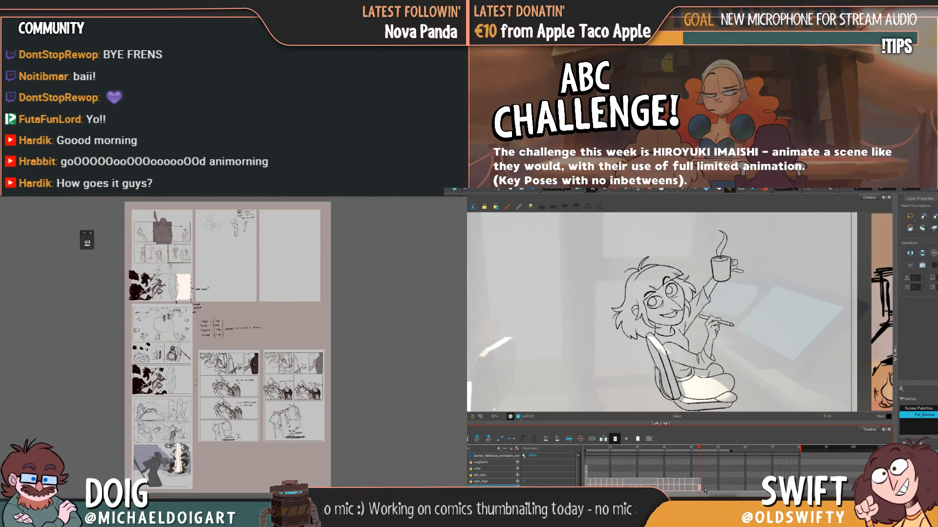
click(705, 487)
click(716, 484)
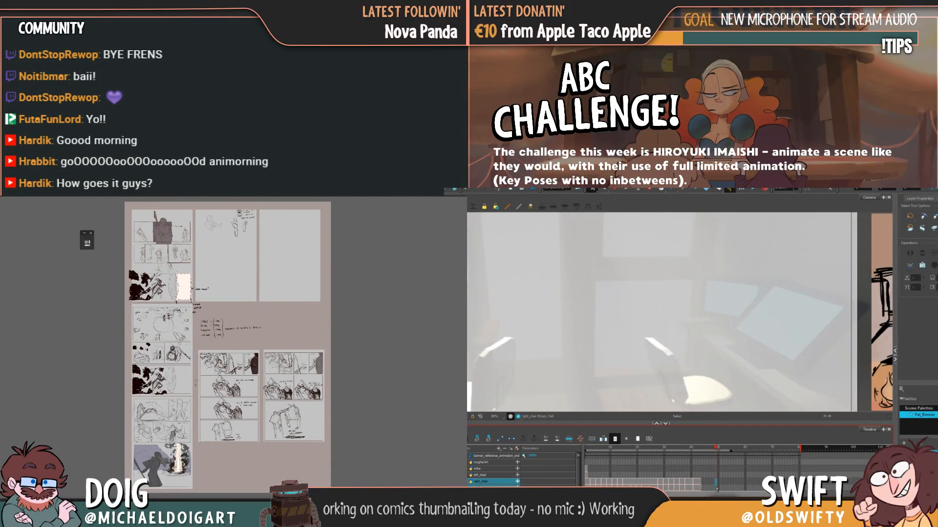
key(F5)
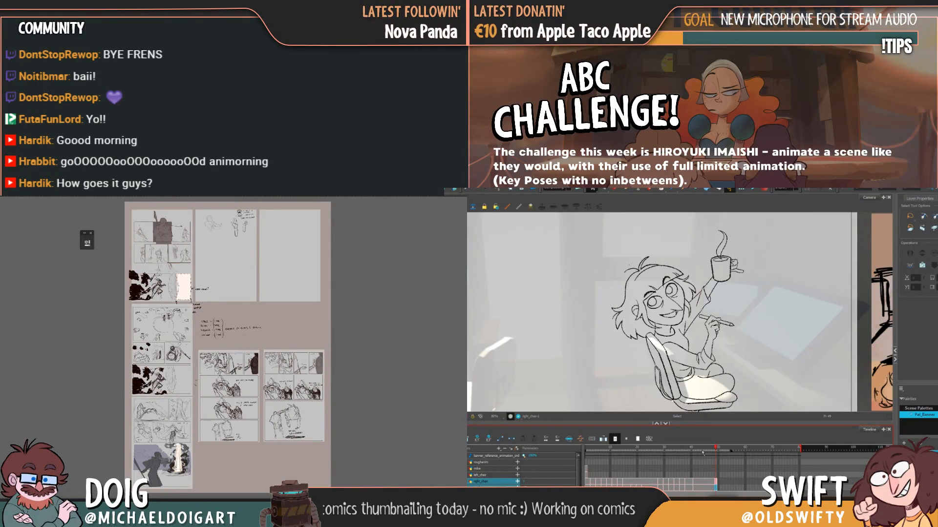
Compare the seated character's head poses across neighbouring frames, and inspect the figure and arm sketches on the second thumbnail page
mouse_move(702, 452)
mouse_down()
mouse_move(681, 459)
mouse_move(694, 464)
mouse_up()
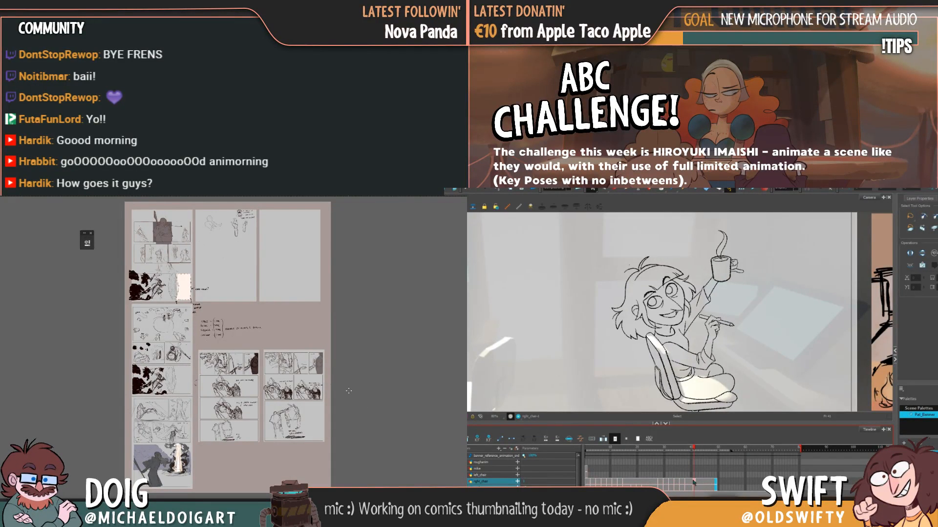
click(702, 484)
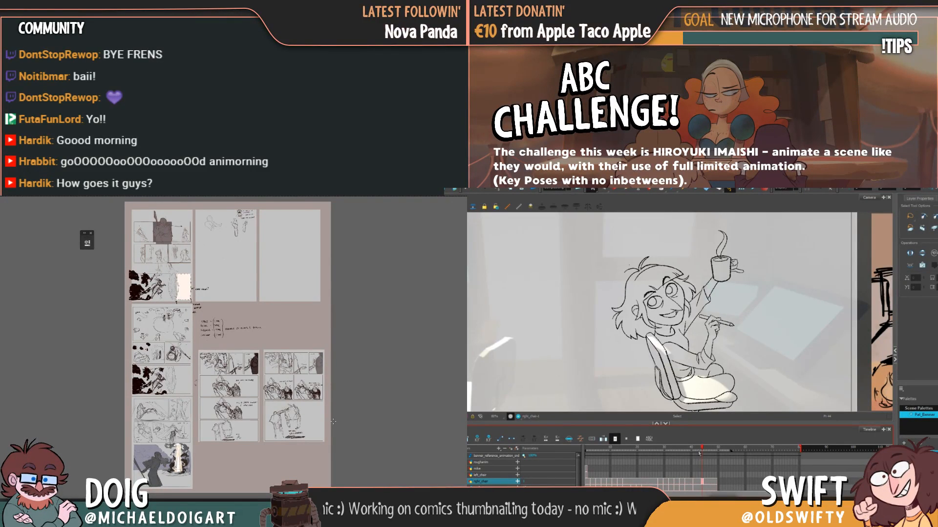
drag(702, 449, 687, 461)
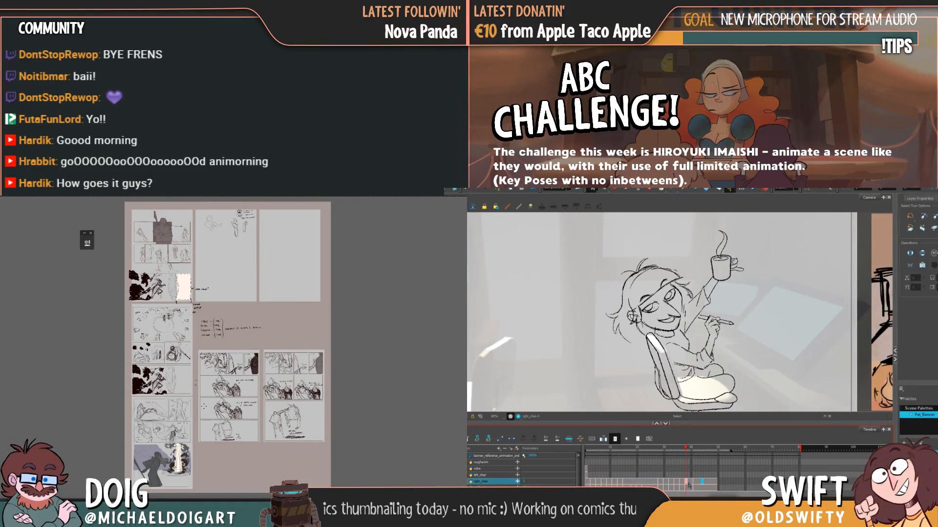
scroll(195, 432, up, 2)
drag(694, 489, 697, 492)
scroll(195, 433, up, 2)
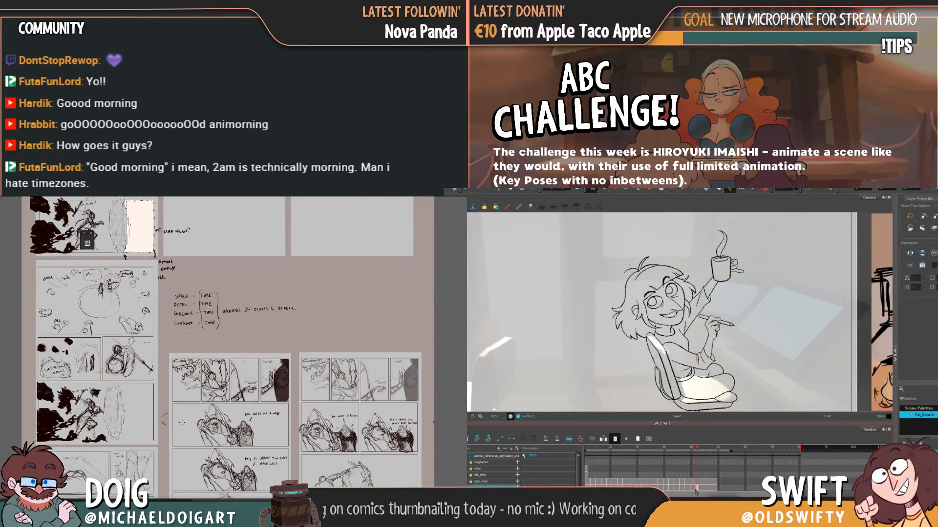
drag(693, 489, 693, 495)
scroll(255, 374, down, 1)
scroll(255, 375, up, 5)
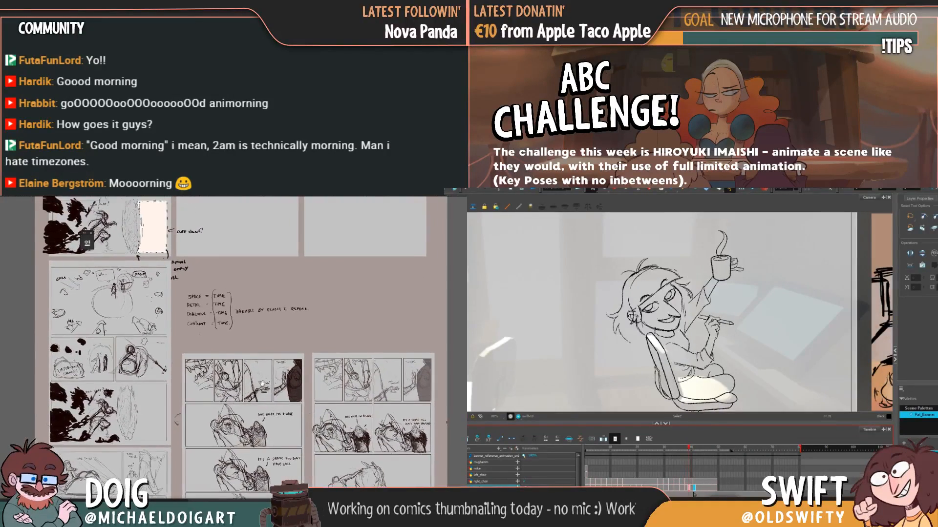
scroll(249, 437, up, 2)
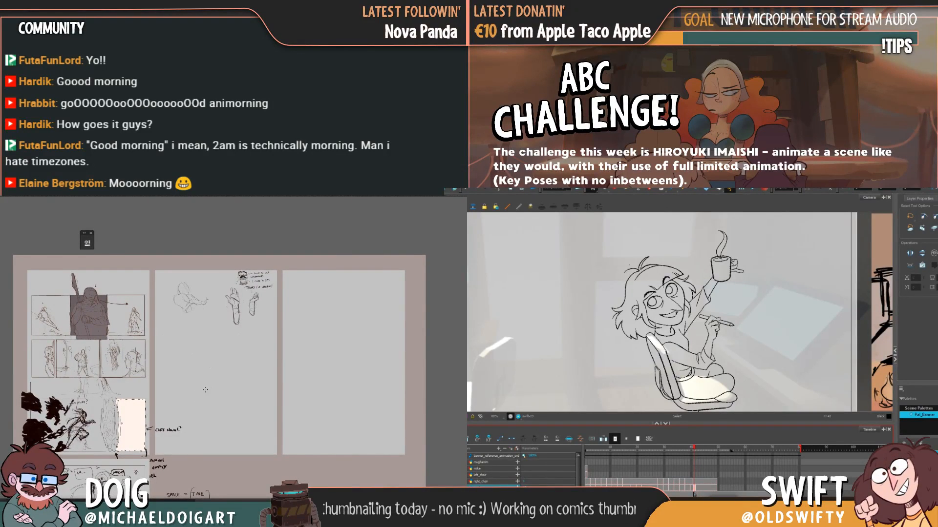
scroll(205, 389, up, 4)
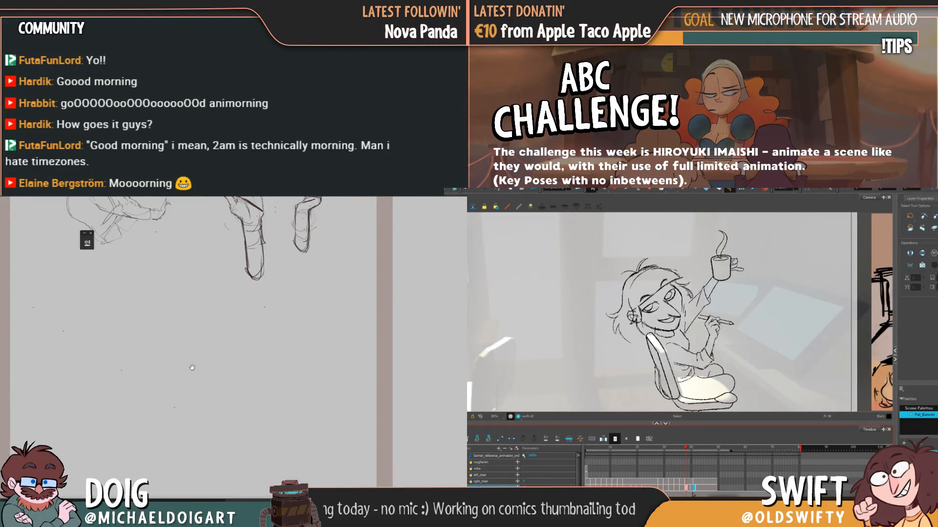
scroll(192, 368, down, 5)
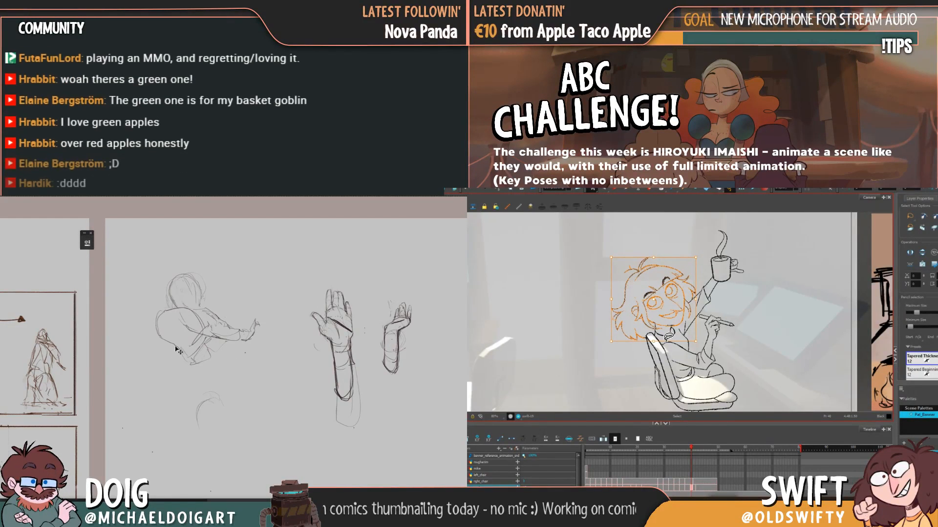
Deselect the seated character's head, and shift the figure and arm sketches slightly sideways on the second thumbnail page
key(Escape)
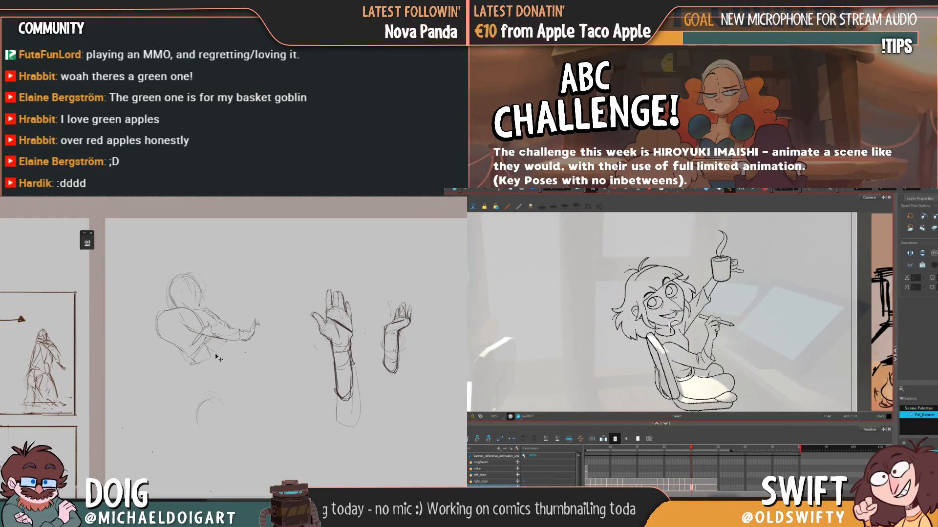
key(v)
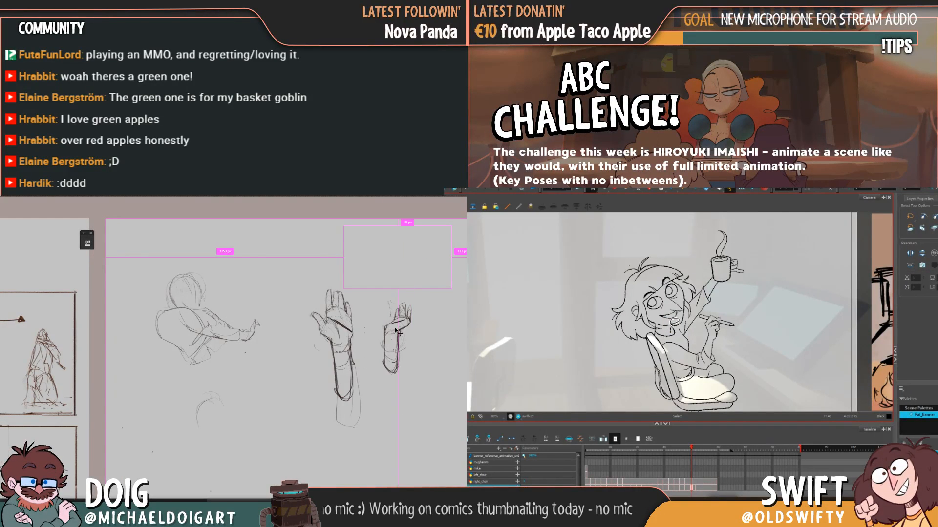
drag(400, 335, 287, 316)
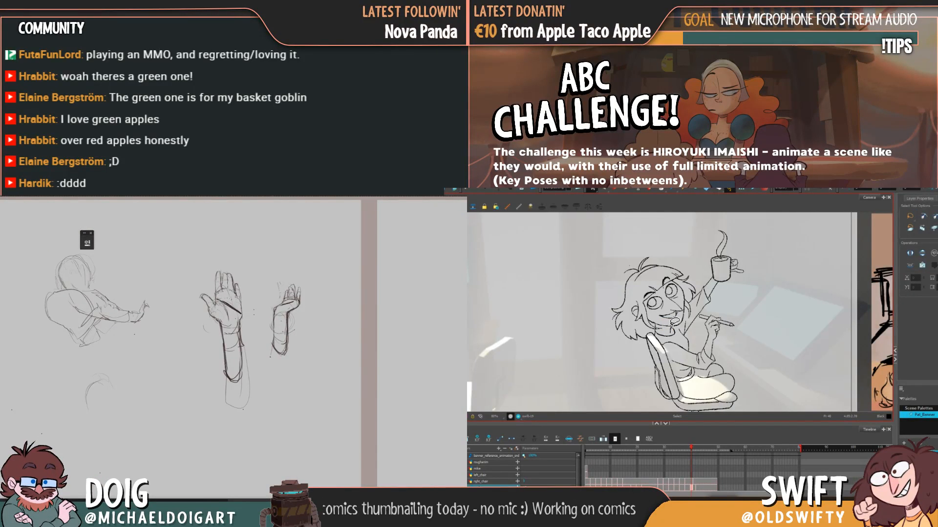
key(alt+/)
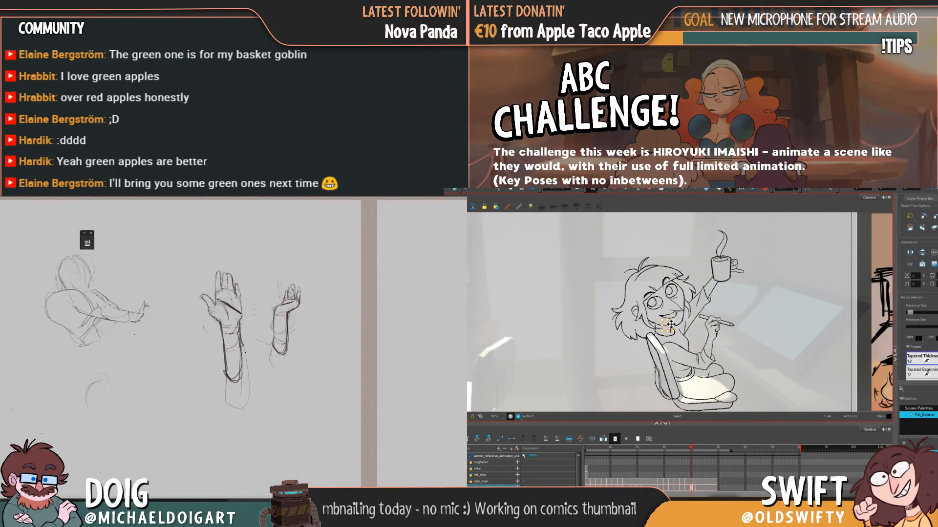
drag(252, 356, 250, 367)
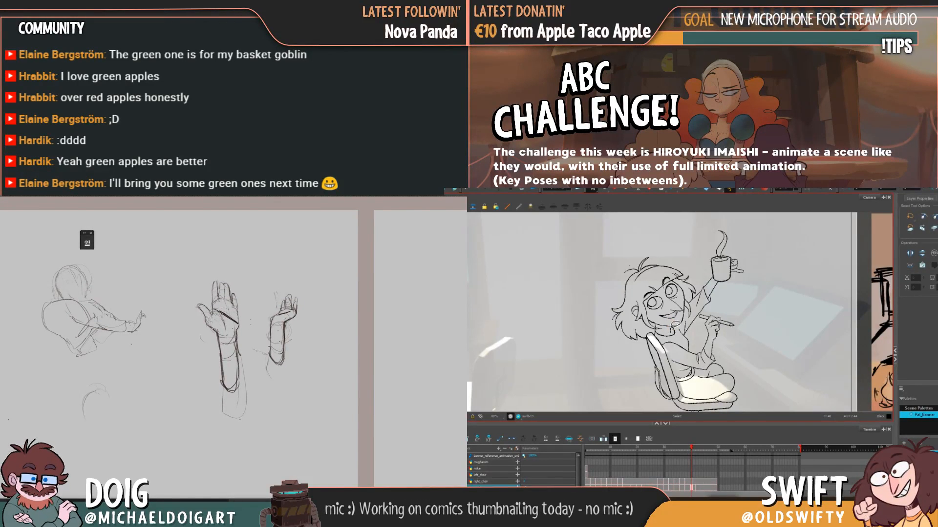
drag(271, 361, 280, 363)
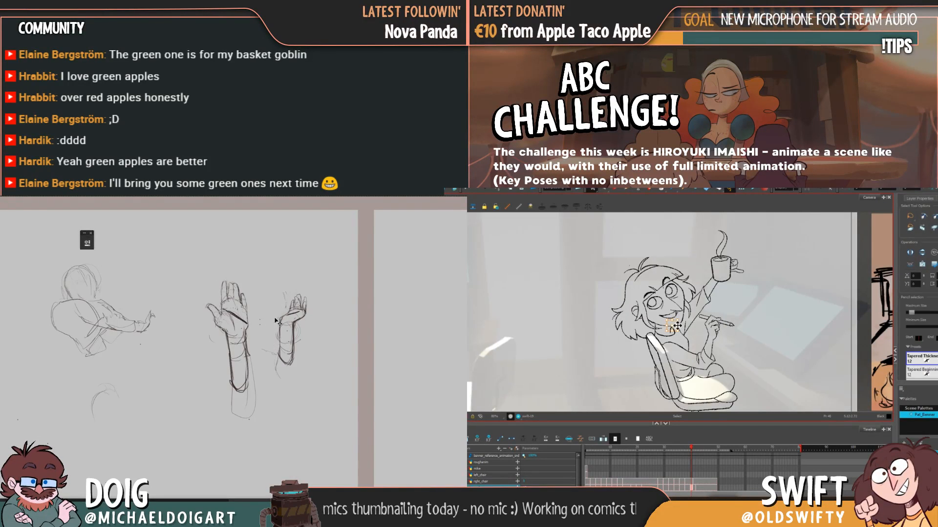
Lasso the small arm sketch, clear the old figure and arm sketches from the page, and paste the arm back
mouse_move(309, 338)
mouse_down()
mouse_move(301, 282)
mouse_move(266, 302)
mouse_move(255, 356)
mouse_move(311, 383)
mouse_move(313, 336)
mouse_up()
key(Delete)
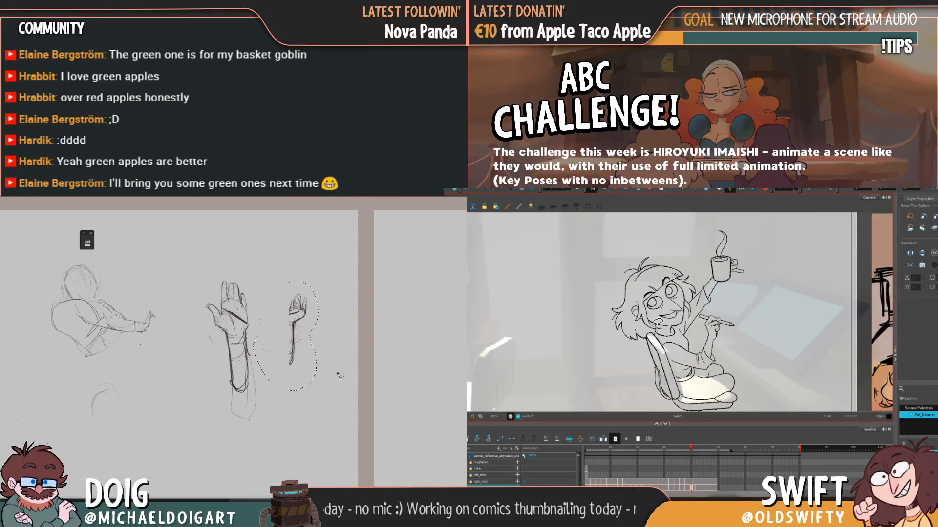
key(Delete)
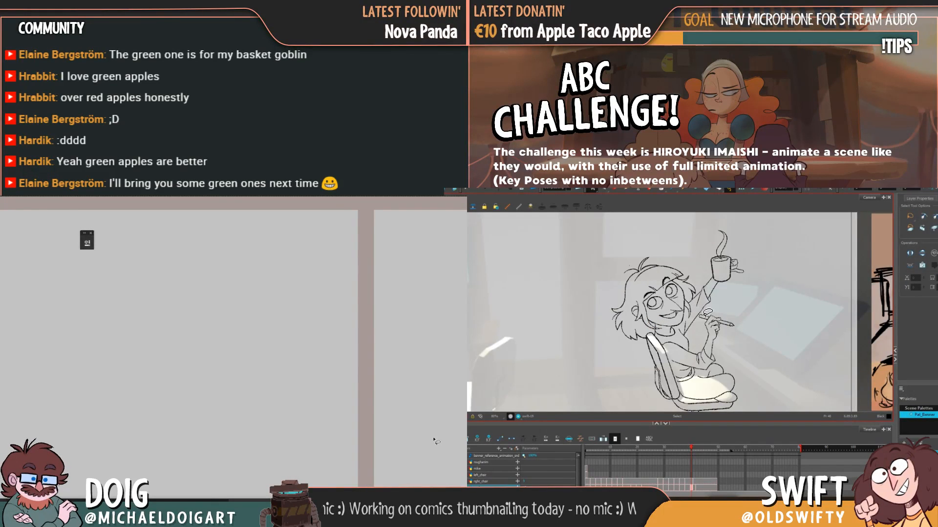
key(ctrl+v)
drag(251, 347, 215, 352)
drag(213, 364, 278, 349)
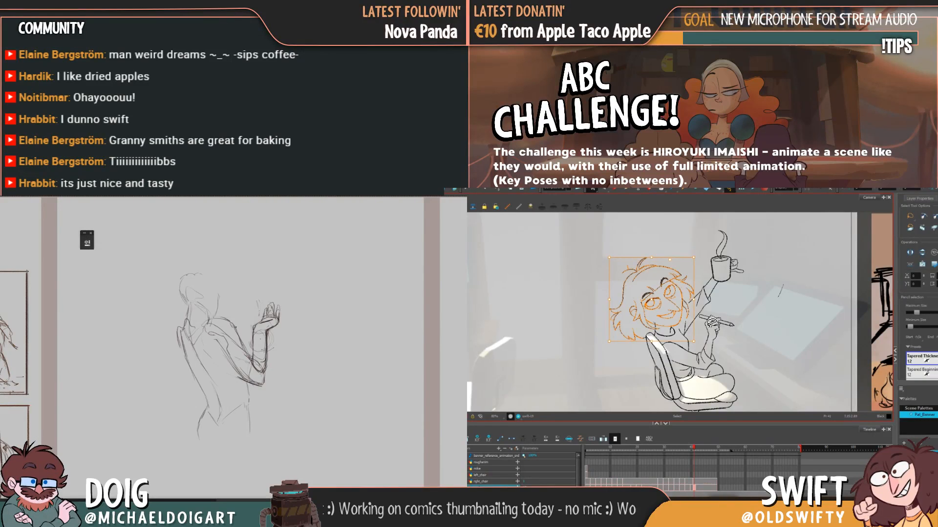
Nudge the seated character's head slightly to the right, and delete the stray stroke over the background monitor
drag(654, 303, 655, 302)
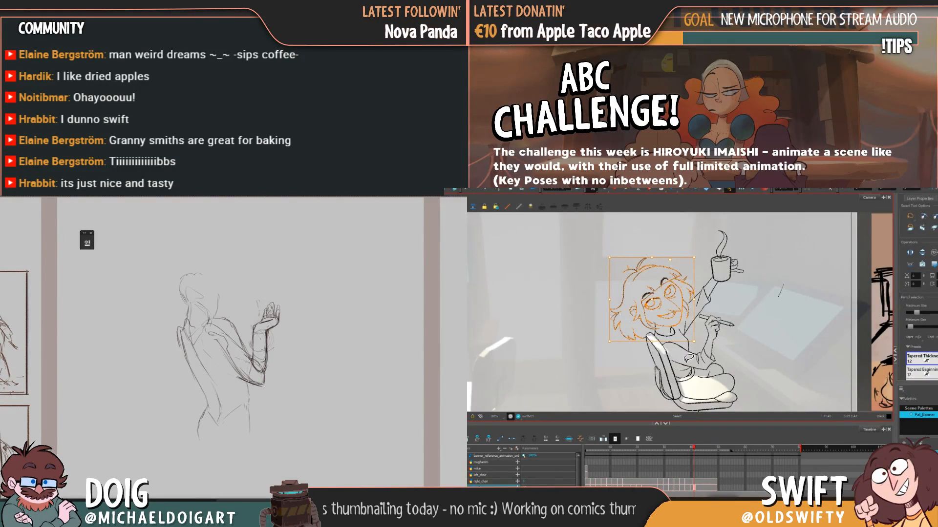
key(Right)
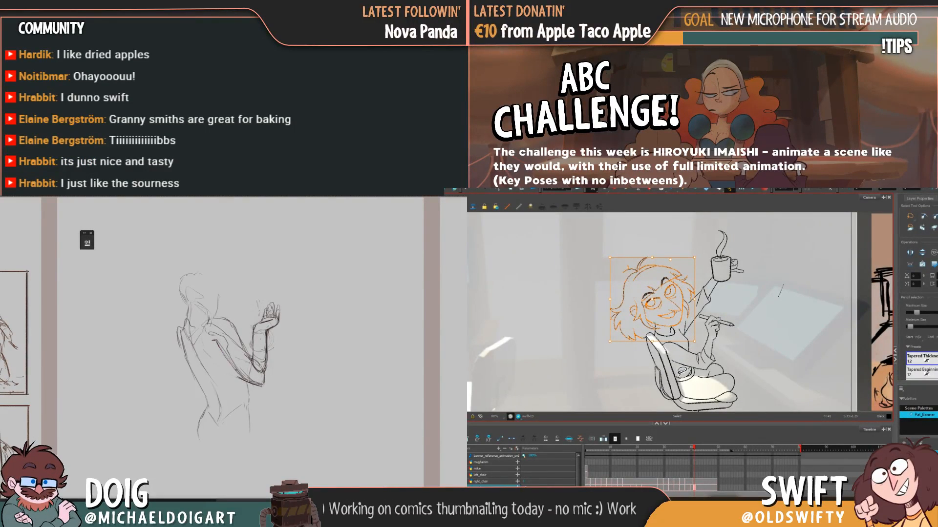
drag(775, 298, 787, 284)
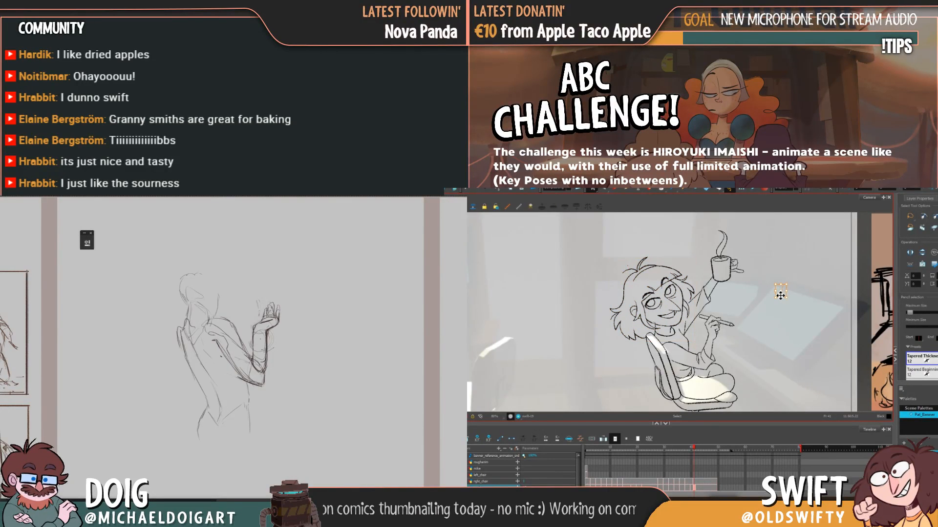
click(780, 295)
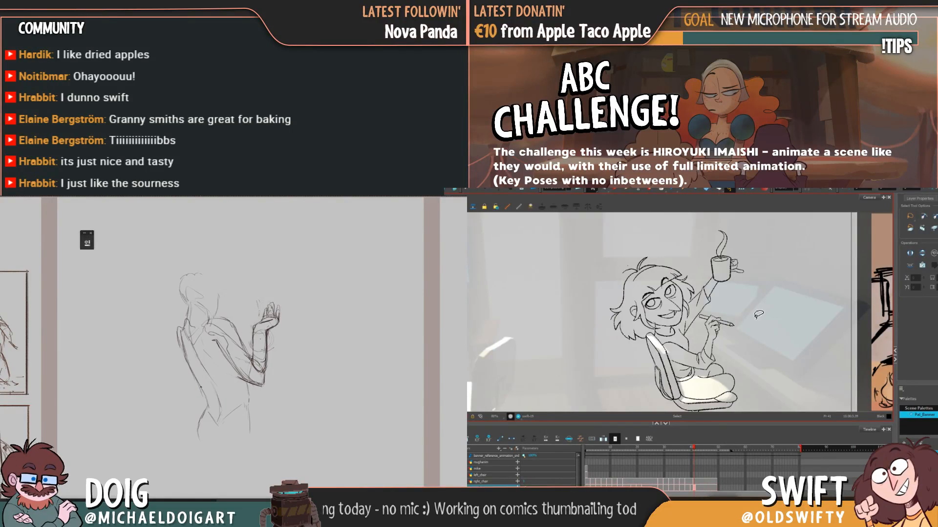
Select the seated character's head, and the neckline stroke below the chin on the preceding frame
key(.)
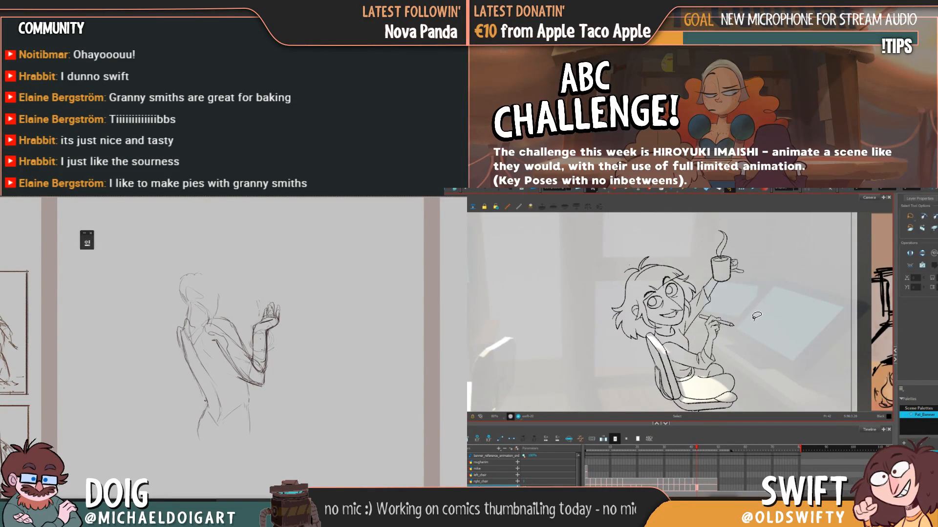
key(.)
key(.)
key(.)
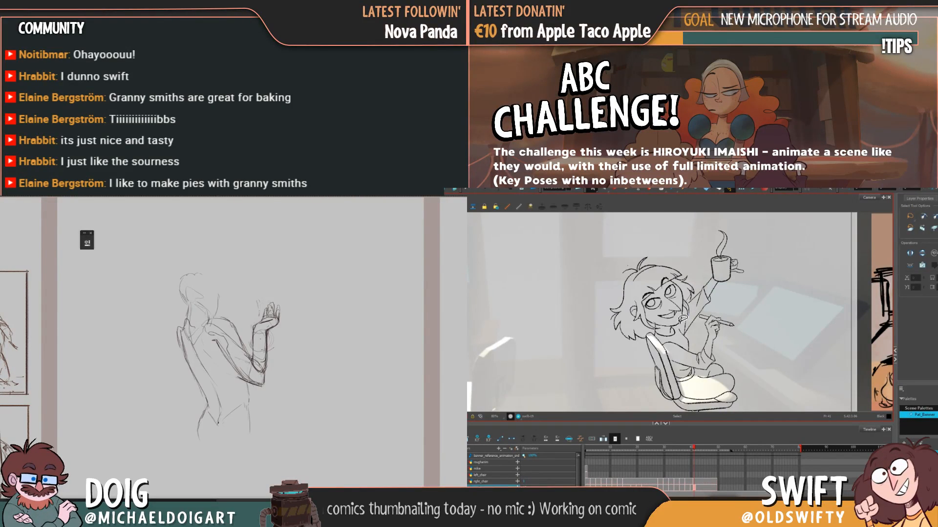
mouse_move(677, 322)
mouse_down()
mouse_move(640, 345)
mouse_move(597, 331)
mouse_move(646, 237)
mouse_move(691, 265)
mouse_move(694, 303)
mouse_up()
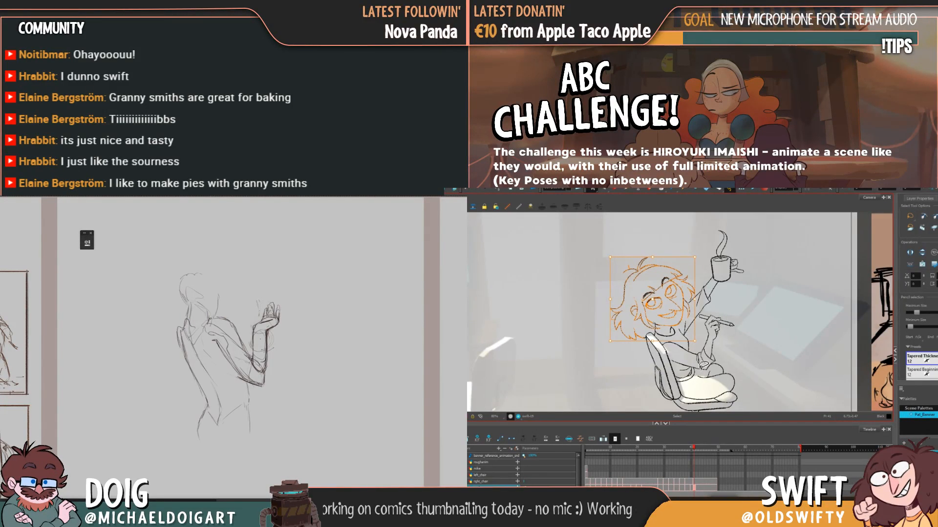
key(.)
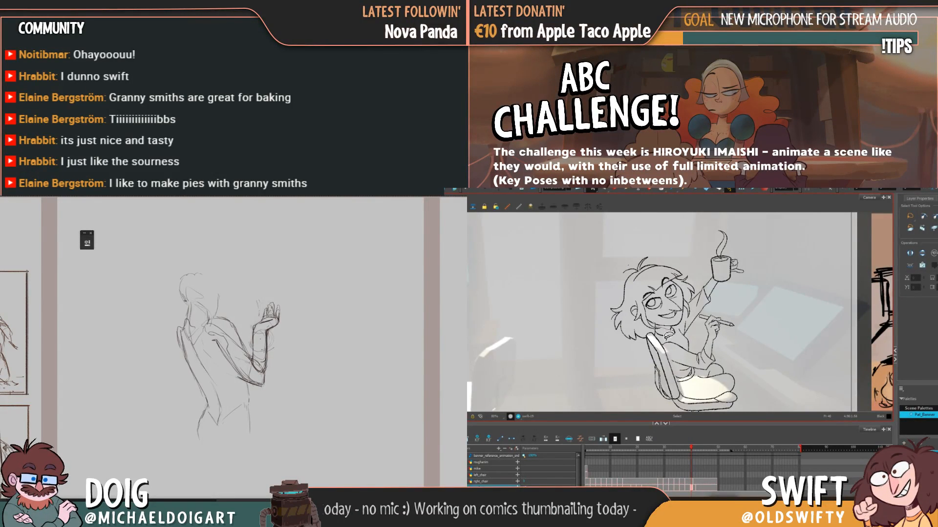
click(671, 327)
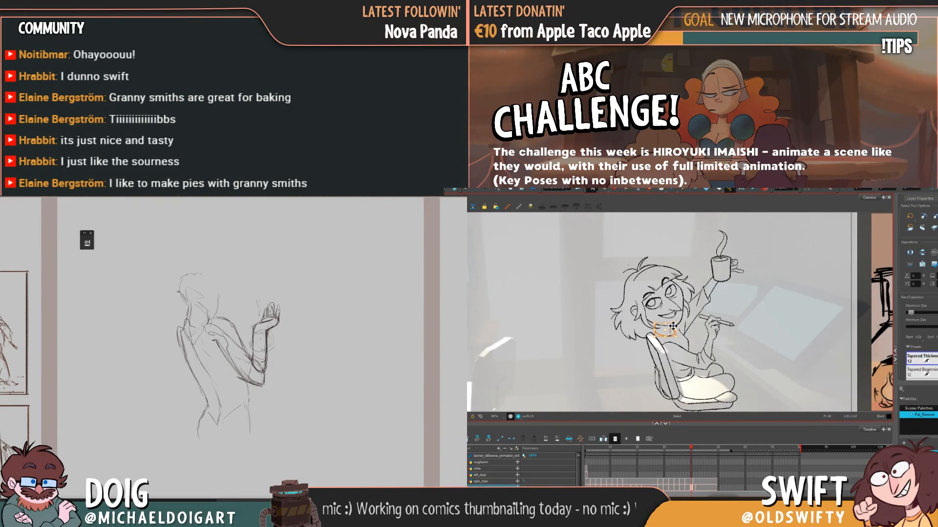
click(686, 296)
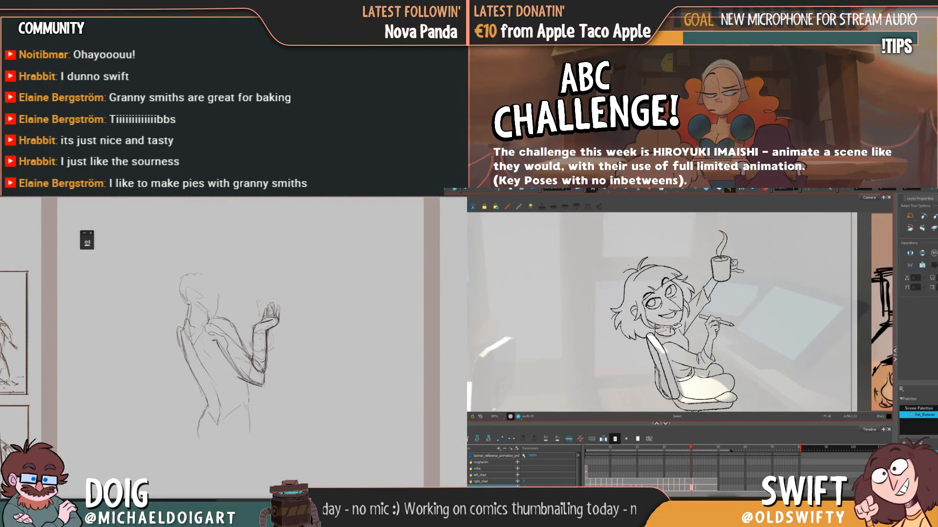
click(671, 328)
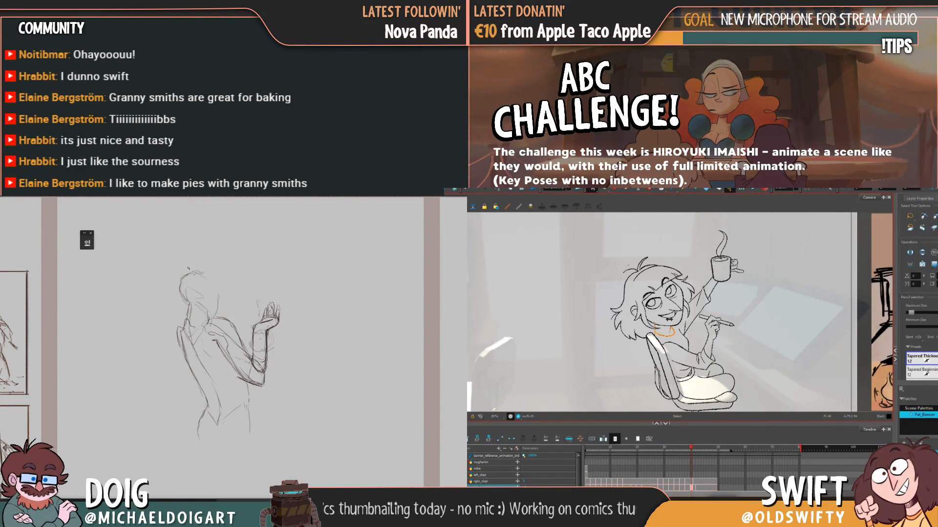
Flip back and forth between the neighbouring head-turn frames to check the seated character's head movement
key(period)
key(period)
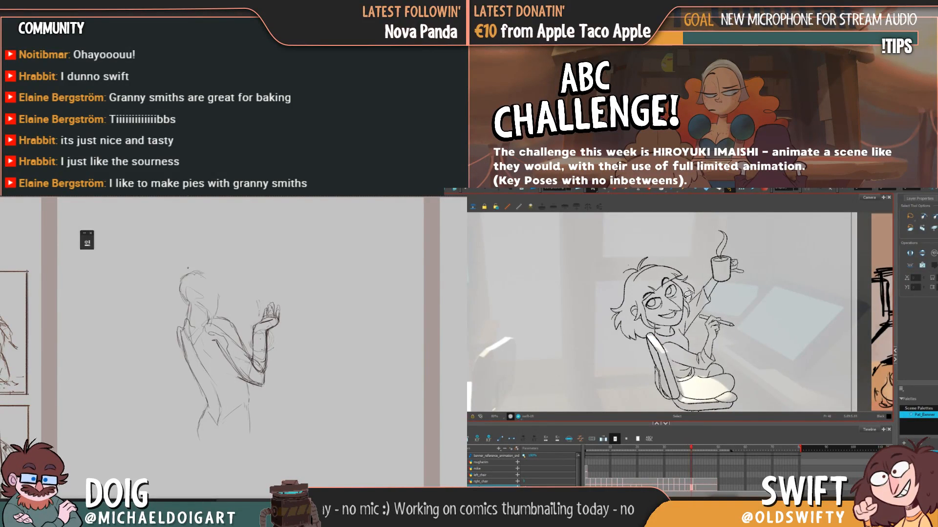
key(comma)
key(comma)
key(comma)
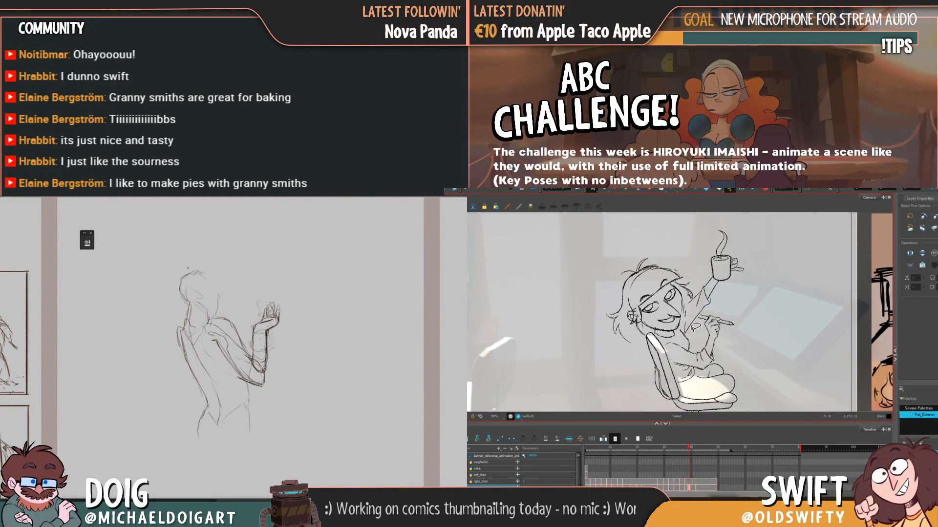
key(period)
key(comma)
key(period)
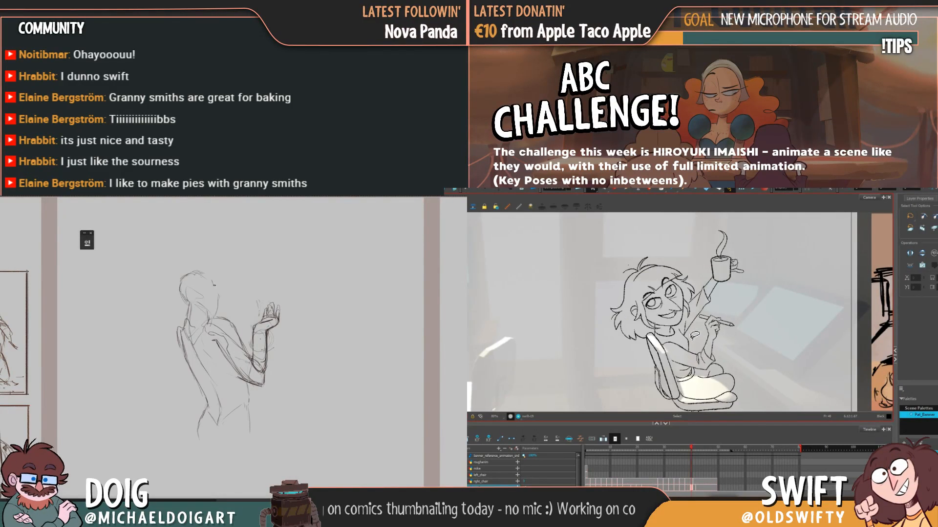
key(comma)
key(period)
key(comma)
key(period)
key(comma)
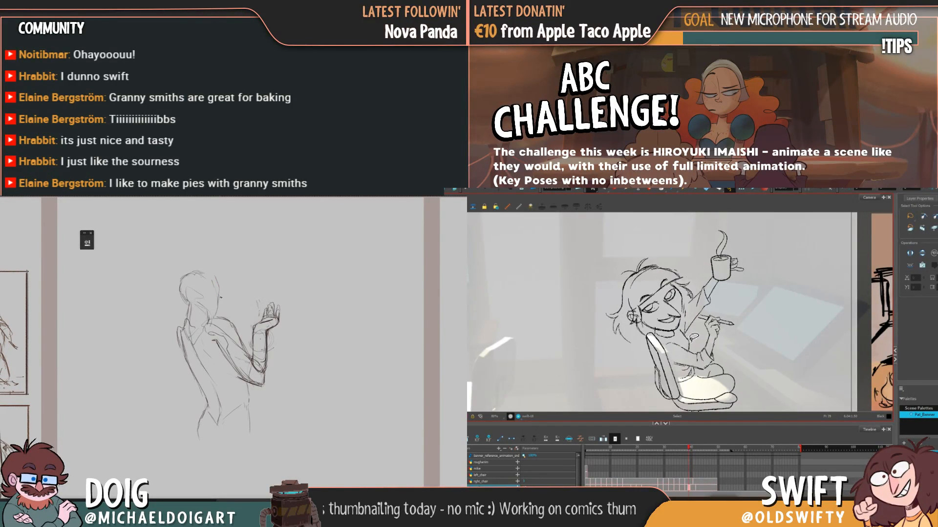
Flip through the frames between the lowered-head and raised-head poses to compare the seated character's head and torso
key(period)
key(period)
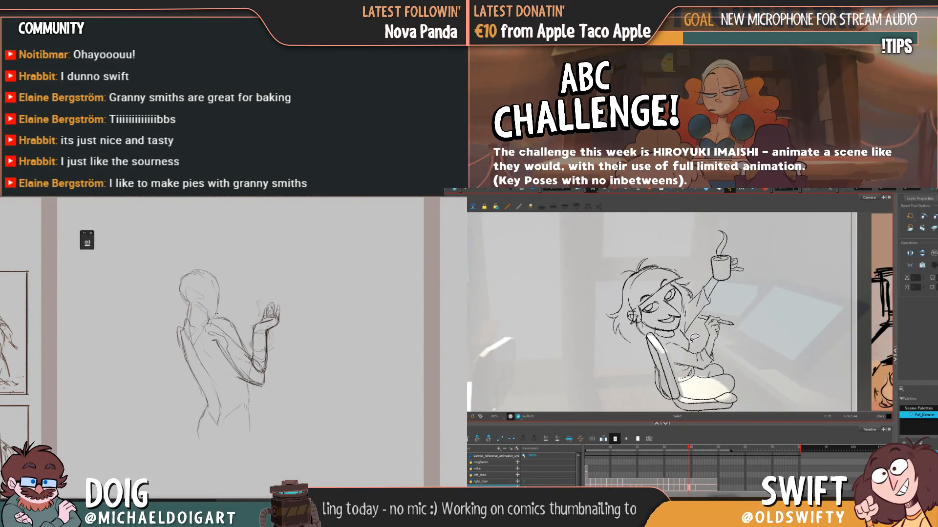
key(period)
key(comma)
key(period)
key(comma)
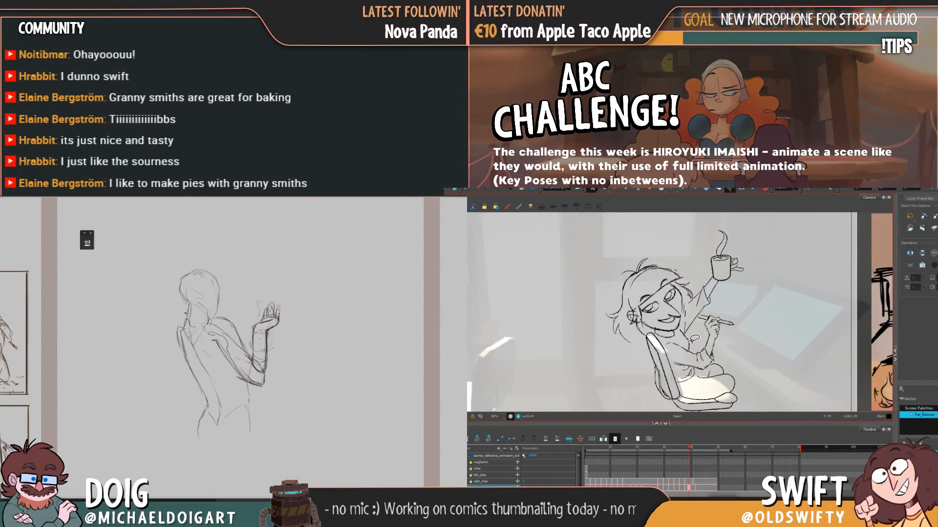
key(comma)
key(comma)
key(period)
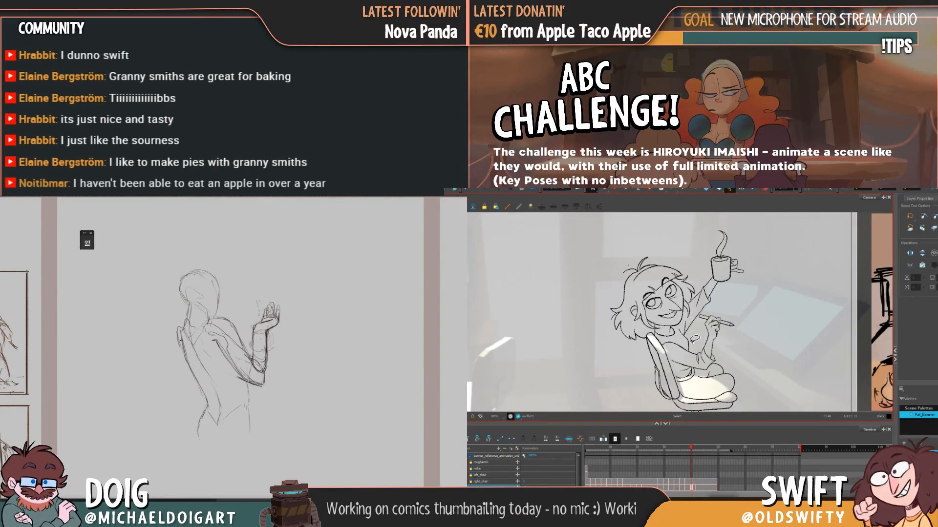
key(period)
key(period)
key(comma)
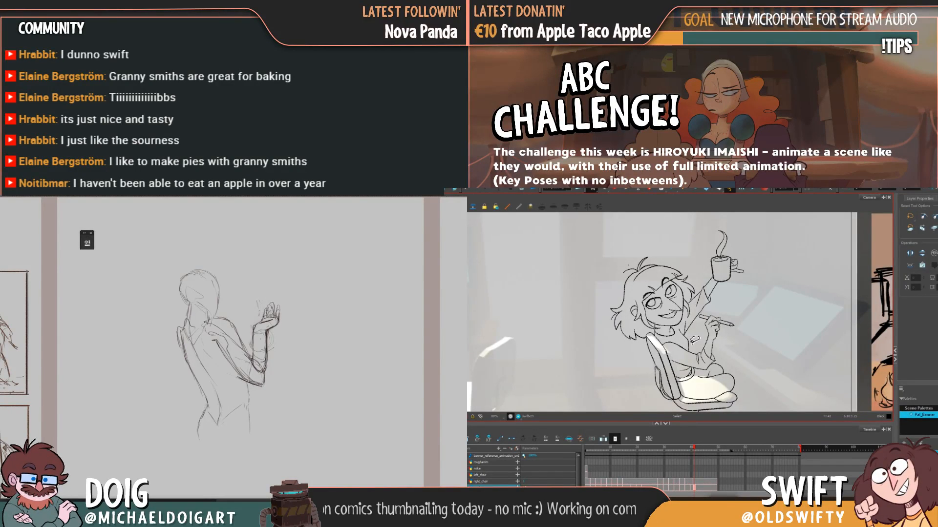
Rework the front chest line below the seated character's chin, and compare it with the neighbouring frames
click(690, 335)
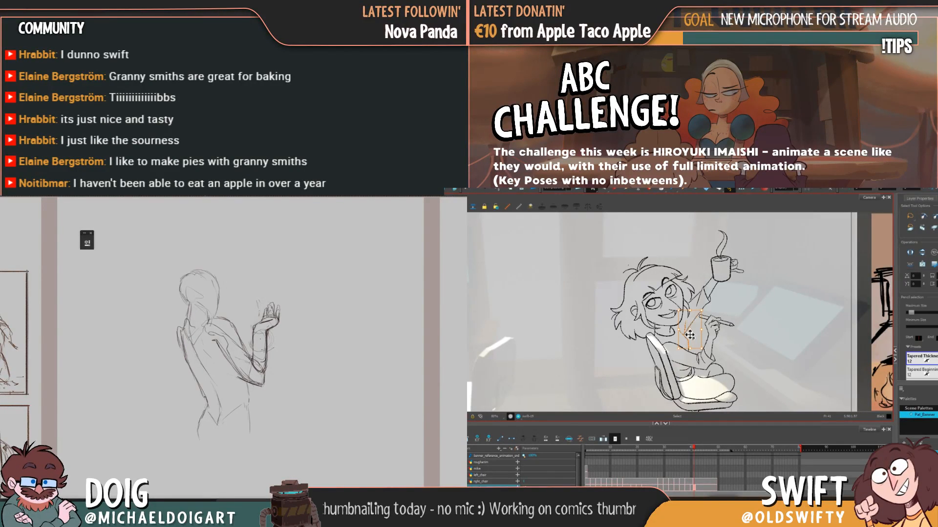
key(Delete)
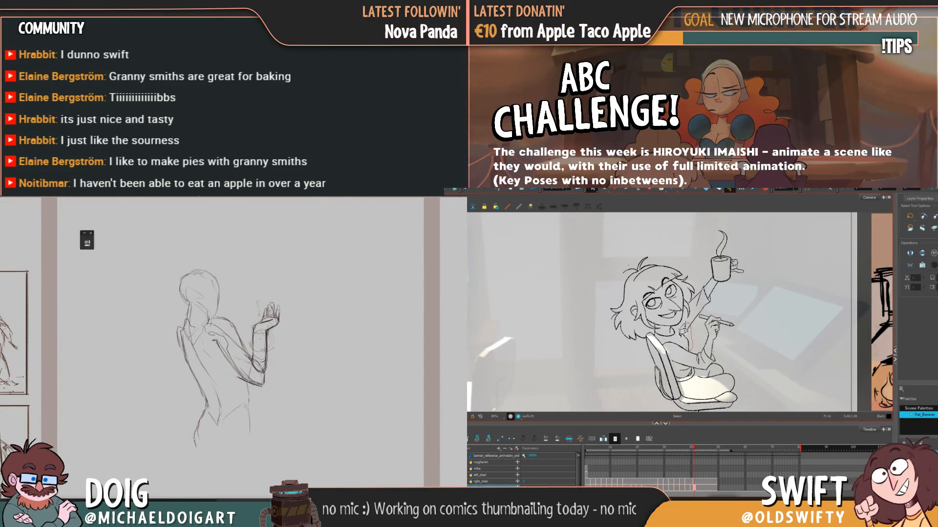
click(692, 329)
key(Delete)
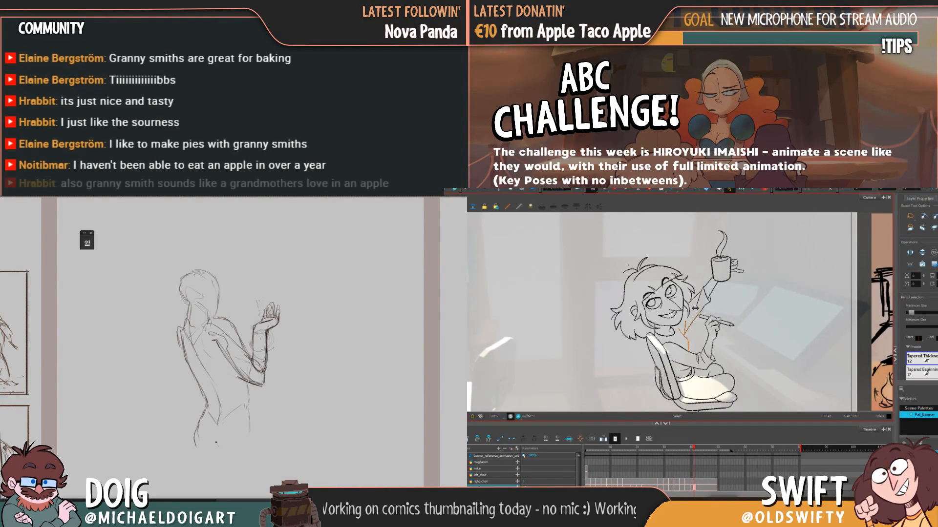
click(697, 318)
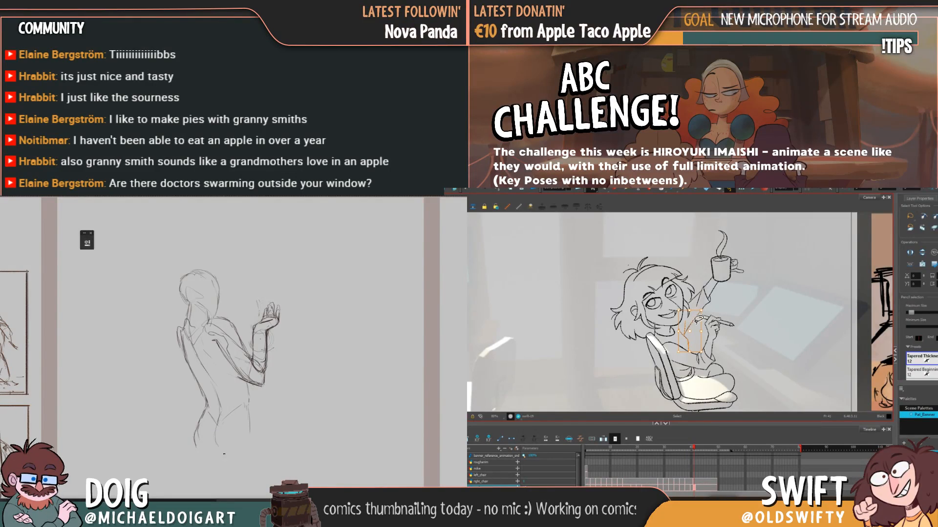
key(comma)
key(comma)
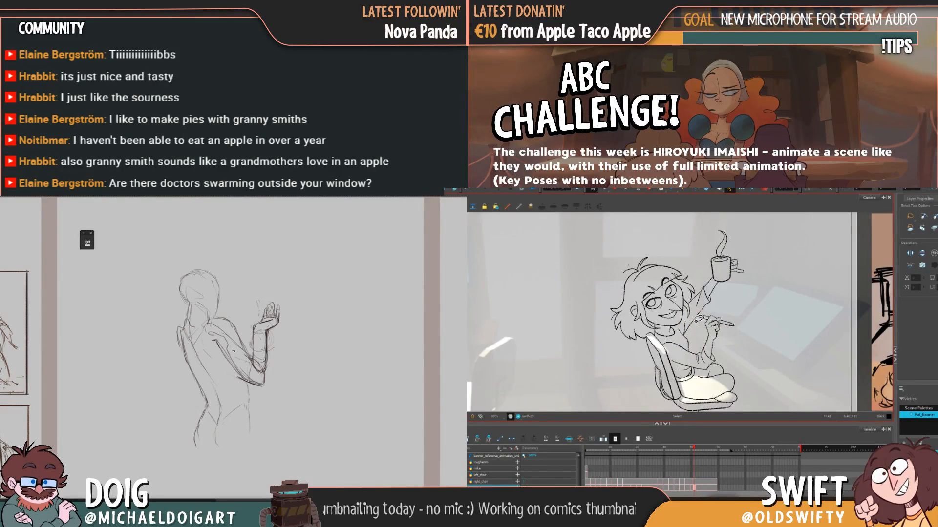
key(period)
key(period)
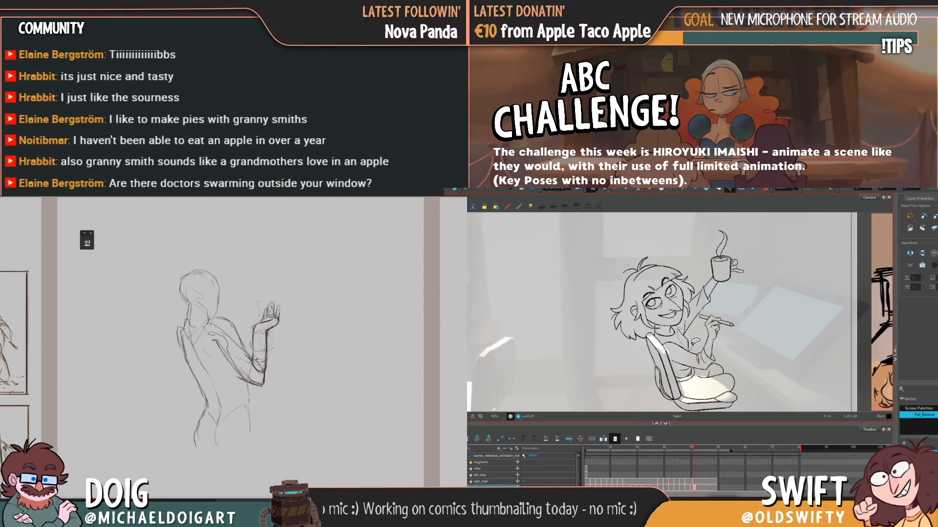
Select the short fold stroke on the seated character's chest, and compare the torso across the head-turn frames
click(684, 333)
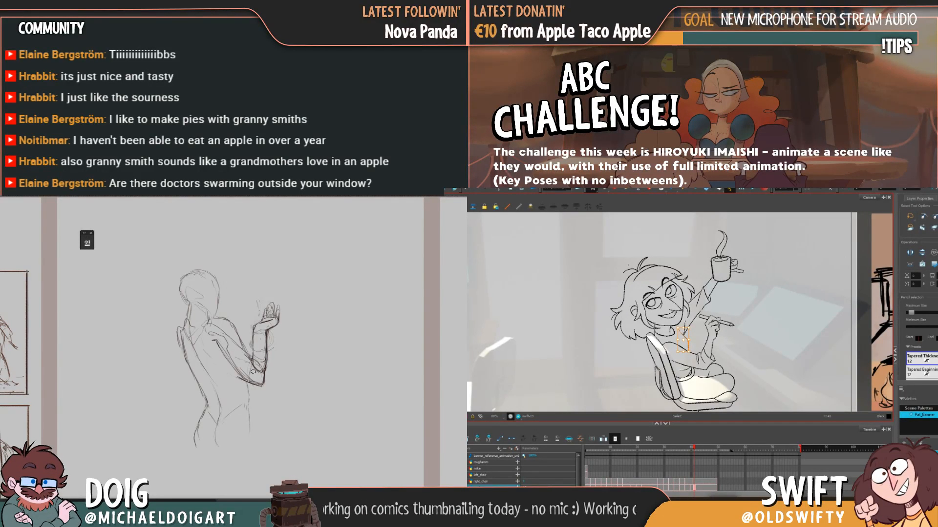
key(comma)
key(comma)
key(comma)
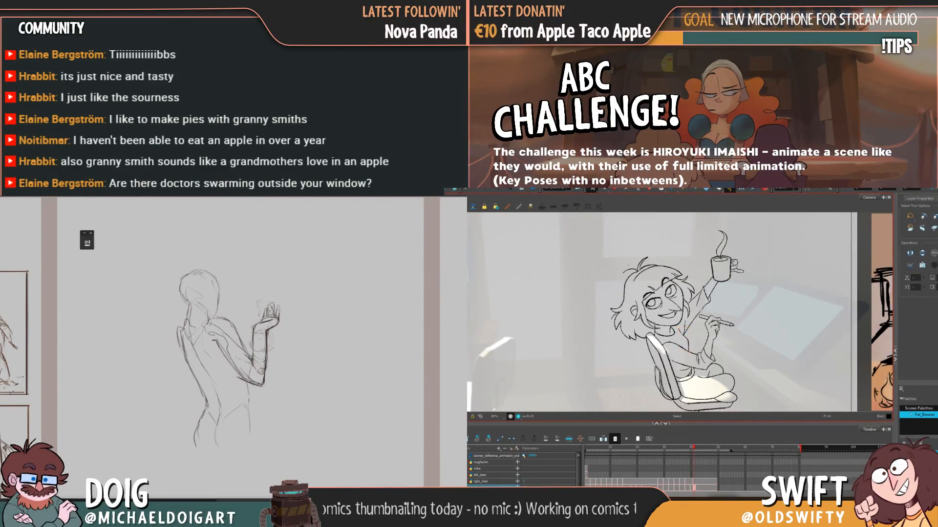
key(period)
key(period)
key(period)
key(period)
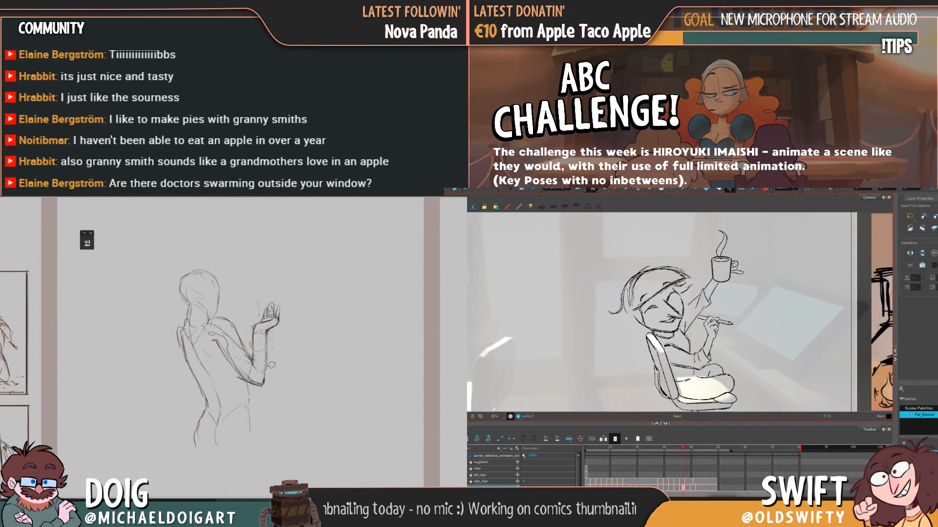
key(comma)
key(comma)
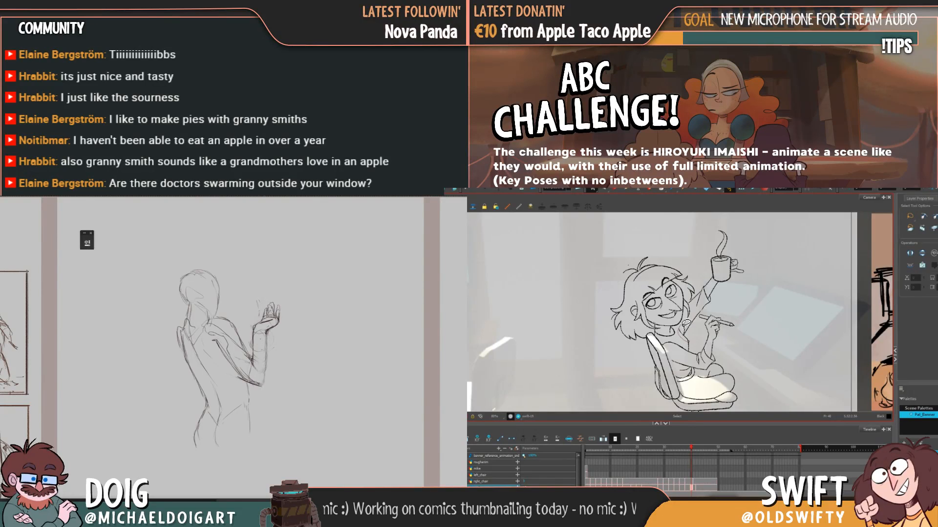
Rework the chest stroke on the preceding raised-head frame, and flip between the two frames to match the torso lines
click(690, 329)
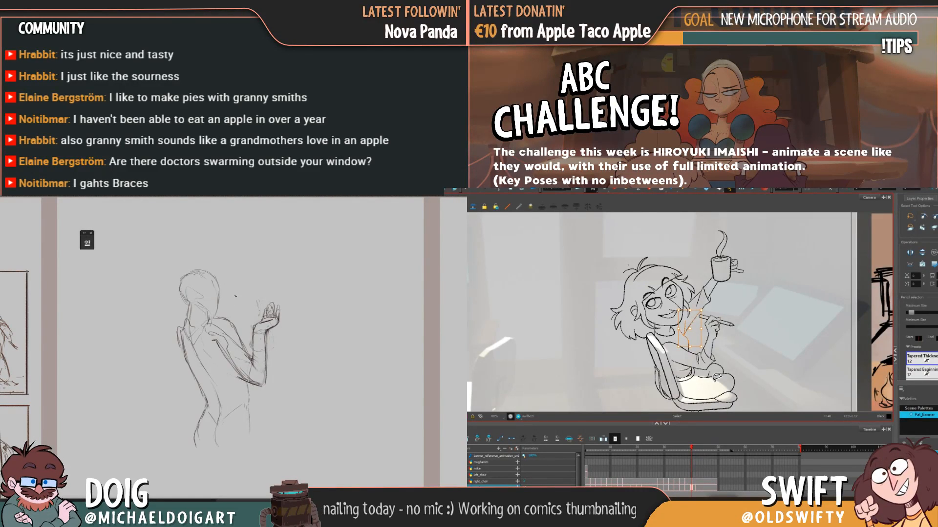
key(Delete)
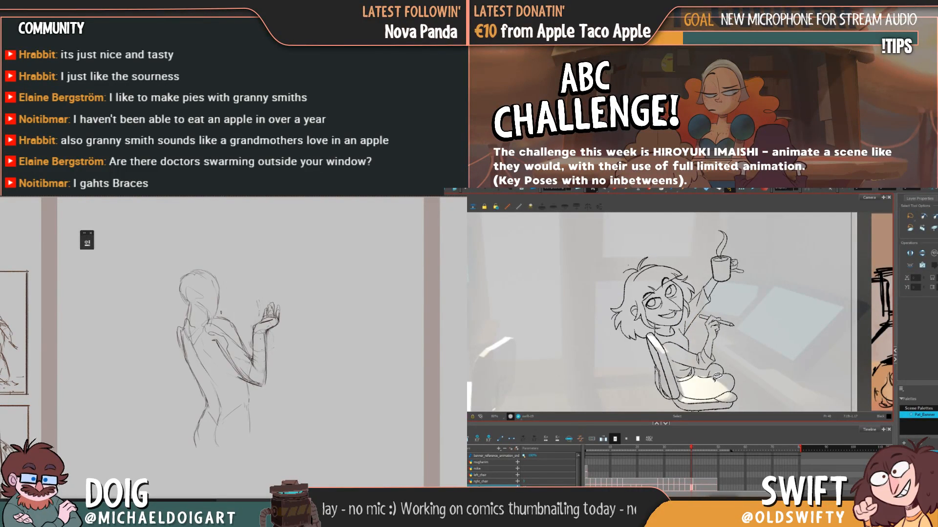
key(period)
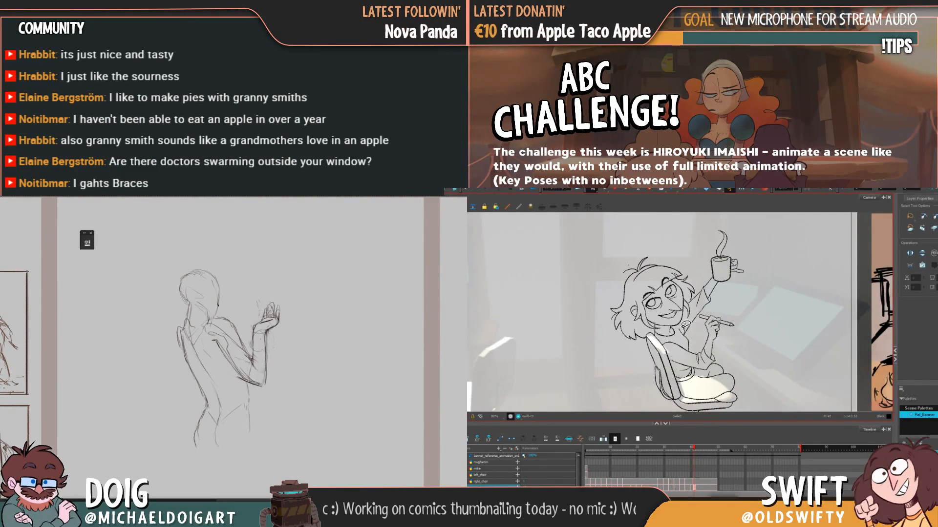
key(comma)
key(period)
key(comma)
key(period)
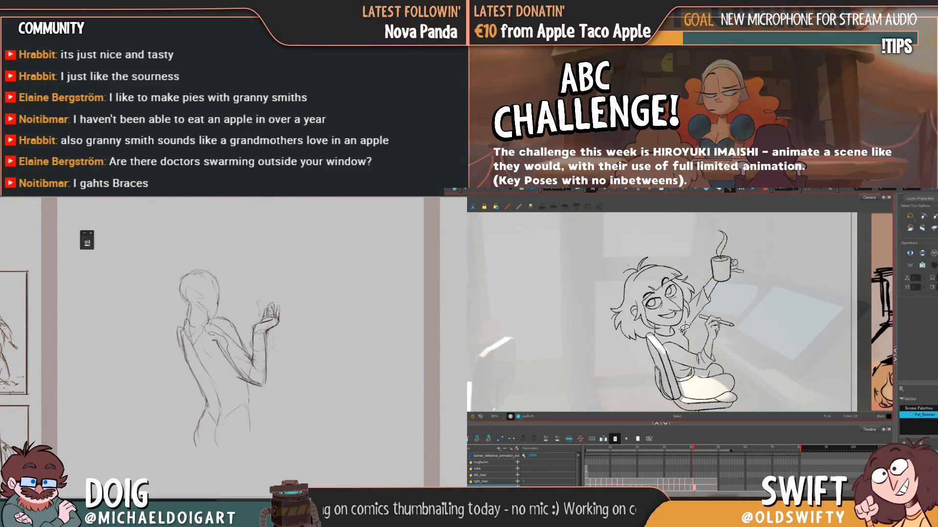
Select the neckline stroke below the seated character's chin, deselect it, and flip between the two adjacent raised-head frames
key(alt+x)
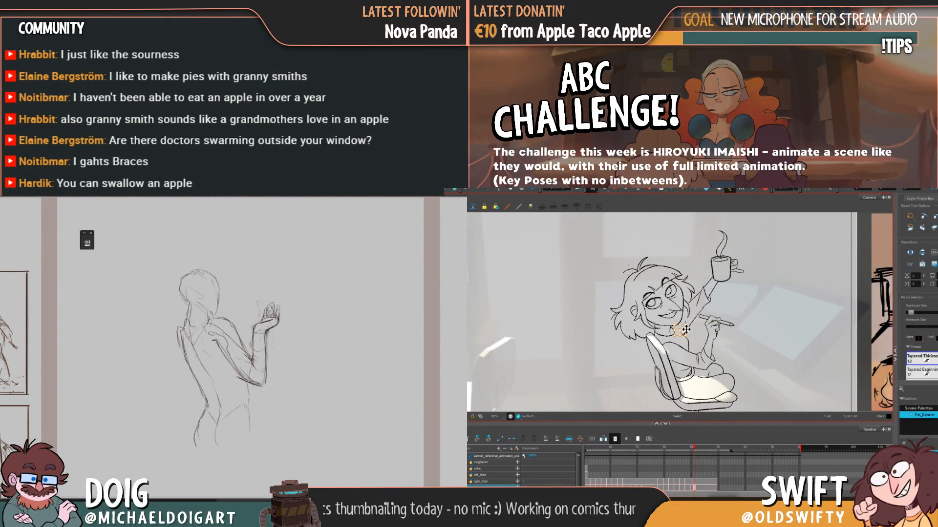
key(Escape)
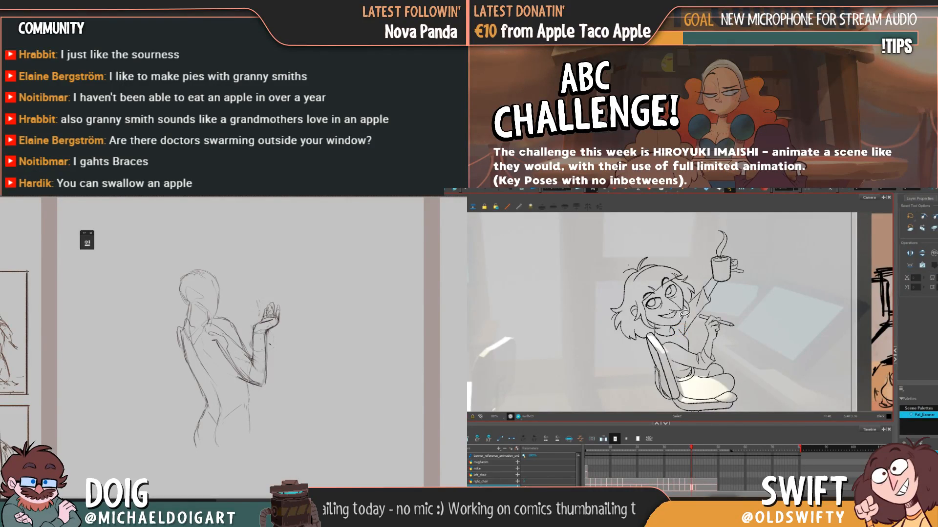
key(period)
key(comma)
key(period)
key(comma)
key(period)
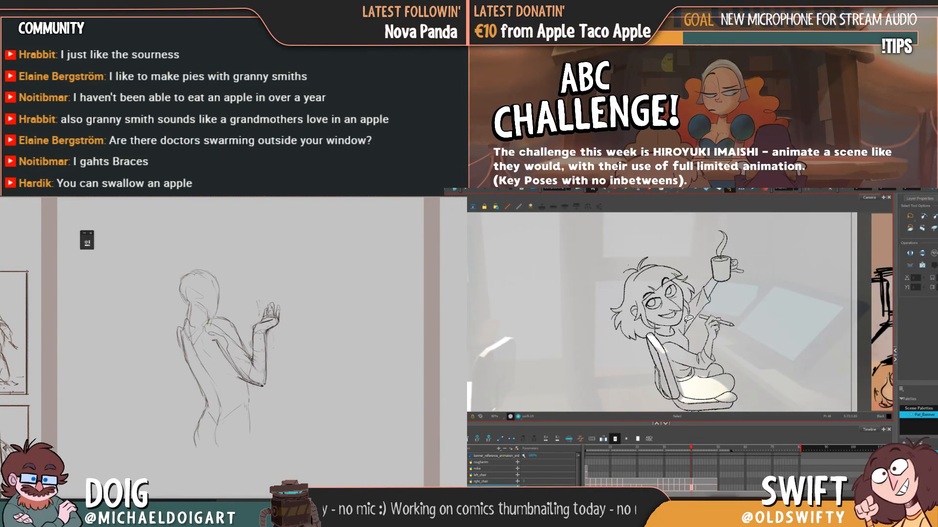
key(period)
key(comma)
key(period)
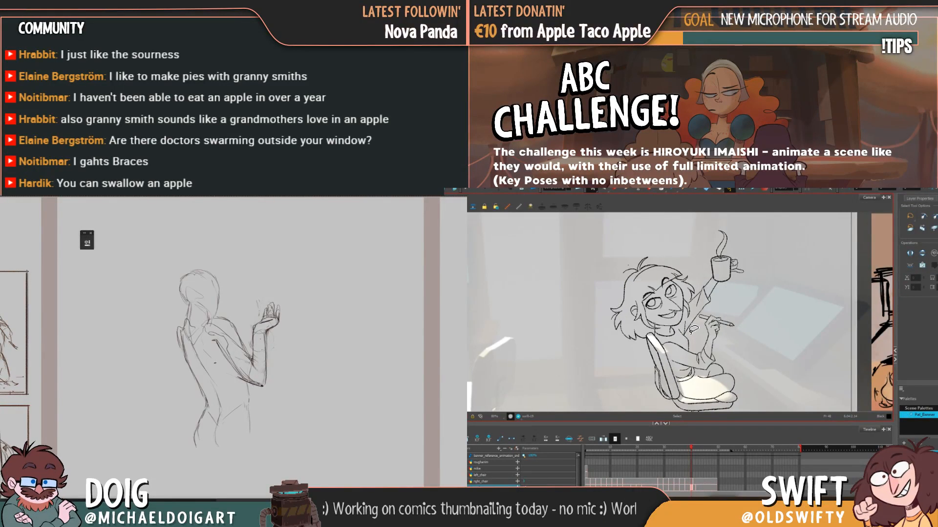
key(comma)
key(period)
key(comma)
key(period)
key(comma)
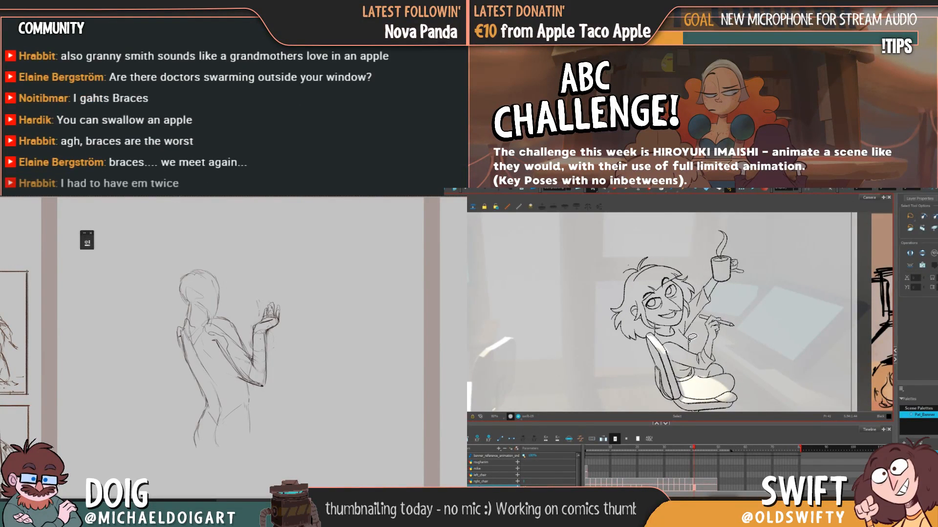
Lasso the seated character's raised sleeve and mug, and adjust the mug's position slightly across the neighbouring raised-head frames
click(694, 343)
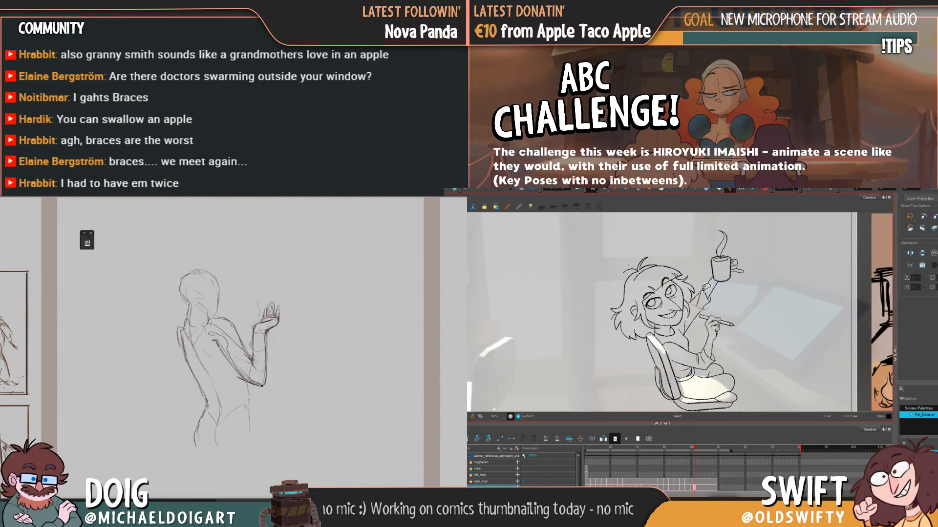
mouse_move(705, 288)
mouse_down()
mouse_move(728, 223)
mouse_move(755, 259)
mouse_move(731, 328)
mouse_up()
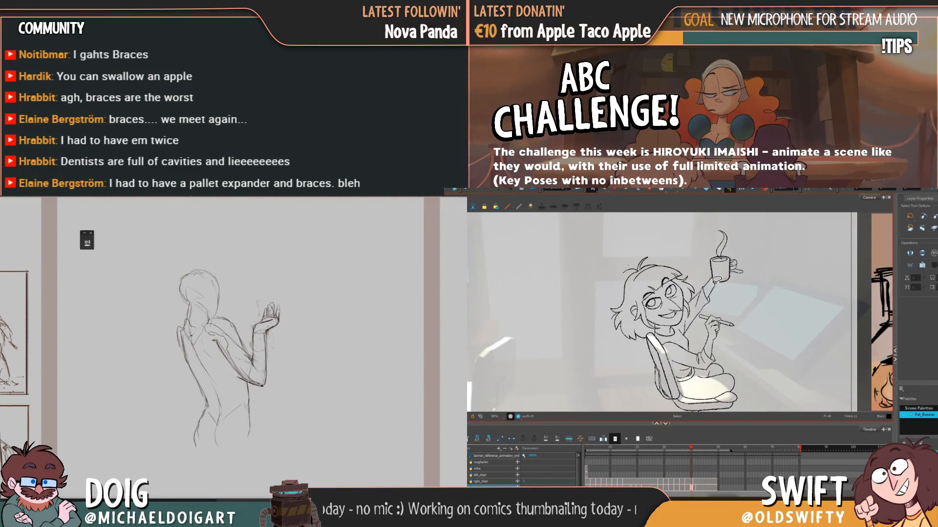
mouse_move(706, 244)
mouse_down()
mouse_move(750, 249)
mouse_move(745, 286)
mouse_up()
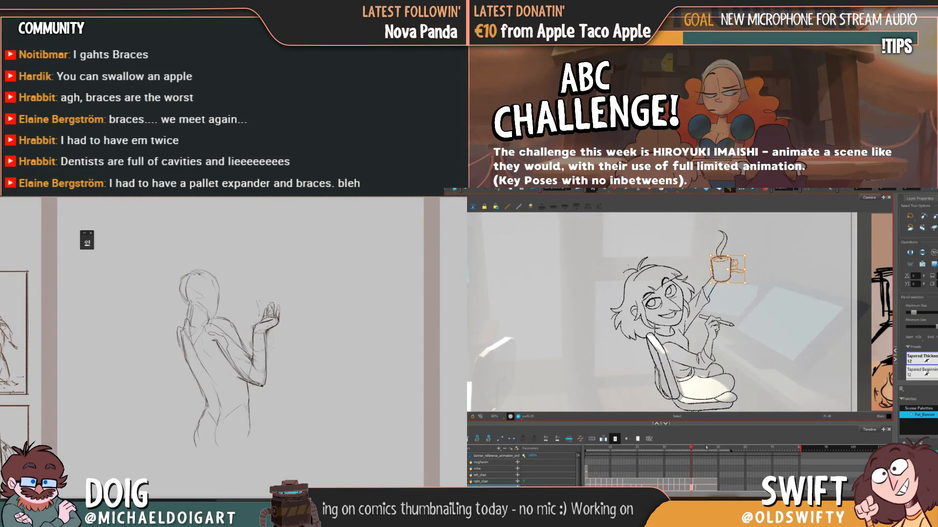
key(Escape)
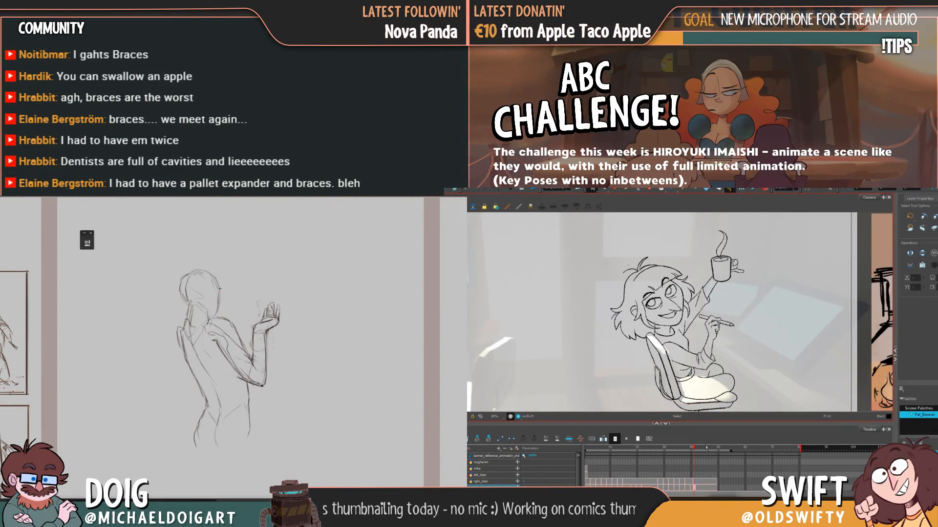
click(718, 269)
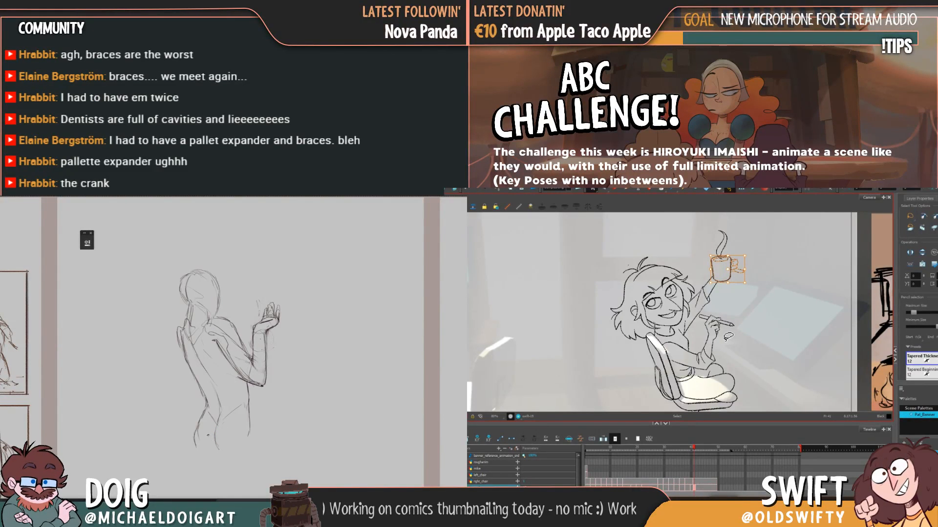
drag(224, 429, 222, 374)
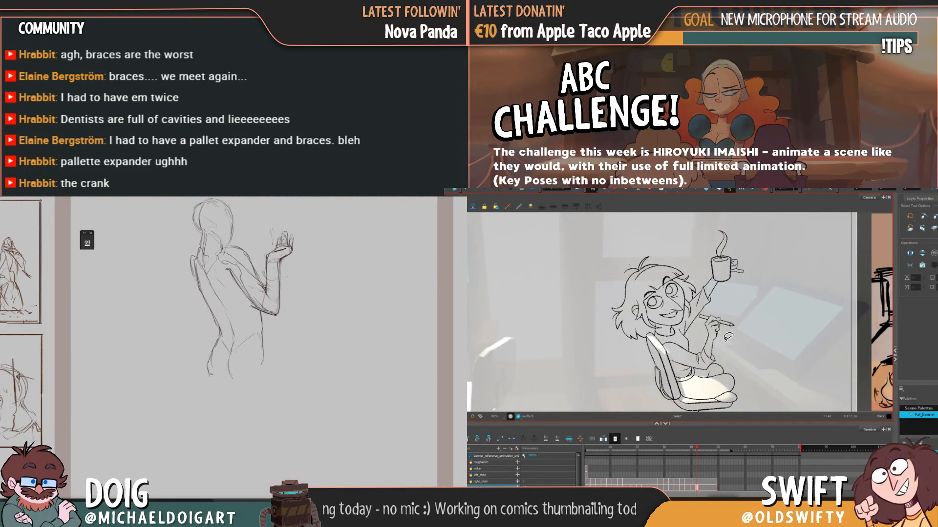
mouse_move(725, 285)
mouse_down()
mouse_move(708, 260)
mouse_move(750, 288)
mouse_move(728, 286)
mouse_up()
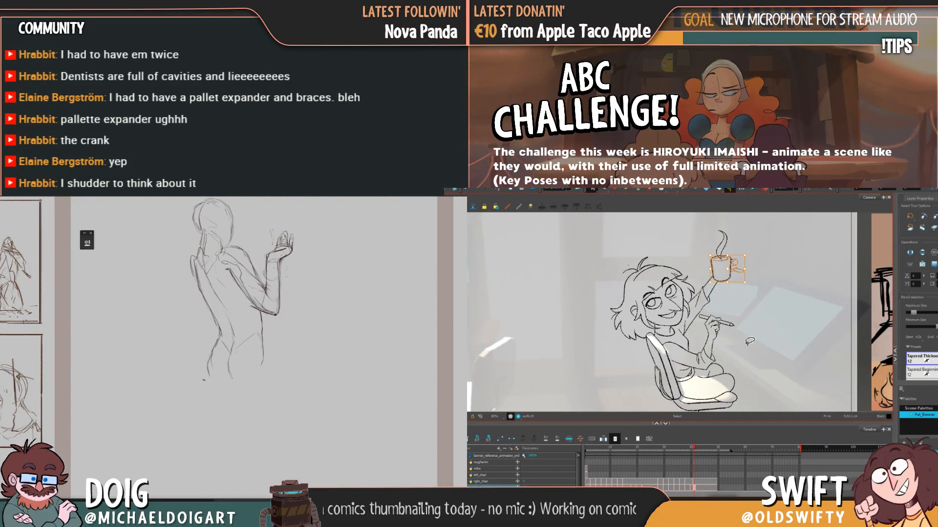
Step back through the earlier poses and forward to the raised-head frames to check the mug and head motion
key(comma)
key(comma)
key(comma)
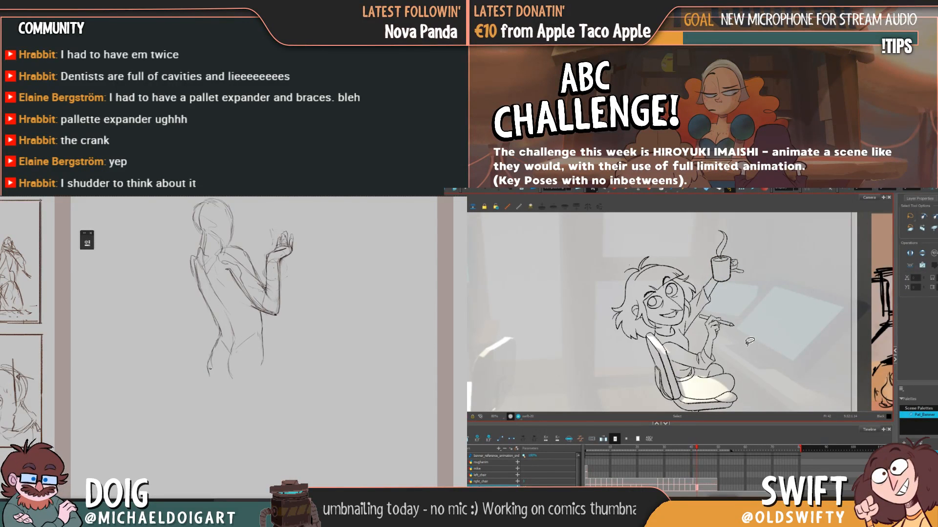
key(period)
key(comma)
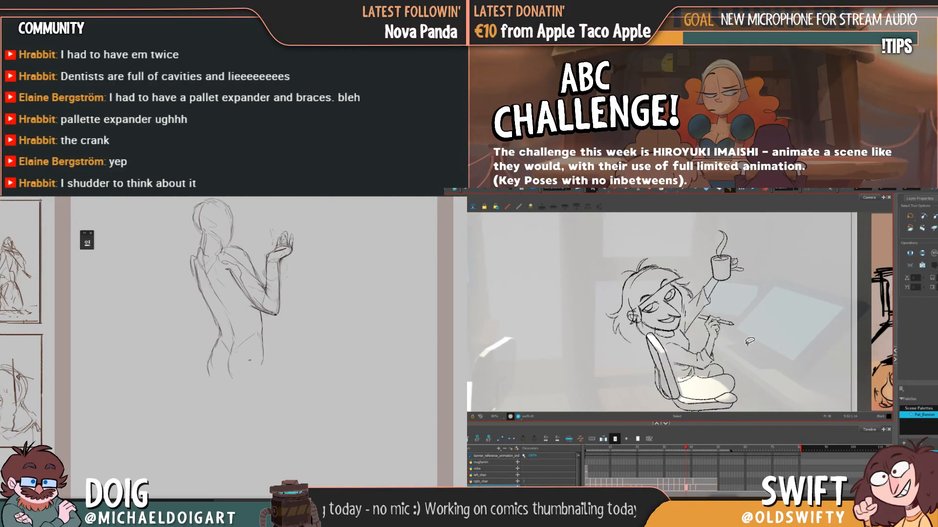
key(comma)
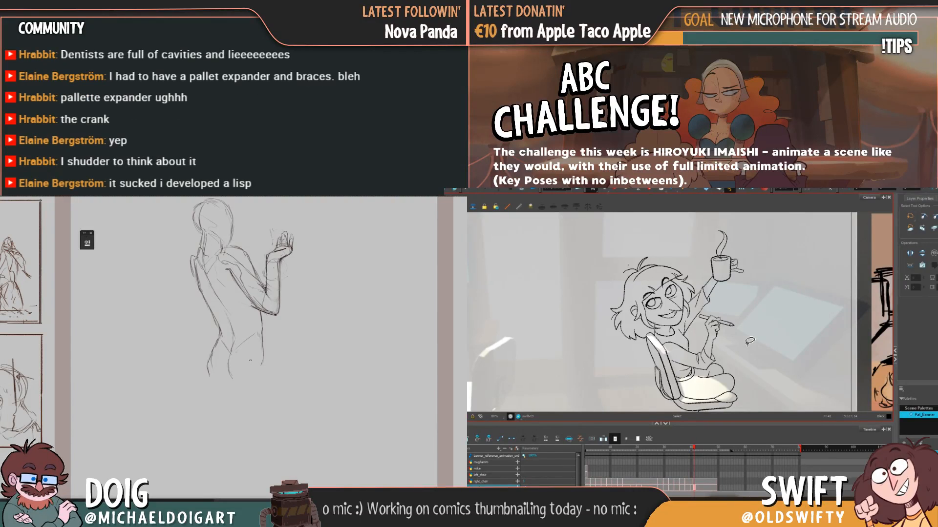
key(period)
key(comma)
key(comma)
key(comma)
key(comma)
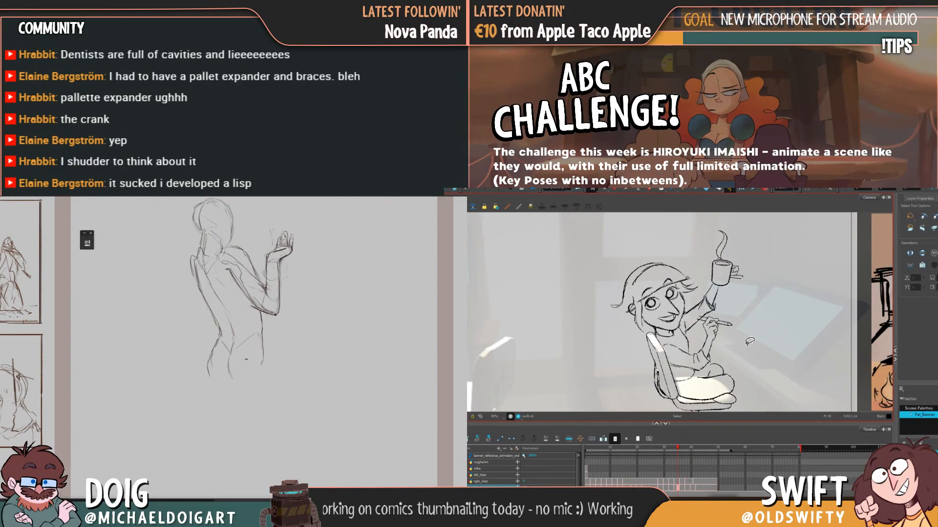
key(period)
key(period)
key(period)
key(period)
key(period)
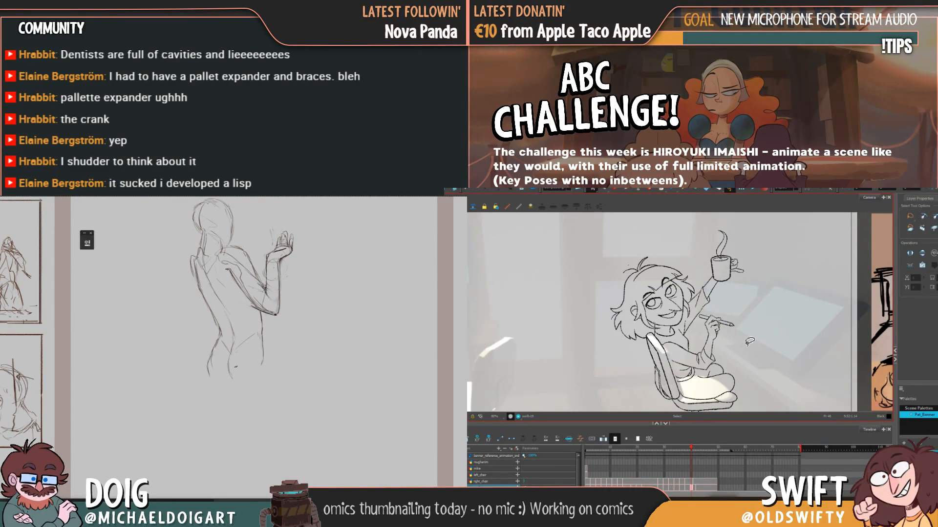
Flip between the tilted-head frame and the raised-head frames of the seated character to compare the head poses
key(period)
key(period)
key(comma)
key(comma)
key(comma)
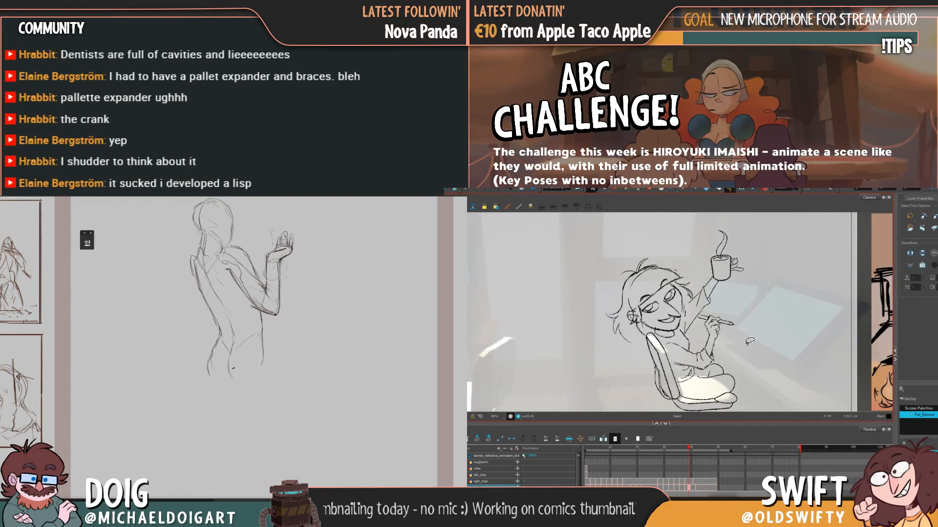
key(comma)
key(period)
key(period)
key(period)
key(period)
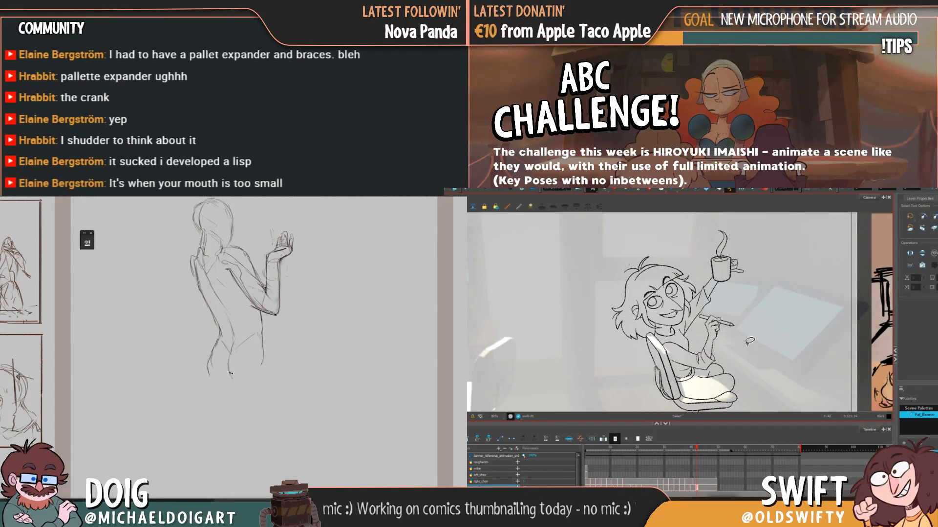
Step back to the wide-eyed pose and forward to the tilted-head frame to examine the transition between them
key(comma)
key(comma)
key(comma)
key(comma)
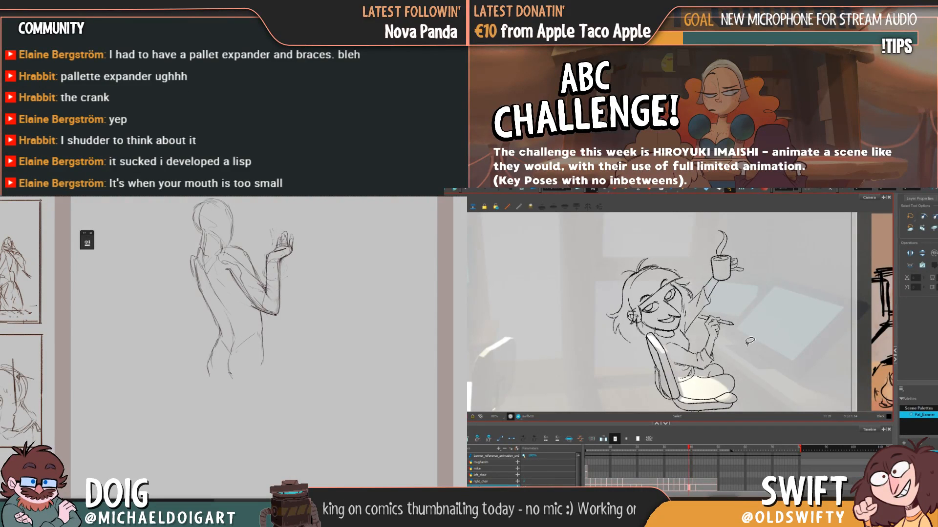
key(comma)
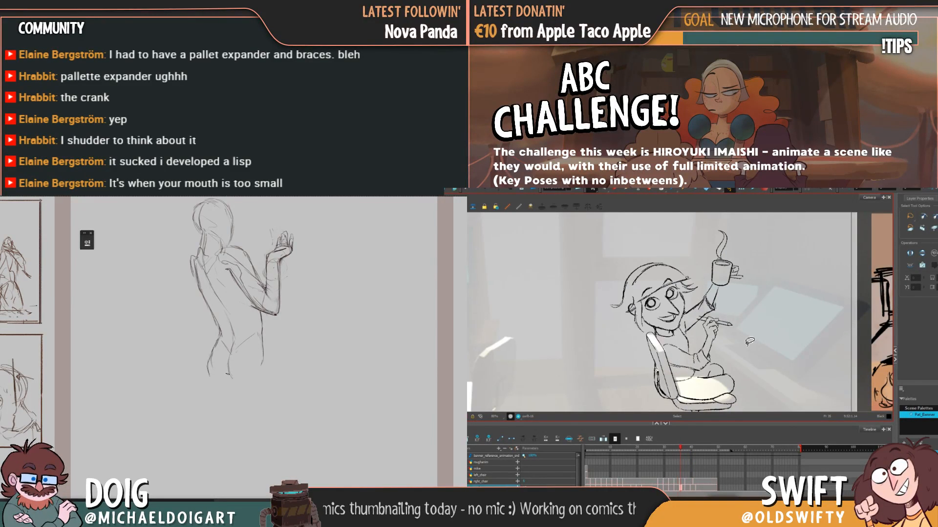
key(period)
key(period)
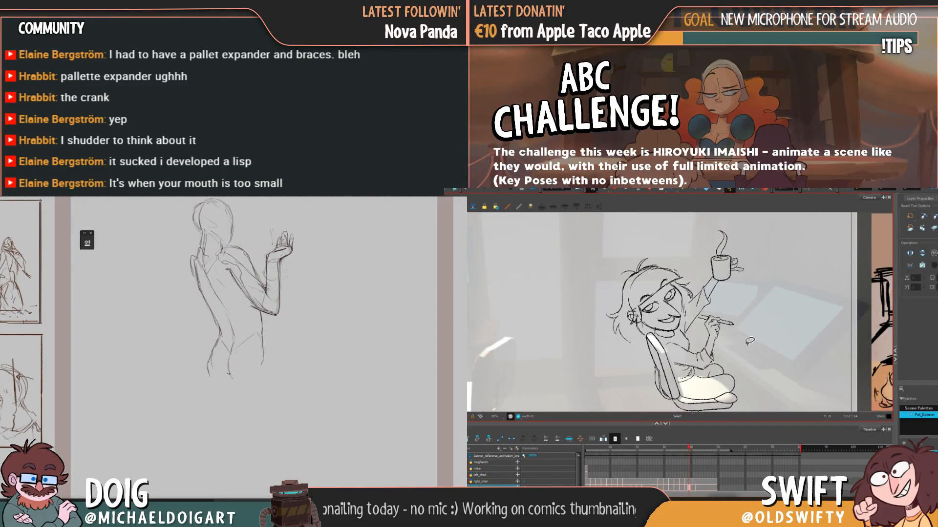
key(period)
key(comma)
key(comma)
key(comma)
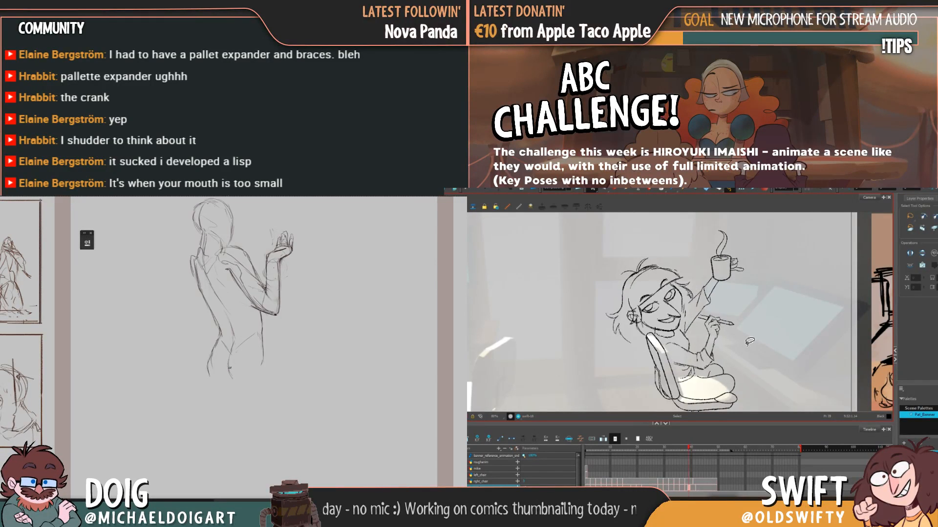
Flip around the wide-eyed pose, and step forward through the tilted-head frame to the first raised-head frame
key(comma)
key(comma)
key(comma)
key(period)
key(comma)
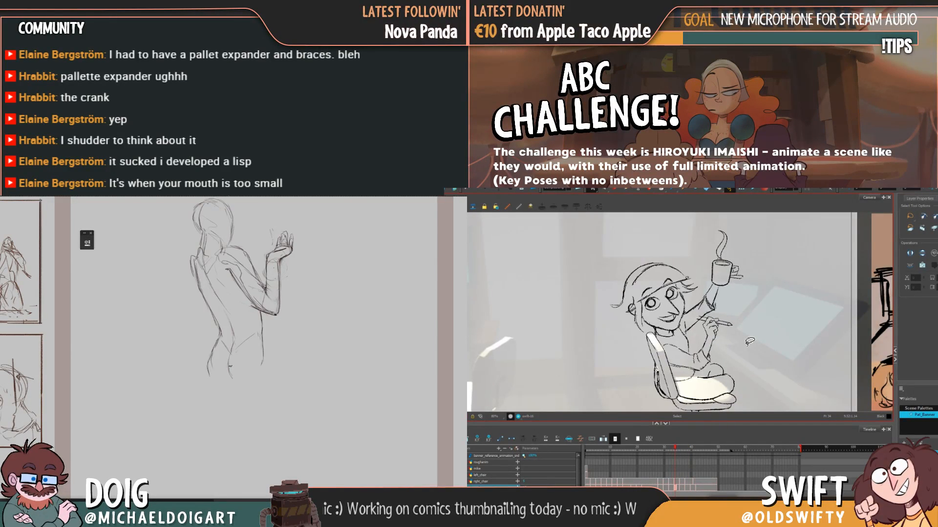
key(period)
key(comma)
key(period)
key(period)
key(period)
key(period)
key(period)
key(period)
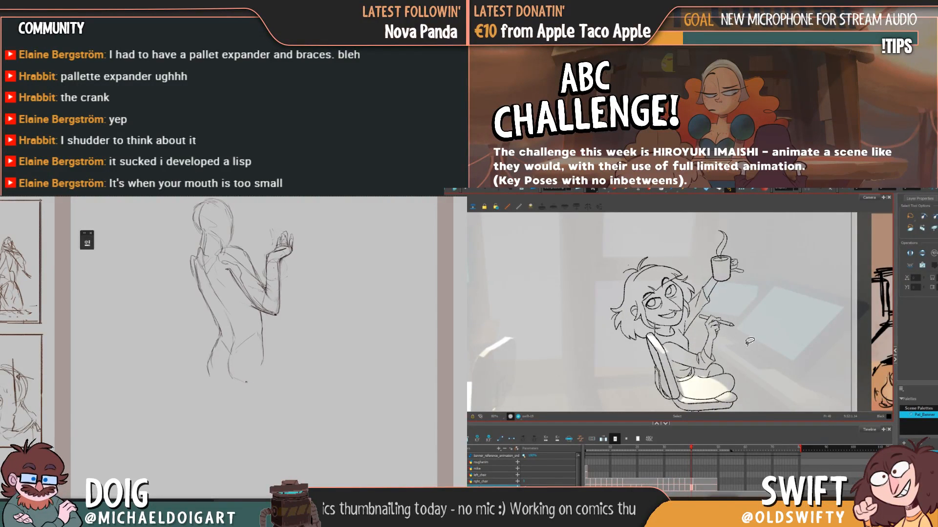
Flip back and forth through the raised-head frames and continue forward to check the change in the eyes
key(period)
key(comma)
key(period)
key(comma)
key(period)
key(period)
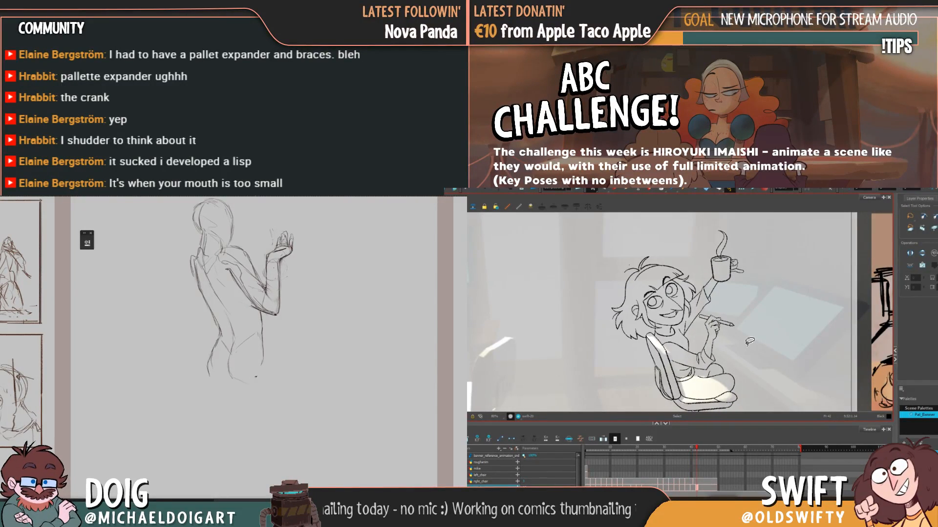
key(comma)
key(period)
key(period)
key(period)
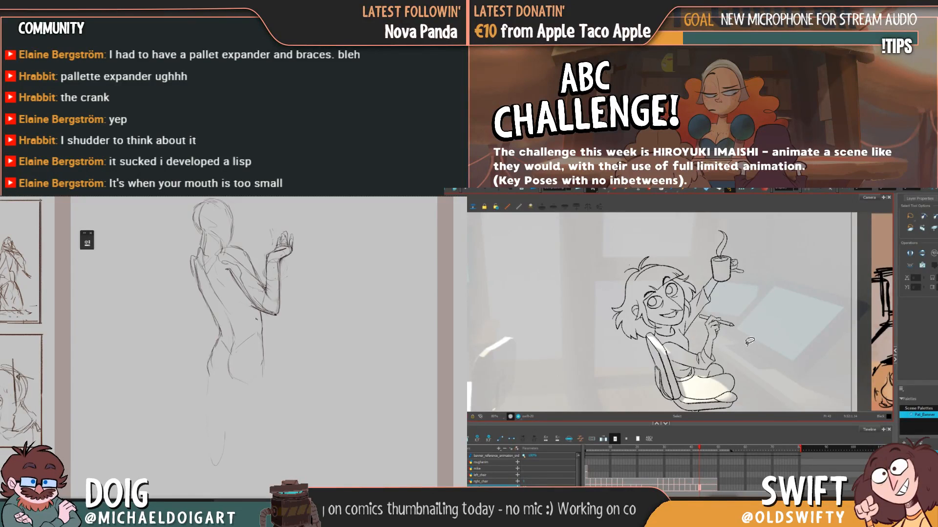
Step back from the raised-head frames to the grimacing pose to review the motion in reverse
drag(267, 306, 233, 390)
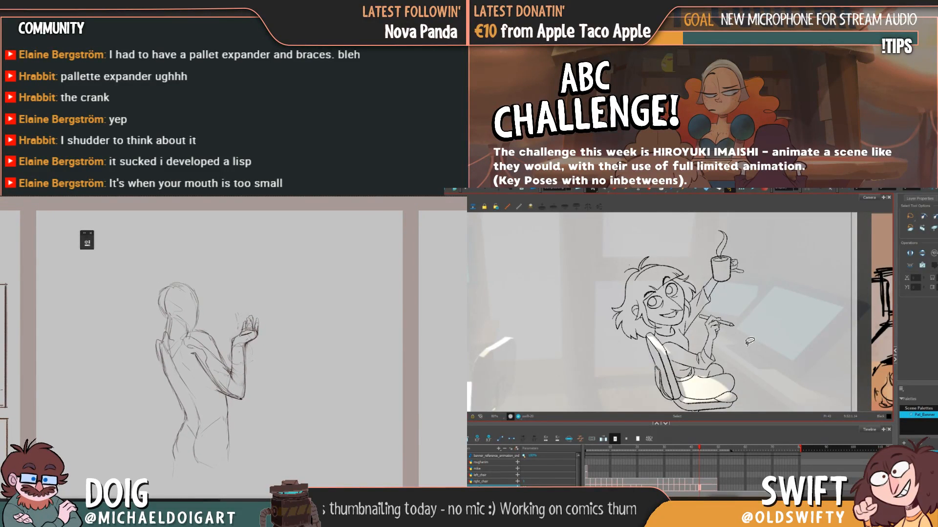
scroll(231, 333, up, 3)
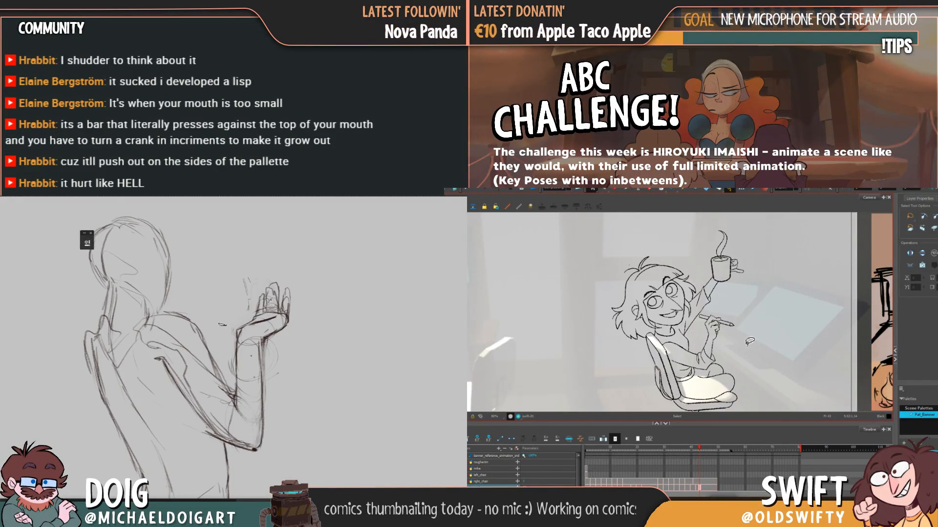
key(comma)
key(comma)
key(comma)
key(comma)
key(comma)
key(comma)
key(comma)
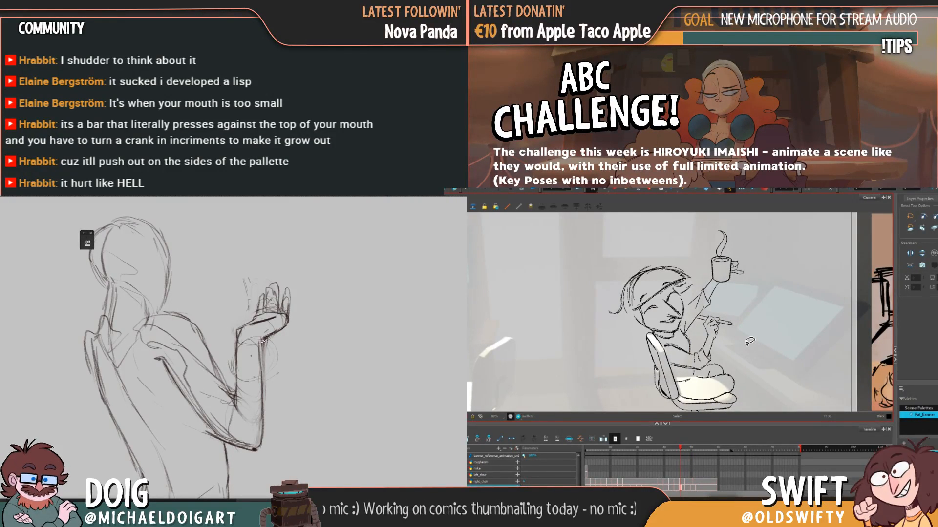
Step forward from the grimacing pose to the first raised-head frame to check the head and mug motion
drag(262, 327, 251, 341)
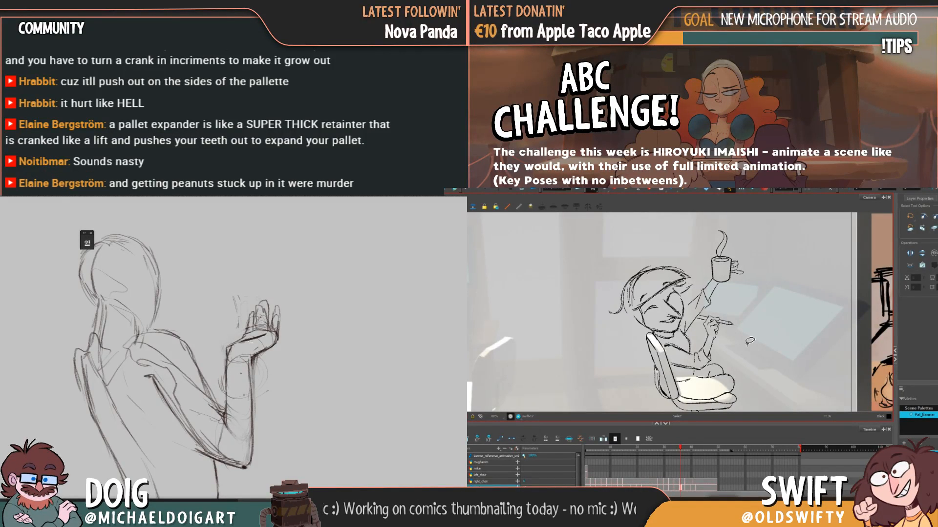
drag(249, 341, 244, 351)
key(period)
key(period)
key(period)
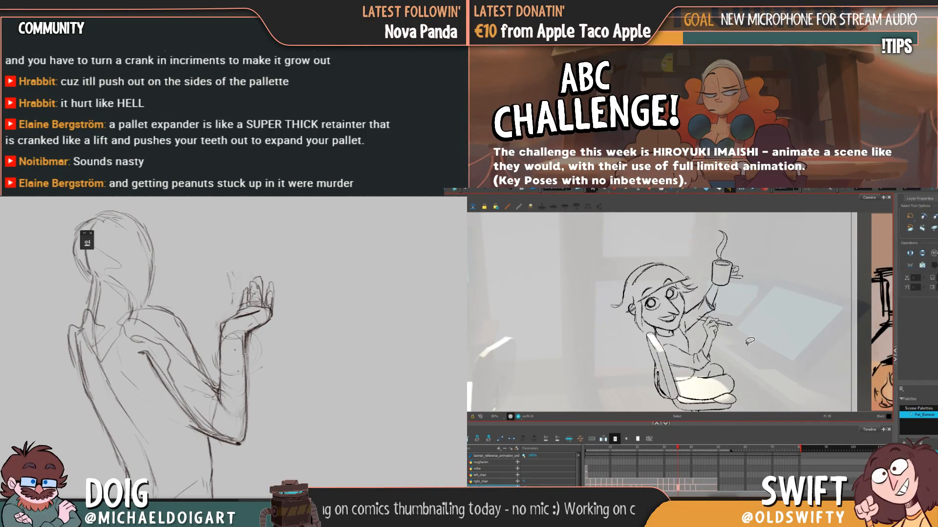
key(period)
key(period)
key(period)
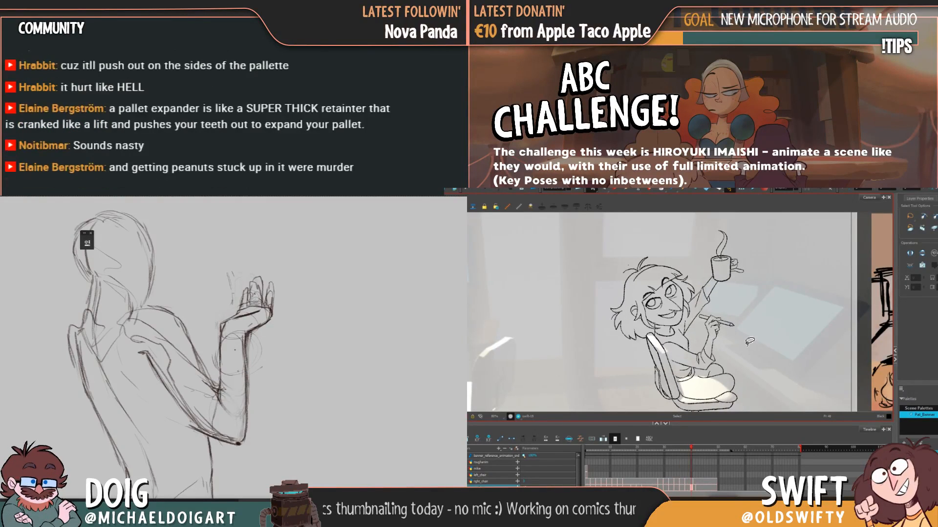
Lasso the raised mug on the first raised-head frame and compare its position with the preceding tilted-head frame
mouse_move(248, 414)
mouse_down()
mouse_move(213, 361)
mouse_move(164, 336)
mouse_up()
key(comma)
key(comma)
drag(707, 266, 728, 306)
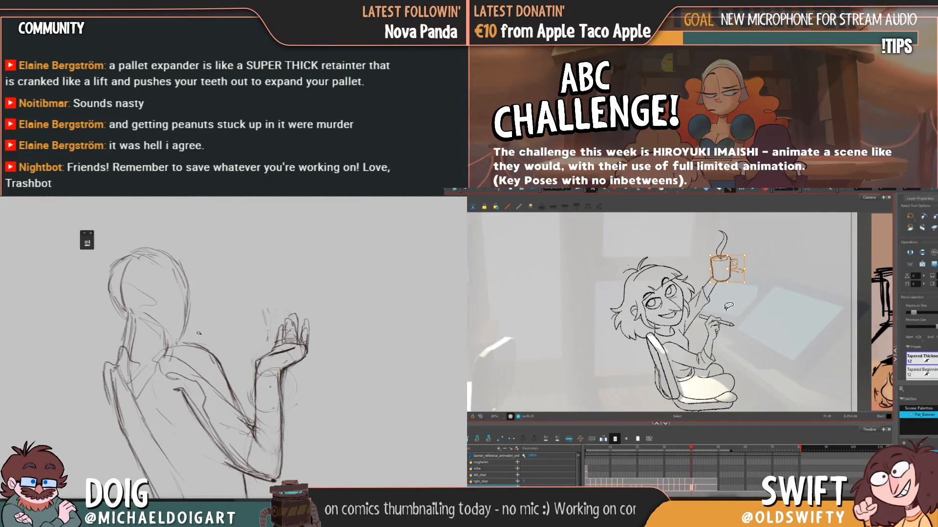
key(comma)
key(period)
key(comma)
key(period)
key(comma)
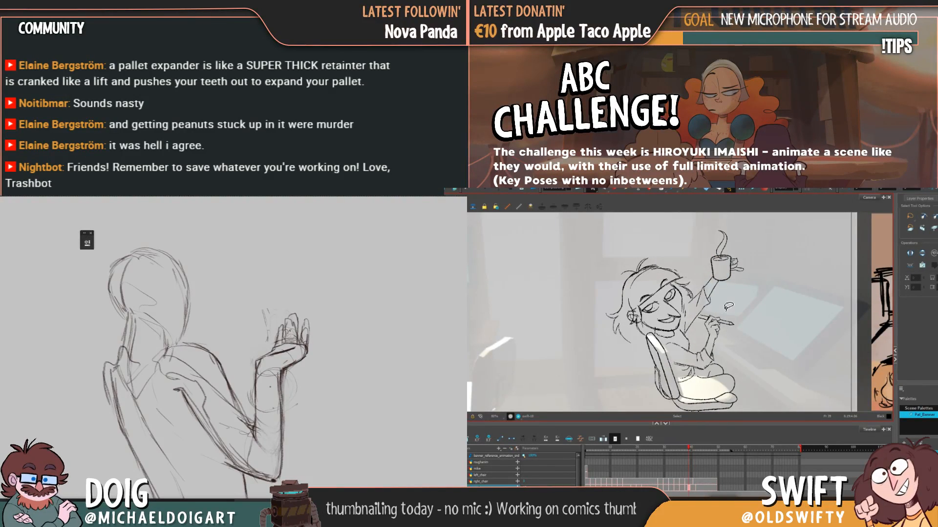
key(period)
Step back to the grimacing pose and forward to the raised-head frame to check how the mug moves
scroll(207, 358, down, 3)
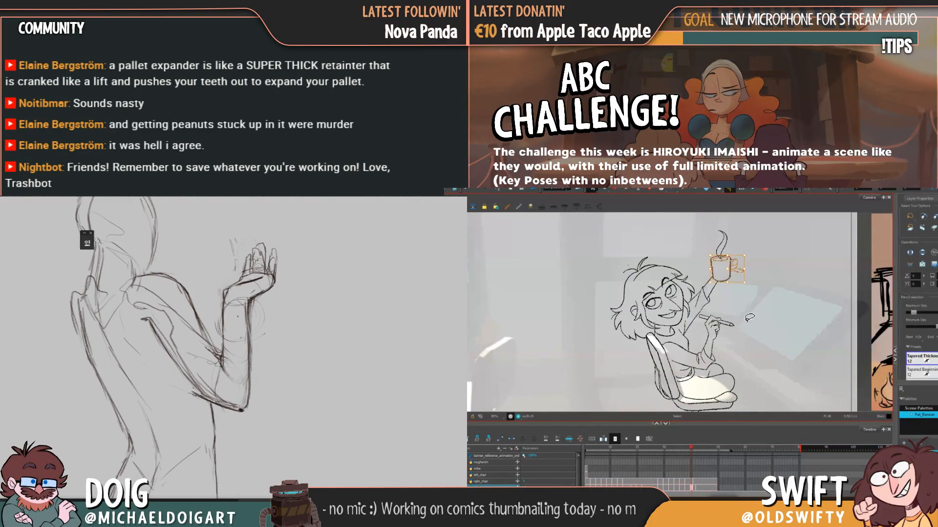
key(comma)
key(comma)
key(comma)
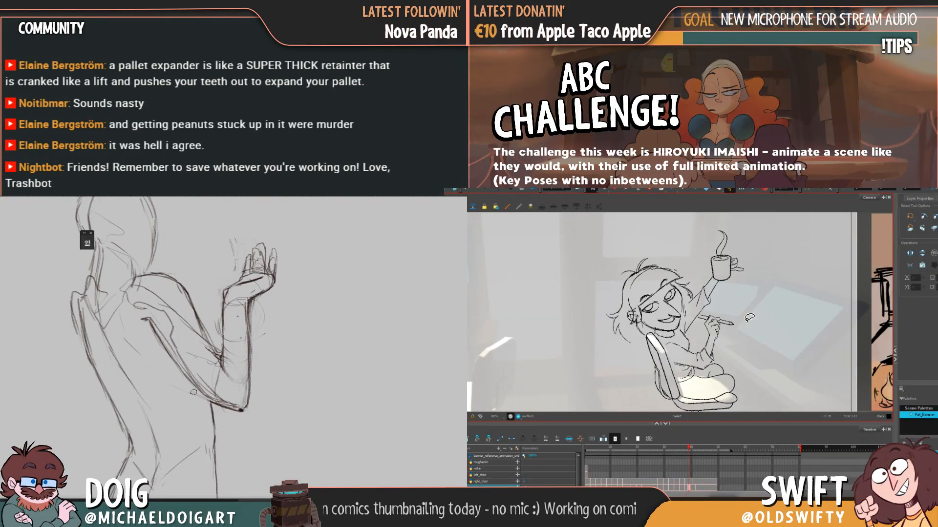
drag(184, 377, 174, 366)
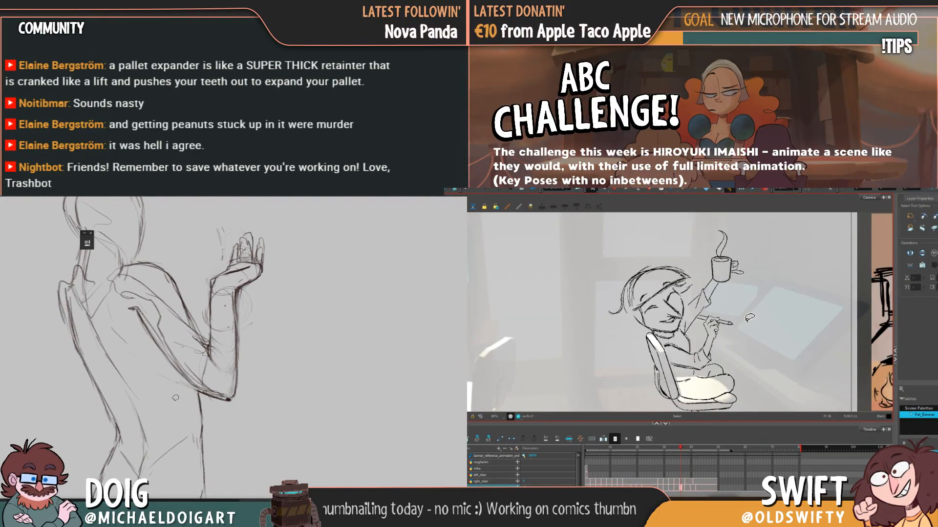
key(period)
key(comma)
key(period)
key(period)
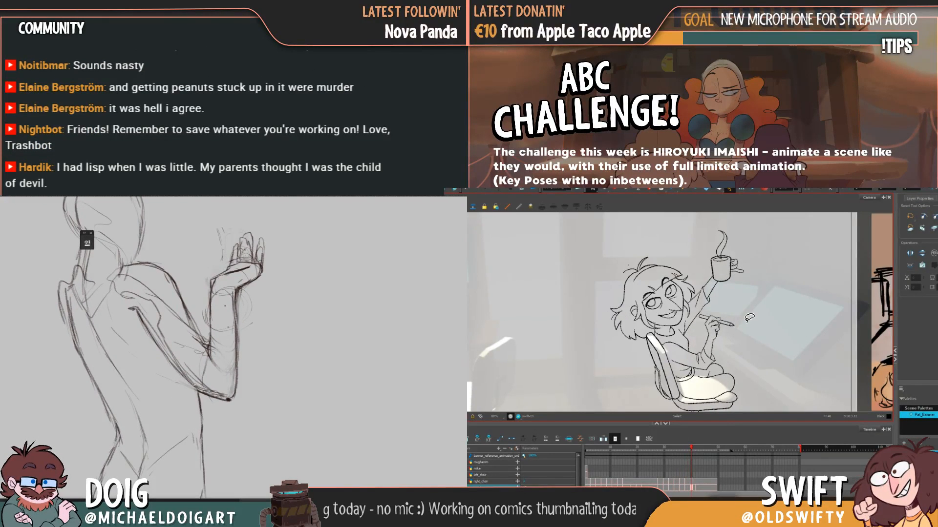
Select the raised sleeve strokes on the tilted-head frame, check them against earlier poses, and add short strokes to the standing figure's back
mouse_move(195, 391)
mouse_down()
mouse_move(209, 364)
mouse_move(210, 419)
mouse_up()
mouse_move(708, 301)
mouse_down()
mouse_move(694, 300)
mouse_move(717, 284)
mouse_move(718, 308)
mouse_up()
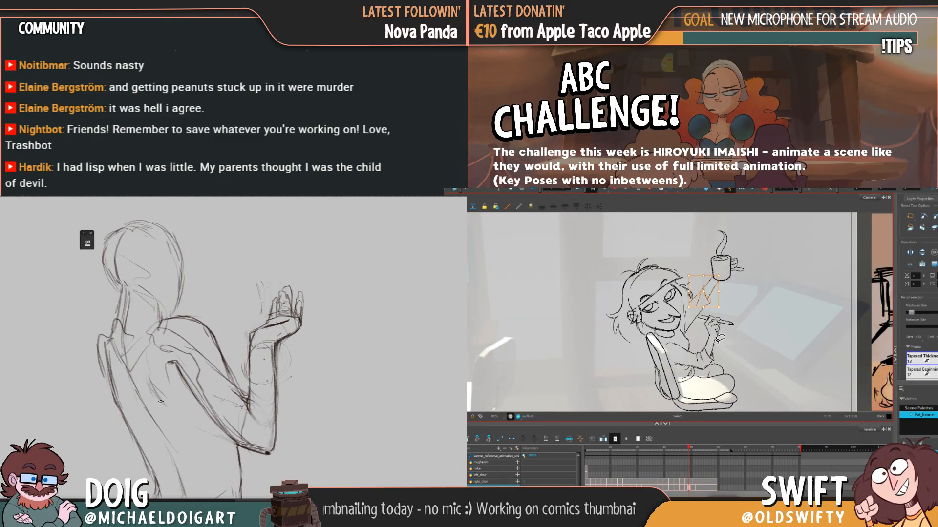
drag(160, 403, 158, 393)
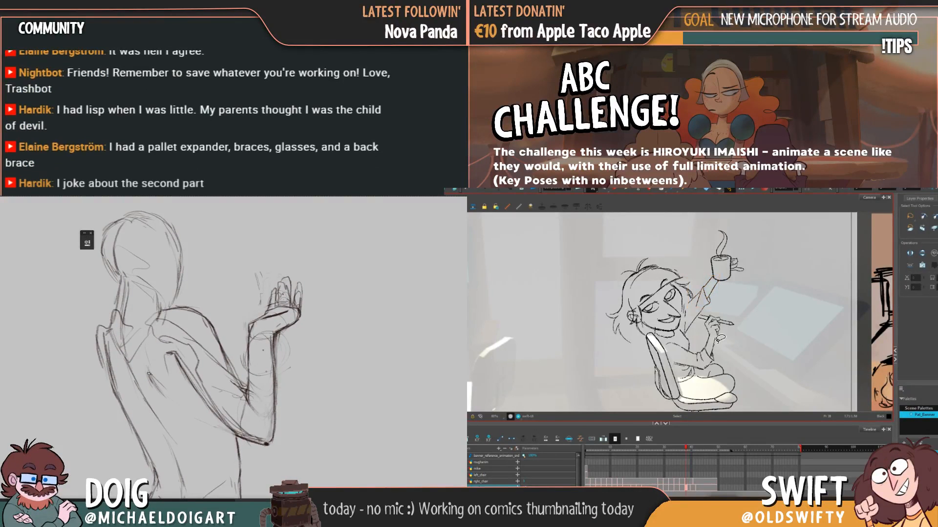
key(period)
key(comma)
key(comma)
key(comma)
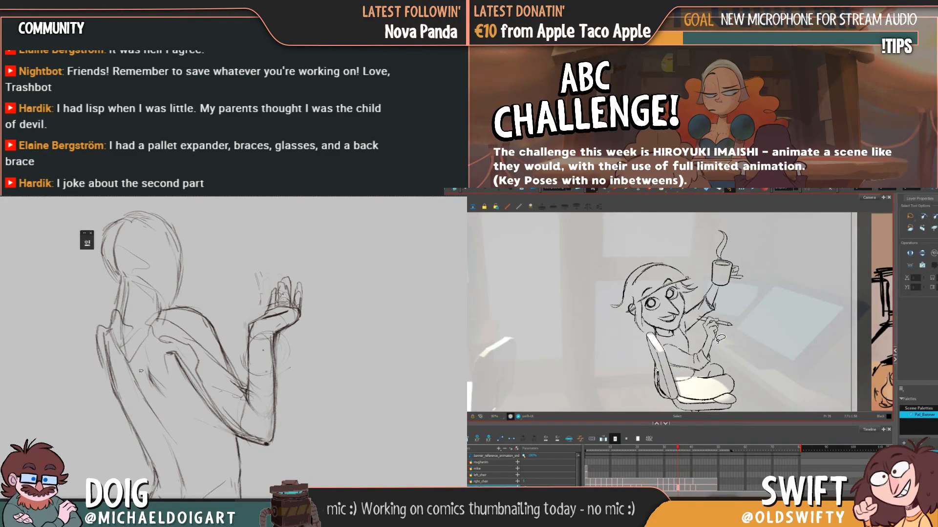
drag(140, 389, 138, 385)
Flip between the grimacing pose and the tilted-head frame to compare the sleeve and the pen hand
key(period)
key(period)
key(comma)
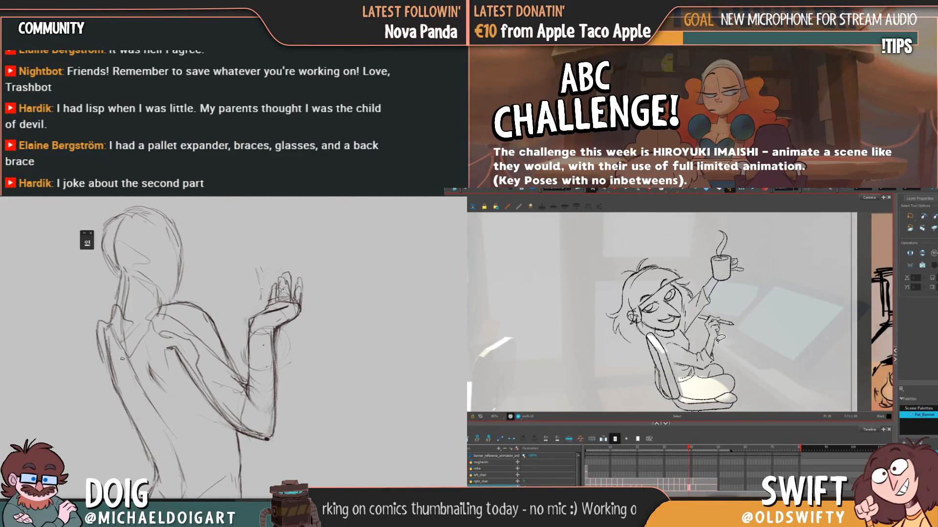
key(comma)
key(period)
key(comma)
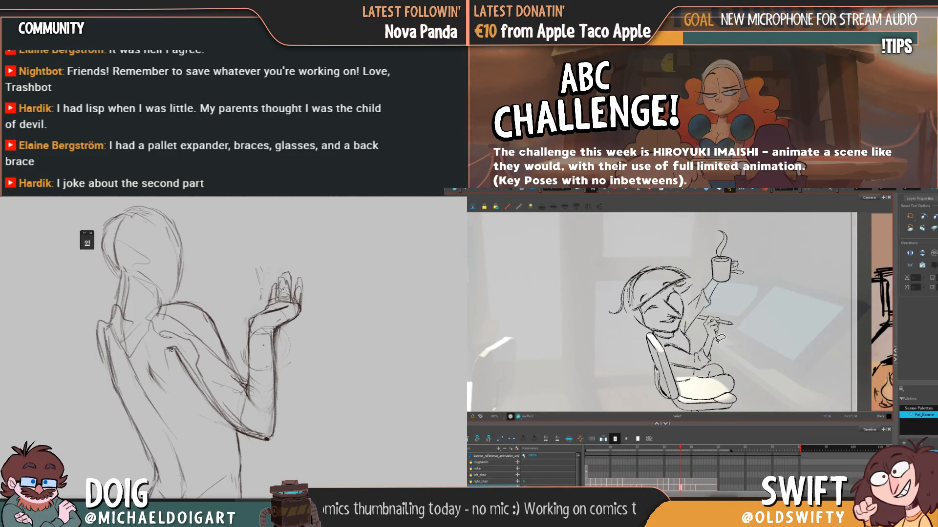
key(comma)
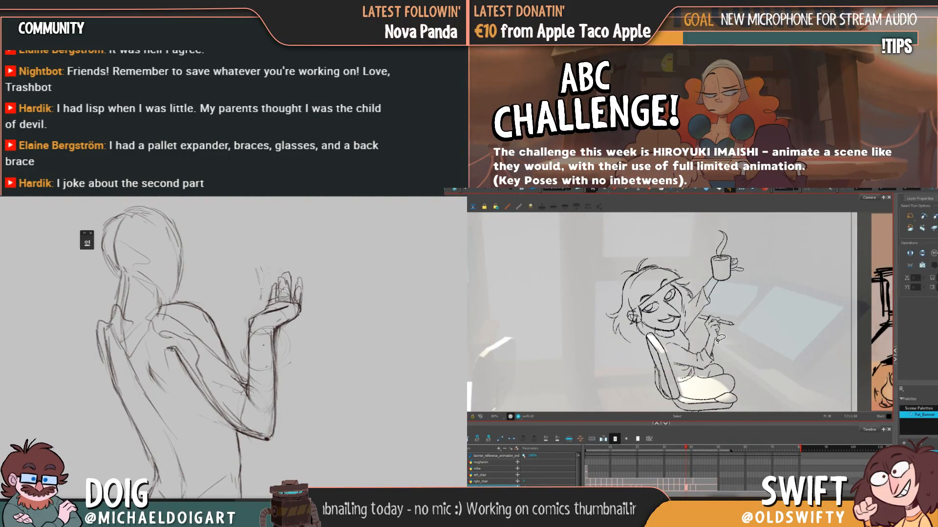
key(period)
drag(171, 362, 181, 337)
key(comma)
key(period)
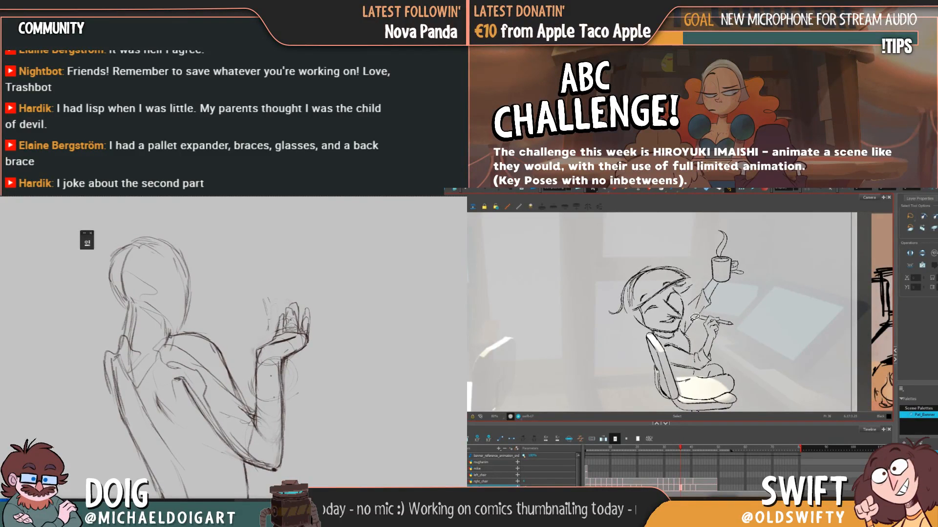
Select the strokes at the pen's tip beside the chin on the grimacing frame, and return to the tilted-head frame
mouse_move(702, 311)
mouse_down()
mouse_move(683, 336)
mouse_move(695, 320)
mouse_up()
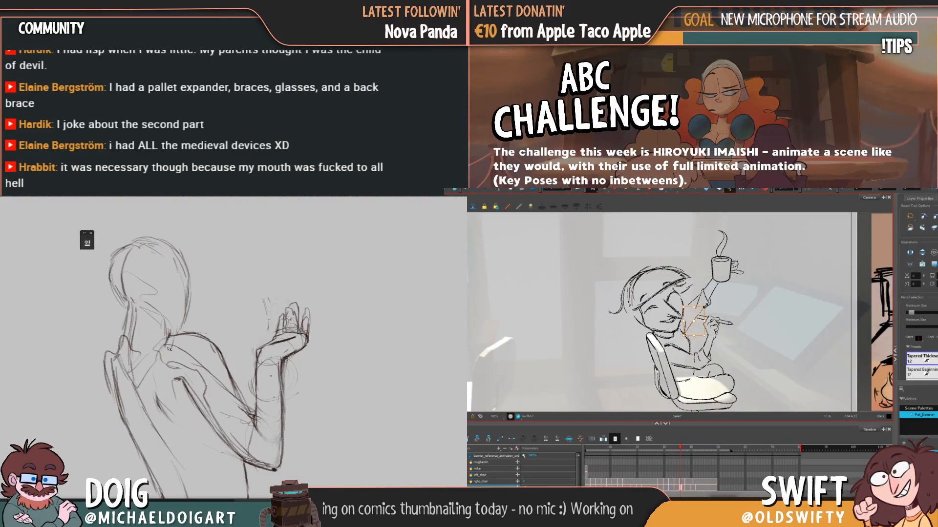
drag(179, 351, 177, 305)
key(period)
key(period)
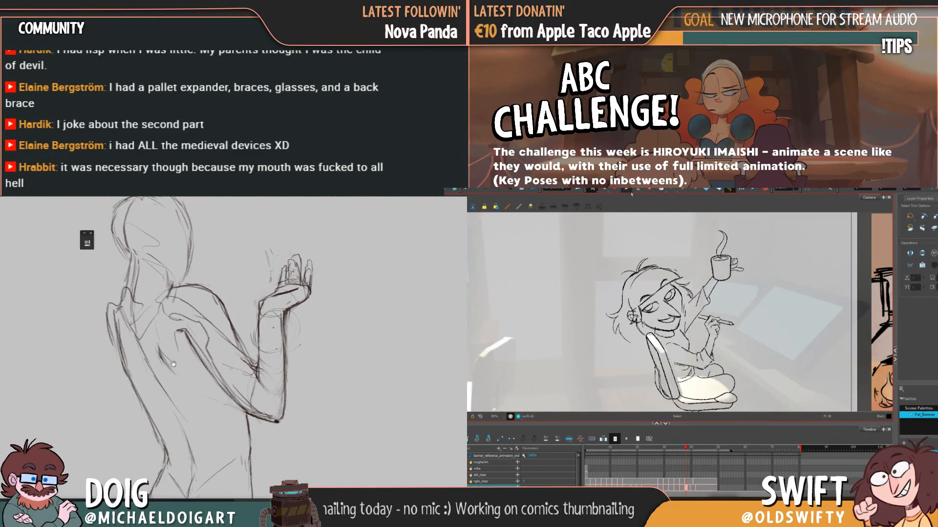
Switch to the Pencil tool and flip between the tilted-head and raised-head frames to compare the raised sleeve
key(alt+slash)
key(comma)
key(period)
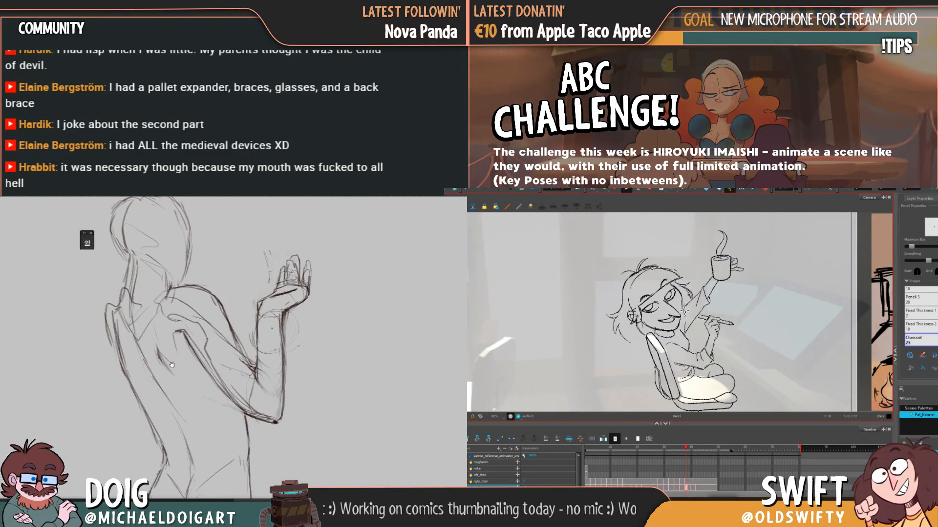
key(comma)
key(period)
key(comma)
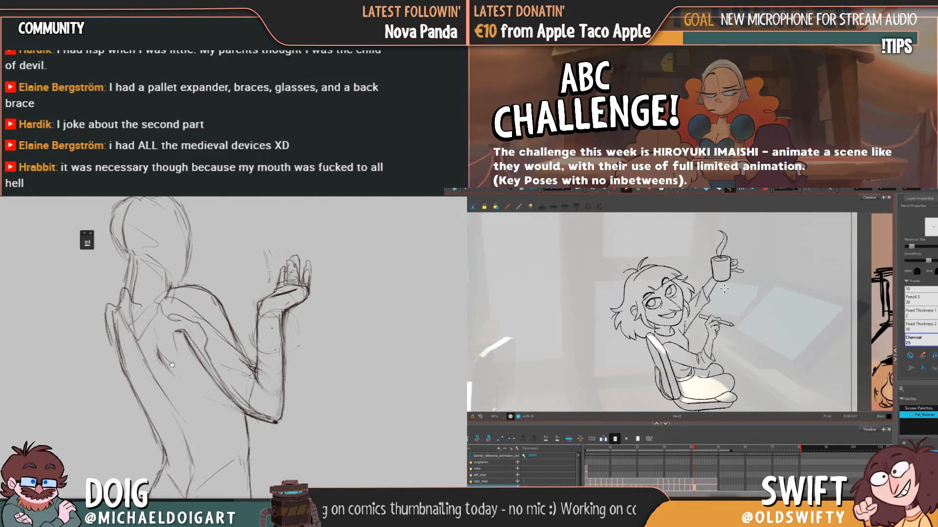
key(period)
key(period)
key(period)
key(period)
key(period)
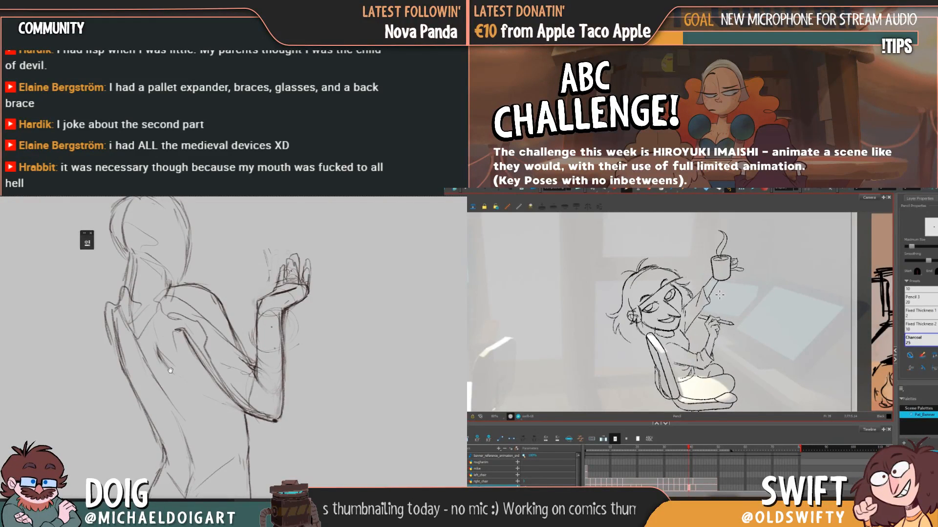
key(comma)
key(comma)
key(comma)
key(comma)
key(comma)
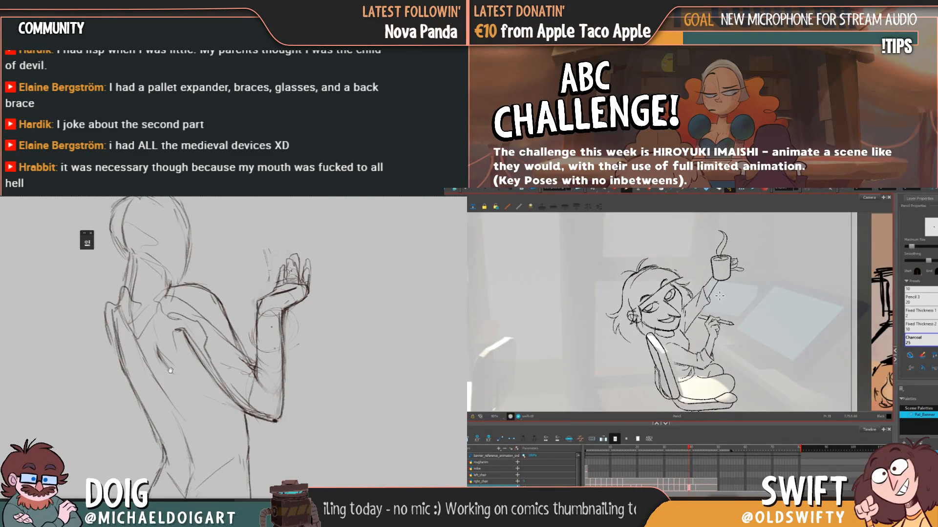
Select the standing figure's hips with a lasso, then widen them slightly and nudge them under the torso with a free transform
key(period)
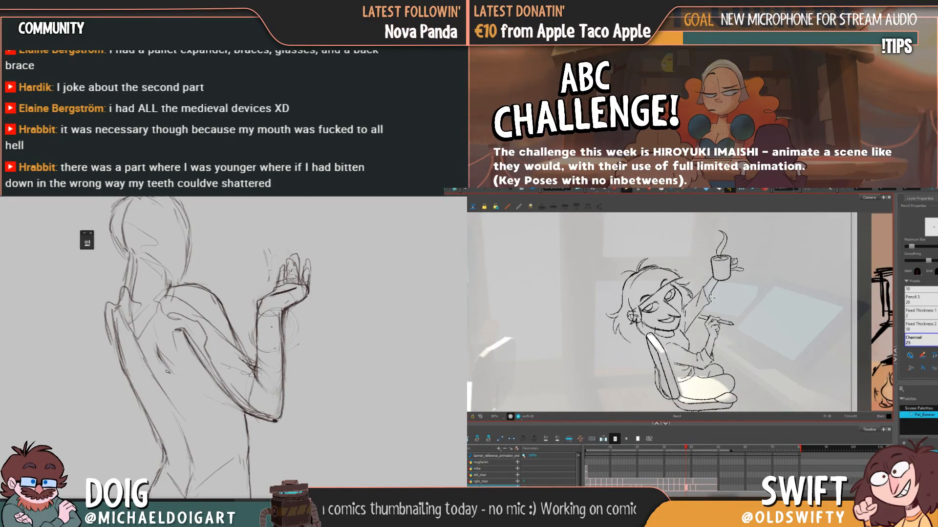
scroll(170, 366, down, 2)
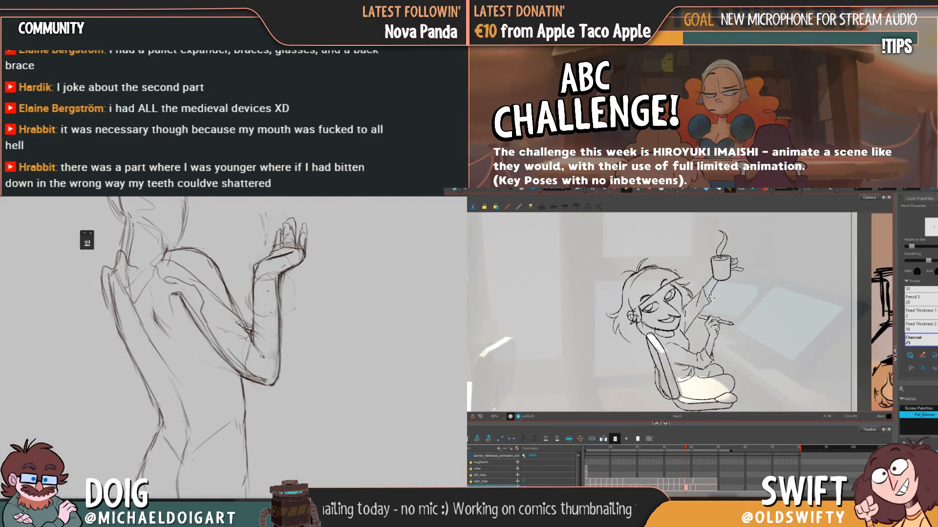
drag(257, 362, 247, 407)
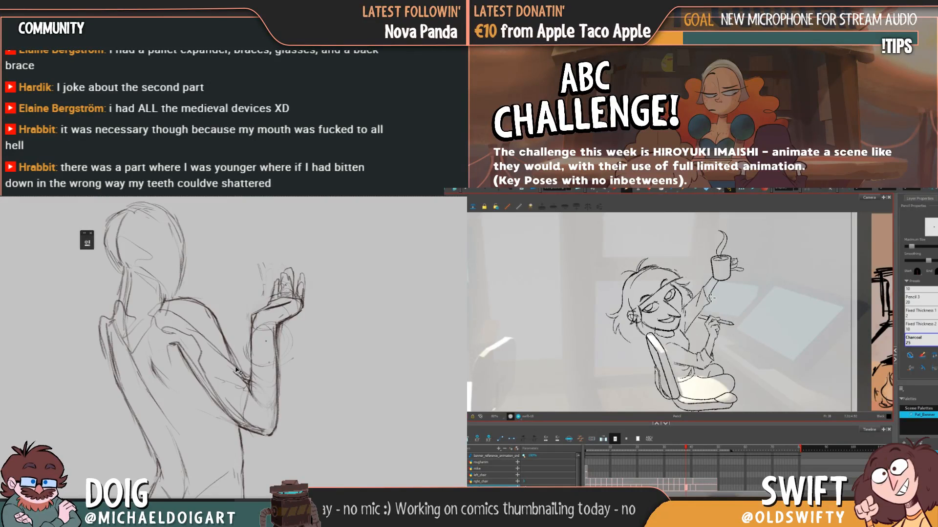
scroll(238, 374, down, 2)
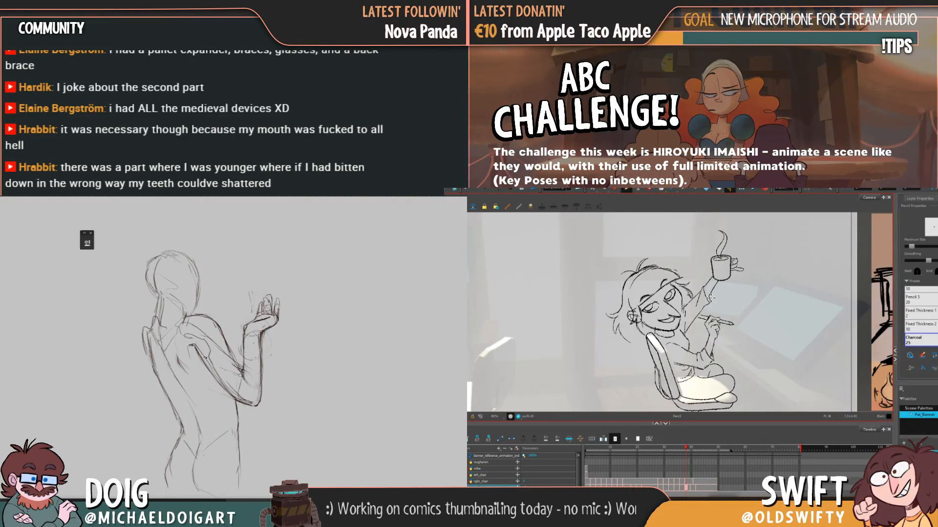
mouse_move(219, 410)
mouse_down()
mouse_move(232, 363)
mouse_move(237, 372)
mouse_move(207, 388)
mouse_move(227, 382)
mouse_move(197, 384)
mouse_move(181, 466)
mouse_move(269, 457)
mouse_move(250, 379)
mouse_up()
key(ctrl+z)
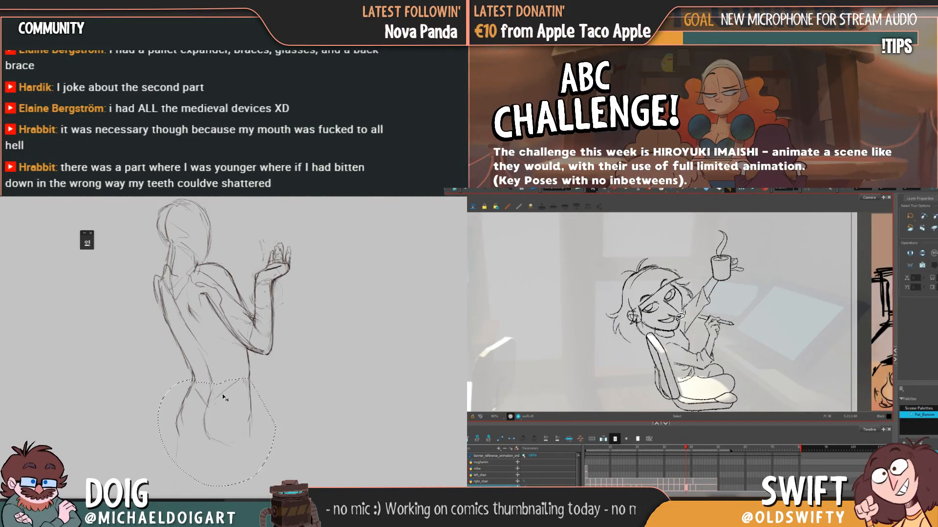
key(ctrl+t)
drag(158, 432, 144, 433)
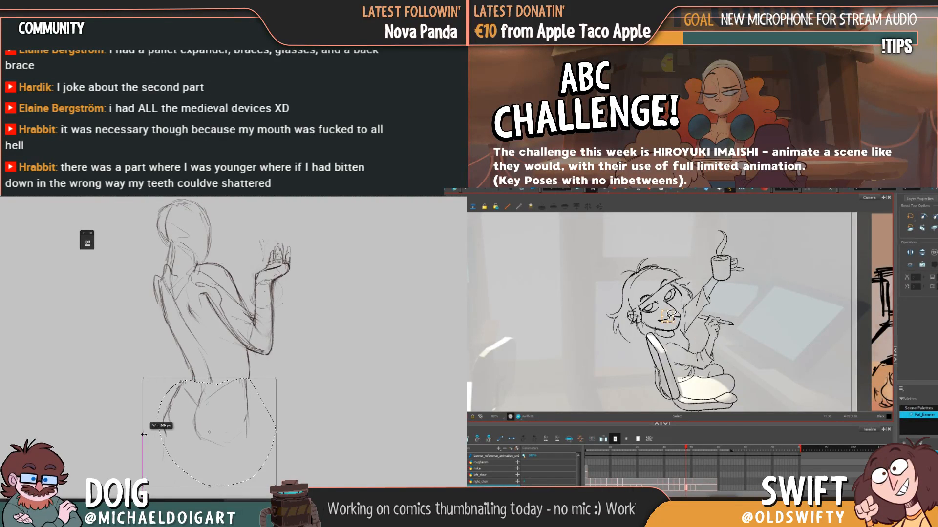
drag(212, 412, 215, 413)
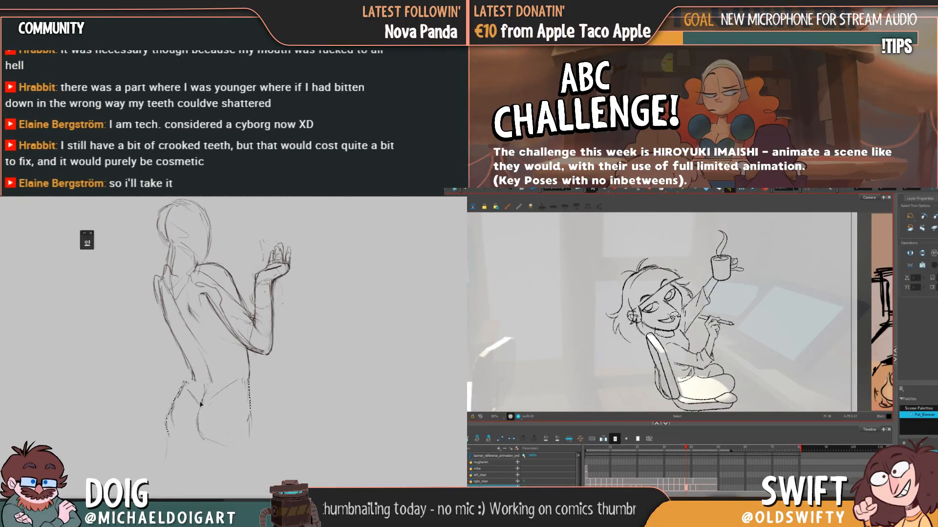
key(Return)
scroll(217, 383, up, 2)
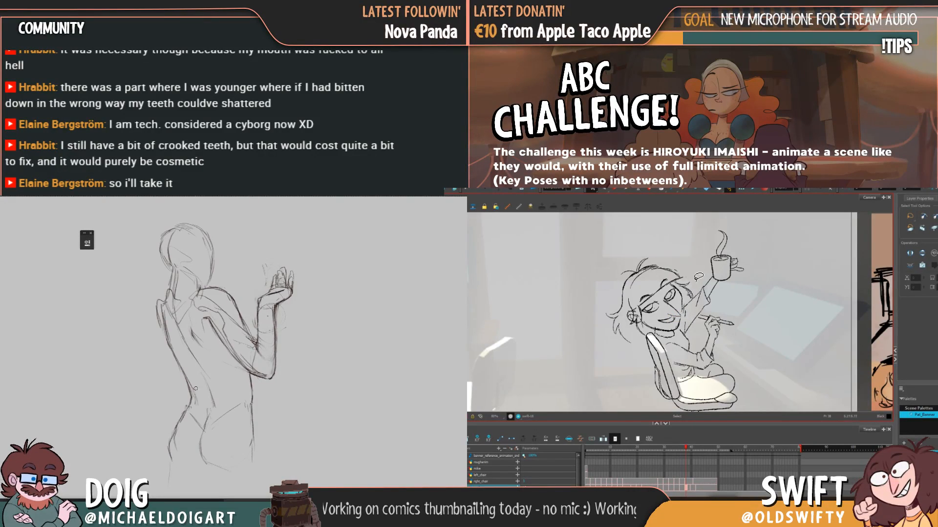
Sketch short, fluffy fur strokes behind the standing figure's back, starting below the far shoulder
drag(192, 384, 147, 439)
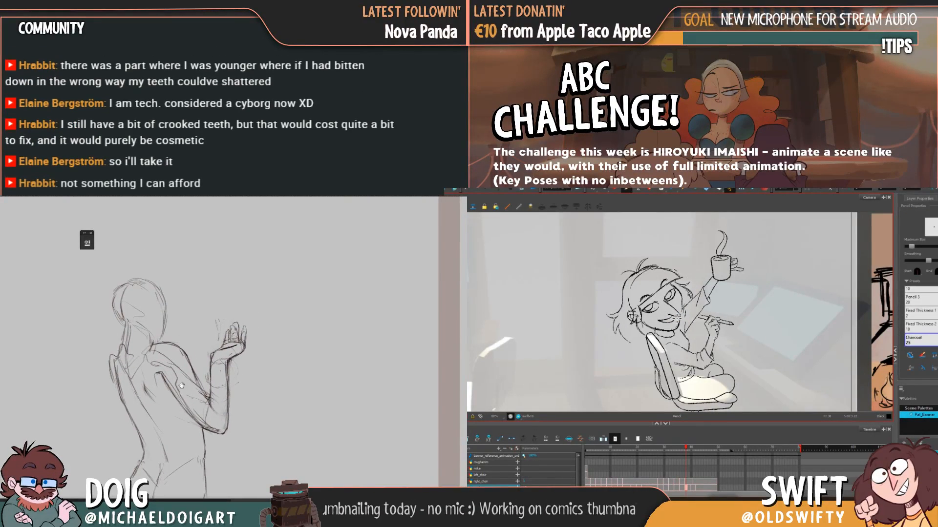
drag(173, 378, 181, 394)
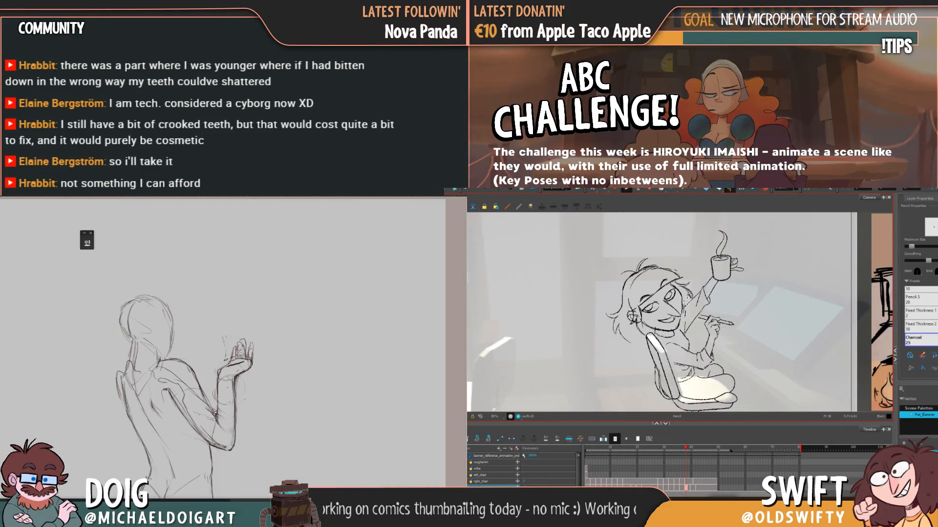
mouse_move(181, 403)
mouse_down()
mouse_move(197, 394)
mouse_move(198, 406)
mouse_up()
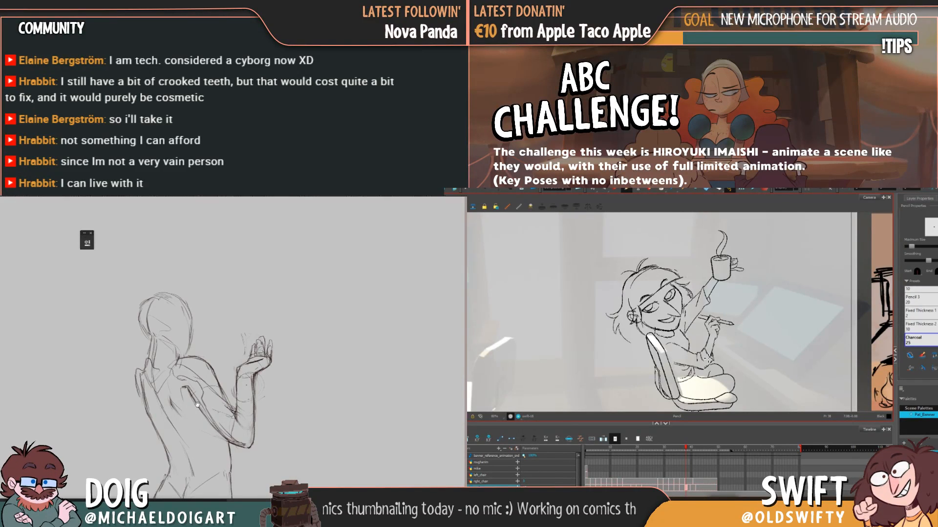
drag(198, 406, 184, 380)
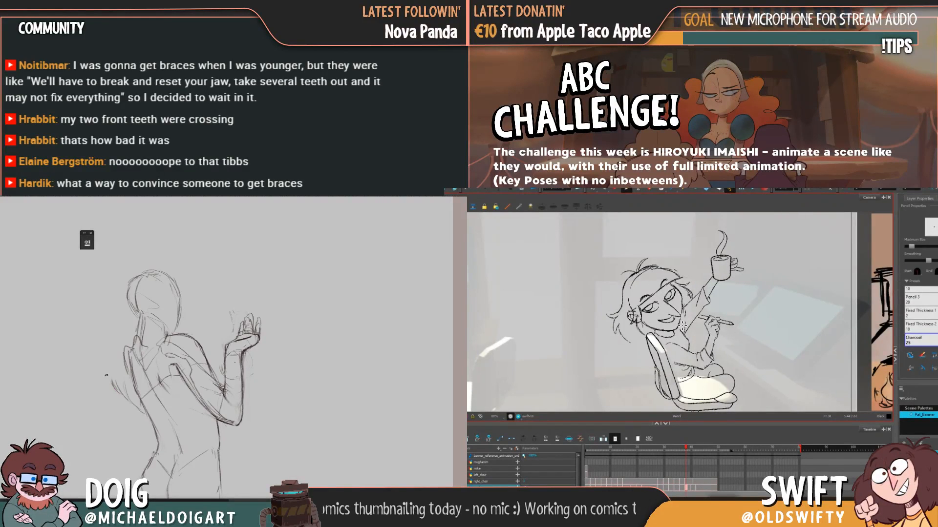
drag(107, 373, 113, 389)
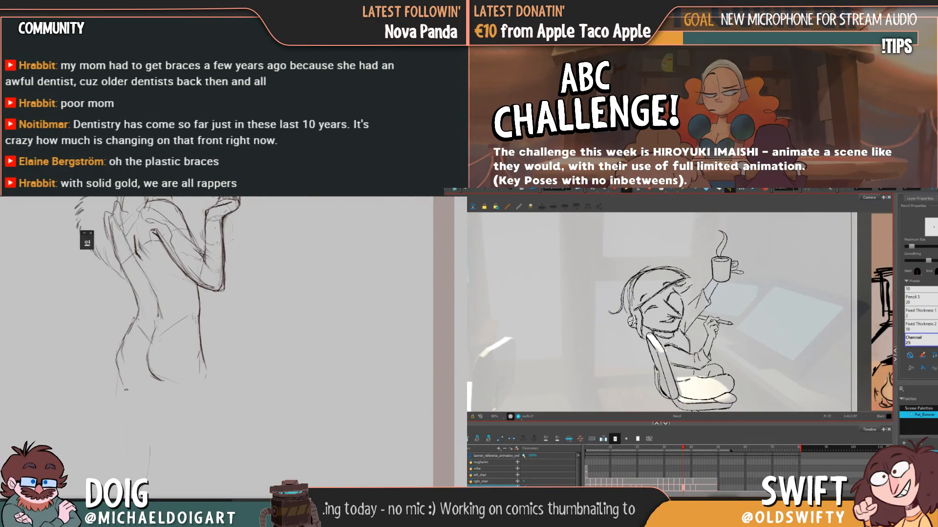
Draw the standing figure's thighs down from the hips and round off the lower end of the nearer leg
drag(119, 370, 131, 414)
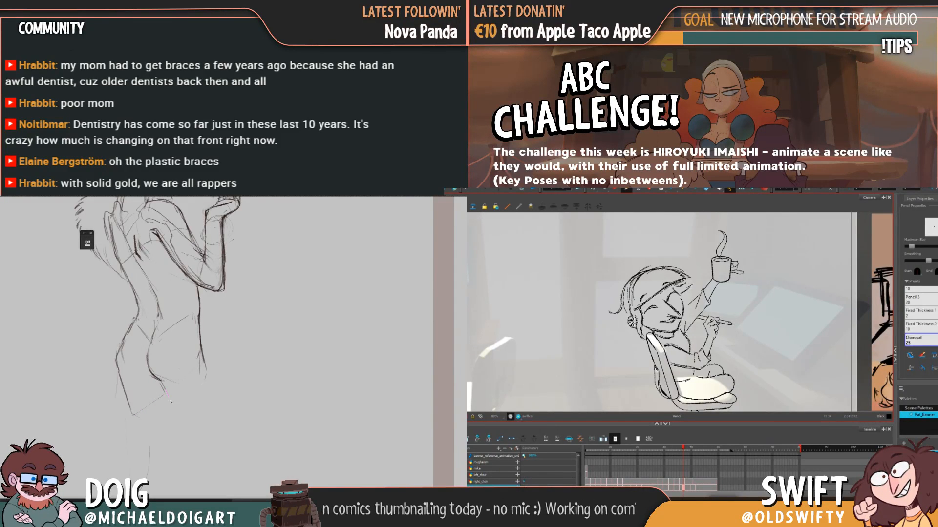
mouse_move(161, 381)
mouse_down()
mouse_move(174, 416)
mouse_move(197, 414)
mouse_up()
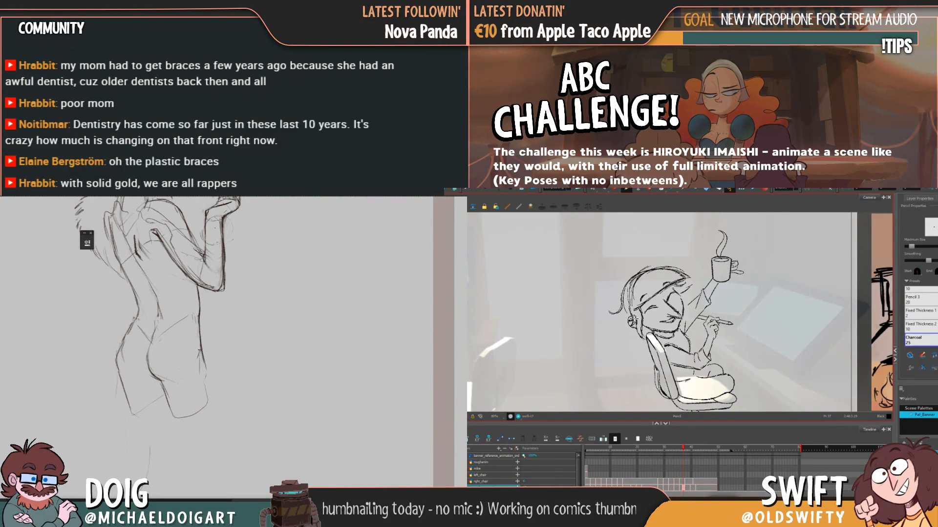
mouse_move(199, 350)
mouse_down()
mouse_move(210, 391)
mouse_move(174, 423)
mouse_up()
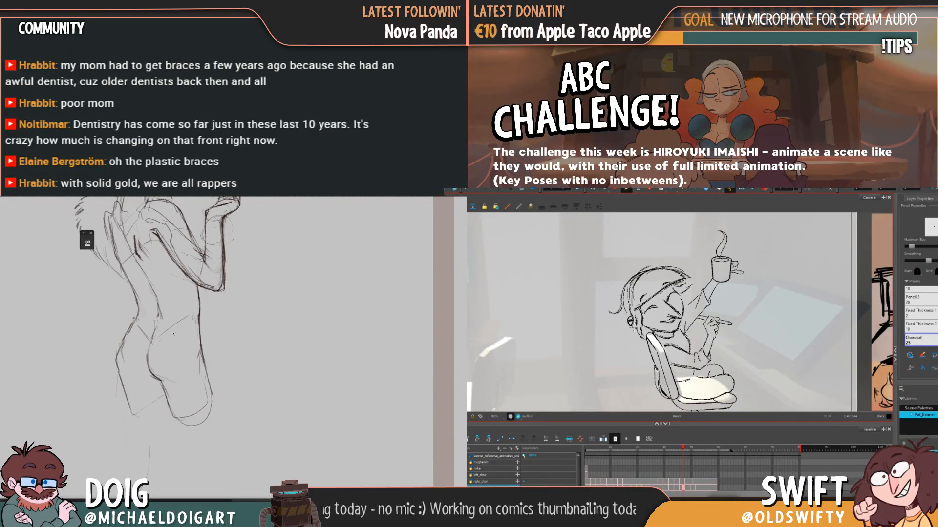
drag(171, 280, 169, 368)
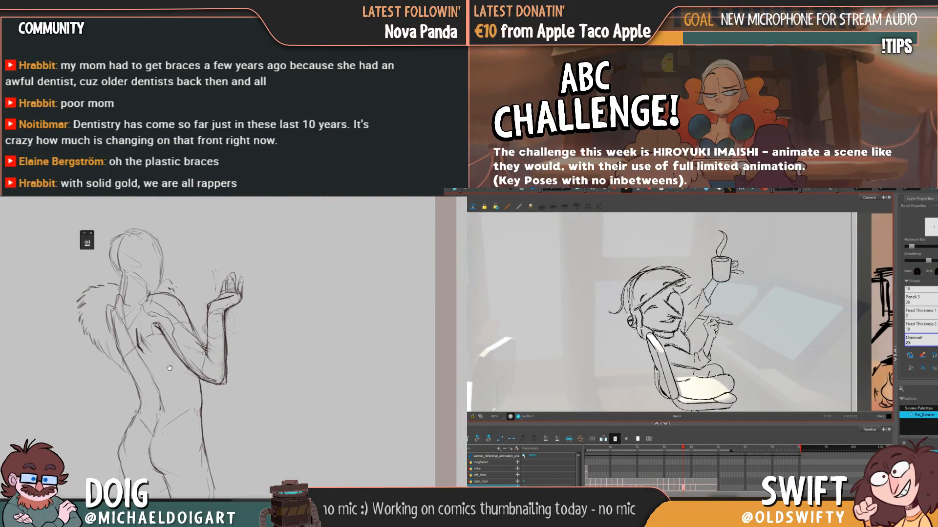
scroll(170, 367, down, 2)
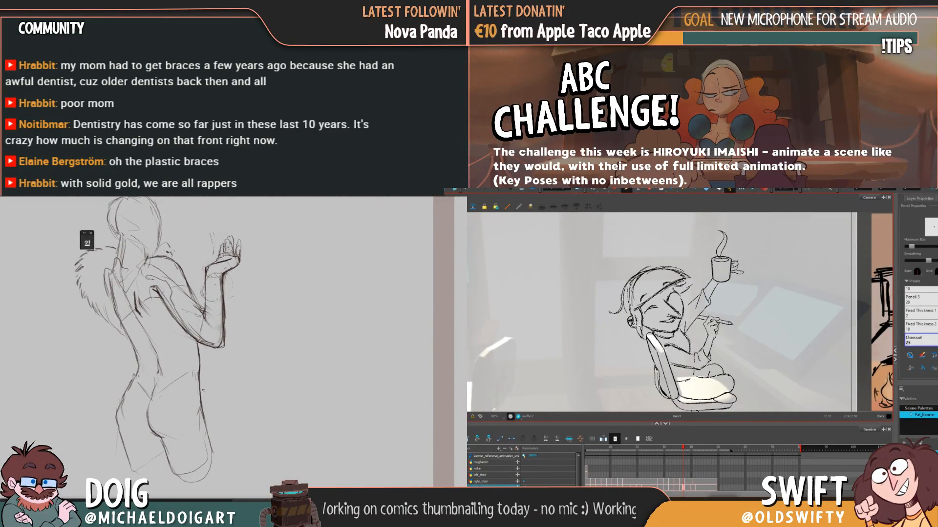
Flip between the grimacing frame and the smiling frame to compare the head poses
key(comma)
key(period)
key(comma)
key(period)
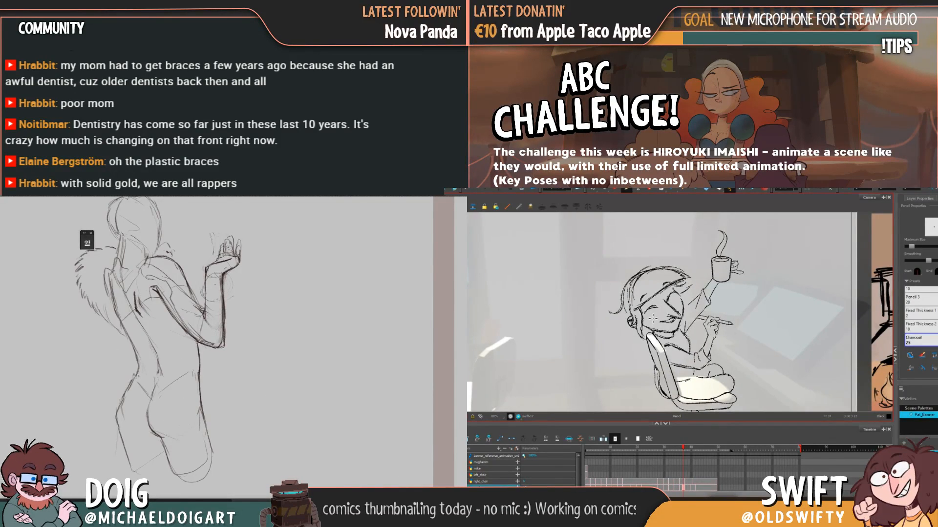
key(comma)
key(period)
click(594, 194)
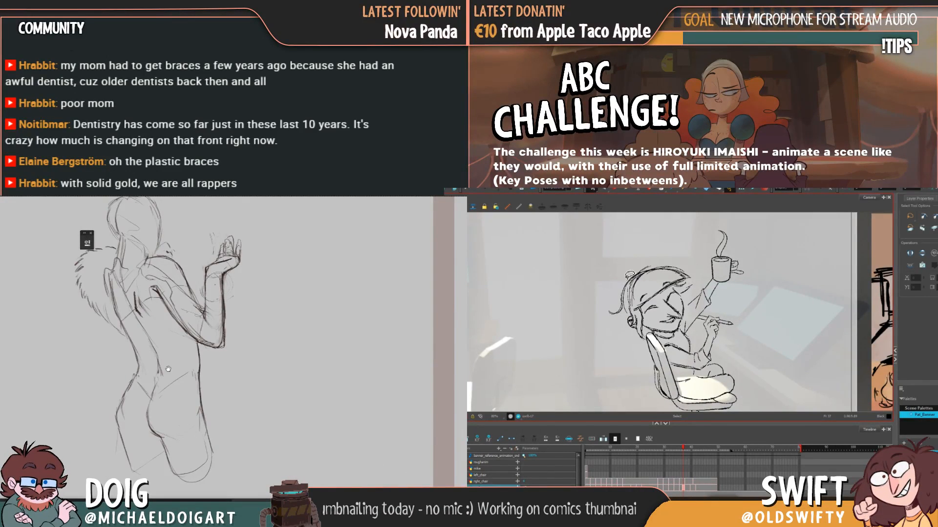
click(629, 322)
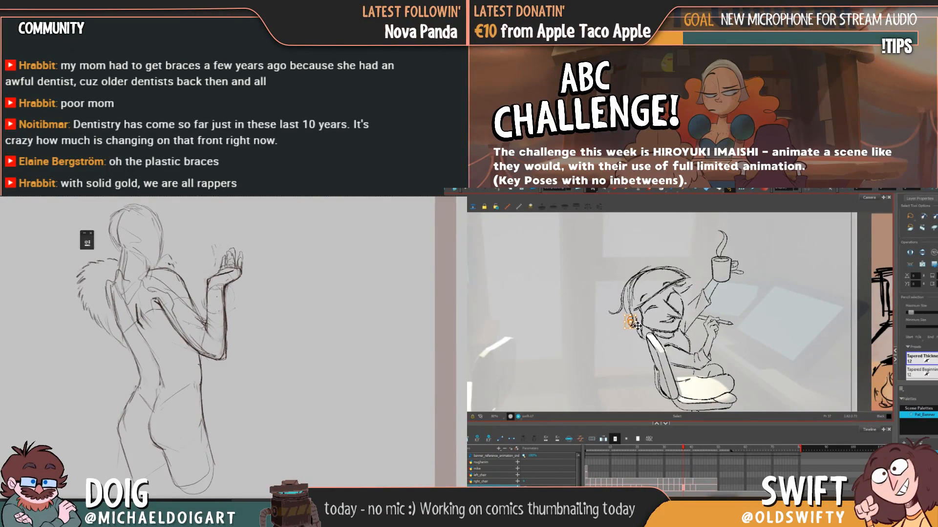
click(640, 377)
Switch back to the Pencil tool and flip between the grimacing and smiling frames to compare the face and hair
key(period)
key(comma)
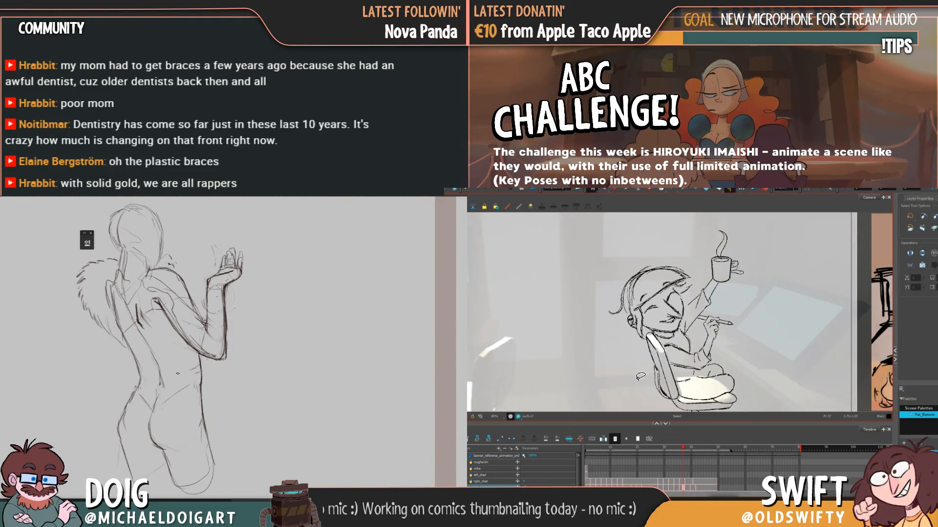
key(period)
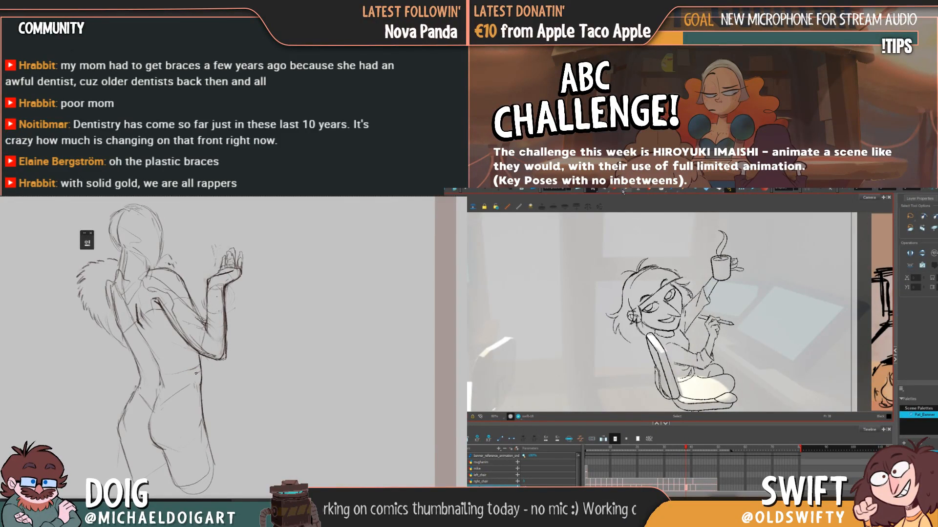
key(alt+slash)
key(comma)
key(period)
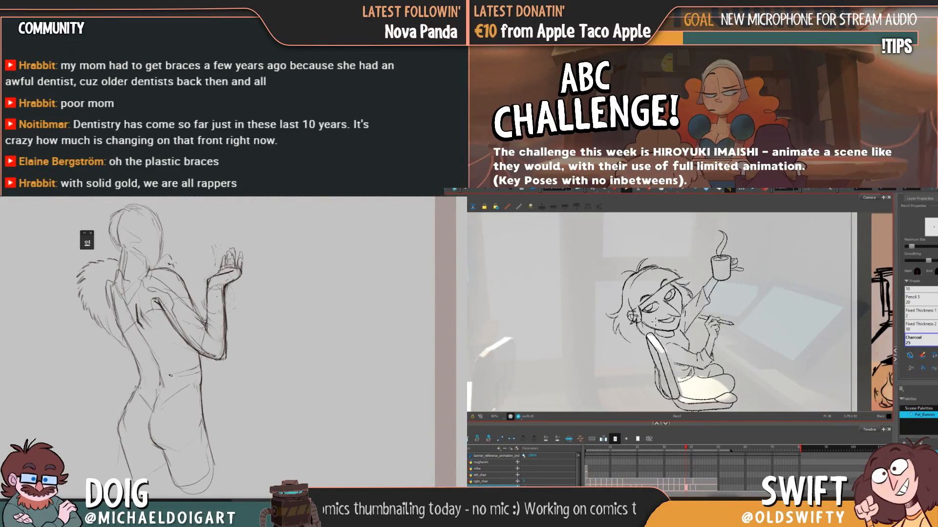
key(comma)
key(period)
key(comma)
key(period)
key(comma)
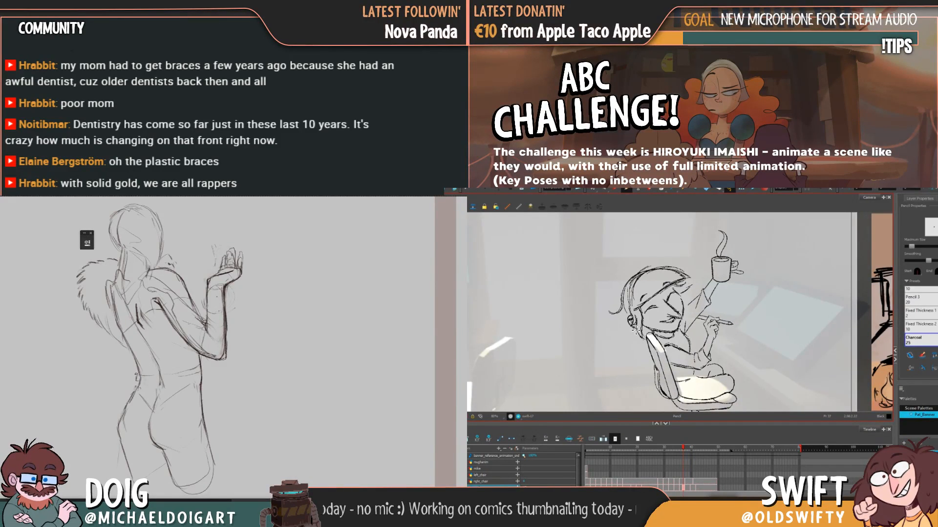
Draw a narrow waistband across the standing figure's waist, checking the seated character's grimacing frame against the smiling one between strokes
drag(151, 380, 167, 367)
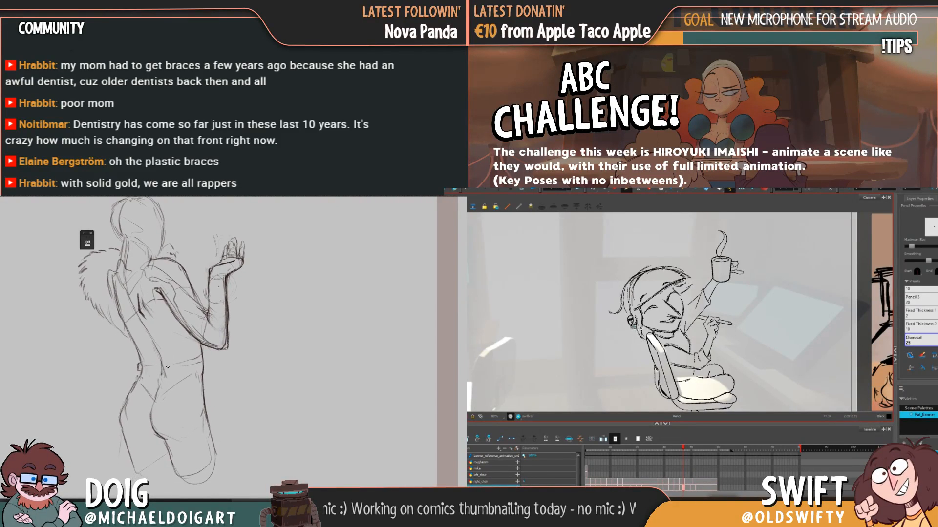
key(period)
key(comma)
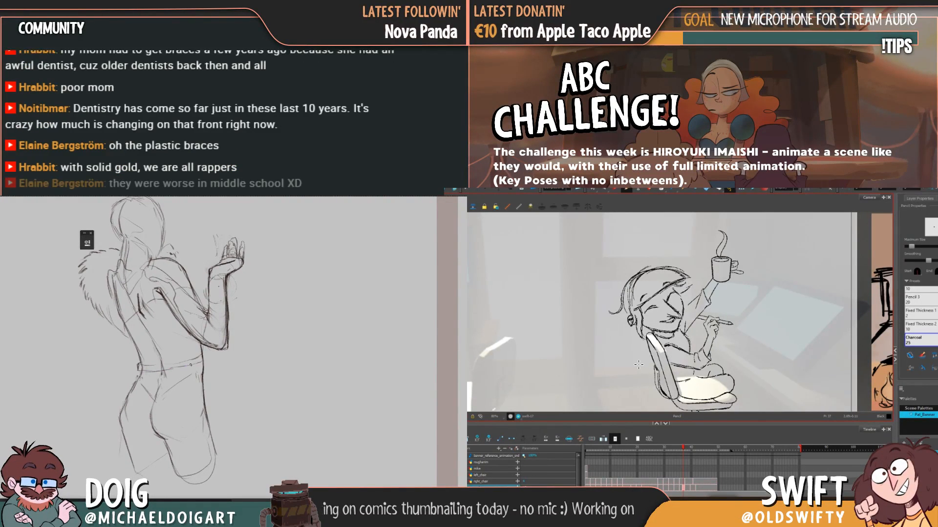
key(alt+slash)
drag(180, 364, 142, 371)
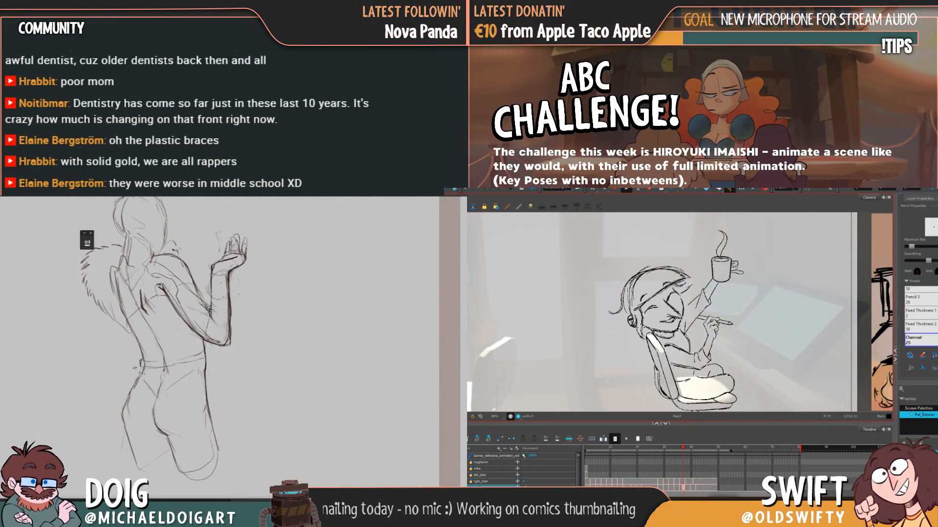
key(period)
key(comma)
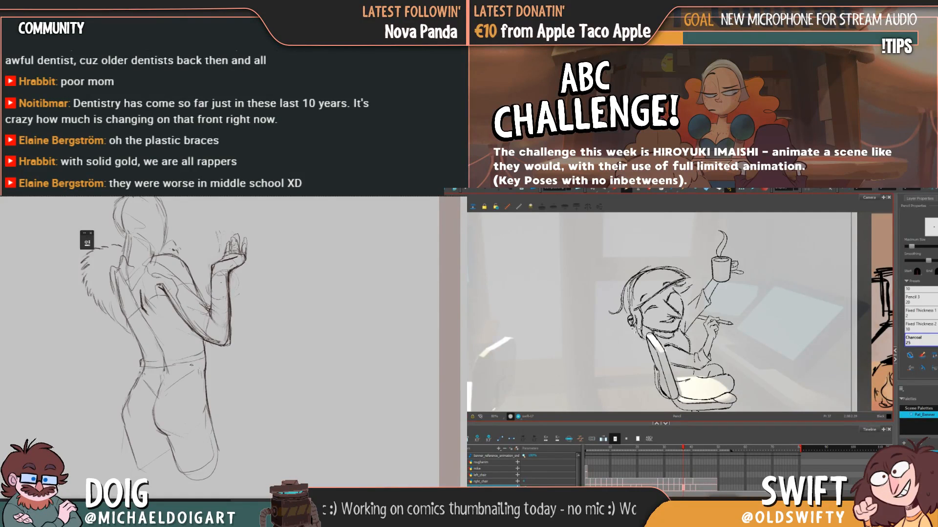
drag(192, 364, 175, 391)
key(period)
key(comma)
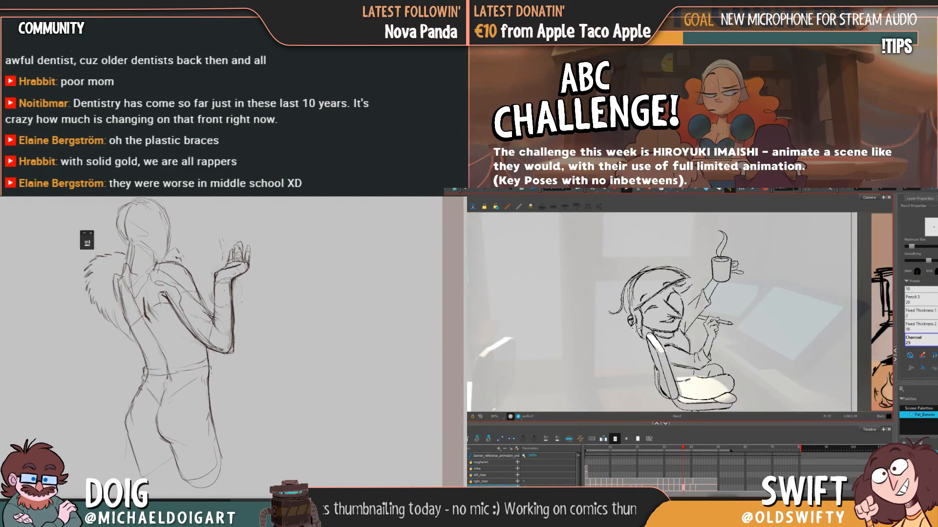
drag(195, 374, 182, 382)
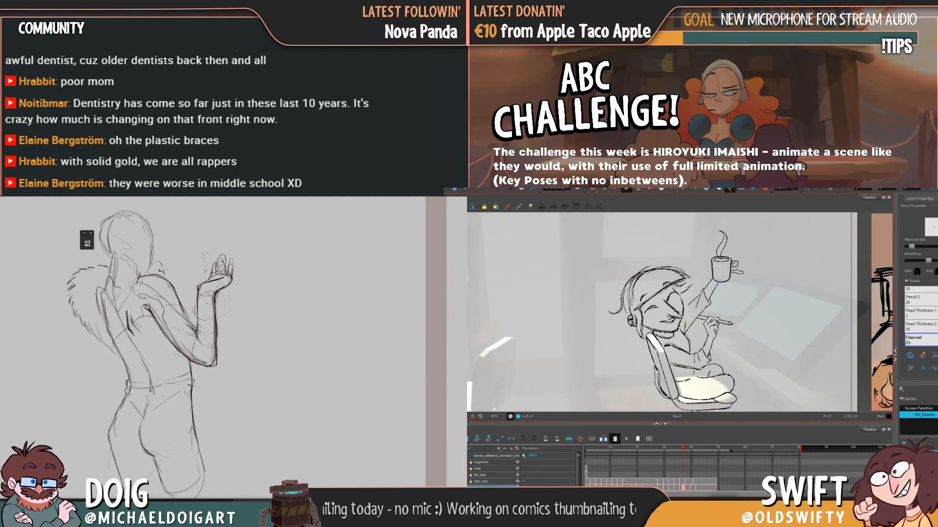
Examine how the seated character's head and raised sleeve move between the grimacing and smiling frames, ending on the grimacing frame
key(period)
key(comma)
key(period)
key(comma)
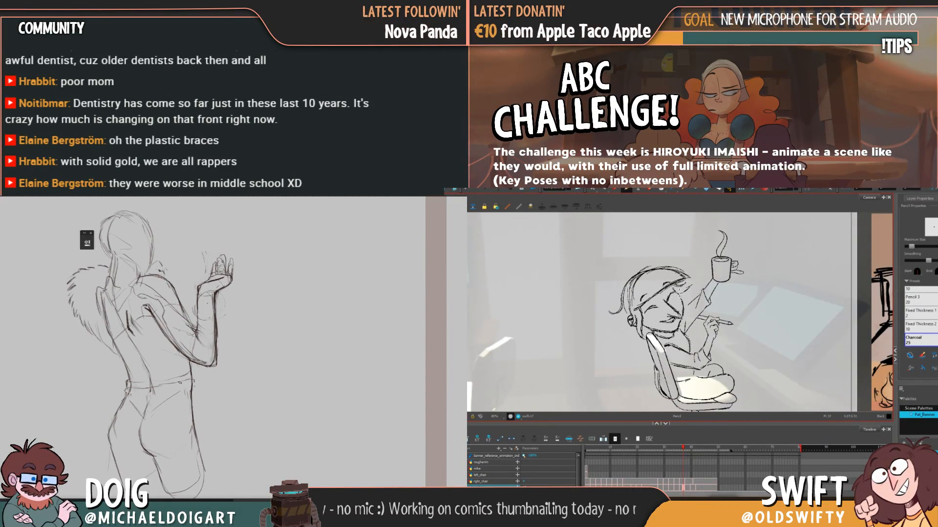
key(period)
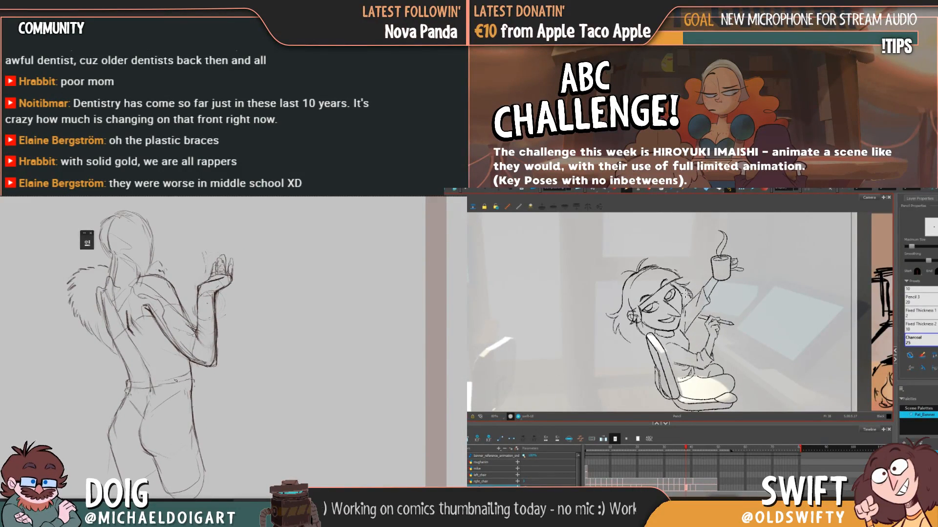
key(comma)
key(period)
key(comma)
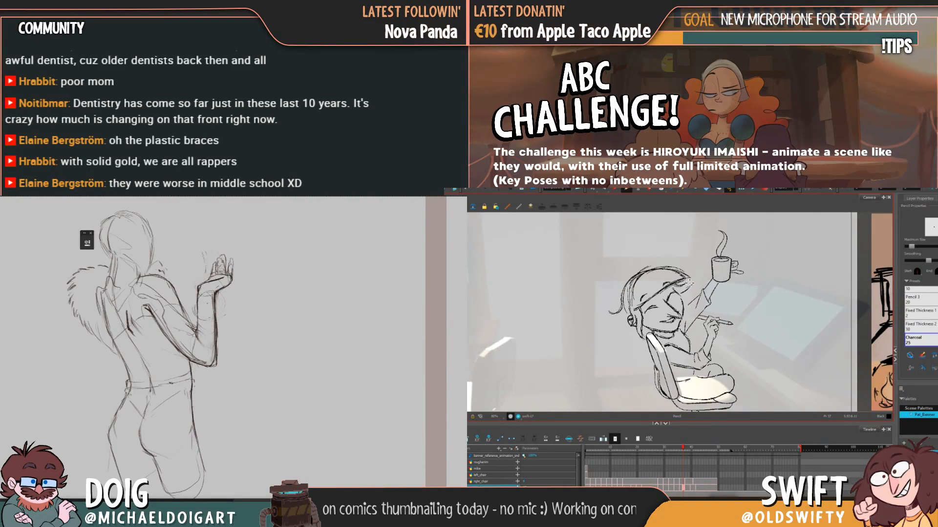
key(period)
key(comma)
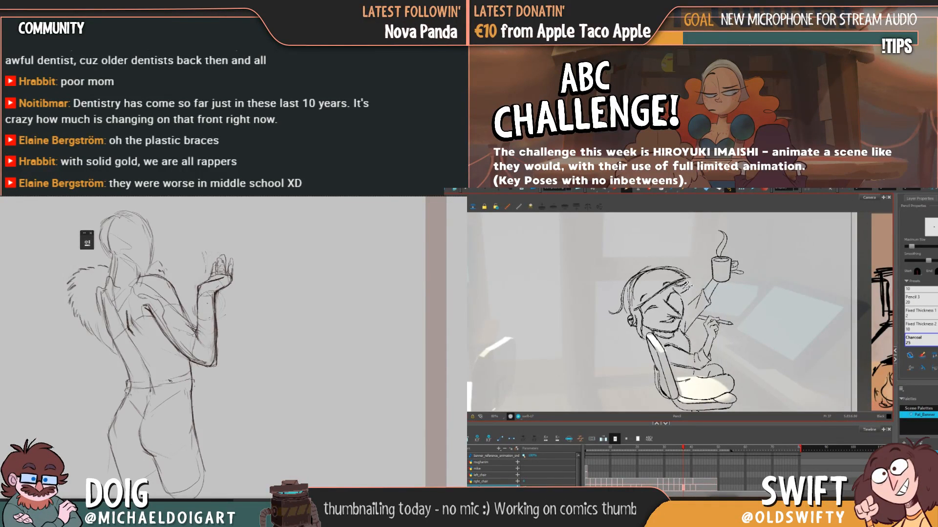
Darken the standing figure's side and hip contours and add an outer thigh line, after comparing the seated character's grimacing and smiling frames
key(period)
key(comma)
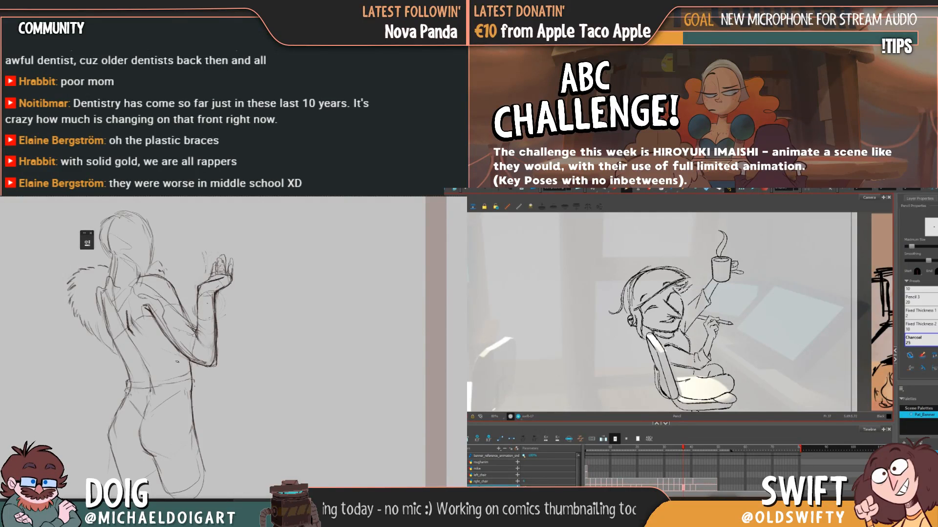
key(period)
key(comma)
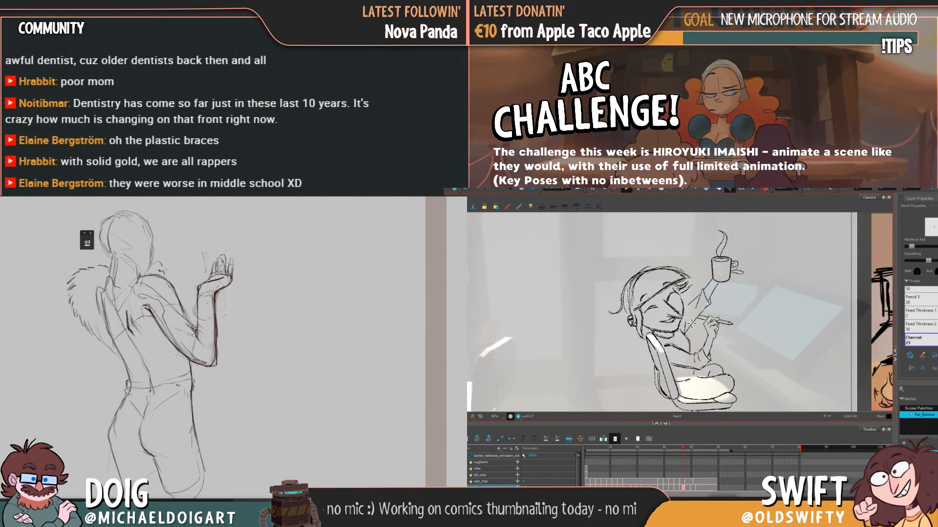
mouse_move(182, 383)
mouse_down()
mouse_move(210, 339)
mouse_move(205, 345)
mouse_up()
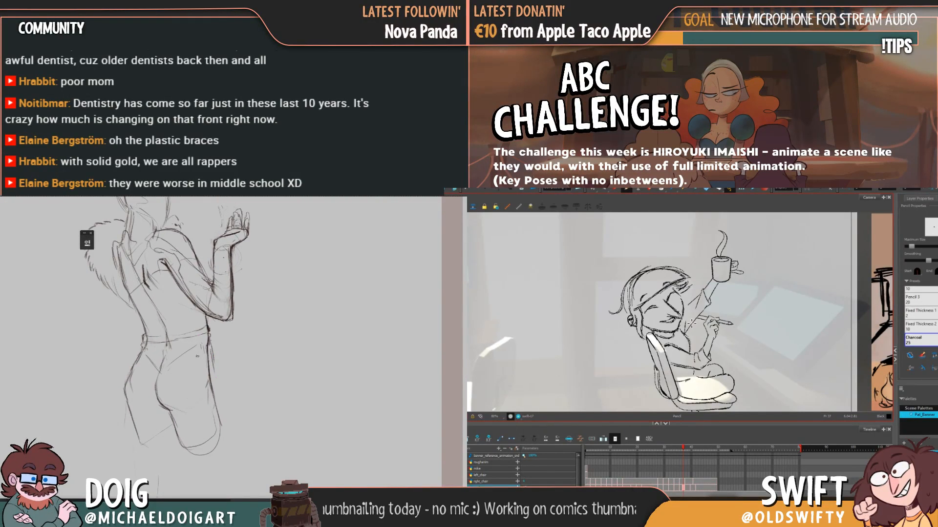
drag(172, 382, 161, 355)
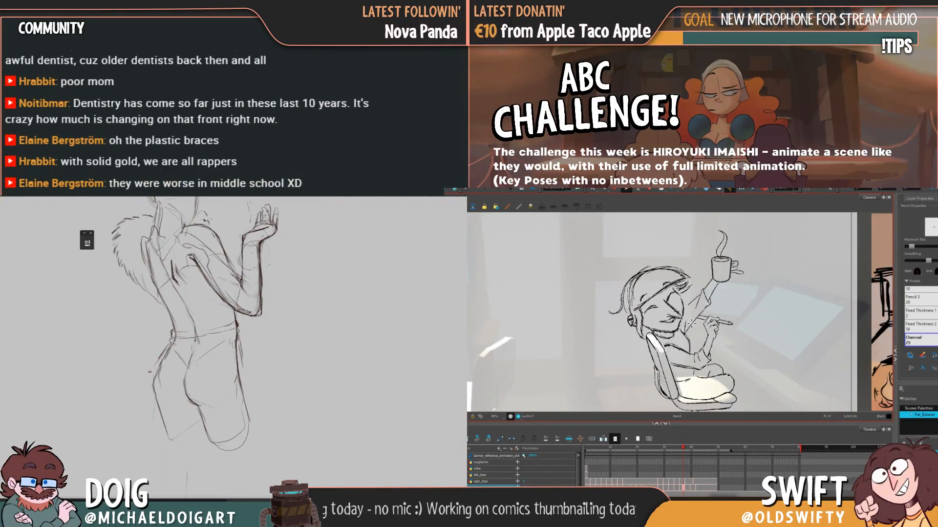
mouse_move(148, 399)
mouse_down()
mouse_move(147, 381)
mouse_move(145, 439)
mouse_up()
Undo the last stroke by the seated character's face and retouch the area by the raised sleeve with the Pencil tool
drag(678, 295, 690, 287)
key(ctrl+z)
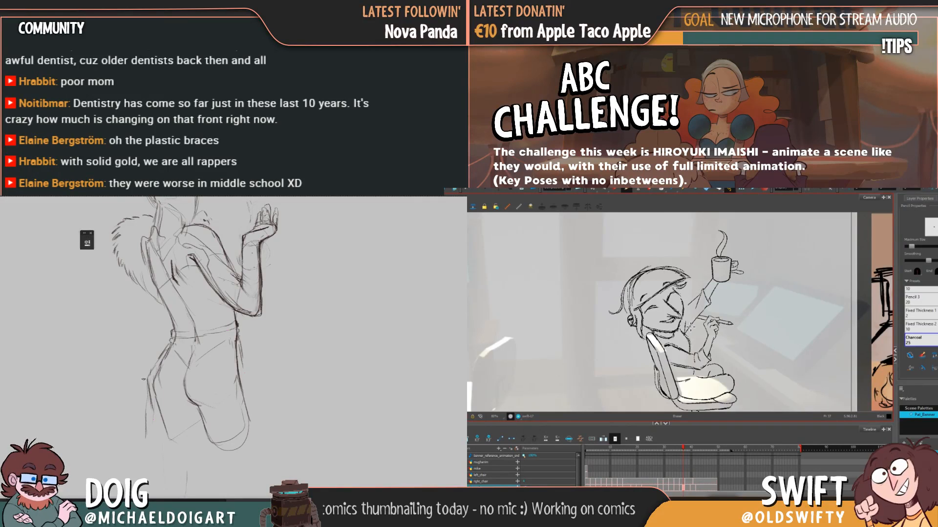
key(alt+/)
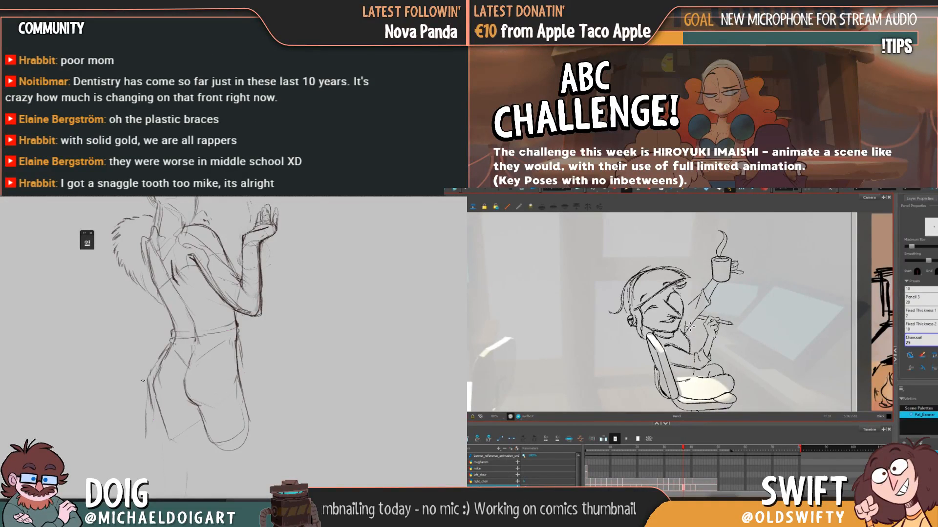
drag(683, 274, 693, 301)
Flip between the grimacing and smiling frames to compare the hair behind the seated character's head
key(period)
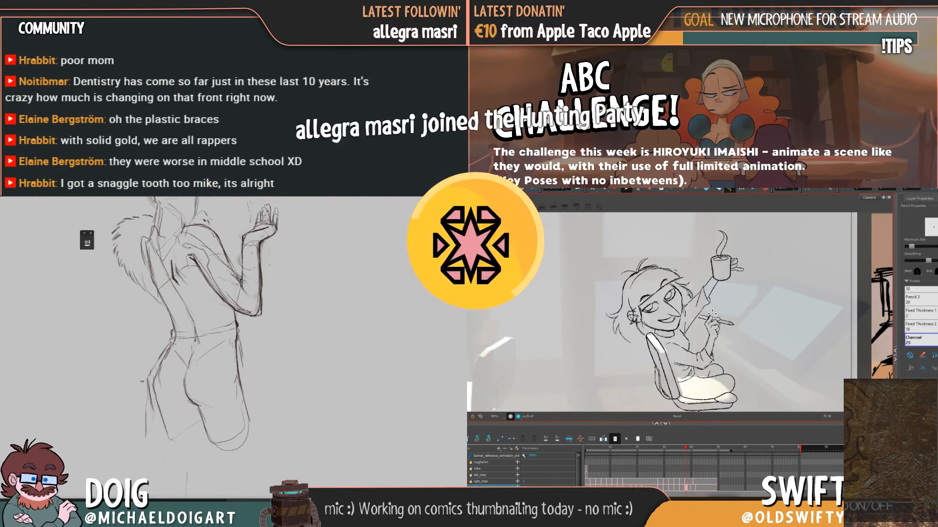
key(comma)
key(period)
key(comma)
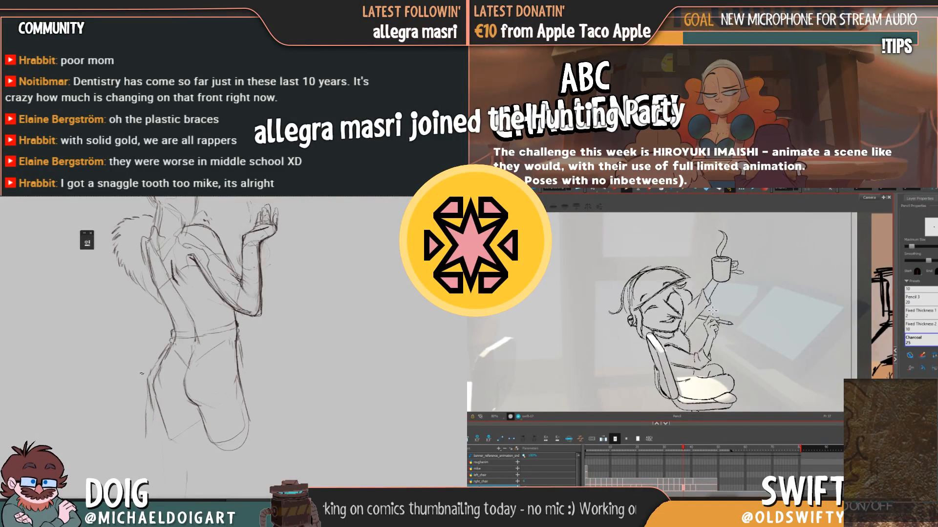
key(period)
key(comma)
key(period)
key(comma)
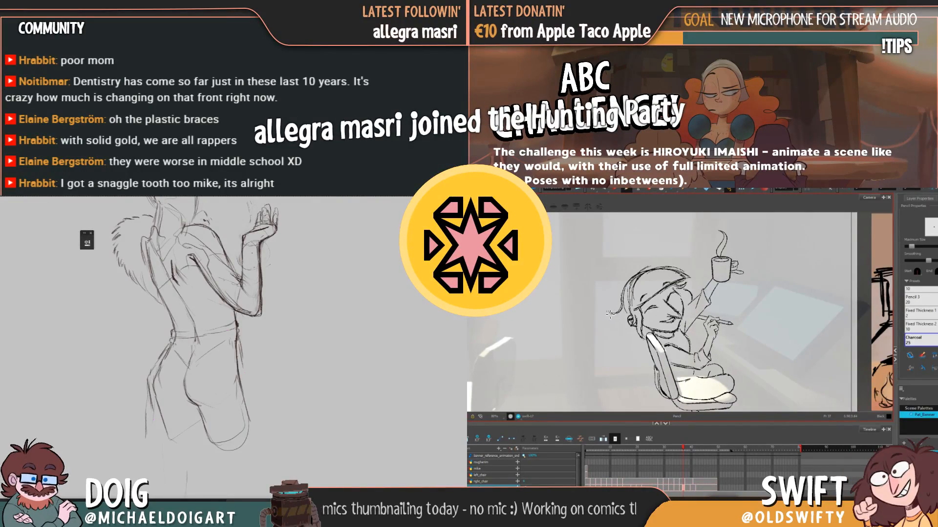
key(period)
key(comma)
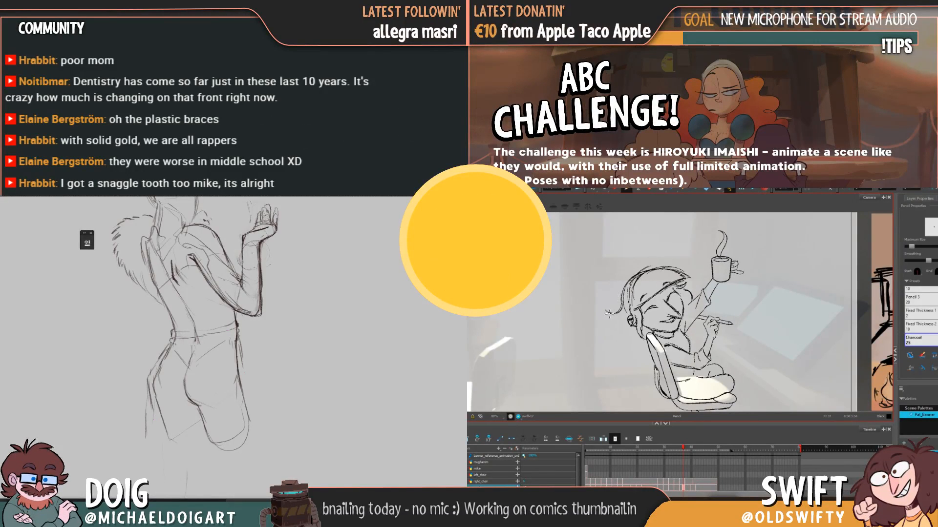
Draw the first loose hair strands behind the ear in the grimacing frame, using the smiling frame's hair as reference
key(period)
key(comma)
key(period)
key(comma)
key(period)
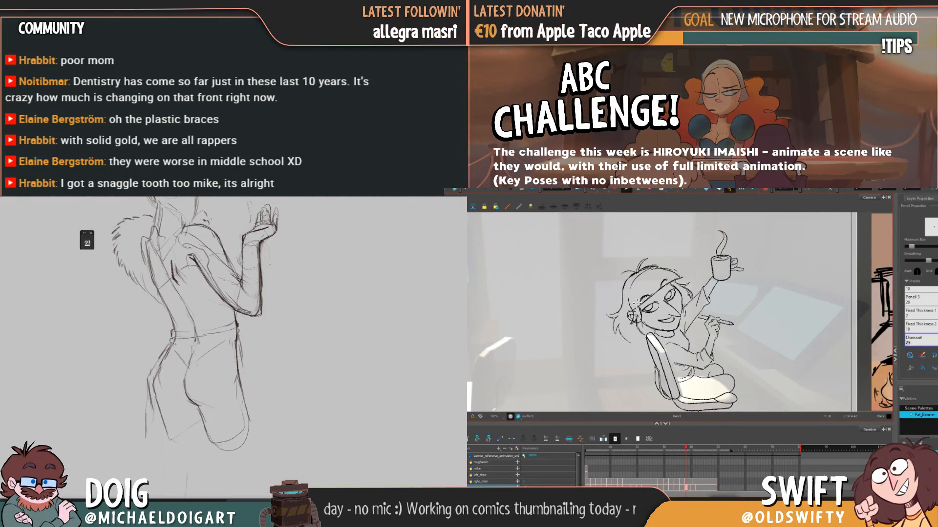
key(comma)
key(period)
key(comma)
key(period)
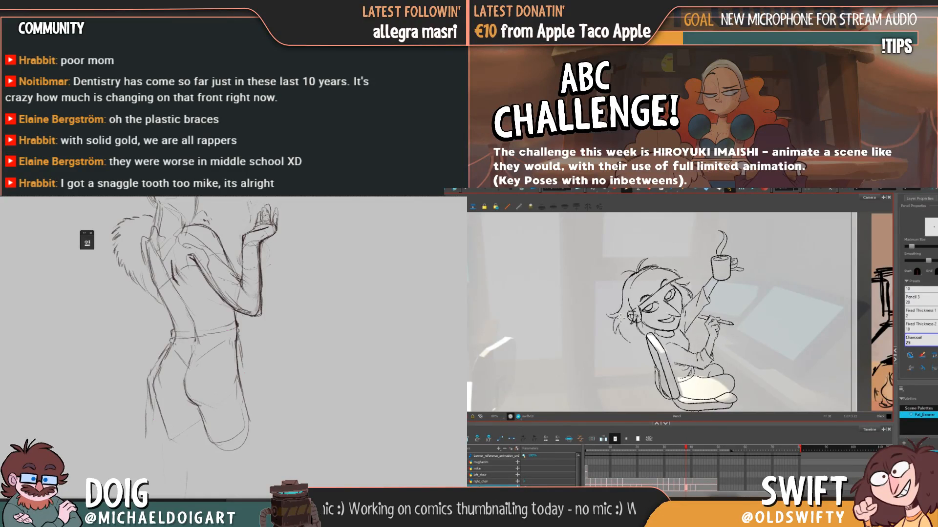
key(comma)
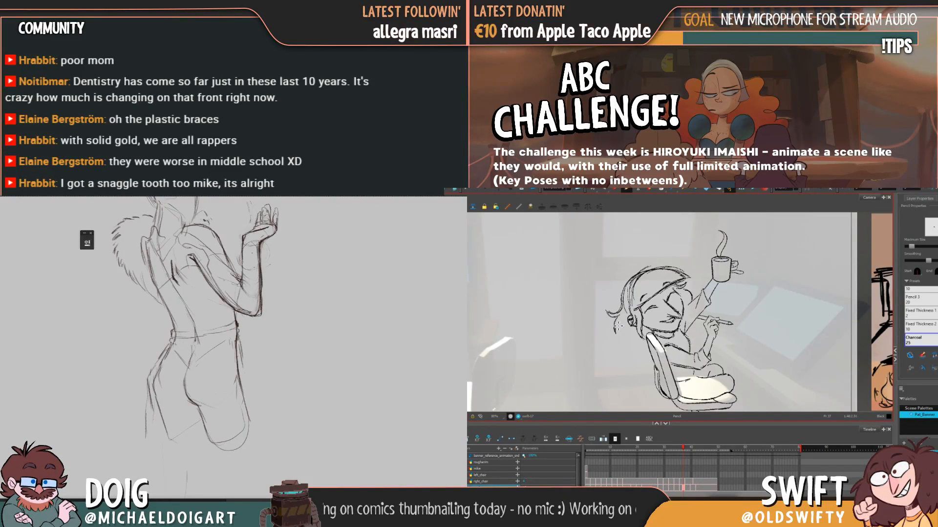
Fill out the tuft of hair at the back of the grimacing head with more pointed strands, matching the smiling frame
key(period)
key(comma)
key(period)
key(comma)
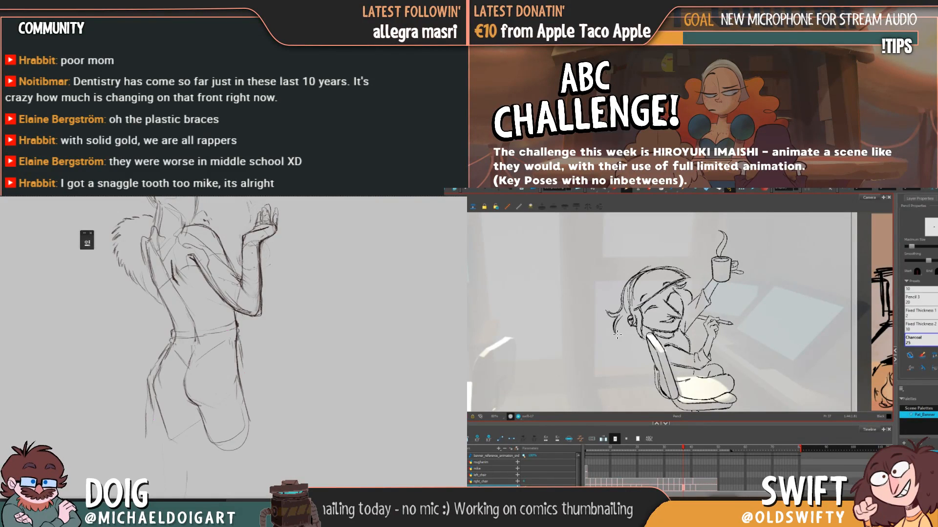
key(period)
key(comma)
key(period)
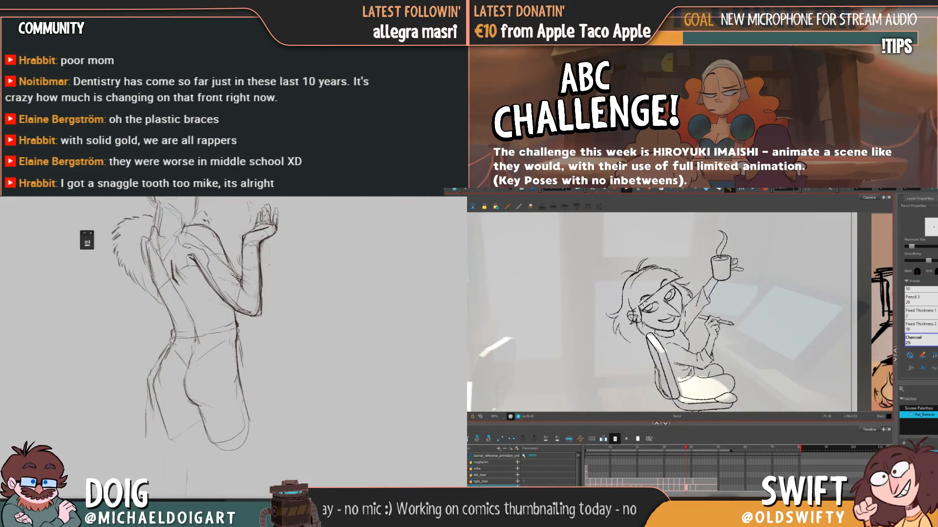
key(comma)
key(period)
key(comma)
key(period)
key(comma)
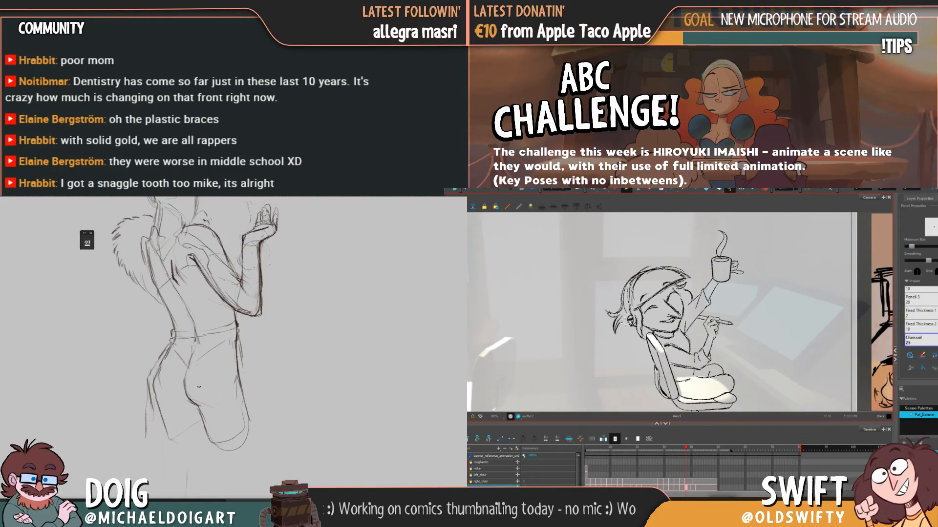
Examine how the back hair and nape move between the grimacing and smiling frames, ending on the grimacing frame
key(period)
key(comma)
key(period)
key(comma)
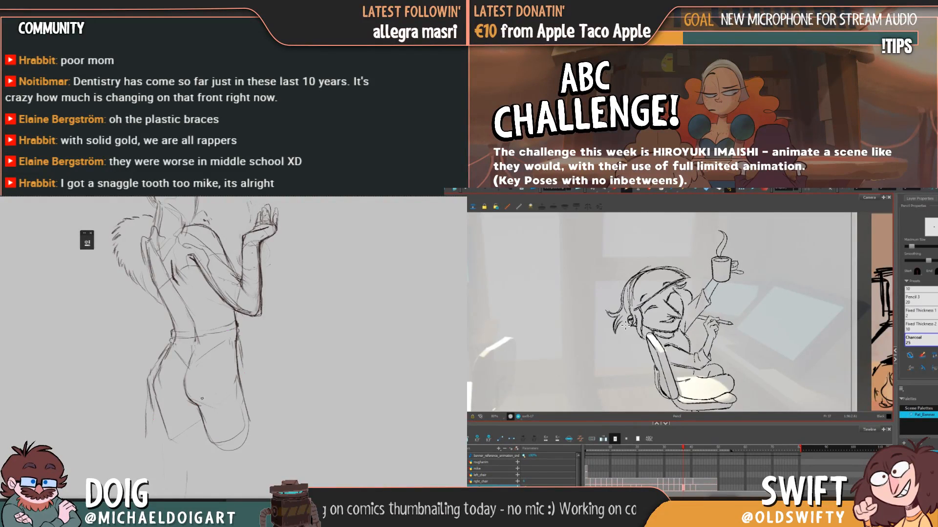
key(period)
key(comma)
key(period)
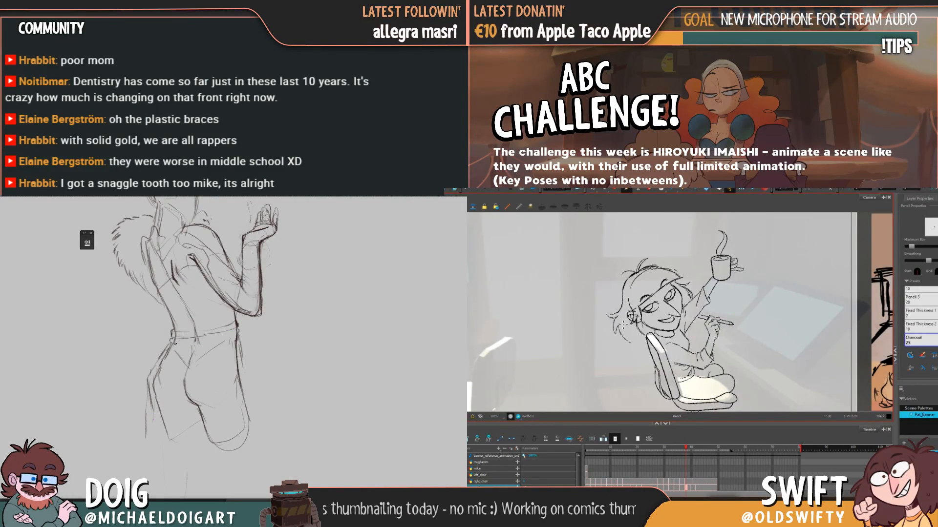
key(comma)
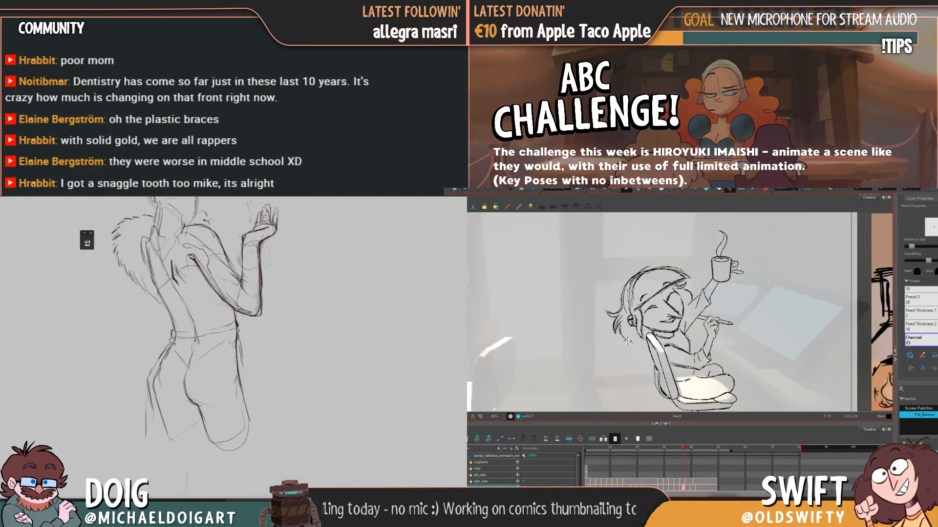
key(period)
key(comma)
key(period)
key(comma)
key(period)
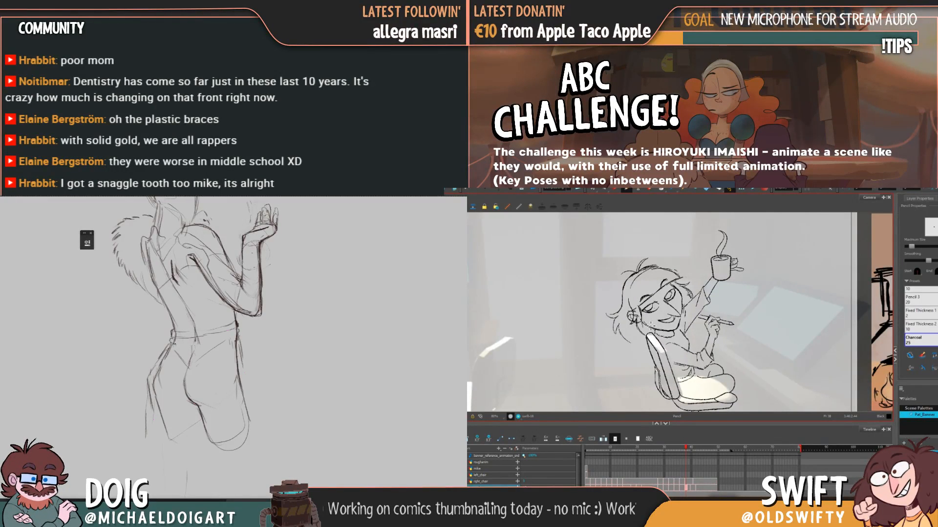
key(comma)
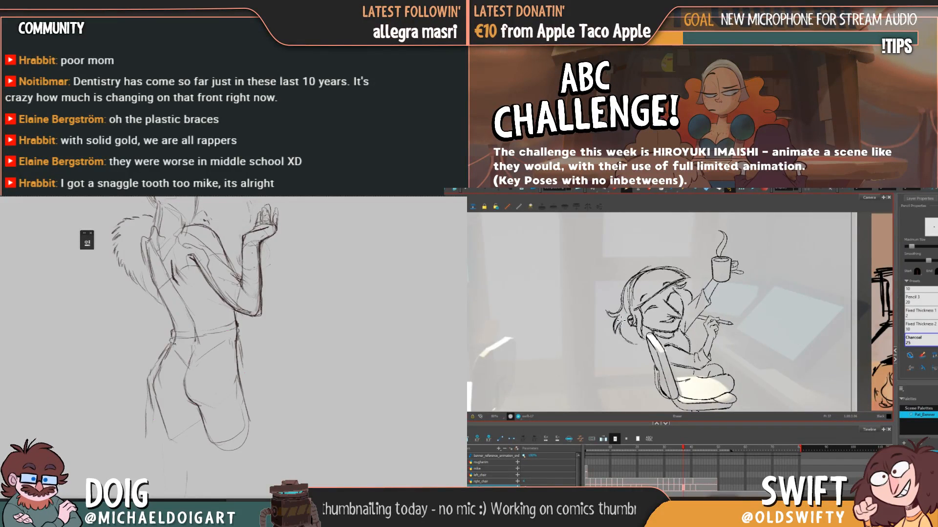
key(period)
key(comma)
key(period)
key(comma)
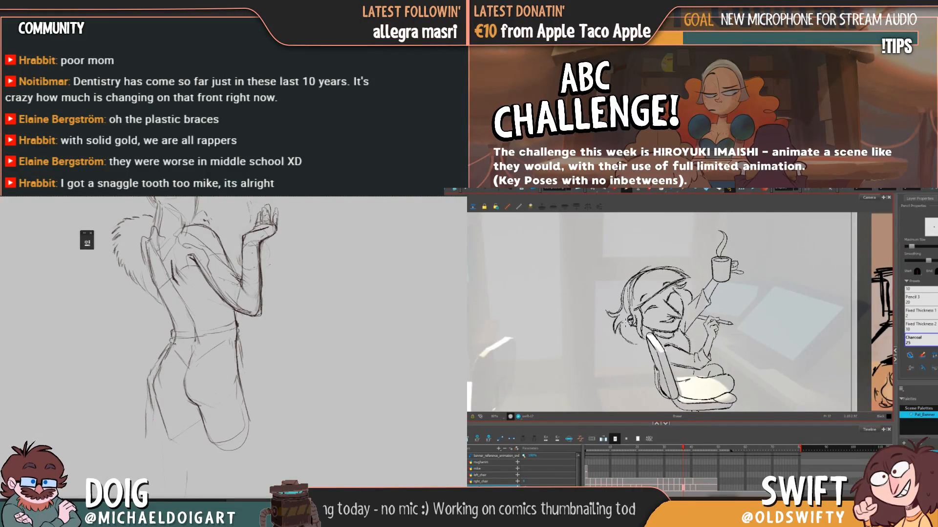
Return to the Pencil tool and compare the ear and cheek area between the grimacing and smiling frames
key(period)
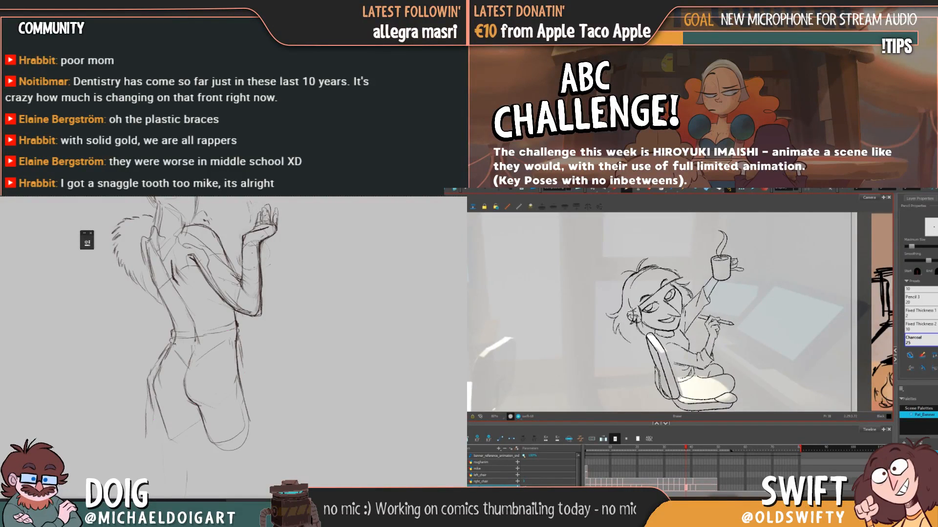
key(comma)
key(period)
key(comma)
key(alt+slash)
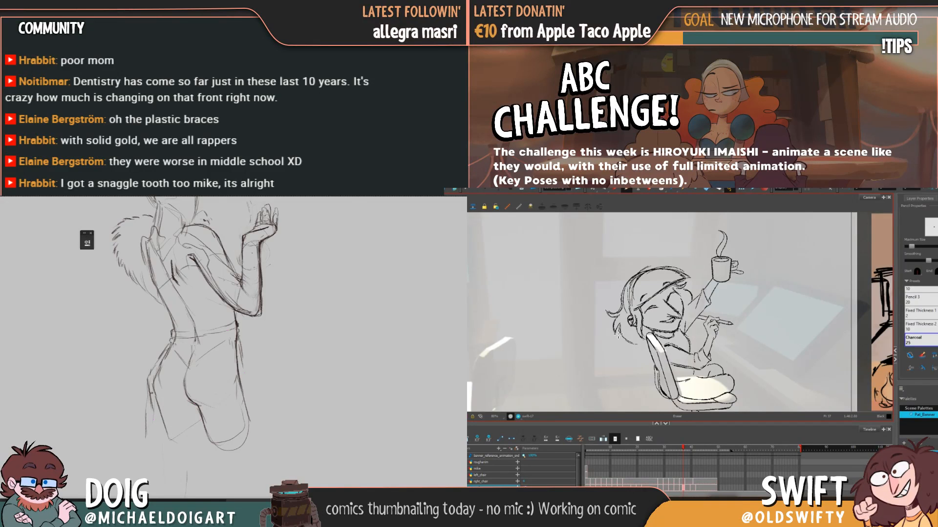
key(period)
key(comma)
key(period)
key(comma)
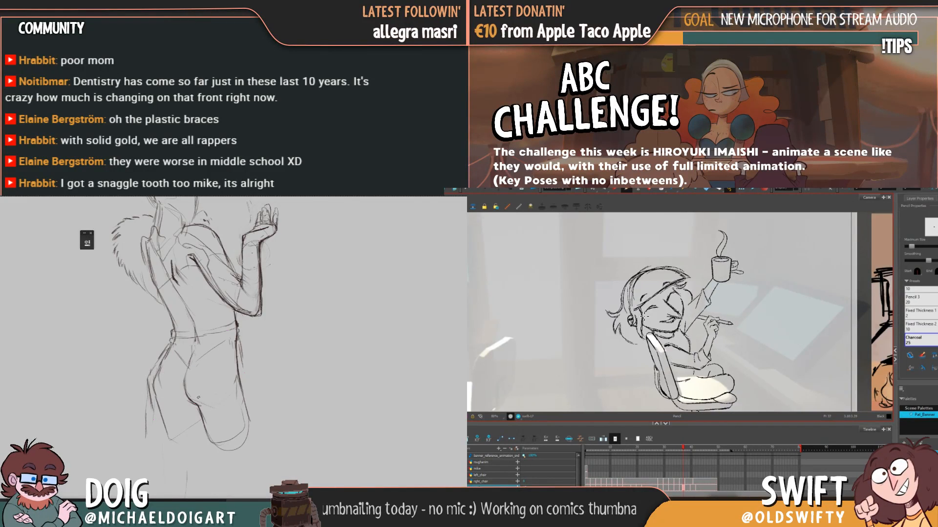
key(period)
key(alt+slash)
key(comma)
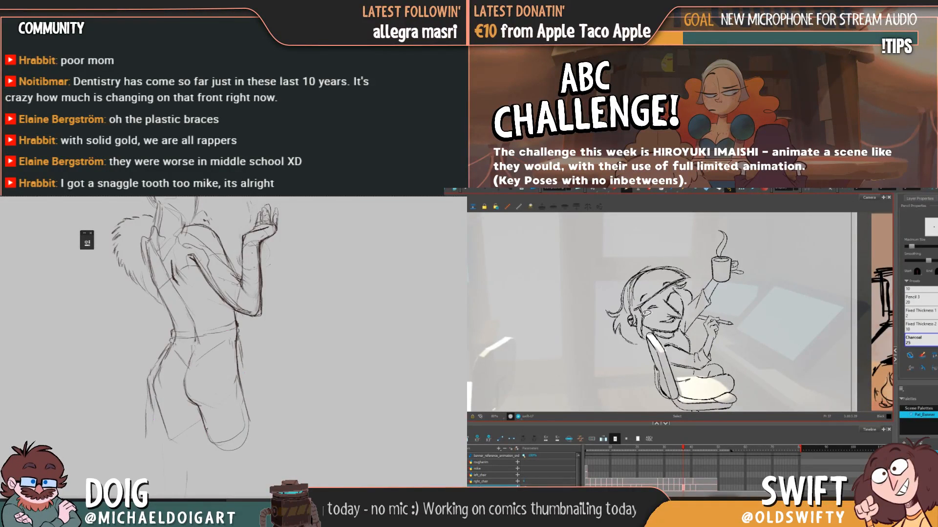
Flip between the grimacing and smiling frames to check the complete head movement, ending on the smiling frame
key(period)
key(comma)
key(period)
key(comma)
key(period)
key(comma)
key(period)
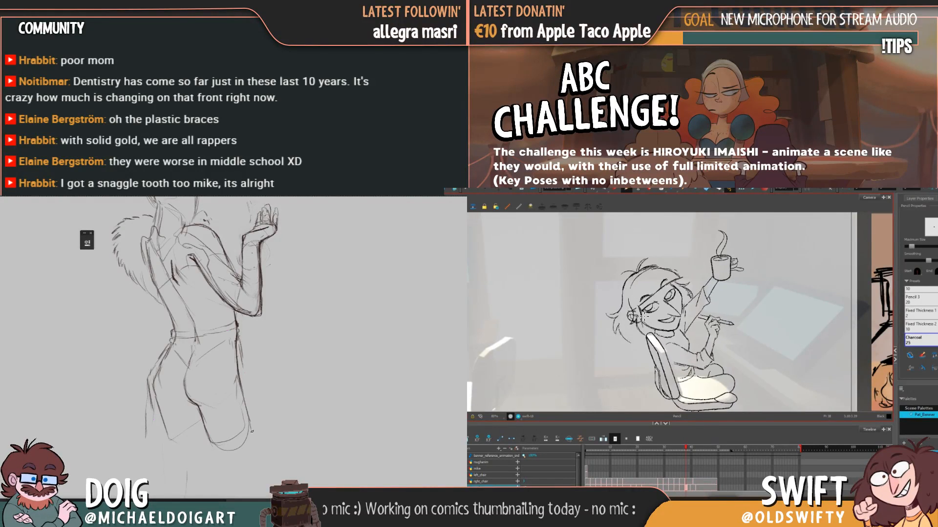
Advance to the following open-eyed smiling frame and define the lower edge of the standing figure's thighs
key(comma)
key(period)
key(period)
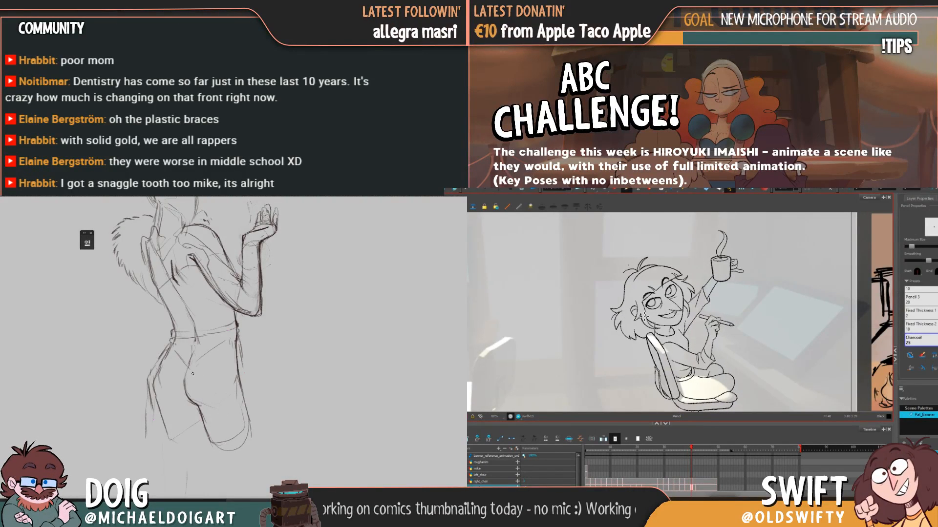
mouse_move(198, 406)
mouse_down()
mouse_move(200, 387)
mouse_move(210, 410)
mouse_move(168, 398)
mouse_move(221, 415)
mouse_up()
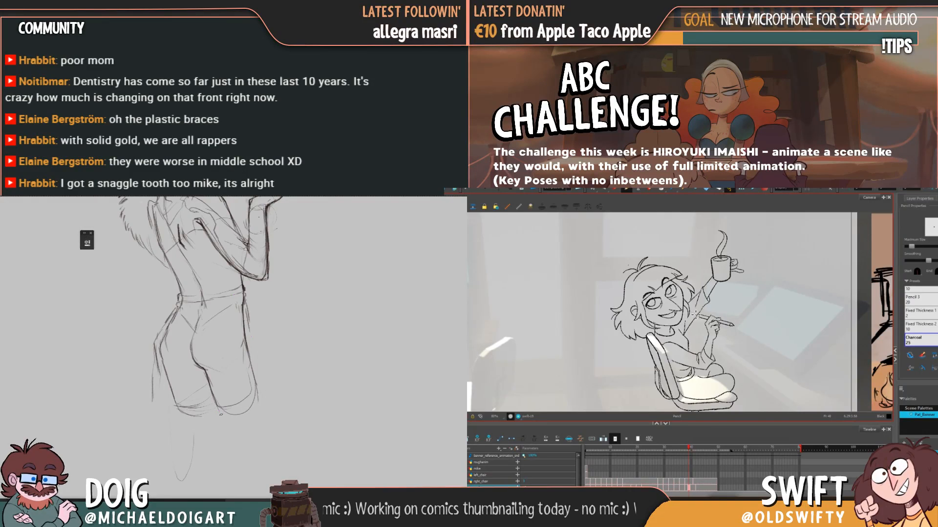
key(alt+s)
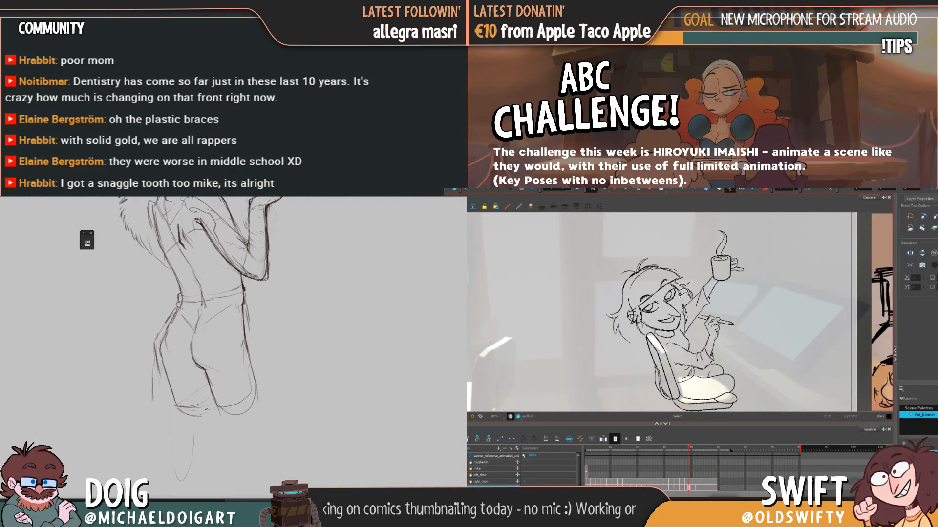
click(688, 311)
key(Escape)
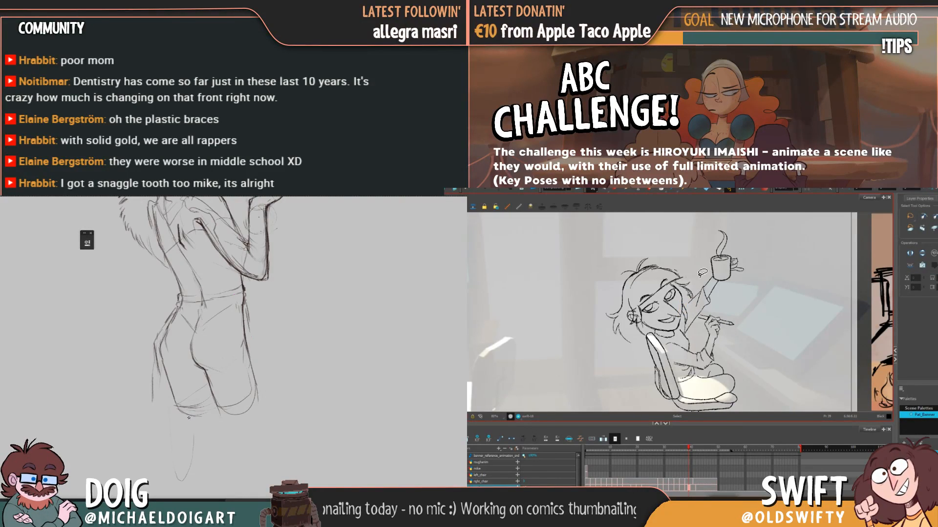
Switch back to the Pencil tool and step through the neighbouring frames to review the seated character's head poses
click(627, 190)
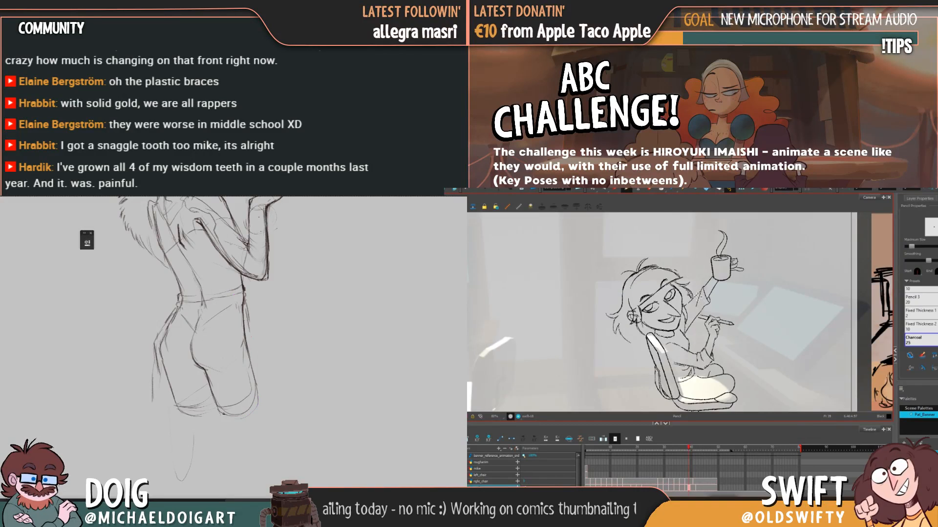
key(.)
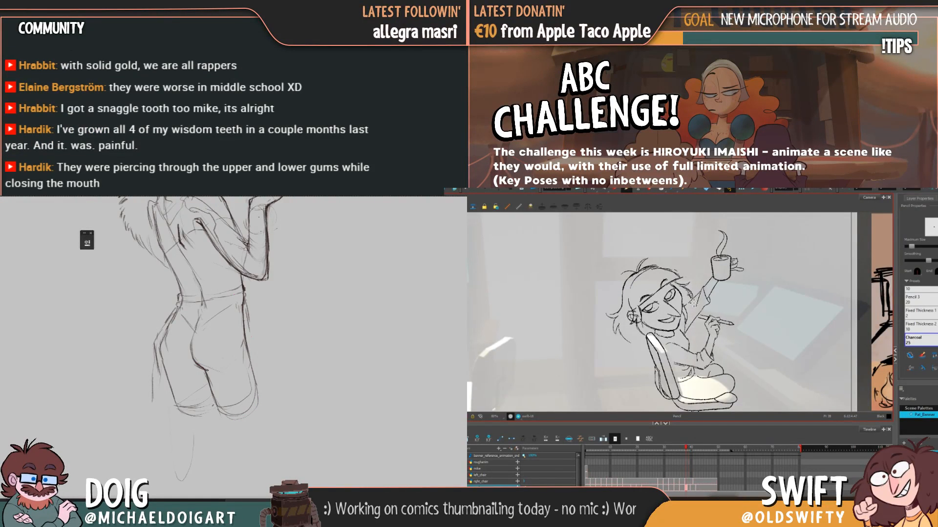
key(.)
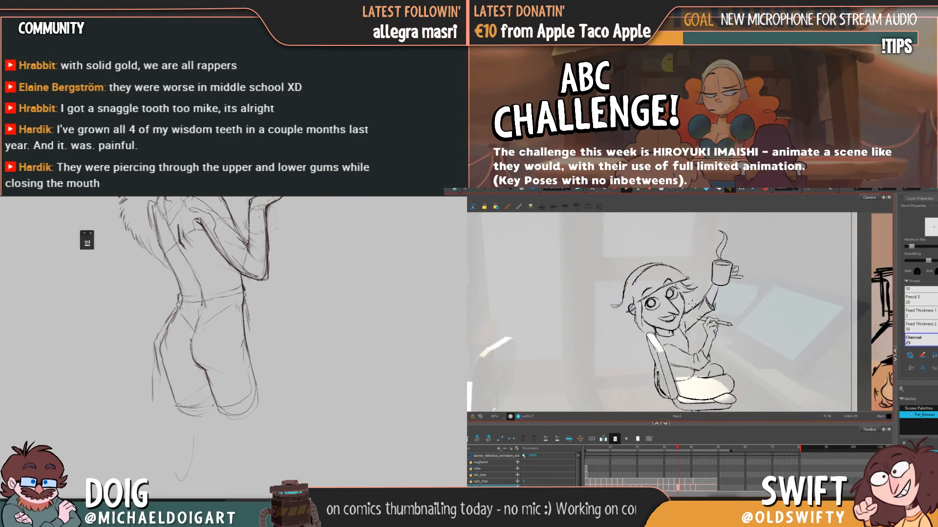
key(.)
key(.)
key(.)
key(.)
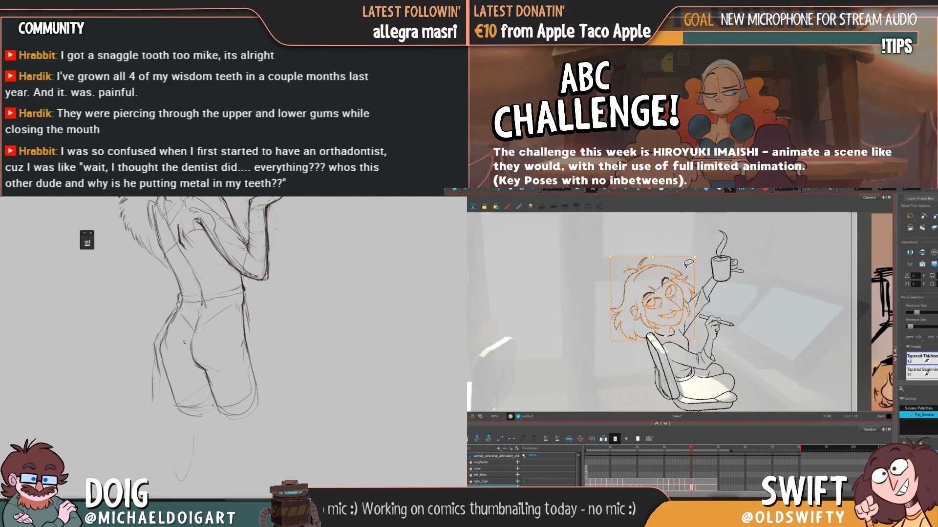
Tweak the selected head's placement in the smiling frame, deselect it and step back to the half-closed-eyes frame
drag(685, 256, 692, 249)
click(699, 239)
key(comma)
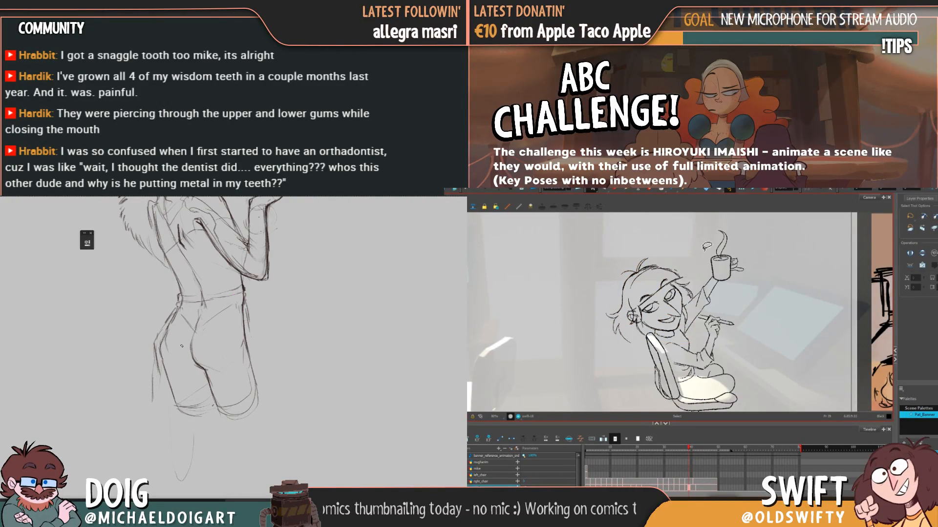
Flip back and forth through the neighbouring frames to compare the seated character's head poses and eye changes
key(period)
key(period)
key(period)
key(comma)
key(comma)
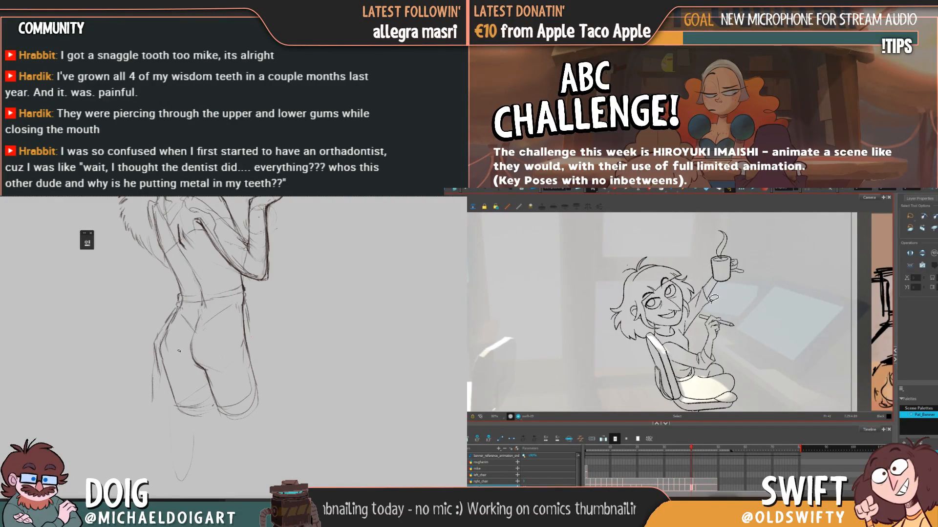
key(comma)
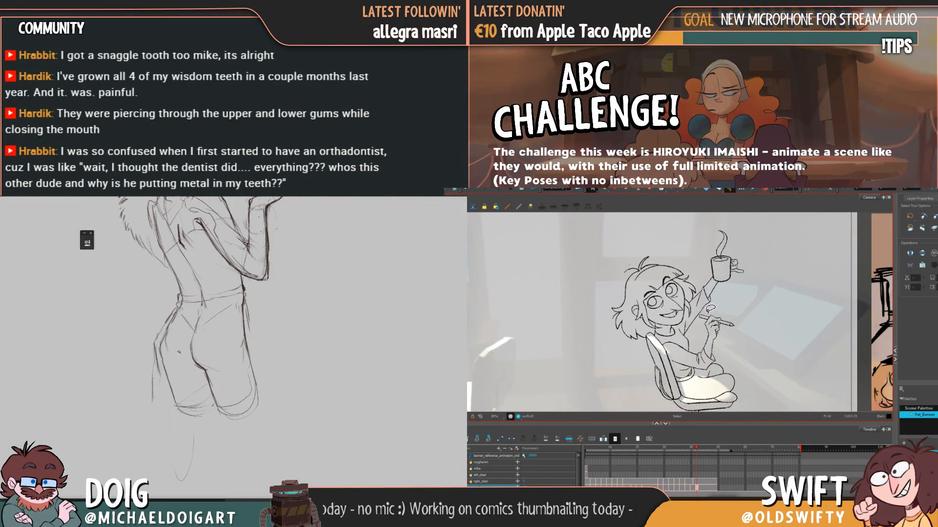
key(period)
key(comma)
key(period)
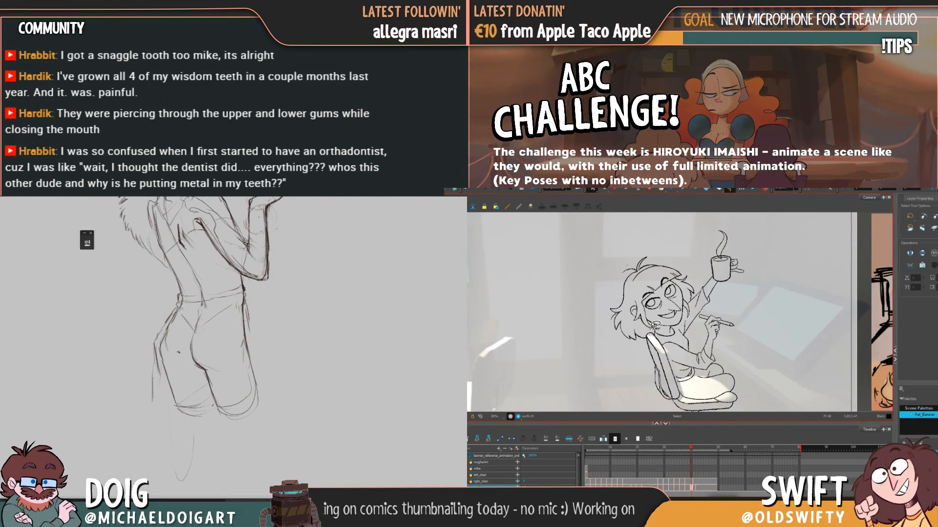
Clean up the short strokes under the seated character's jaw, comparing them with the previous frame
click(657, 327)
key(Delete)
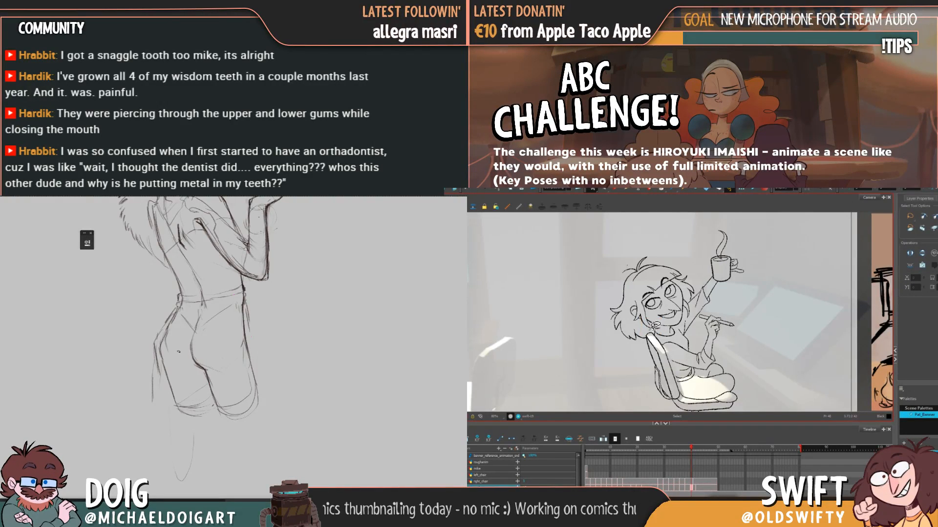
click(654, 324)
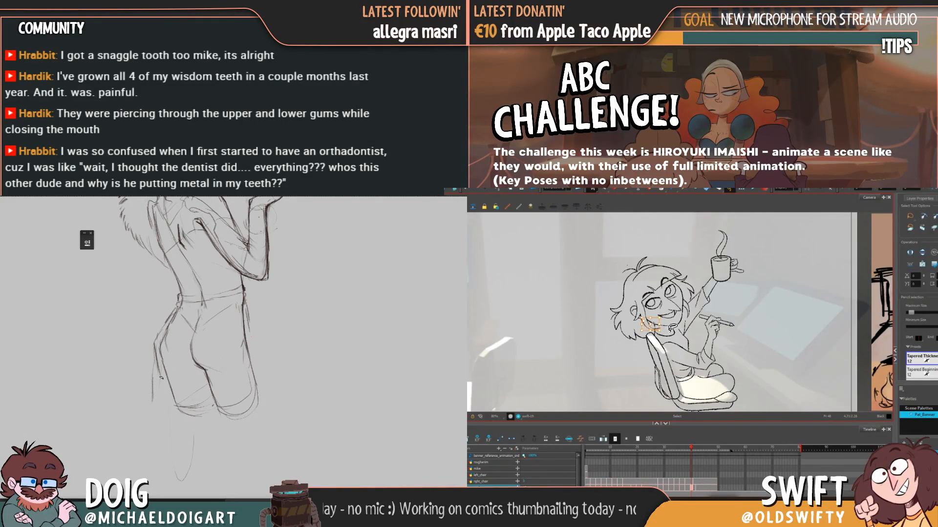
key(comma)
key(period)
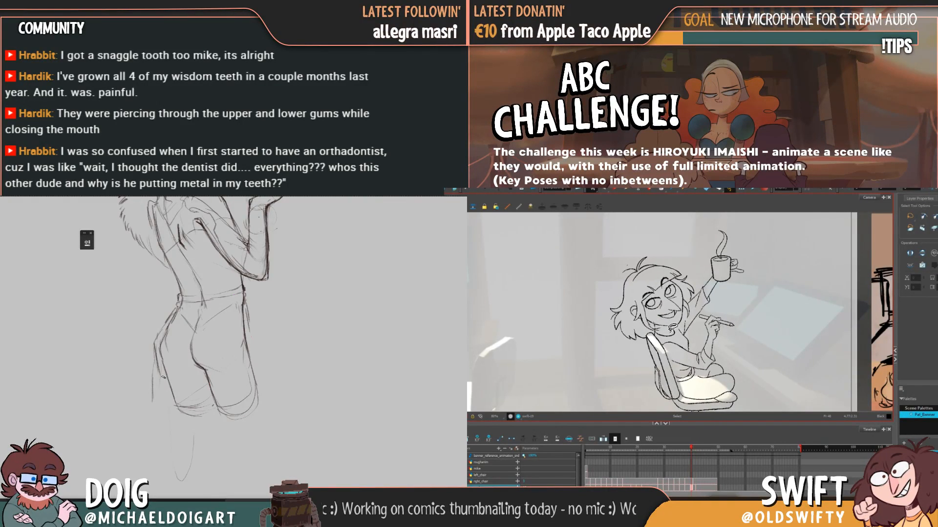
click(656, 326)
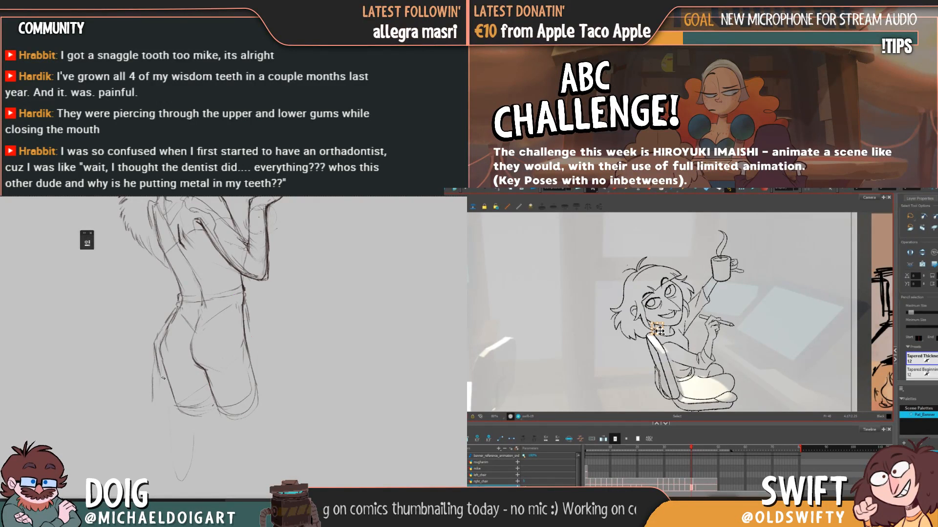
key(Escape)
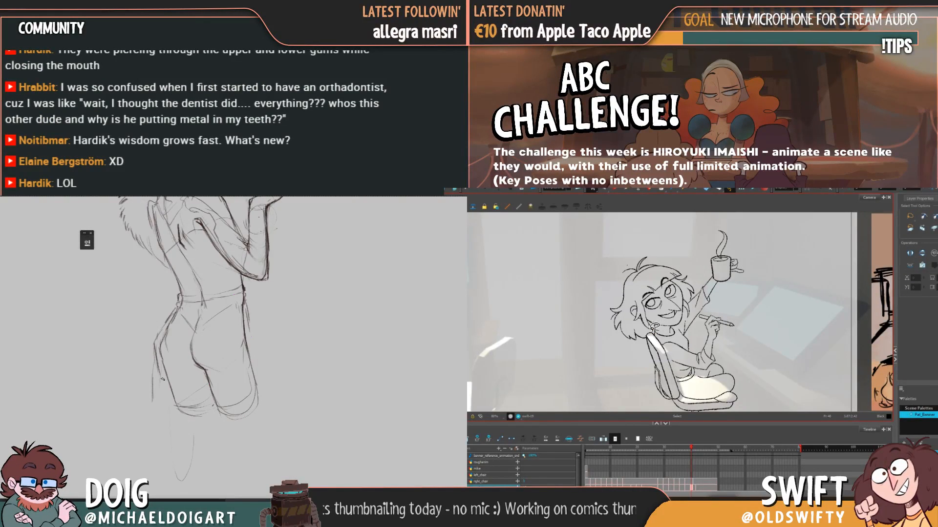
click(654, 329)
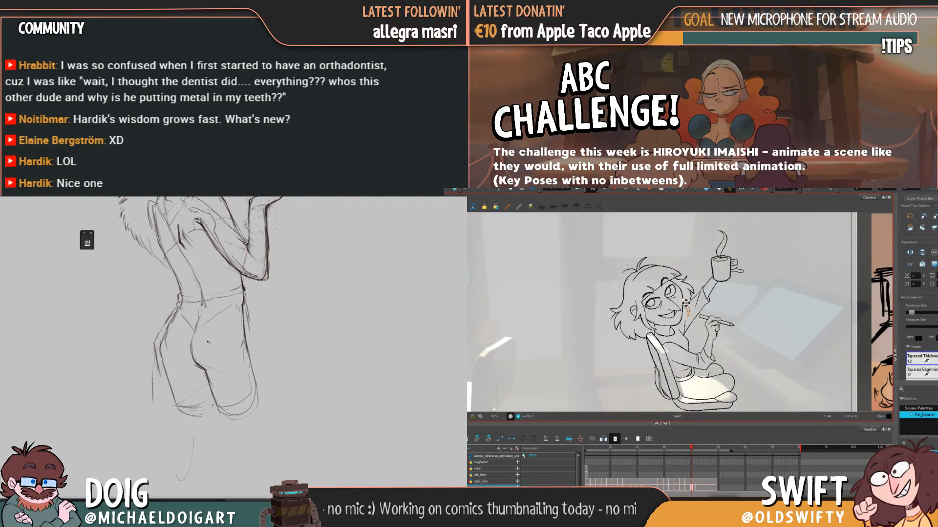
Begin a second comic figure in the blank space beside the standing one, roughing in the shoulders and upper arm
mouse_move(208, 342)
mouse_down()
mouse_move(202, 401)
mouse_move(188, 350)
mouse_up()
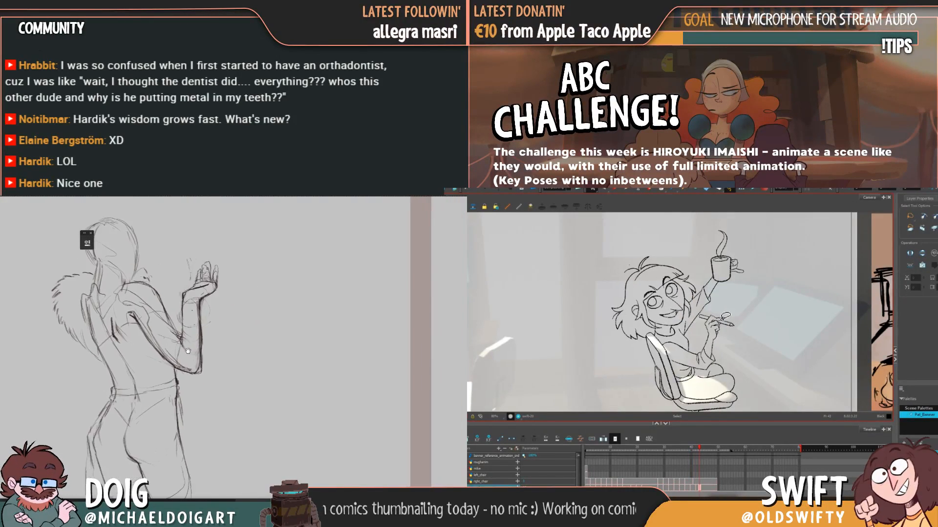
scroll(188, 350, down, 3)
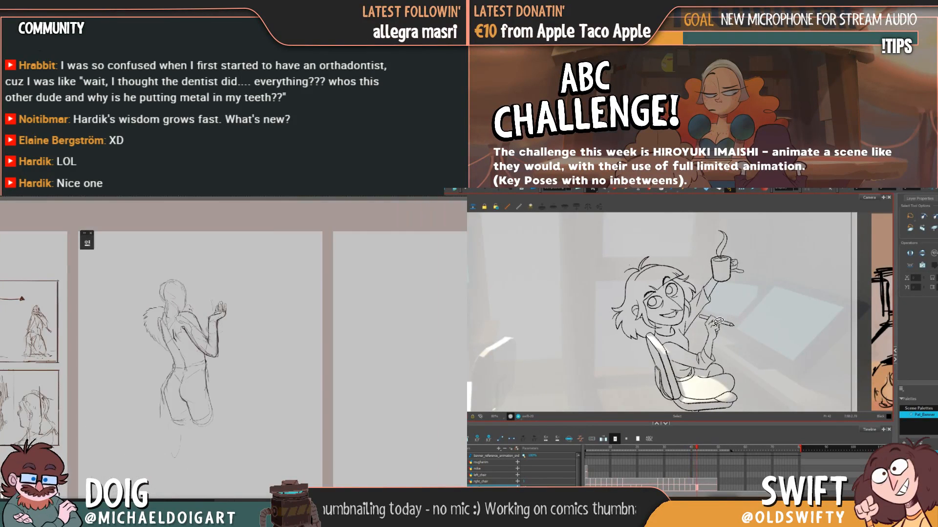
mouse_move(215, 366)
mouse_down()
mouse_move(192, 343)
mouse_move(199, 331)
mouse_move(194, 349)
mouse_move(213, 377)
mouse_move(204, 386)
mouse_move(203, 364)
mouse_move(195, 370)
mouse_up()
key(ctrl+plus)
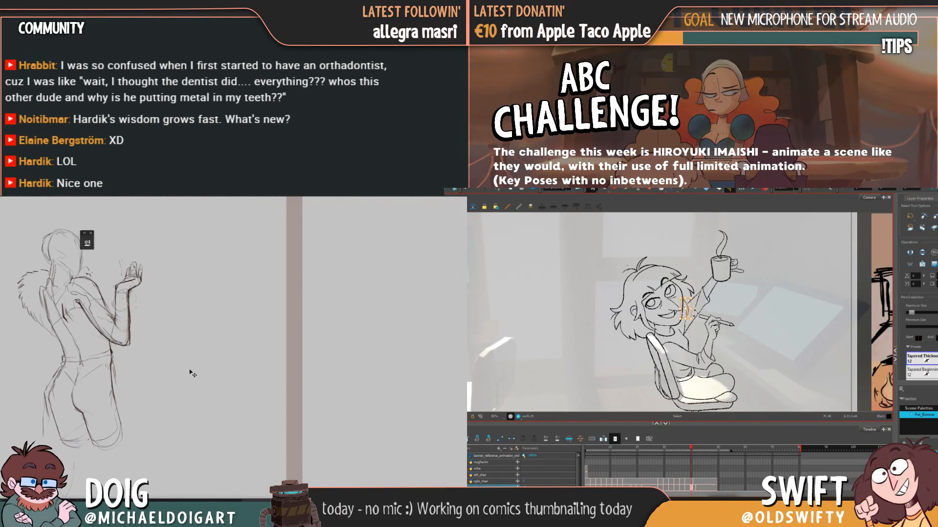
scroll(191, 372, up, 2)
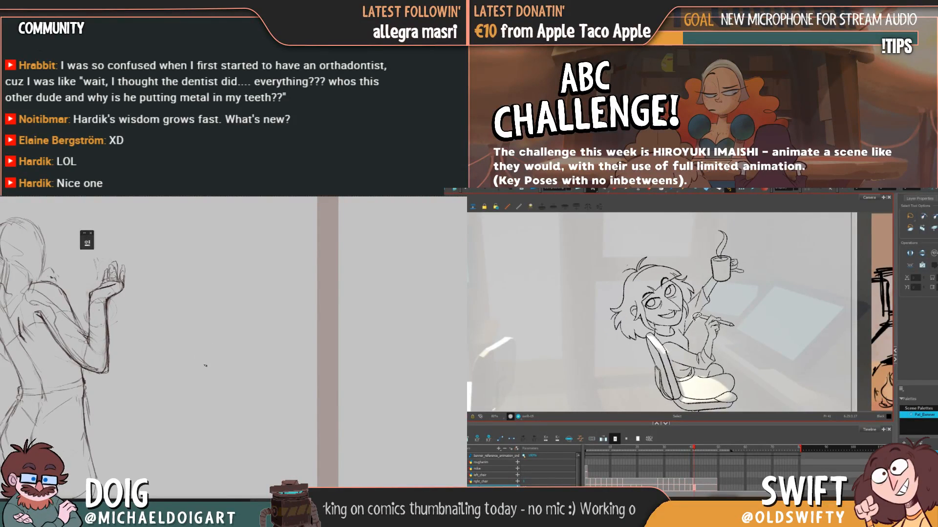
drag(213, 364, 227, 356)
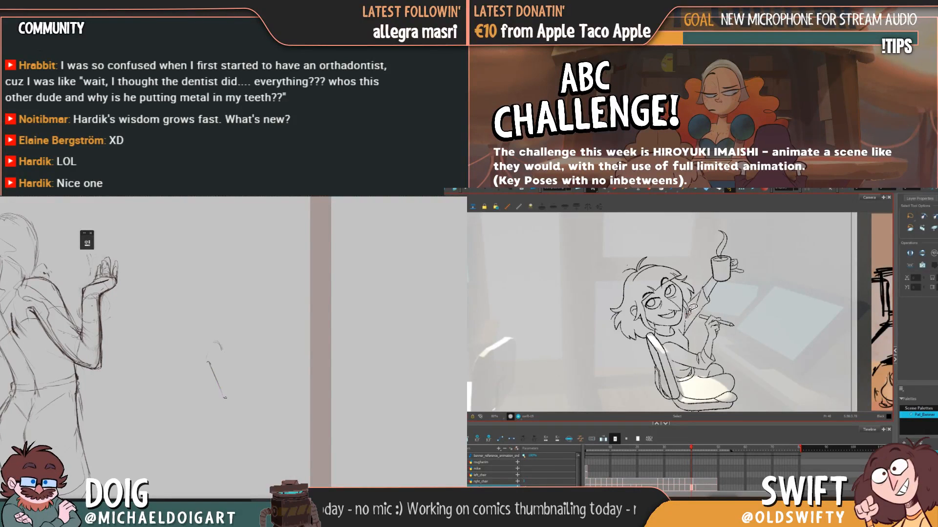
drag(234, 368, 234, 374)
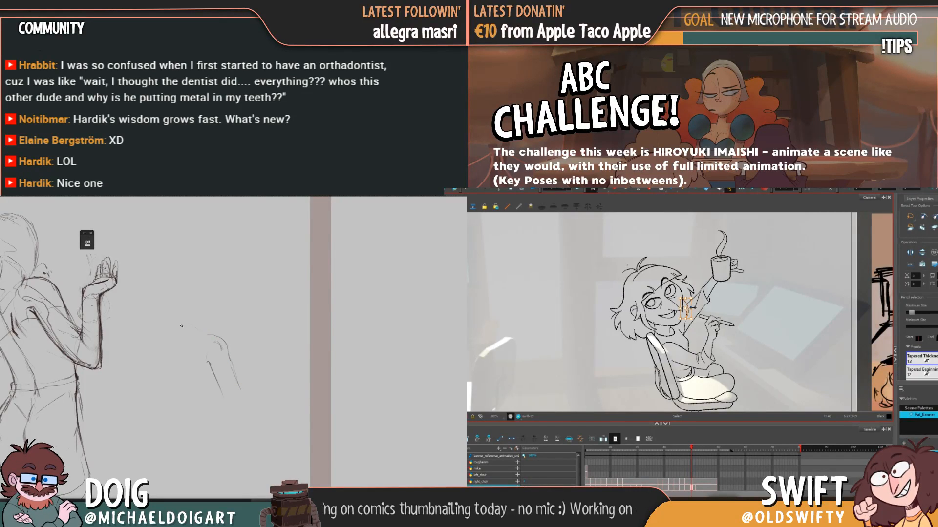
drag(208, 337, 205, 331)
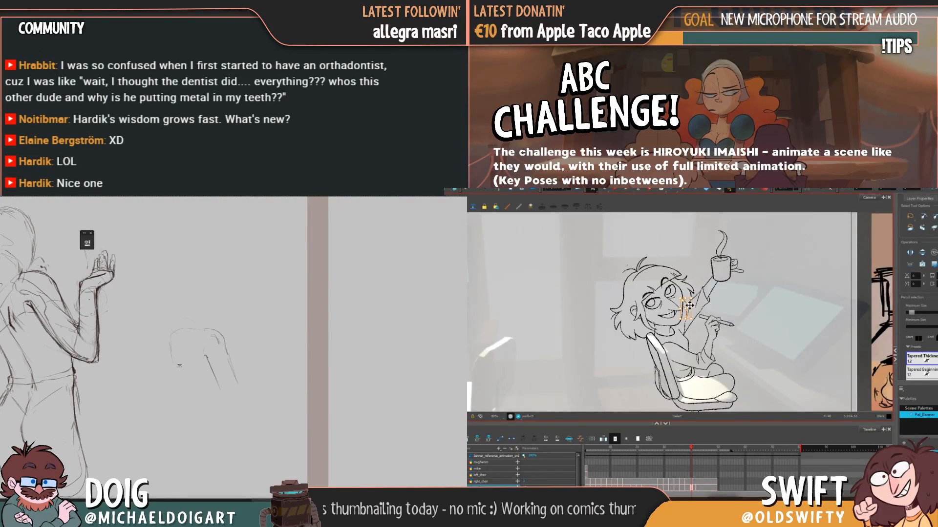
Flip between the neighbouring smiling frames to check the seated character's jaw and side hair
key(period)
key(period)
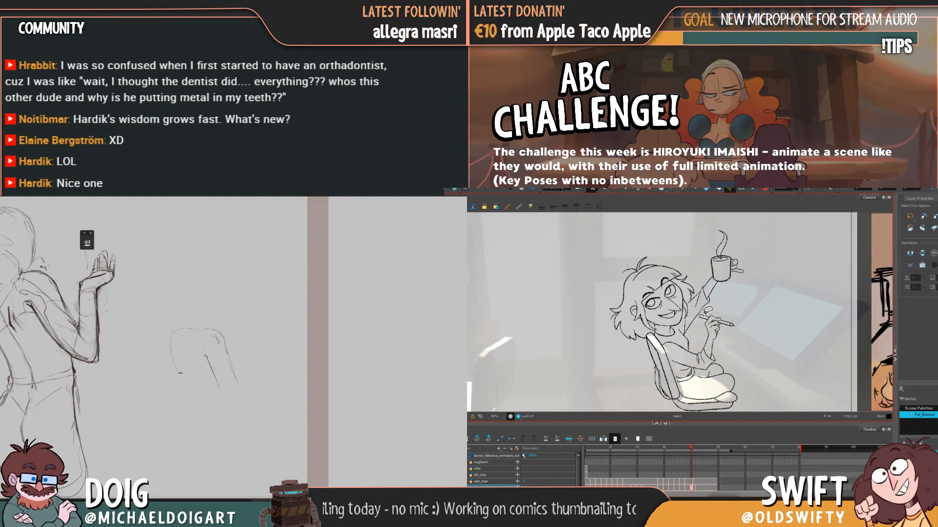
key(comma)
key(period)
key(comma)
key(period)
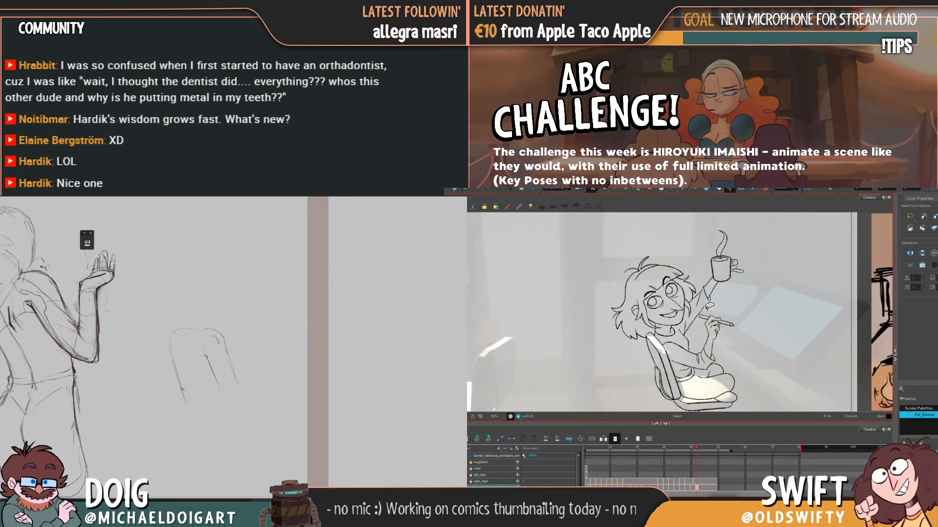
key(comma)
key(period)
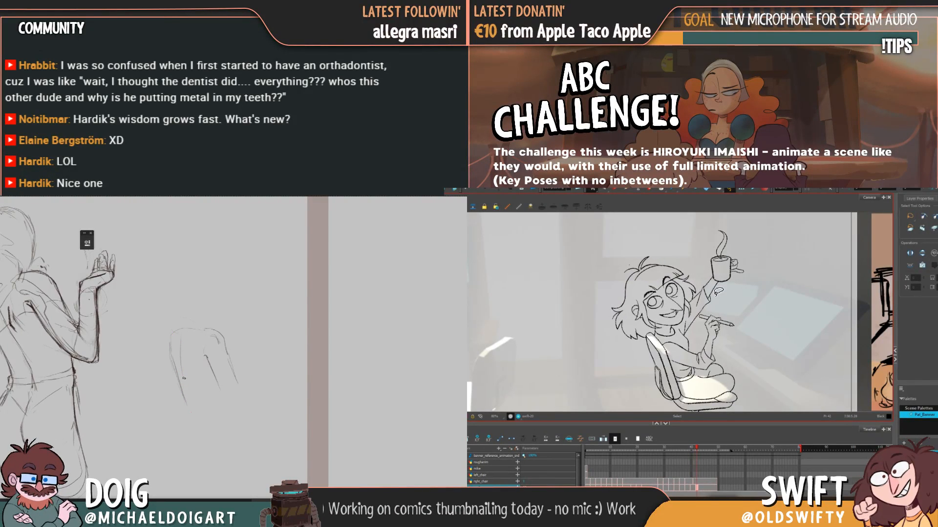
key(period)
key(period)
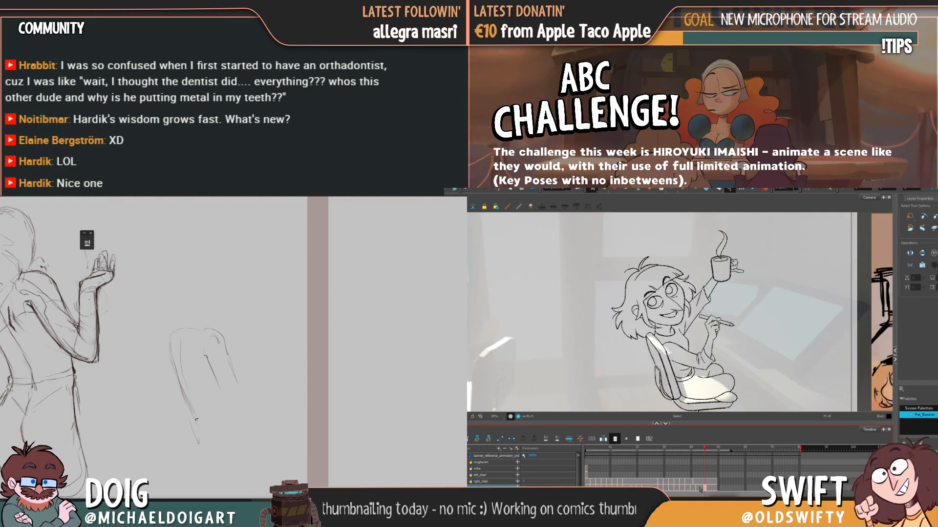
Go to the following open-eyed smiling frame and select the seated character's whole head
click(700, 488)
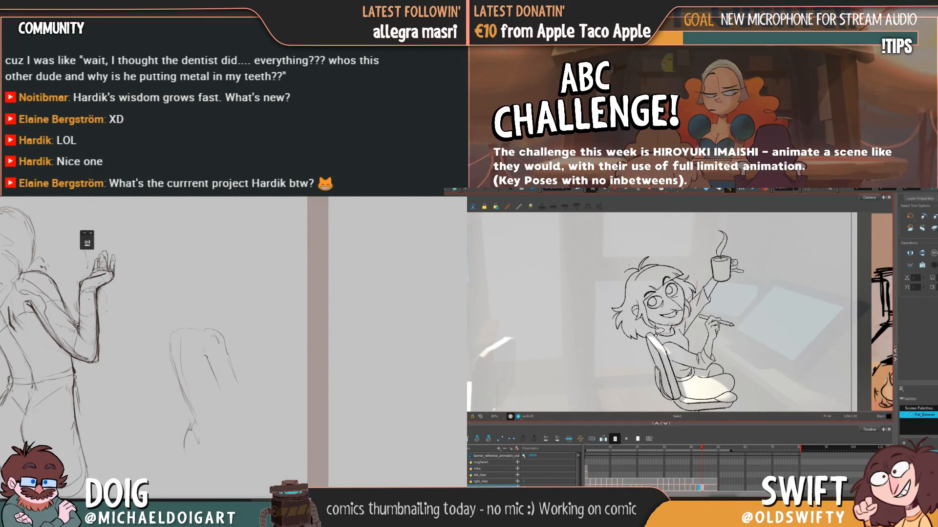
click(667, 318)
click(744, 303)
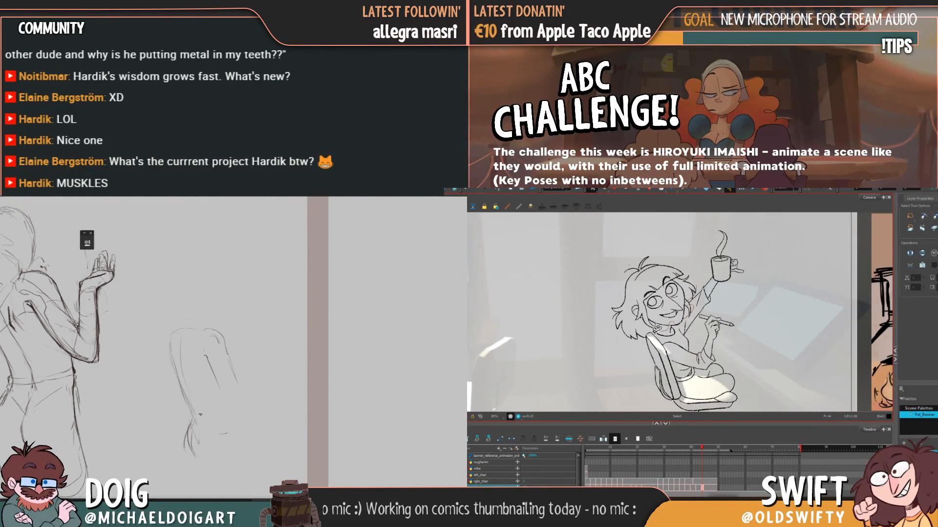
mouse_move(606, 336)
mouse_down()
mouse_move(610, 260)
mouse_move(700, 269)
mouse_move(696, 313)
mouse_up()
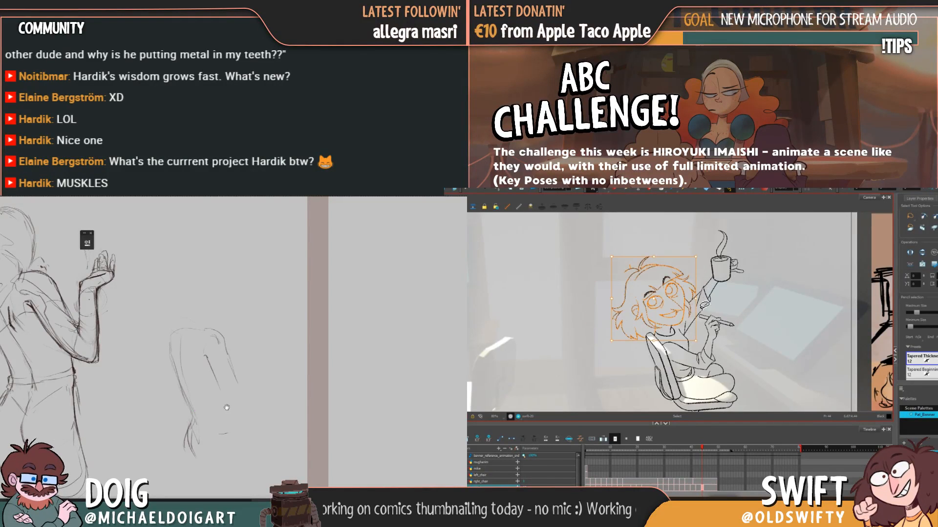
Sketch the second comic figure's waist and extend its lowered arm down to the hand, while adjusting the seated character's head
mouse_move(221, 395)
mouse_down()
mouse_move(214, 380)
mouse_move(210, 393)
mouse_up()
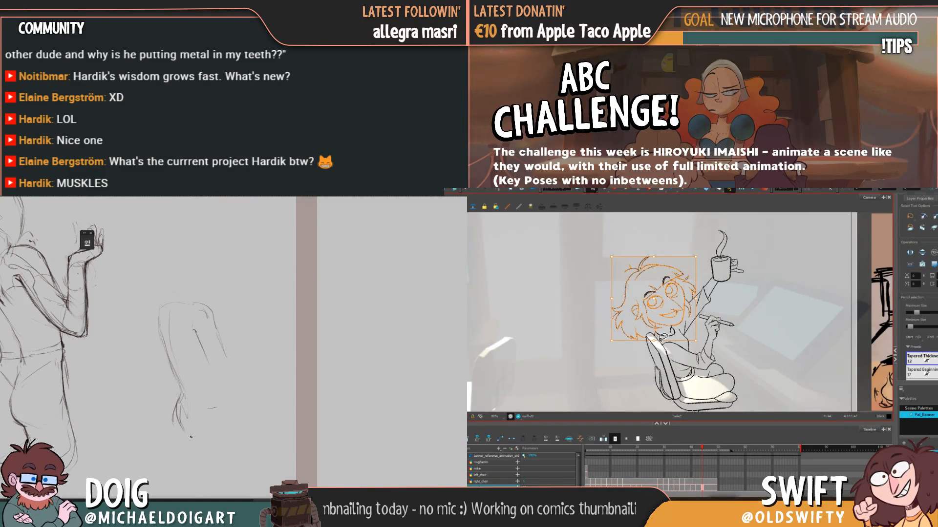
mouse_move(191, 437)
mouse_down()
mouse_move(219, 405)
mouse_move(212, 375)
mouse_move(221, 404)
mouse_move(190, 373)
mouse_up()
drag(667, 344, 691, 266)
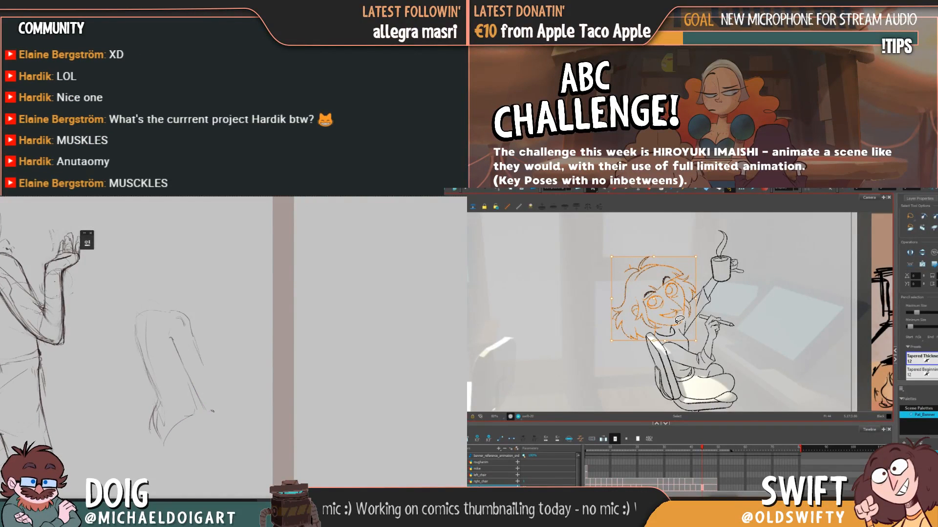
drag(203, 366, 214, 404)
drag(189, 364, 187, 402)
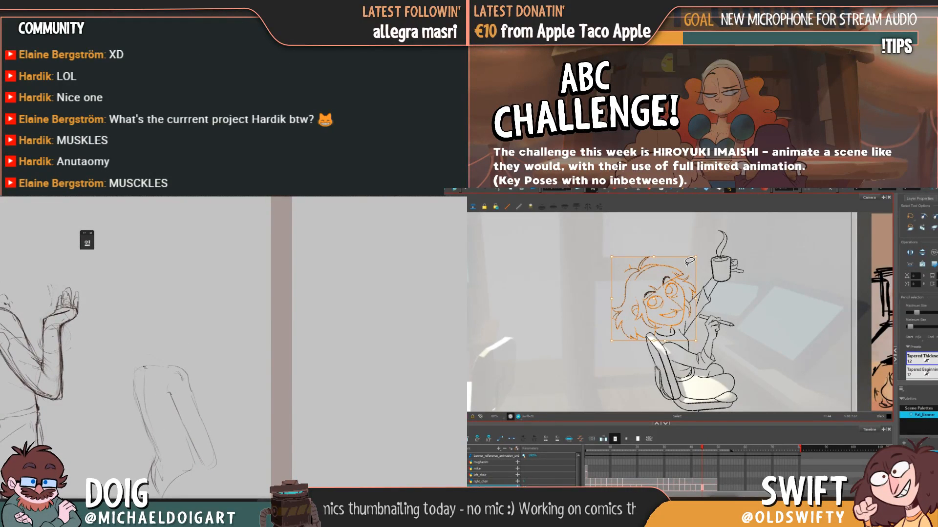
Rough in the second comic figure's head and neck, and finish adjusting the seated character's selected head
key(Escape)
drag(137, 375, 137, 404)
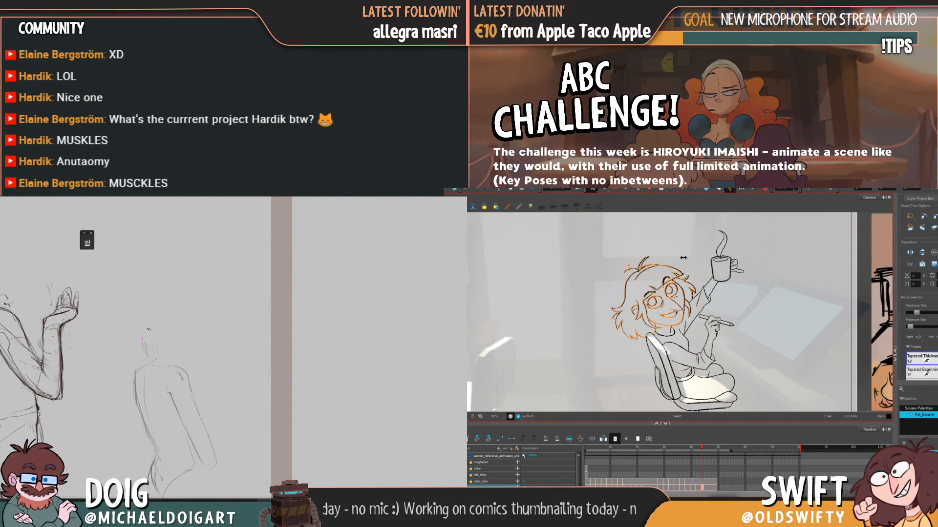
drag(179, 366, 159, 322)
click(684, 256)
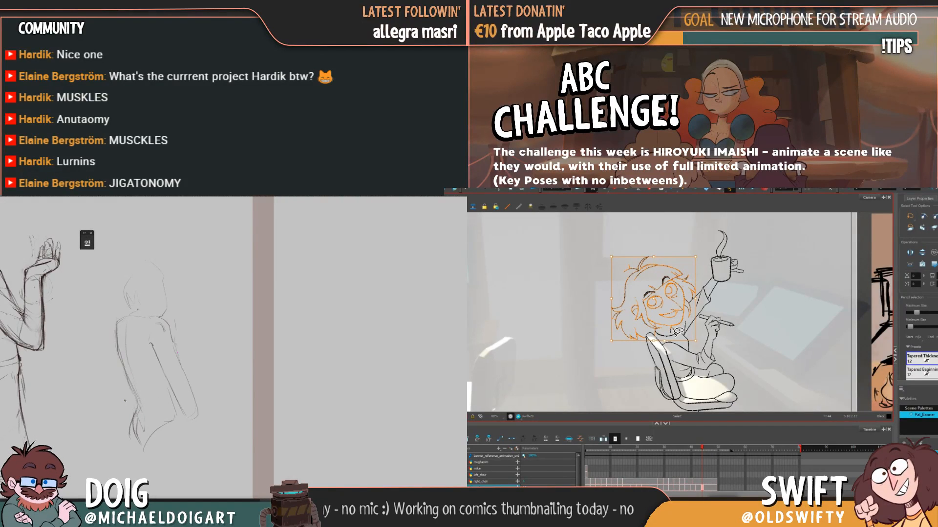
click(724, 304)
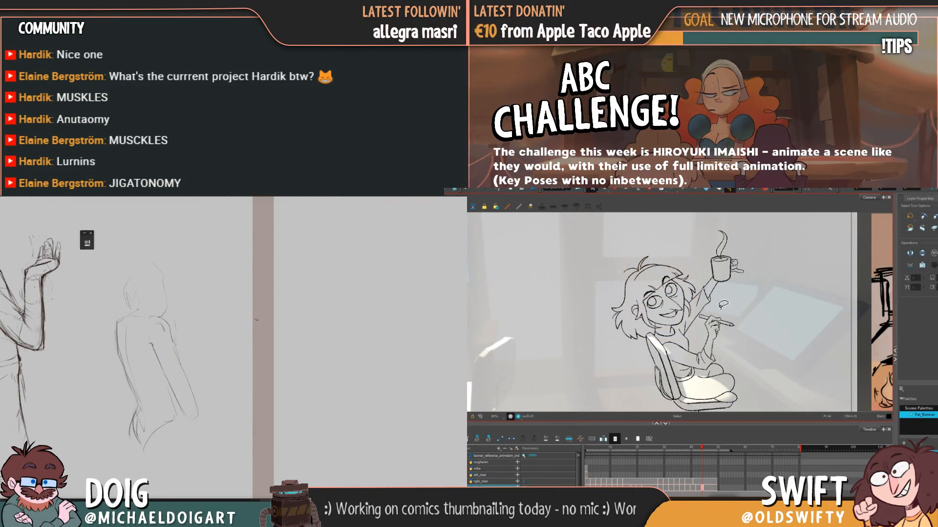
Scrub through the timeline to review the seated character's head movement, and view both comic figures together
scroll(250, 350, right, 3)
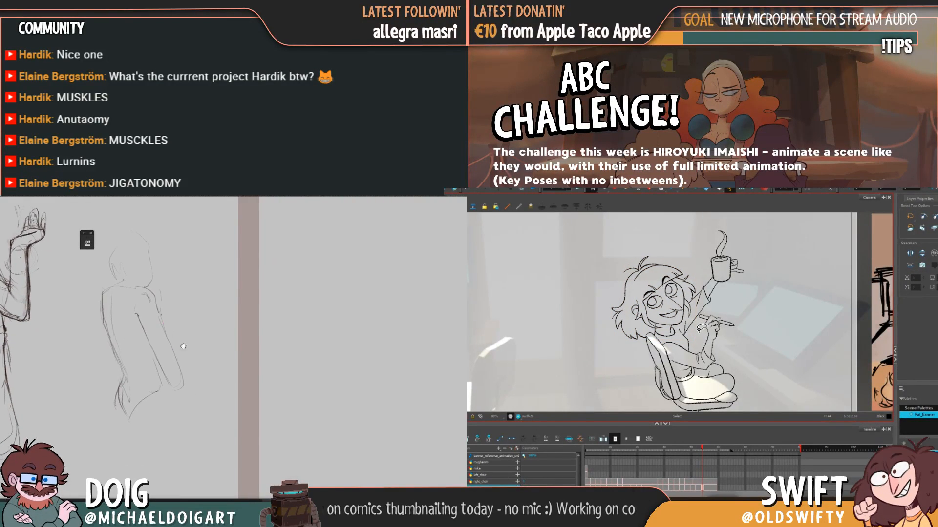
click(712, 449)
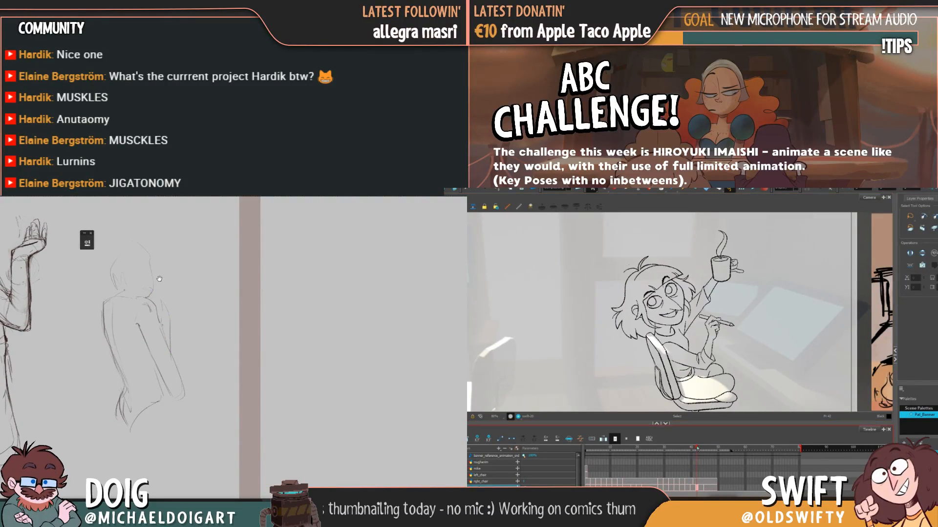
scroll(178, 316, up, 3)
click(710, 457)
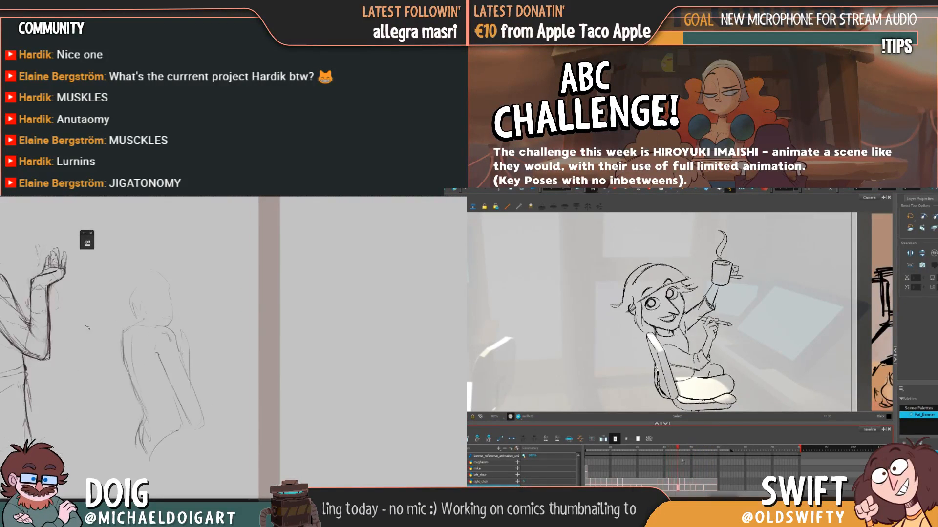
scroll(226, 365, down, 3)
click(700, 456)
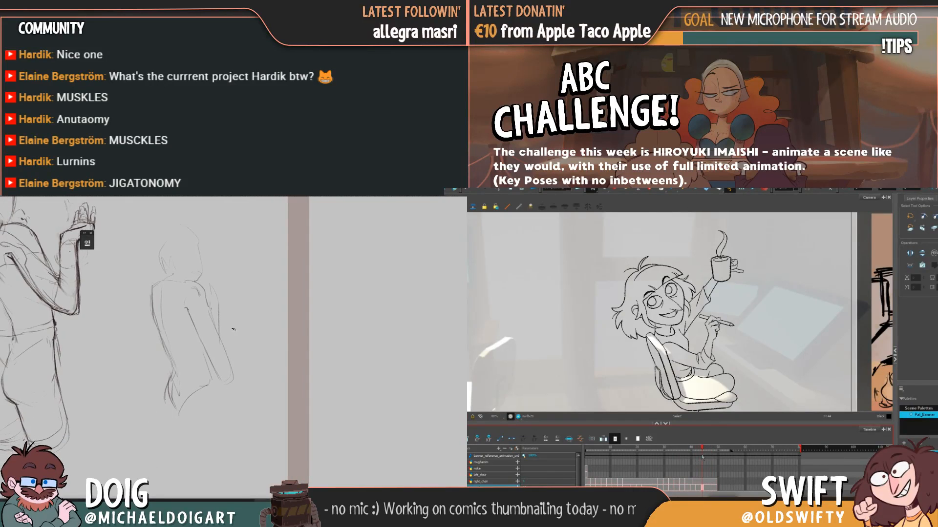
click(696, 457)
scroll(226, 332, up, 3)
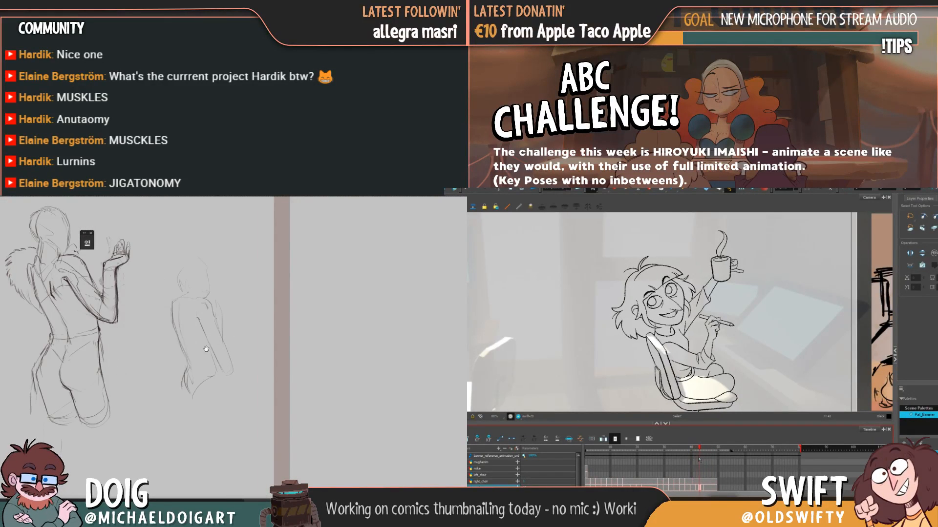
Rough in a hand study below the two comic figures with an oval wrist, angled palm lines and raised fingers
drag(189, 372, 218, 300)
mouse_move(157, 443)
mouse_down()
mouse_move(163, 420)
mouse_move(161, 442)
mouse_up()
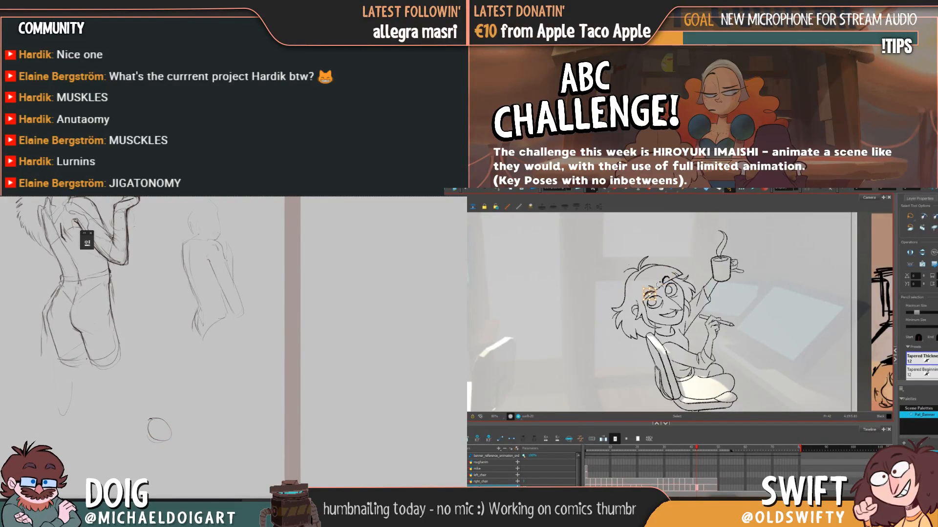
mouse_move(147, 405)
mouse_down()
mouse_move(149, 416)
mouse_move(154, 391)
mouse_up()
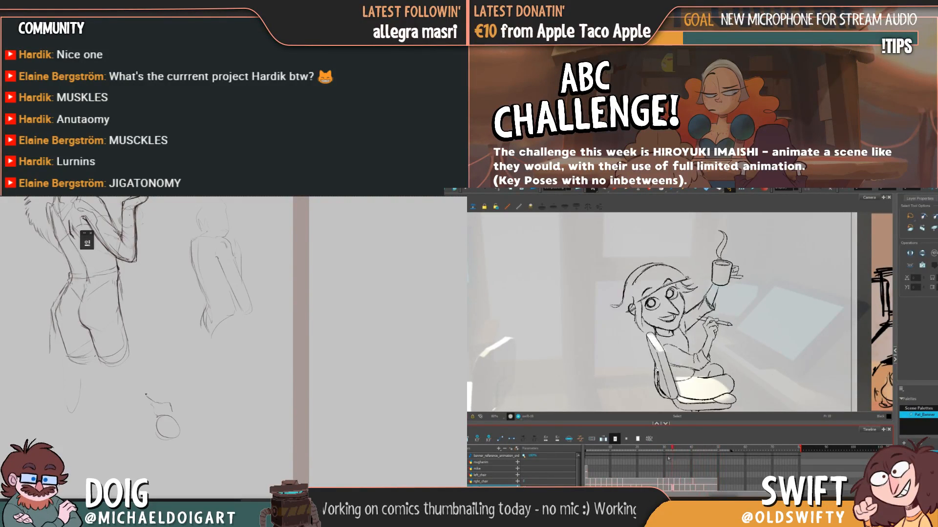
drag(154, 404, 146, 389)
drag(701, 447, 691, 450)
drag(155, 385, 156, 392)
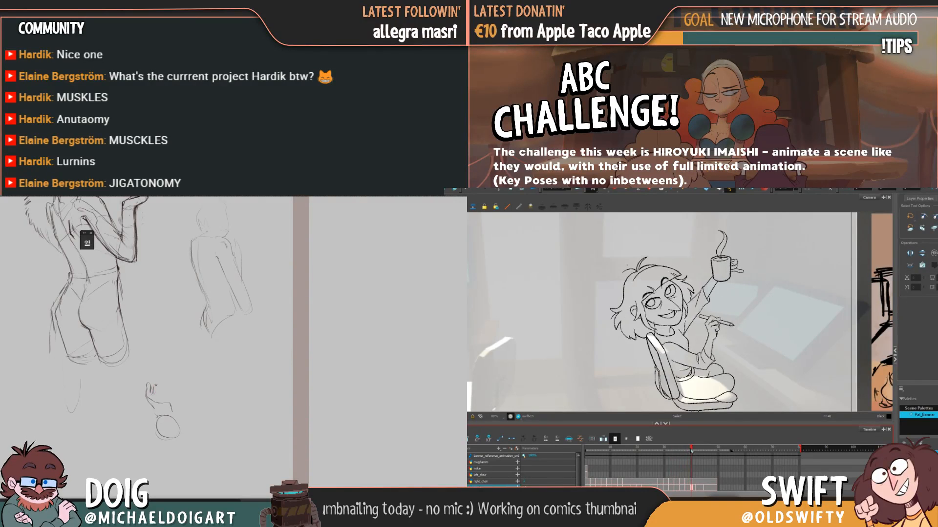
Select the seated character's whole head, return to the first frame and play the animation to review the head movement
drag(693, 450, 695, 451)
mouse_move(688, 305)
mouse_down()
mouse_move(656, 326)
mouse_move(664, 333)
mouse_move(654, 325)
mouse_move(633, 346)
mouse_move(609, 285)
mouse_move(677, 245)
mouse_move(698, 279)
mouse_move(680, 317)
mouse_up()
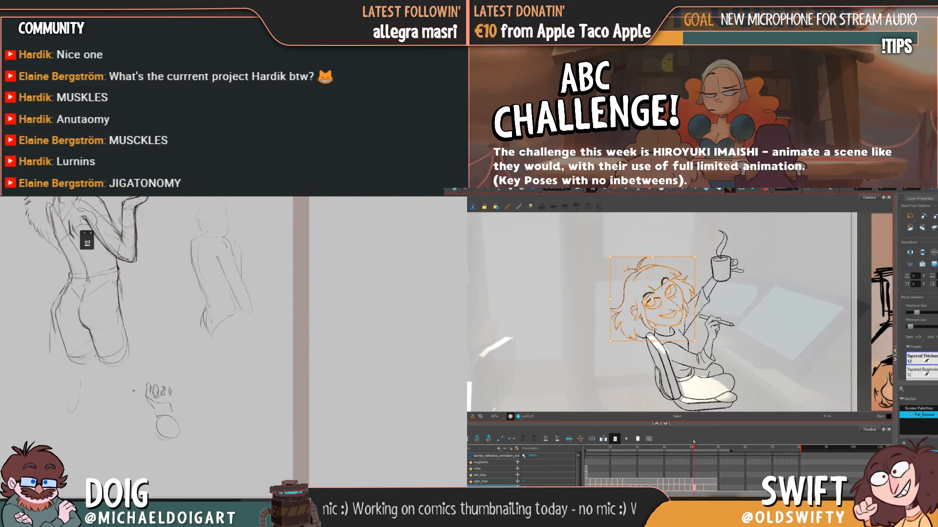
mouse_move(694, 442)
mouse_down()
mouse_move(705, 448)
mouse_move(681, 455)
mouse_up()
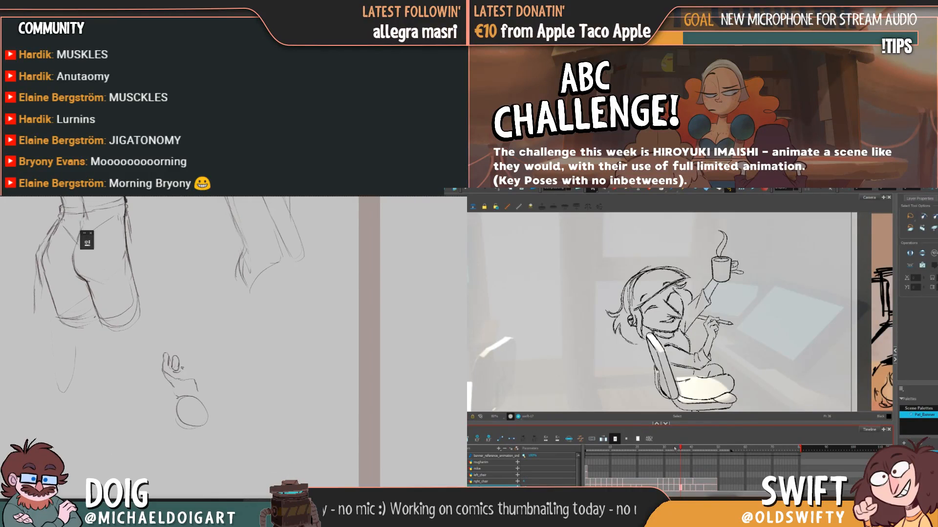
drag(675, 448, 586, 449)
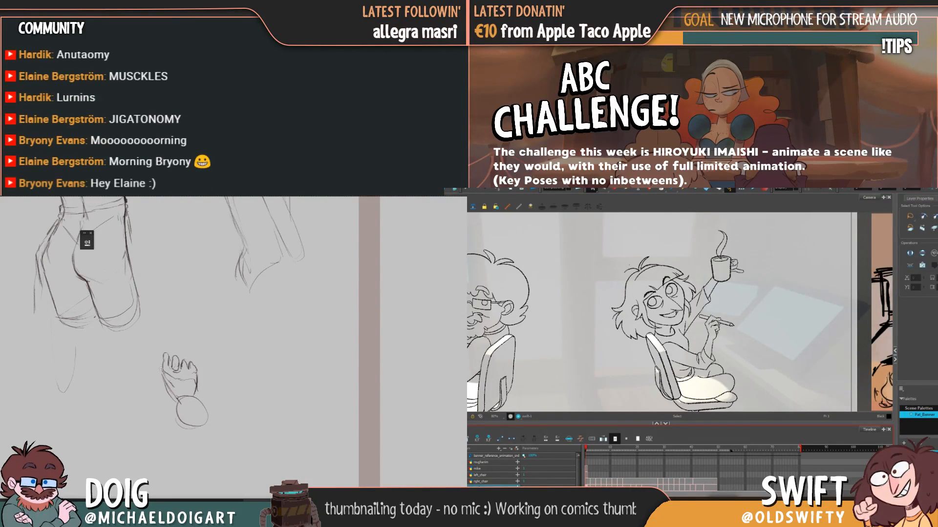
key(Return)
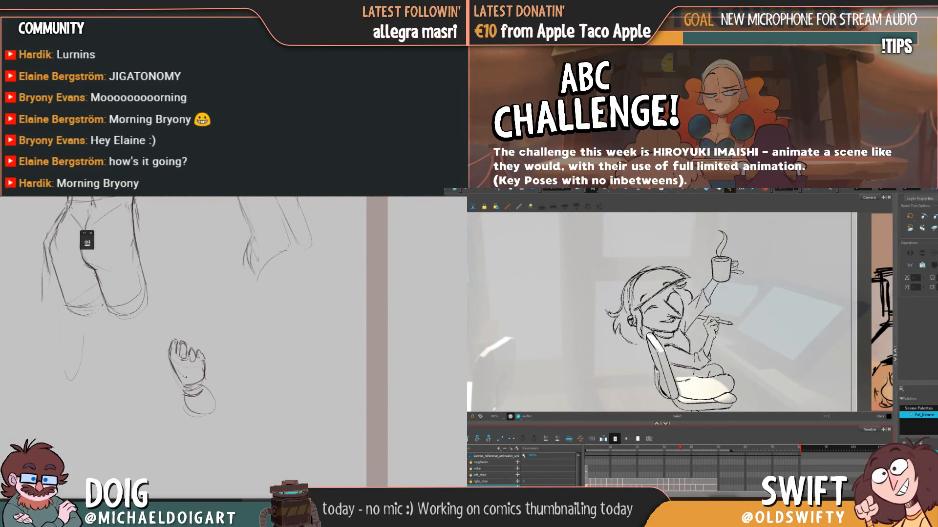
Cancel re-rendering the scene and scrub the timeline back to the frame with the seated character's head raised
key(ctrl+Return)
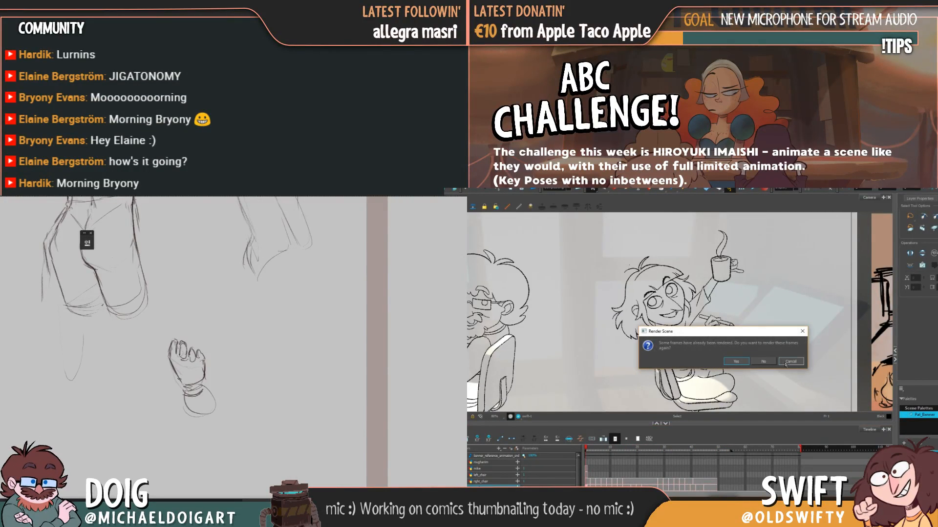
click(791, 362)
click(697, 449)
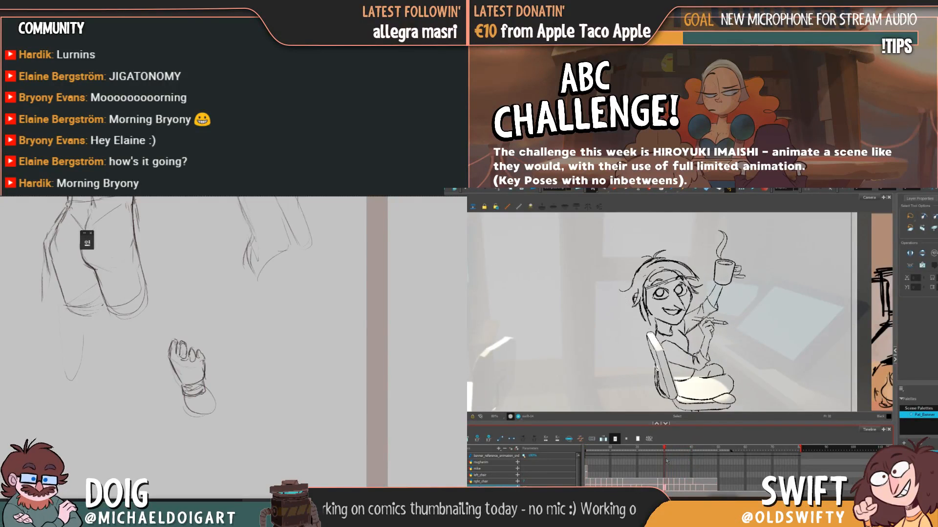
drag(697, 458, 691, 460)
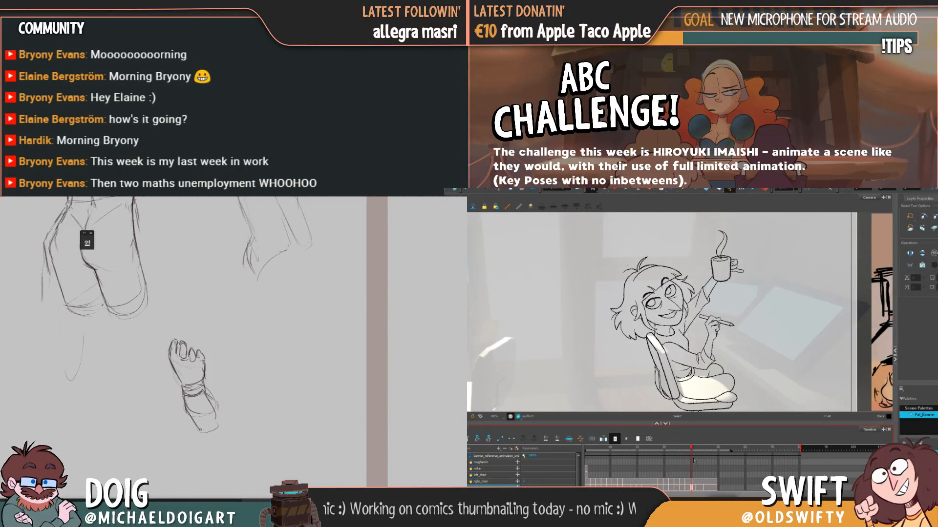
mouse_move(689, 463)
mouse_down()
mouse_move(697, 461)
mouse_move(664, 471)
mouse_up()
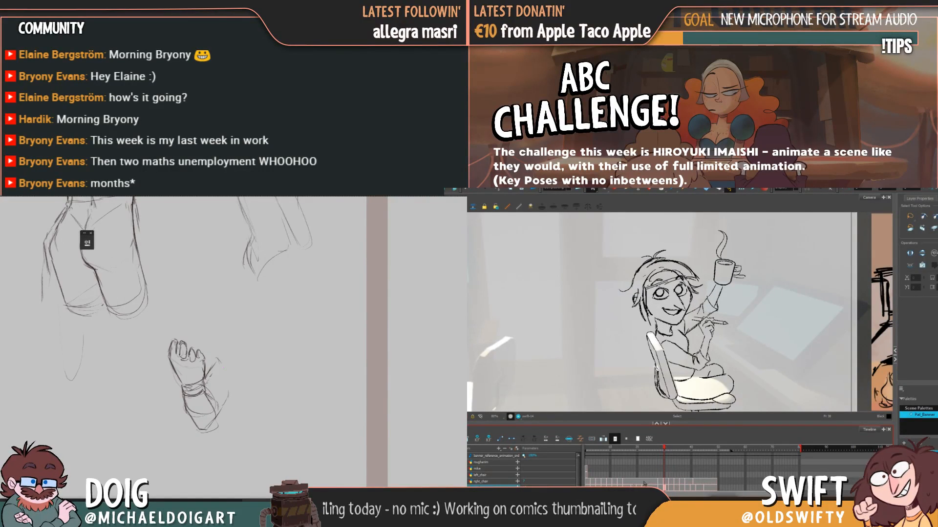
Add a new drawing layer and move the seated character's head onto it in the raised-head frame, while sketching a form beside the hand
key(ctrl+r)
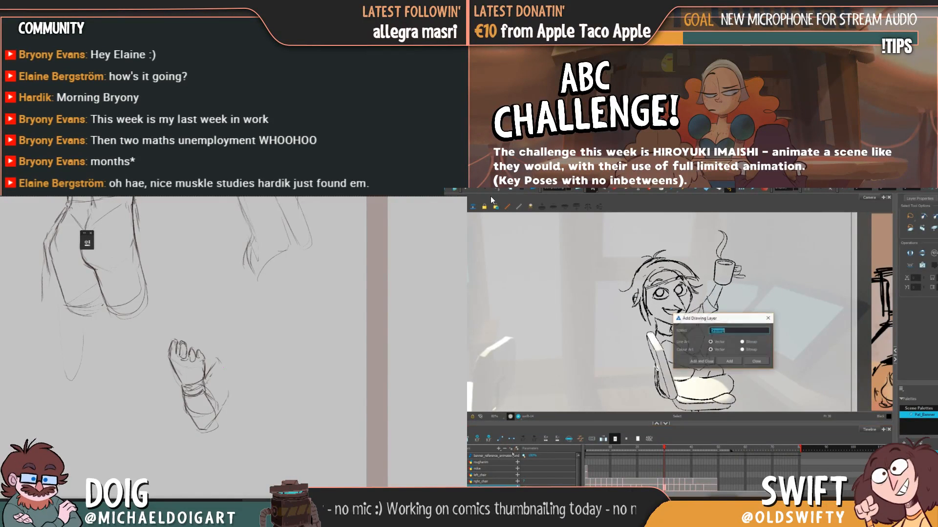
key(Return)
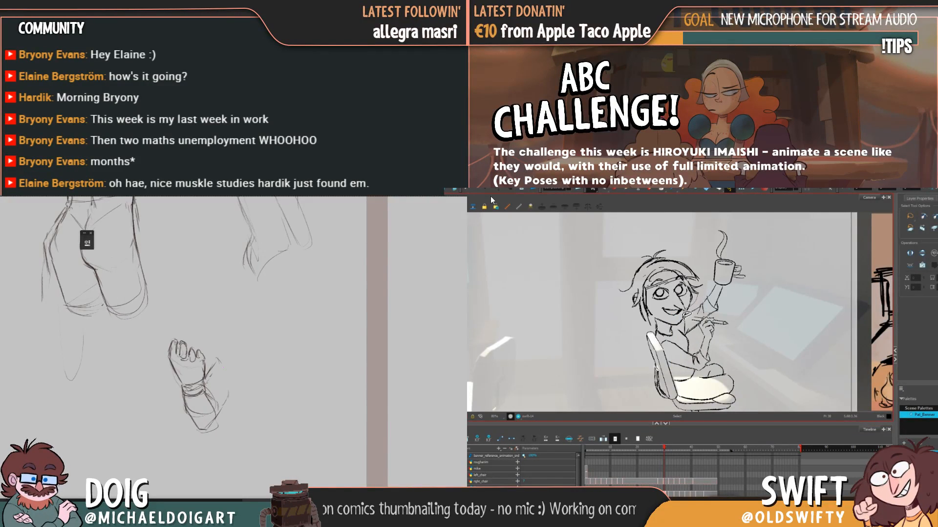
mouse_move(681, 323)
mouse_down()
mouse_move(635, 329)
mouse_move(612, 285)
mouse_move(658, 241)
mouse_move(695, 262)
mouse_move(691, 311)
mouse_up()
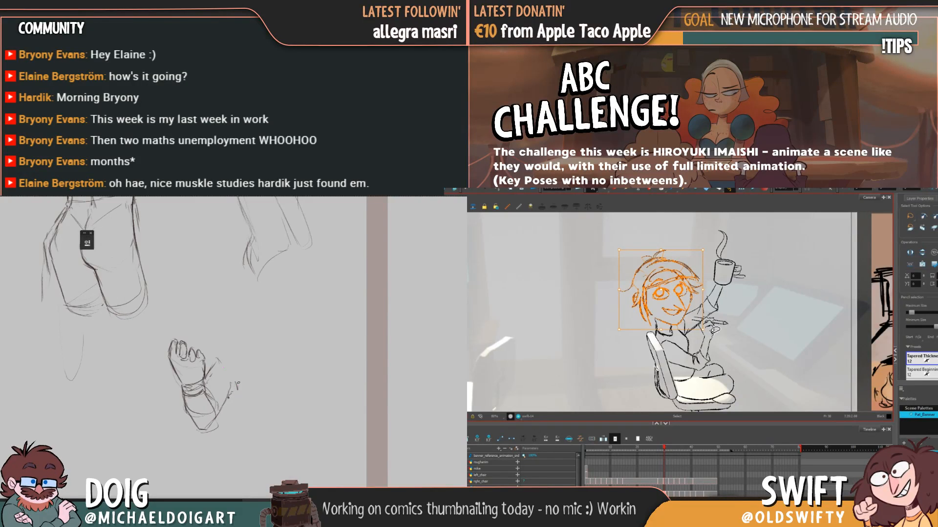
drag(238, 386, 235, 363)
key(Delete)
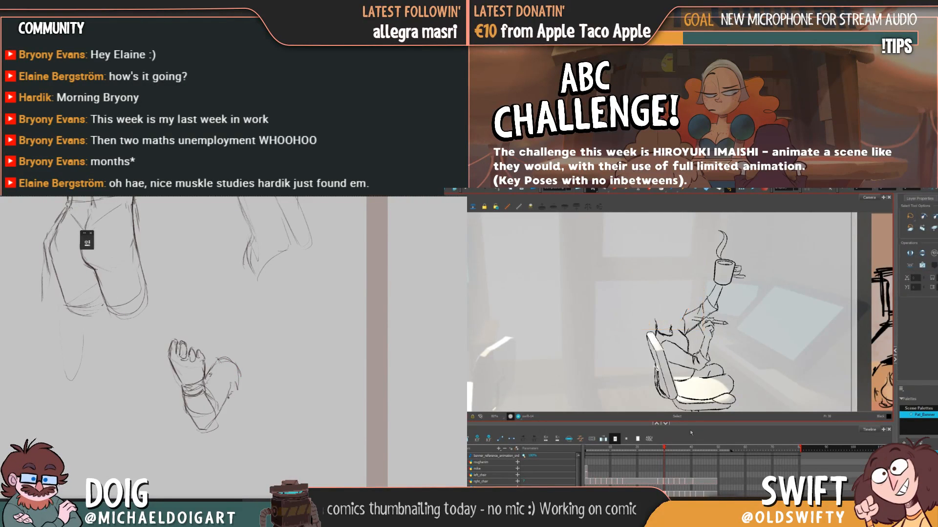
click(665, 488)
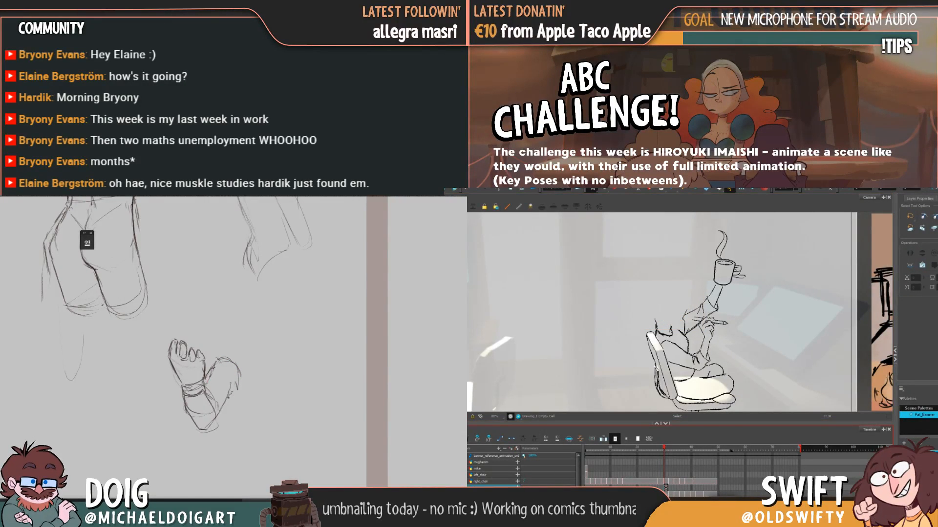
click(665, 488)
key(ctrl+v)
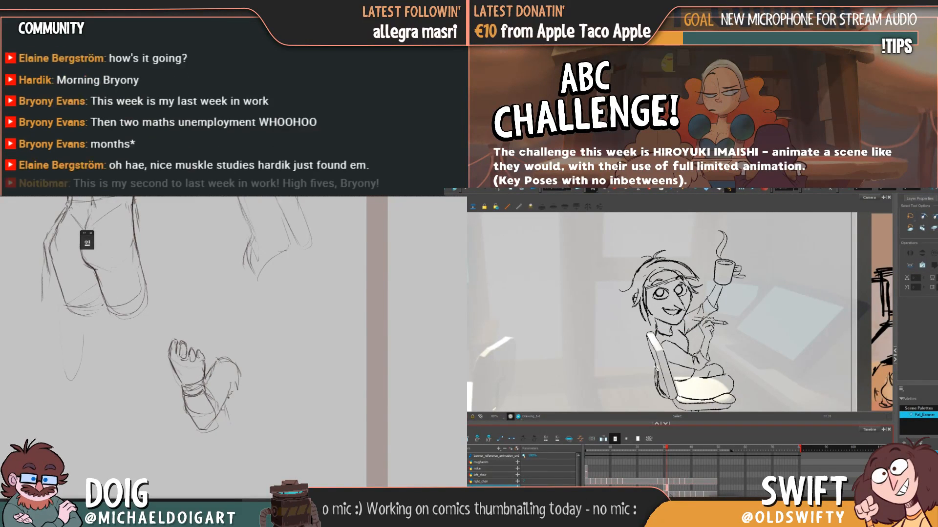
Move the seated character's head in the following frame onto the new layer, while roughing in jagged outlines beside the hand
click(669, 487)
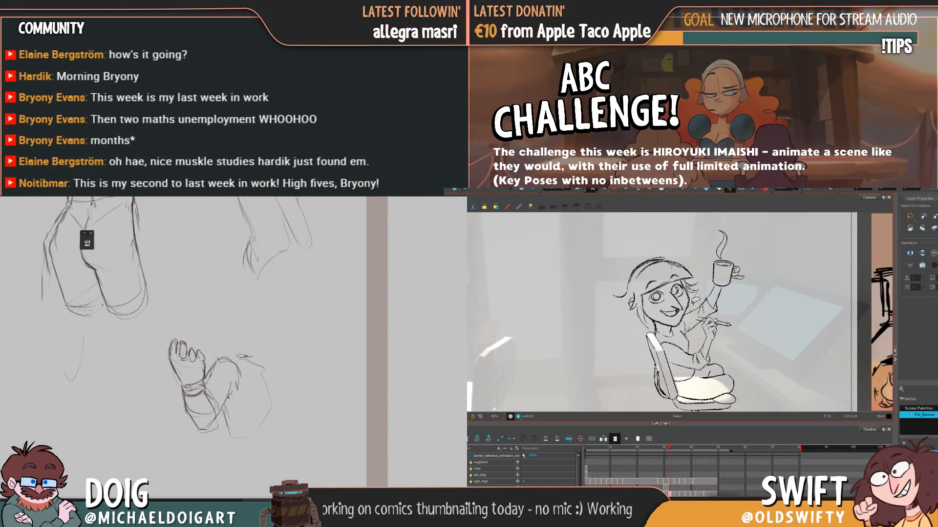
mouse_move(235, 358)
mouse_down()
mouse_move(236, 383)
mouse_move(151, 367)
mouse_move(156, 392)
mouse_move(143, 387)
mouse_move(154, 420)
mouse_up()
mouse_move(610, 319)
mouse_down()
mouse_move(657, 248)
mouse_move(701, 301)
mouse_up()
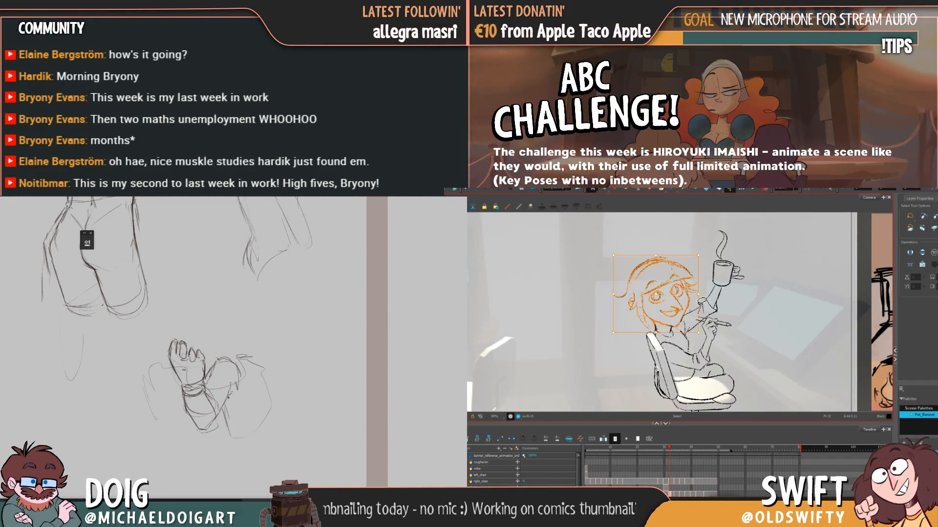
mouse_move(152, 374)
mouse_down()
mouse_move(172, 362)
mouse_move(161, 362)
mouse_move(166, 348)
mouse_move(137, 370)
mouse_move(141, 397)
mouse_move(142, 368)
mouse_up()
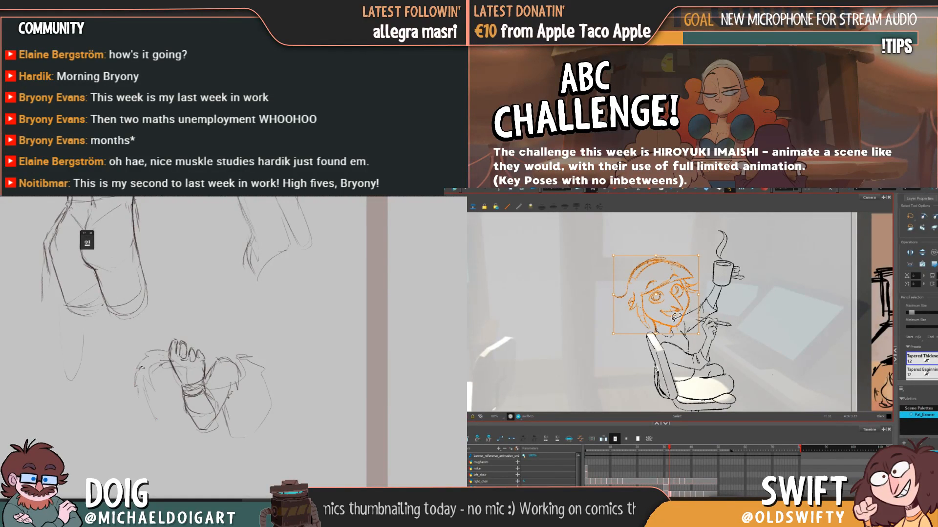
key(Delete)
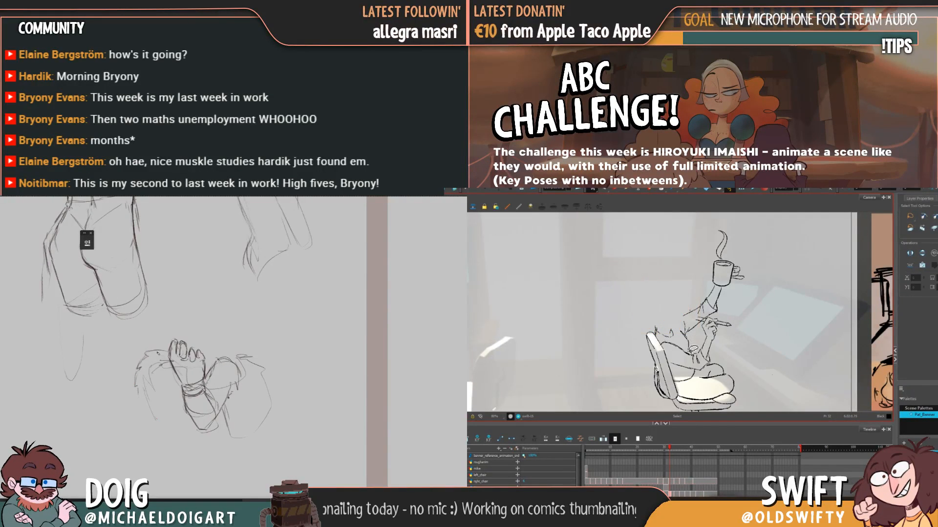
click(672, 489)
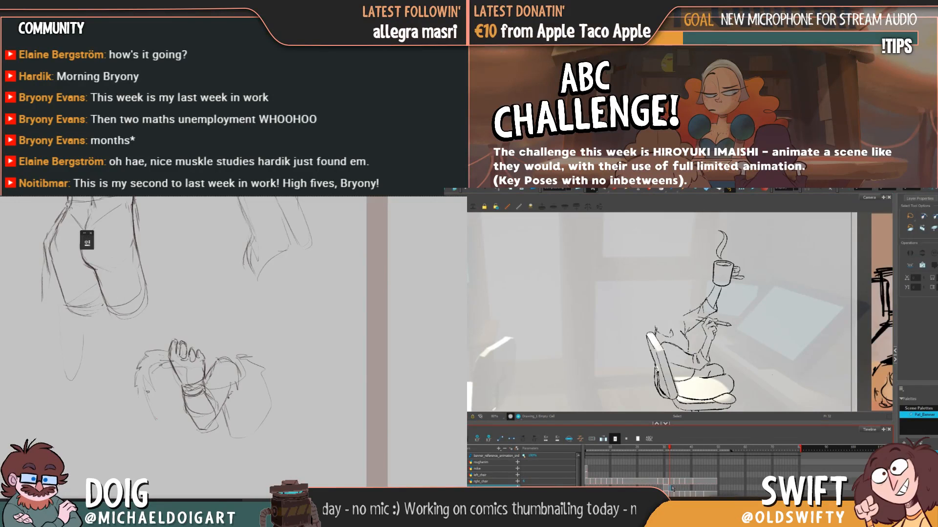
key(ctrl+z)
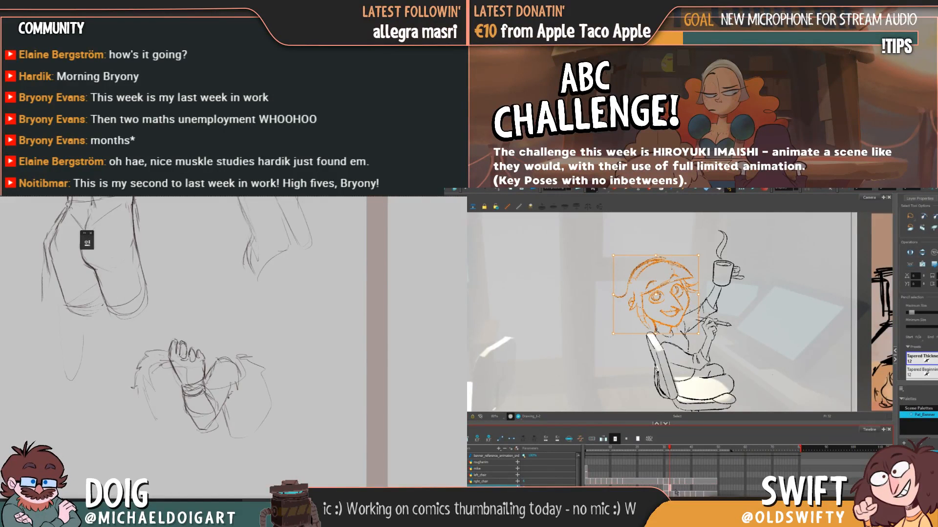
Move the seated character's head in the next tilted open-eyed frame from the character drawing onto the new layer
click(674, 488)
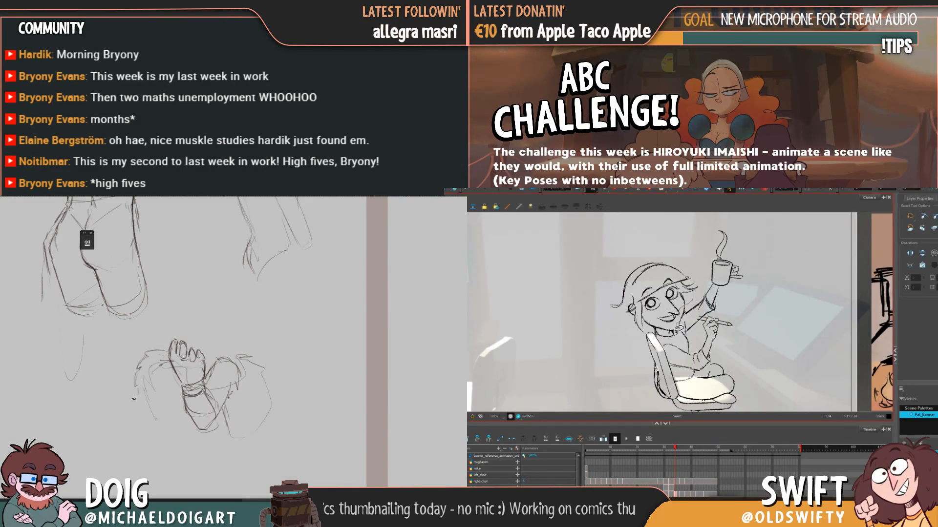
mouse_move(655, 322)
mouse_down()
mouse_move(664, 242)
mouse_move(655, 325)
mouse_up()
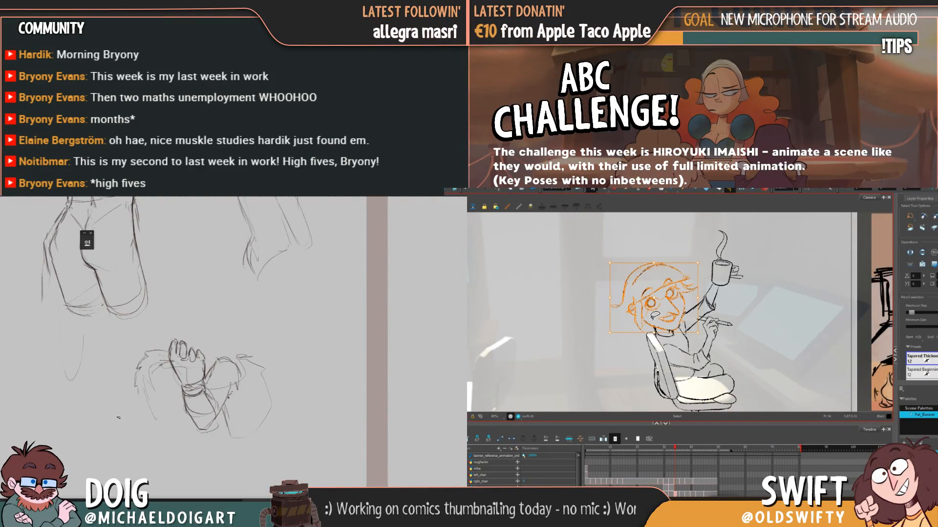
drag(654, 333, 654, 336)
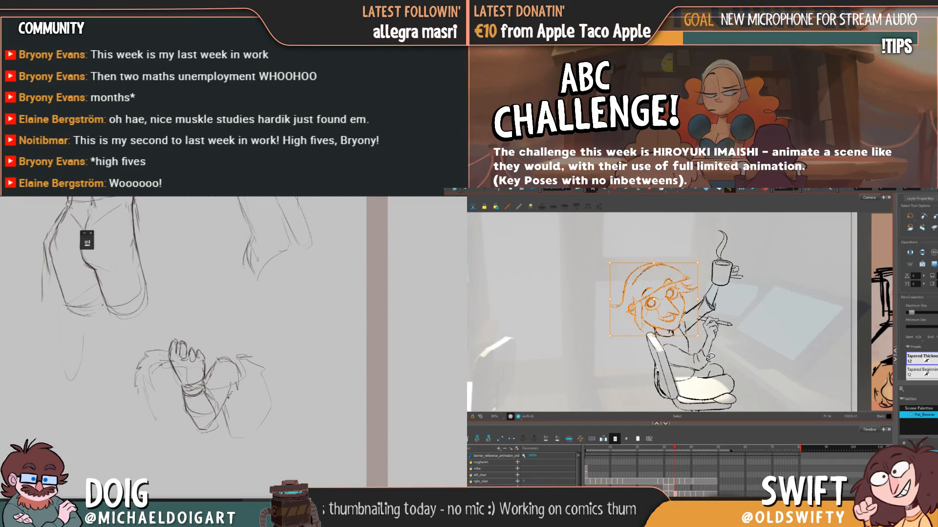
key(Delete)
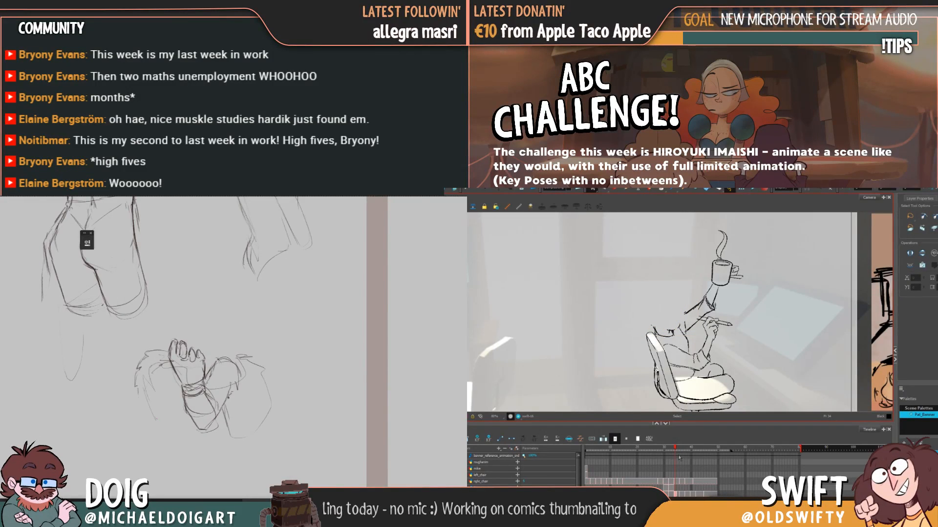
key(ctrl+z)
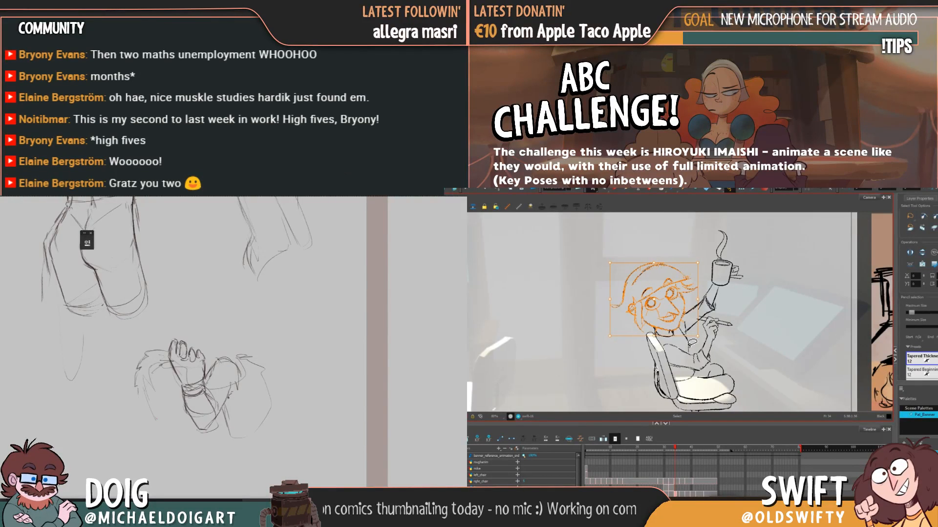
key(Delete)
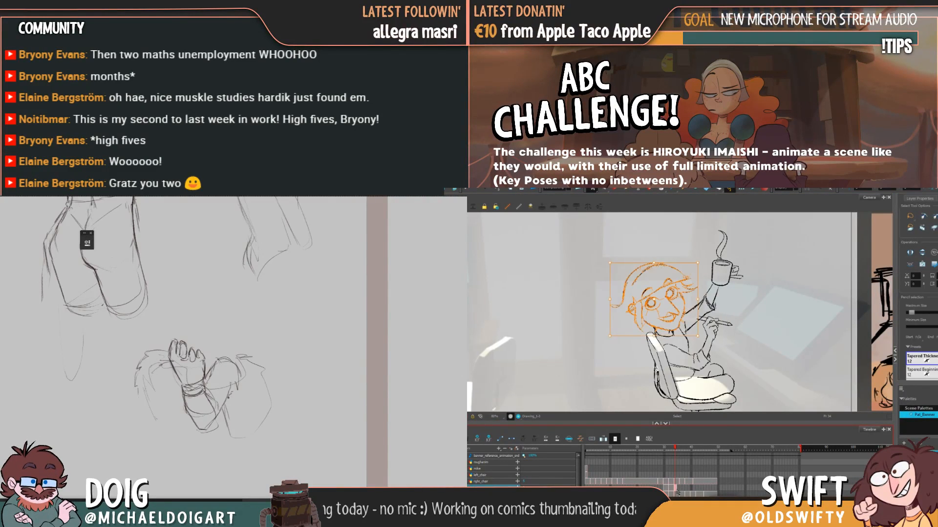
click(677, 491)
key(ctrl+v)
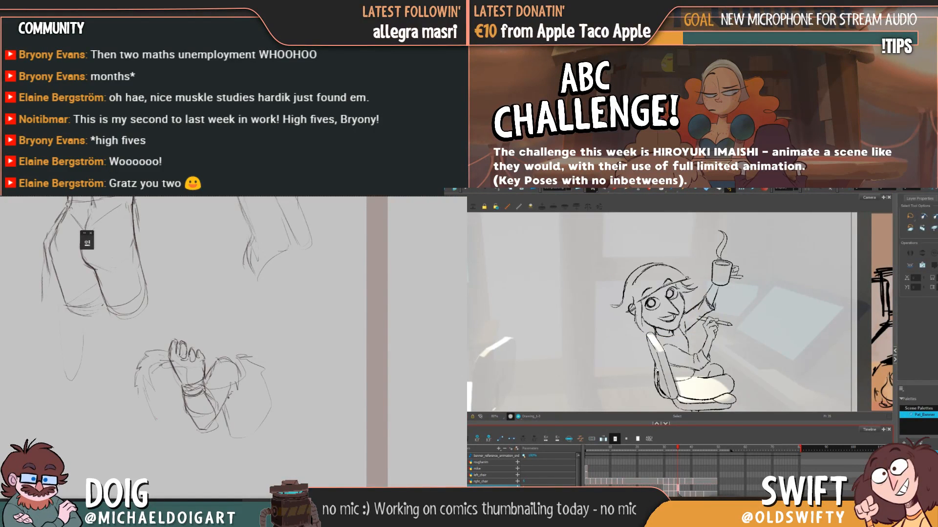
Move the seated character's squinting, tilted-back head from the character drawing onto the head layer in its frame
click(681, 490)
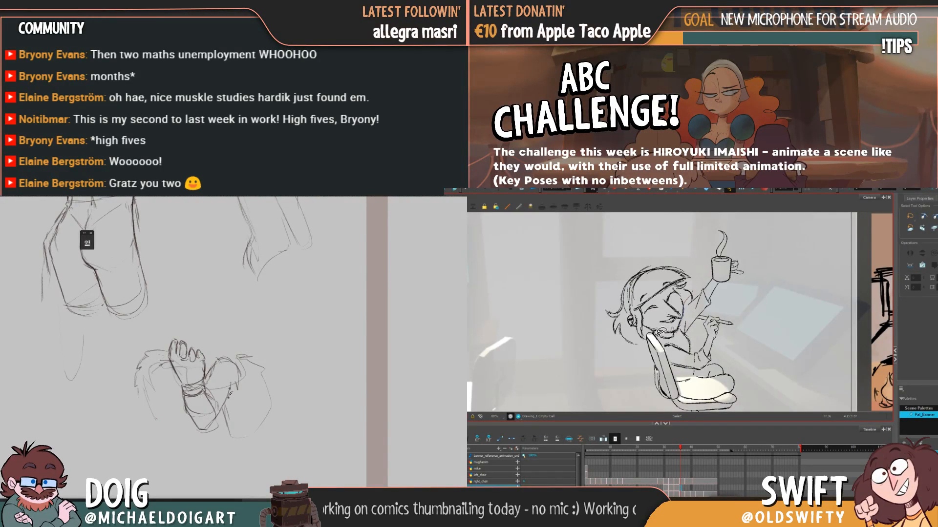
mouse_move(657, 326)
mouse_down()
mouse_move(617, 352)
mouse_move(598, 300)
mouse_move(661, 248)
mouse_move(701, 269)
mouse_move(679, 328)
mouse_up()
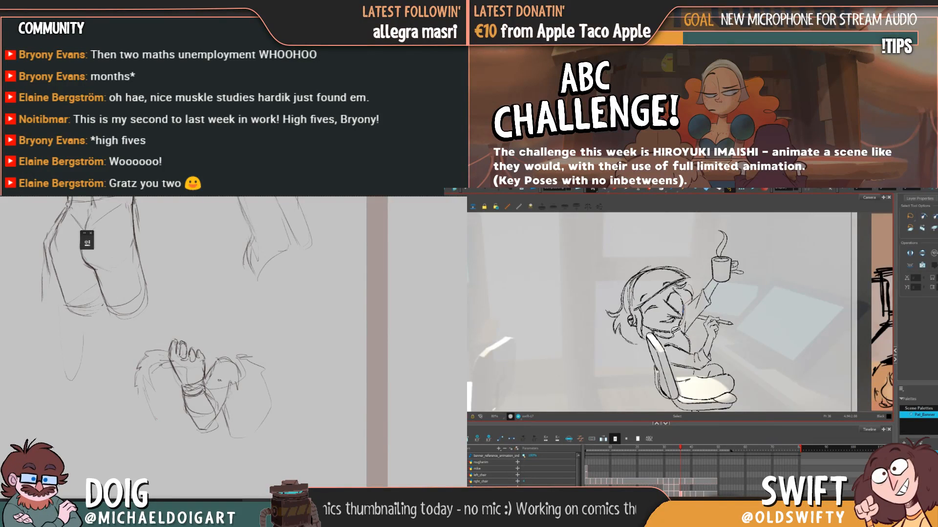
mouse_move(657, 326)
mouse_down()
mouse_move(642, 334)
mouse_move(603, 320)
mouse_move(701, 280)
mouse_up()
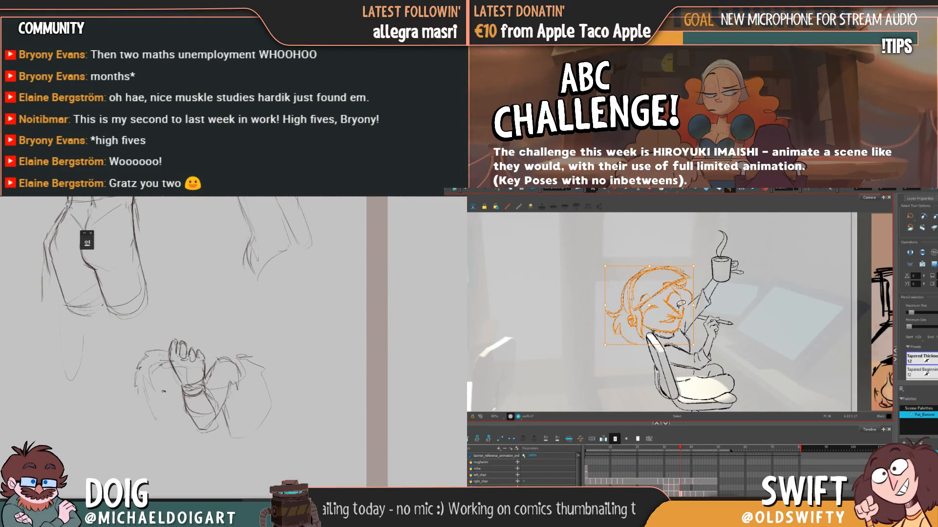
key(Delete)
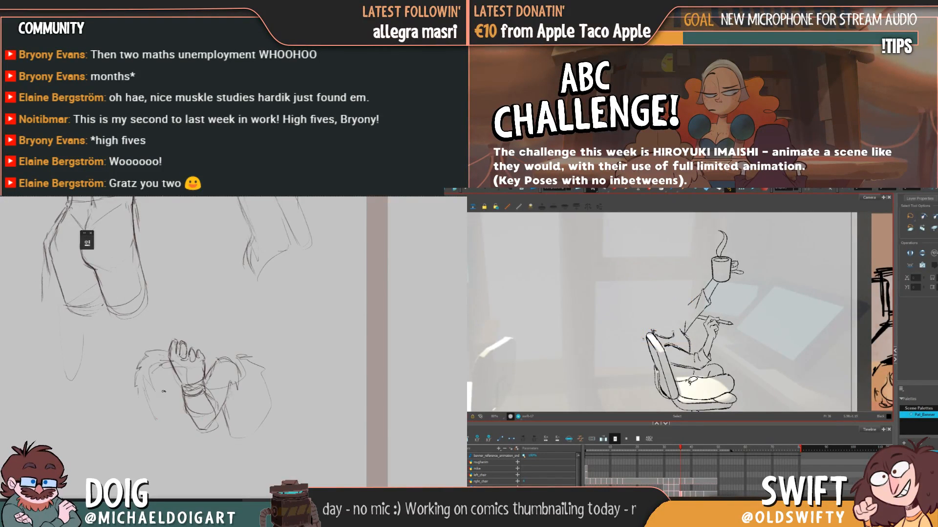
key(ctrl+z)
click(684, 488)
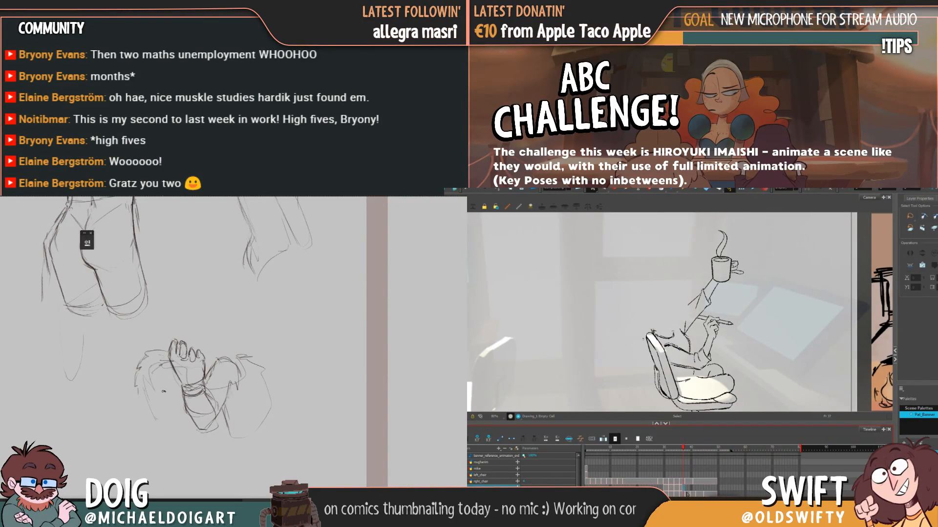
key(ctrl+v)
Move the head in the following half-lidded, smirking frame from the character drawing onto the head layer
click(688, 489)
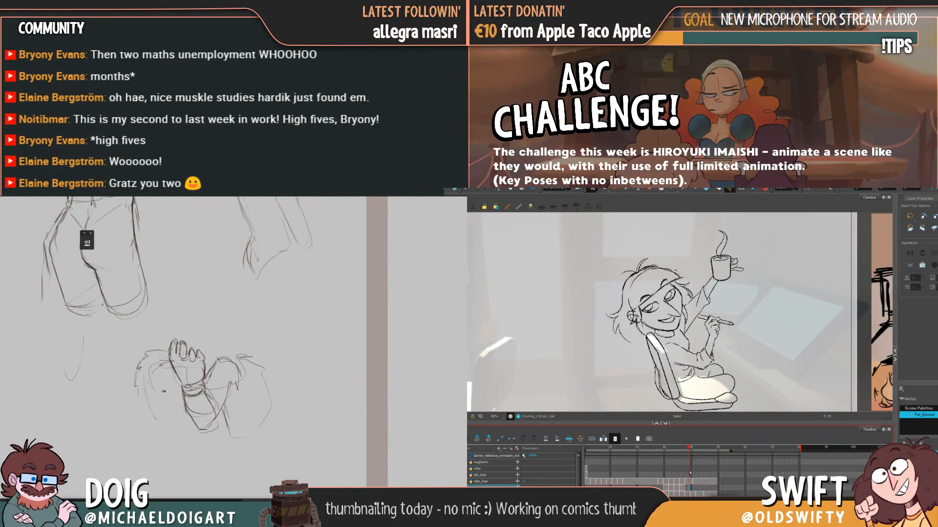
click(684, 462)
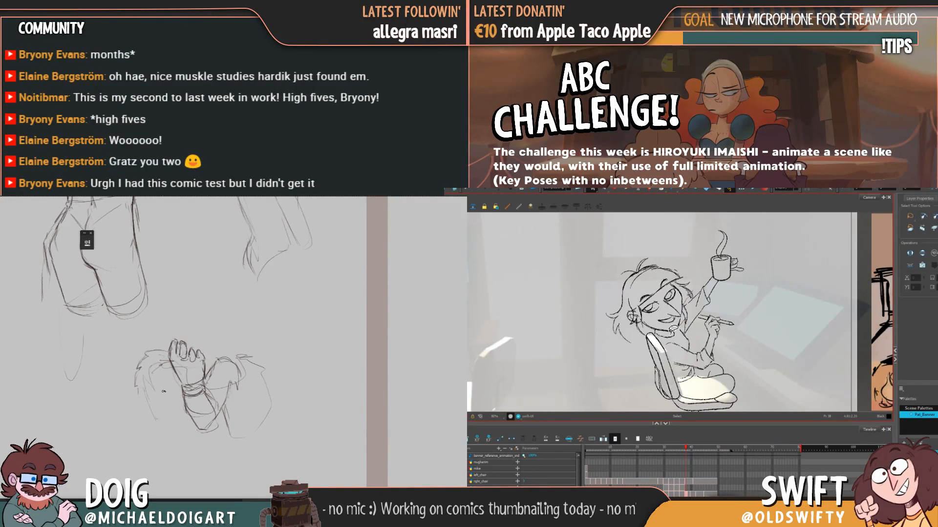
mouse_move(657, 323)
mouse_down()
mouse_move(629, 342)
mouse_move(590, 304)
mouse_move(684, 246)
mouse_up()
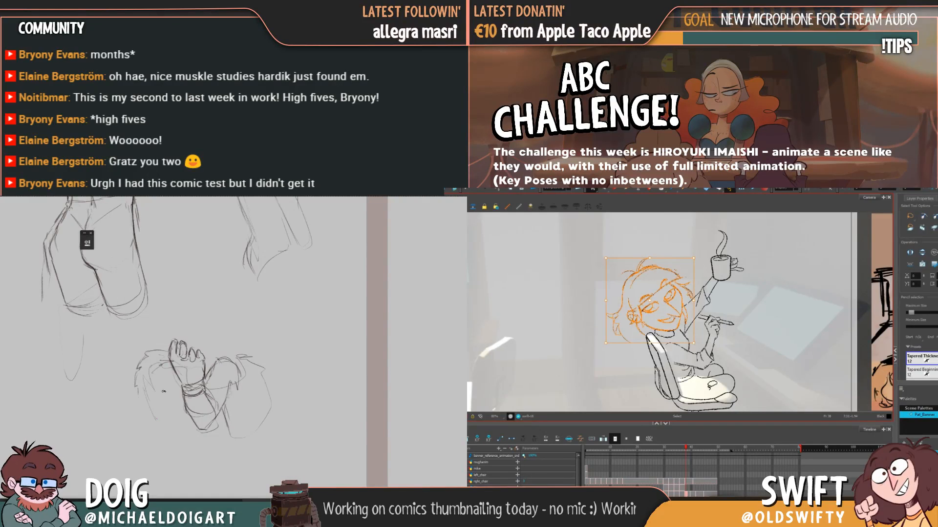
key(Delete)
click(689, 486)
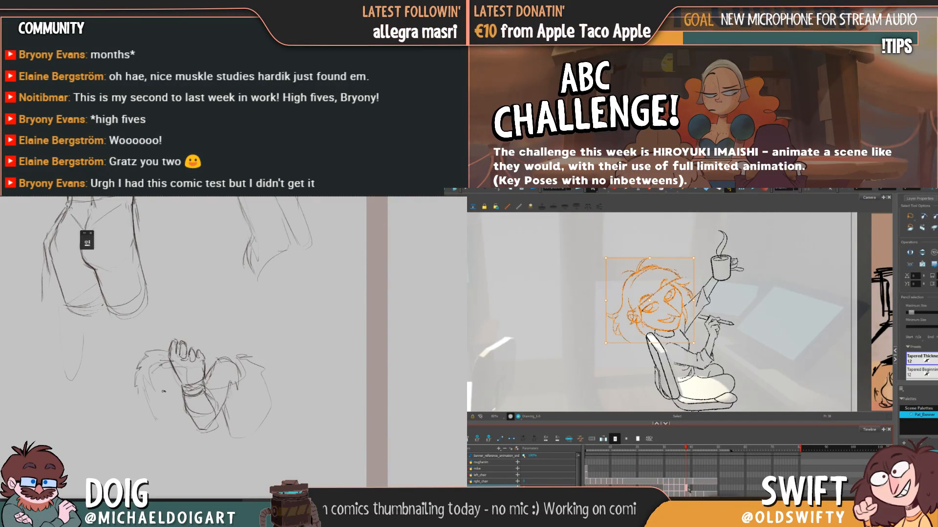
Lasso the seated character's head in the next frame, with lowered brows and sideways gaze, and move it onto the head layer
click(691, 489)
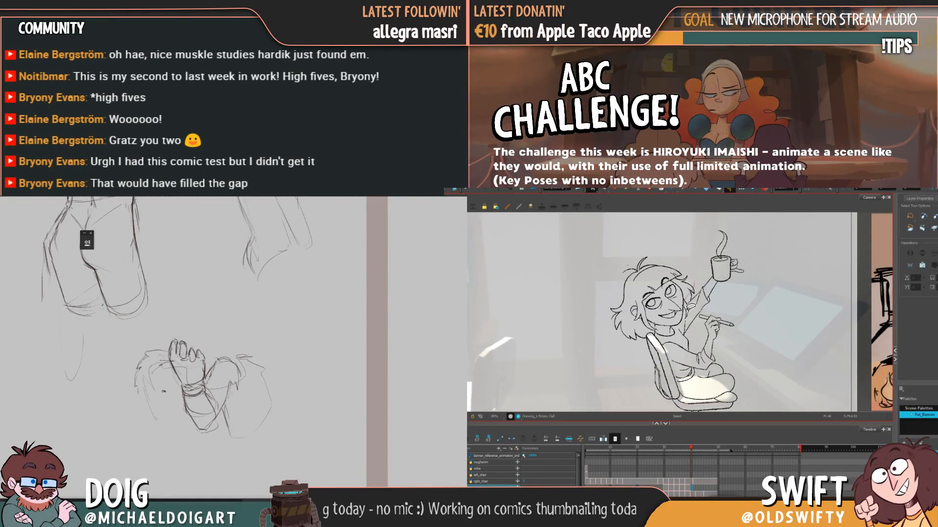
mouse_move(672, 321)
mouse_down()
mouse_move(641, 341)
mouse_move(588, 327)
mouse_move(634, 248)
mouse_move(691, 253)
mouse_move(701, 285)
mouse_move(704, 315)
mouse_up()
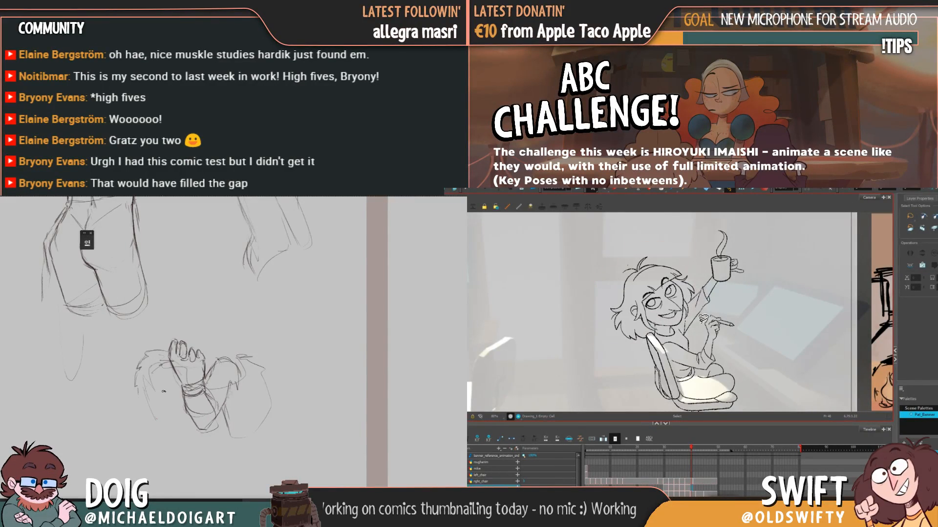
click(694, 491)
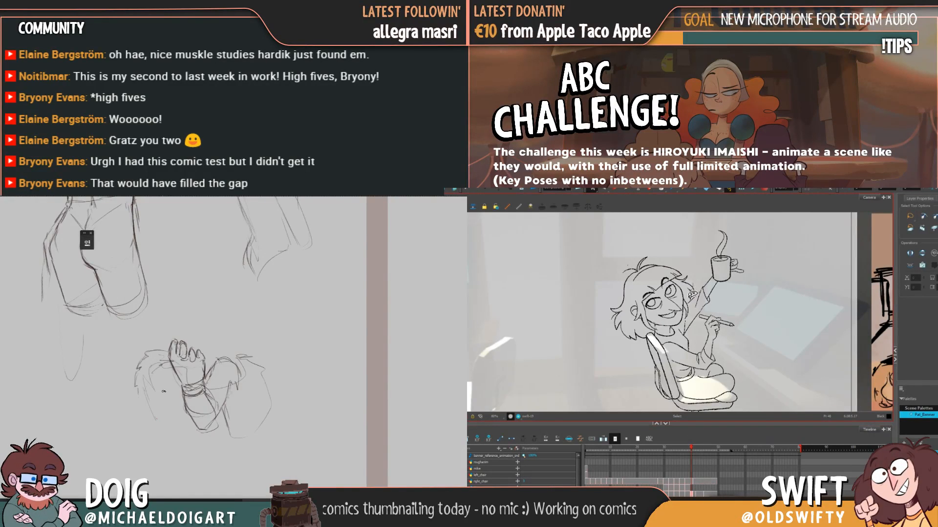
mouse_move(679, 323)
mouse_down()
mouse_move(631, 349)
mouse_move(590, 322)
mouse_move(621, 256)
mouse_move(684, 253)
mouse_move(703, 290)
mouse_up()
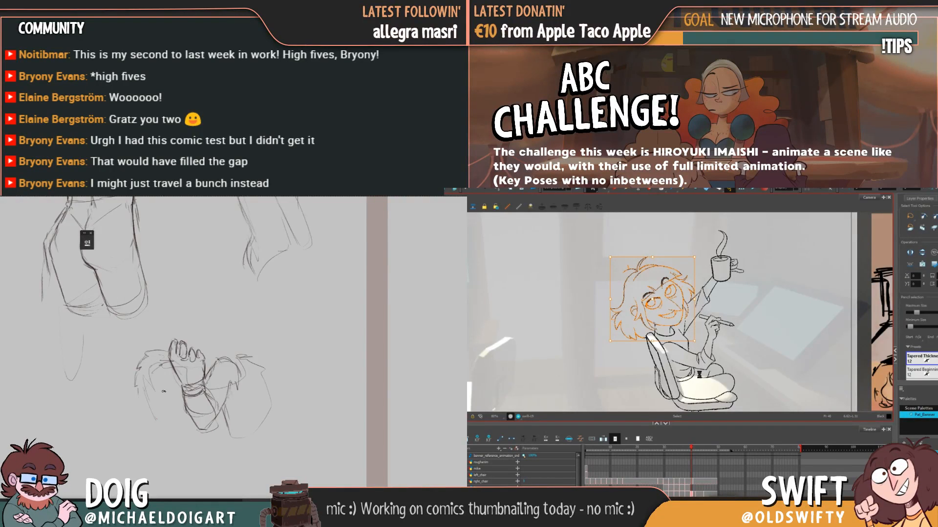
key(Delete)
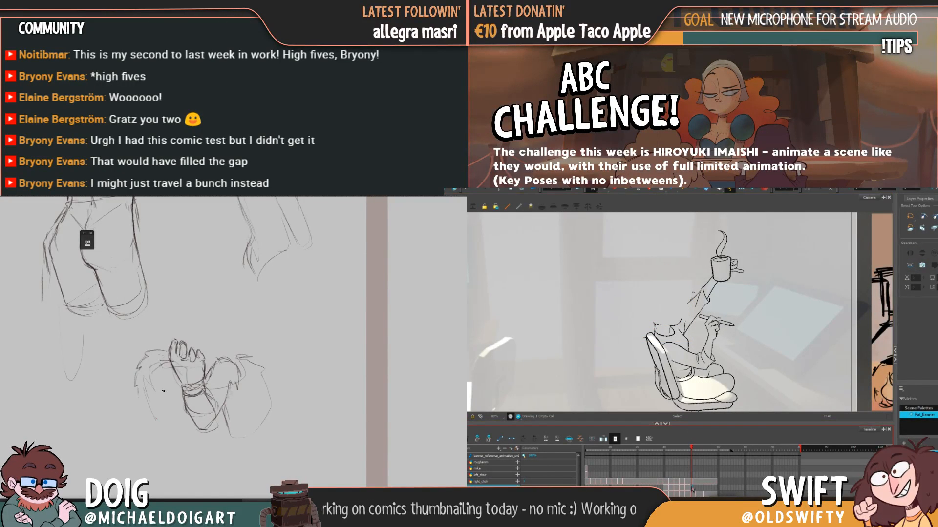
key(ctrl+z)
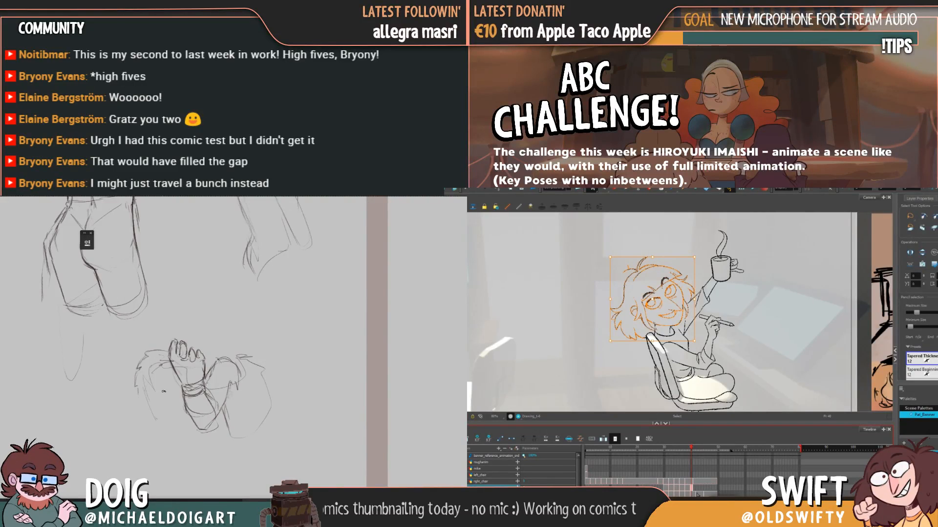
Move the head in the next wide-eyed, open-mouthed smiling frame from the character drawing onto the head layer
click(696, 494)
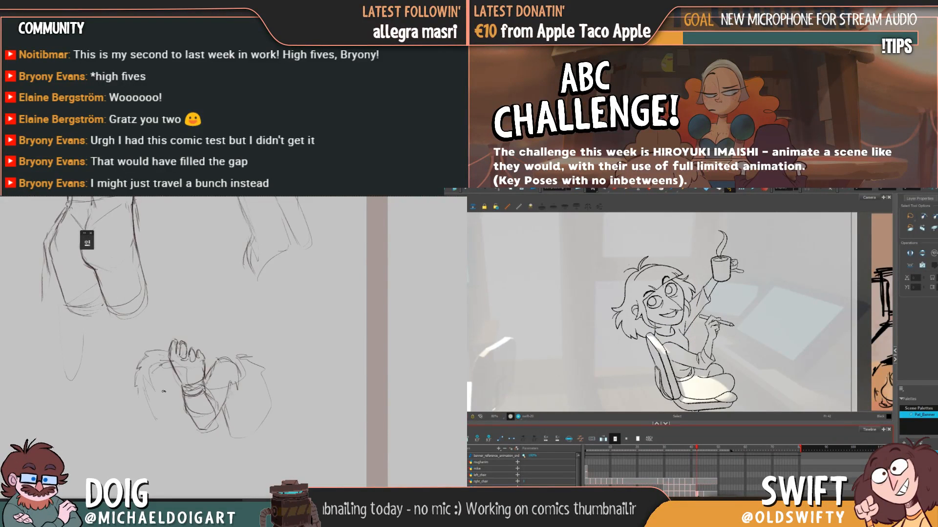
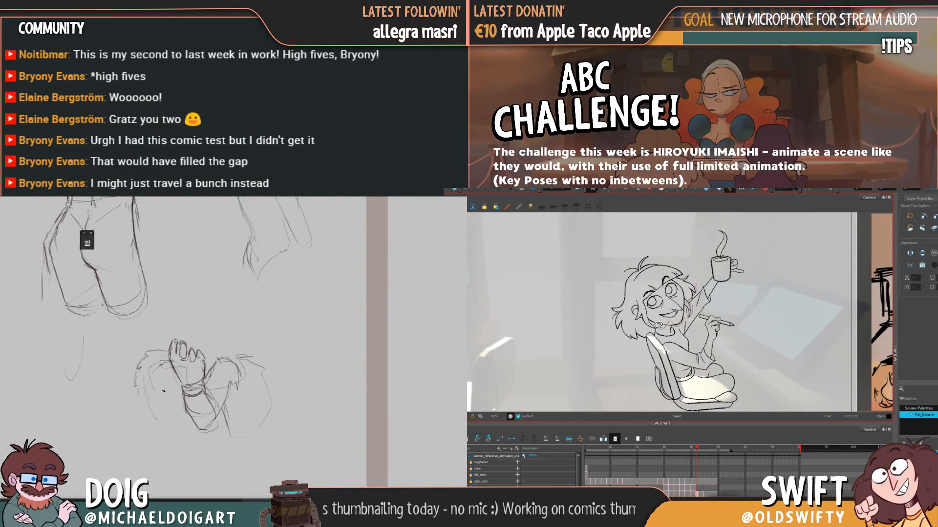
mouse_move(659, 325)
mouse_down()
mouse_move(634, 342)
mouse_move(599, 329)
mouse_move(619, 251)
mouse_move(689, 240)
mouse_move(701, 280)
mouse_up()
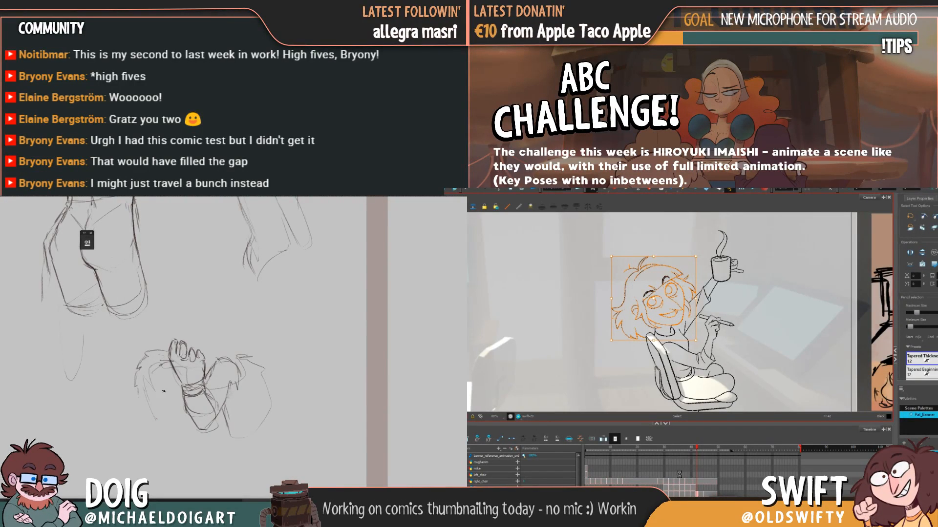
key(Delete)
click(698, 491)
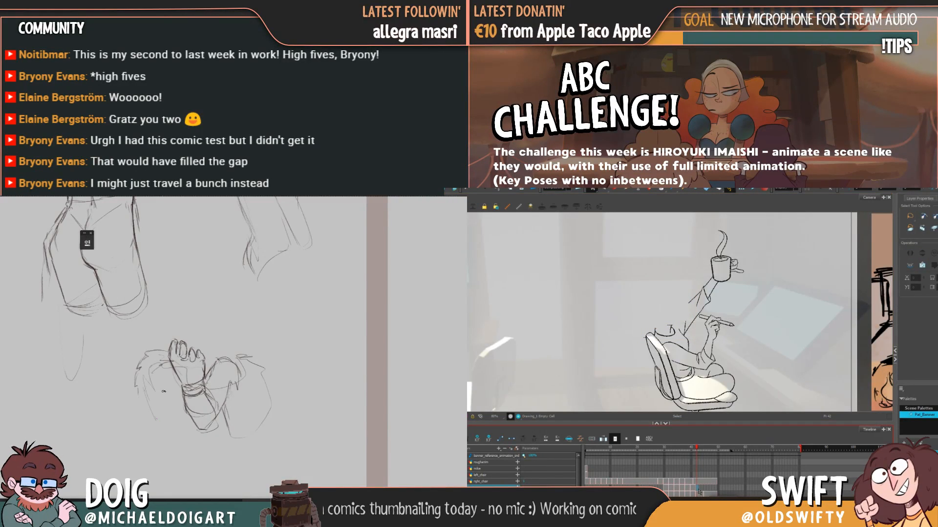
click(700, 491)
key(Delete)
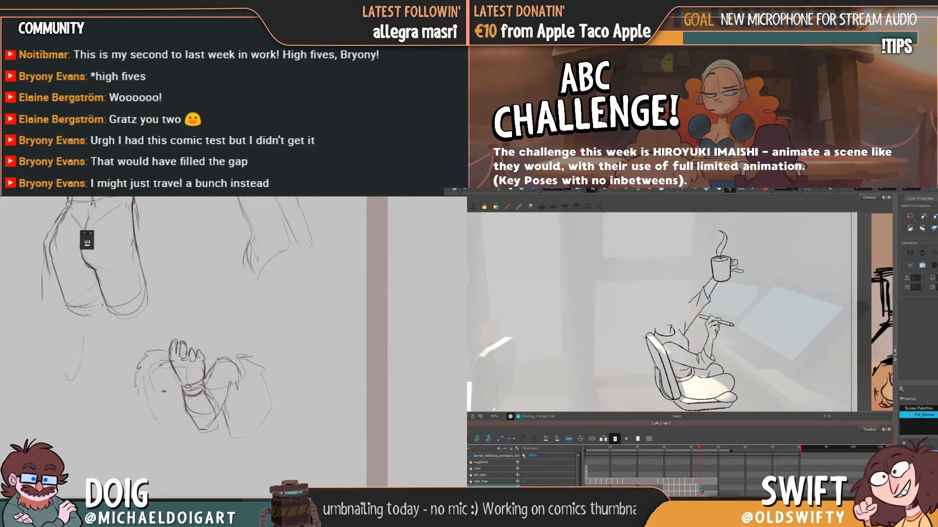
click(702, 491)
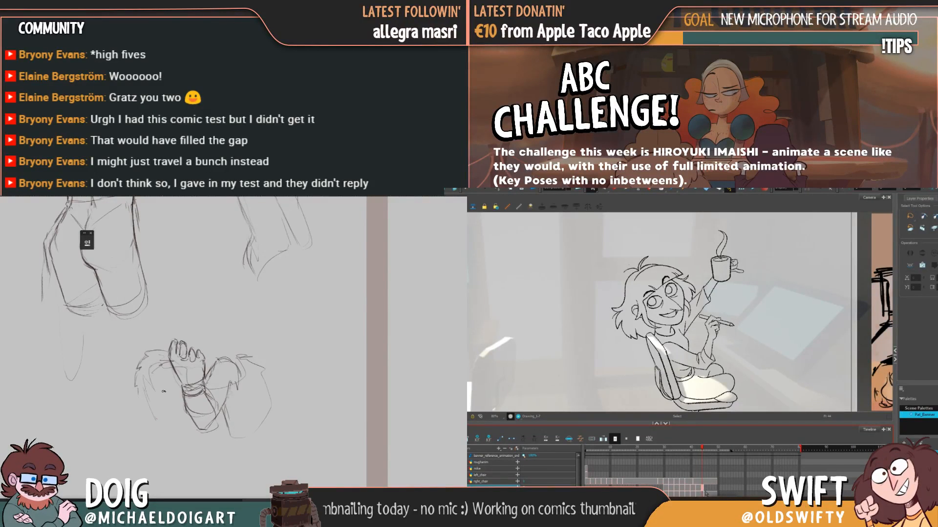
Move the head in the final wide-eyed smiling drawing onto the head layer and clear the selection
click(705, 492)
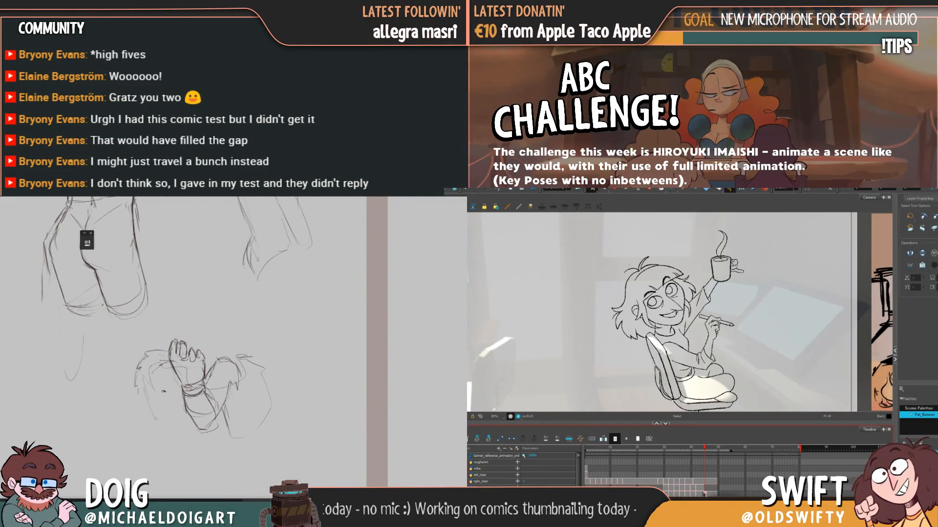
click(699, 495)
click(706, 494)
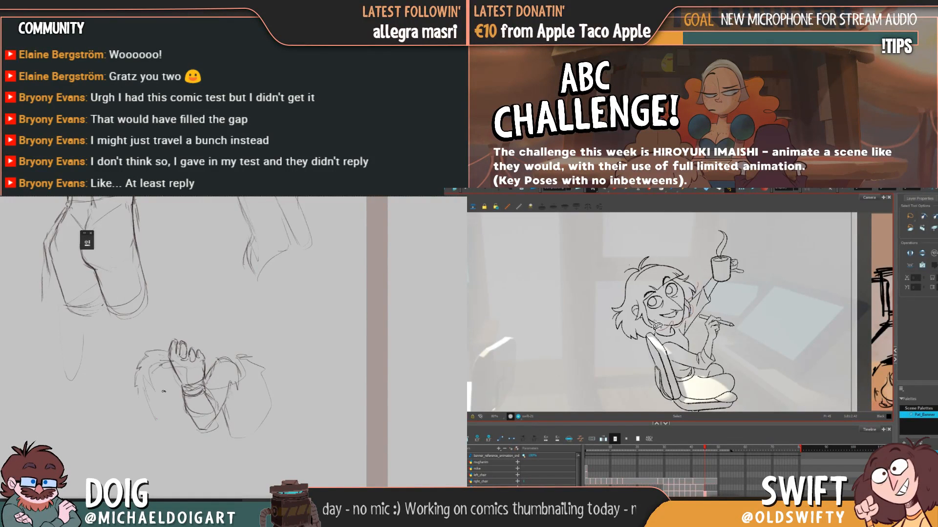
mouse_move(630, 347)
mouse_down()
mouse_move(609, 262)
mouse_move(687, 246)
mouse_move(704, 295)
mouse_up()
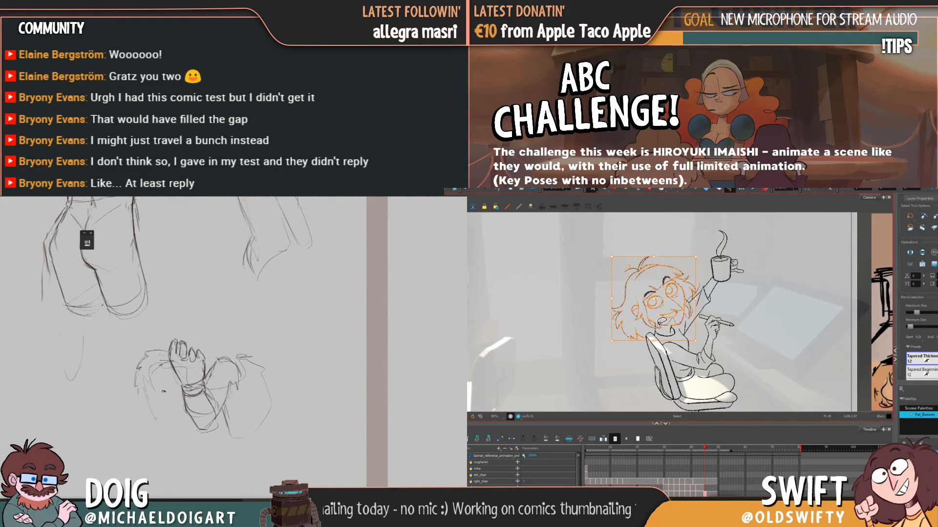
mouse_move(639, 343)
mouse_down()
mouse_move(610, 264)
mouse_move(671, 242)
mouse_up()
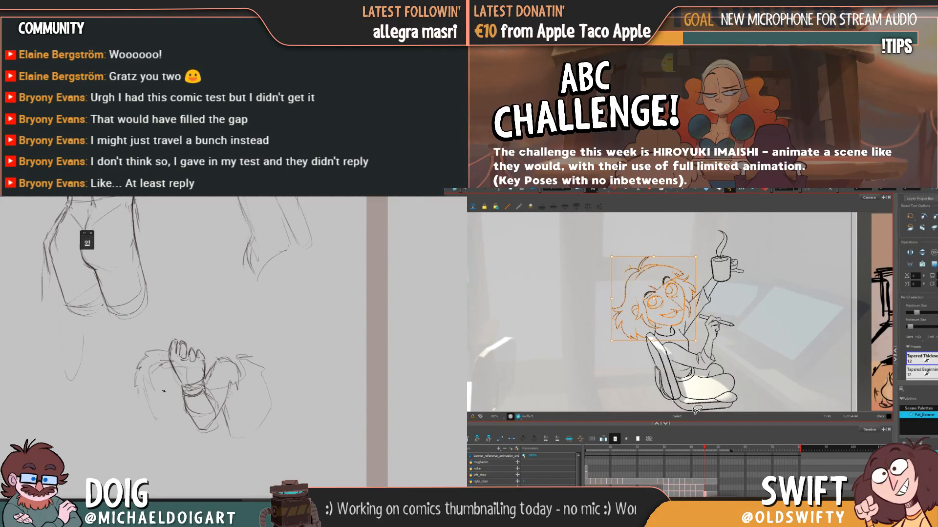
key(Delete)
click(706, 491)
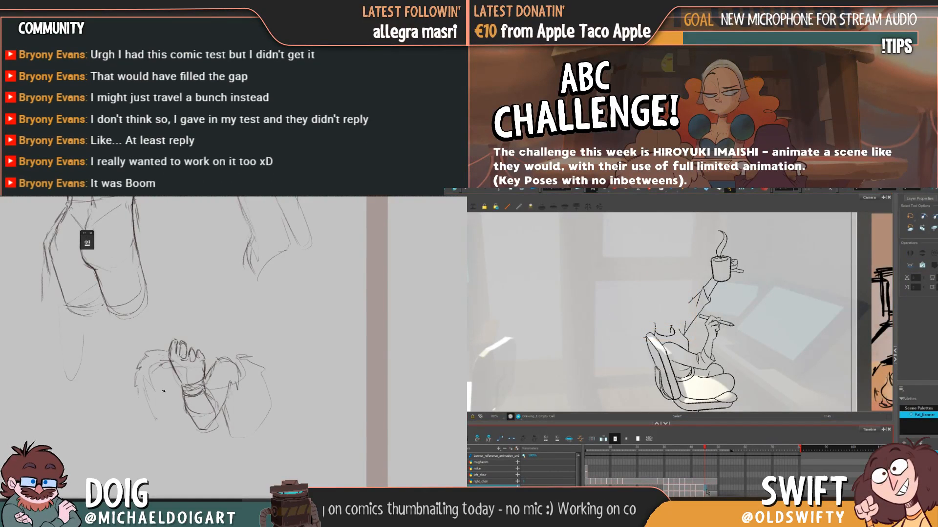
key(ctrl+z)
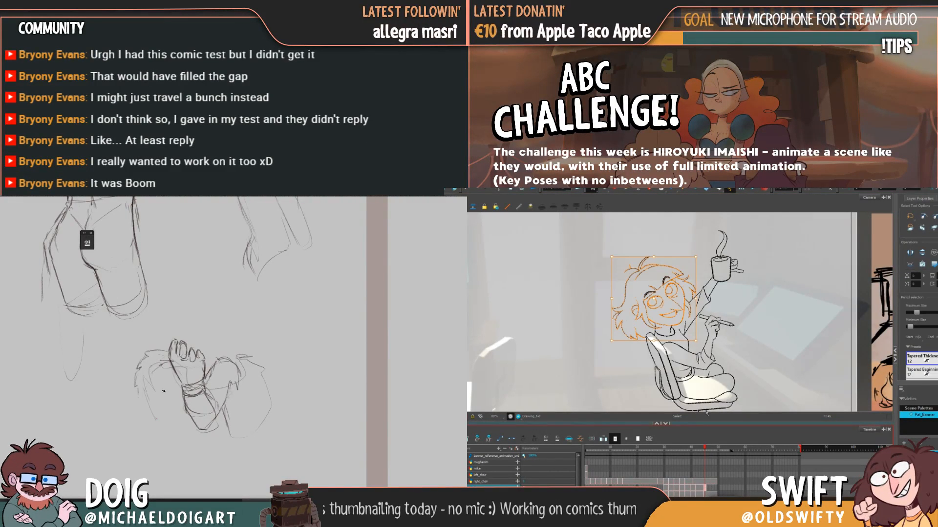
click(729, 360)
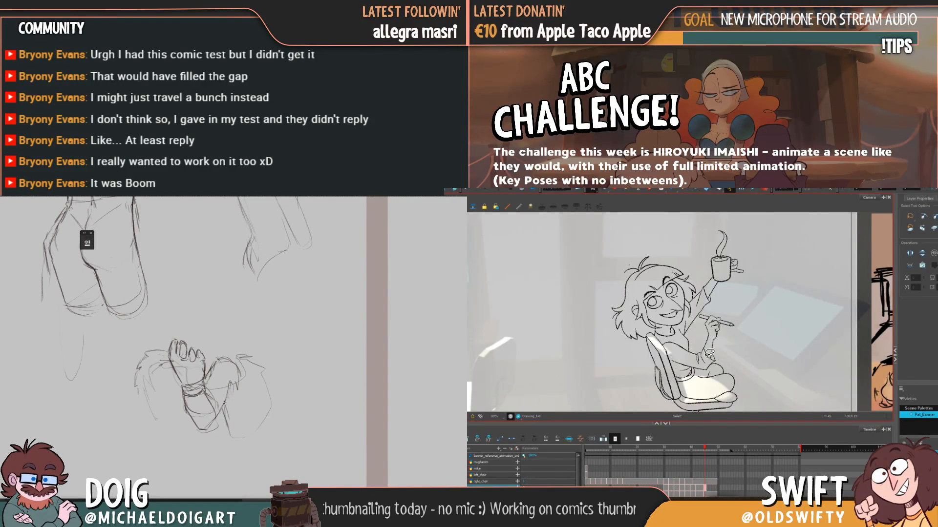
Sketch an elongated oval head above the clenched hand study
scroll(227, 408, up, 1)
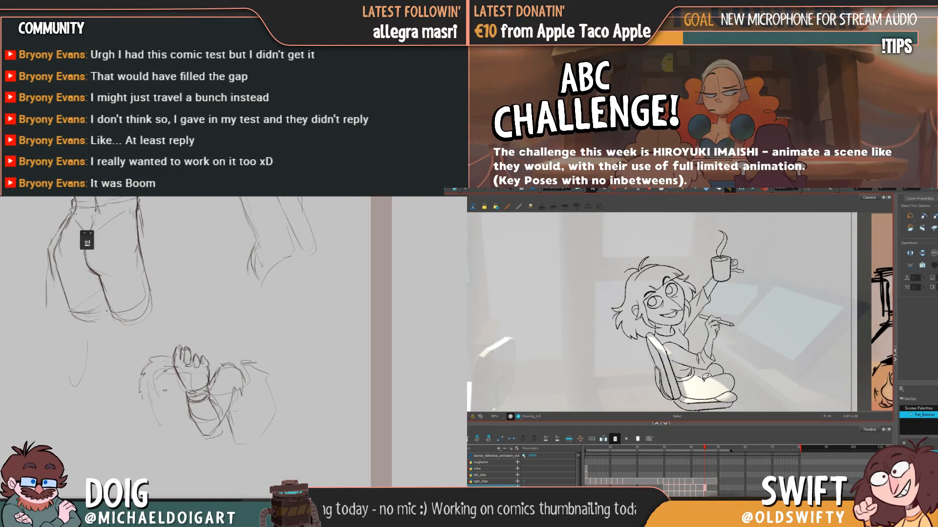
drag(167, 415, 192, 394)
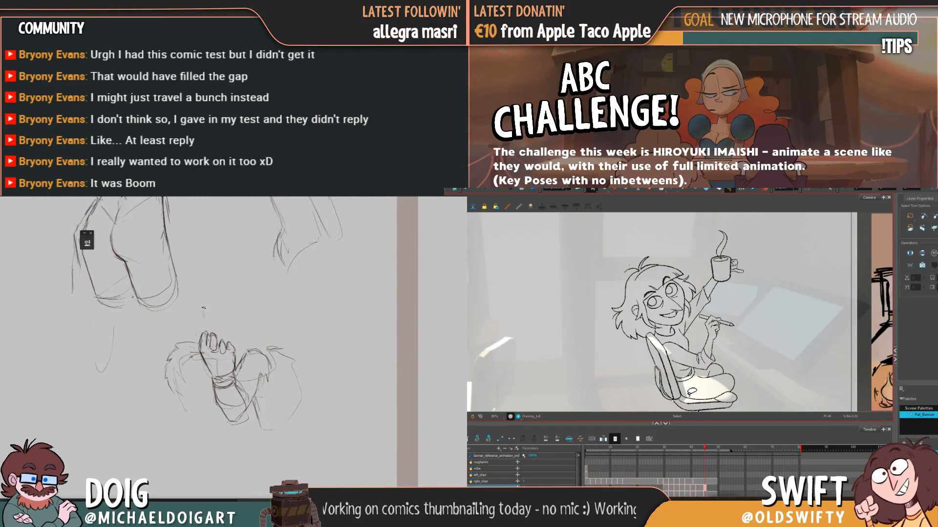
mouse_move(216, 292)
mouse_down()
mouse_move(201, 309)
mouse_move(219, 287)
mouse_move(213, 280)
mouse_move(210, 316)
mouse_move(237, 291)
mouse_up()
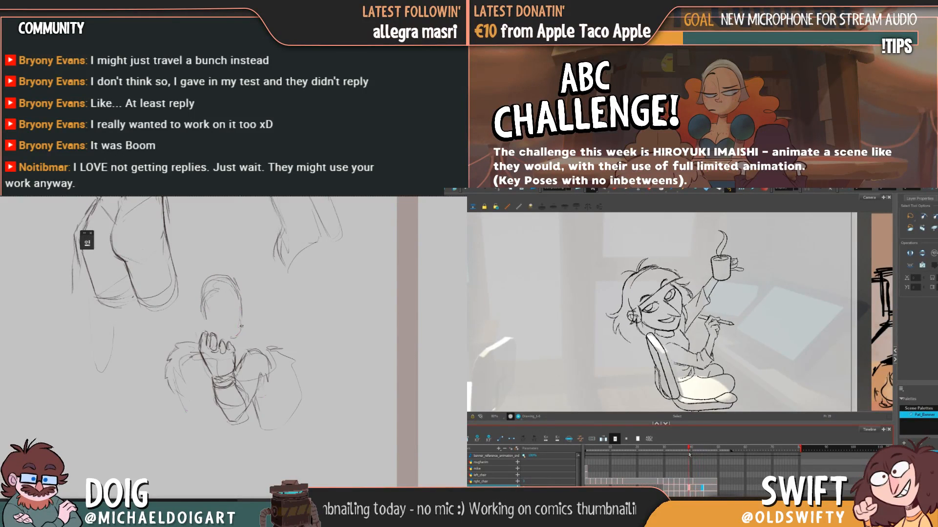
Sketch the eyes, nose and mouth on the oval head above the clenched hand
mouse_move(677, 457)
mouse_down()
mouse_move(705, 456)
mouse_move(680, 446)
mouse_up()
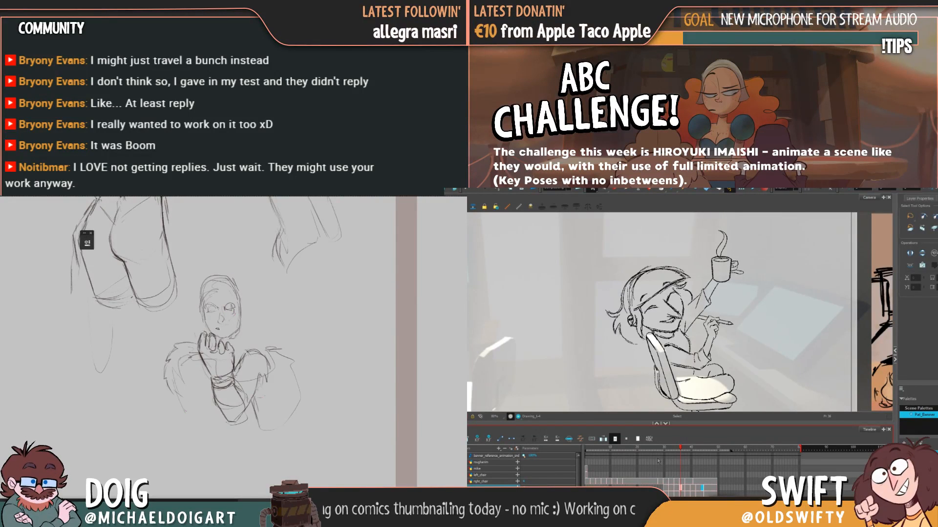
drag(224, 320, 220, 335)
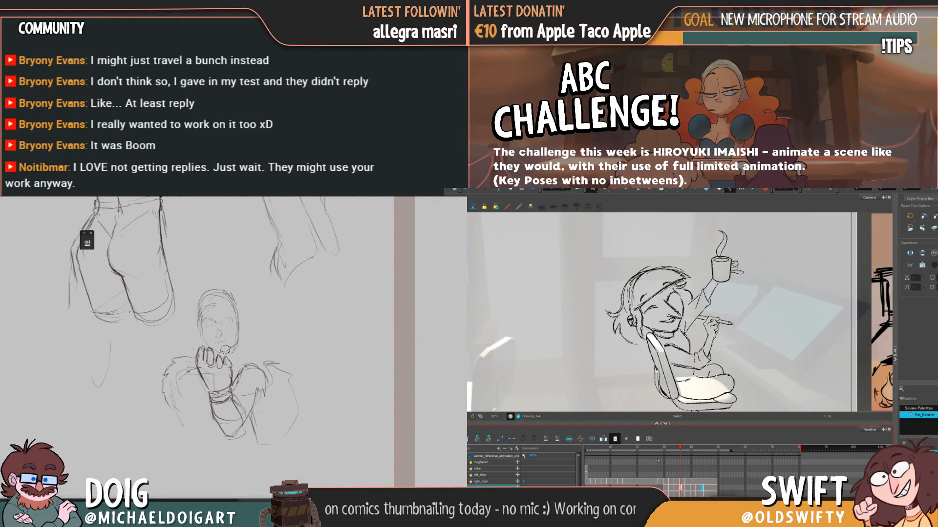
scroll(228, 312, up, 2)
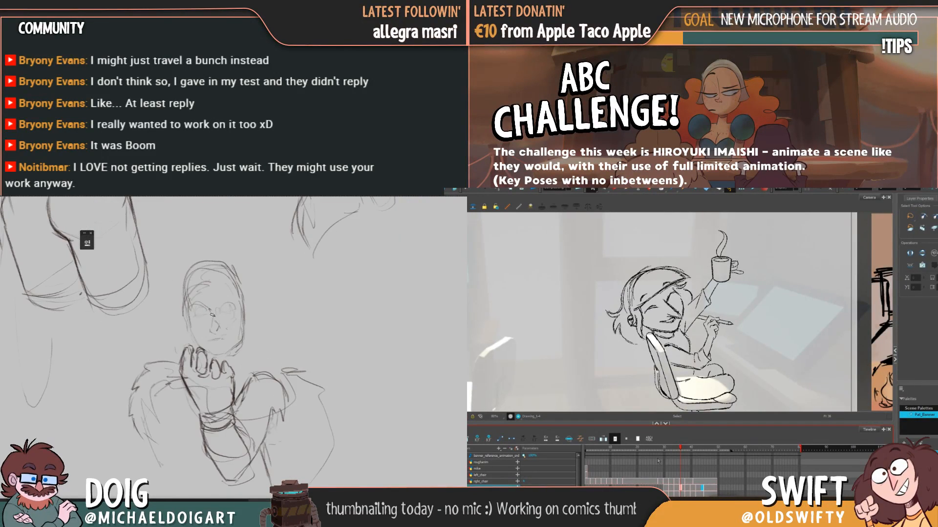
Switch to the Transform tool and nudge the head slightly right in the wide-eyed, open-mouthed smiling frame
key(shift+t)
drag(699, 259, 718, 315)
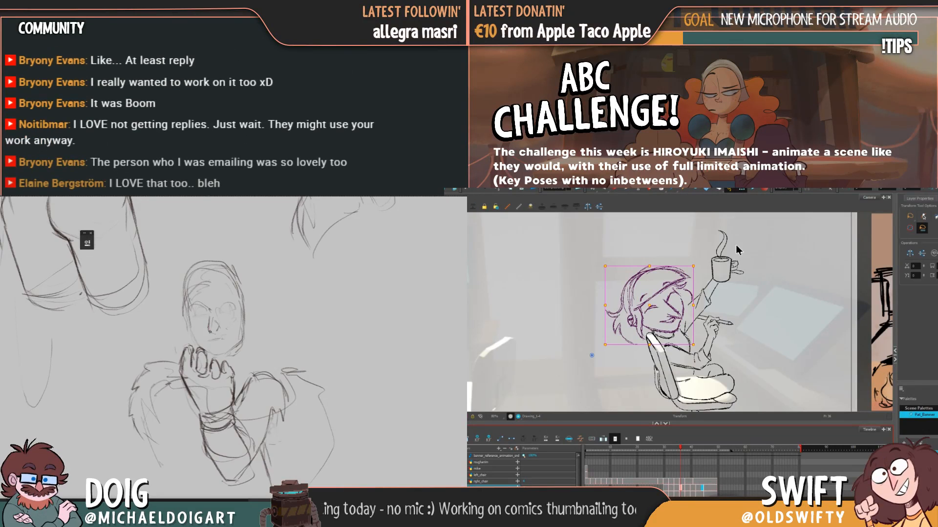
drag(680, 452, 664, 454)
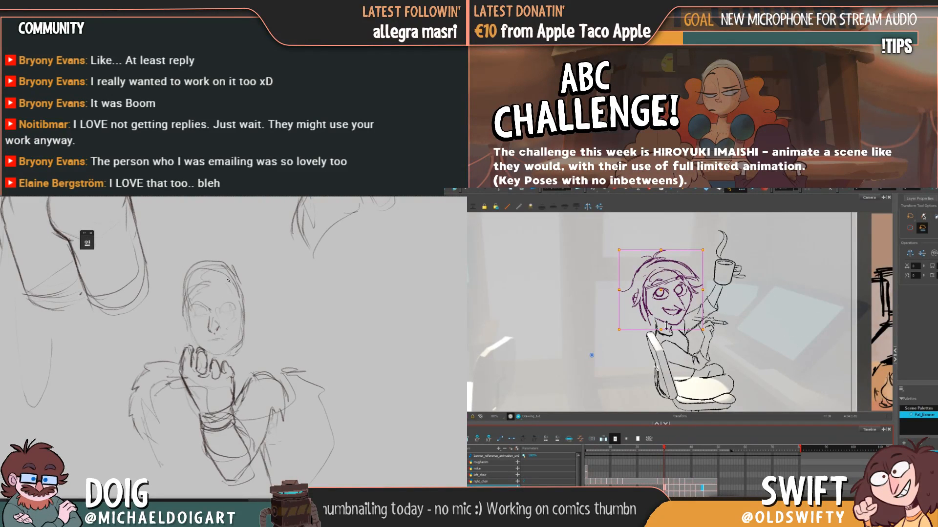
drag(682, 315, 684, 316)
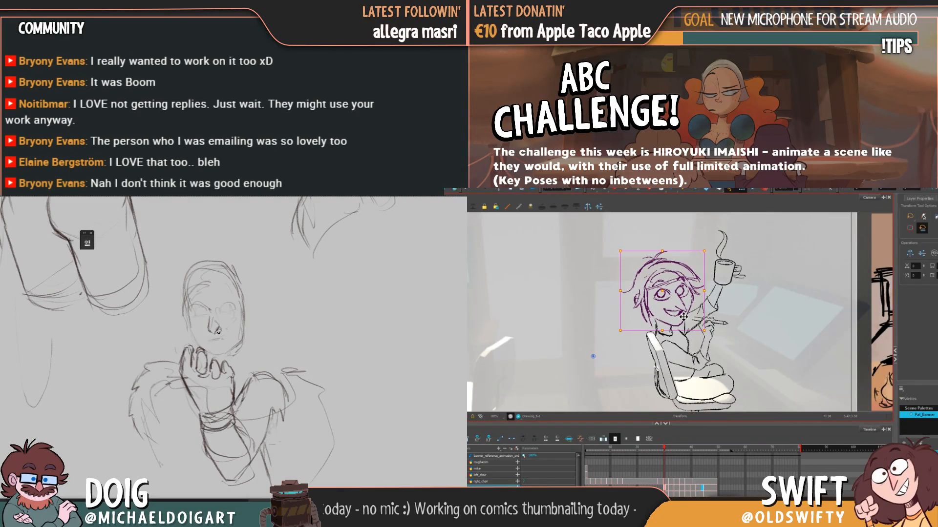
click(656, 480)
click(664, 481)
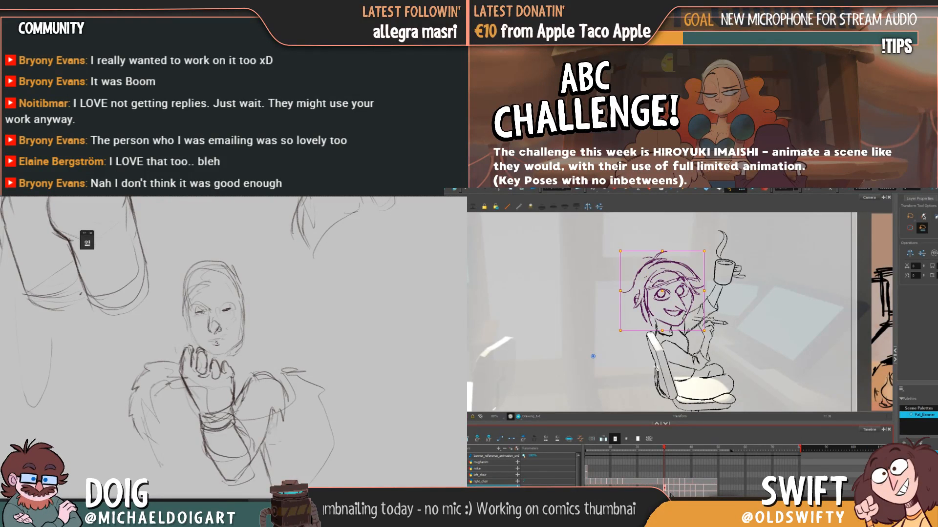
Nudge the head slightly right in the neighbouring smiling frame with the smoother, rounded hair
key(period)
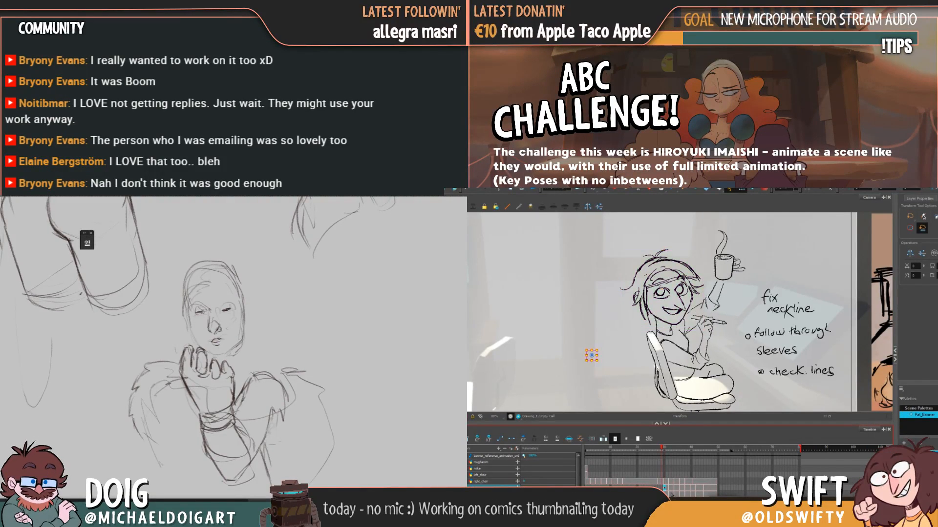
key(comma)
key(period)
key(period)
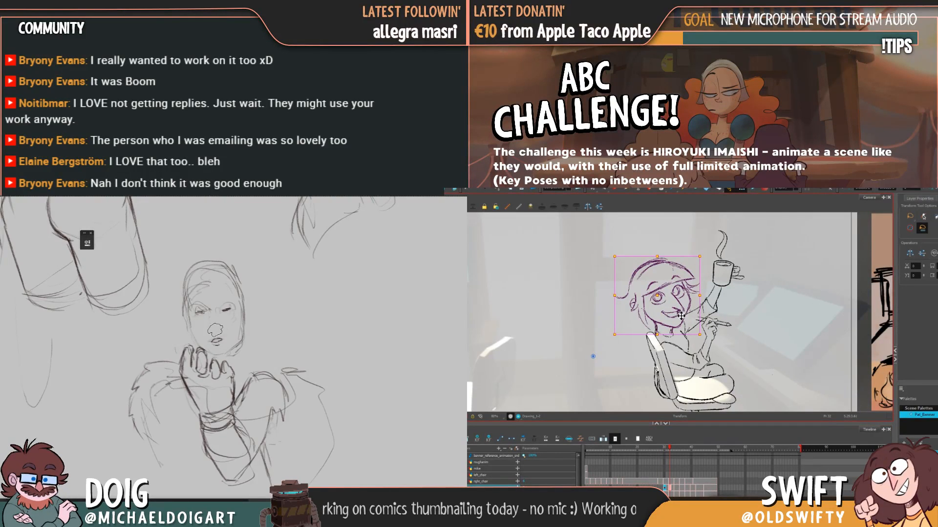
drag(681, 315, 685, 316)
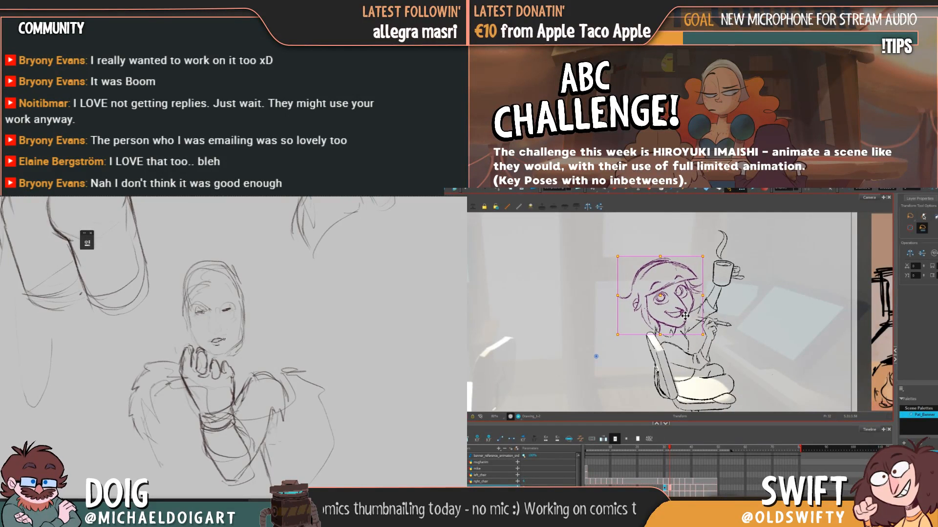
Flip back and forth through the neighbouring frames to compare the head's position
key(comma)
key(comma)
key(comma)
key(comma)
key(period)
key(period)
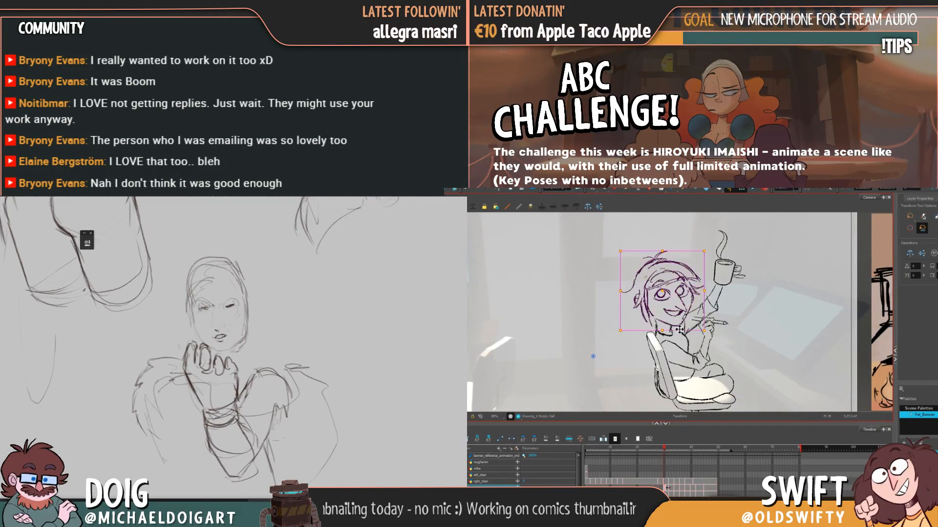
key(period)
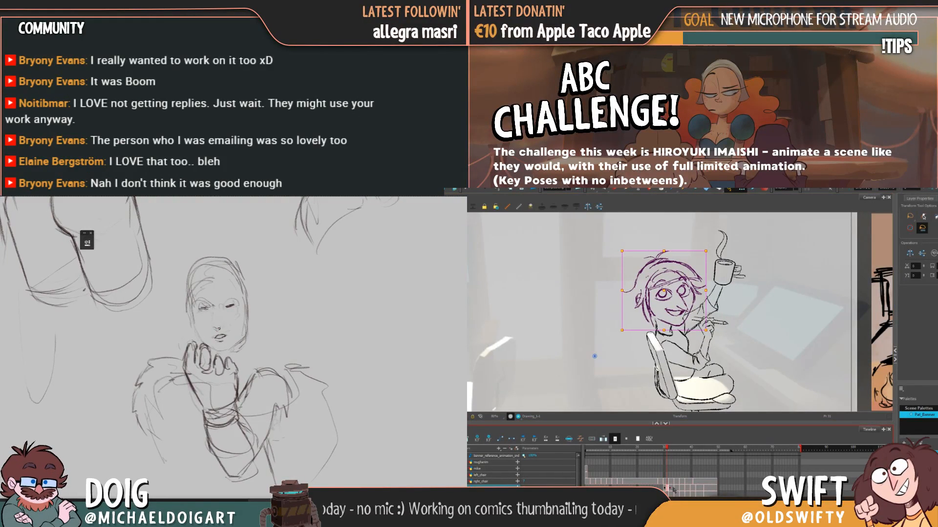
key(comma)
key(comma)
key(comma)
key(comma)
key(comma)
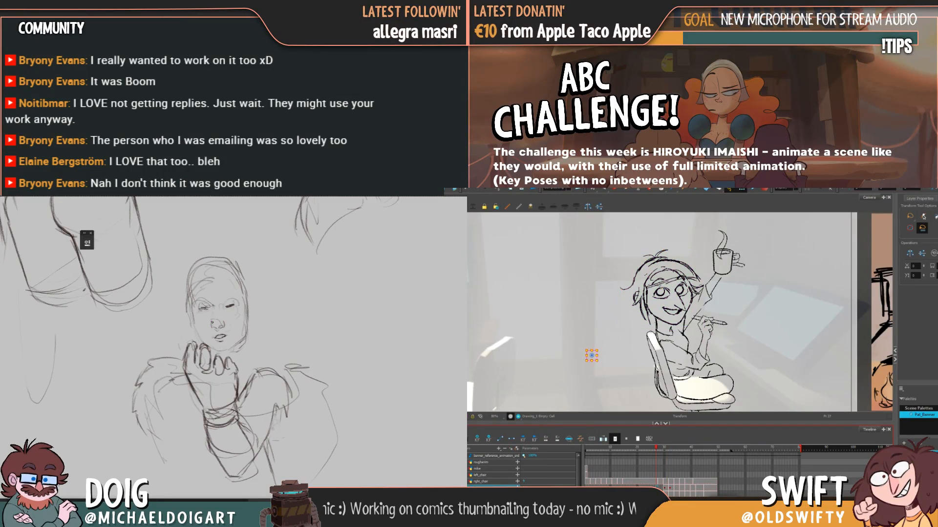
Enable Stop-Motion Keyframes in the general preferences and apply the change, while touching up the sketched head above the hand
right_click(657, 299)
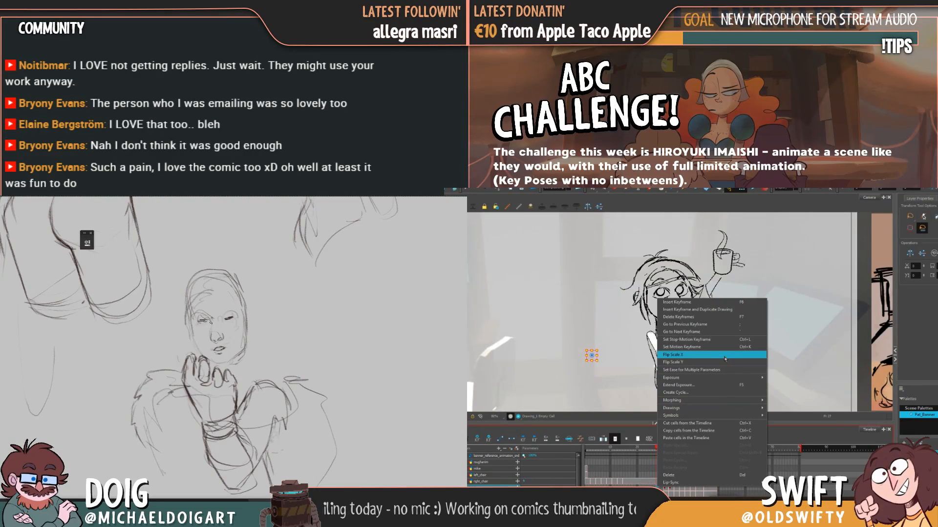
click(651, 447)
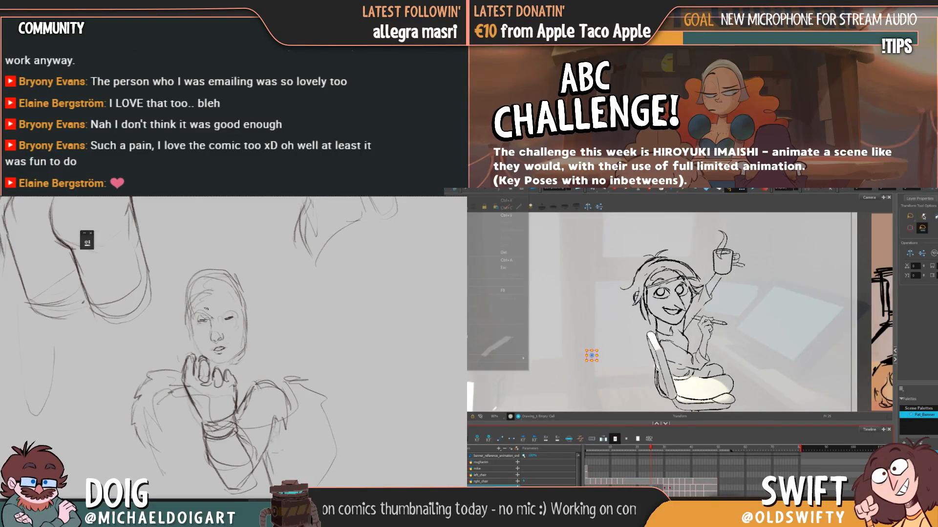
key(ctrl+0)
click(481, 181)
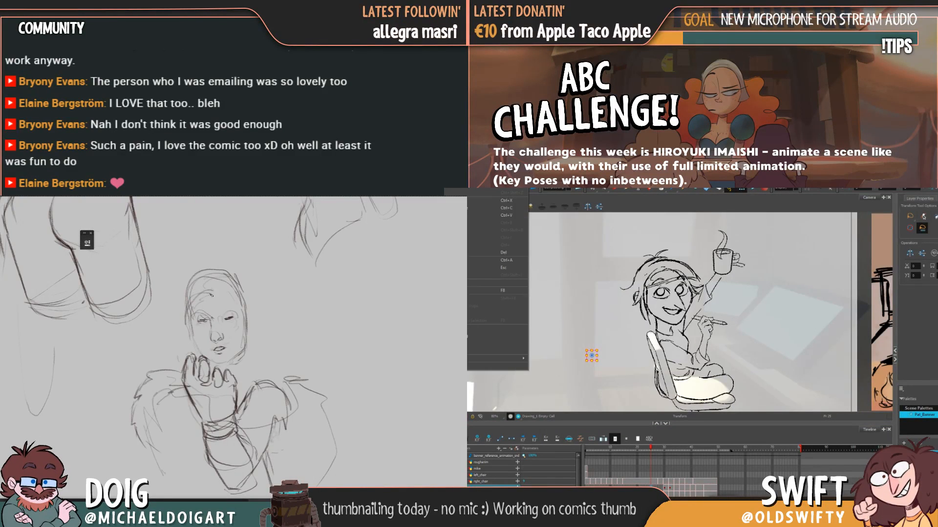
click(500, 367)
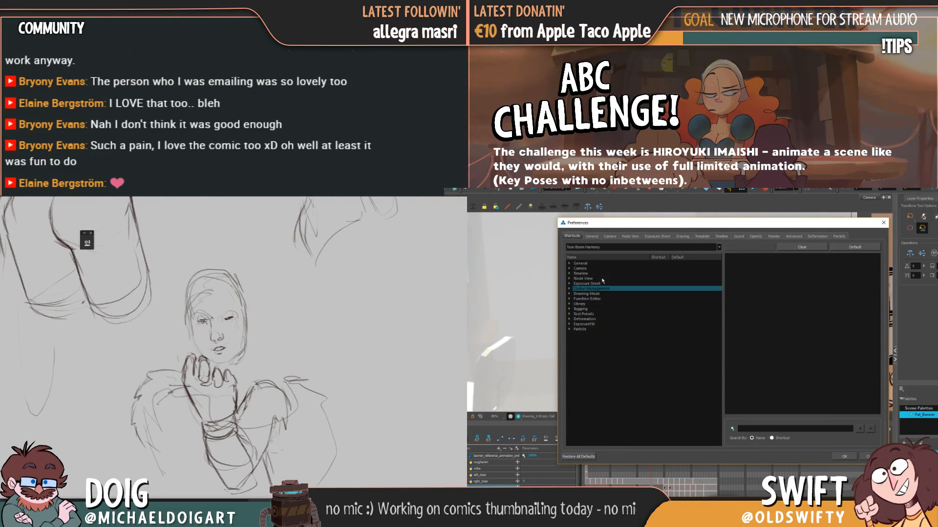
click(589, 236)
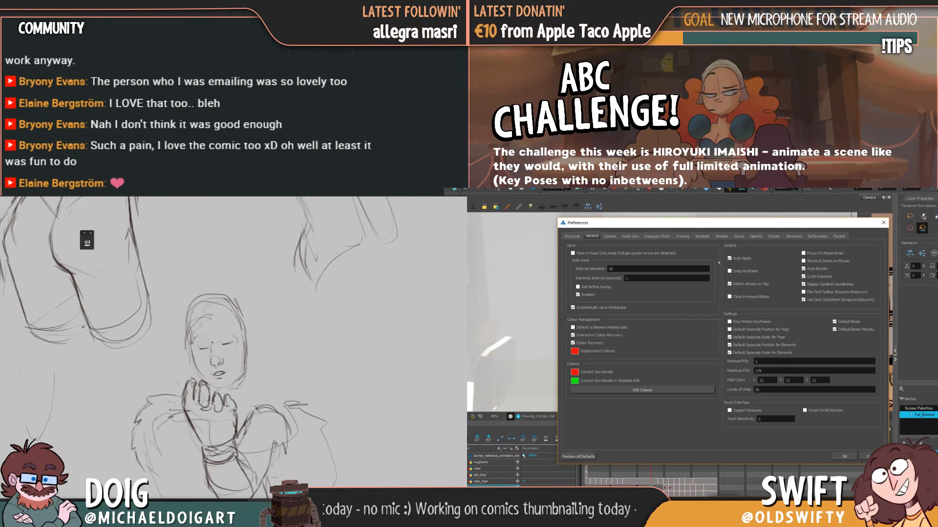
drag(692, 227, 674, 208)
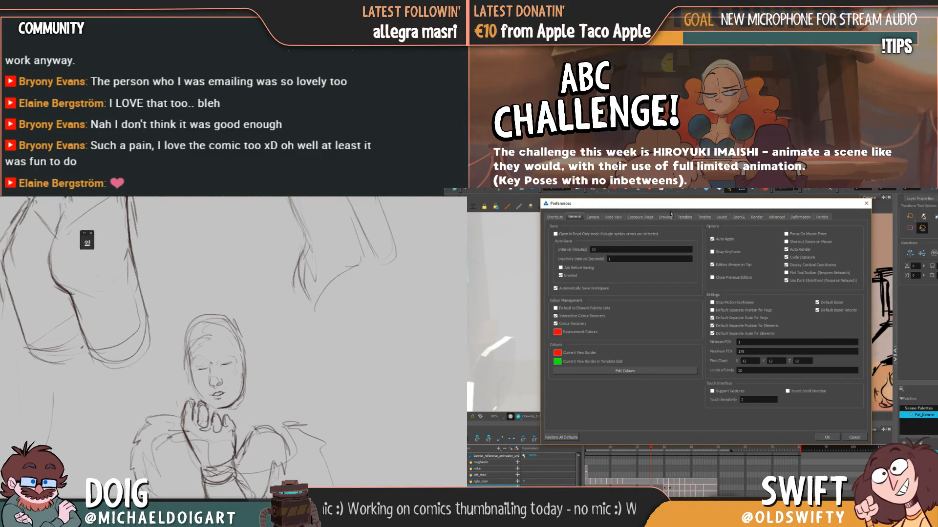
drag(670, 211, 670, 214)
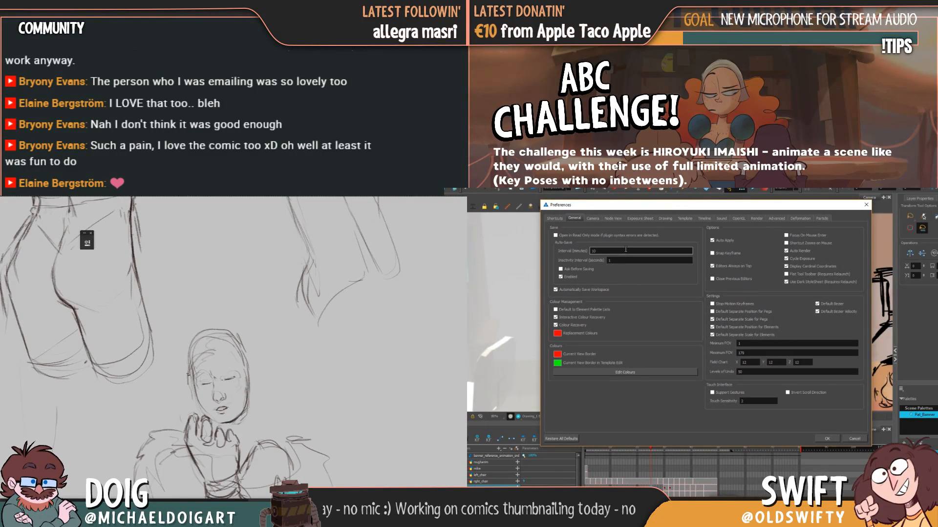
click(556, 219)
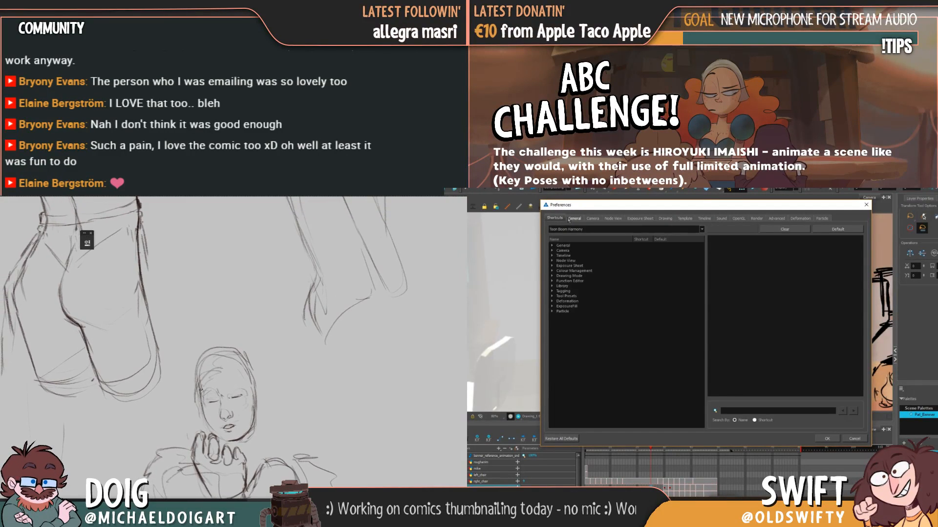
click(574, 219)
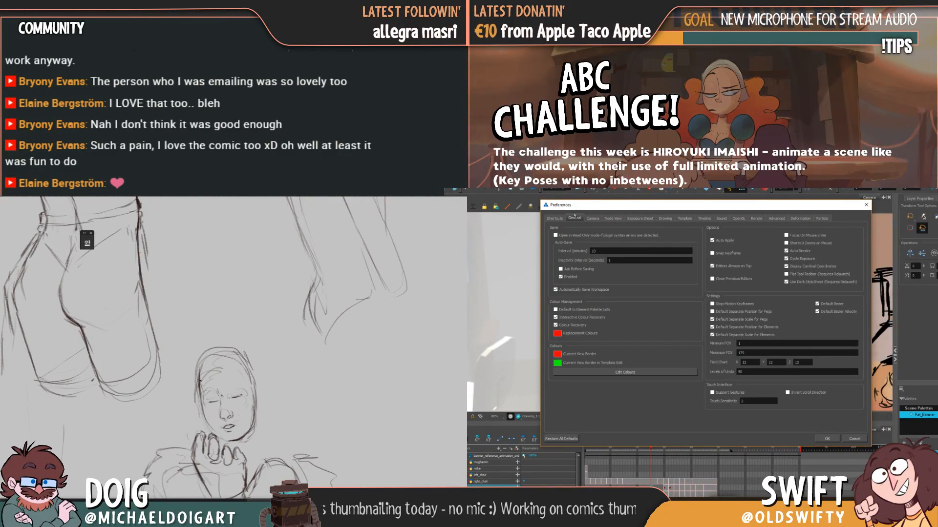
drag(200, 381, 207, 406)
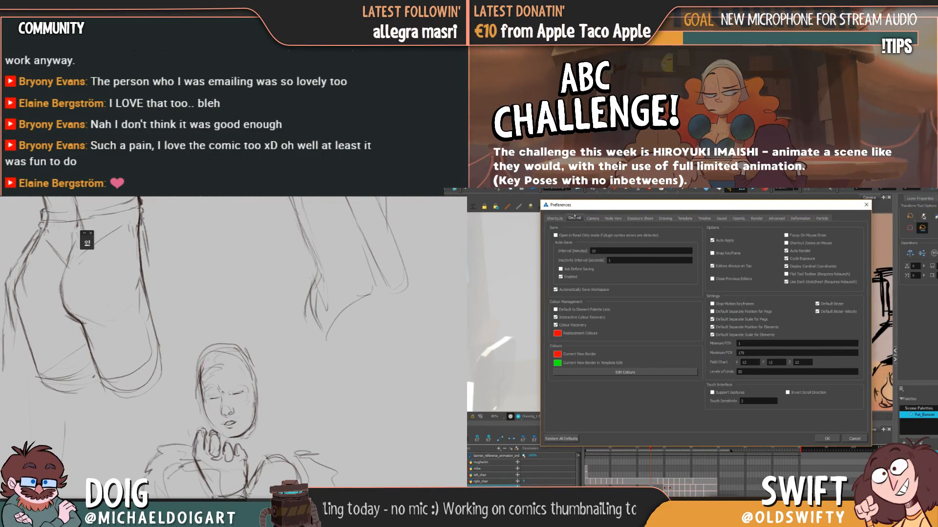
drag(239, 379, 210, 398)
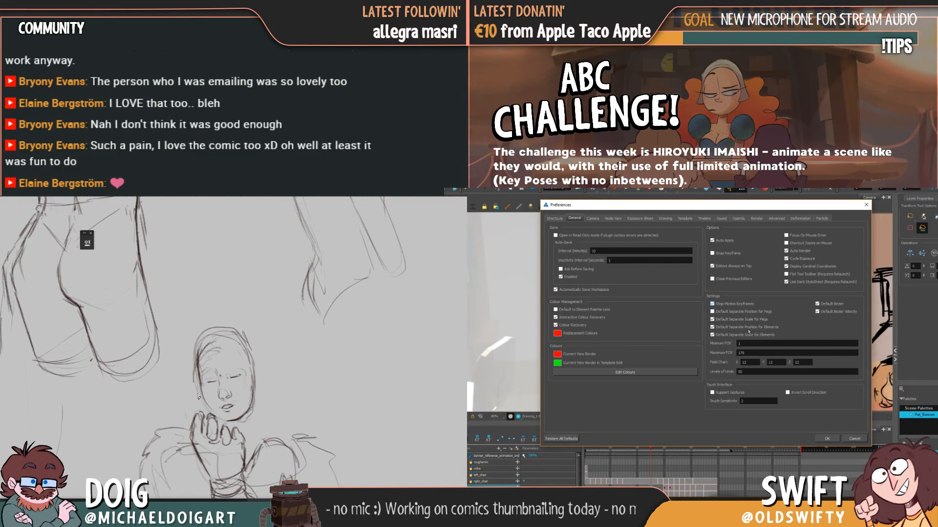
click(833, 439)
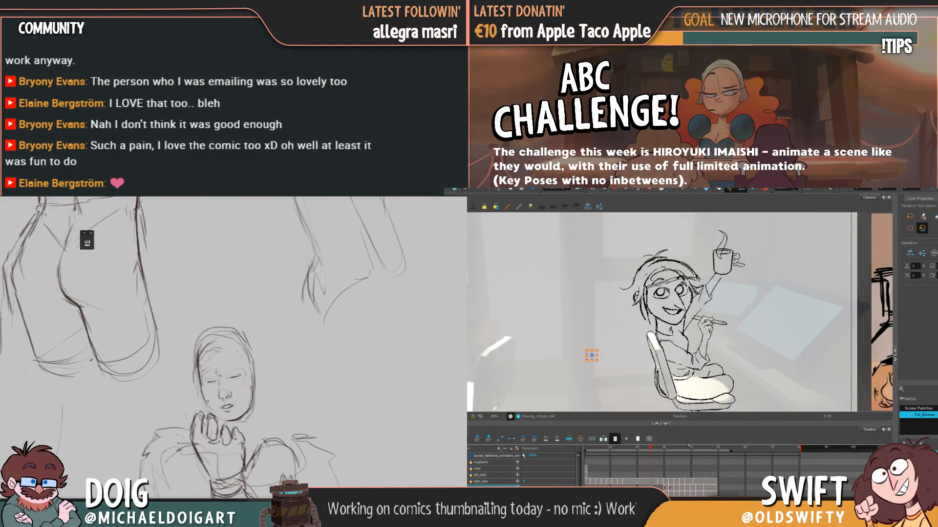
Return to the wide-eyed smiling frame and shift its head slightly left
click(659, 448)
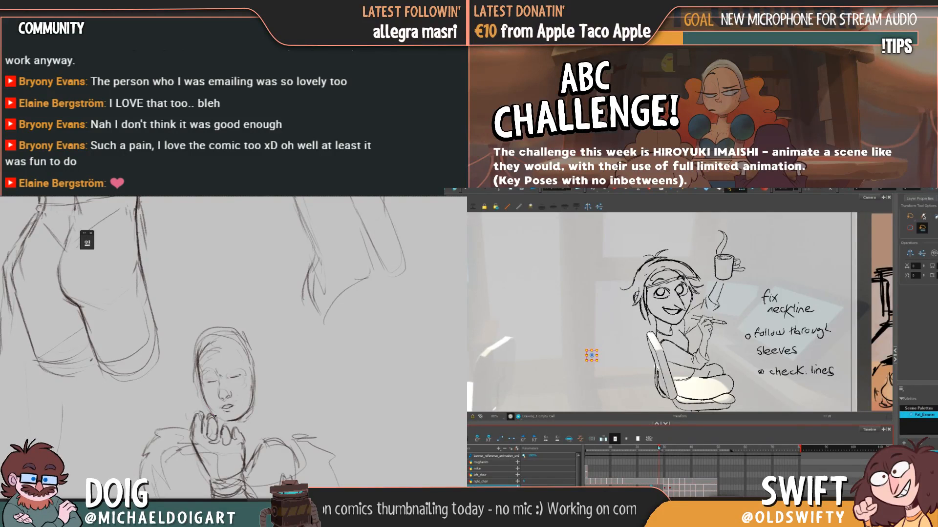
drag(658, 447, 665, 470)
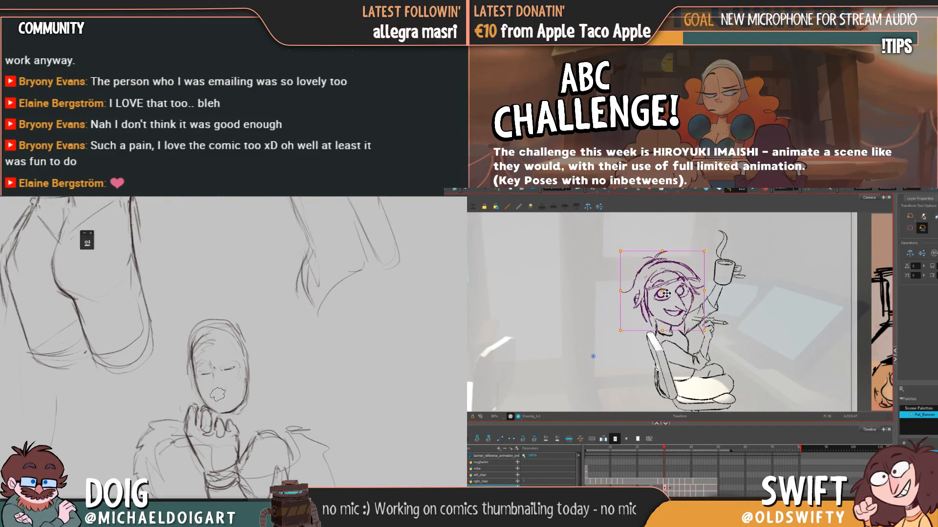
drag(666, 293, 663, 293)
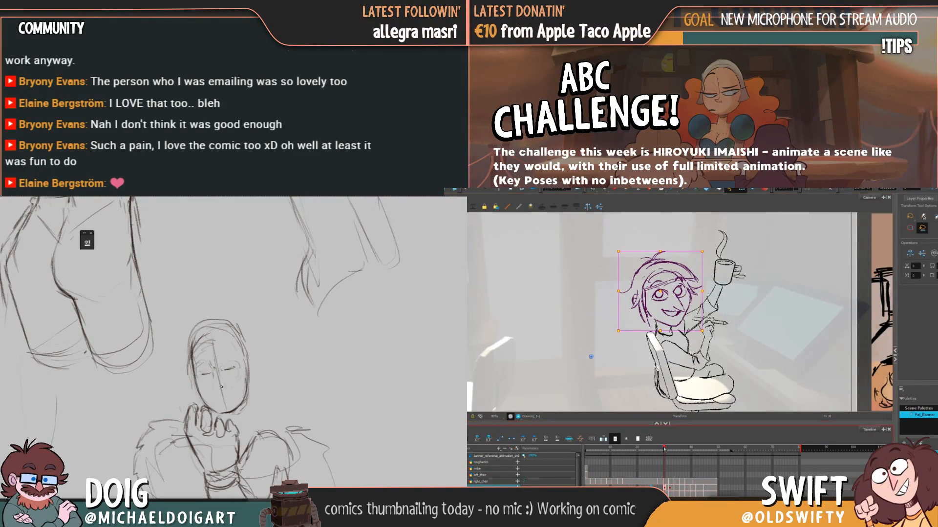
mouse_move(663, 450)
mouse_down()
mouse_move(655, 450)
mouse_move(663, 450)
mouse_up()
key(Right)
key(Right)
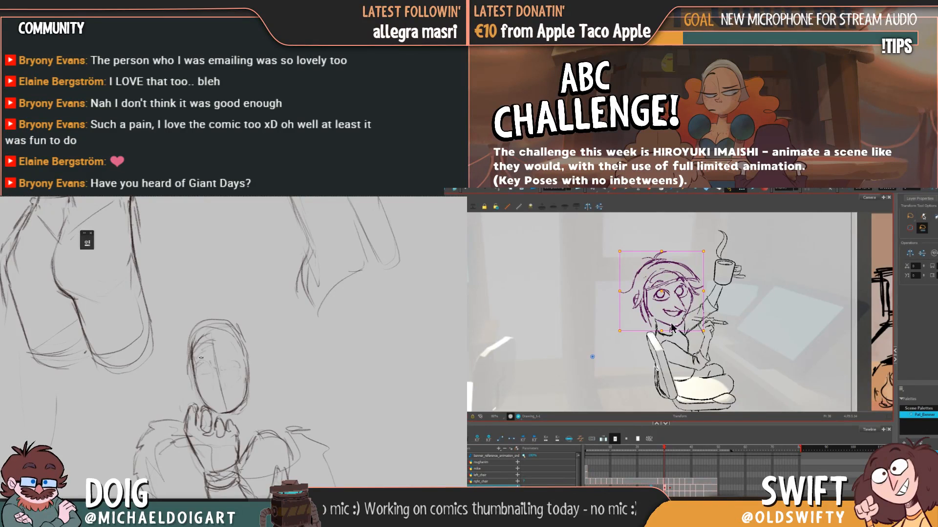
Redraw the eyes on the sketched face and fine-tune the animated head's position in the same wide-eyed frame
drag(210, 370, 207, 362)
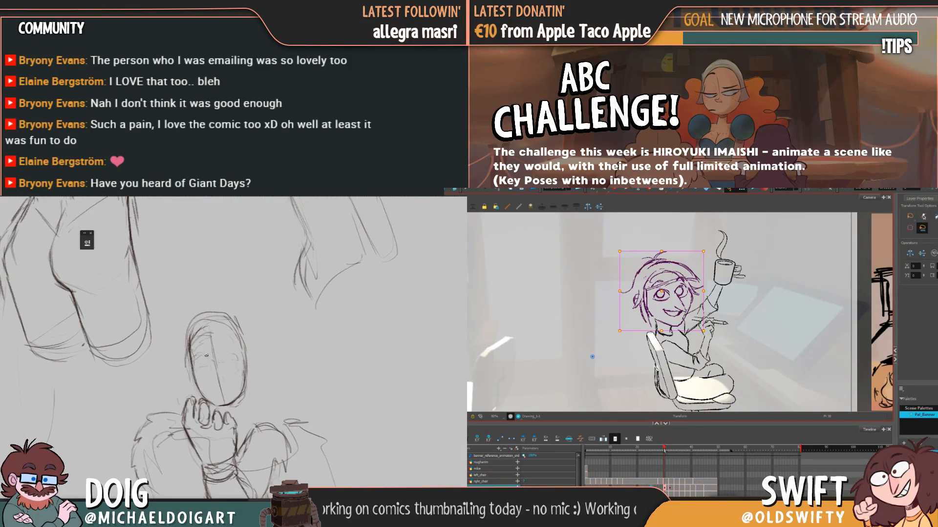
drag(664, 451, 664, 452)
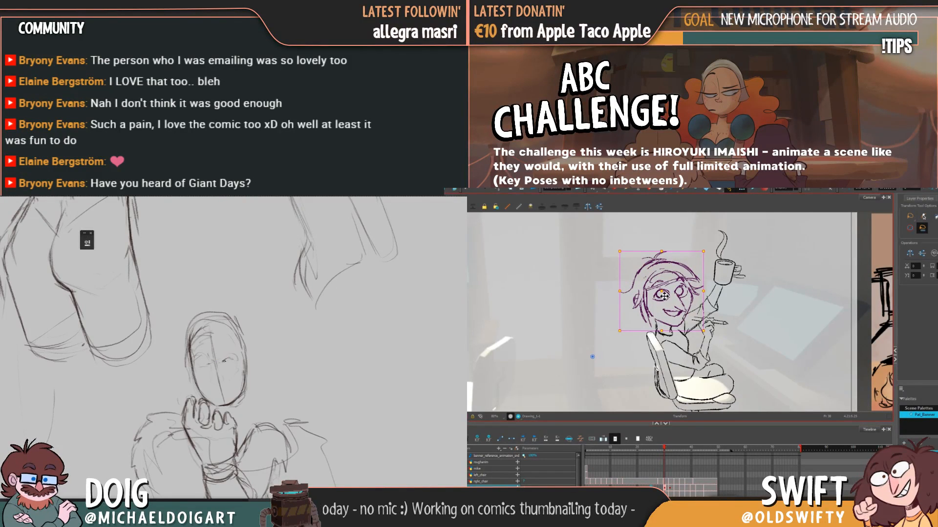
drag(664, 295, 664, 295)
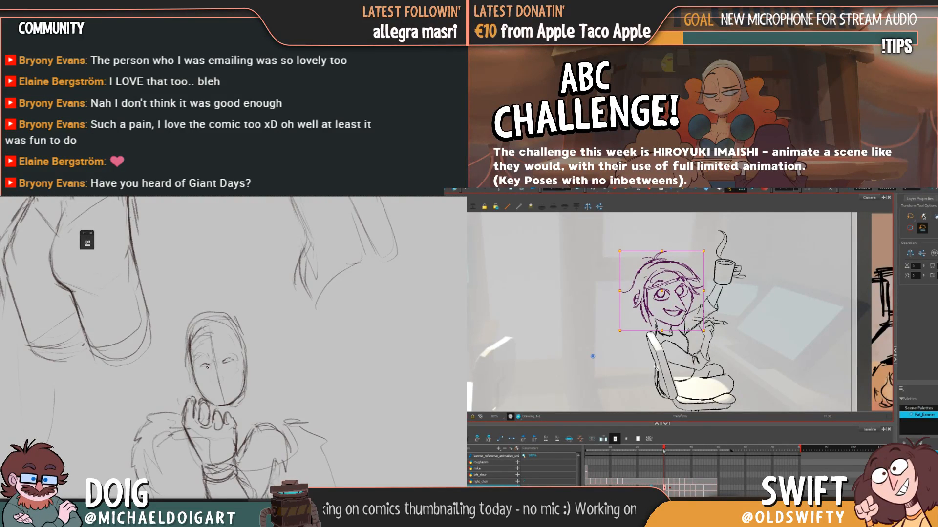
drag(663, 451, 665, 451)
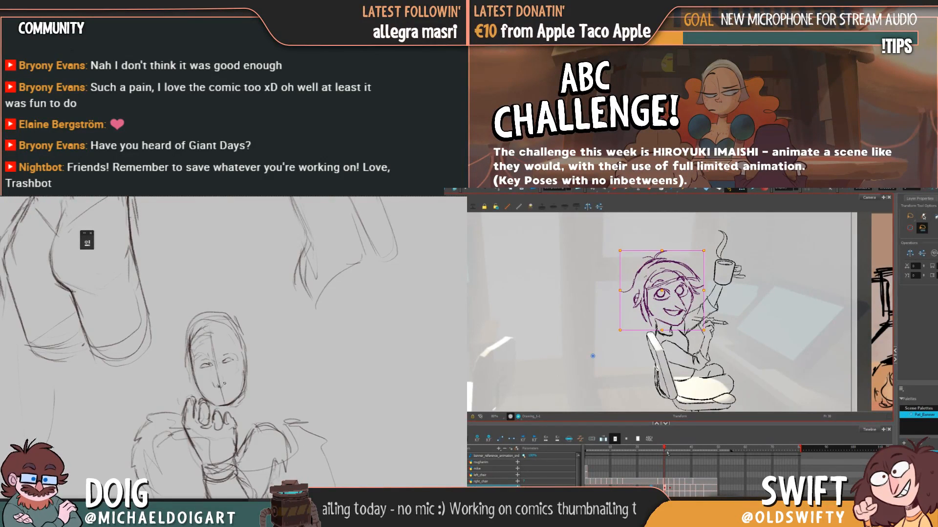
Nudge the head slightly right in the loose-haired, raised-brow smiling frame, and draw the nose on the sketched face
drag(665, 448, 701, 446)
drag(216, 382, 210, 370)
drag(701, 446, 693, 445)
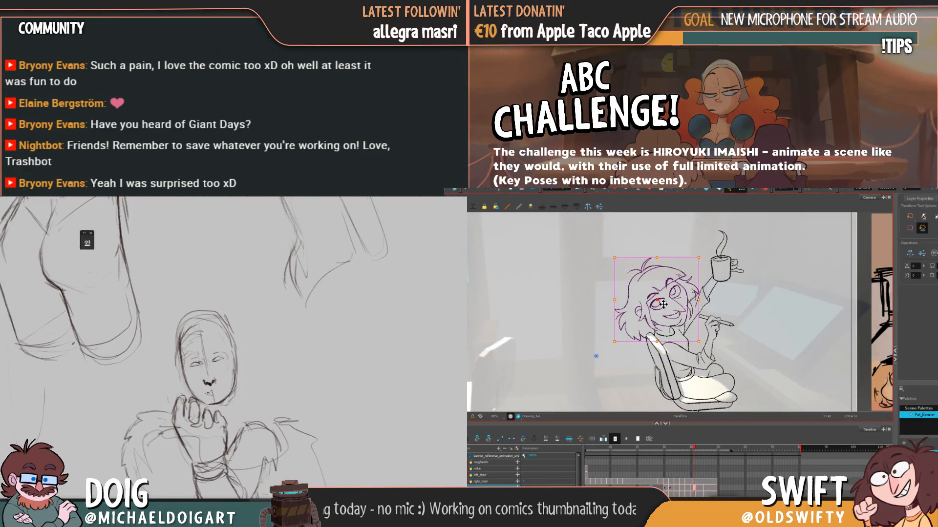
drag(663, 305, 665, 305)
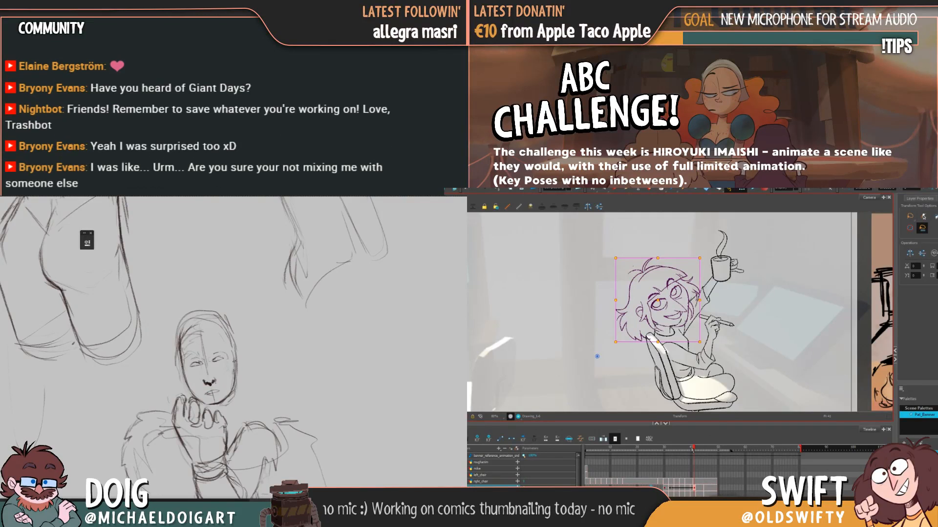
Set a stop-motion keyframe on the open-smile frame's head, and shift the nose and mouth slightly up on the sketched face
click(671, 489)
right_click(673, 488)
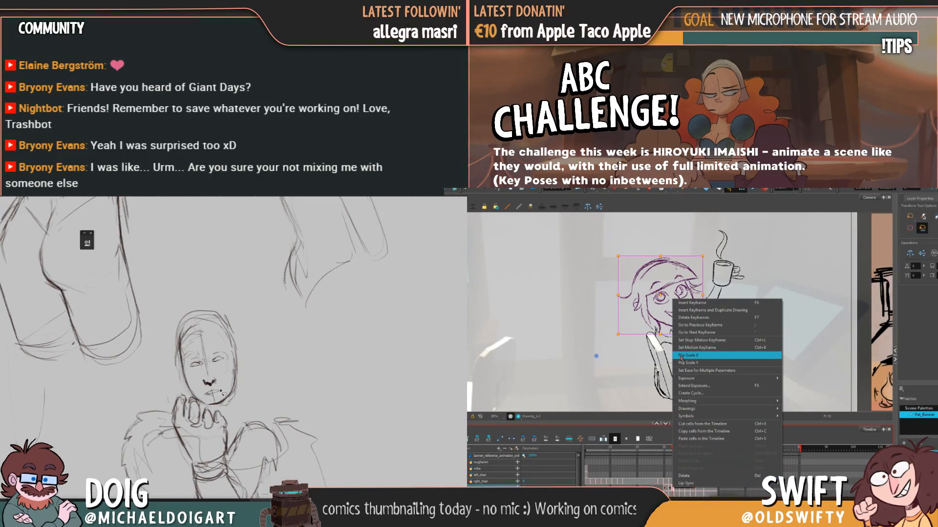
drag(209, 397, 211, 380)
click(694, 340)
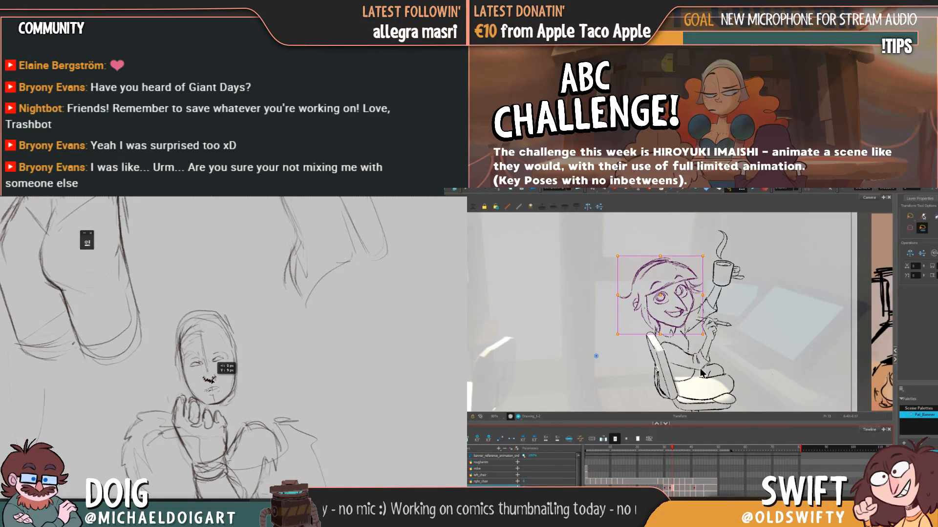
click(680, 481)
drag(682, 451, 672, 457)
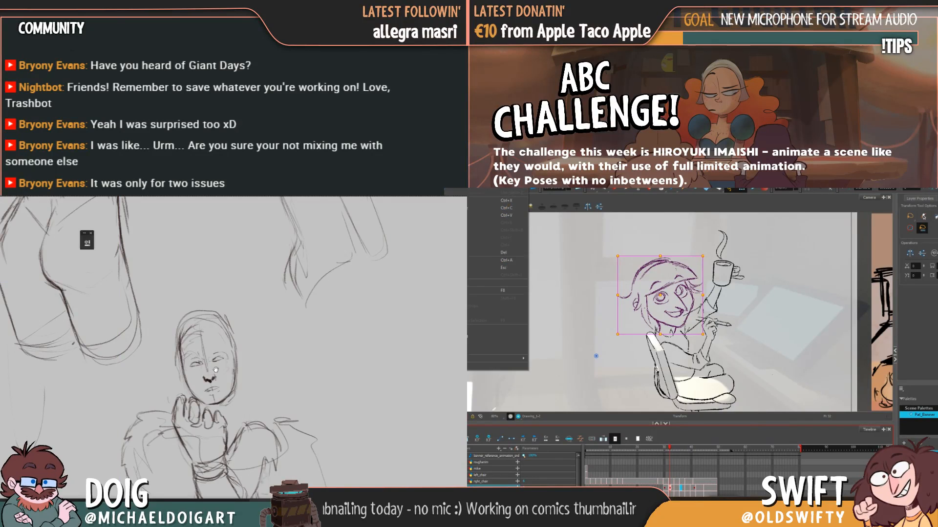
Make sure Stop-Motion Keyframes is enabled in the general preferences and apply it, while drawing the side contour of the sketched head
scroll(210, 371, up, 3)
key(ctrl+u)
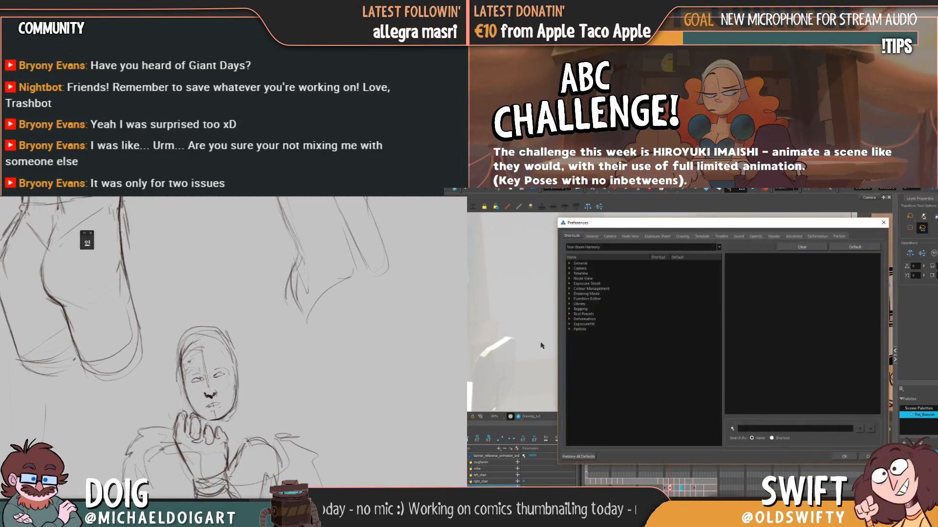
click(591, 236)
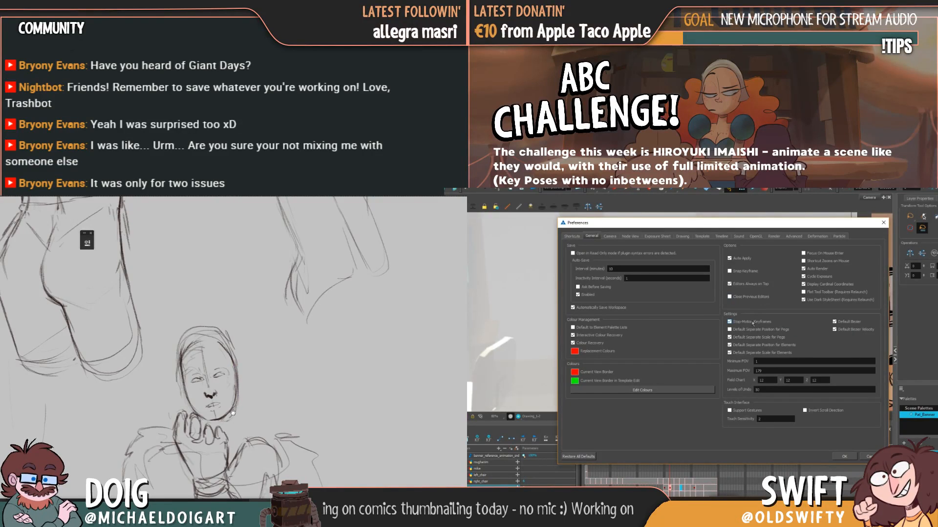
drag(233, 413, 214, 366)
scroll(215, 365, down, 2)
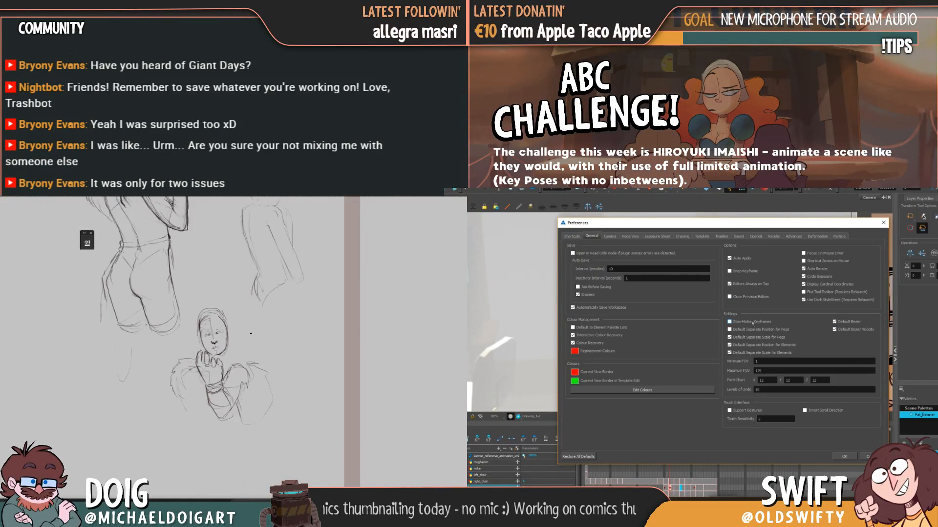
scroll(238, 336, up, 3)
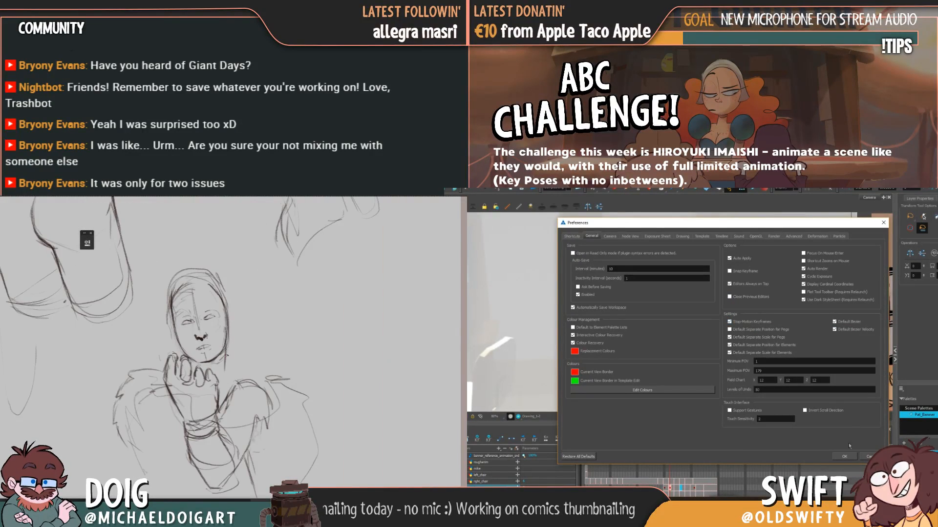
click(849, 457)
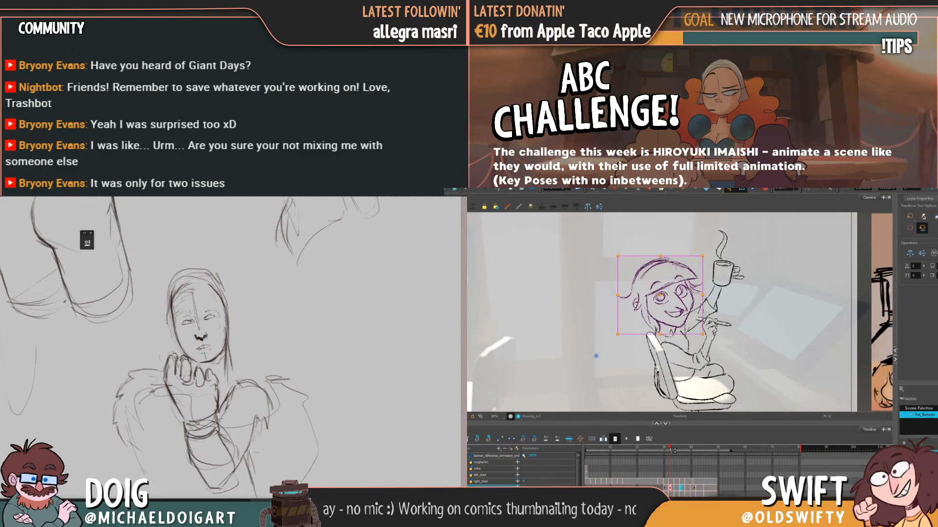
Advance to the closed-smile frame and nudge its head slightly up, checking it against the preceding frame
mouse_move(674, 451)
mouse_down()
mouse_move(661, 451)
mouse_move(677, 451)
mouse_up()
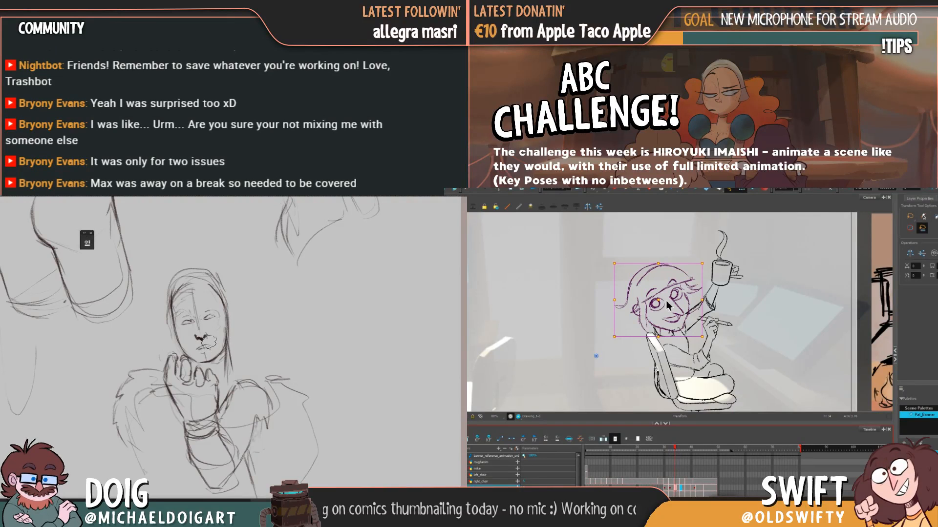
drag(663, 306, 662, 302)
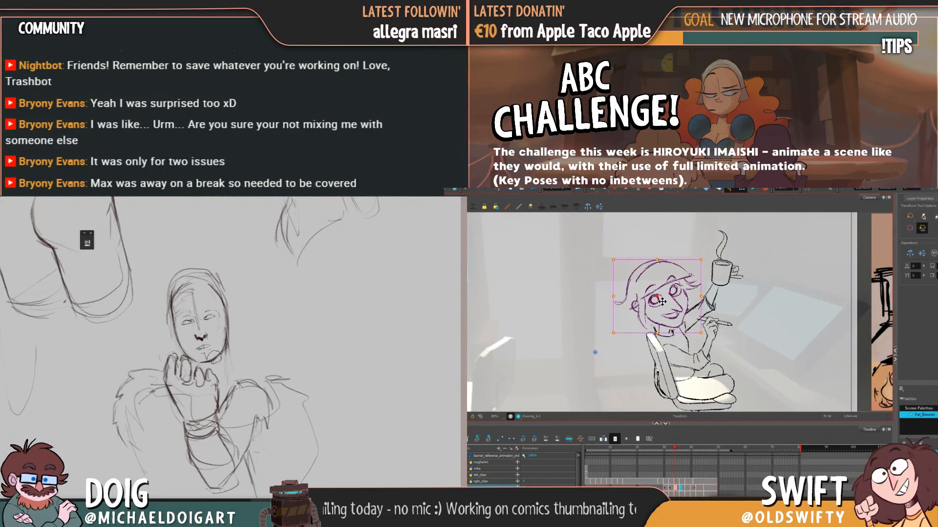
click(673, 448)
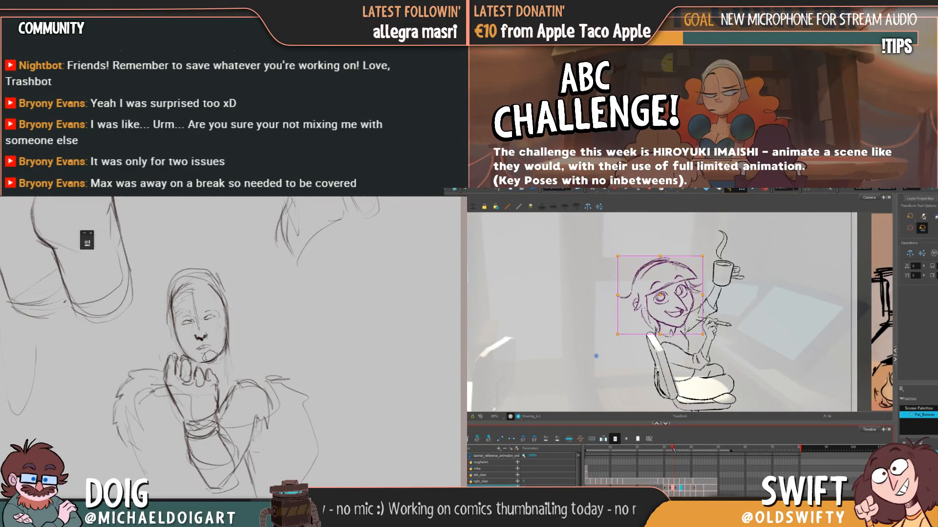
Nudge the head slightly left and down in the preceding open-smile frame, and compare it with the closed-smile frame
drag(669, 451, 670, 450)
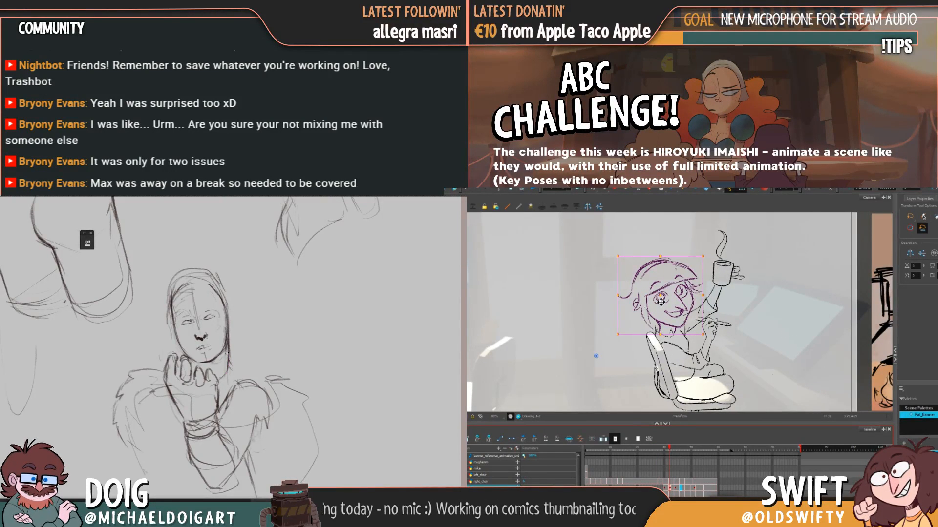
drag(660, 302, 658, 304)
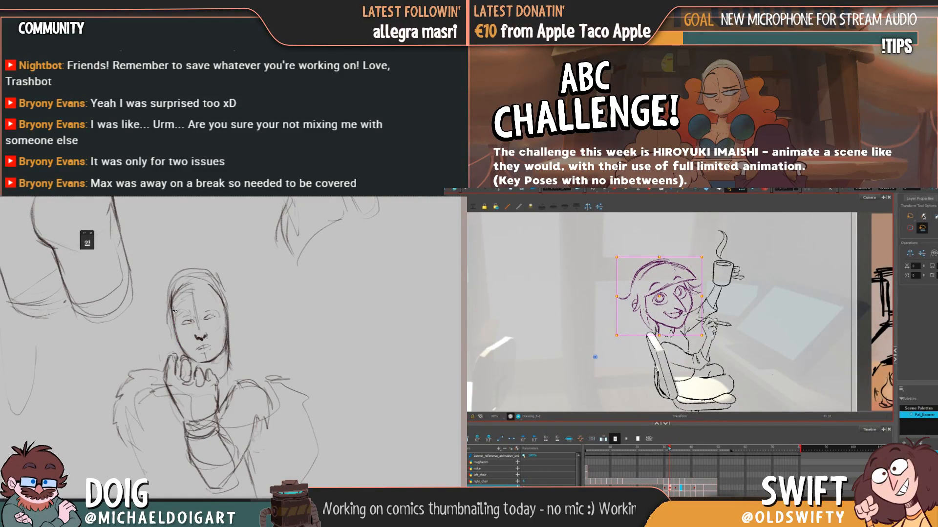
drag(669, 448, 670, 449)
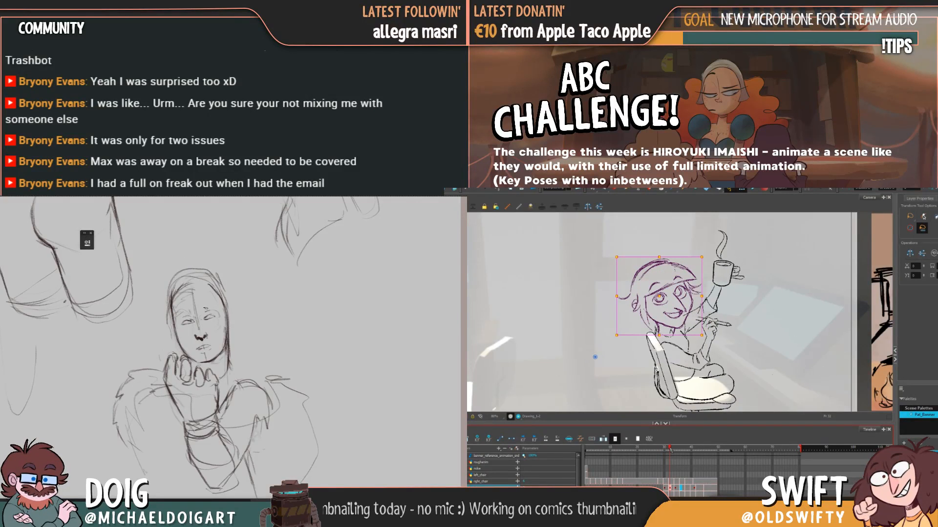
click(662, 301)
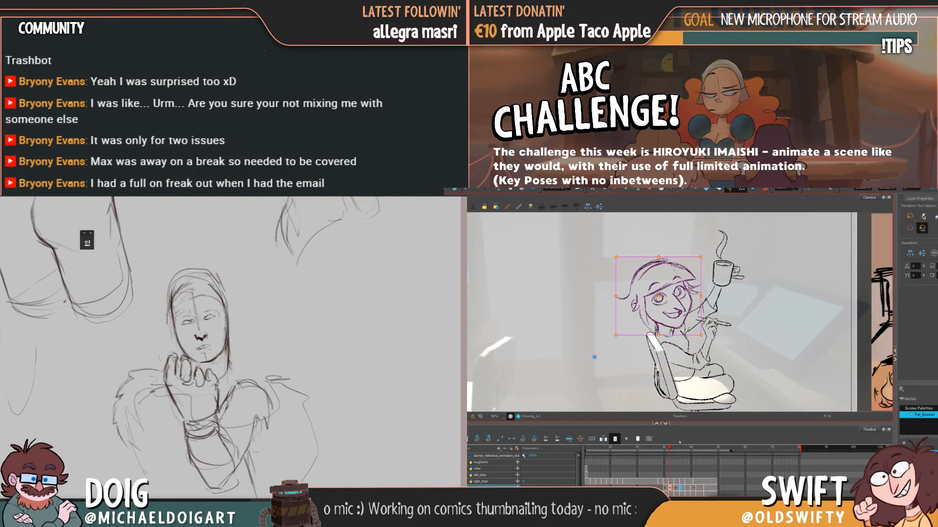
drag(669, 449, 675, 448)
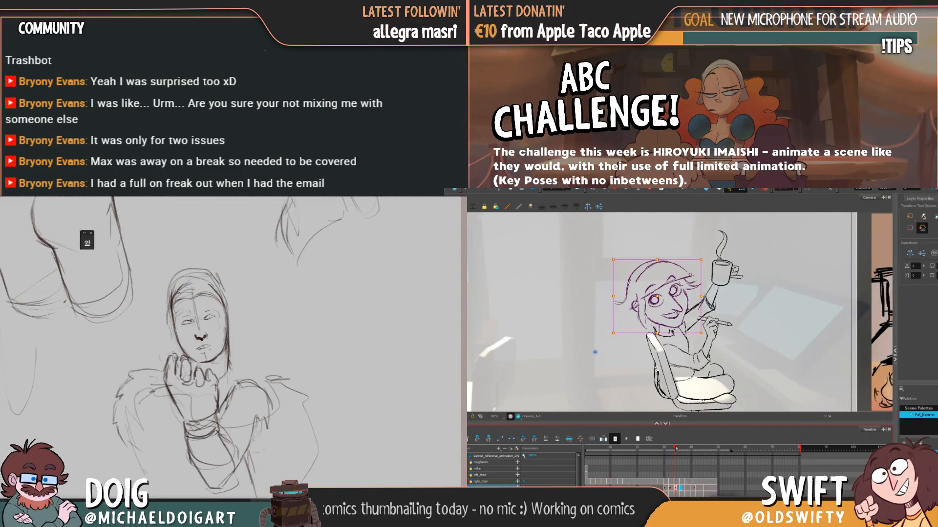
Hatch in dark hair across the forehead and down one side of the sketched head
mouse_move(186, 284)
mouse_down()
mouse_move(188, 299)
mouse_move(210, 298)
mouse_up()
drag(213, 284, 220, 299)
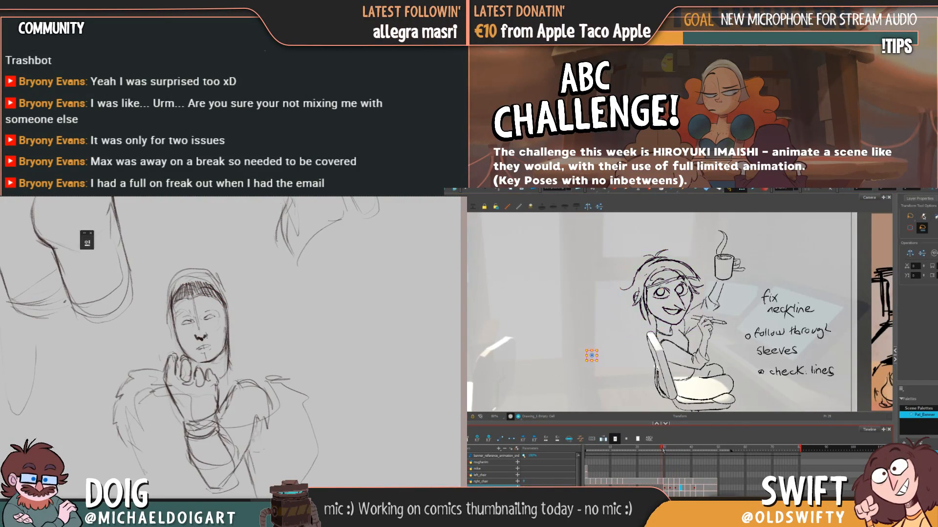
drag(171, 301, 166, 316)
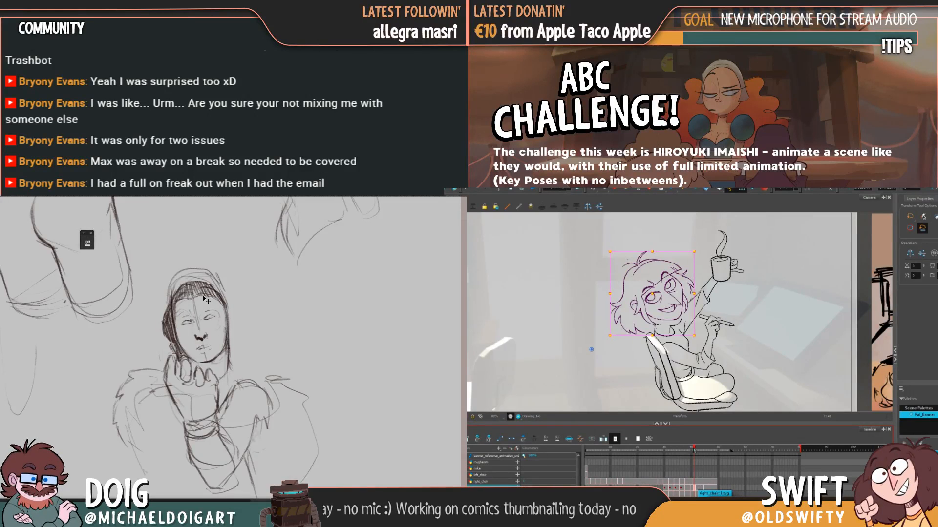
Nudge the head slightly right in the loose-haired smiling frame, and add strokes along the side of the sketched face
scroll(204, 299, down, 2)
scroll(205, 332, up, 2)
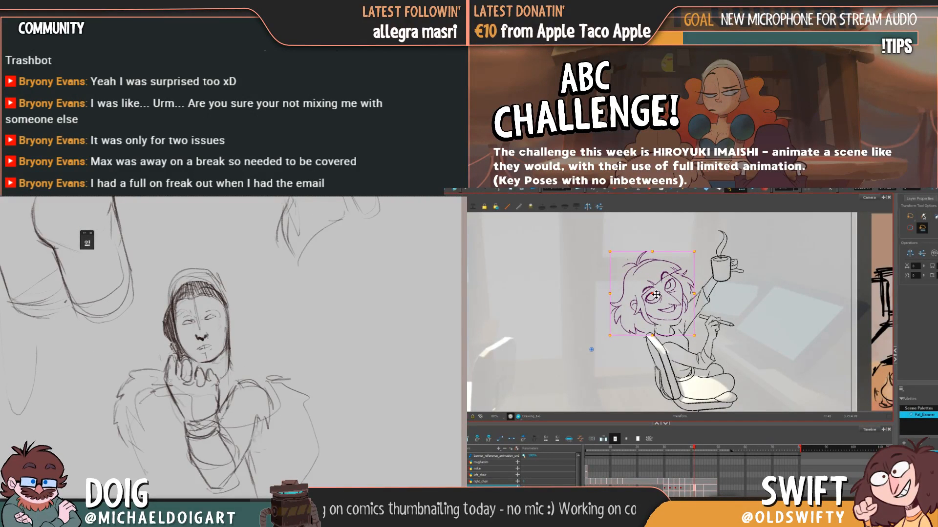
drag(656, 295, 657, 295)
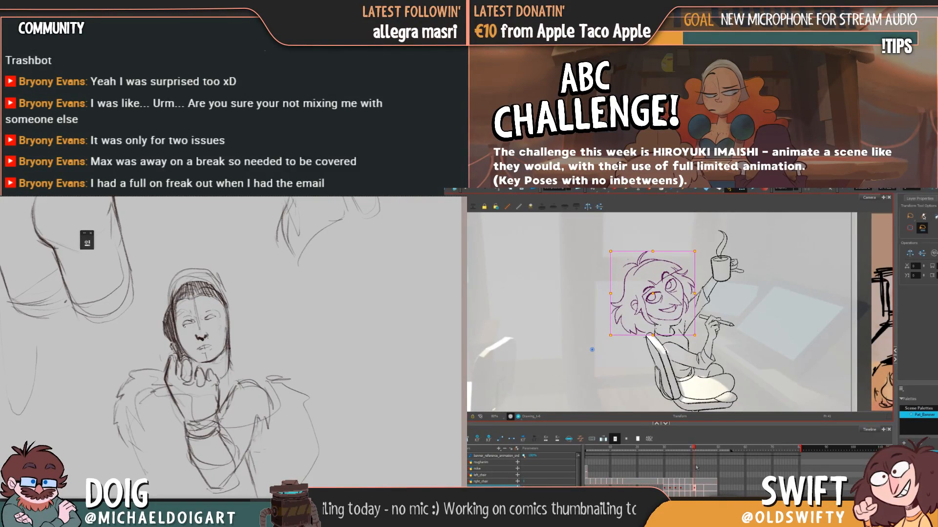
drag(183, 326, 182, 319)
drag(183, 316, 186, 346)
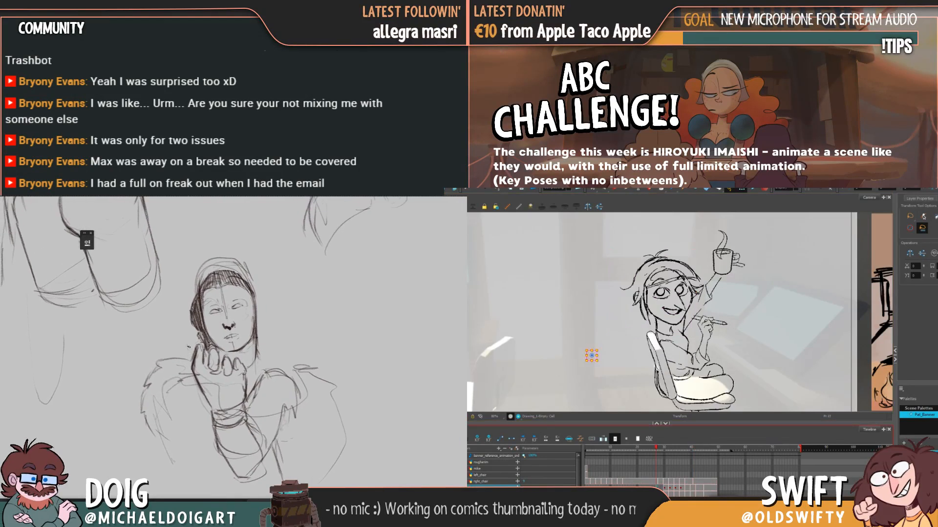
Select the run of keyframed head cells in the timeline, after checking the sketched figure against the whole page
key(ctrl+minus)
key(ctrl+minus)
key(ctrl+minus)
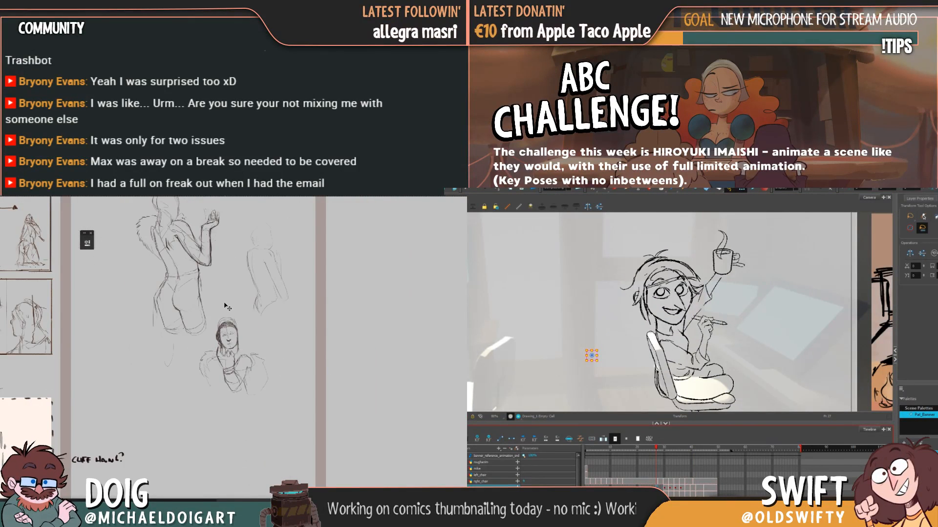
key(ctrl+plus)
key(ctrl+plus)
drag(659, 488, 692, 489)
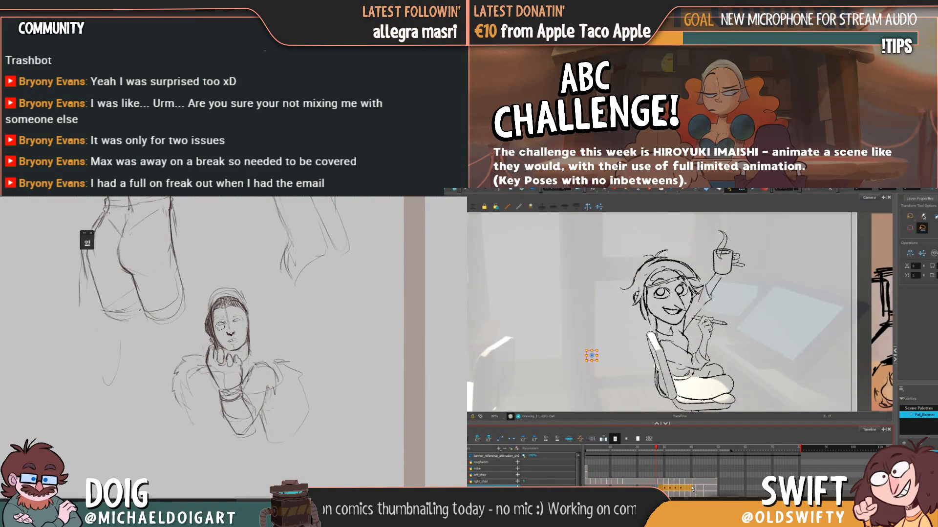
Place the cleaned-up head drawing on the seated character's empty head frame and compare it with the rough pose
key(comma)
drag(230, 344, 230, 348)
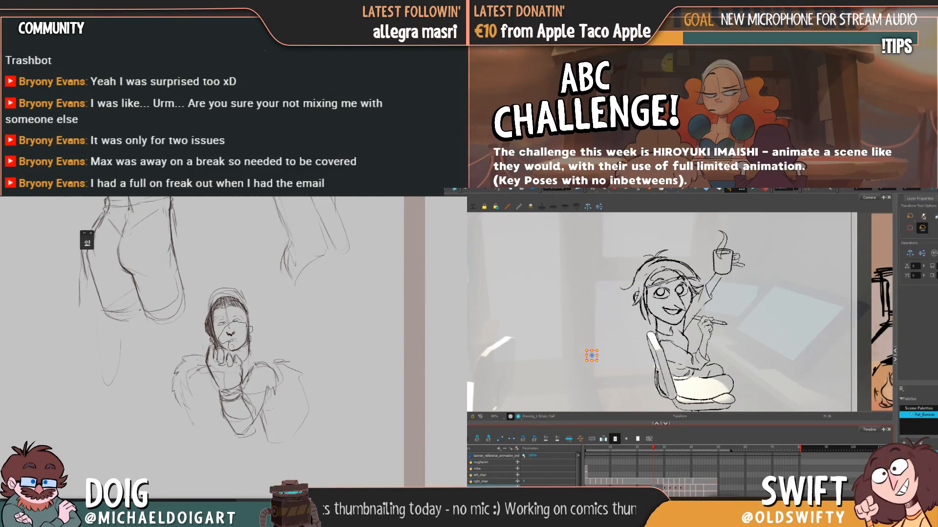
click(690, 488)
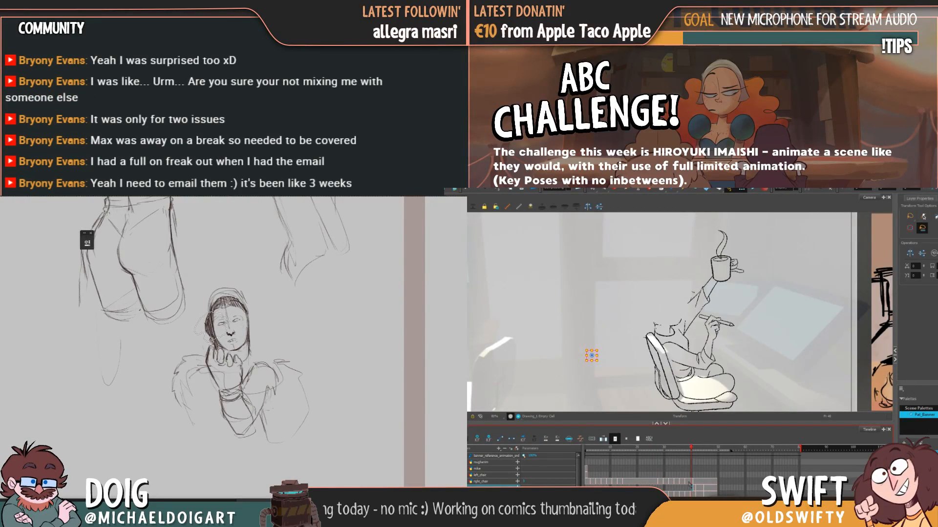
click(691, 487)
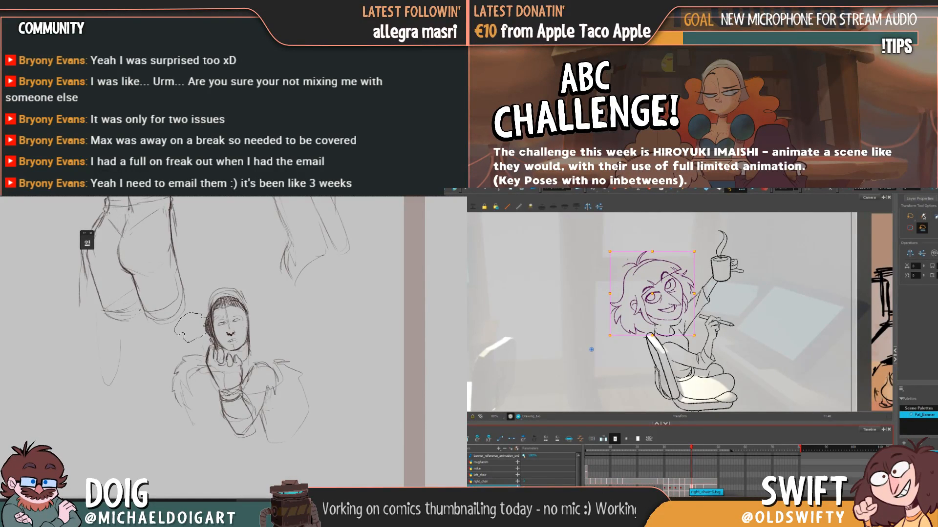
click(653, 487)
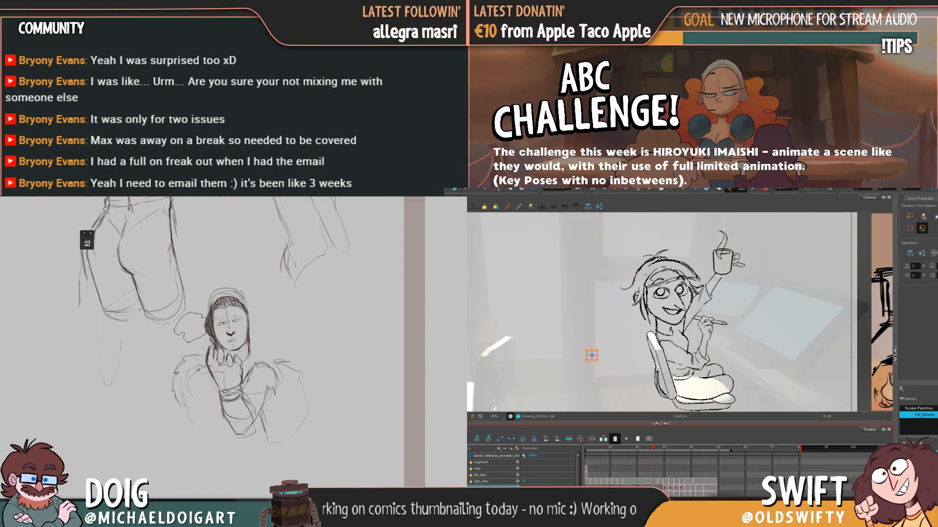
click(687, 488)
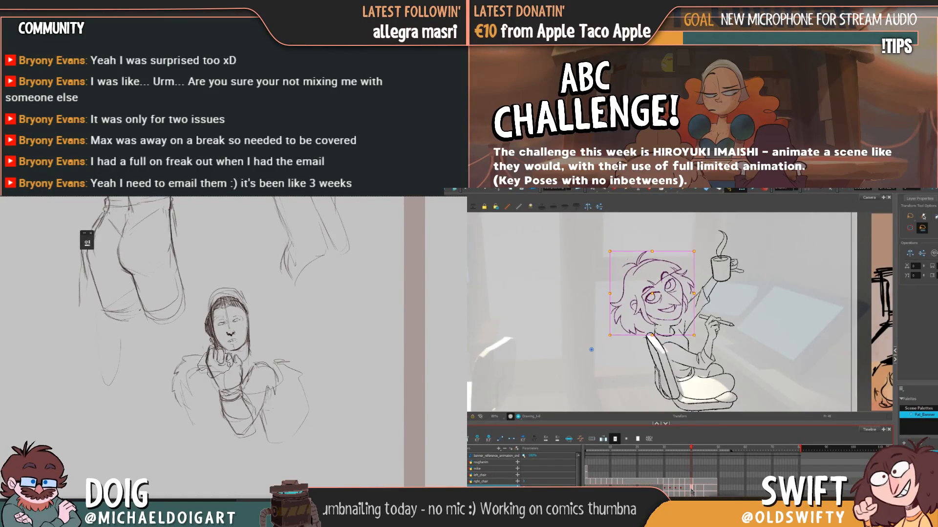
click(689, 488)
click(691, 488)
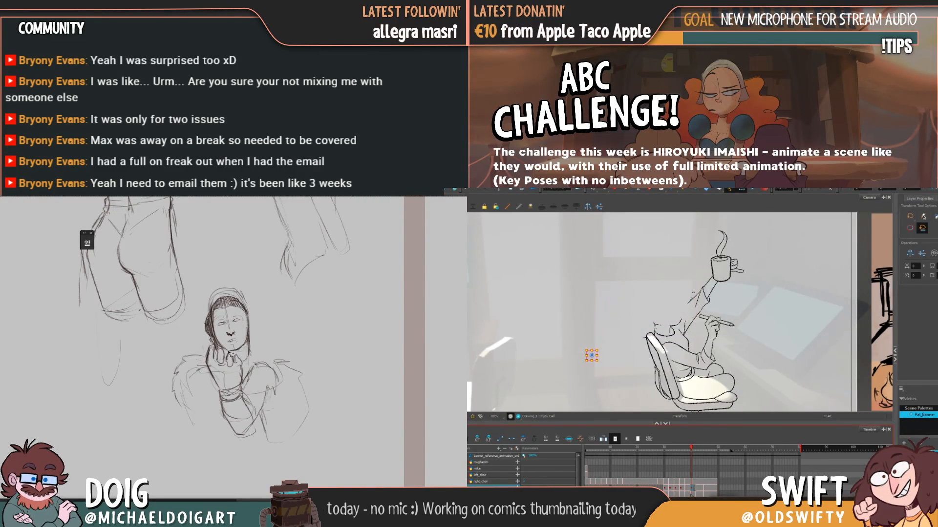
click(694, 488)
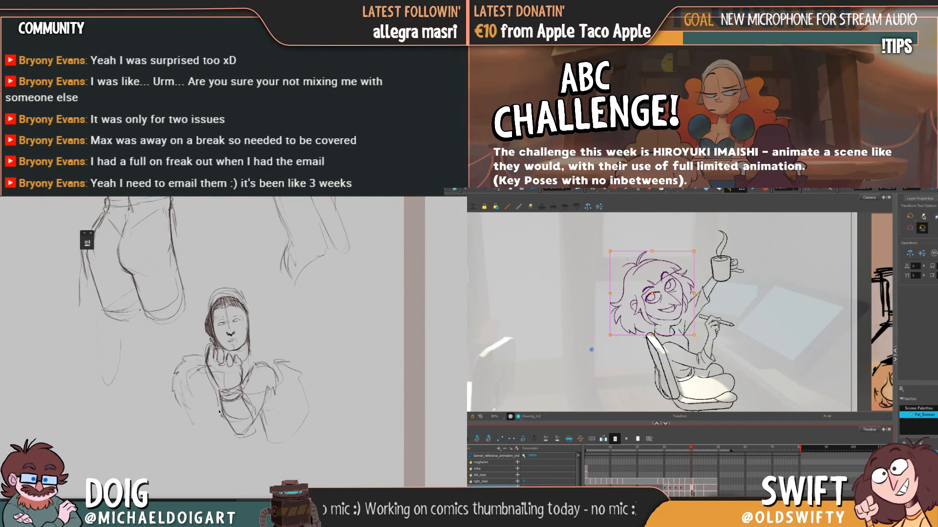
Lasso the forearms and hand below the sketched hooded face, then cut and paste them as a separate piece
mouse_move(220, 406)
mouse_down()
mouse_move(231, 446)
mouse_move(252, 442)
mouse_move(267, 423)
mouse_up()
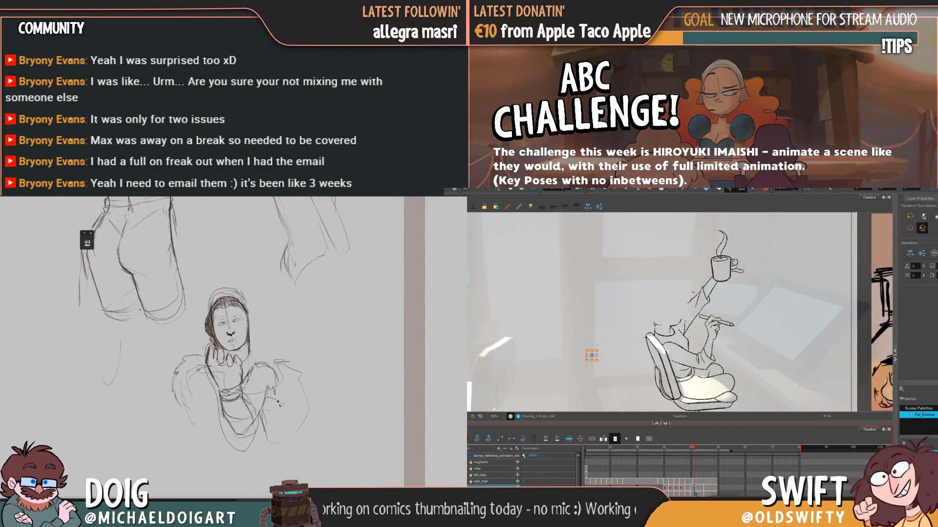
click(691, 490)
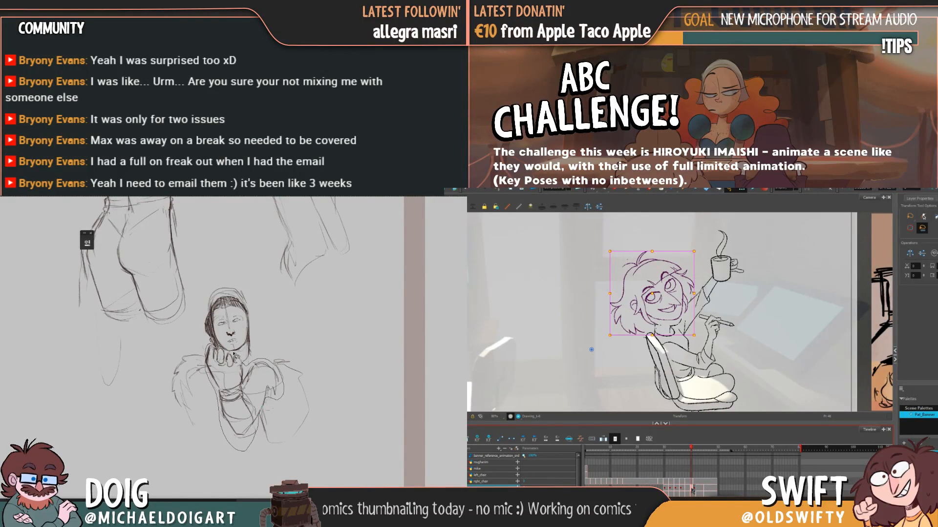
drag(224, 350, 240, 360)
click(694, 489)
key(ctrl+v)
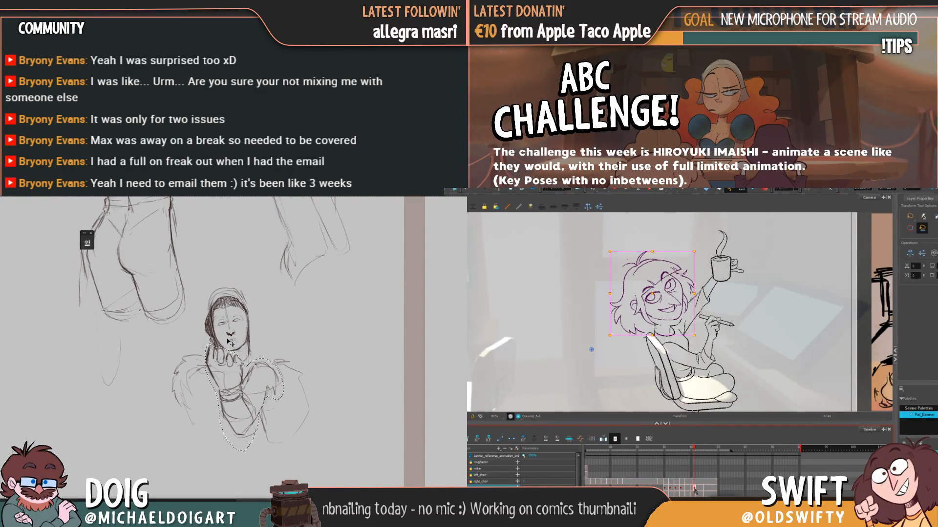
key(ctrl+x)
key(ctrl+v)
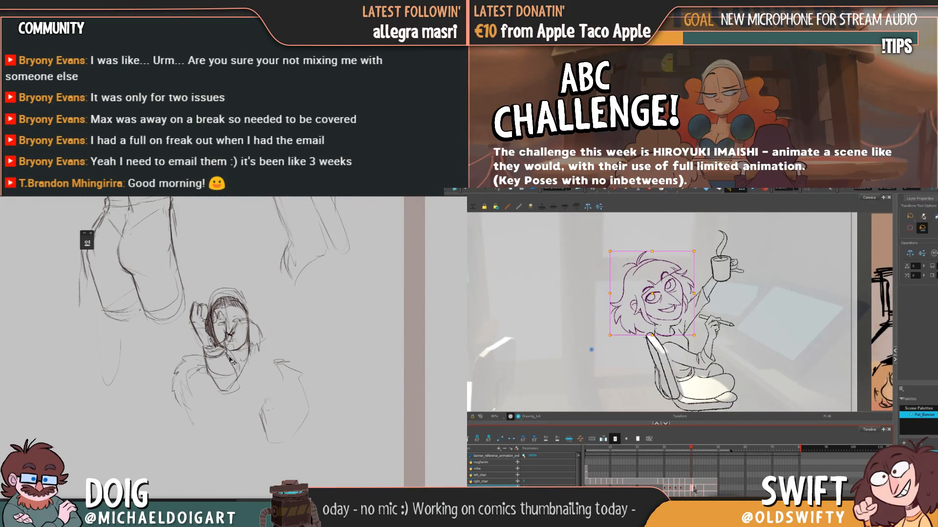
Move the pasted arm piece beneath the chin, rotate it slightly clockwise and apply the transformation
mouse_move(188, 351)
mouse_down()
mouse_move(345, 361)
mouse_move(209, 408)
mouse_move(223, 406)
mouse_up()
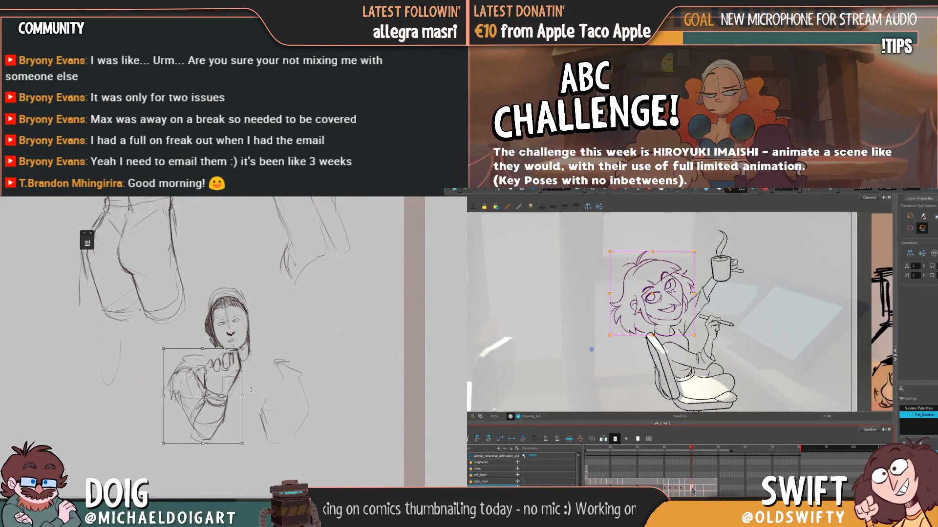
drag(281, 404, 275, 420)
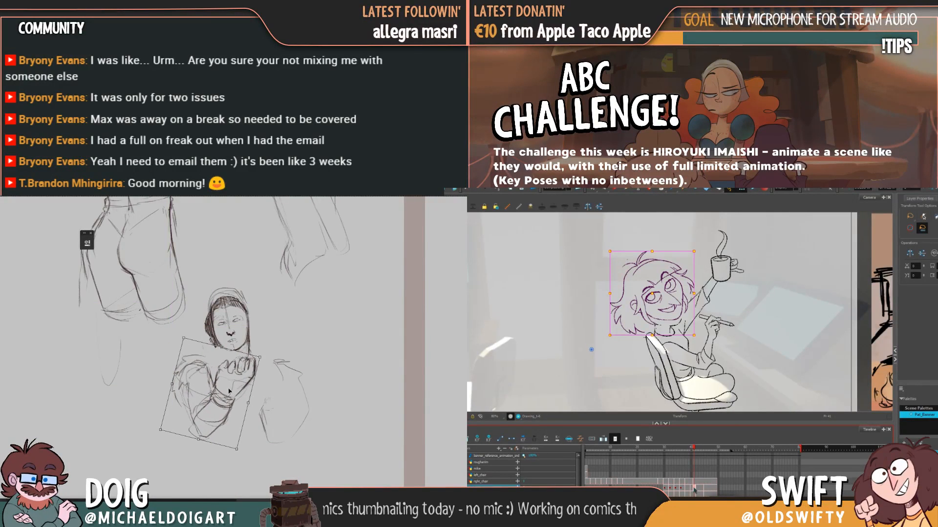
drag(232, 392, 223, 391)
key(Return)
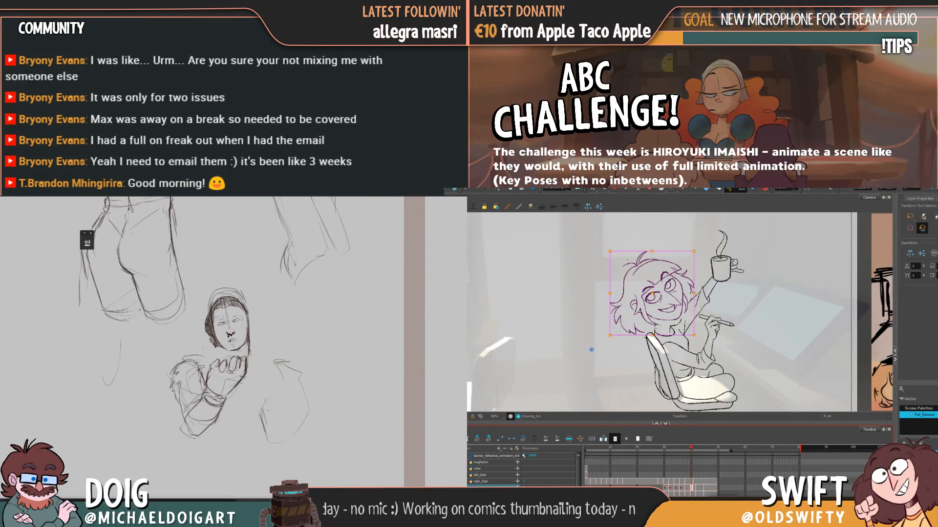
Nudge the seated character's head drawing slightly down toward the shoulders and check it against the next frame
scroll(227, 365, up, 1)
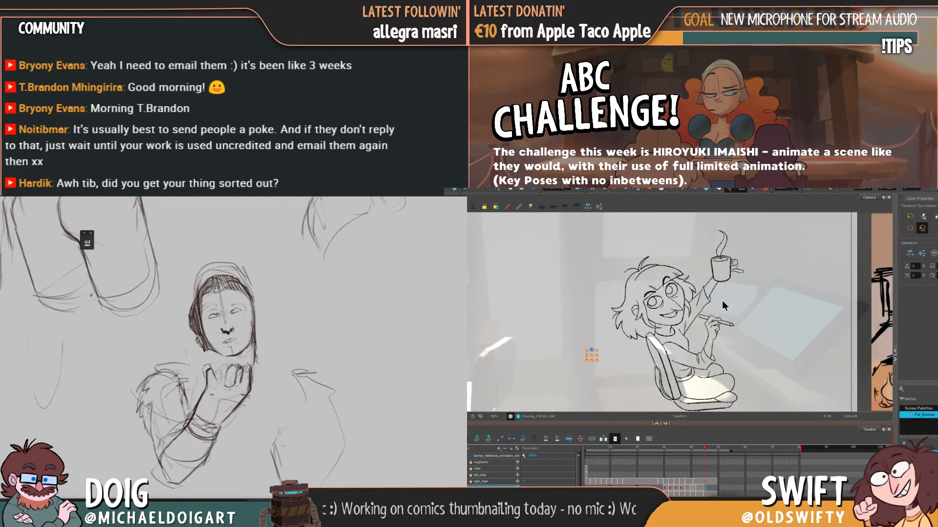
key(comma)
key(period)
key(comma)
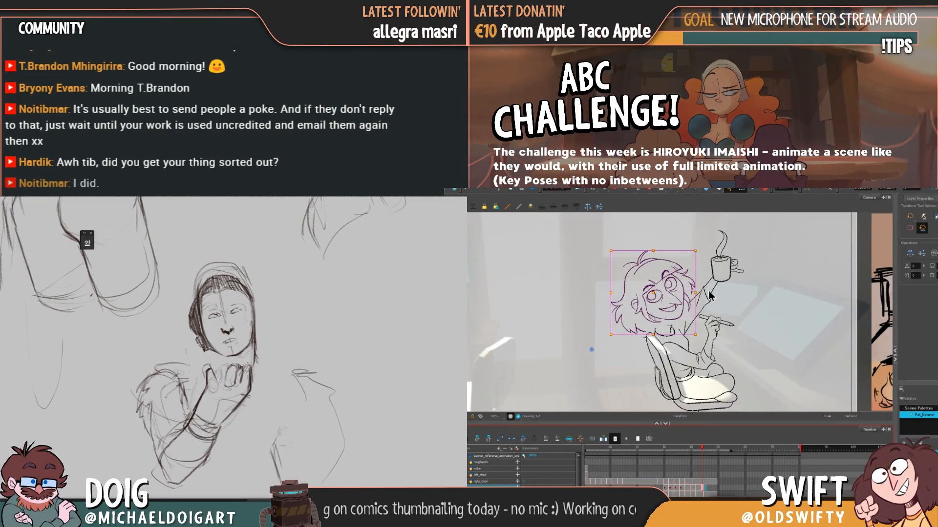
drag(655, 297, 656, 301)
key(period)
key(comma)
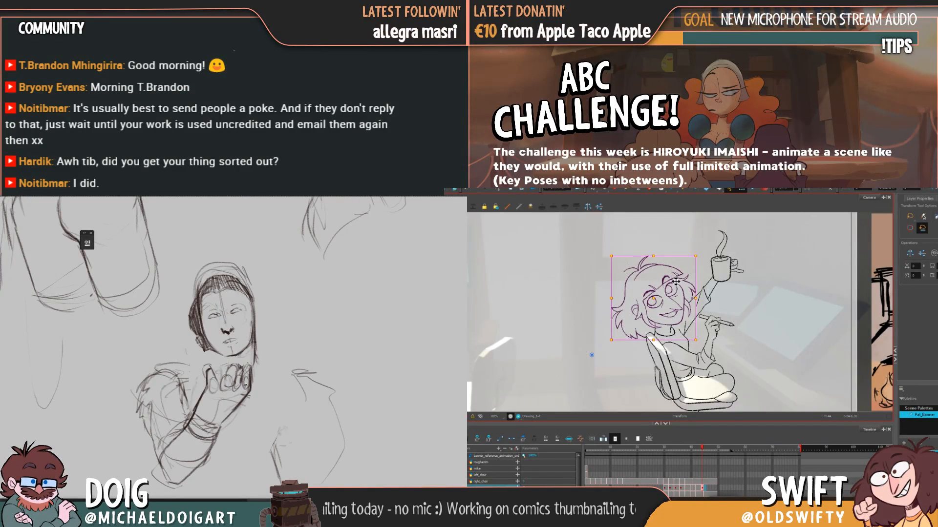
Flip back and forth between adjacent frames to examine how the repositioned head lines up
key(period)
key(comma)
key(period)
key(comma)
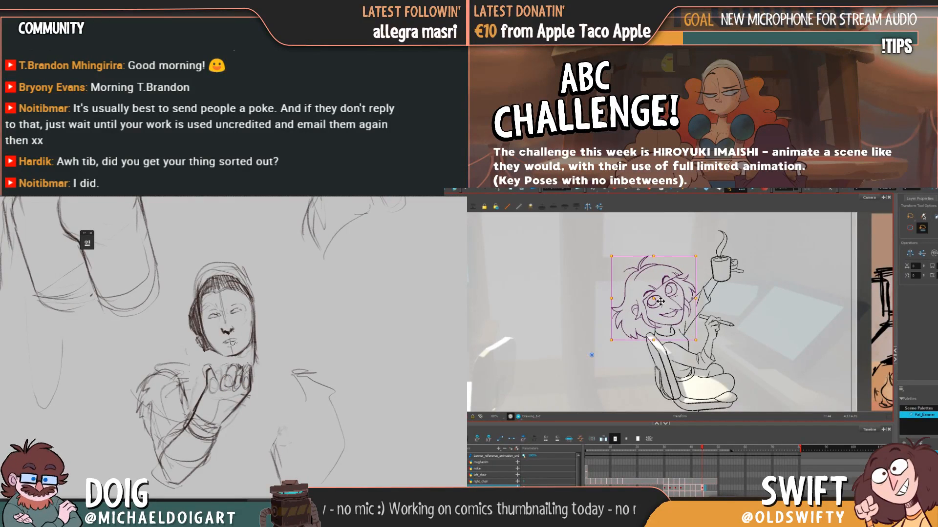
key(period)
key(comma)
key(period)
key(comma)
key(period)
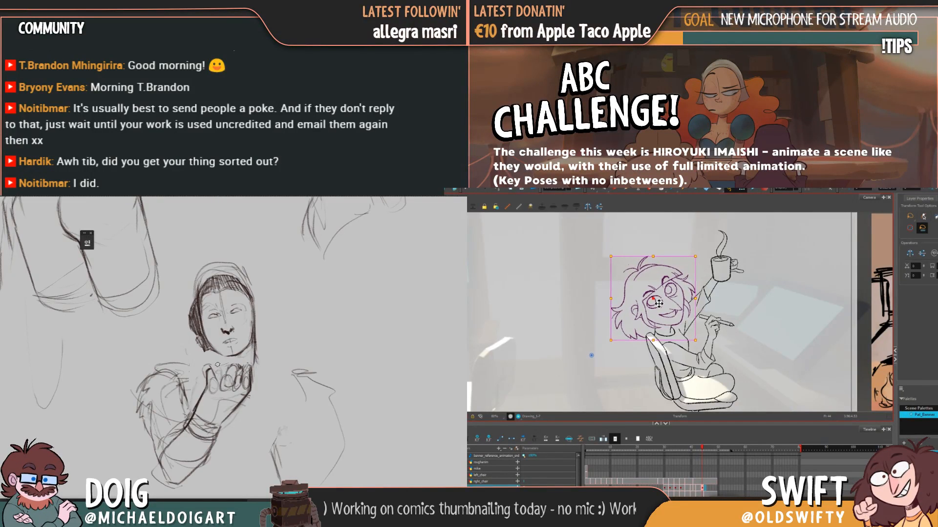
key(comma)
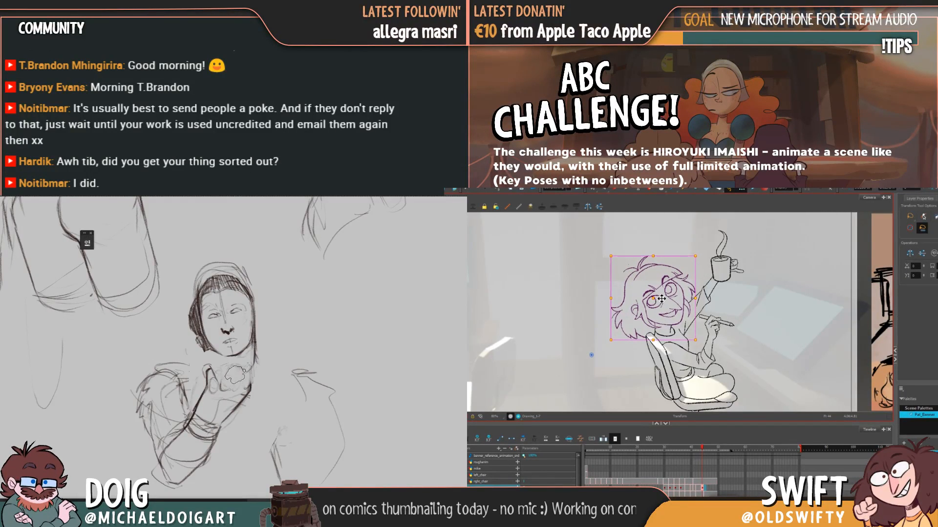
key(period)
key(comma)
key(period)
key(comma)
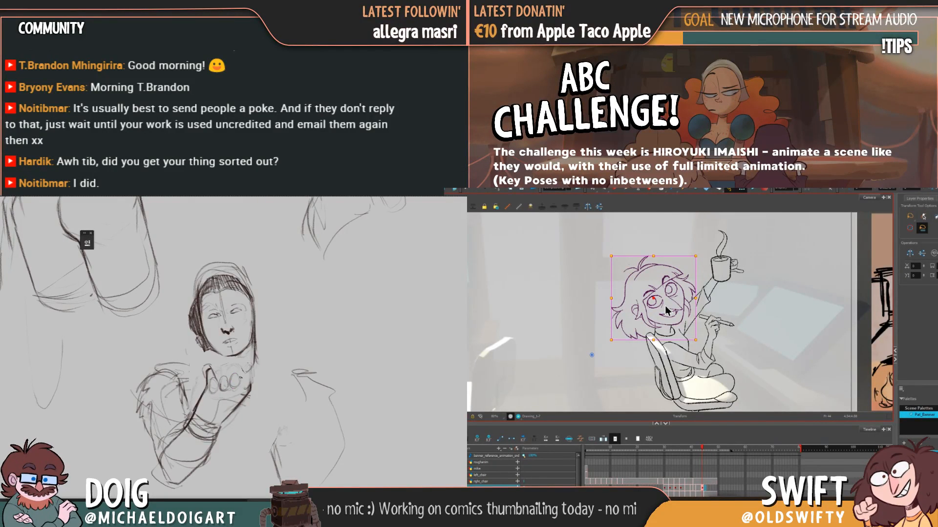
key(period)
key(comma)
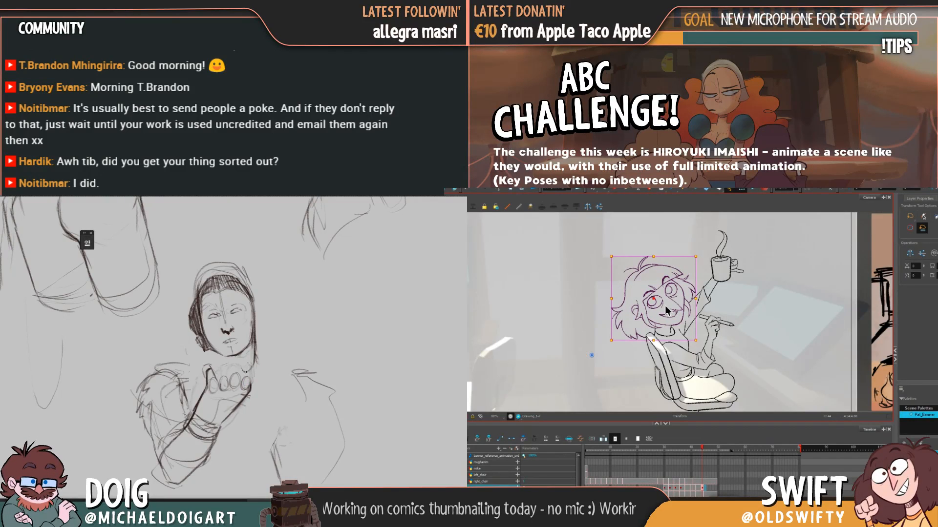
Lower the head drawing on the preceding frame to match the next one and check the transition
key(comma)
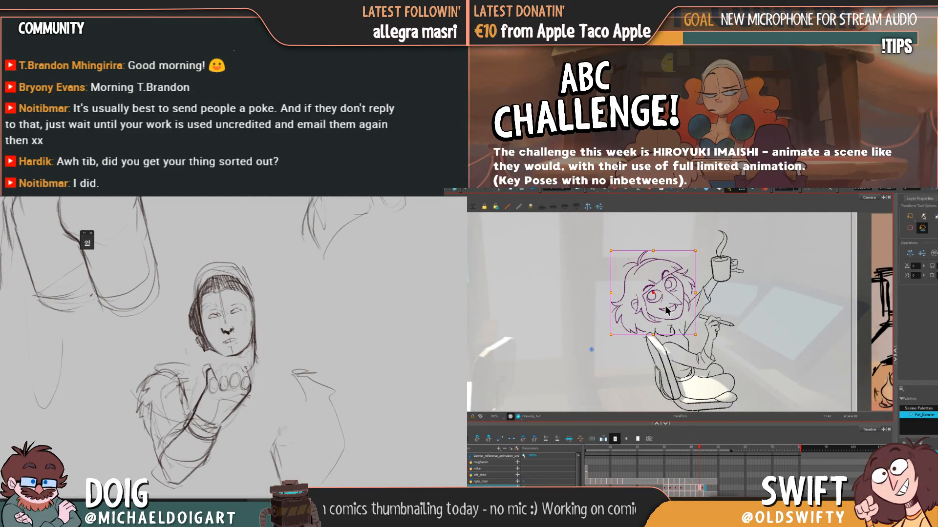
drag(657, 296, 657, 302)
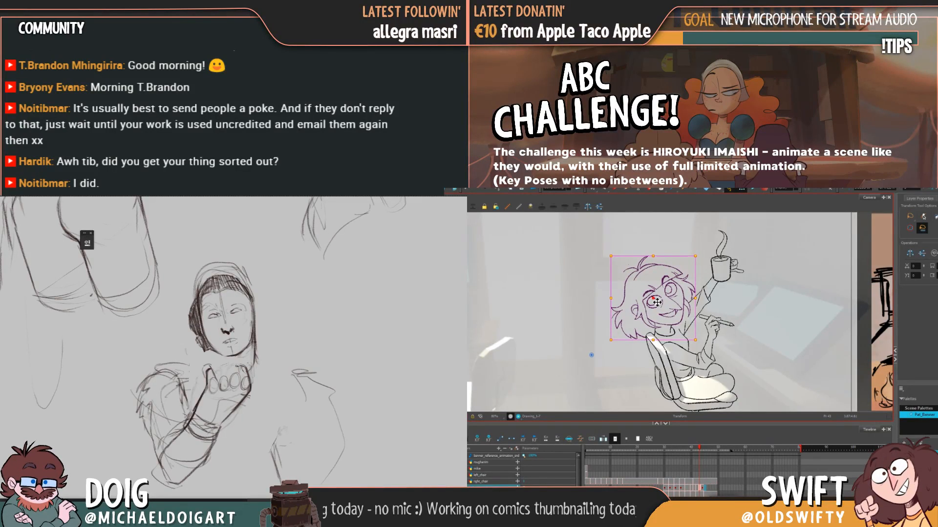
key(period)
key(comma)
key(period)
drag(223, 371, 229, 343)
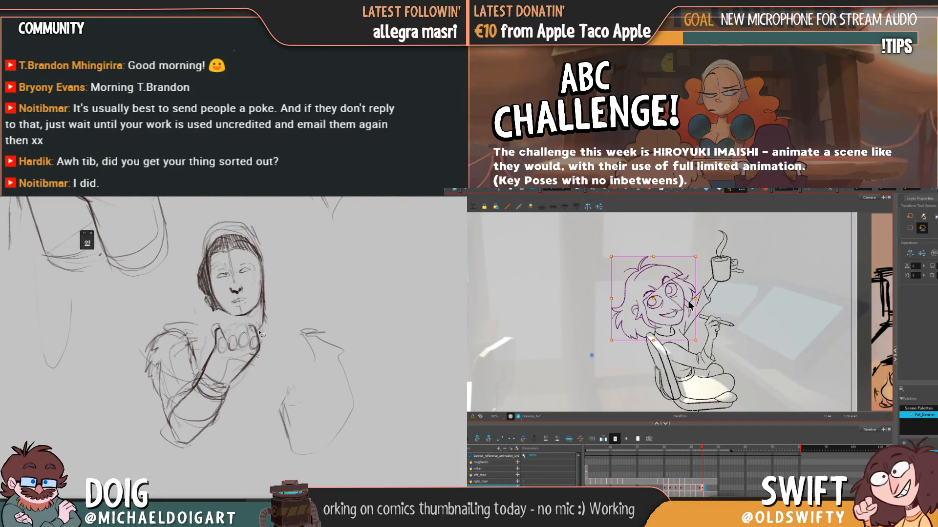
key(period)
key(comma)
key(comma)
Select the sketched forearm and hand, shift them slightly down and away from the chin, and clear the selection
mouse_move(196, 316)
mouse_down()
mouse_move(259, 351)
mouse_move(161, 449)
mouse_move(131, 385)
mouse_move(193, 310)
mouse_up()
drag(228, 346, 239, 371)
key(comma)
key(period)
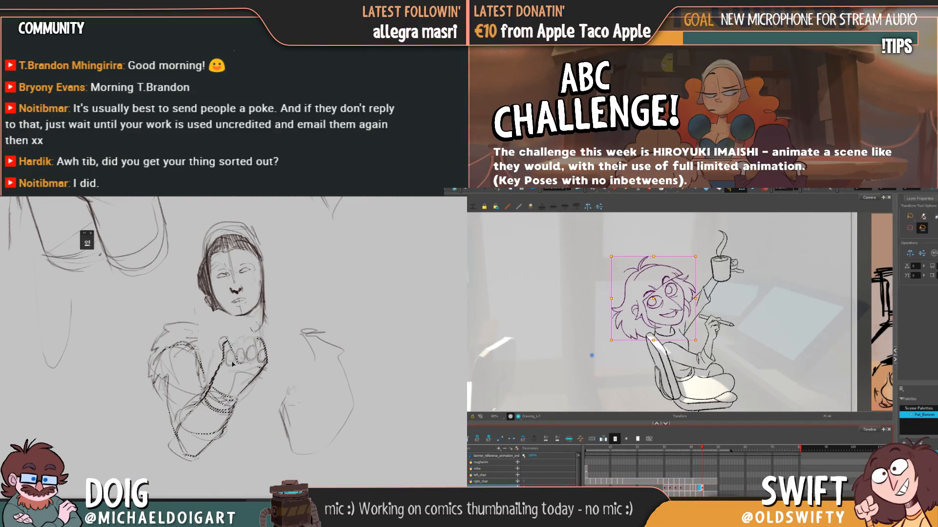
key(ctrl+d)
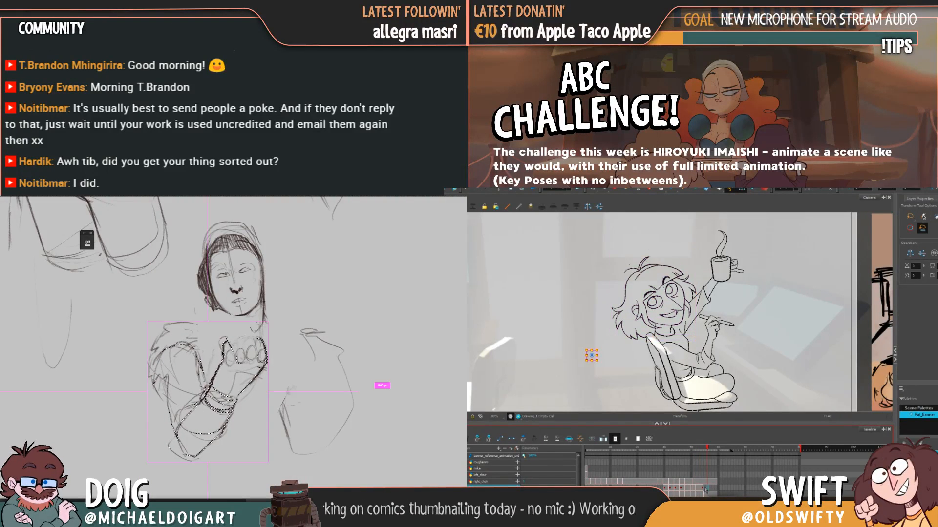
key(period)
scroll(233, 350, down, 2)
scroll(237, 351, up, 2)
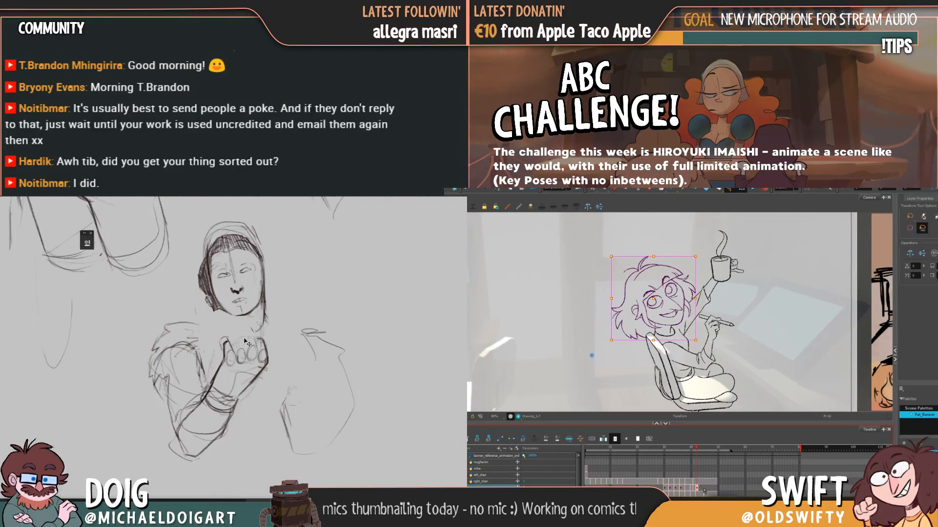
Erase the fingers and knuckles of the raised hand in the hooded figure sketch
key(Delete)
scroll(187, 360, up, 1)
key(comma)
key(comma)
drag(187, 360, 213, 372)
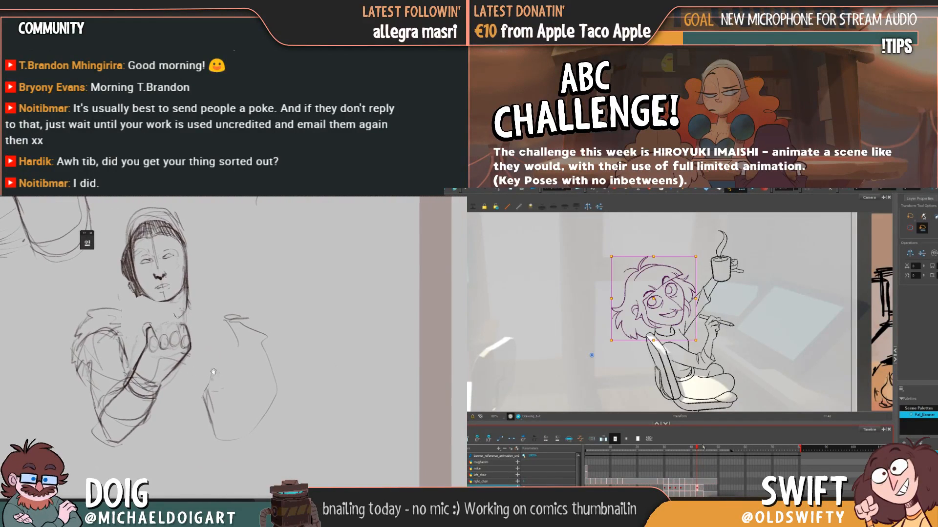
key(comma)
key(comma)
key(comma)
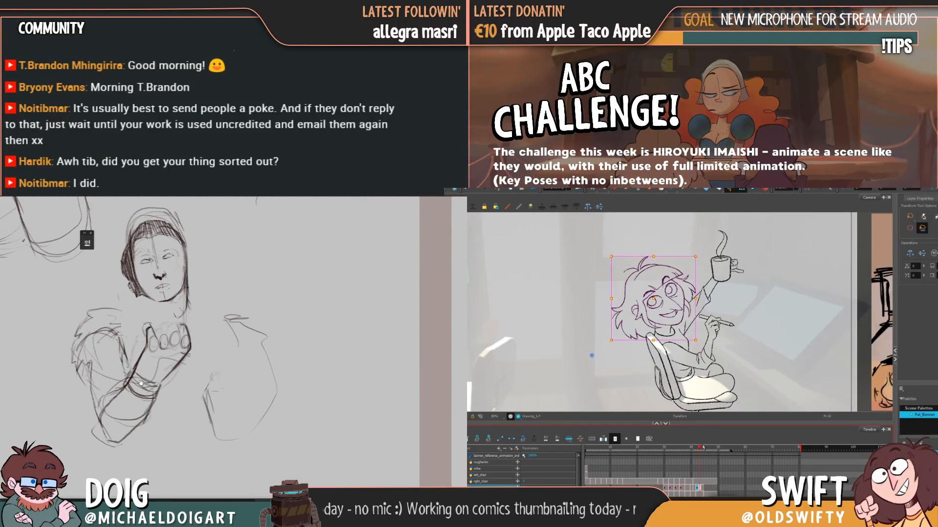
mouse_move(187, 362)
mouse_down()
mouse_move(196, 353)
mouse_move(168, 386)
mouse_move(185, 354)
mouse_move(205, 357)
mouse_move(161, 390)
mouse_up()
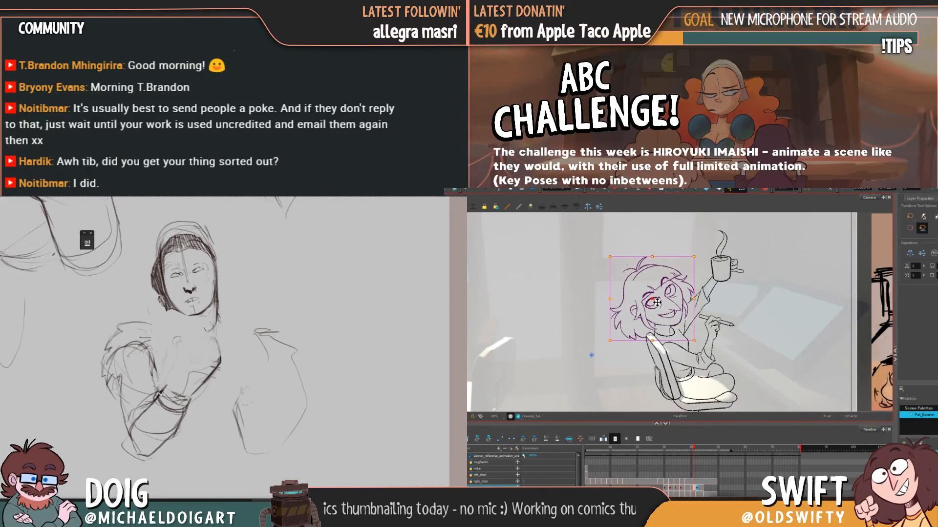
Step between the earlier head frames to compare the head's alignment on the seated character
key(period)
key(period)
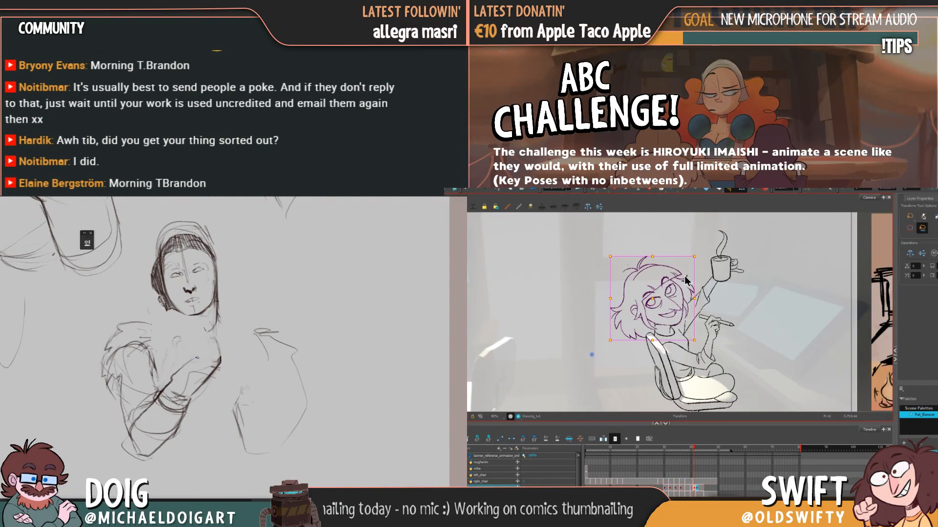
key(comma)
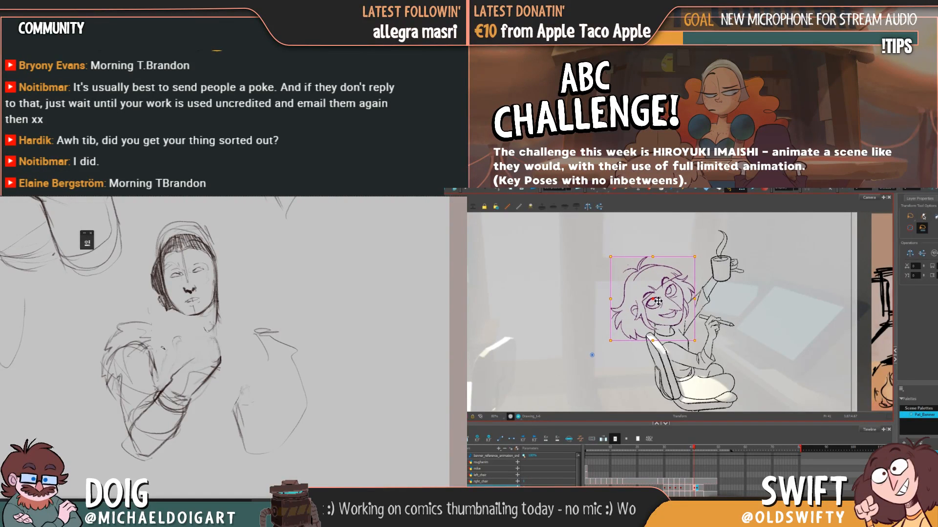
key(period)
key(comma)
key(period)
key(comma)
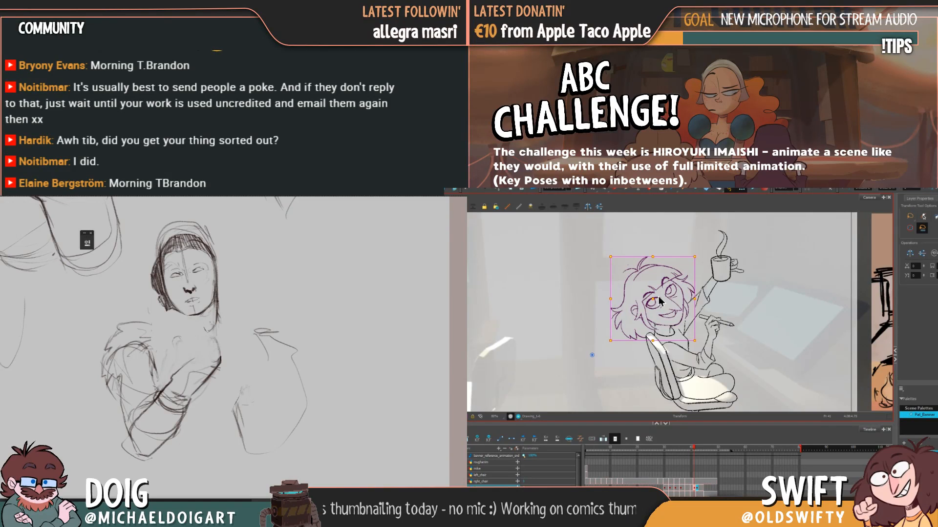
click(701, 288)
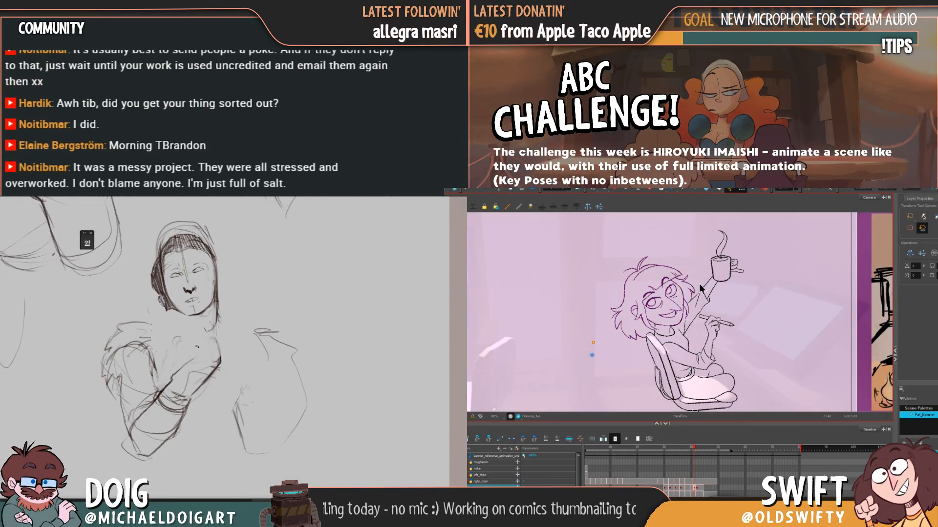
Select the head's exposure on the seated character and flip between it and the following frame to compare the head's alignment
click(696, 489)
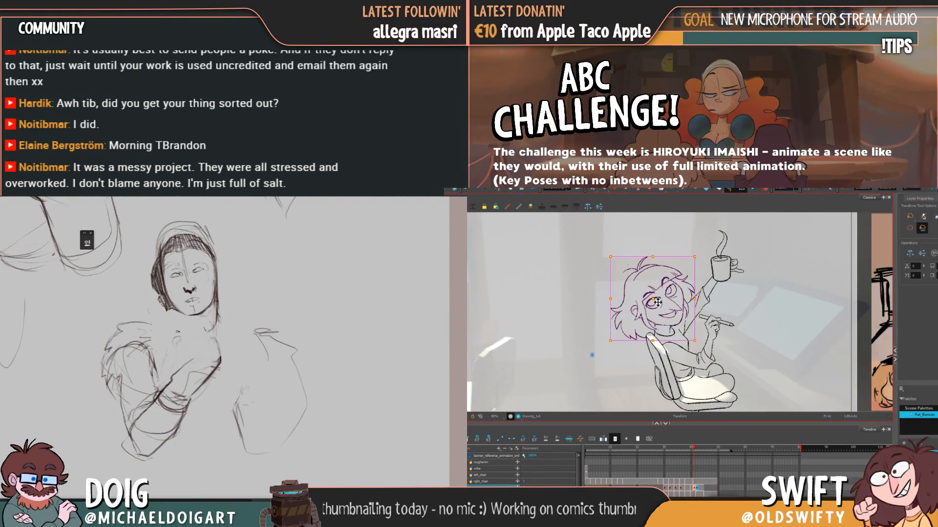
key(period)
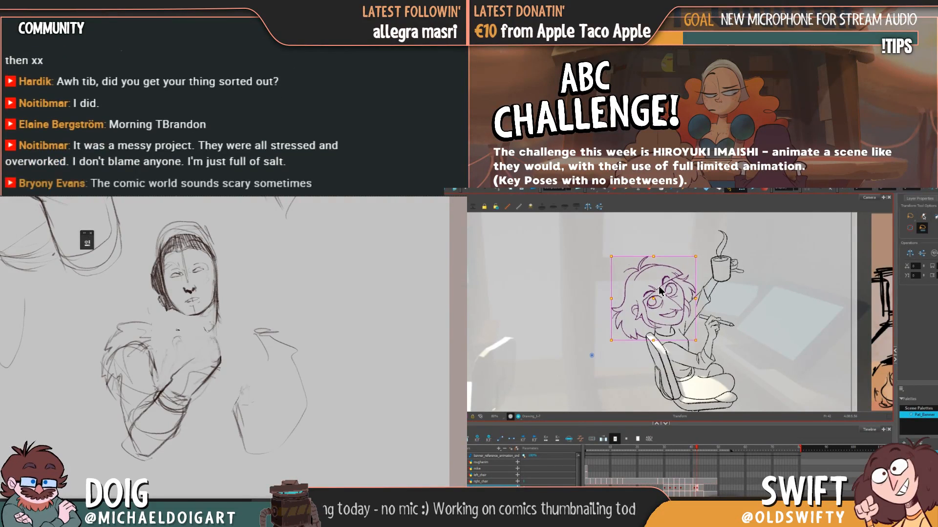
key(comma)
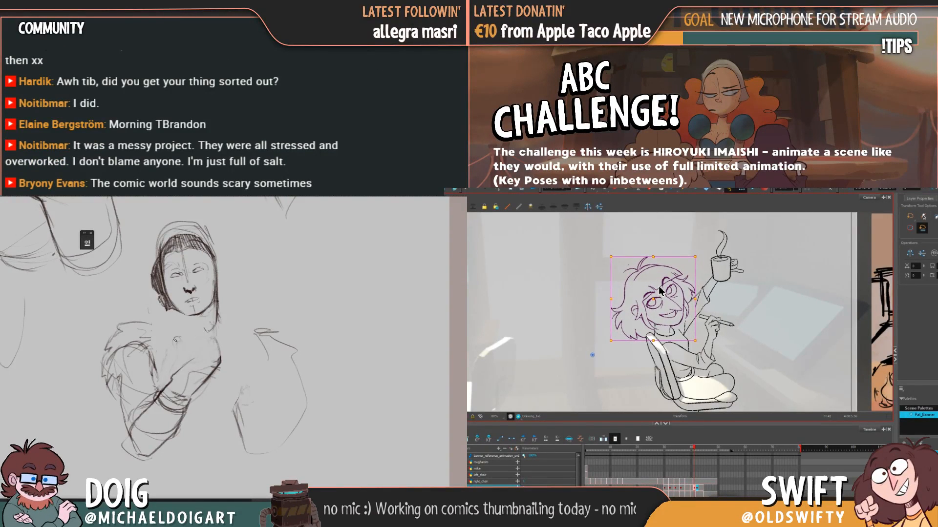
key(period)
key(comma)
key(period)
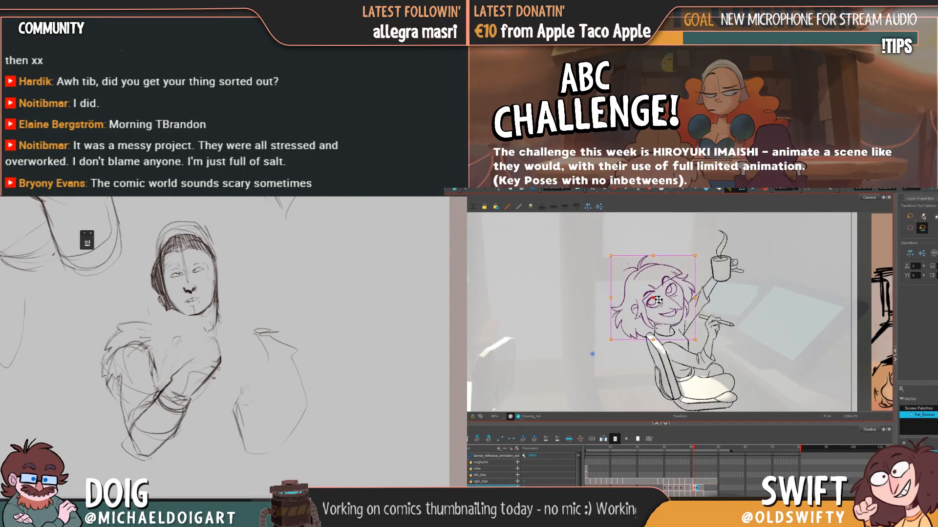
key(comma)
key(period)
key(comma)
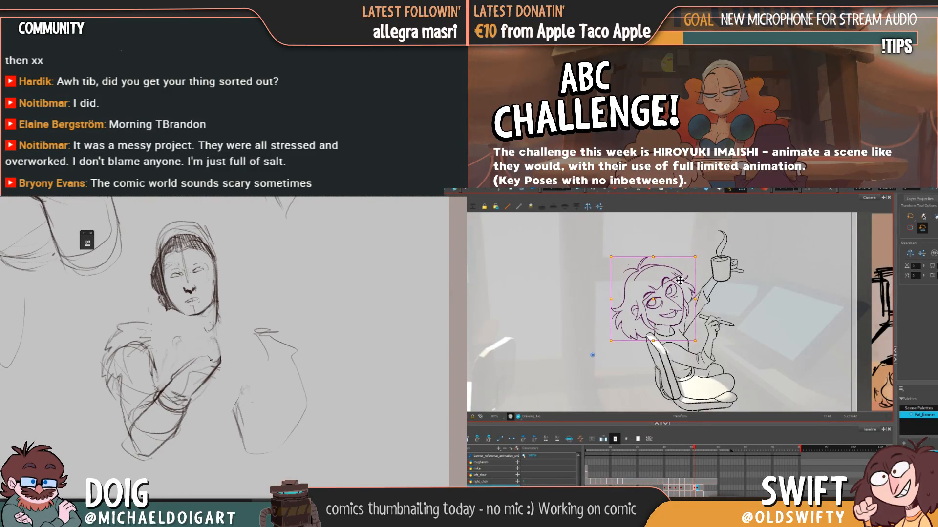
key(period)
key(comma)
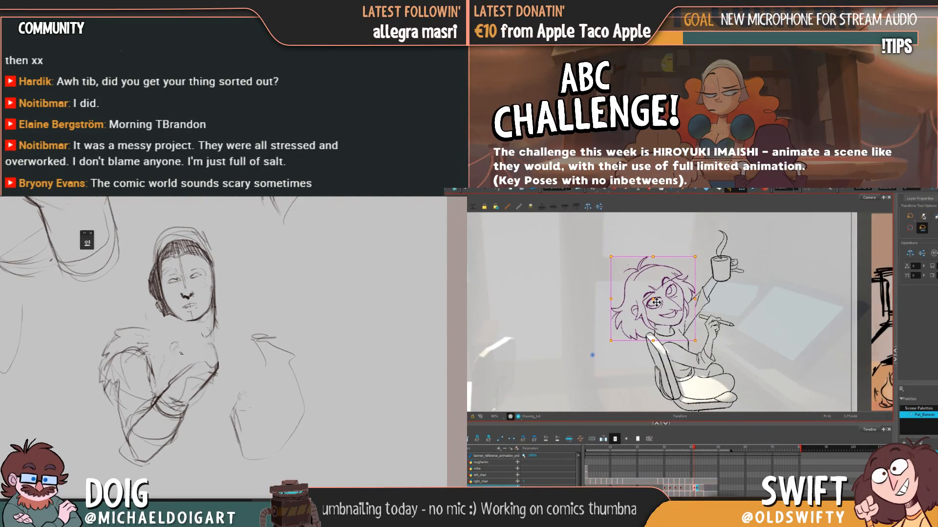
key(period)
key(comma)
key(period)
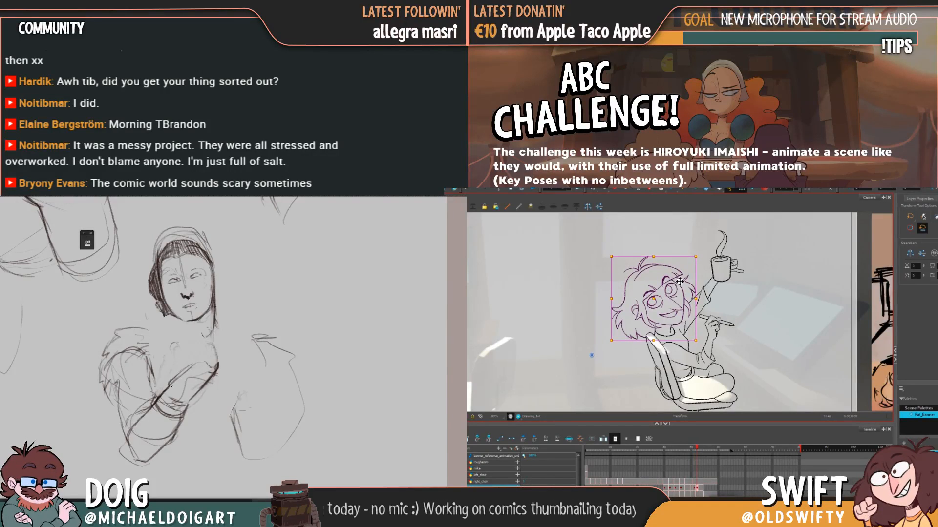
key(comma)
key(period)
key(comma)
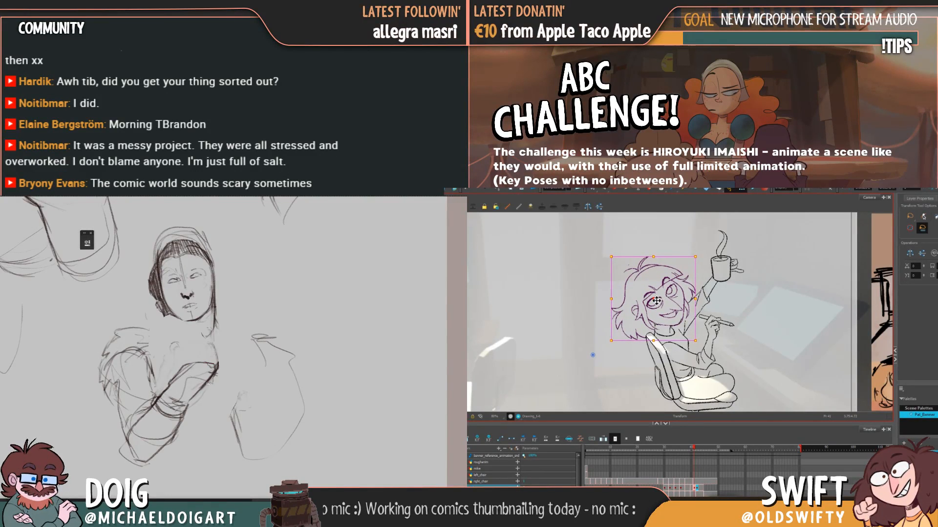
key(period)
key(comma)
key(period)
key(comma)
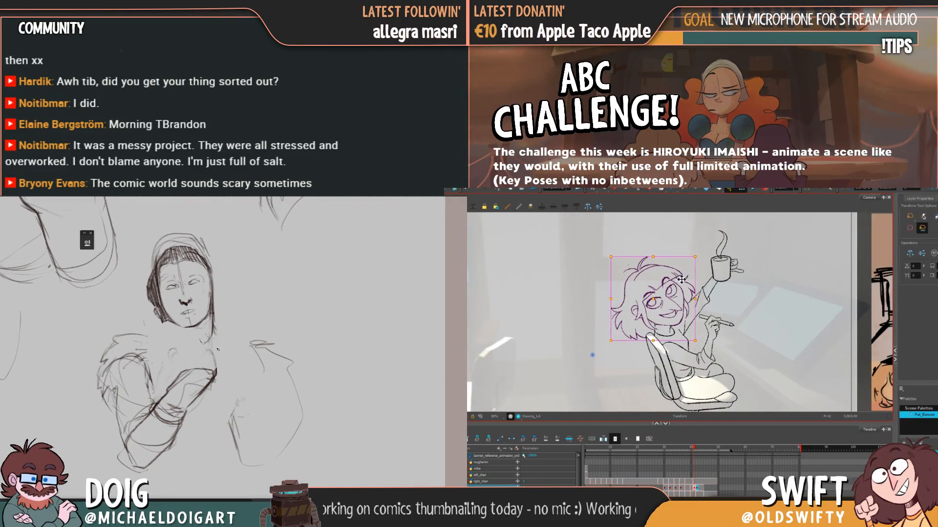
key(period)
key(comma)
key(period)
key(comma)
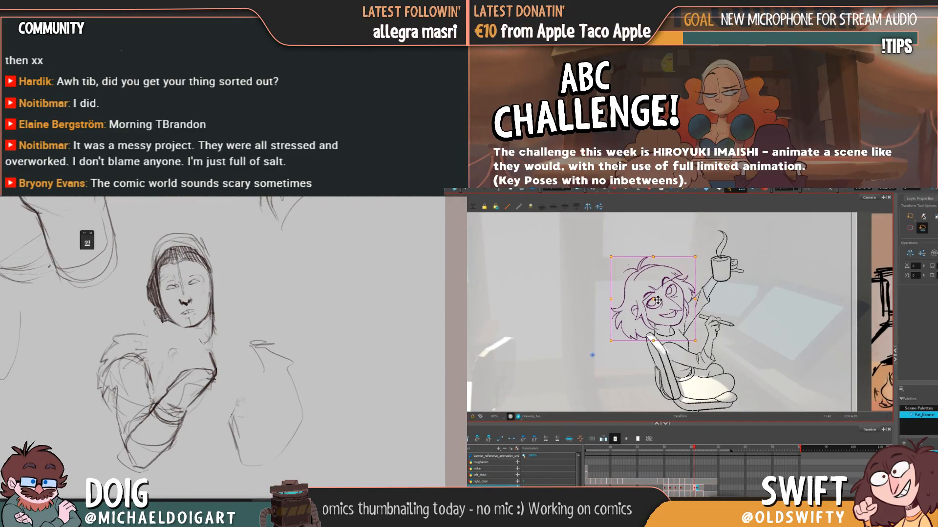
key(period)
key(comma)
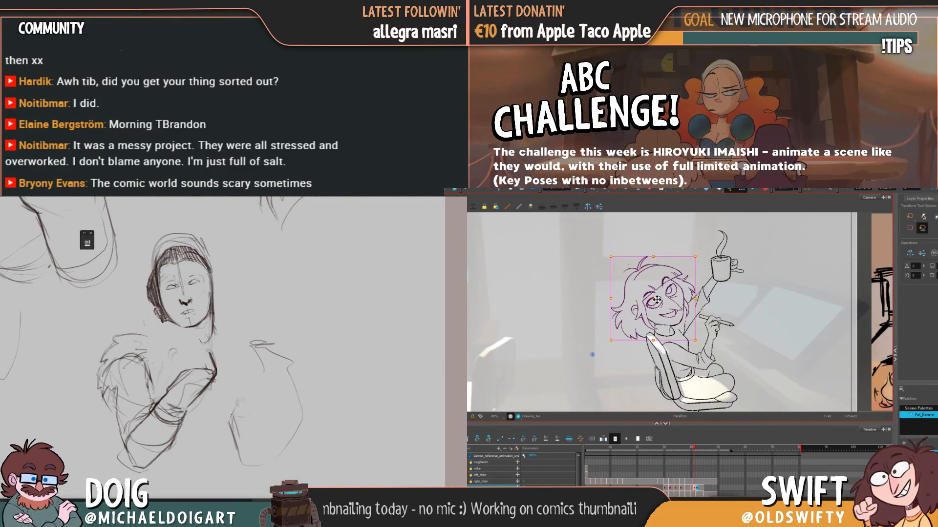
key(period)
key(comma)
key(period)
key(comma)
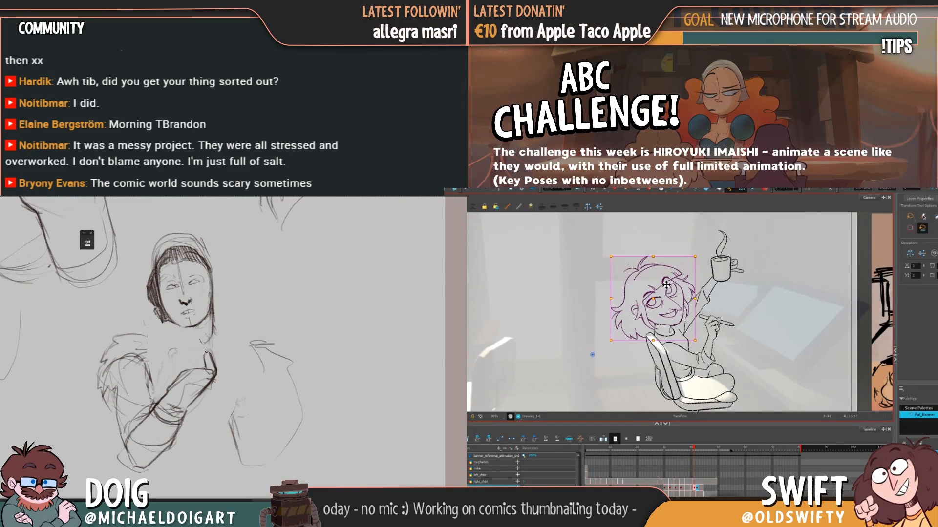
Step back and forth across several neighbouring frames to examine the head's movement on the seated character
key(period)
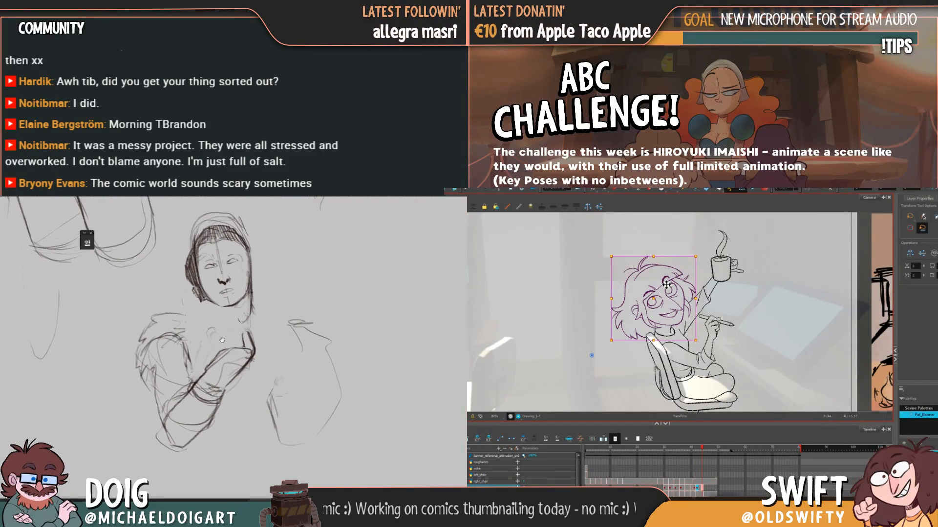
key(comma)
key(period)
key(period)
key(period)
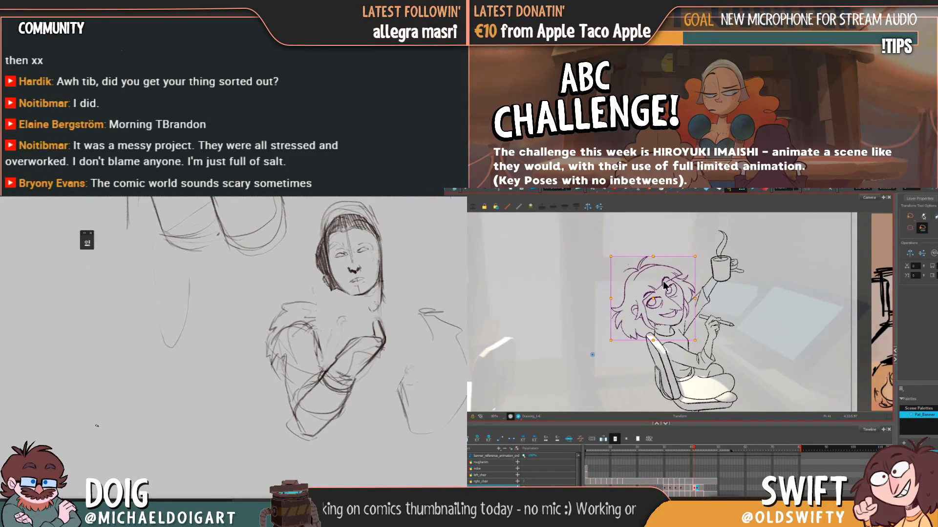
key(comma)
key(comma)
key(period)
key(comma)
key(comma)
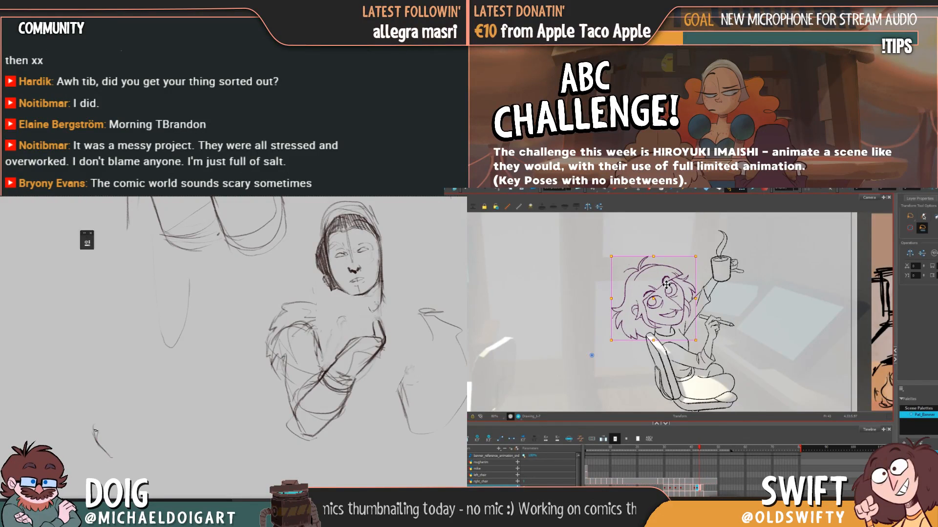
key(comma)
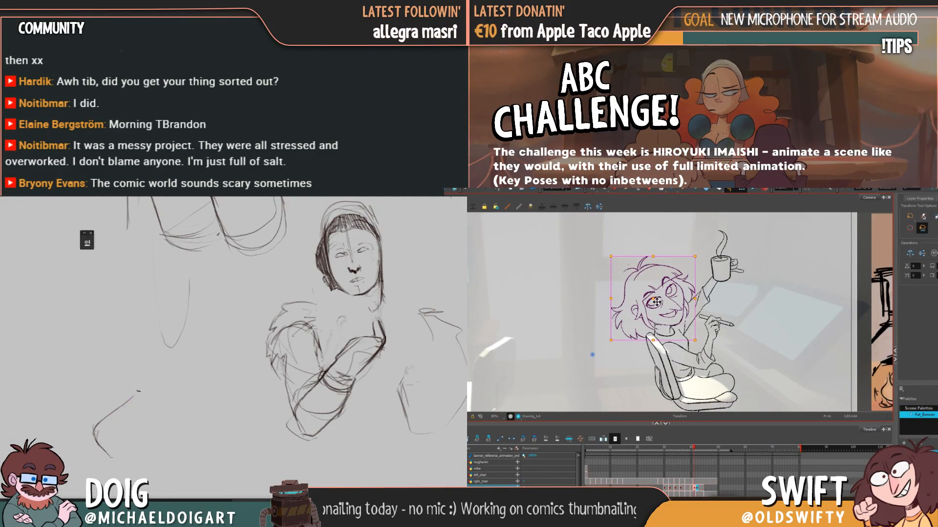
Sketch a separate slanted forearm with rounded ends beside the hooded figure and add a small raised hand at its upper end
drag(122, 408, 161, 375)
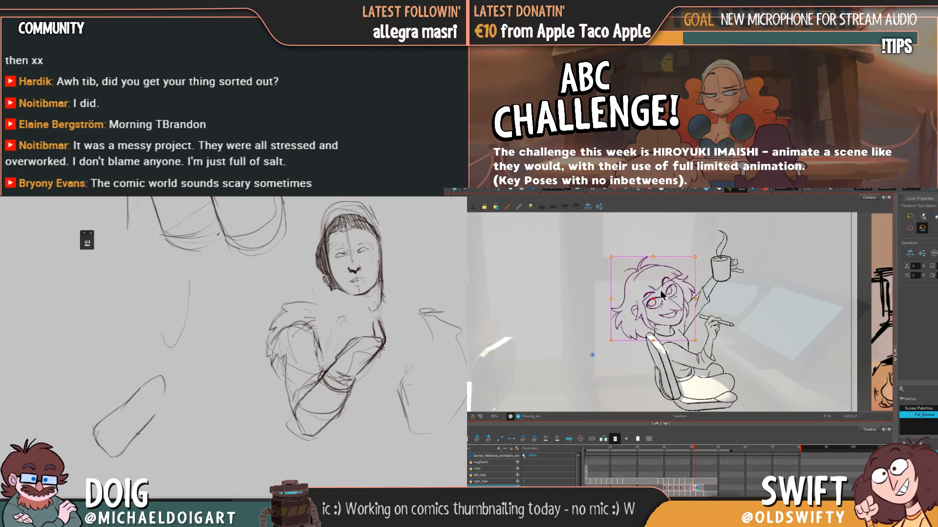
mouse_move(124, 452)
mouse_down()
mouse_move(167, 395)
mouse_move(158, 377)
mouse_up()
drag(140, 430, 177, 391)
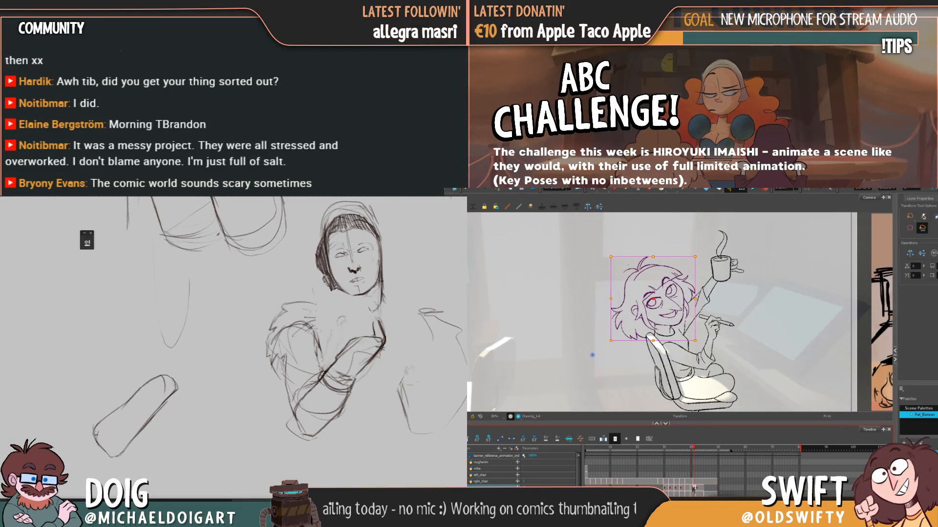
mouse_move(95, 438)
mouse_down()
mouse_move(105, 418)
mouse_move(161, 377)
mouse_up()
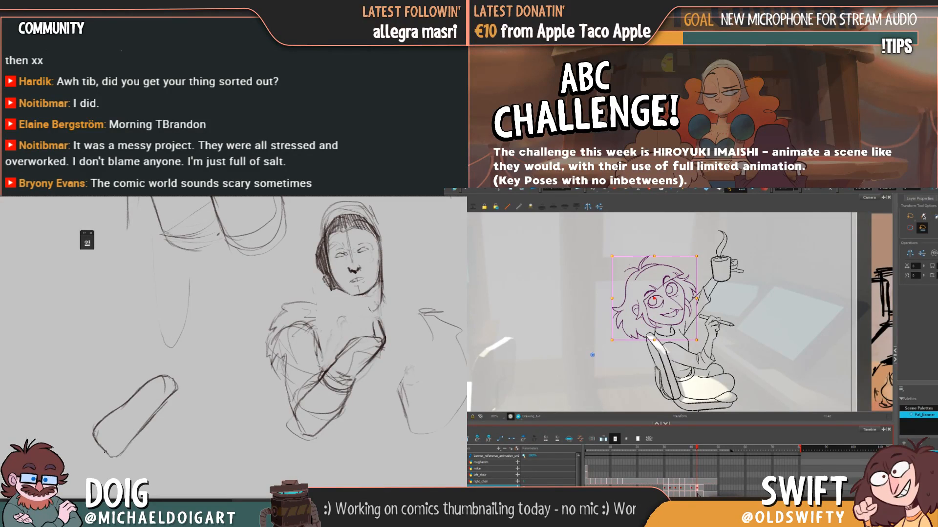
mouse_move(112, 456)
mouse_down()
mouse_move(164, 403)
mouse_move(179, 341)
mouse_up()
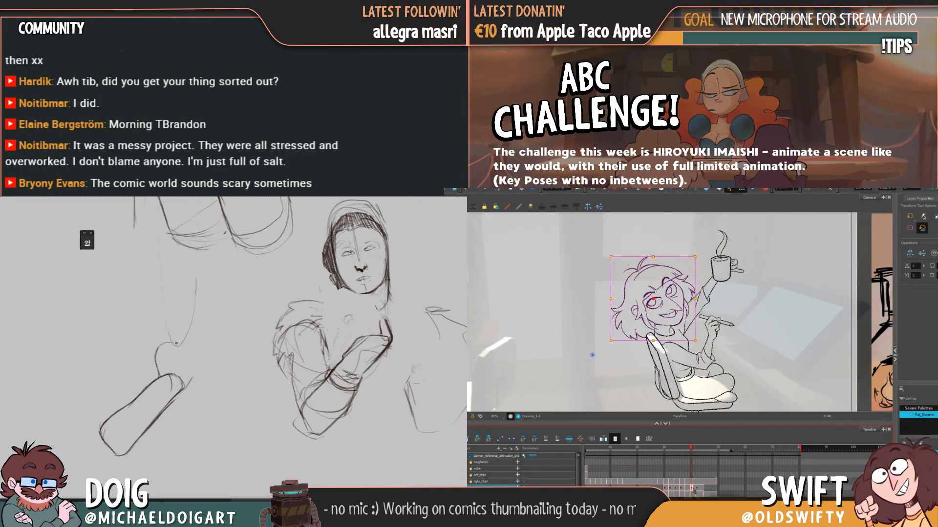
mouse_move(184, 367)
mouse_down()
mouse_move(182, 387)
mouse_move(186, 364)
mouse_up()
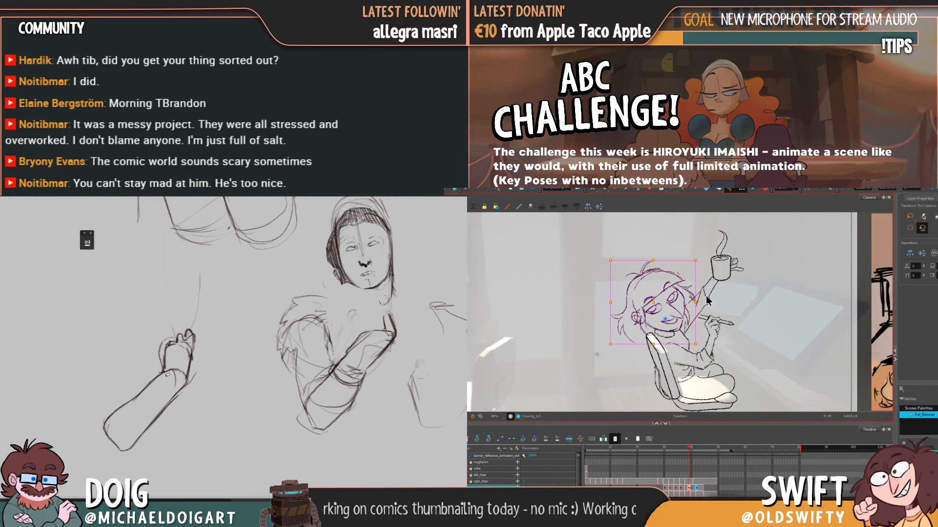
Lasso the hand of the separate arm sketch, distort it slightly outward with a free transform, and apply the change
mouse_move(164, 373)
mouse_down()
mouse_move(188, 379)
mouse_move(201, 365)
mouse_move(186, 319)
mouse_move(161, 374)
mouse_up()
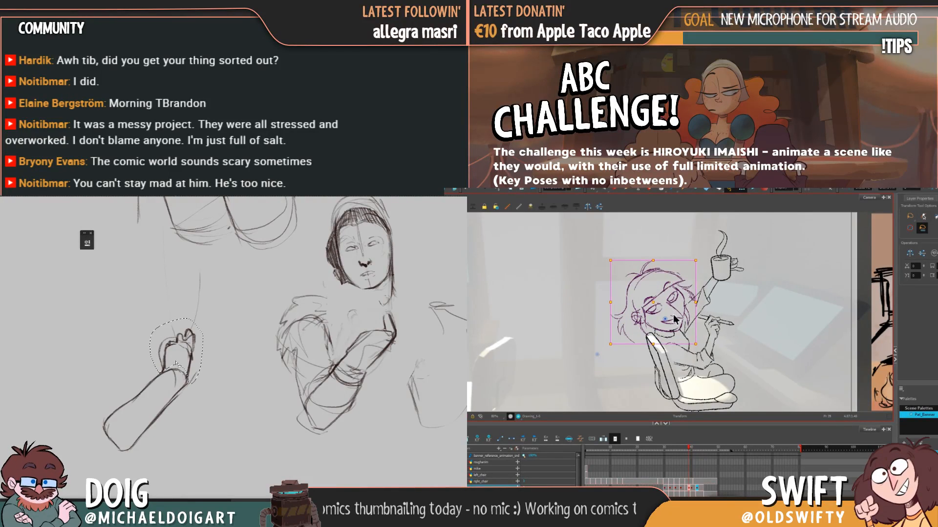
key(ctrl+t)
drag(215, 320, 217, 314)
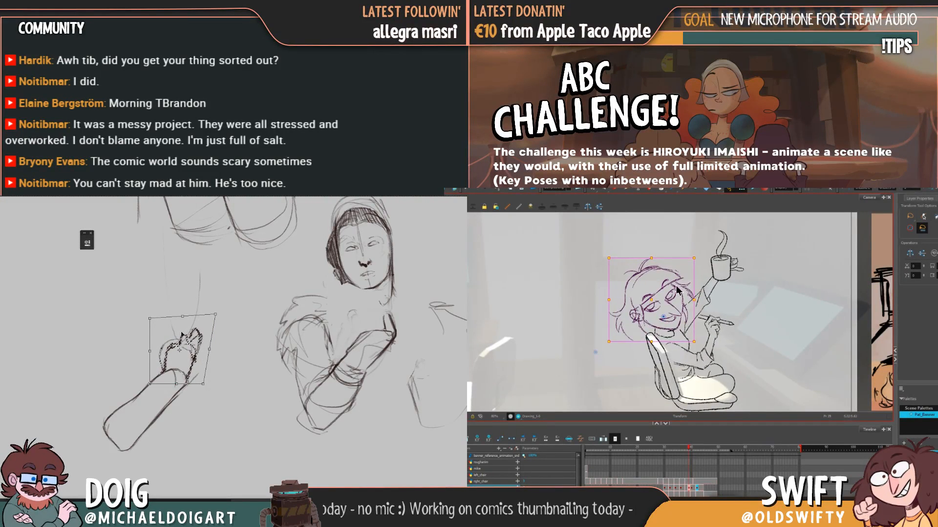
key(Return)
Sketch the upper arm and shoulder curve rising from the elbow of the separate forearm, and clean up the inner elbow lines
drag(144, 364, 163, 352)
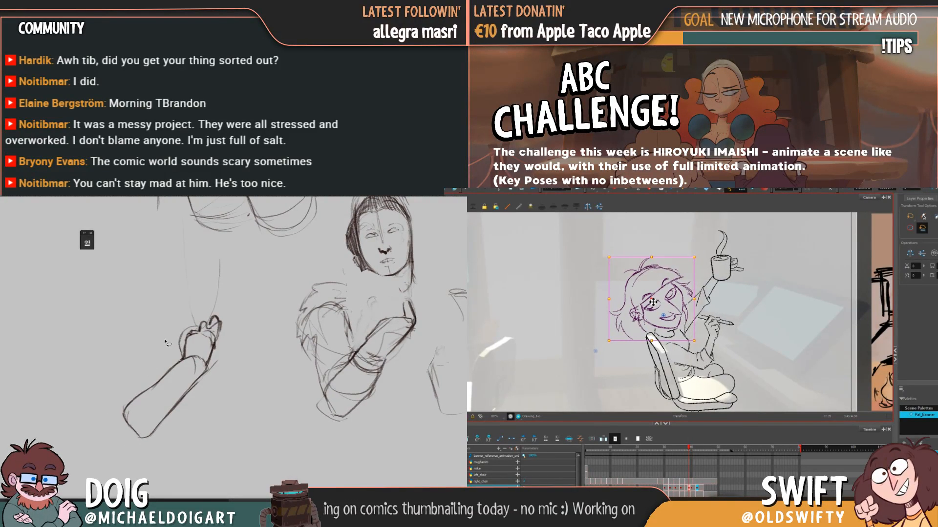
scroll(166, 344, down, 2)
drag(162, 381, 176, 396)
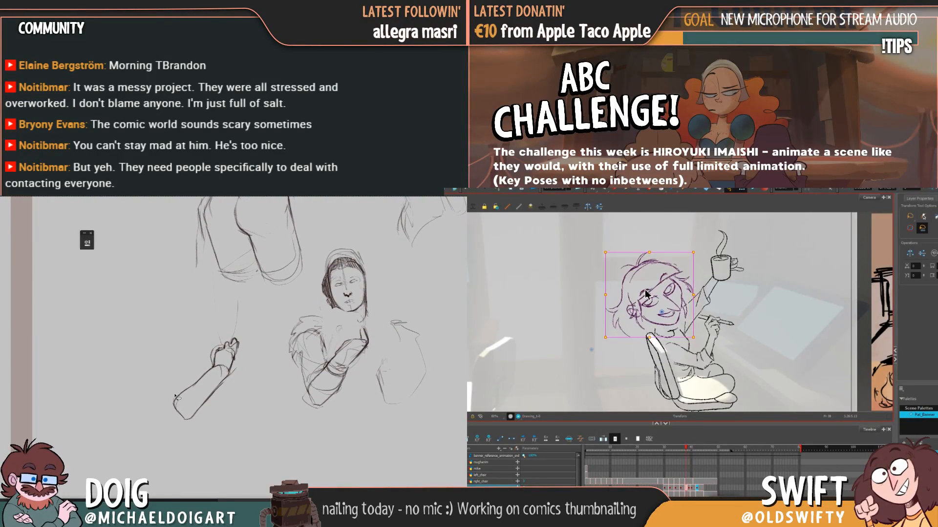
key(ctrl+plus)
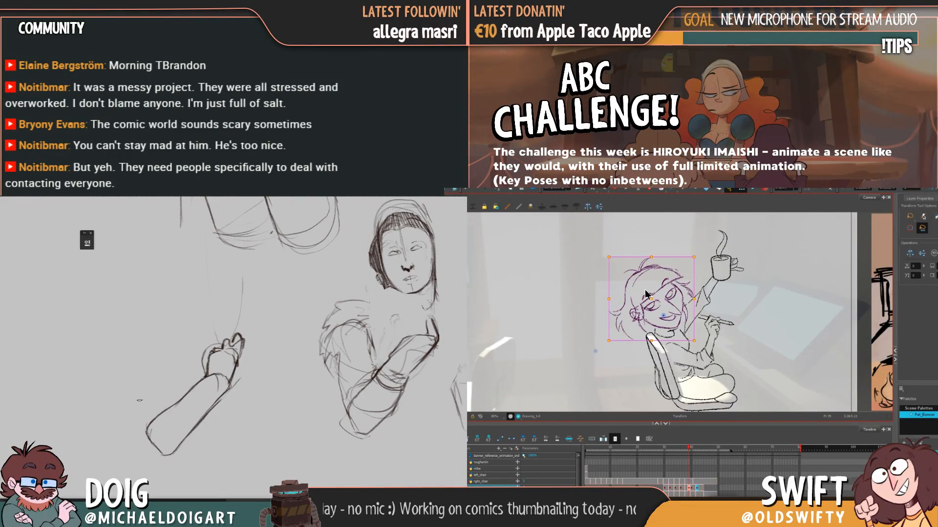
mouse_move(148, 431)
mouse_down()
mouse_move(131, 336)
mouse_move(146, 427)
mouse_move(179, 398)
mouse_move(178, 377)
mouse_move(179, 399)
mouse_move(166, 384)
mouse_move(145, 415)
mouse_up()
drag(162, 365, 165, 374)
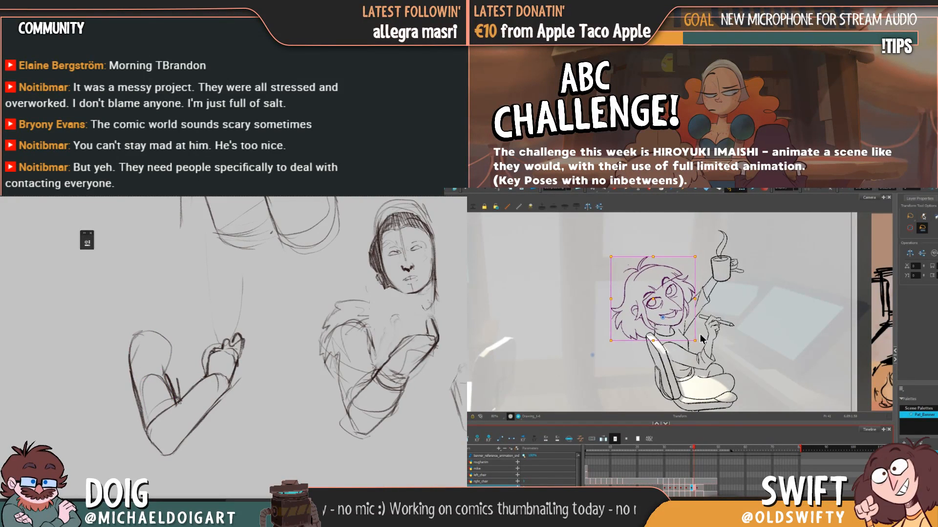
drag(170, 391, 172, 378)
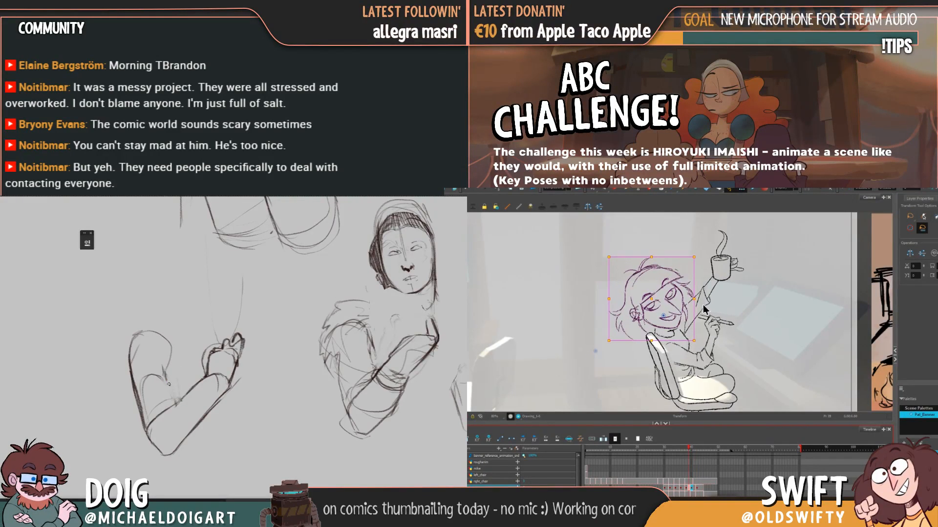
Erase the hand and wrist of the separate bent arm and redraw them as a raised hand with spread fingers
mouse_move(169, 377)
mouse_down()
mouse_move(174, 404)
mouse_move(193, 383)
mouse_up()
drag(178, 370, 142, 392)
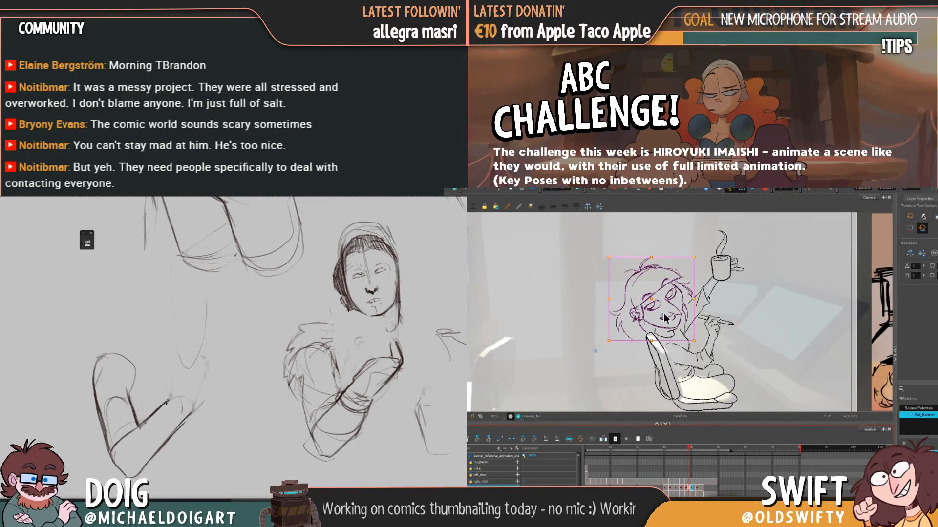
drag(171, 403, 193, 362)
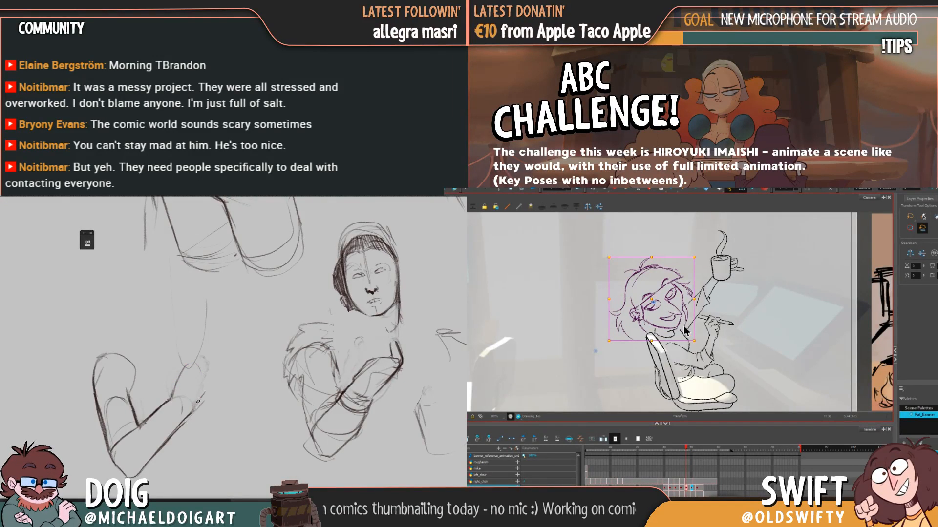
drag(195, 410, 215, 369)
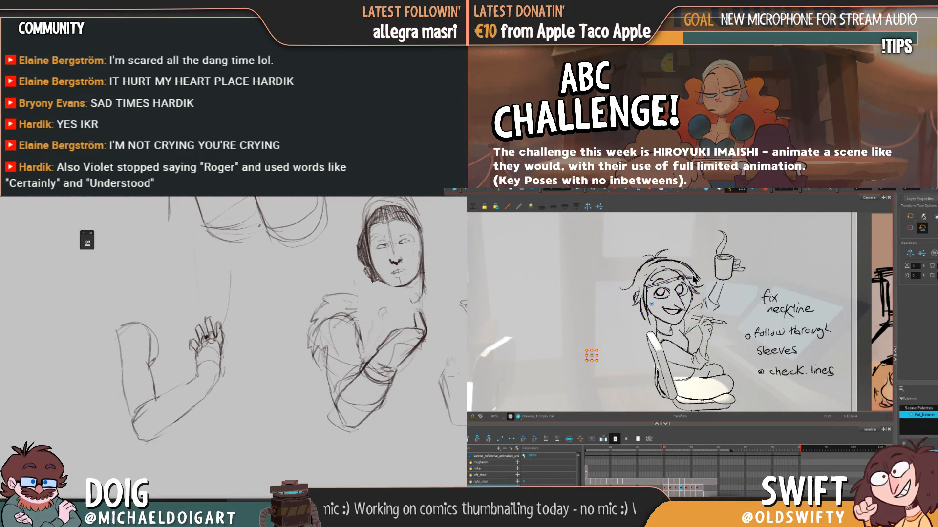
Step forward and back through the earlier head frames to examine the head's position and the changes between poses
key(period)
key(period)
key(period)
key(period)
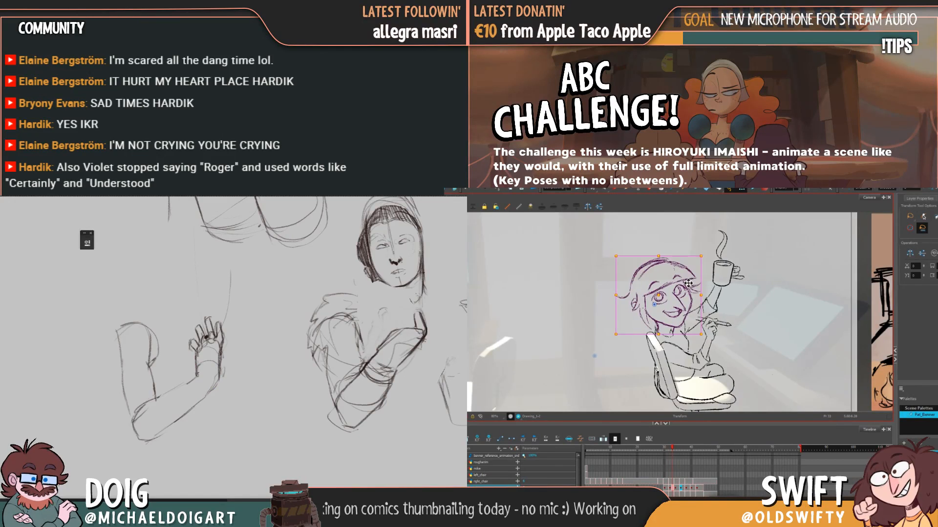
key(comma)
key(comma)
key(comma)
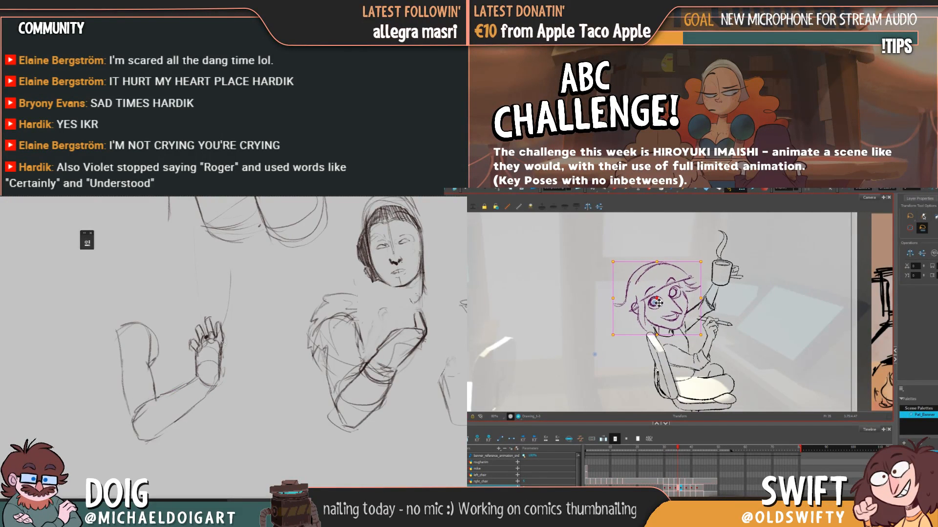
scroll(228, 334, down, 3)
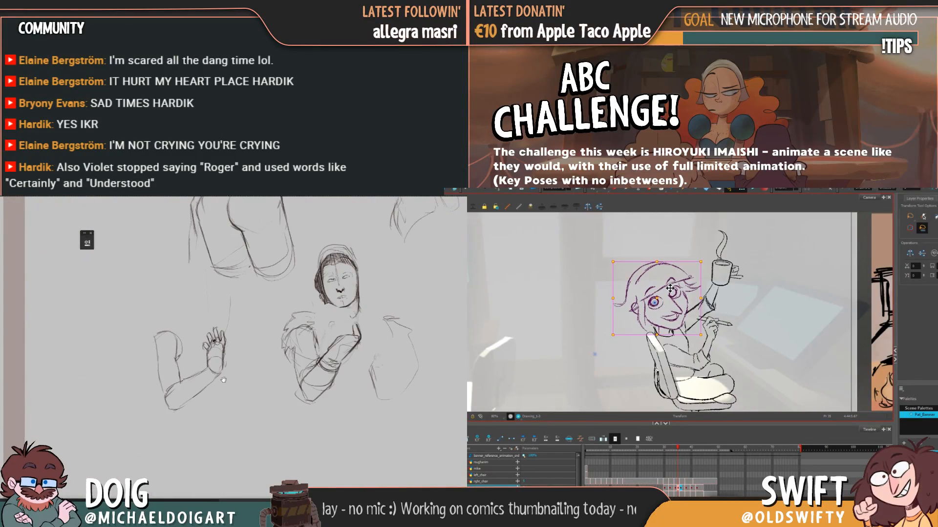
drag(197, 381, 247, 364)
key(comma)
key(period)
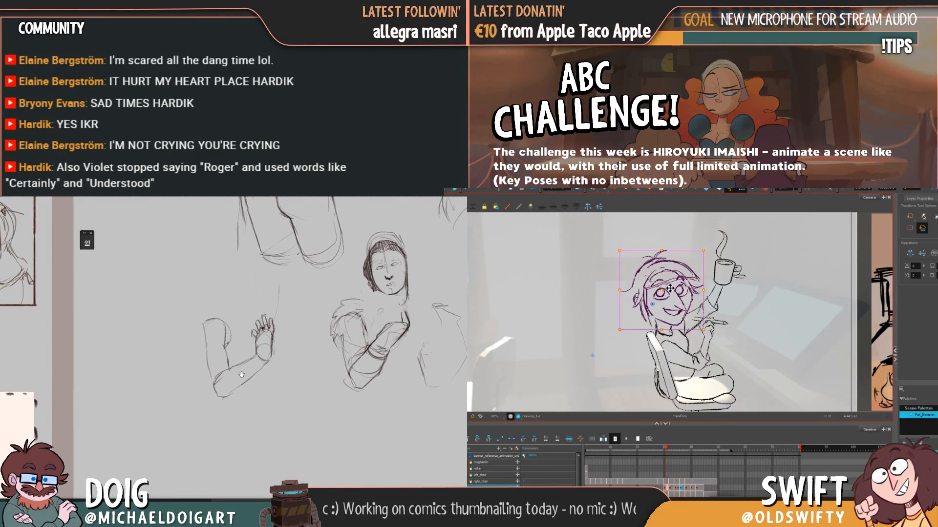
Sketch a small oval beside the separate bent arm, and compare the seated character's head across neighbouring frames
scroll(231, 373, up, 2)
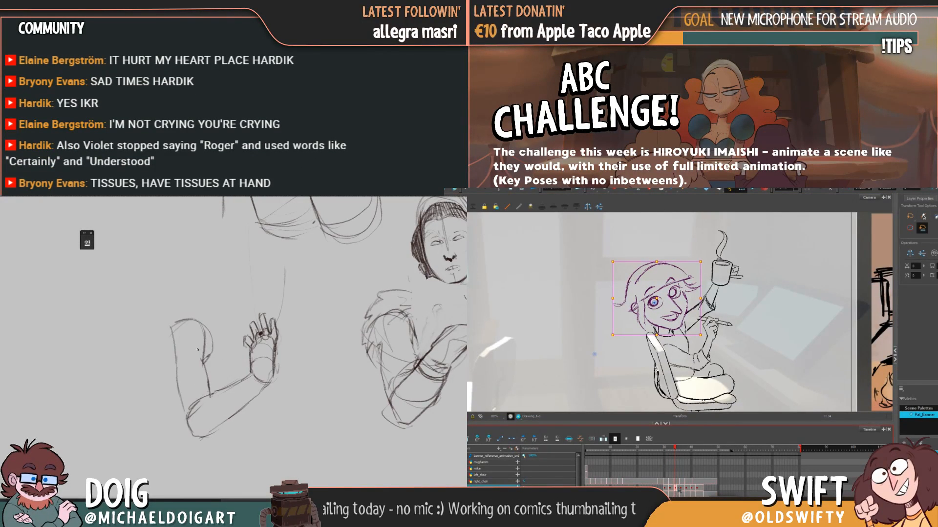
click(679, 489)
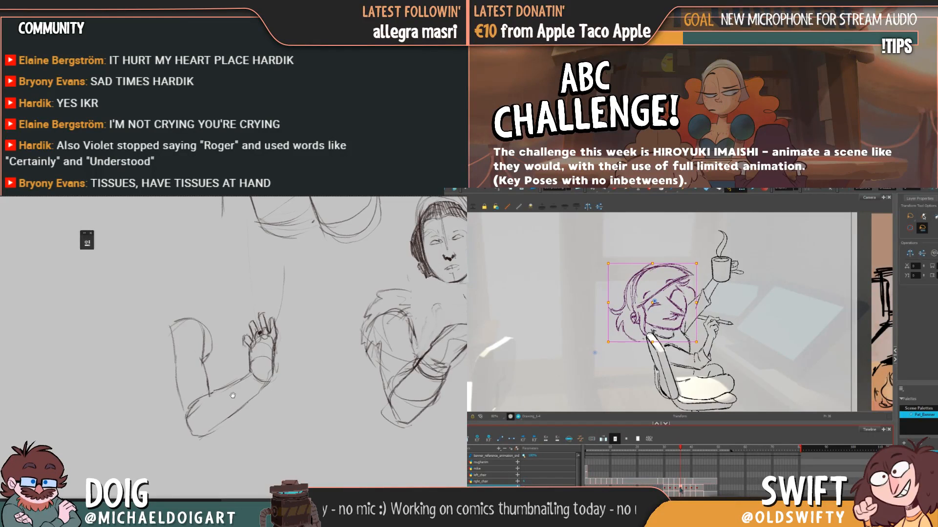
drag(224, 395, 303, 377)
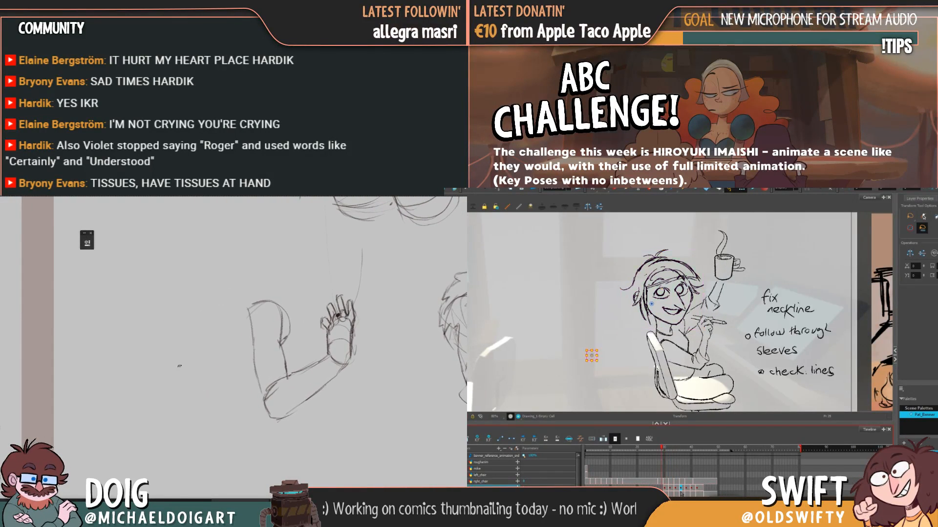
mouse_move(152, 366)
mouse_down()
mouse_move(170, 360)
mouse_move(191, 359)
mouse_up()
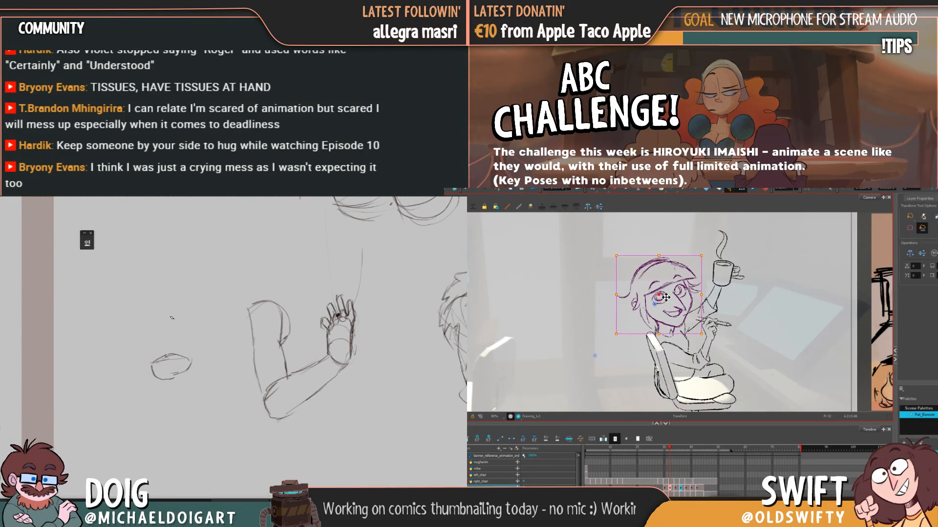
key(f)
key(g)
key(g)
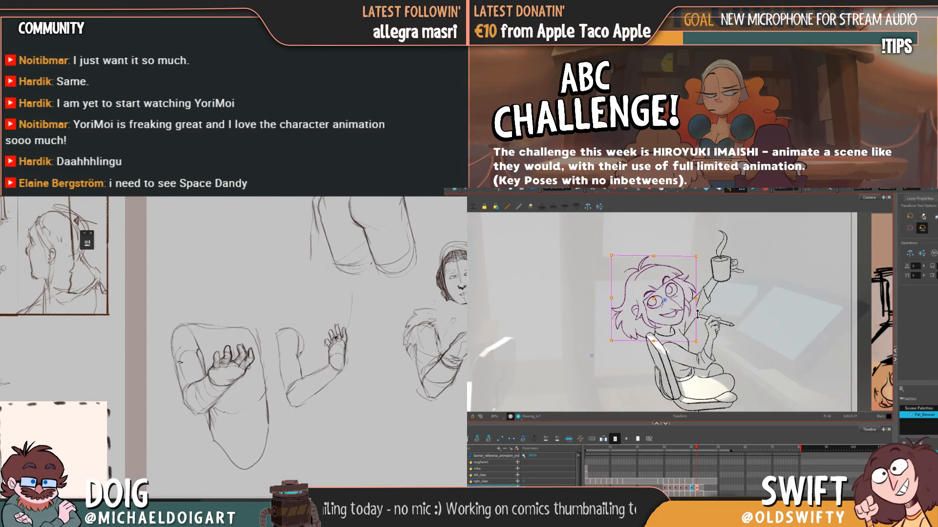
Sketch an oval head with neck lines above the torso figure, and scrub back through the head animation
mouse_move(174, 353)
mouse_down()
mouse_move(178, 334)
mouse_move(184, 342)
mouse_up()
mouse_move(690, 453)
mouse_down()
mouse_move(710, 452)
mouse_move(653, 454)
mouse_up()
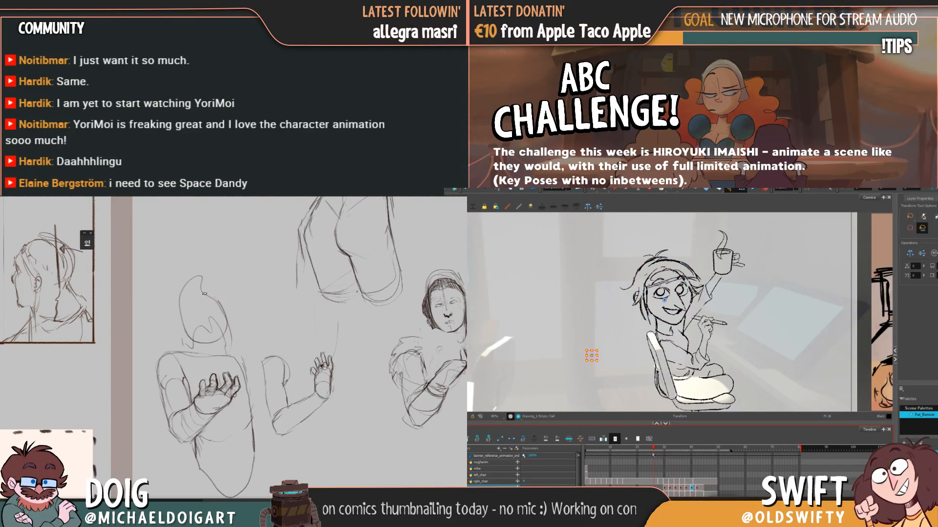
drag(226, 342, 190, 326)
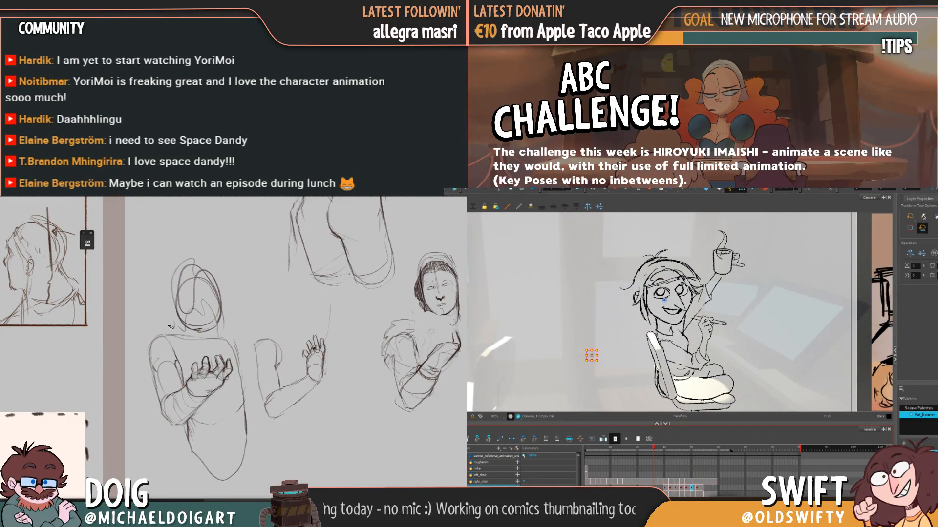
scroll(210, 373, up, 3)
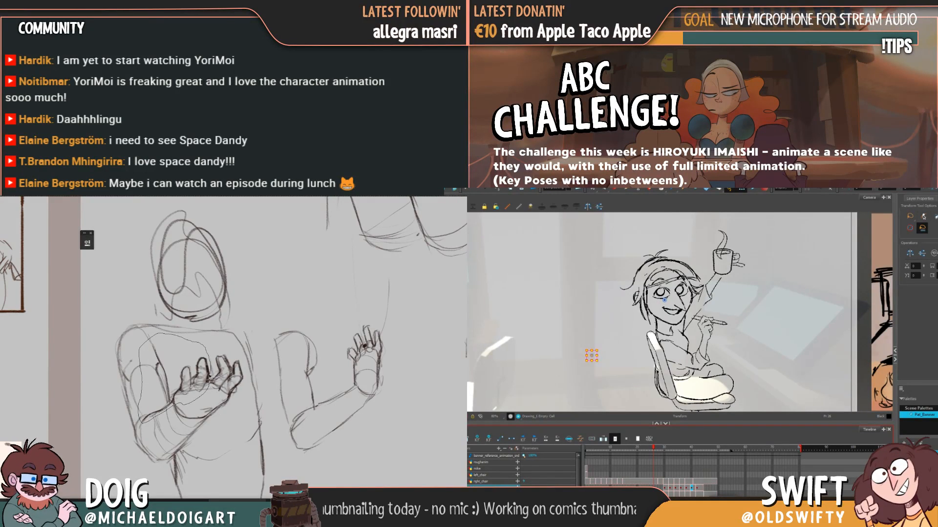
Clean up the inner upper-arm line of the torso figure, and lasso and adjust the arm's outer contour down to the elbow
drag(210, 378, 190, 392)
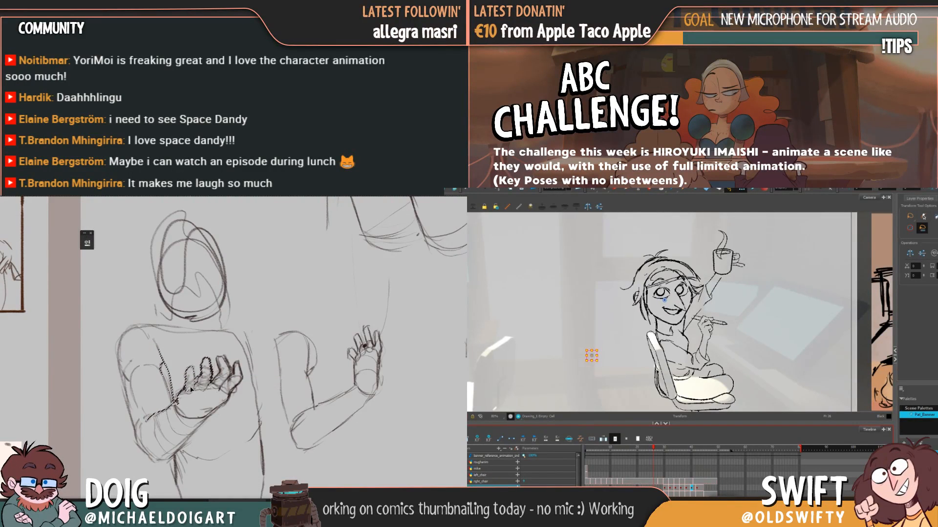
key(ctrl+d)
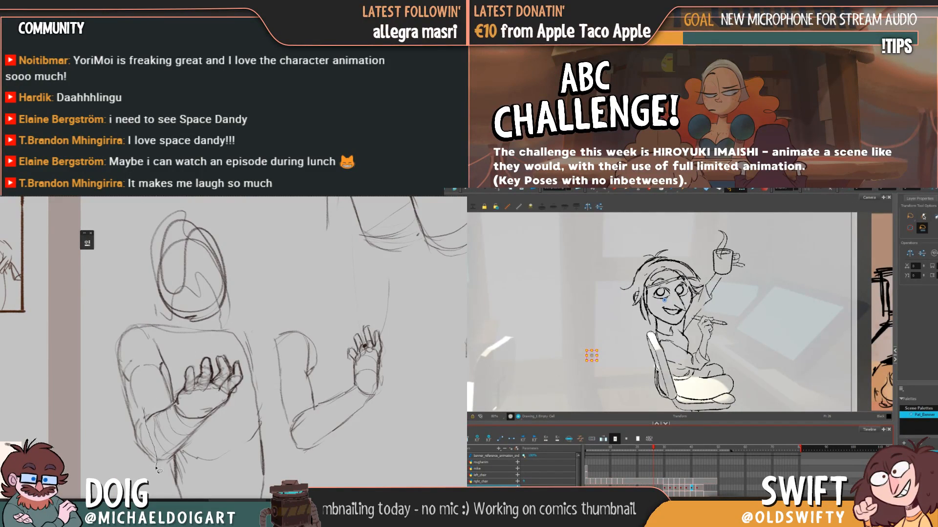
mouse_move(108, 377)
mouse_down()
mouse_move(124, 318)
mouse_move(150, 391)
mouse_up()
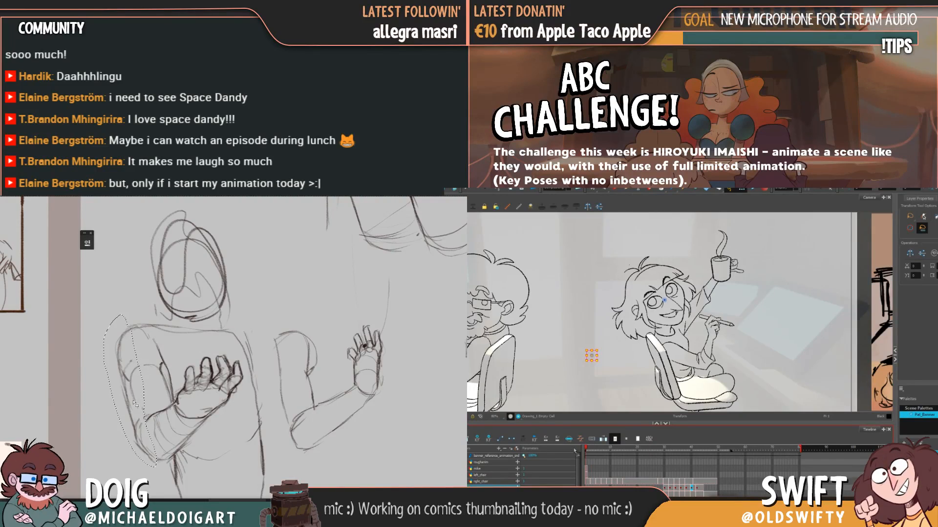
drag(139, 424, 142, 422)
scroll(147, 406, right, 2)
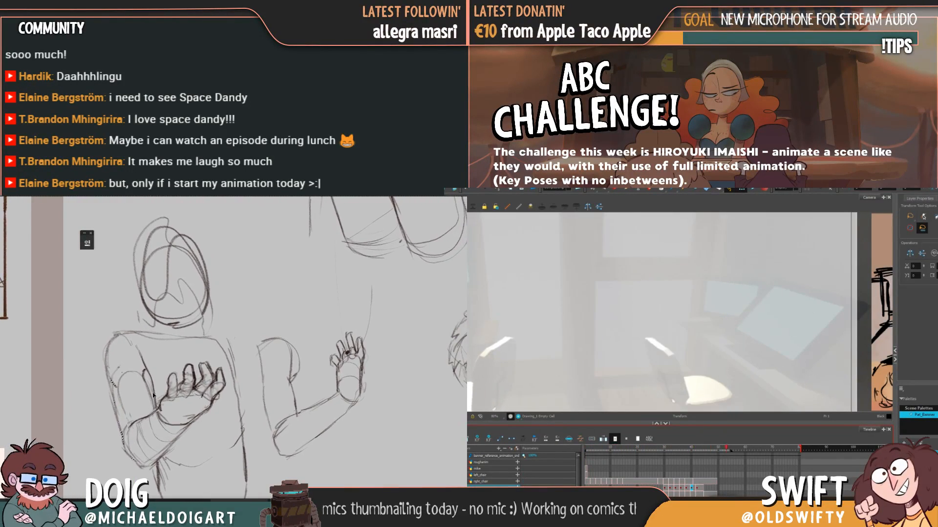
drag(155, 384, 174, 374)
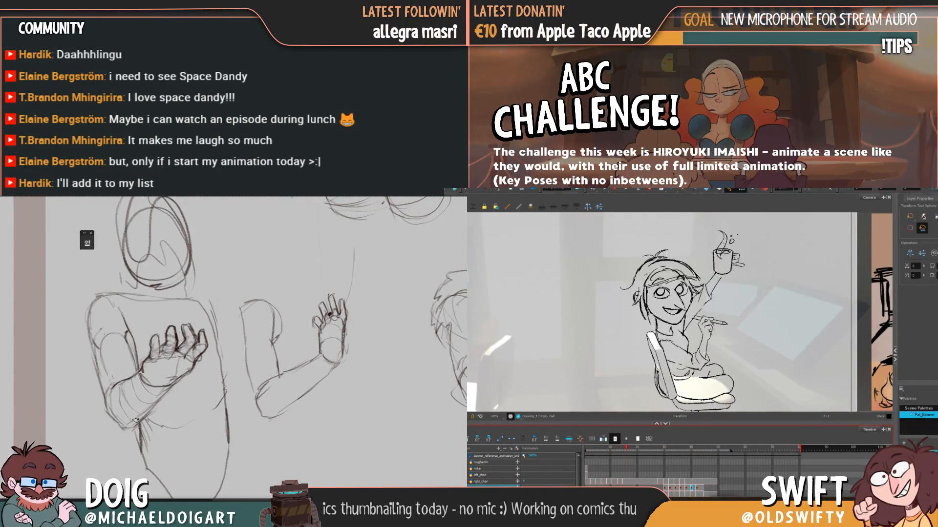
drag(123, 428, 136, 397)
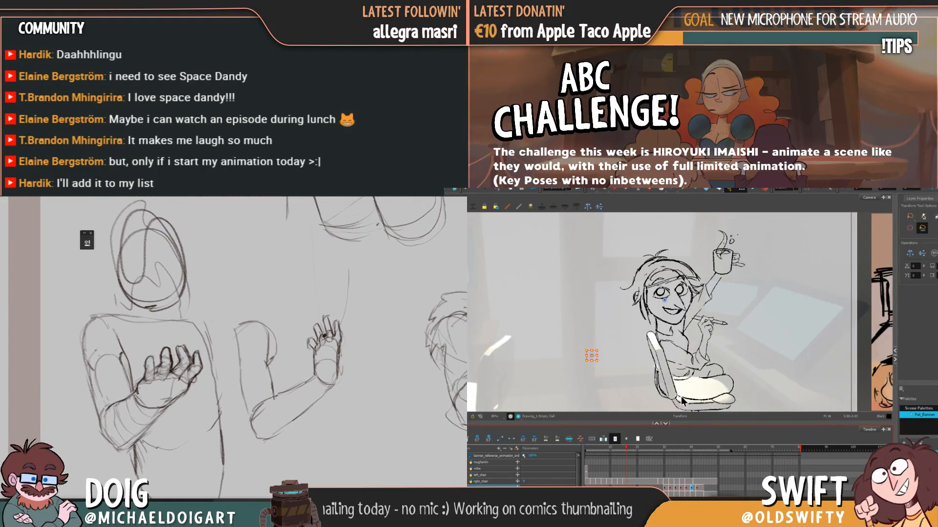
Bring the bearded character's chair into the camera view, activate the Pencil tool with the Charcoal preset, and return to the first frame
drag(686, 394, 800, 374)
key(alt+b)
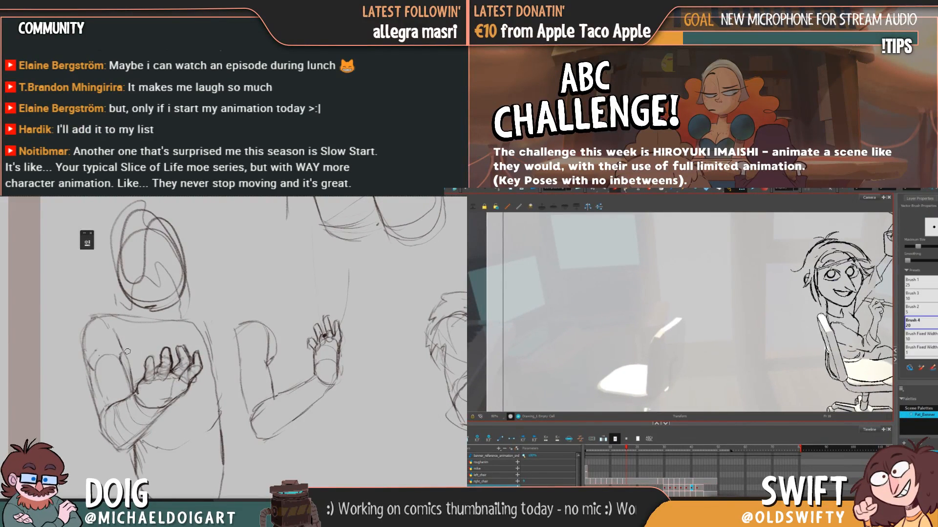
click(627, 191)
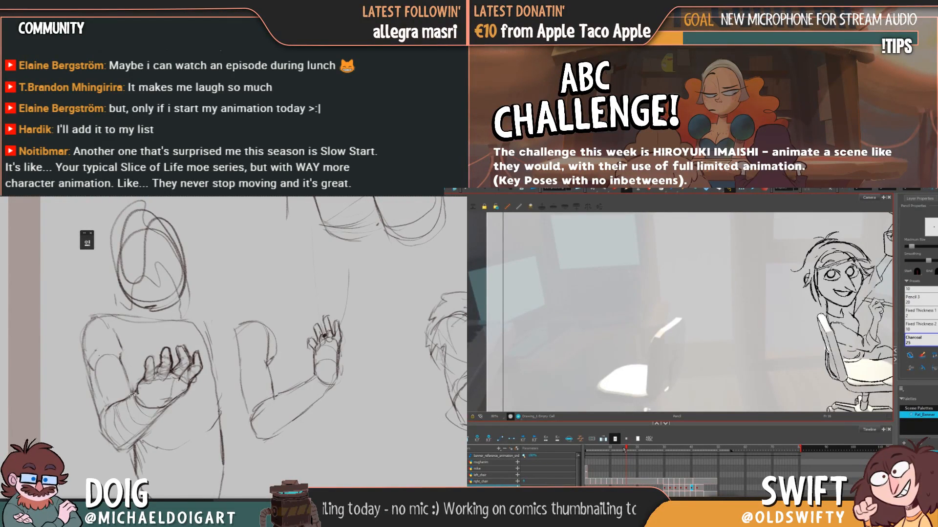
key(Return)
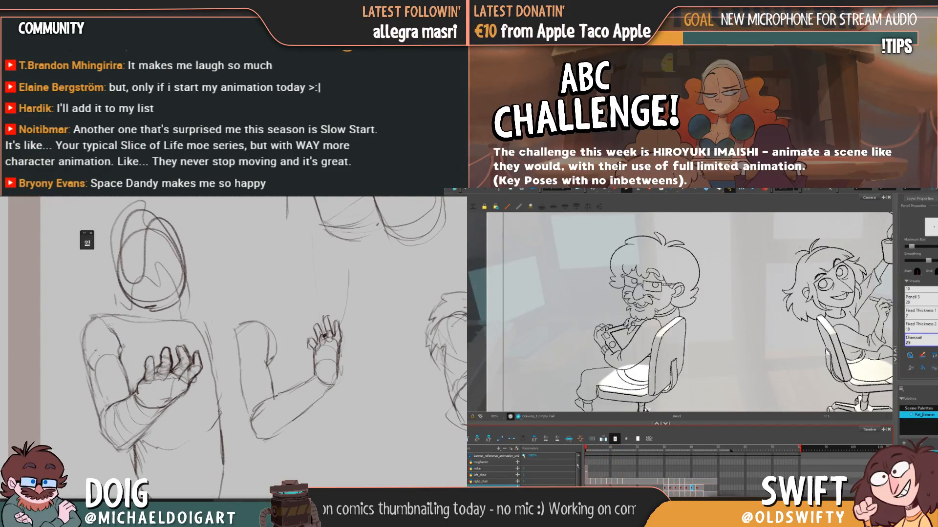
drag(174, 416, 171, 377)
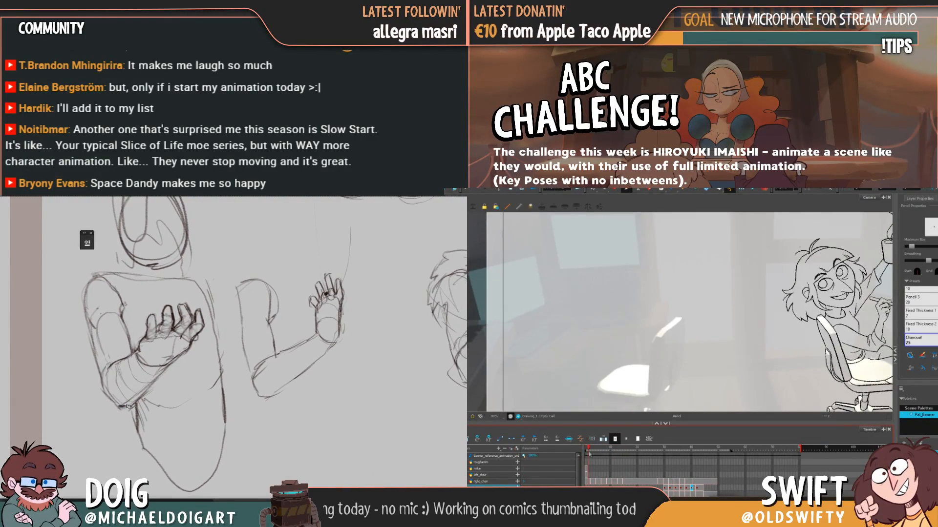
Select the left_chair layer and scrub through the timeline to check the chair, ending on the opening frames
click(588, 469)
mouse_move(168, 374)
mouse_down()
mouse_move(152, 402)
mouse_move(163, 355)
mouse_up()
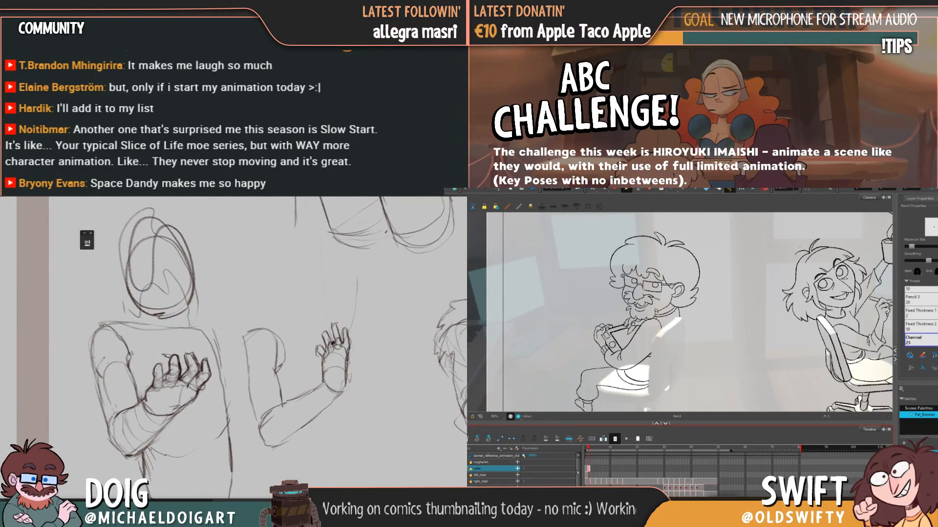
click(627, 450)
scroll(154, 357, up, 3)
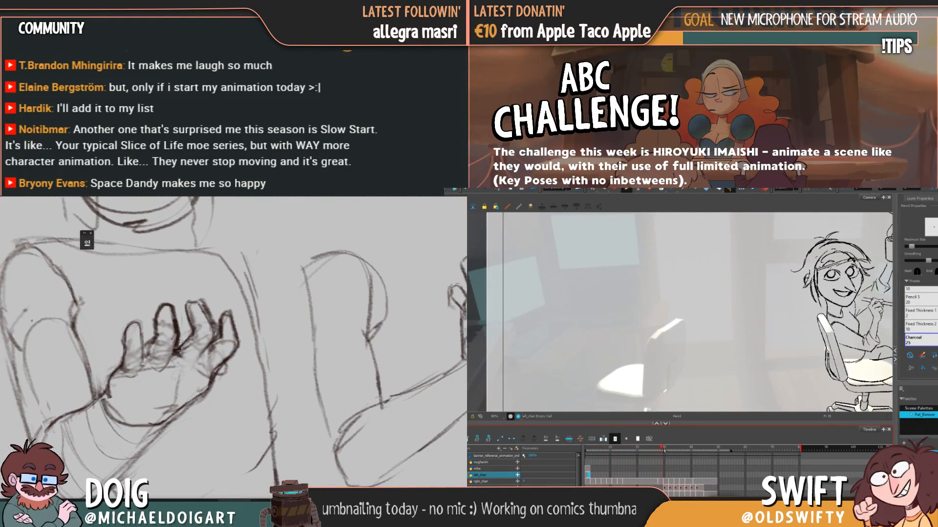
click(597, 471)
click(699, 459)
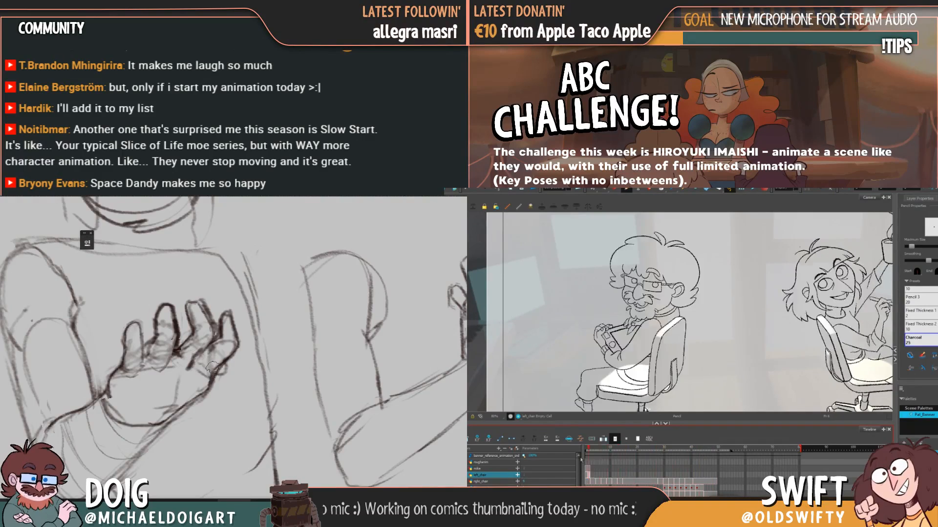
click(623, 462)
mouse_move(623, 462)
mouse_down()
mouse_move(595, 472)
mouse_move(679, 460)
mouse_move(628, 473)
mouse_move(690, 471)
mouse_up()
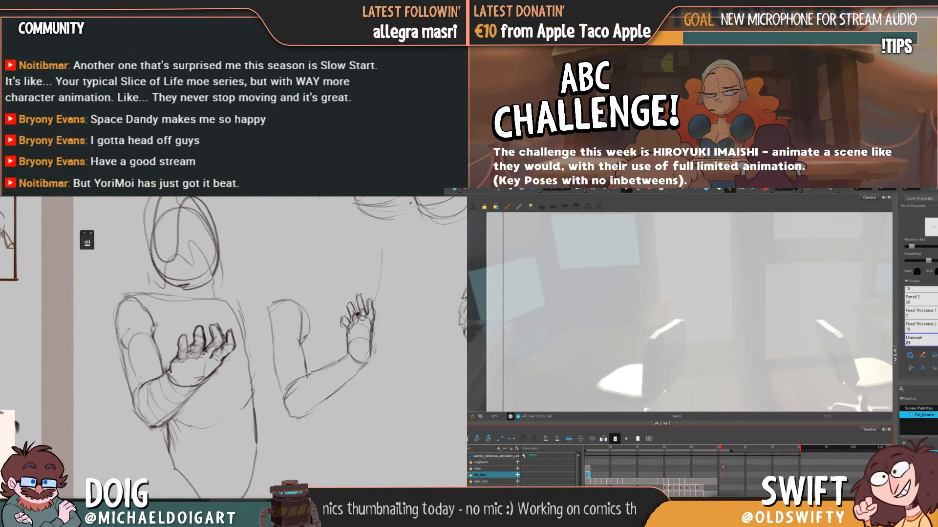
mouse_move(786, 460)
mouse_down()
mouse_move(582, 468)
mouse_move(618, 472)
mouse_move(574, 480)
mouse_move(616, 468)
mouse_move(591, 476)
mouse_up()
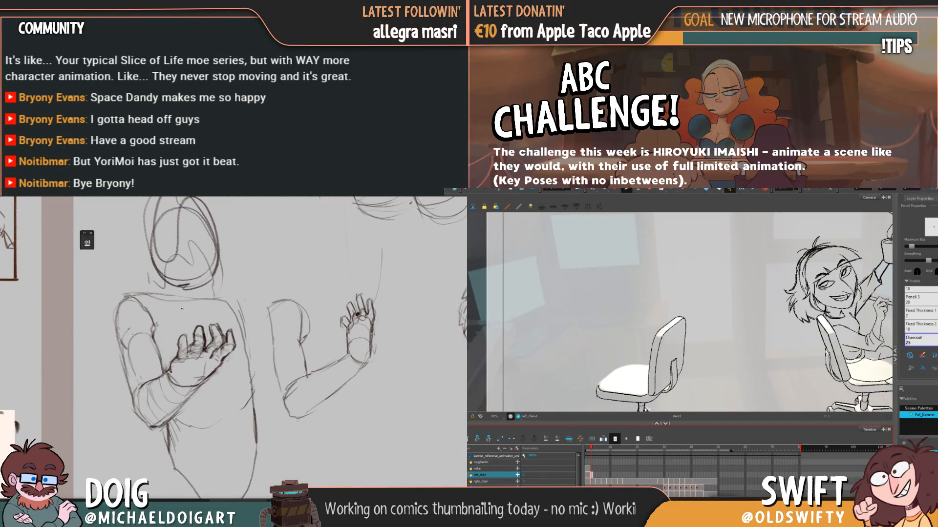
Compare the chair drawings across the opening frames, and examine the torso and arm sketches as a whole
key(comma)
scroll(182, 309, down, 3)
key(period)
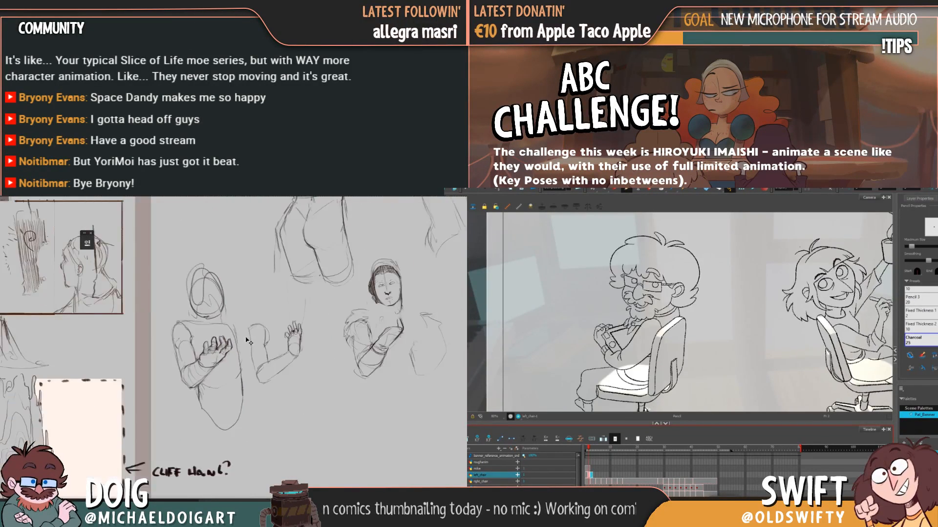
scroll(249, 335, up, 2)
key(period)
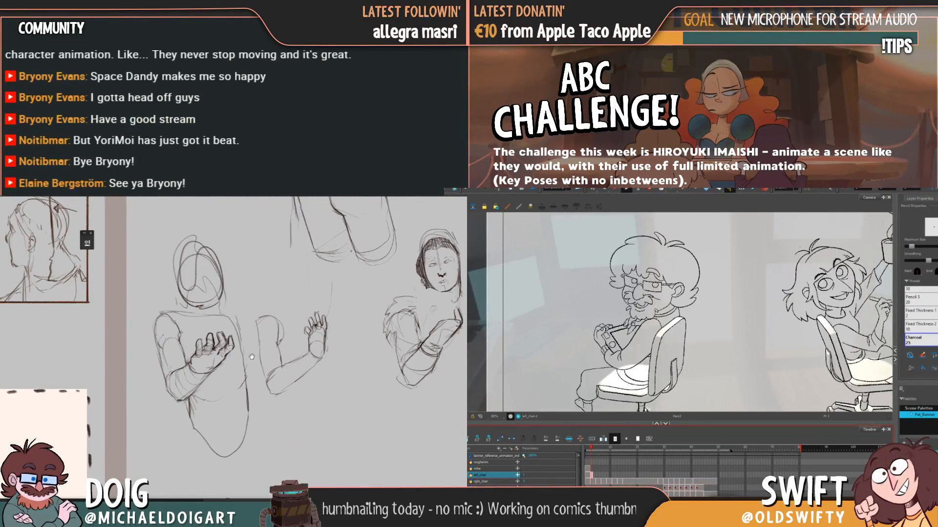
drag(249, 335, 203, 383)
key(period)
scroll(203, 383, down, 1)
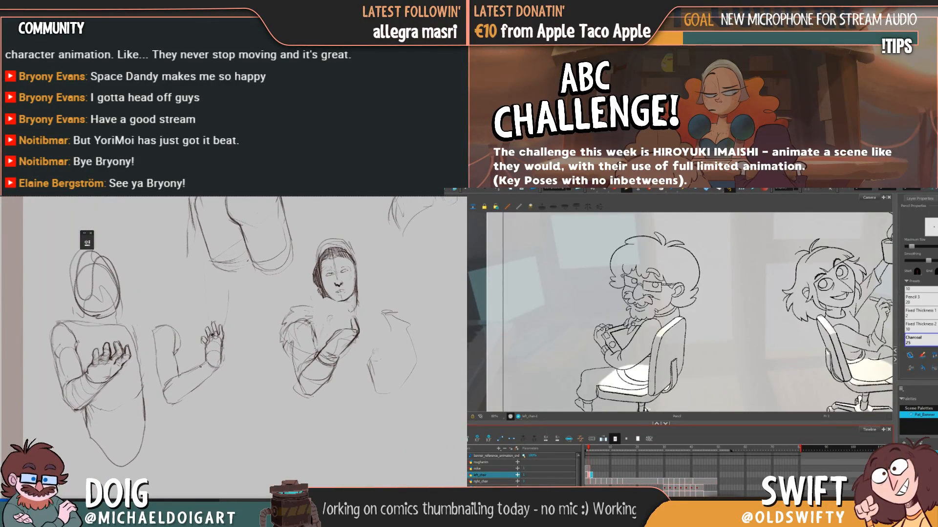
scroll(201, 366, down, 1)
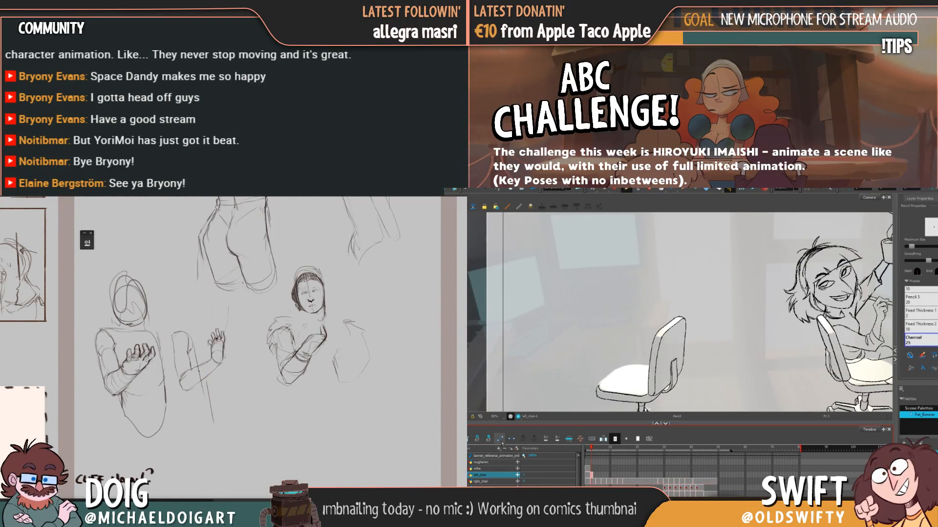
drag(195, 372, 236, 376)
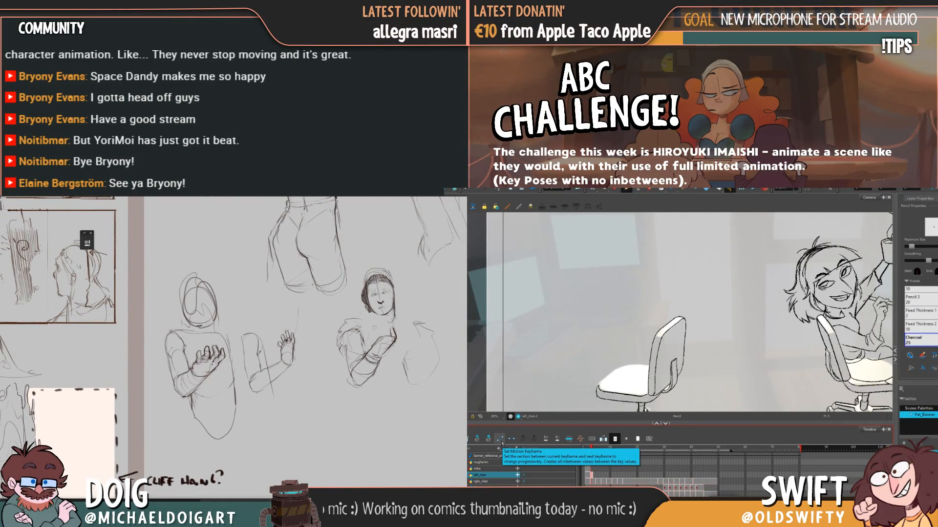
Refine the finger and palm lines of the torso figure's raised hand
scroll(209, 365, up, 4)
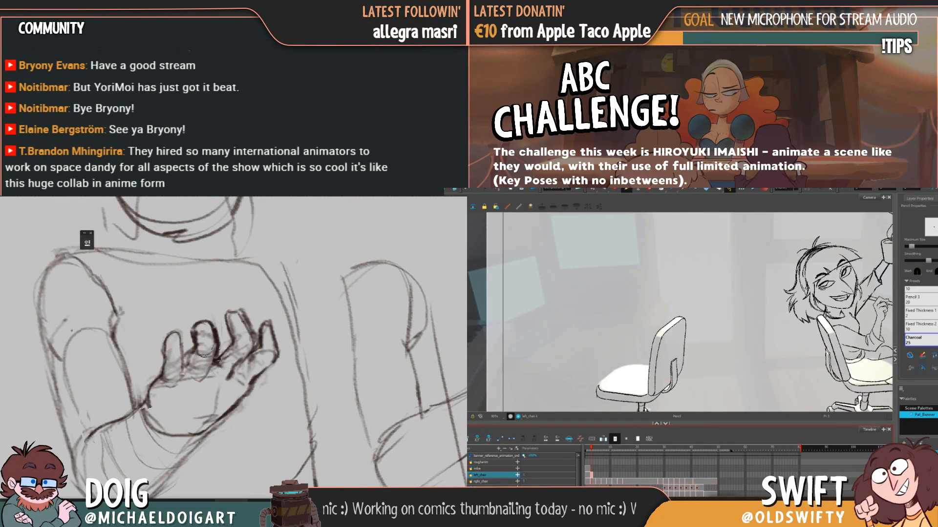
drag(217, 355, 200, 363)
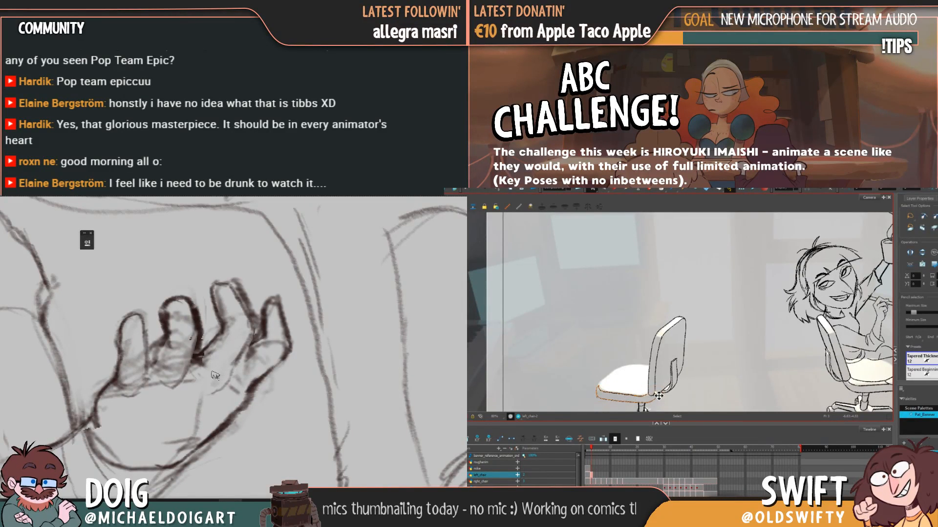
Nudge the empty chair's seat very slightly sideways, and flip between the opening frames to check its alignment
drag(594, 381, 592, 382)
key(comma)
key(period)
key(comma)
key(period)
key(comma)
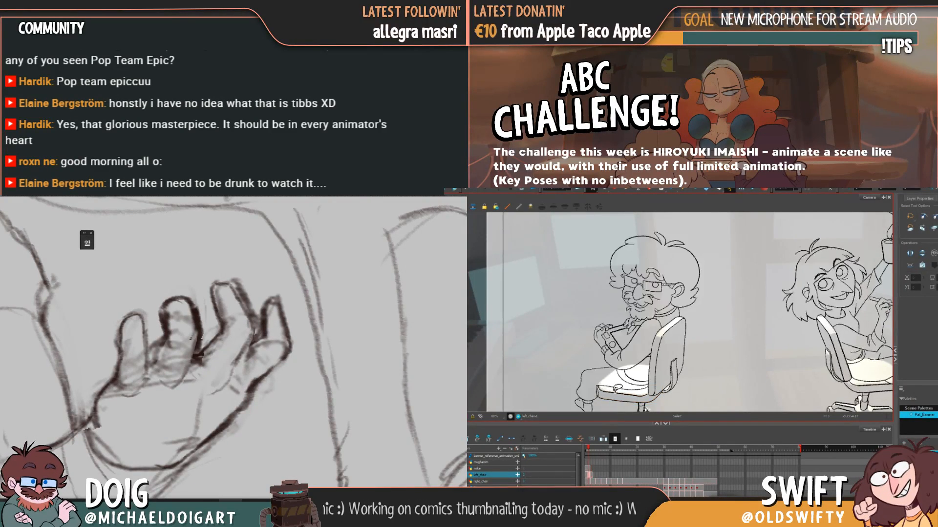
key(period)
key(comma)
key(period)
key(comma)
key(period)
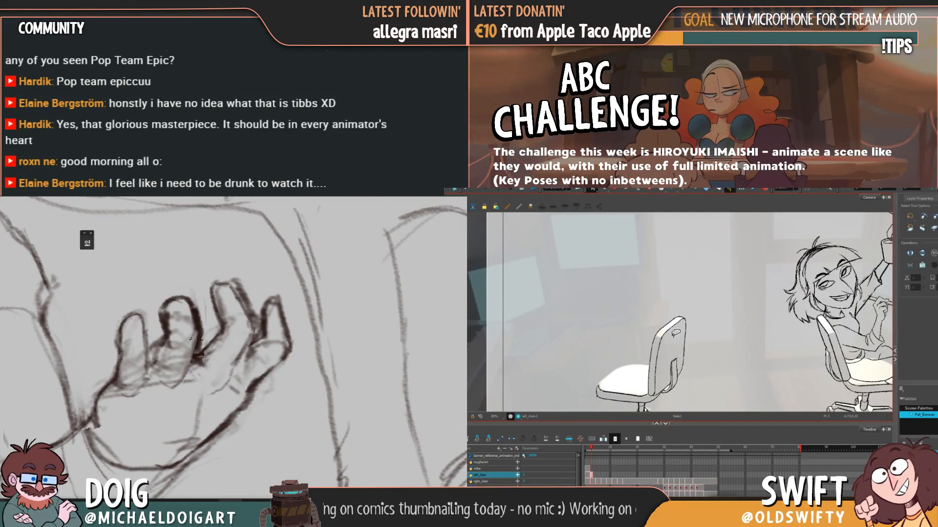
key(comma)
key(period)
key(comma)
key(period)
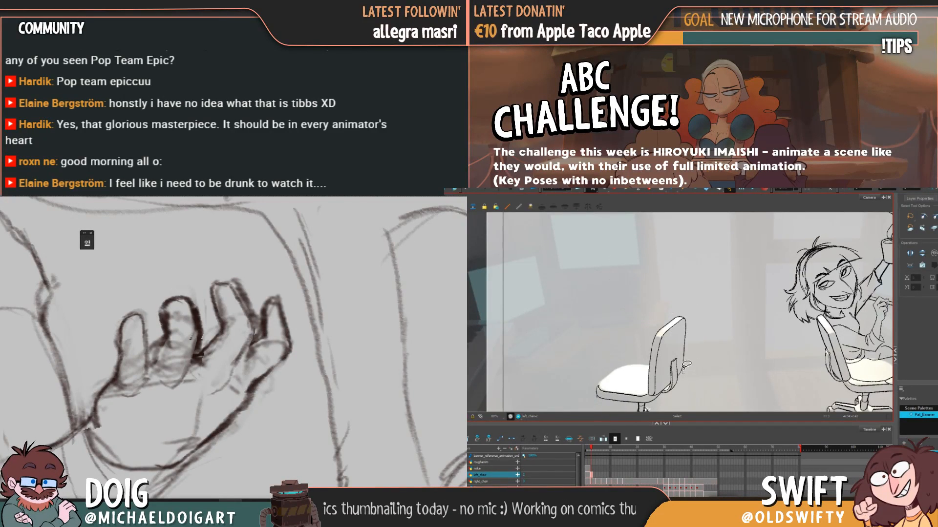
Select the empty chair's backrest, adjust its placement slightly, and flip between the opening frames to compare it
mouse_move(676, 344)
mouse_down()
mouse_move(658, 390)
mouse_move(644, 384)
mouse_move(637, 361)
mouse_move(665, 289)
mouse_move(706, 324)
mouse_up()
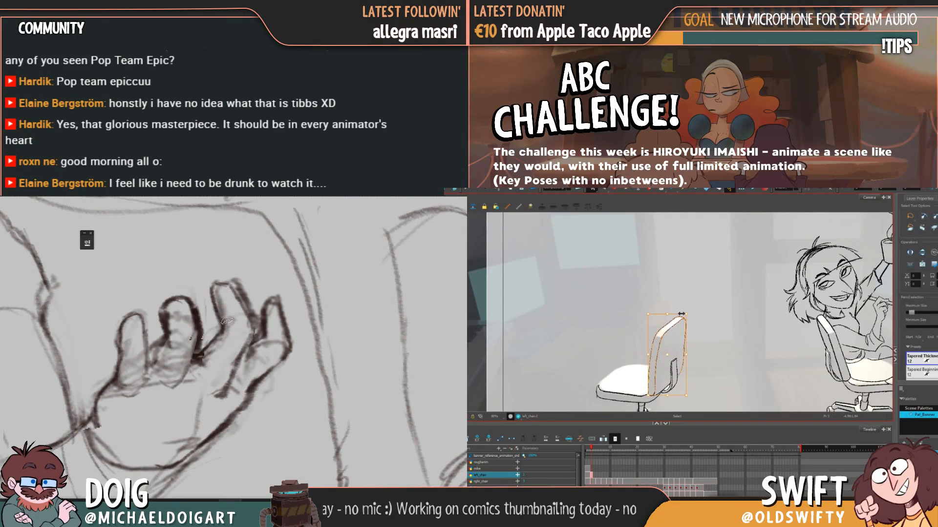
key(comma)
key(period)
key(ctrl+minus)
key(ctrl+minus)
key(ctrl+minus)
key(ctrl+minus)
key(comma)
key(period)
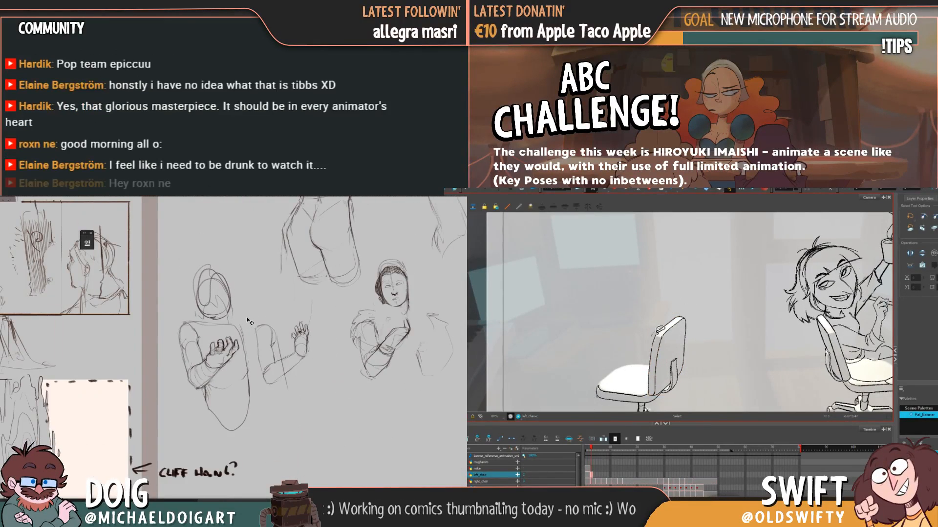
Flip repeatedly between the opening frames to compare the empty chair's backrest with the occupied chair
key(ctrl+plus)
drag(658, 333, 664, 364)
mouse_move(259, 433)
mouse_down()
mouse_move(226, 408)
mouse_move(206, 373)
mouse_move(214, 389)
mouse_move(198, 397)
mouse_move(198, 477)
mouse_up()
key(comma)
key(period)
key(comma)
key(period)
key(comma)
key(period)
key(comma)
key(period)
key(comma)
key(period)
key(comma)
key(period)
key(comma)
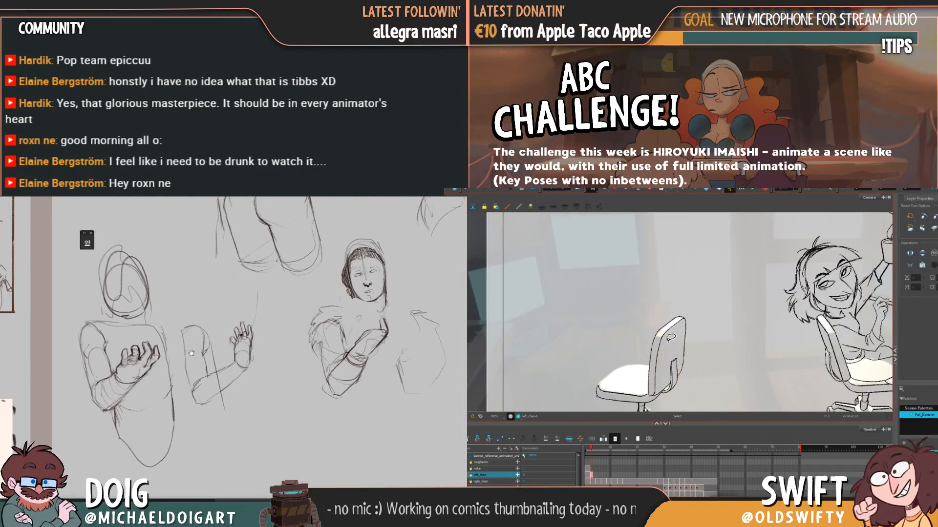
key(period)
Select the front face lines of the empty chair's backrest and adjust their placement slightly
drag(667, 333, 660, 375)
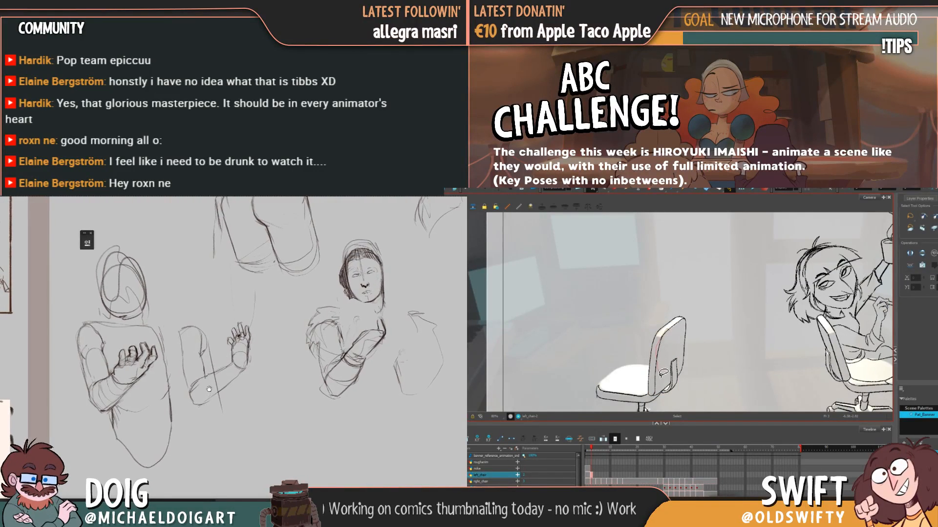
mouse_move(209, 389)
mouse_down()
mouse_move(203, 403)
mouse_move(229, 413)
mouse_up()
drag(657, 378, 651, 357)
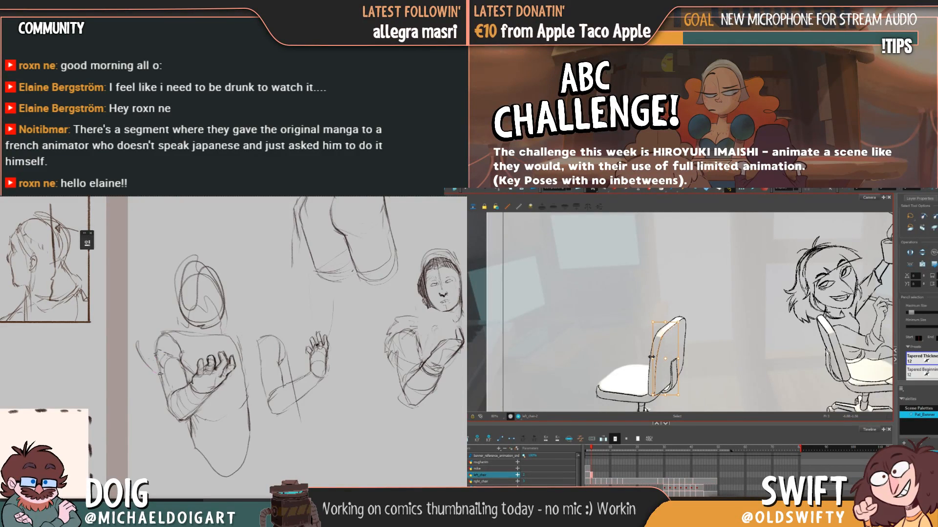
Sketch a bulky ruff around the torso figure's shoulders, and rough in the face guidelines and hair outline
mouse_move(155, 365)
mouse_down()
mouse_move(132, 339)
mouse_move(144, 315)
mouse_up()
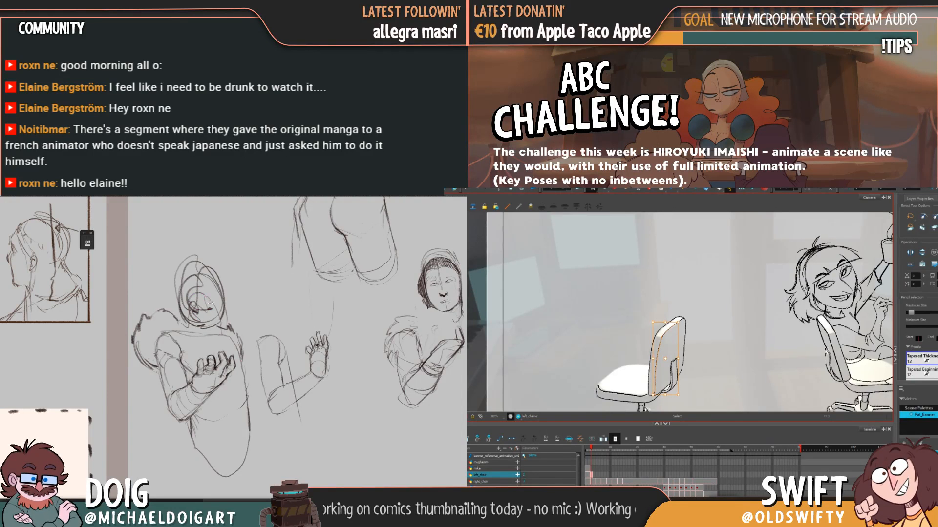
mouse_move(195, 283)
mouse_down()
mouse_move(190, 329)
mouse_move(210, 342)
mouse_move(200, 340)
mouse_move(220, 317)
mouse_move(211, 330)
mouse_move(175, 303)
mouse_move(198, 270)
mouse_move(222, 298)
mouse_move(212, 333)
mouse_move(184, 323)
mouse_move(198, 332)
mouse_move(181, 303)
mouse_move(195, 335)
mouse_move(212, 330)
mouse_move(200, 303)
mouse_up()
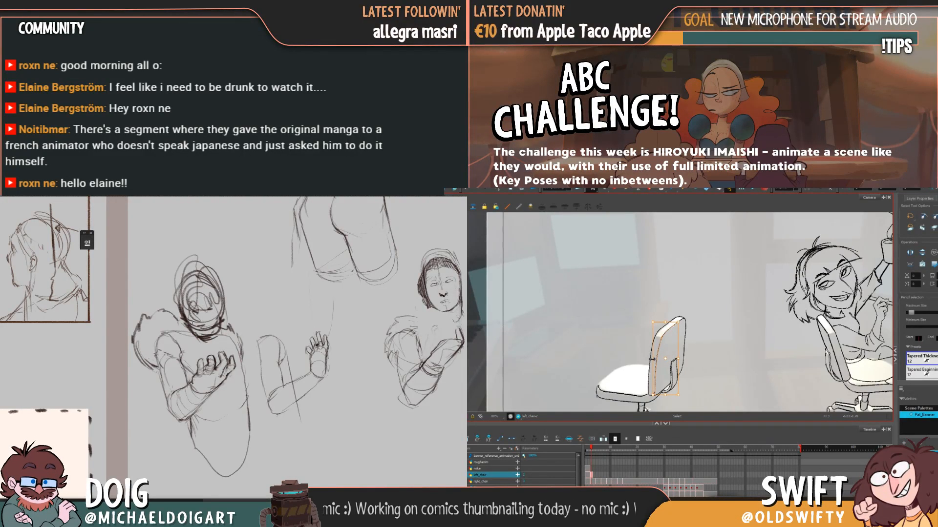
mouse_move(193, 318)
mouse_down()
mouse_move(208, 325)
mouse_move(193, 288)
mouse_move(210, 326)
mouse_move(204, 321)
mouse_up()
Check the adjusted backrest lines by flipping between the empty and occupied chair frames
key(Return)
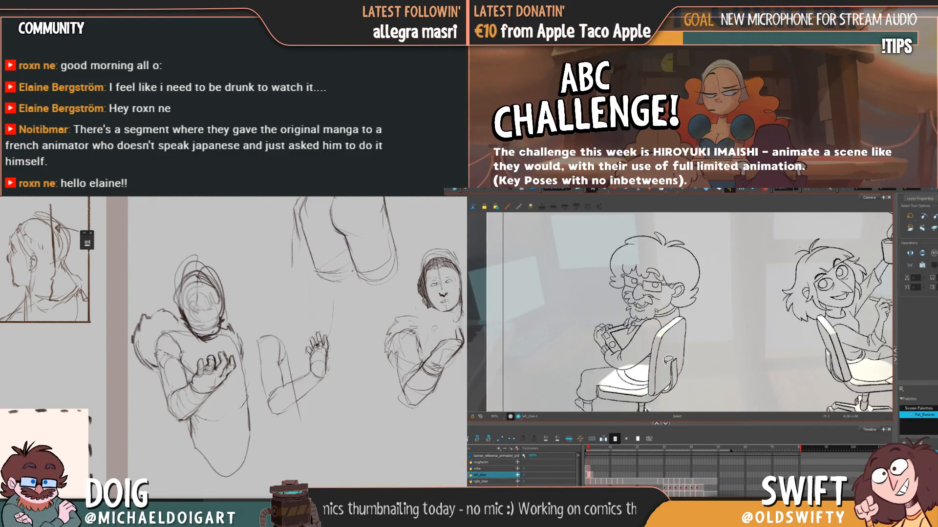
key(.)
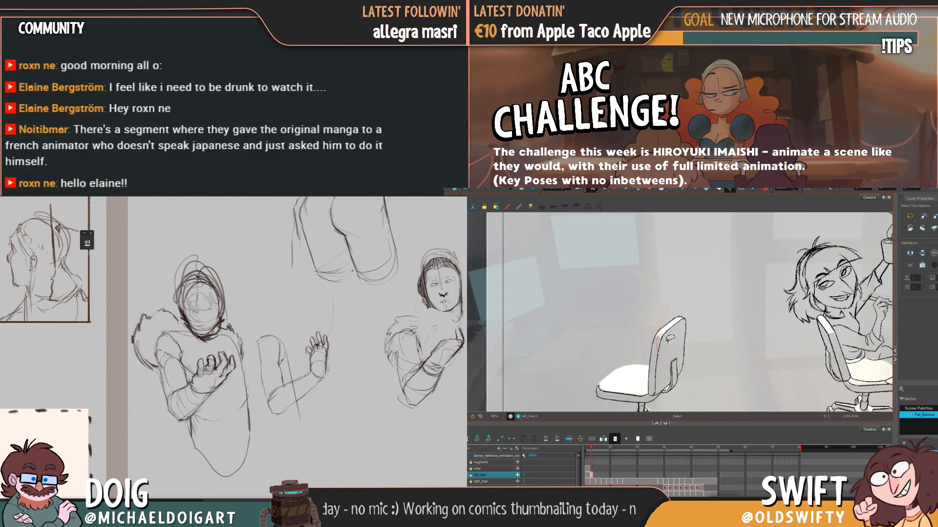
click(672, 336)
key(comma)
key(period)
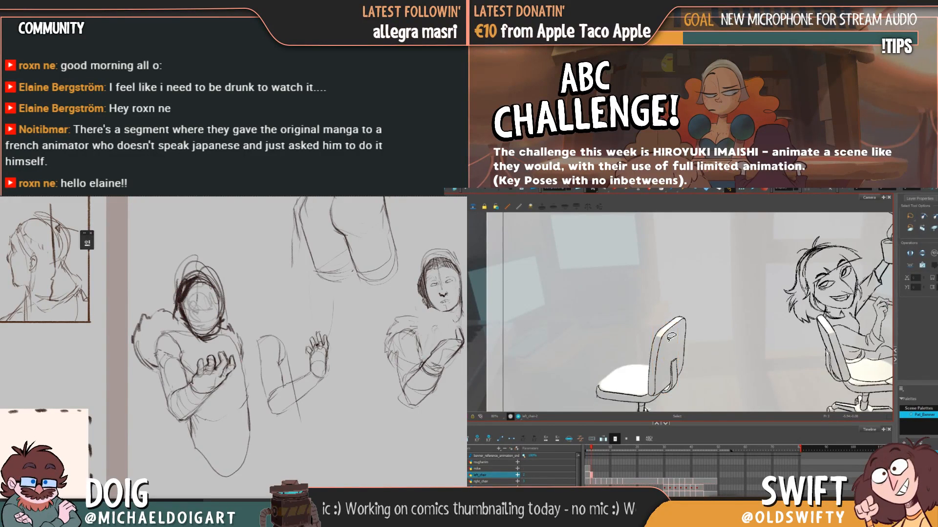
key(comma)
key(period)
key(comma)
key(period)
Fill in the torso figure's dark shoulder-length hair, and keep comparing the chair across the opening frames
mouse_move(182, 305)
mouse_down()
mouse_move(202, 285)
mouse_move(211, 293)
mouse_move(223, 284)
mouse_up()
key(comma)
key(period)
key(comma)
key(period)
key(comma)
key(period)
key(comma)
mouse_move(217, 323)
mouse_down()
mouse_move(210, 283)
mouse_move(183, 285)
mouse_move(198, 274)
mouse_move(219, 289)
mouse_up()
Select the backrest lines to inspect them, clear the selection, and compare the chair's alignment between the opening frames
key(period)
key(ctrl+a)
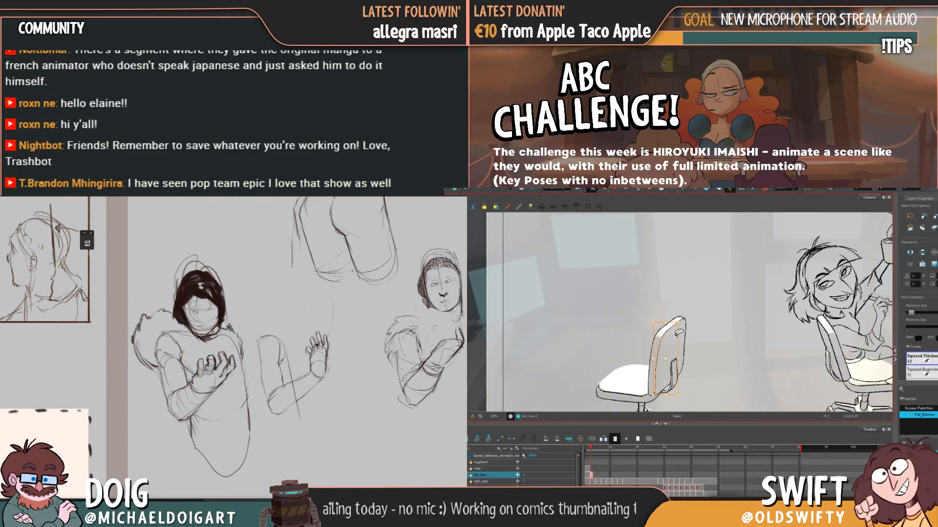
key(Escape)
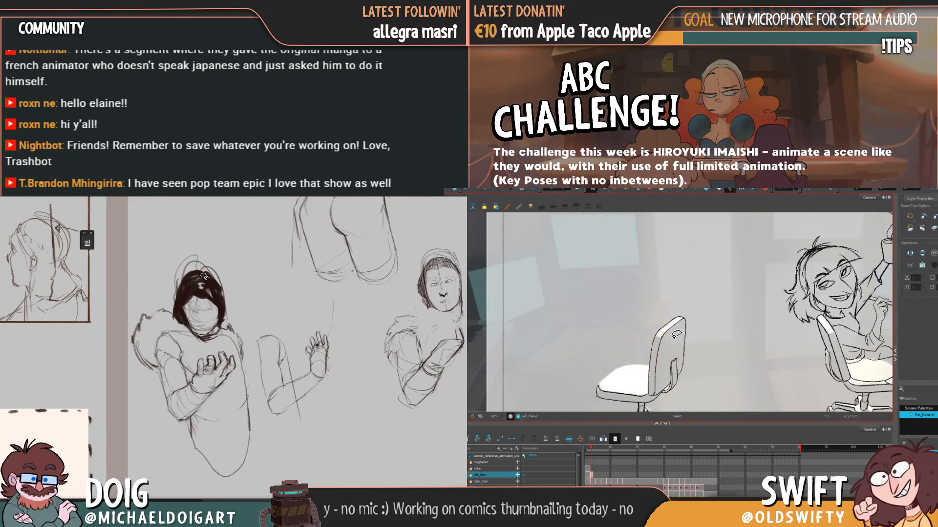
key(comma)
key(period)
key(comma)
key(period)
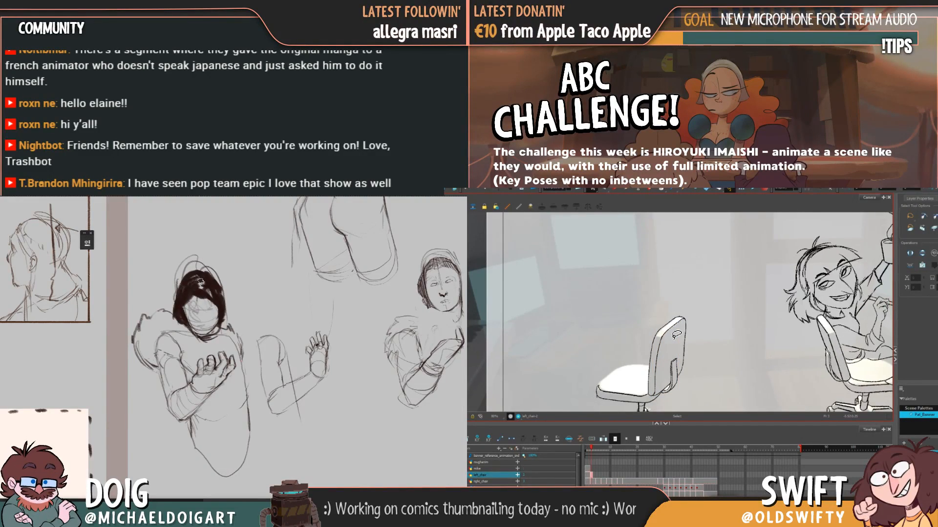
key(comma)
key(period)
key(comma)
key(period)
key(comma)
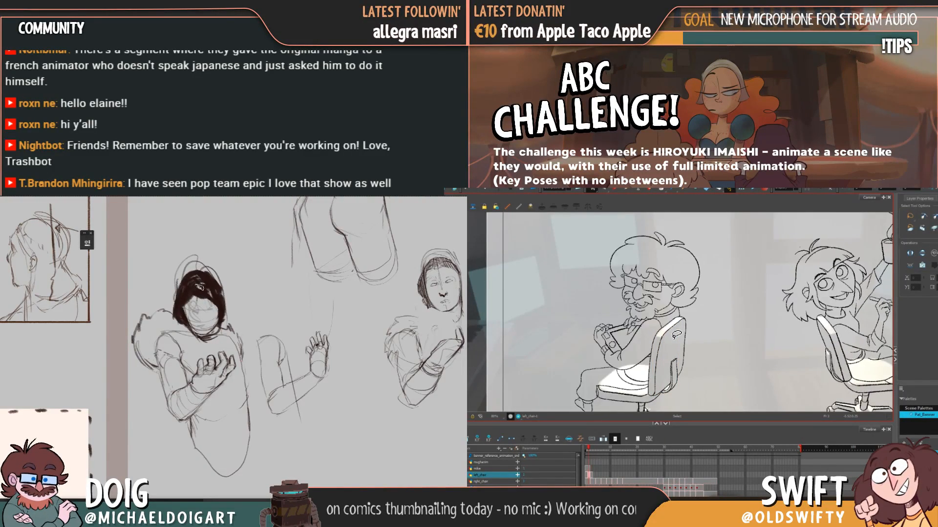
key(period)
key(comma)
key(period)
key(comma)
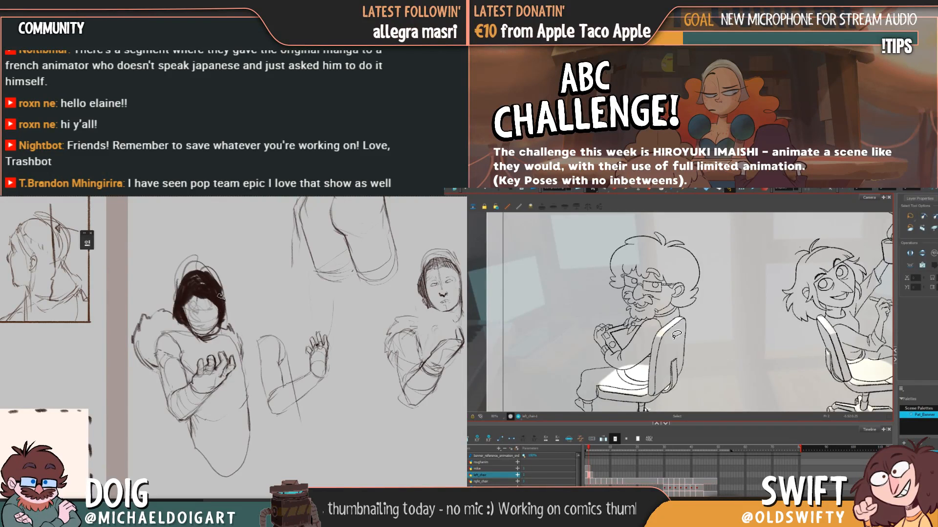
key(period)
key(comma)
key(period)
key(comma)
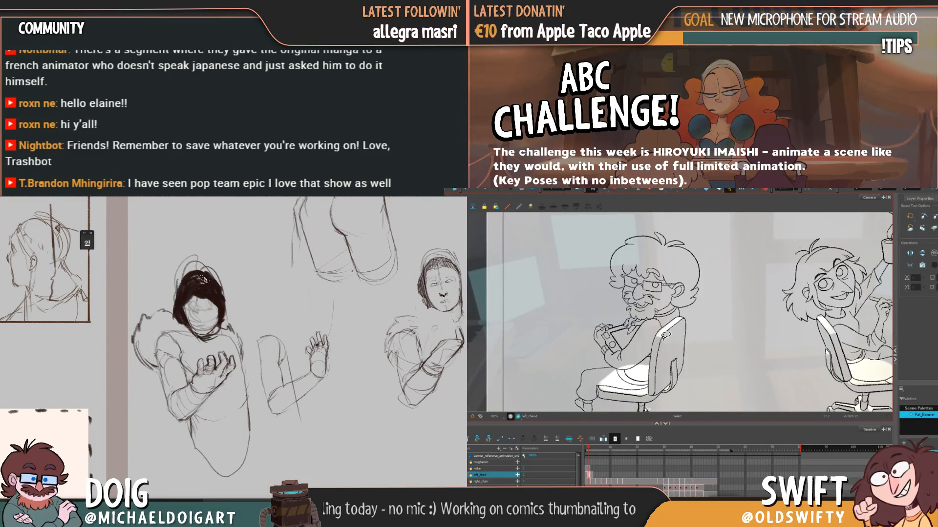
key(period)
key(comma)
key(period)
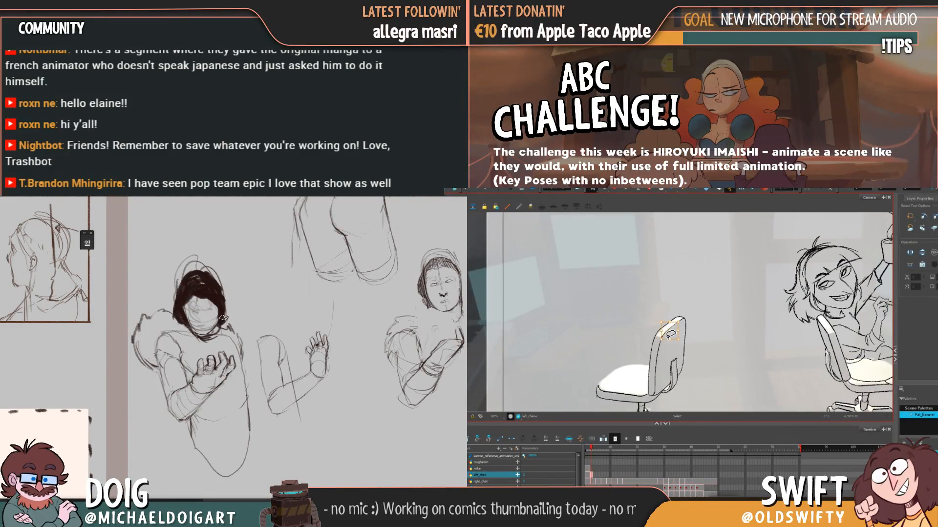
Nudge the short stroke near the top of the empty chair's backrest and compare it across the opening frames
click(671, 339)
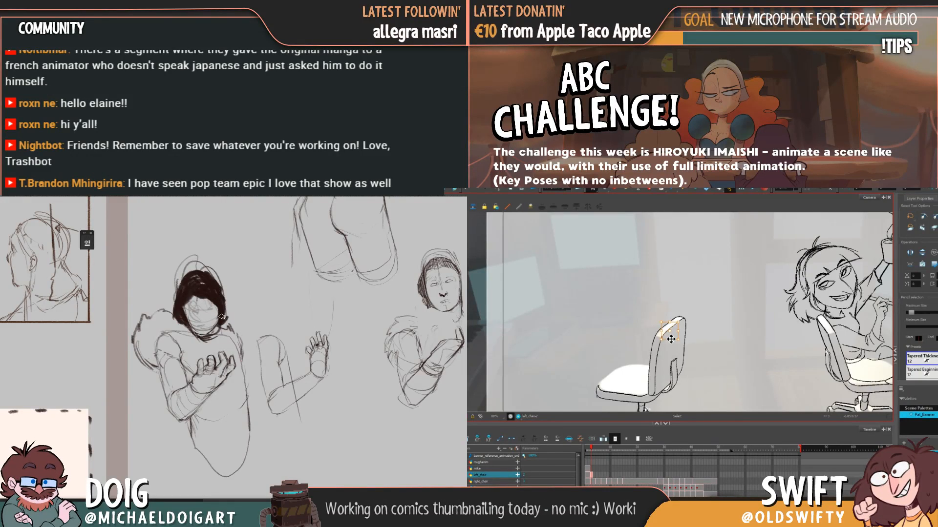
key(comma)
key(period)
key(comma)
key(period)
key(comma)
key(period)
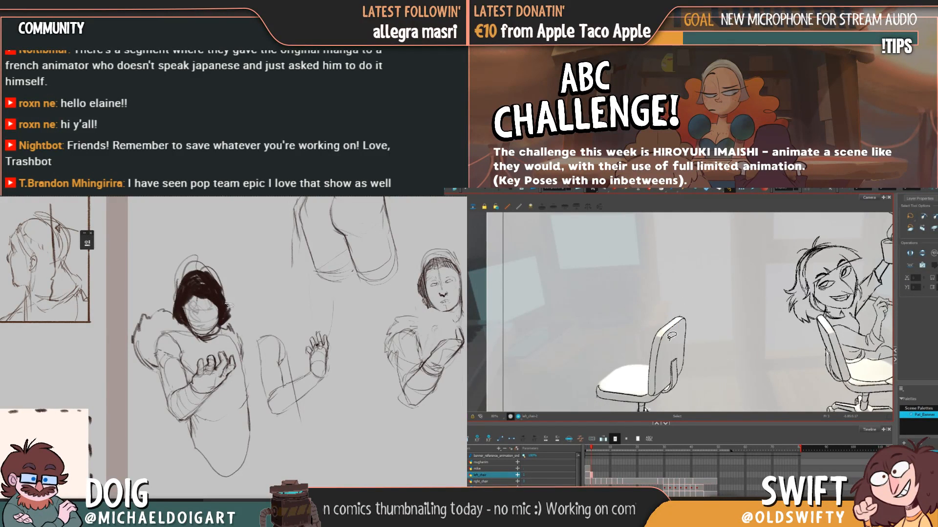
key(comma)
key(period)
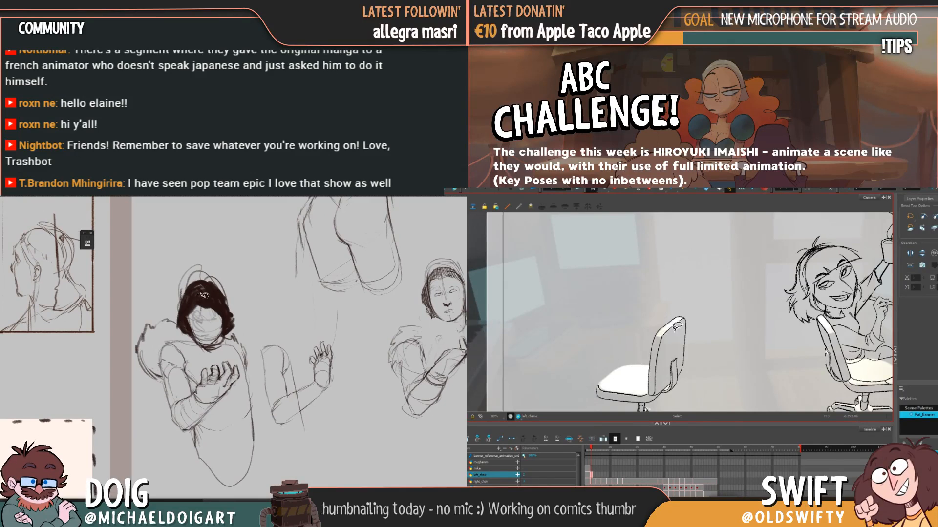
key(comma)
key(period)
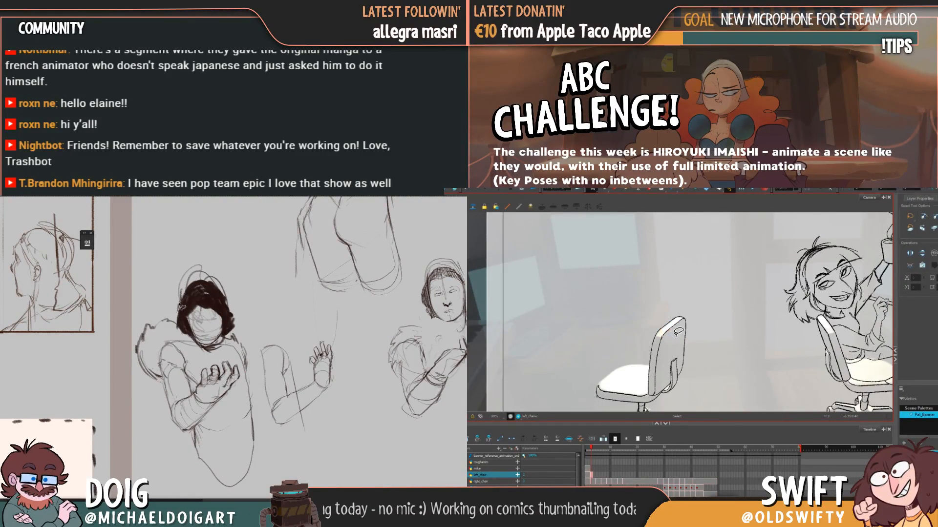
key(comma)
key(period)
Remove the leftover construction ovals above the torso figure's hair, and fine-tune the backrest's top stroke against the neighbouring frame
click(670, 330)
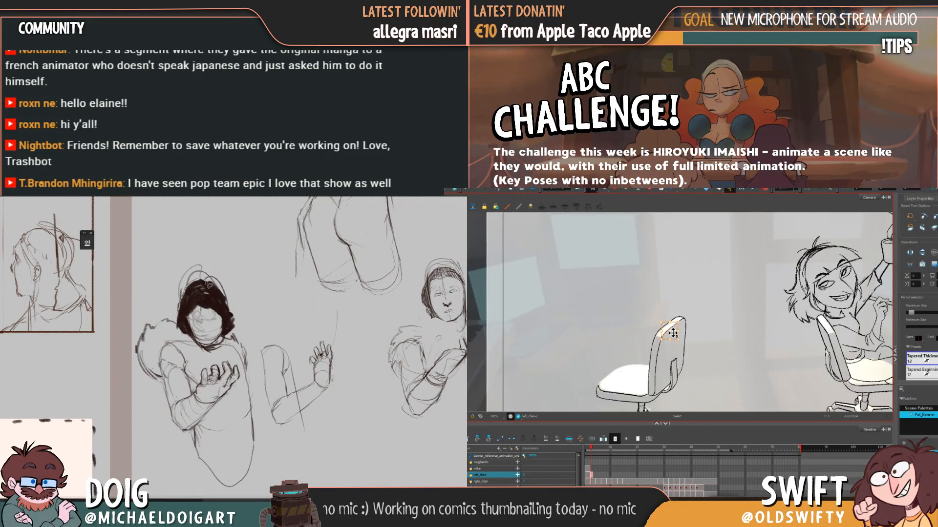
mouse_move(233, 313)
mouse_down()
mouse_move(182, 258)
mouse_move(191, 317)
mouse_up()
click(660, 344)
key(comma)
key(period)
key(comma)
key(period)
key(comma)
key(period)
key(ctrl+d)
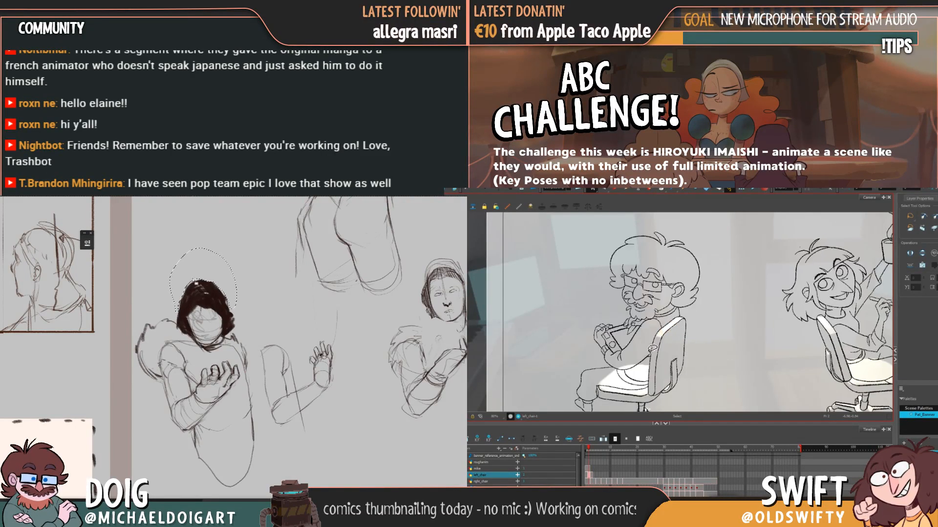
key(period)
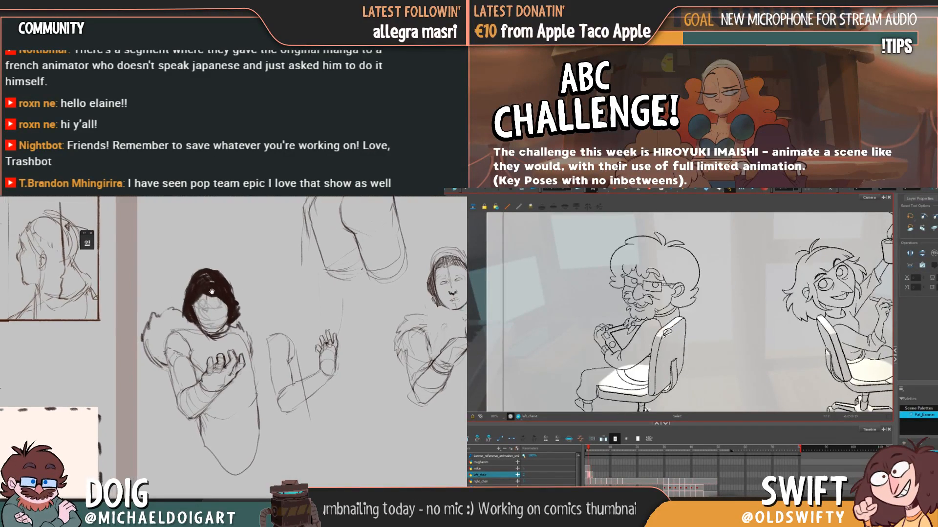
Tidy the edges of the torso figure's hair, and readjust the backrest's upper stroke while comparing frames
key(comma)
mouse_move(229, 312)
mouse_down()
mouse_move(240, 289)
mouse_move(224, 281)
mouse_move(222, 320)
mouse_move(223, 273)
mouse_move(220, 303)
mouse_move(226, 299)
mouse_up()
click(670, 332)
key(period)
key(comma)
click(683, 317)
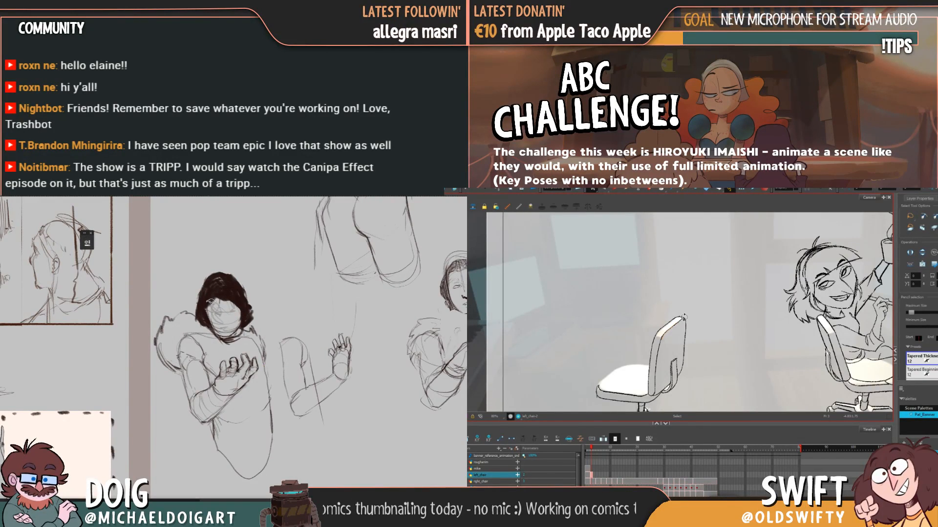
key(period)
key(comma)
key(period)
key(comma)
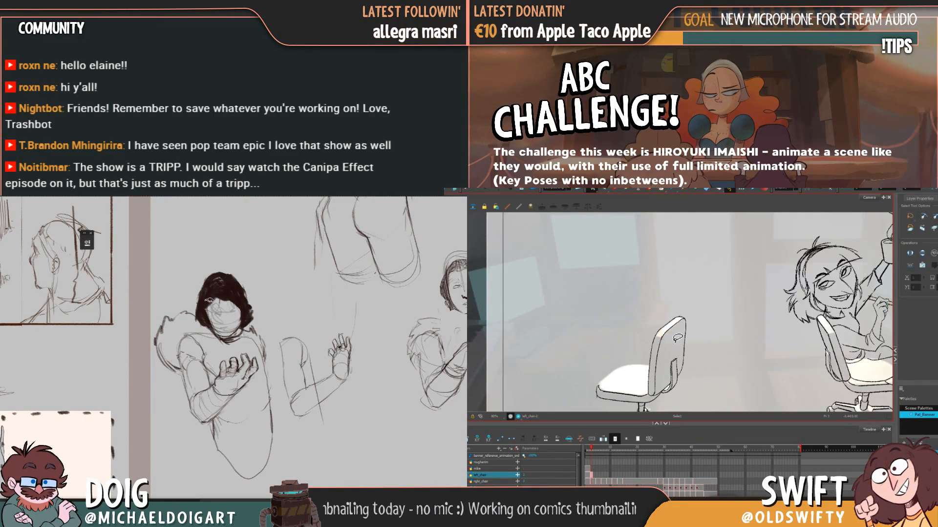
click(670, 334)
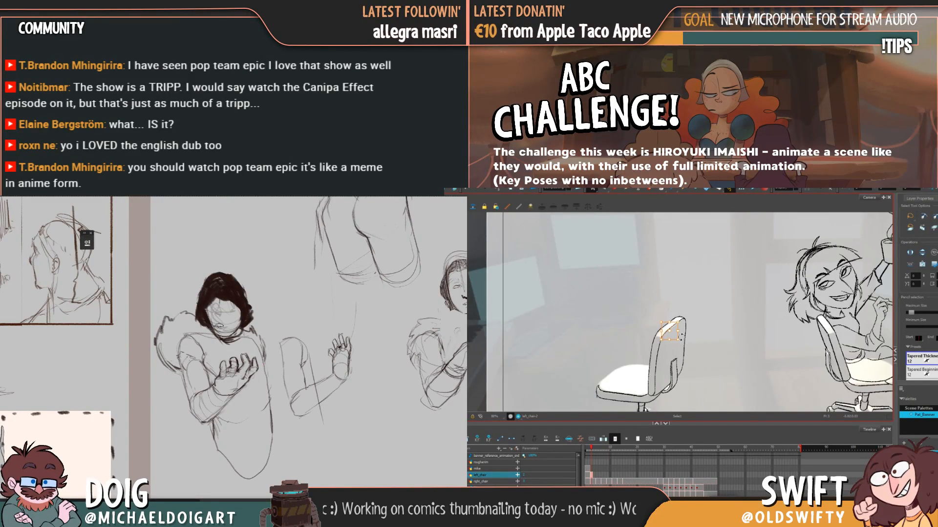
Sketch the second forearm across the torso below the raised hand, and adjust the backrest's front edge lines
mouse_move(232, 342)
mouse_down()
mouse_move(213, 314)
mouse_move(201, 322)
mouse_up()
click(660, 337)
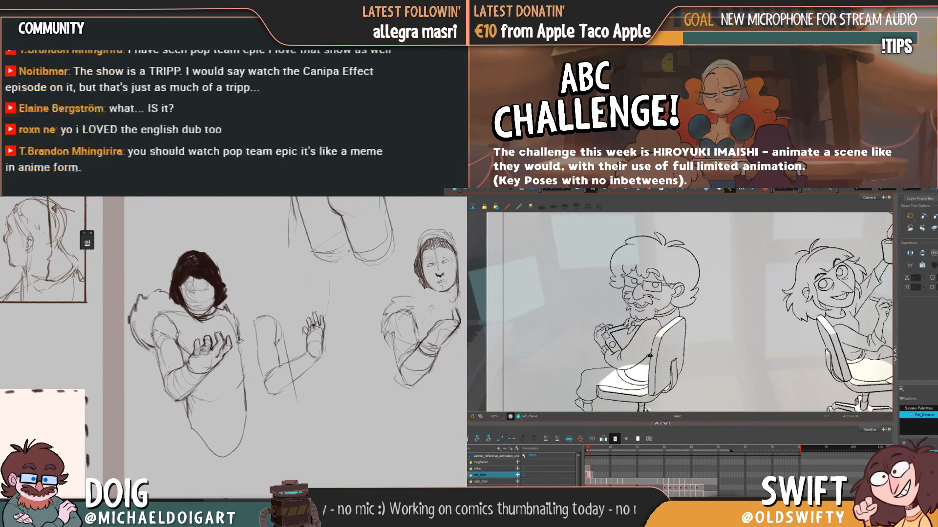
drag(225, 380, 219, 374)
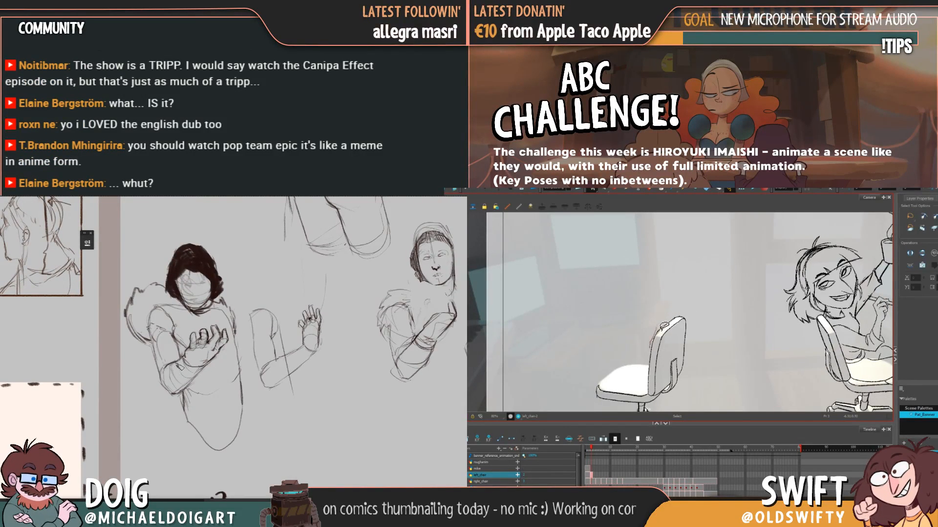
click(660, 333)
key(Return)
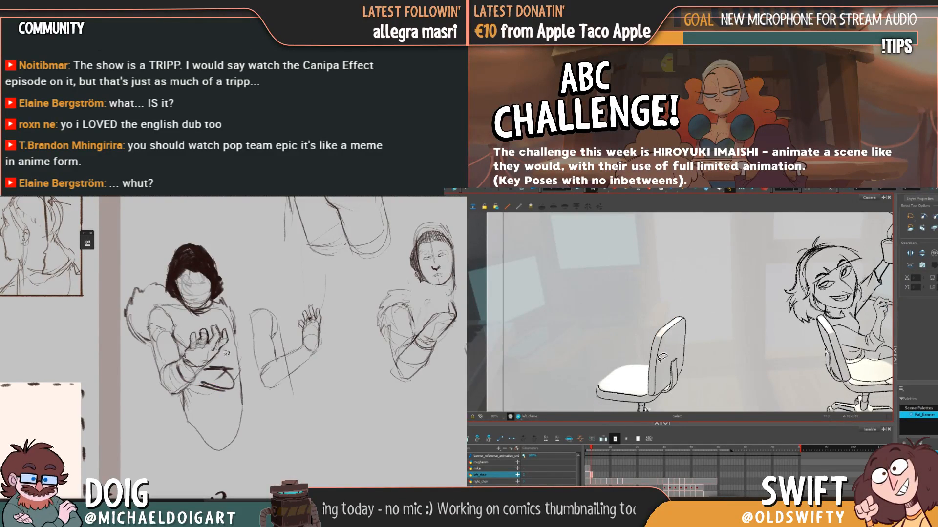
click(652, 364)
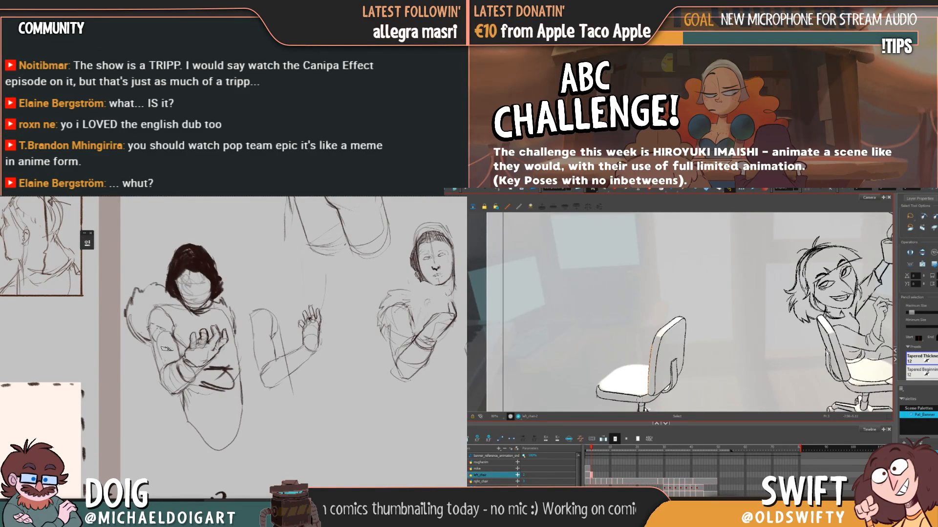
scroll(166, 348, up, 2)
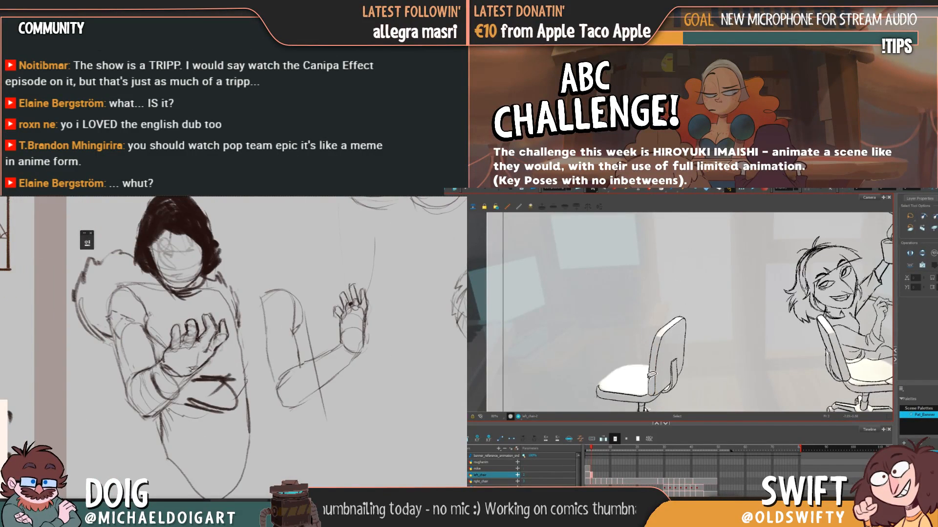
click(655, 359)
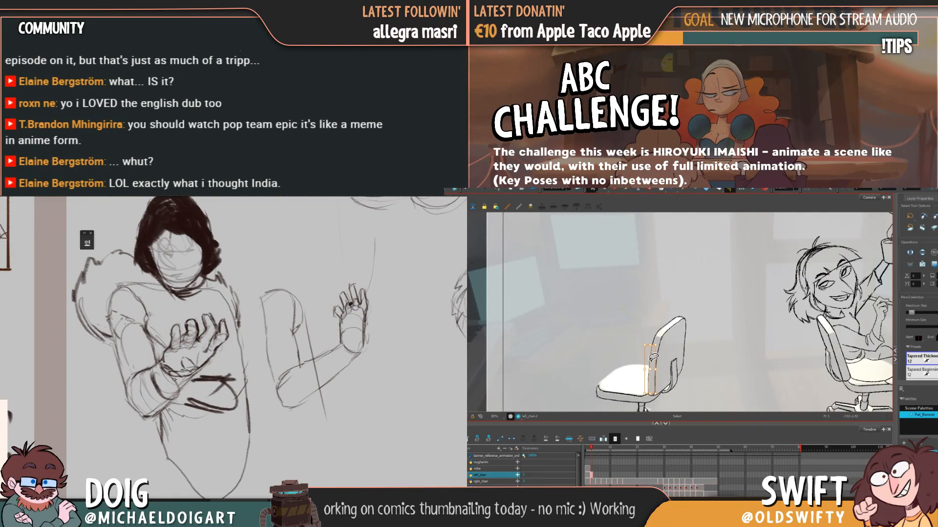
key(Escape)
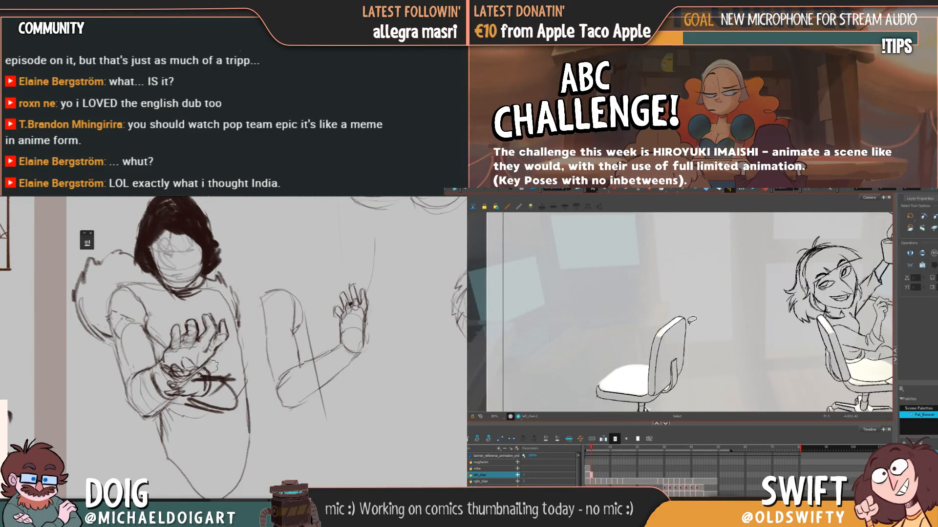
Select and reposition the raised hand's fingers on the torso figure, and nudge the backrest's upper corner stroke
mouse_move(211, 366)
mouse_down()
mouse_move(154, 327)
mouse_move(155, 344)
mouse_move(199, 347)
mouse_move(215, 317)
mouse_move(151, 300)
mouse_move(189, 335)
mouse_up()
click(681, 319)
key(ctrl+t)
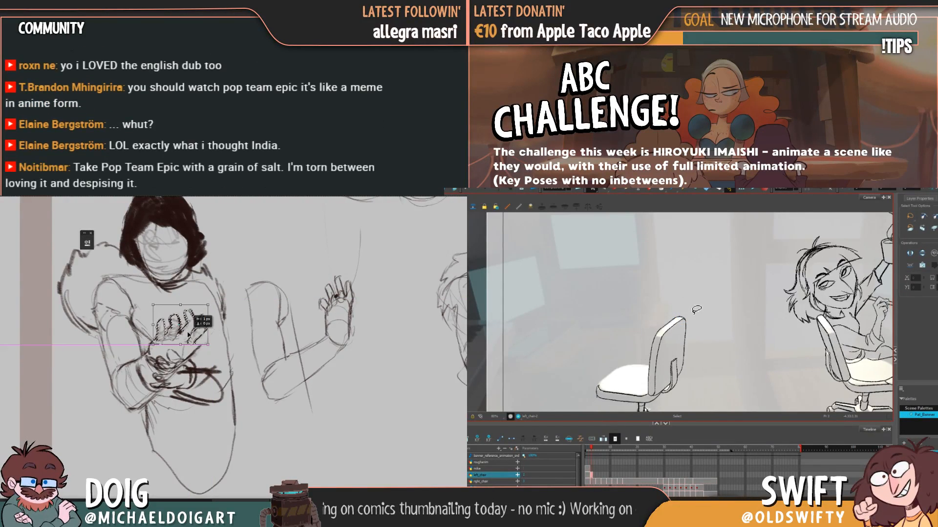
click(136, 336)
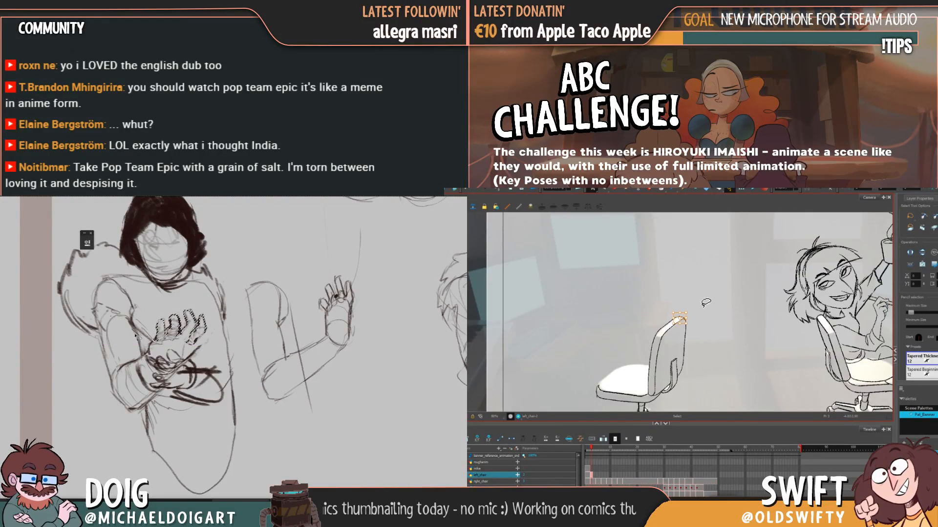
key(ctrl+d)
click(683, 321)
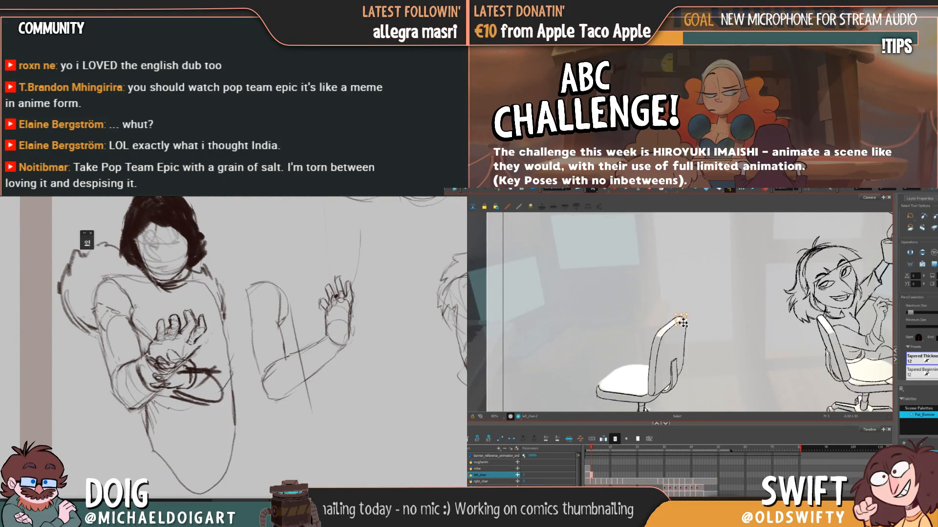
Nudge the left chair backrest's top corner stroke inward and check its alignment against the neighbouring frames
drag(684, 323, 678, 325)
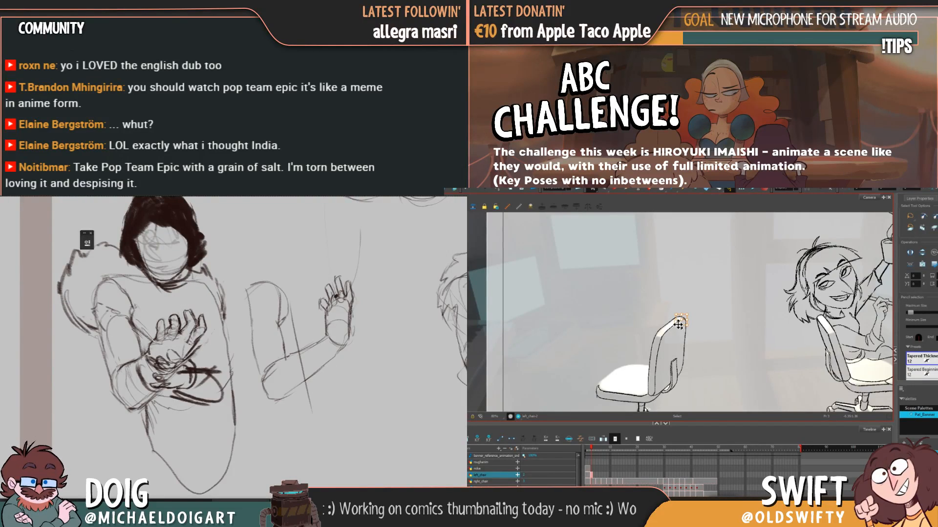
key(period)
key(comma)
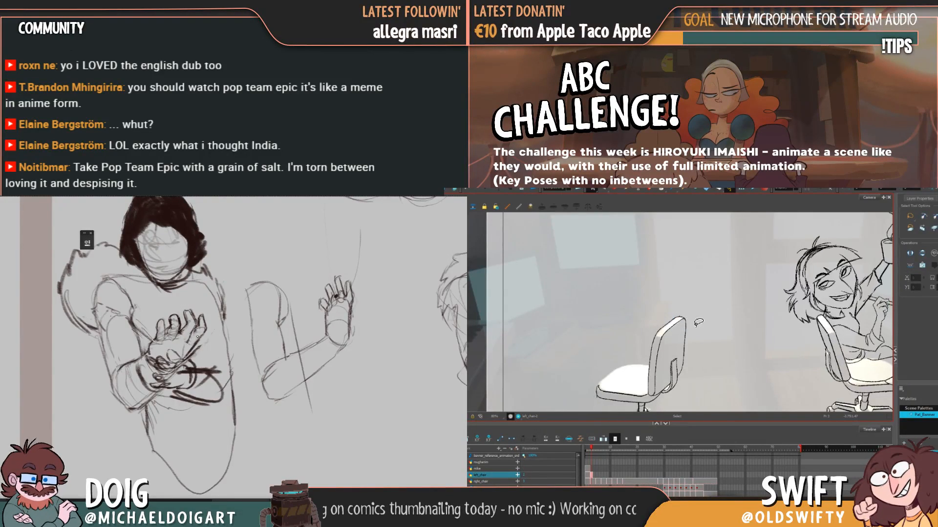
scroll(197, 337, down, 2)
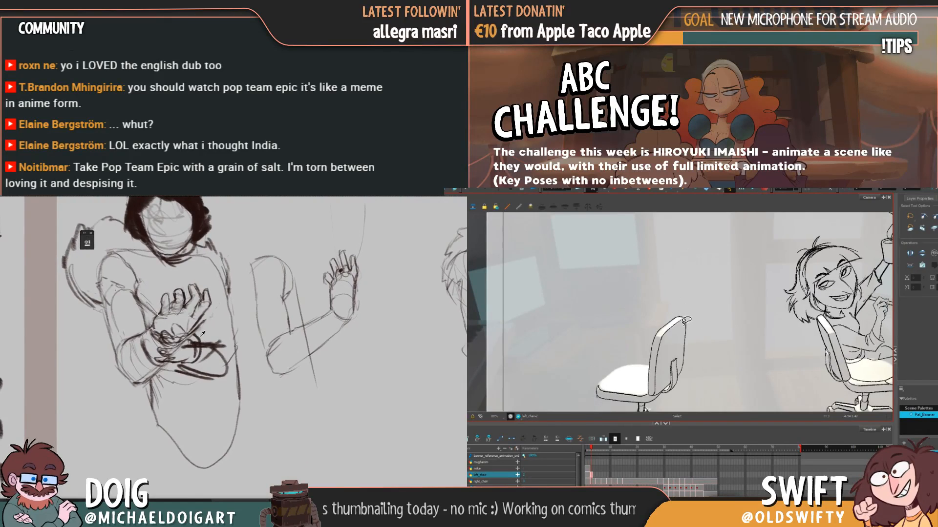
click(681, 321)
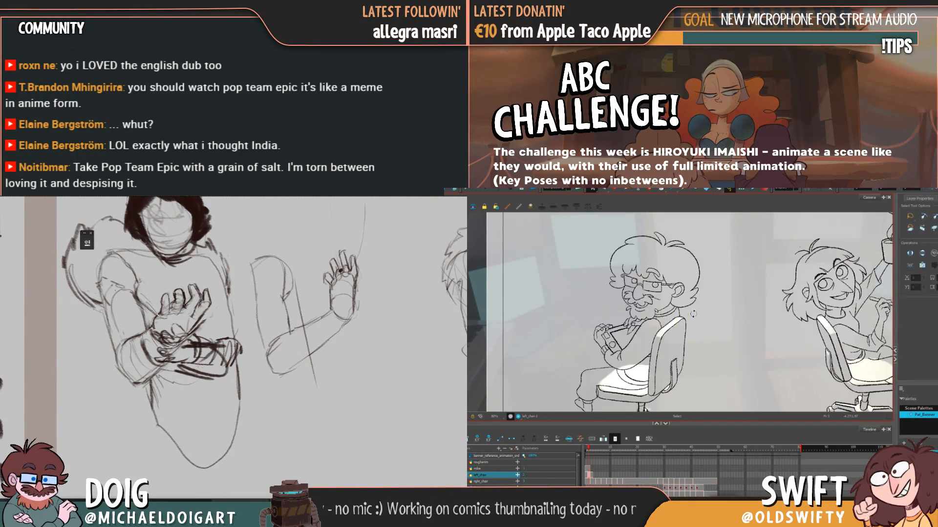
scroll(194, 358, up, 2)
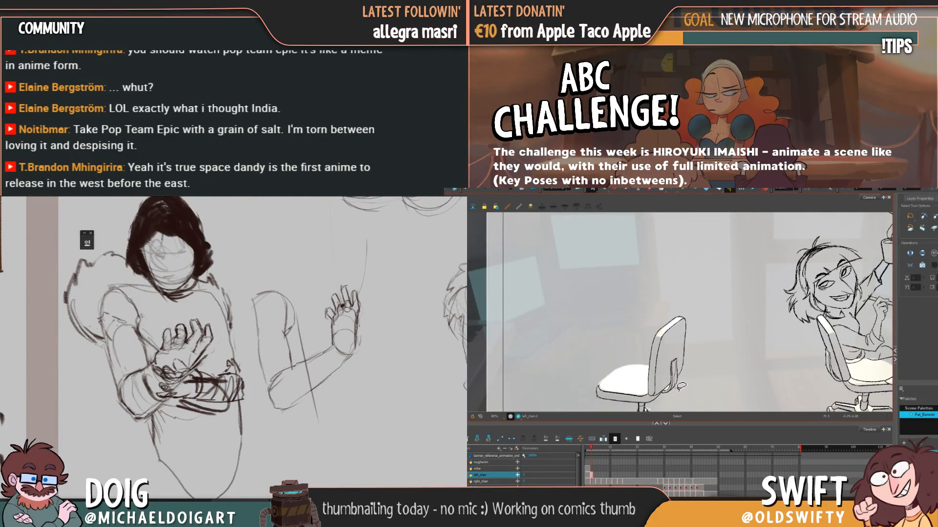
Select and adjust the support bracket strokes on the rear of the left chair's backrest
drag(680, 387, 684, 358)
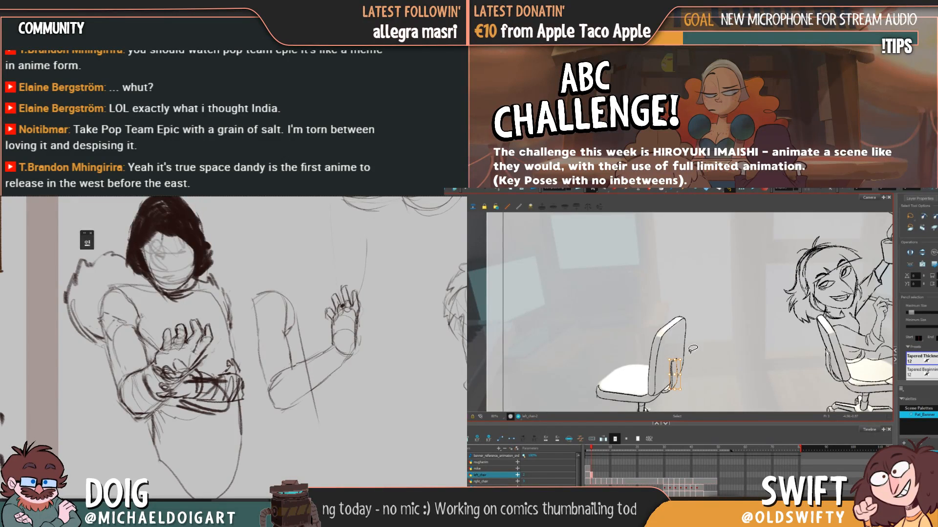
click(693, 349)
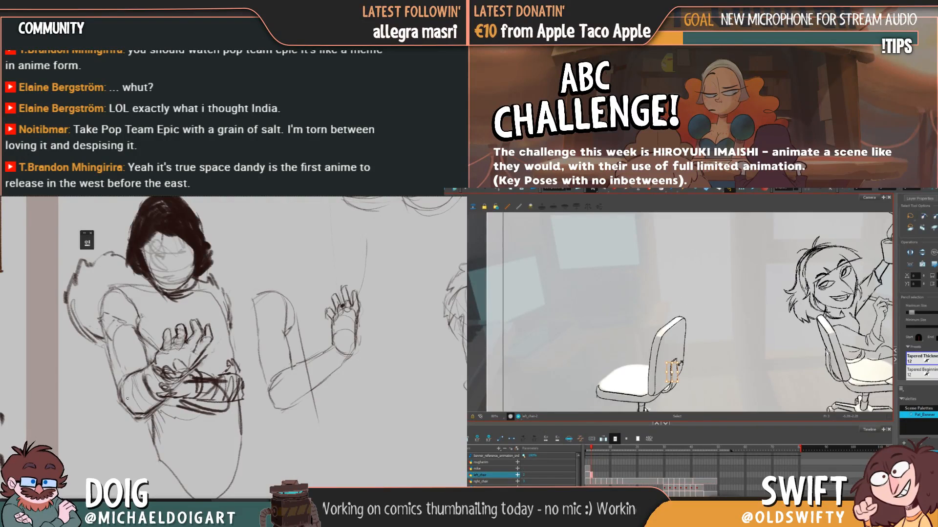
click(676, 364)
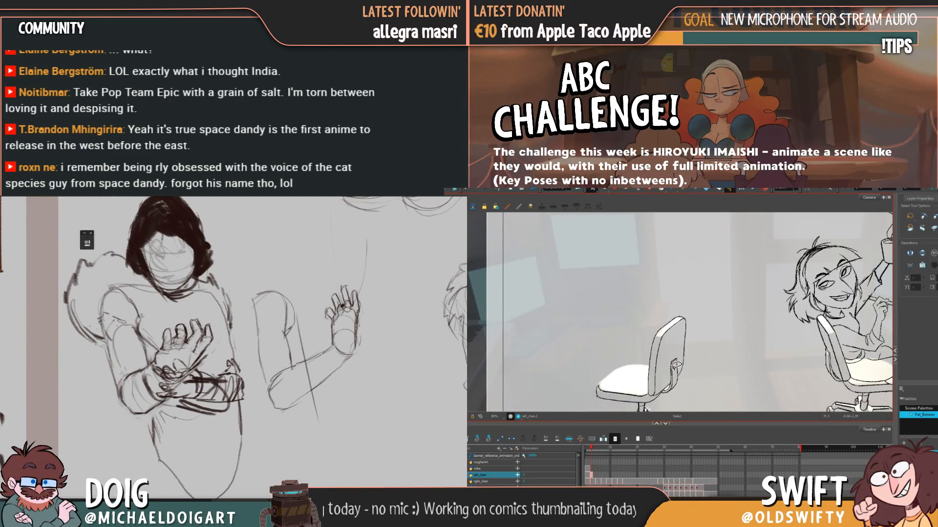
click(676, 366)
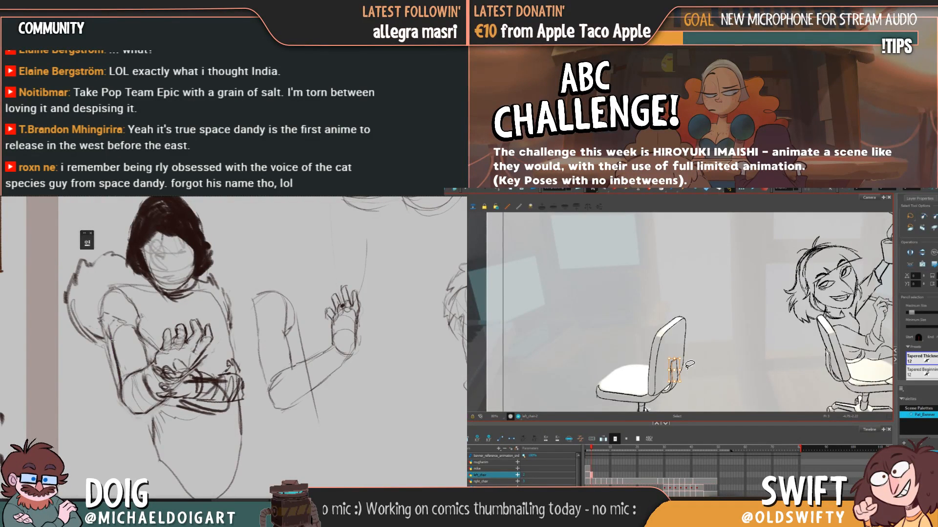
click(690, 366)
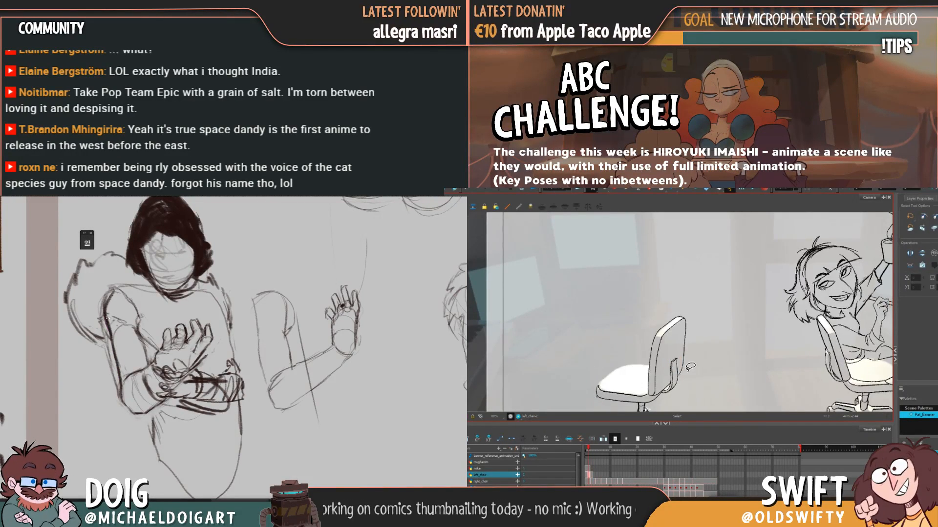
Darken the outline of the torso figure's upper arm, and realign the chair's bracket stroke against the adjacent frame
drag(110, 363, 118, 371)
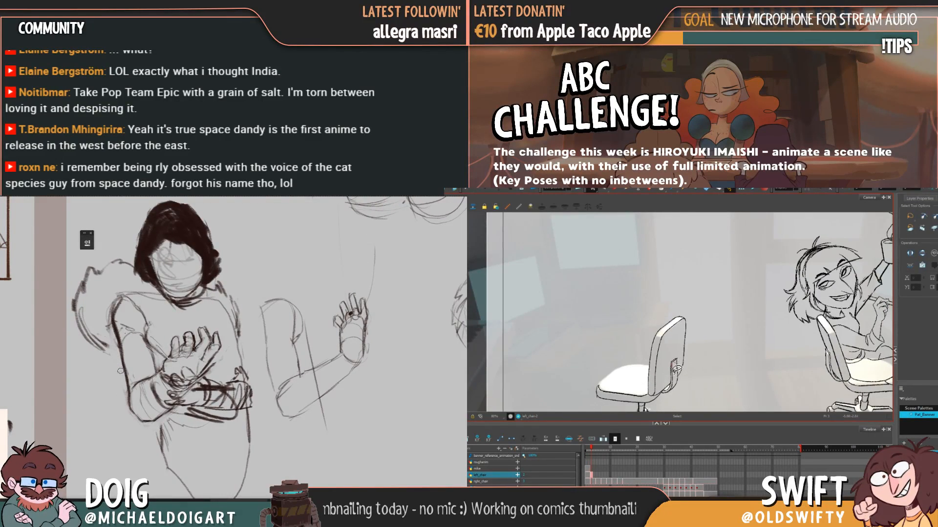
click(679, 363)
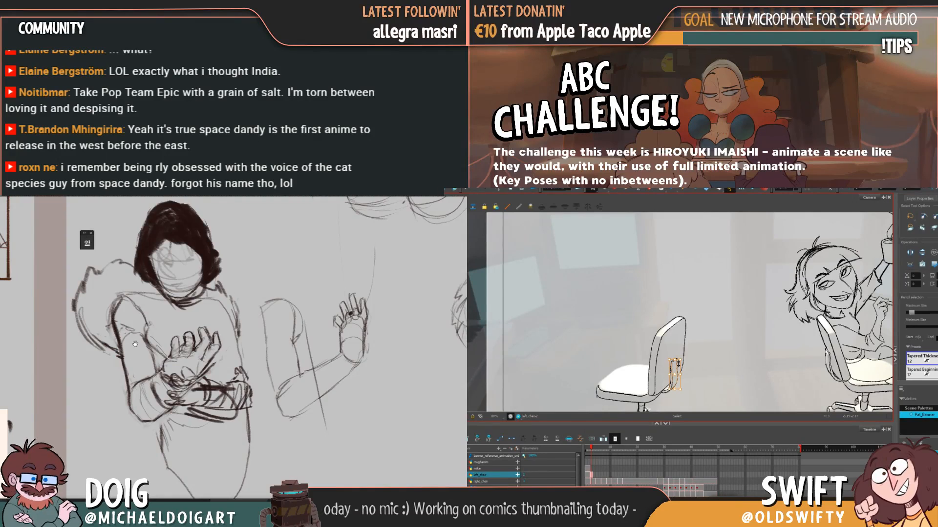
key(comma)
drag(135, 344, 114, 324)
key(period)
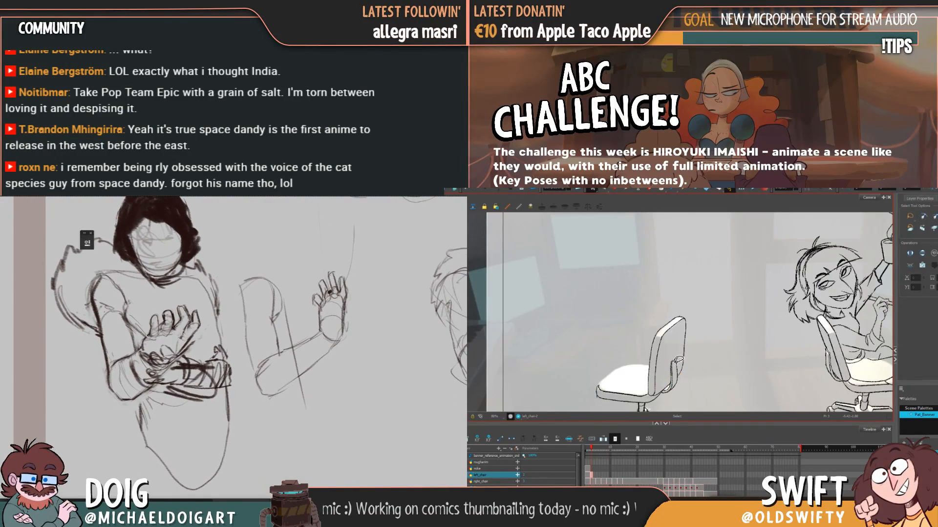
click(677, 362)
click(701, 361)
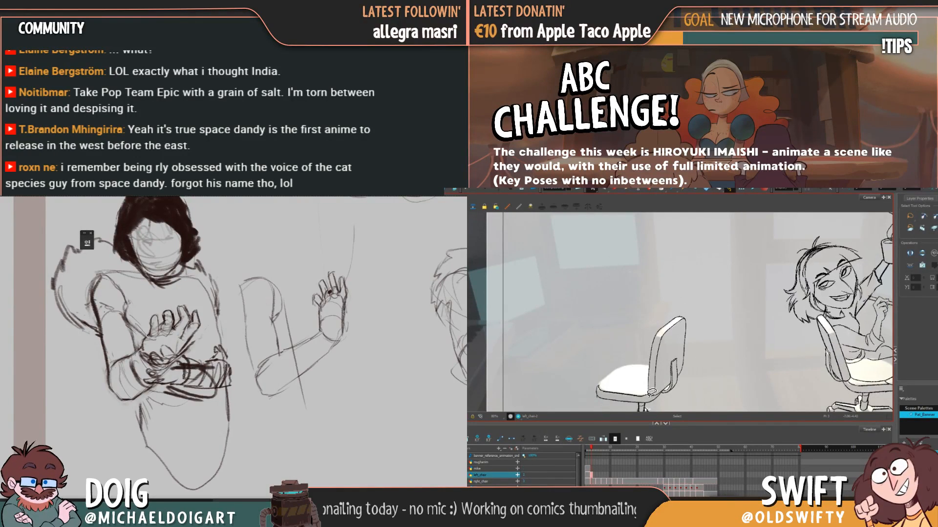
Adjust the left chair's post lines beneath the seat and the backrest's rear edge stroke
click(645, 399)
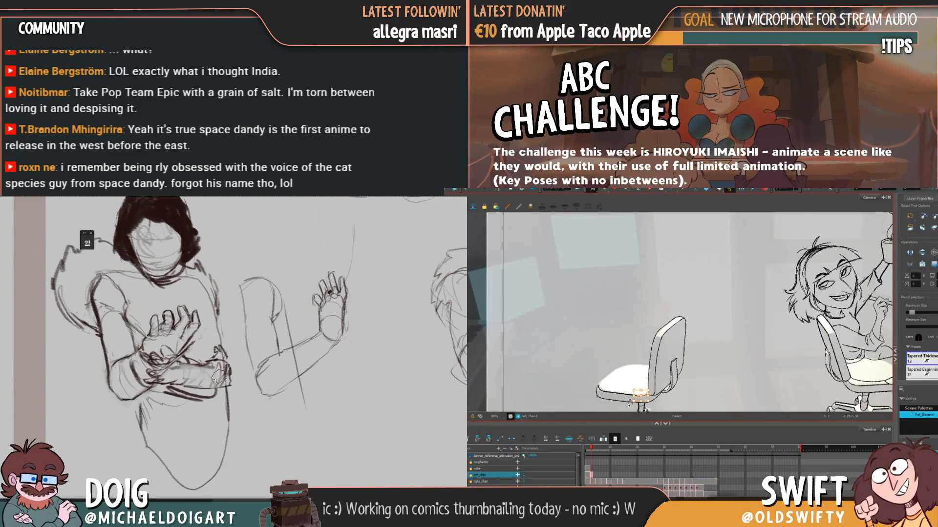
click(629, 403)
key(Return)
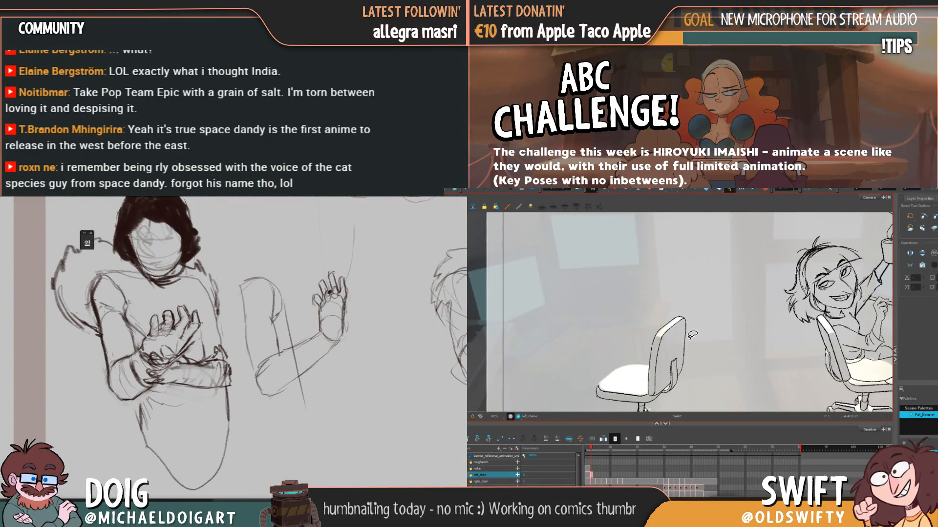
click(687, 350)
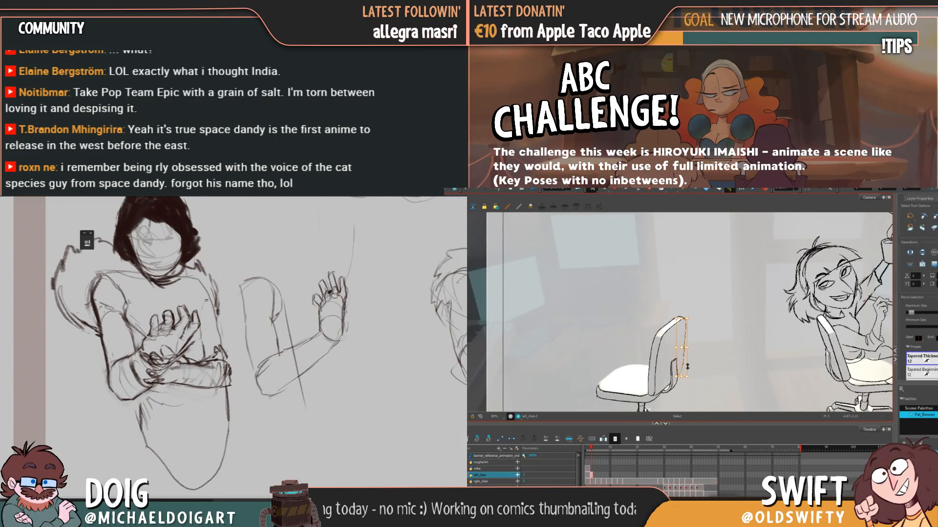
key(Return)
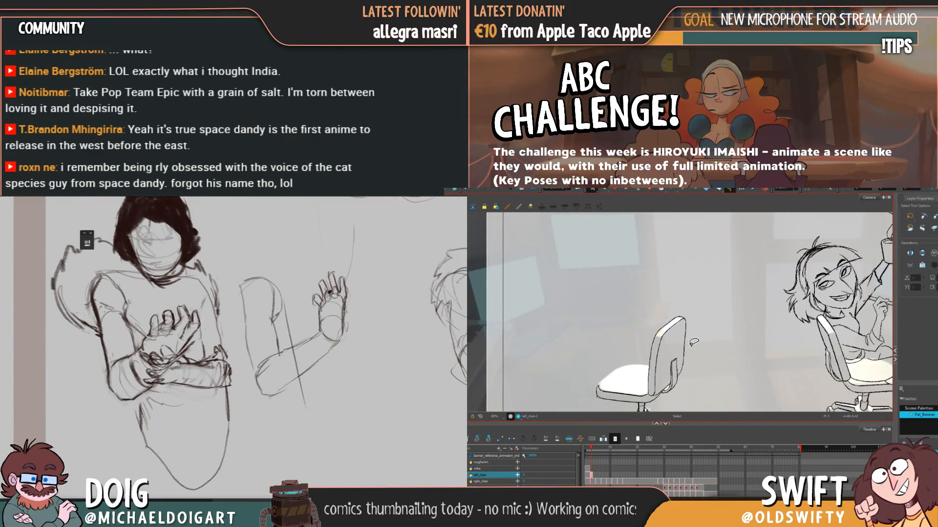
Paste the cleaned chair drawing into the next empty frame of the left_chair layer
scroll(693, 342, down, 3)
scroll(691, 352, up, 3)
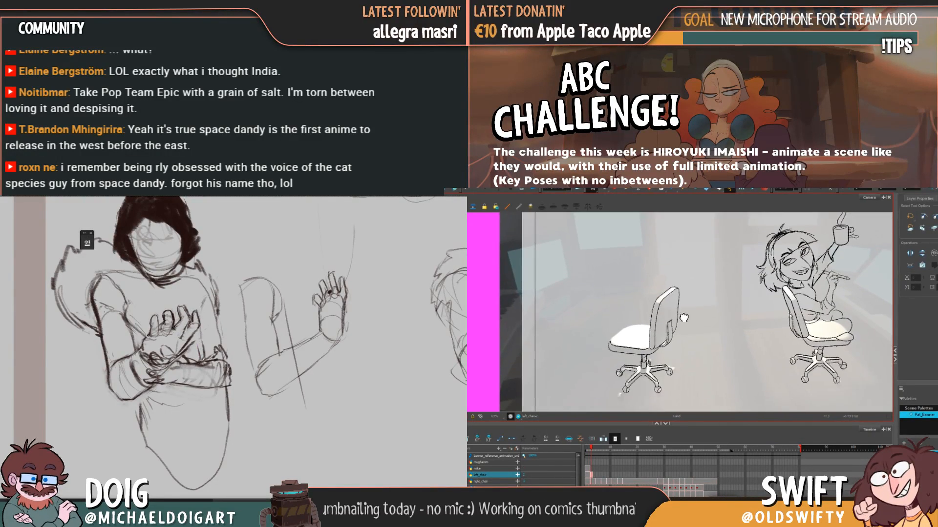
drag(691, 351, 689, 321)
scroll(660, 350, up, 3)
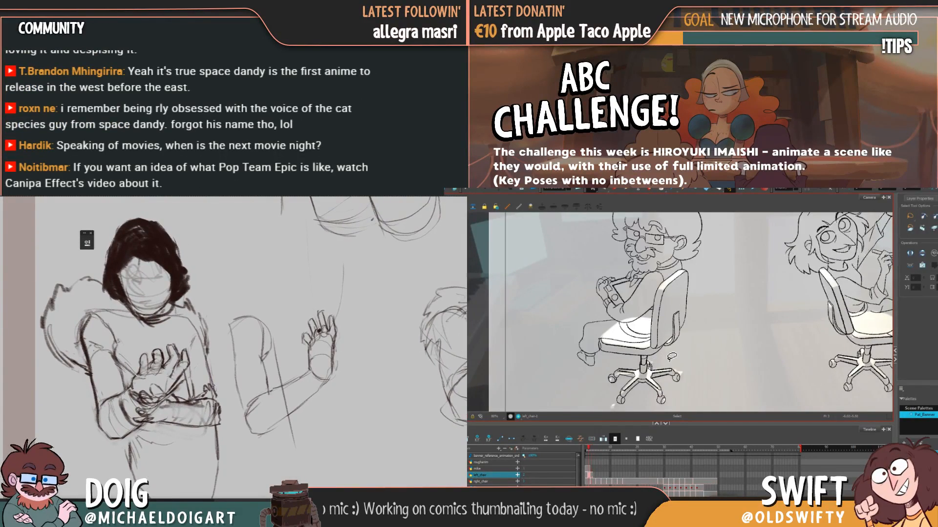
click(594, 476)
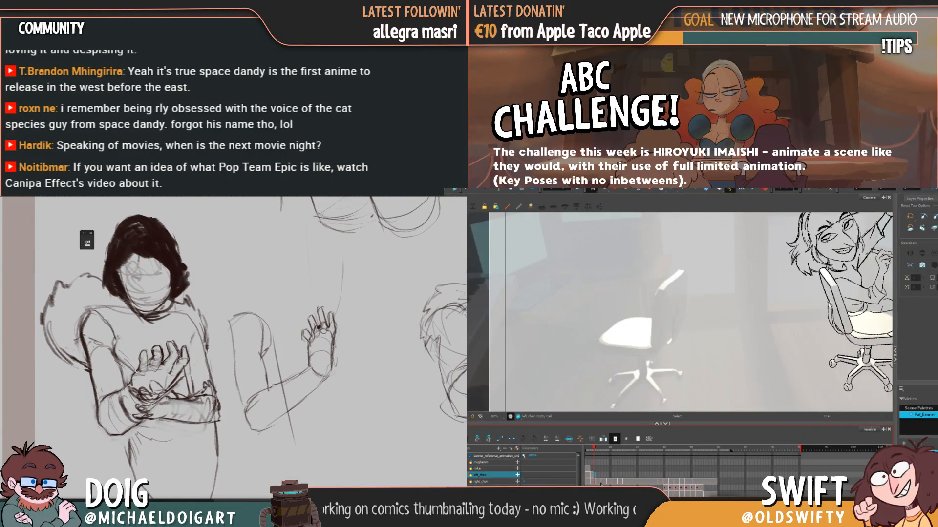
key(ctrl+v)
scroll(204, 348, up, 3)
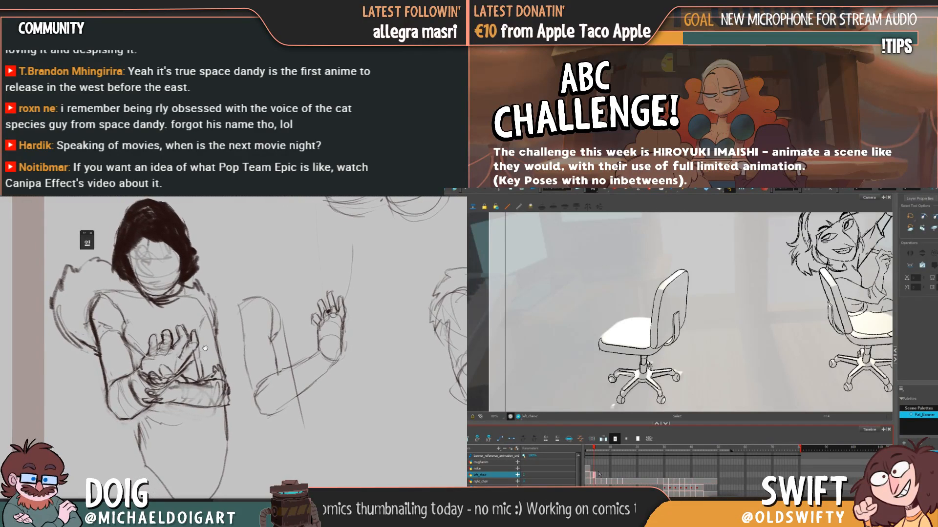
scroll(214, 330, up, 1)
scroll(214, 330, down, 2)
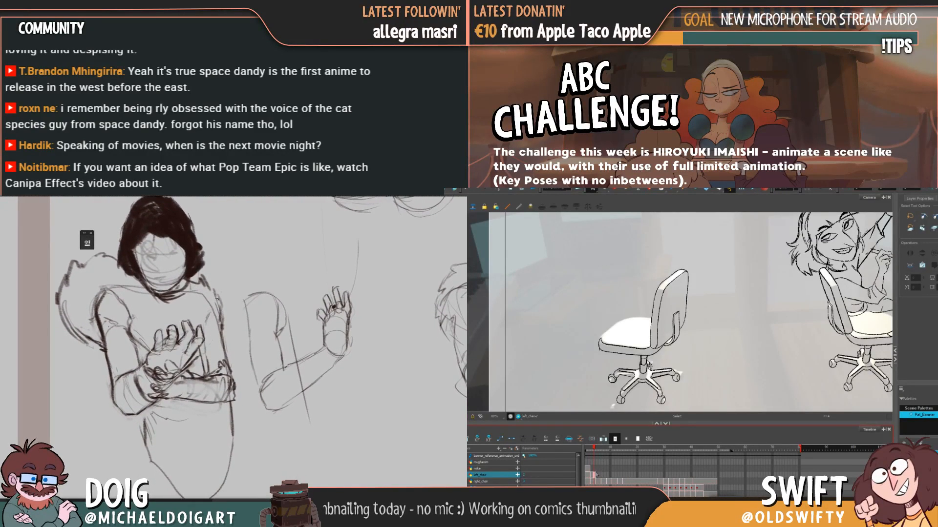
Refine the torso figure's raised hand, and adjust the lower bracket area of the pasted chair while comparing frames
key(period)
drag(184, 373, 190, 353)
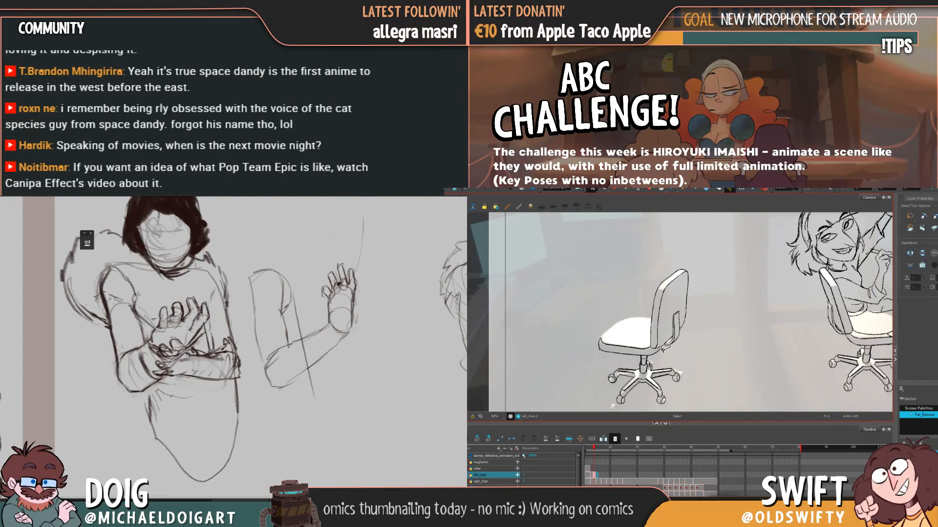
drag(670, 355, 657, 363)
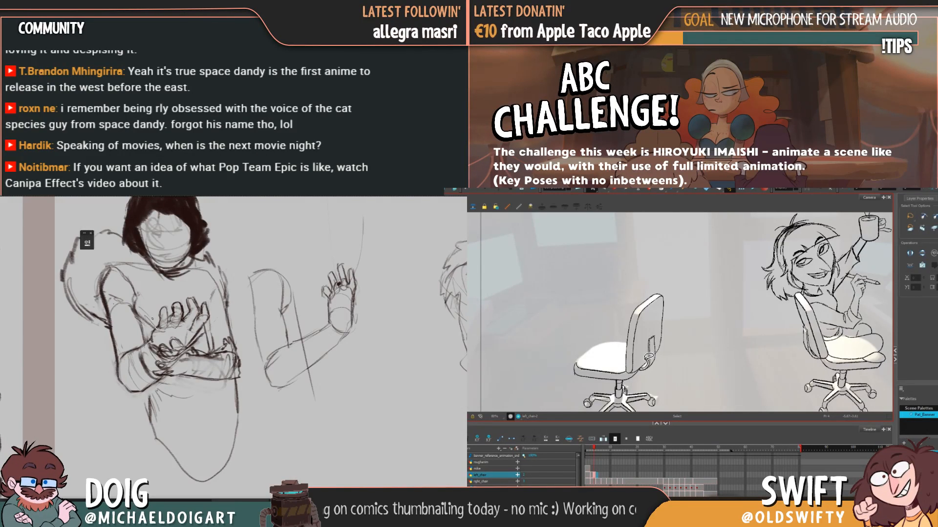
key(period)
key(comma)
key(period)
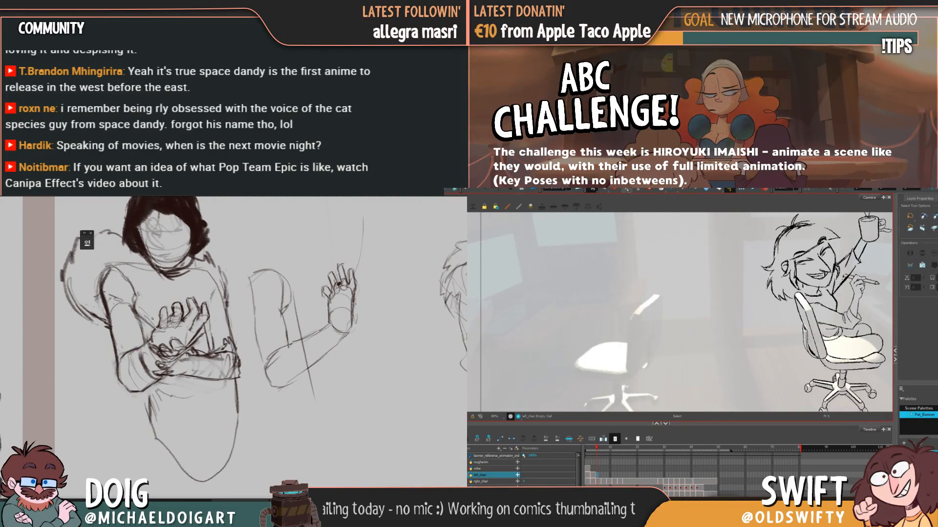
Switch to the Pencil tool and compare the left chair's line drawing with the reference in the following empty frame
key(alt+slash)
key(comma)
key(period)
key(comma)
key(period)
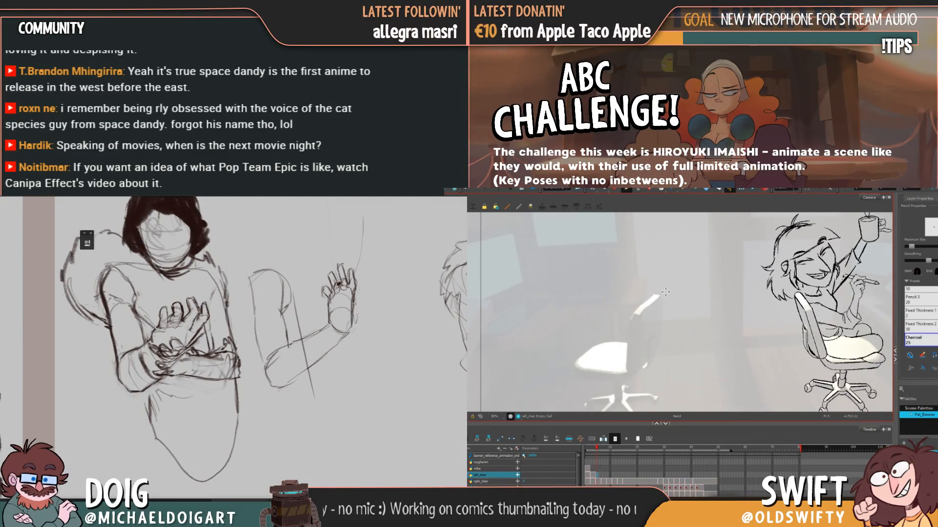
key(comma)
key(period)
key(comma)
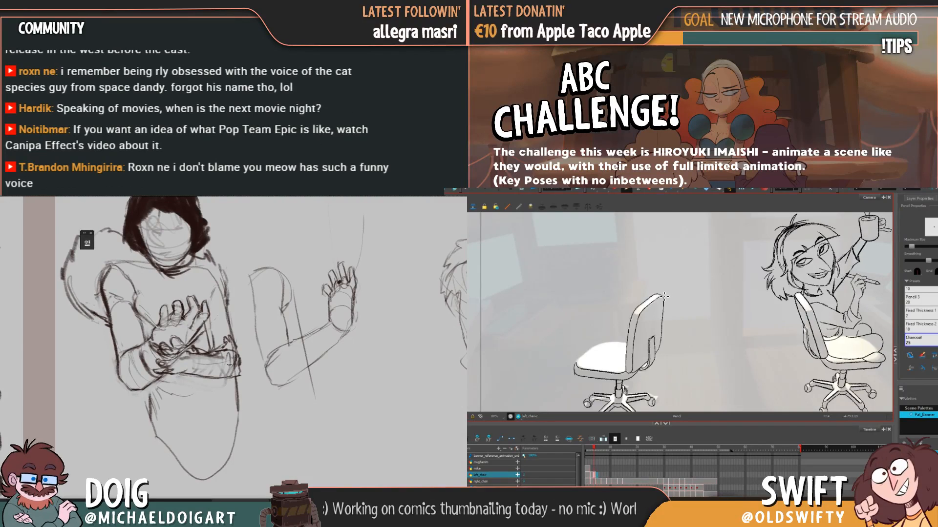
key(period)
key(comma)
key(period)
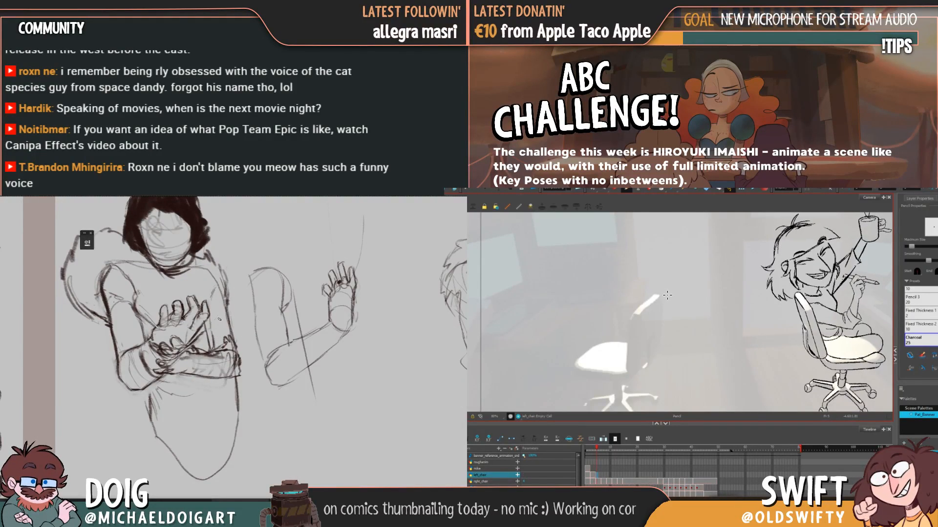
key(comma)
key(period)
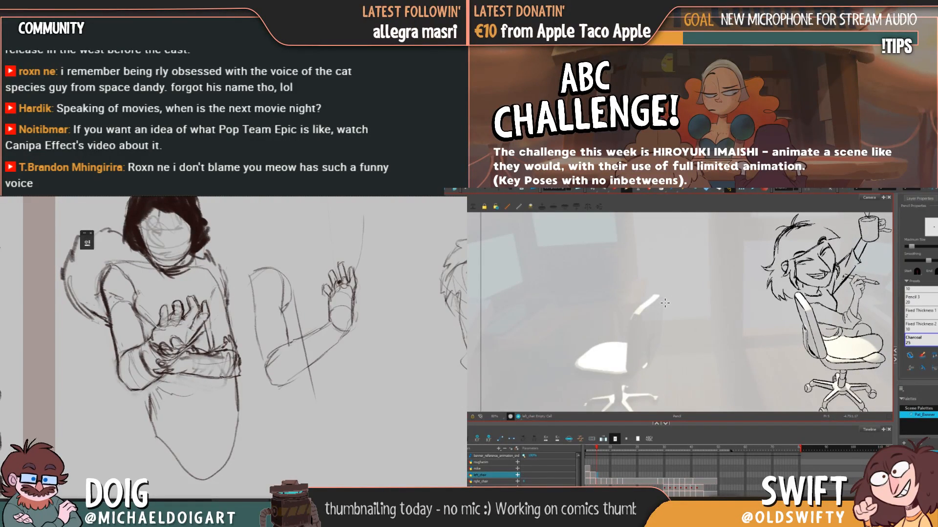
mouse_move(660, 332)
mouse_down()
mouse_move(675, 293)
mouse_move(673, 331)
mouse_up()
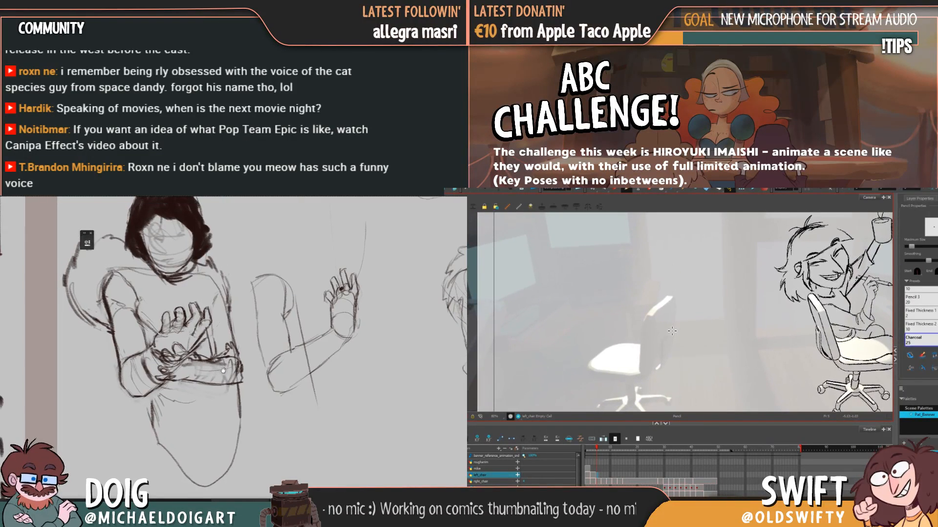
key(comma)
key(period)
key(comma)
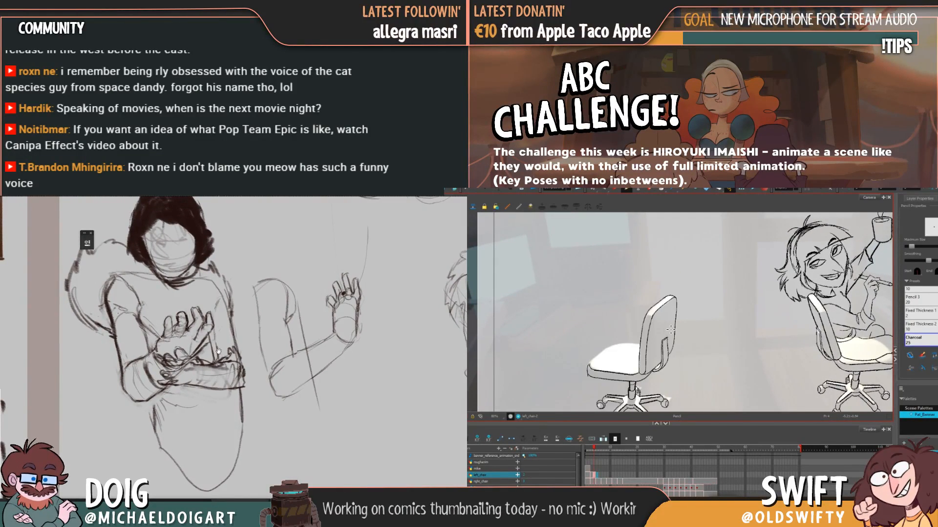
Paste the left chair's line drawing into the next empty frame of the left_chair layer
drag(667, 342, 667, 315)
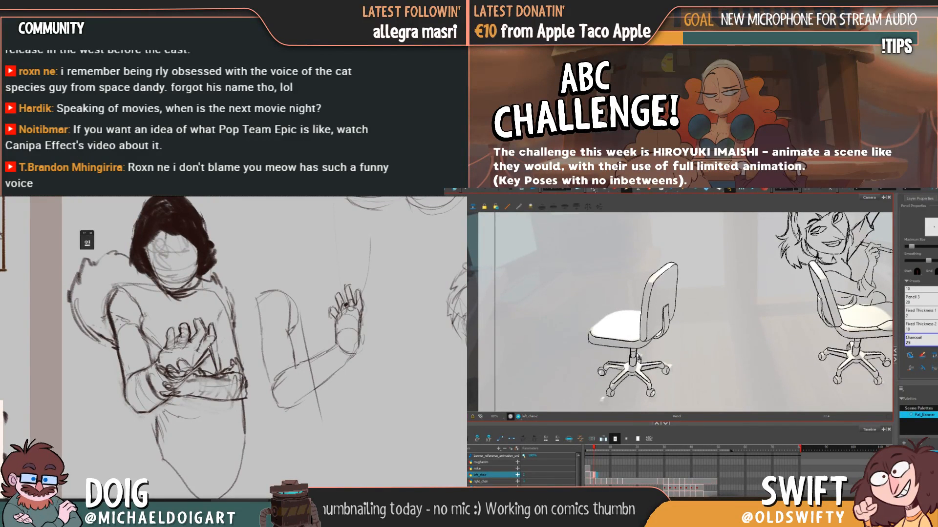
key(alt+s)
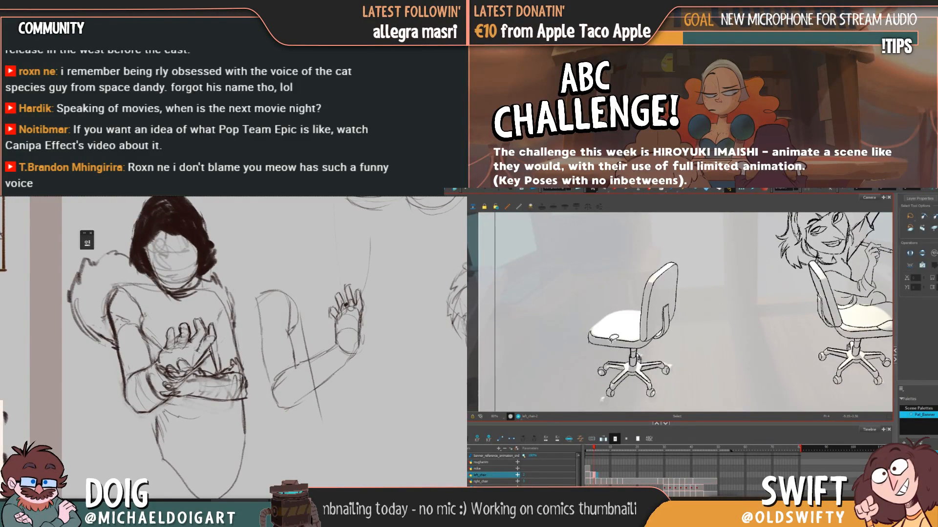
click(614, 362)
key(Escape)
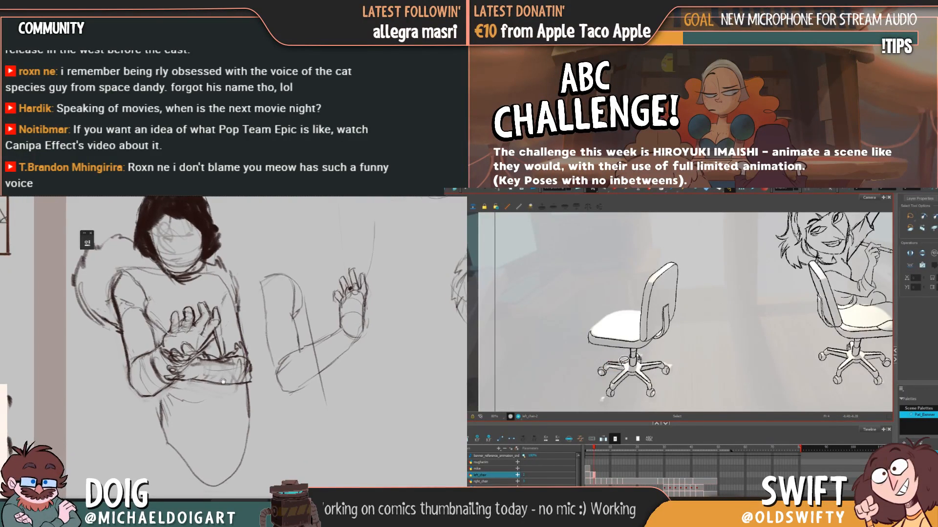
click(598, 478)
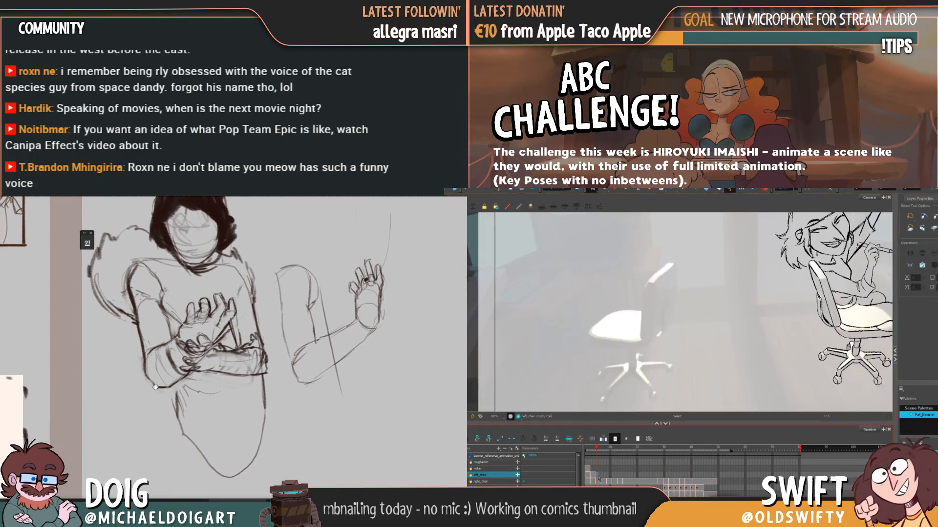
key(ctrl+v)
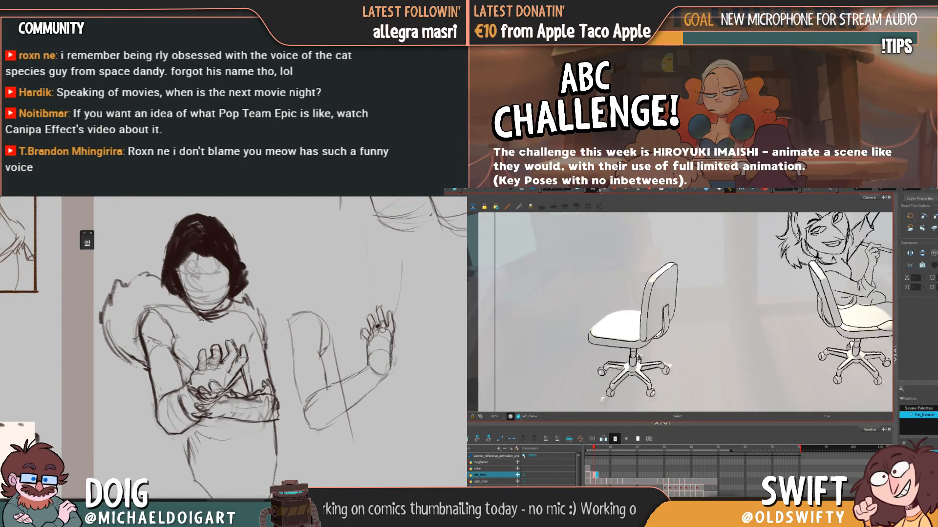
Adjust the front corner of the left chair's seat with the Cutter tool, matching it to the neighbouring frame
key(comma)
key(alt+t)
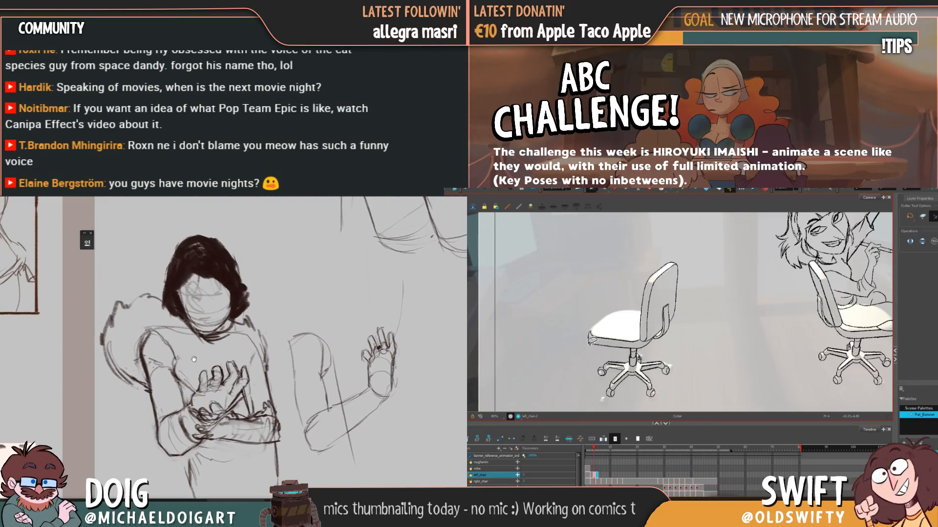
drag(581, 344, 593, 334)
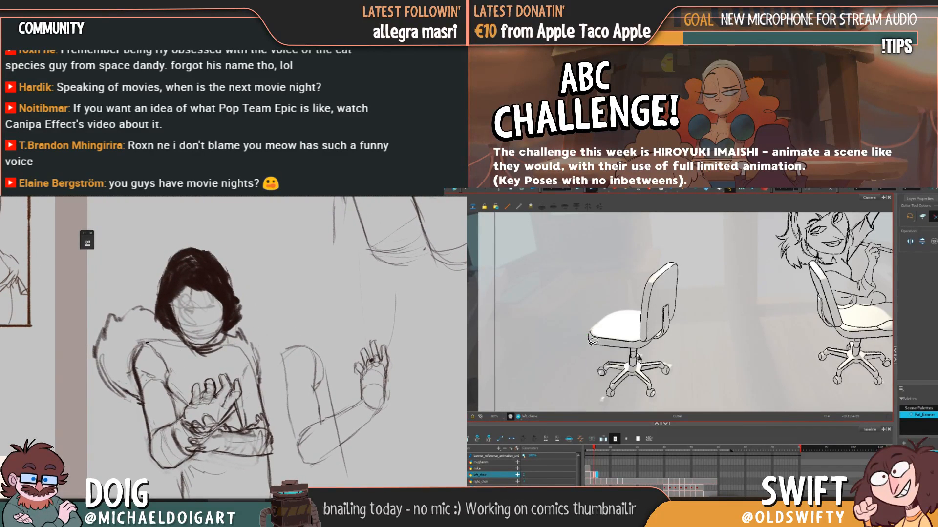
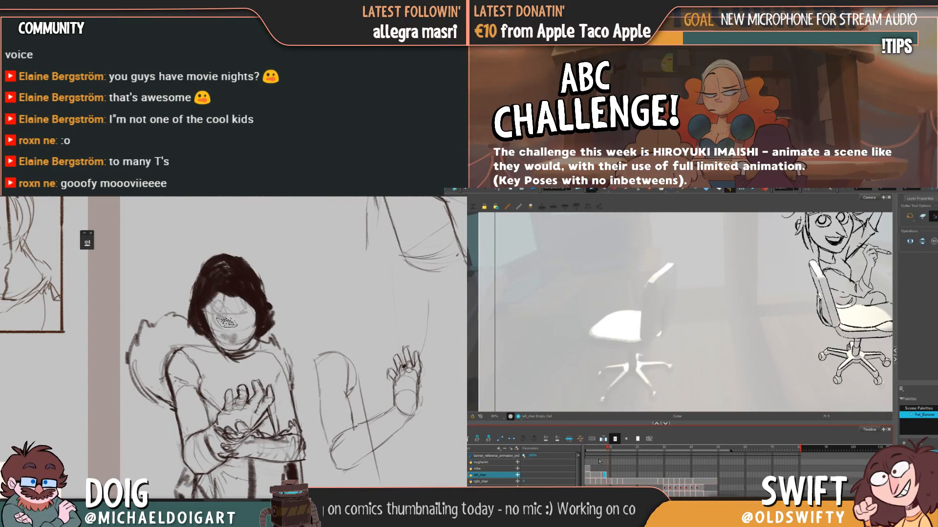
Place the left chair's line drawing in the following empty frames of the left_chair layer, through frame 11
click(607, 477)
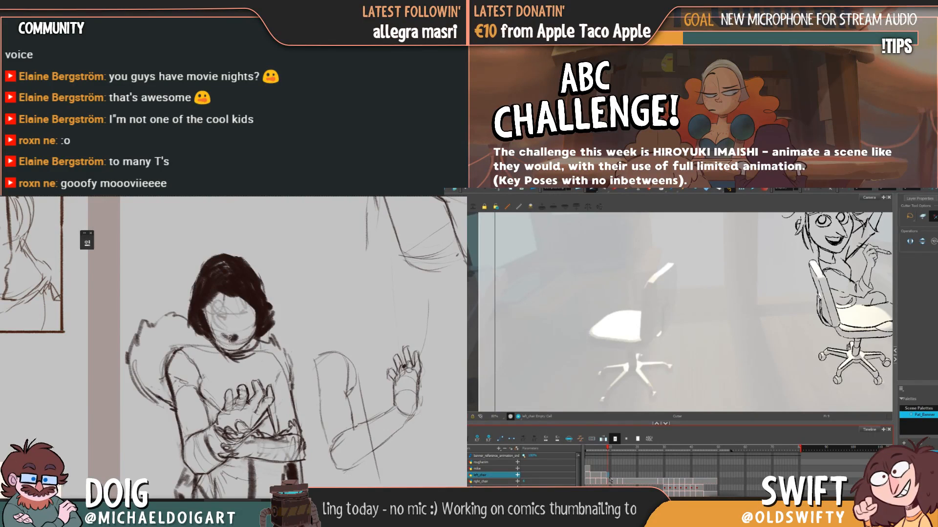
key(ctrl+v)
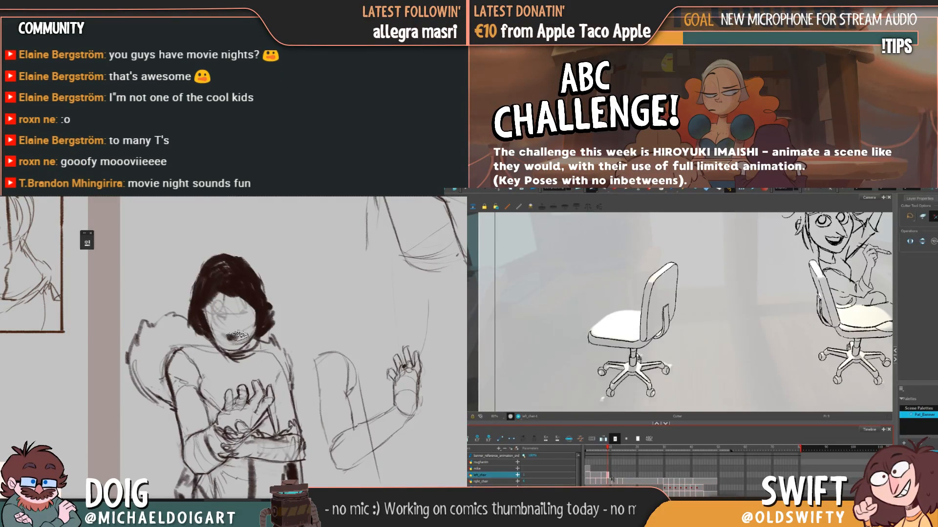
click(610, 475)
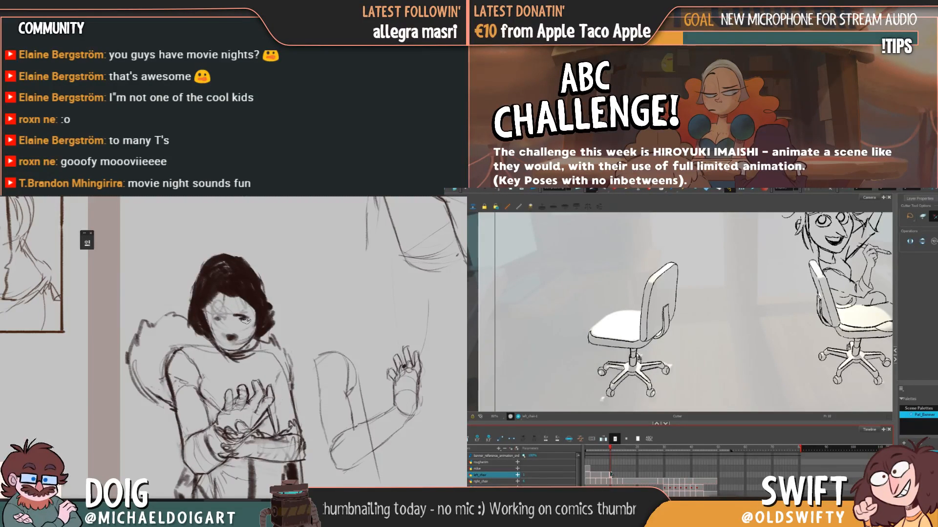
key(period)
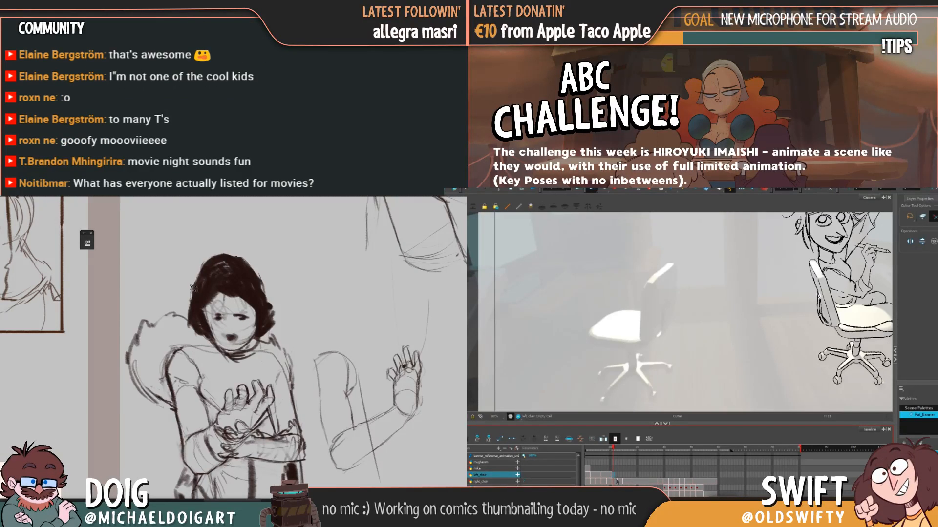
key(F5)
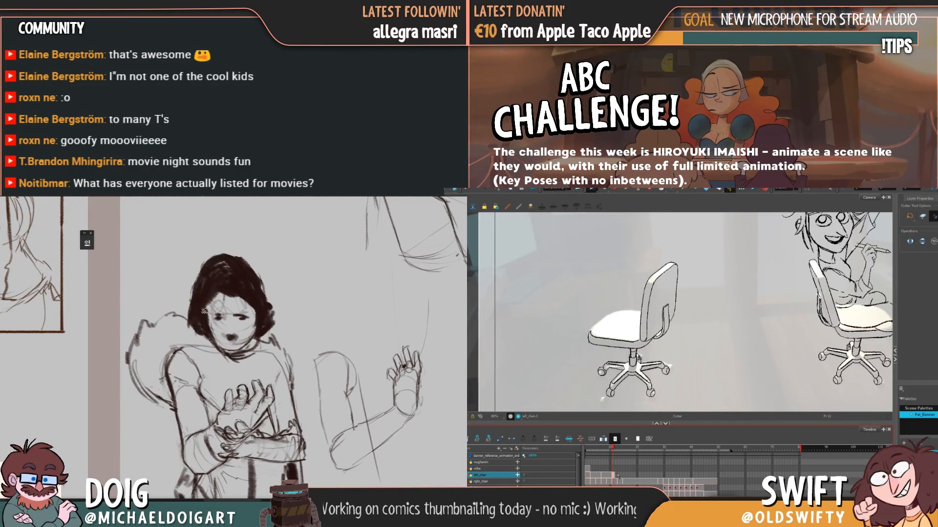
Compare the pasted chair with the previous frame and isolate its seat with the Cutter tool for adjustment
key(period)
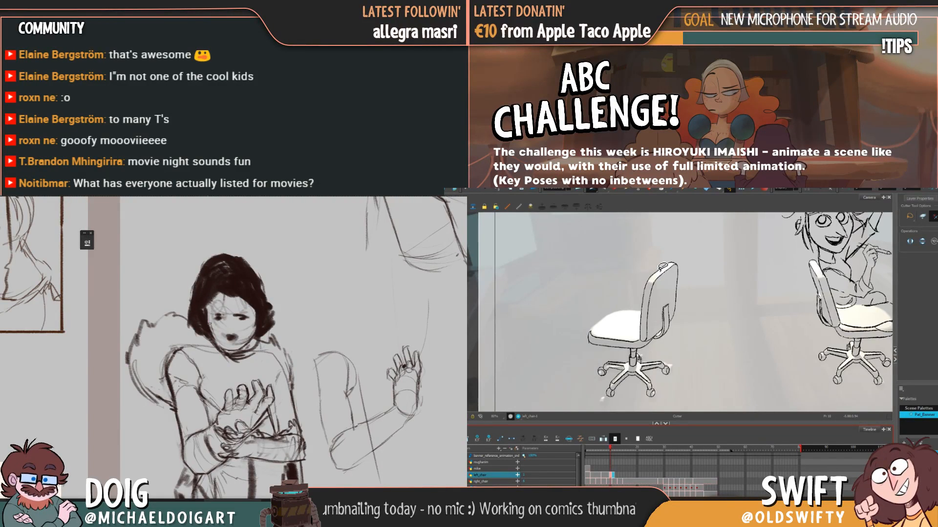
key(comma)
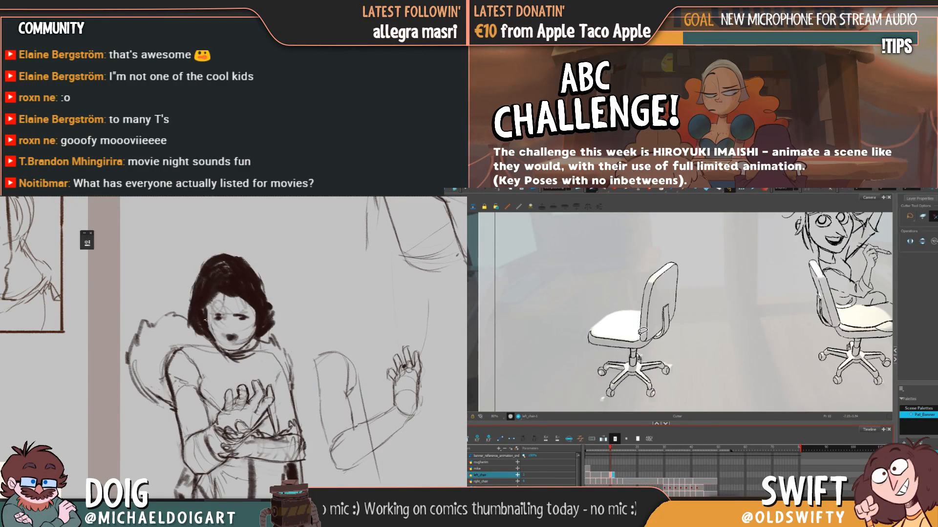
key(period)
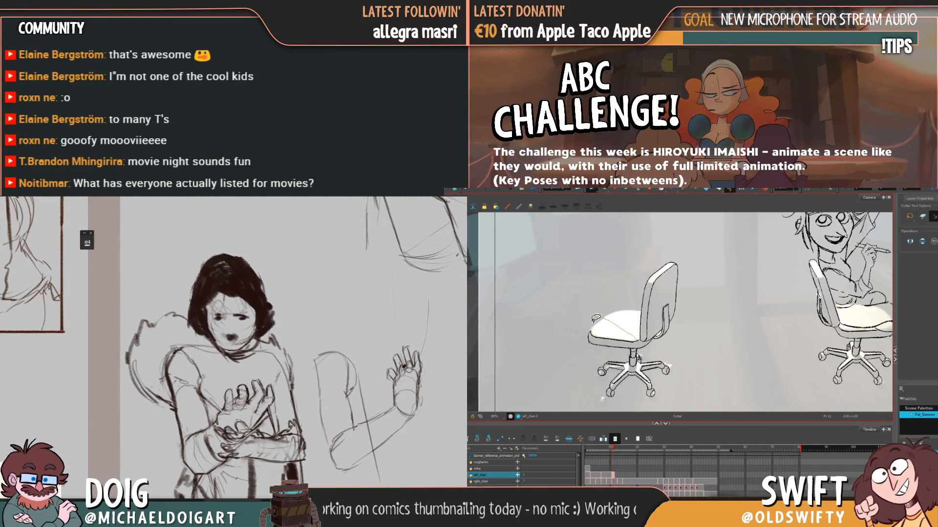
mouse_move(596, 318)
mouse_down()
mouse_move(610, 350)
mouse_move(645, 344)
mouse_up()
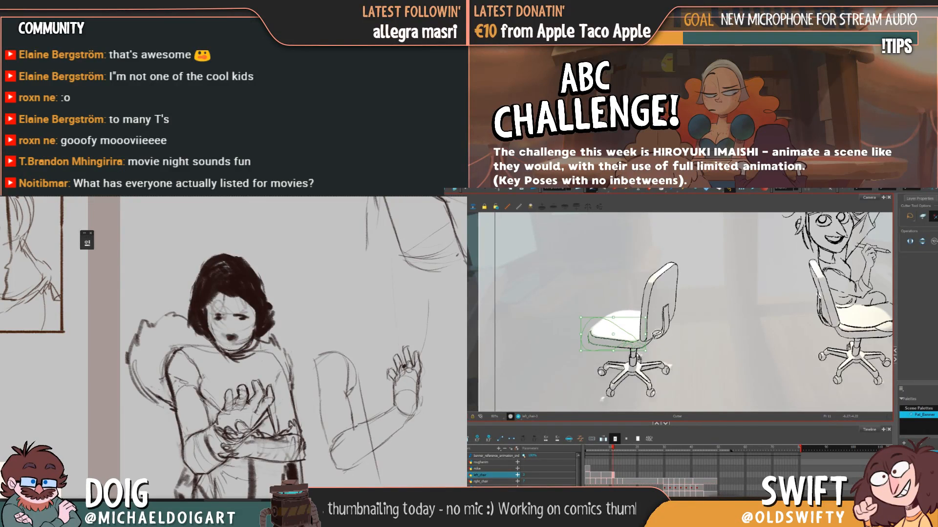
click(618, 246)
Switch to the Select tool and adjust the backrest's front outline stroke in frame 11 against the previous frame
click(591, 190)
click(603, 196)
key(comma)
key(period)
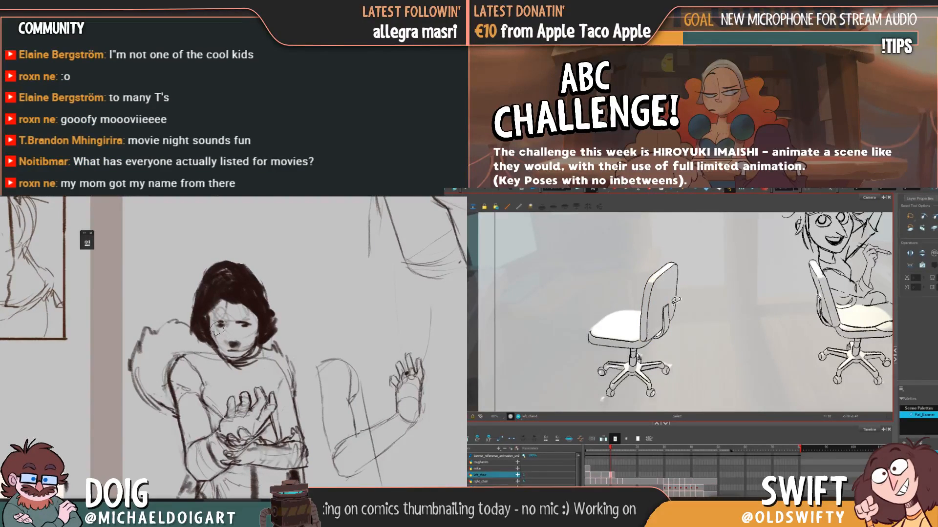
key(period)
key(comma)
key(period)
key(comma)
key(period)
key(comma)
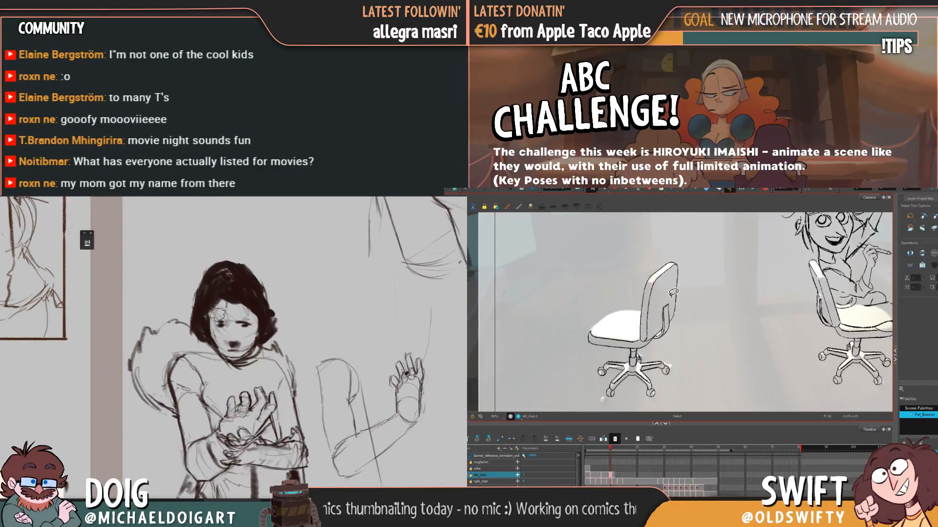
key(period)
mouse_move(669, 272)
mouse_down()
mouse_move(635, 325)
mouse_move(667, 293)
mouse_up()
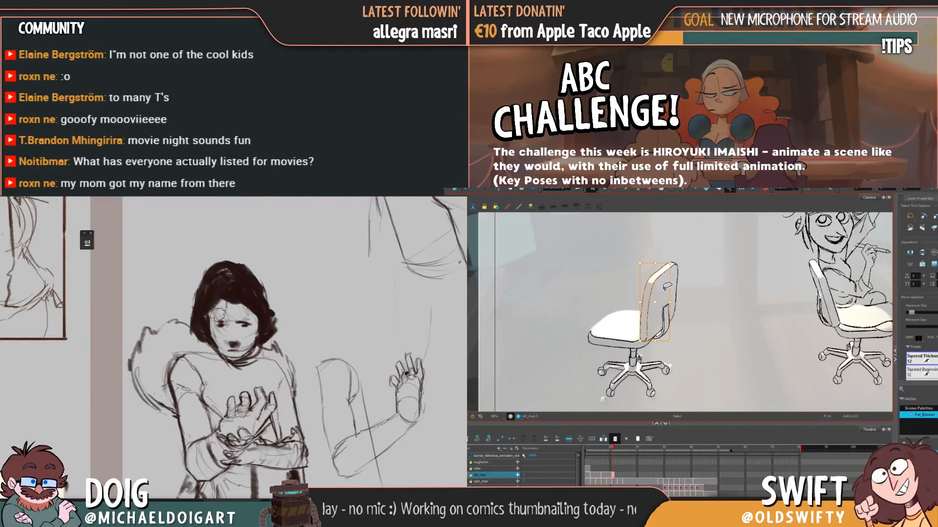
Flip between the two chair frames and adjust the inner edge stroke of the backrest's lower half
key(comma)
key(period)
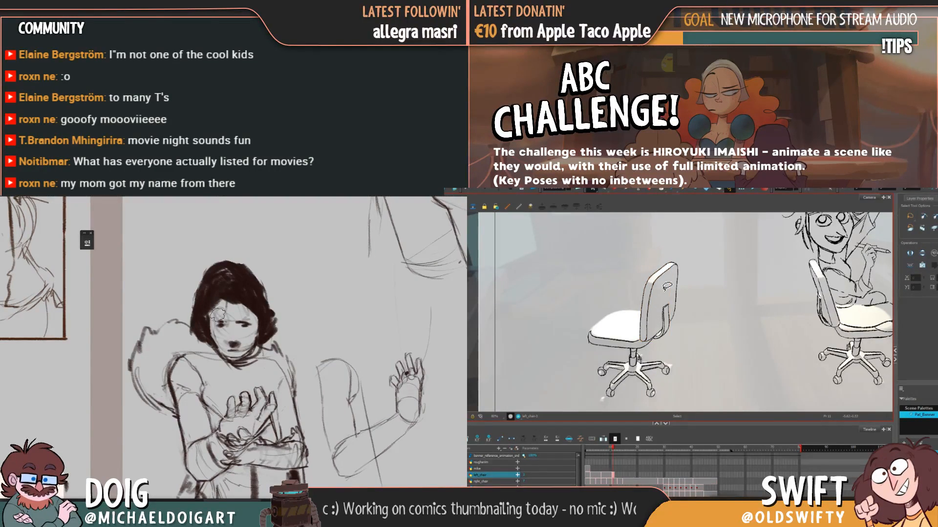
key(comma)
key(period)
key(comma)
key(period)
key(comma)
key(period)
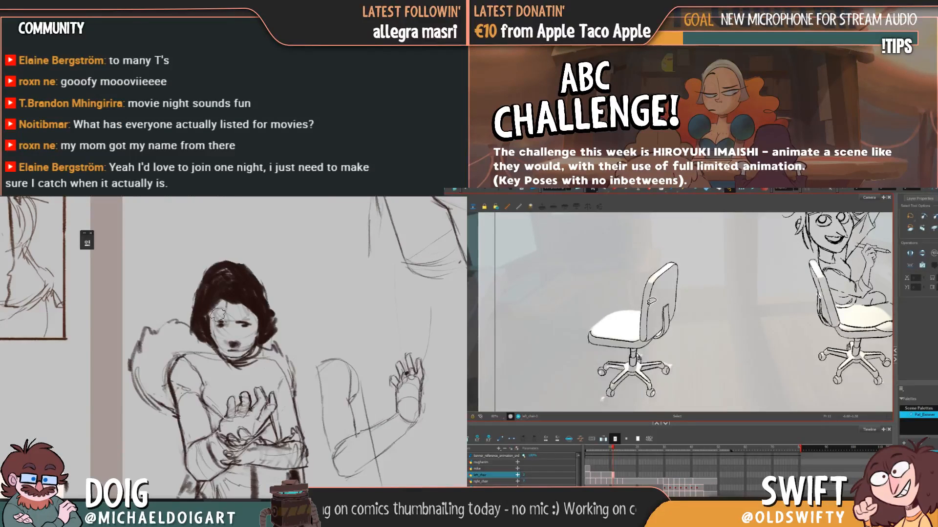
key(comma)
key(period)
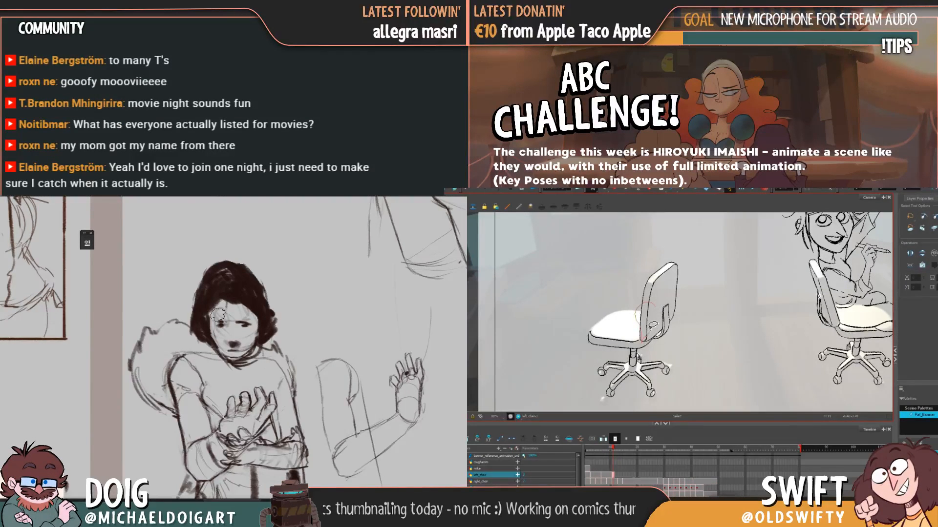
click(649, 315)
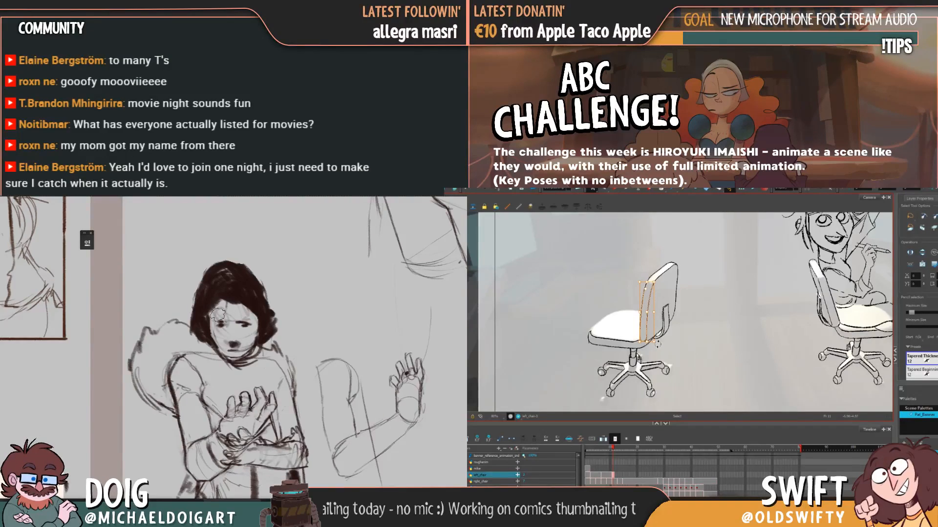
Adjust the short stroke where the backrest meets the seat, comparing it with the previous frame
key(comma)
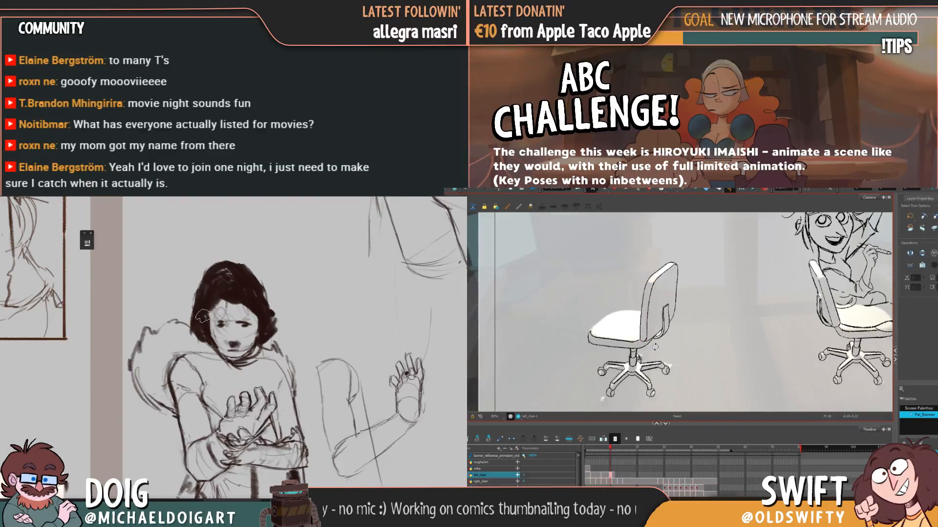
key(period)
key(comma)
key(period)
key(comma)
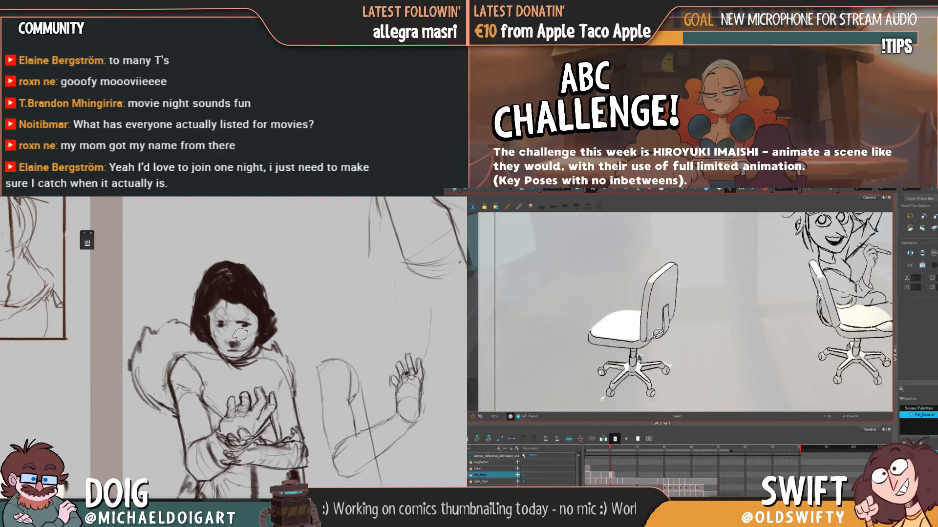
key(period)
key(comma)
key(period)
click(642, 342)
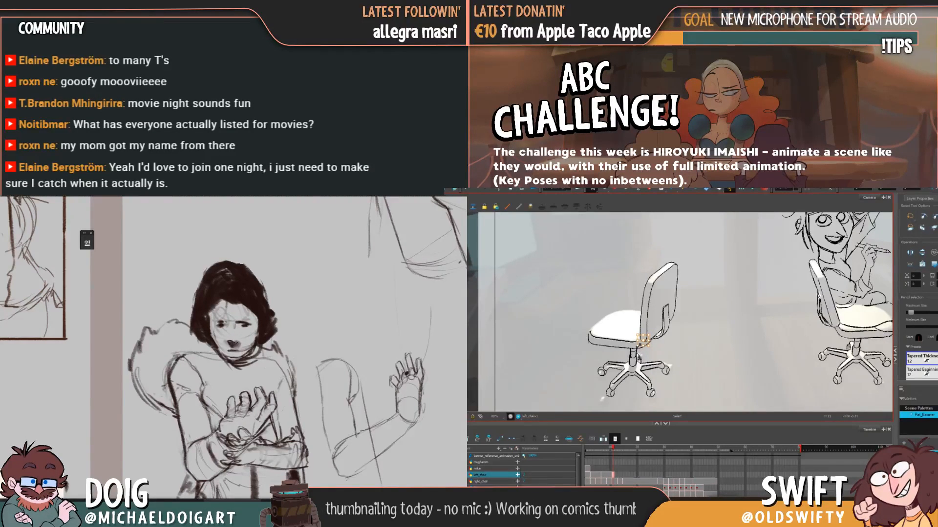
Check the chair drawing against the previous frame and adjust the small stroke at the backrest's upper corner
key(comma)
key(period)
key(comma)
key(period)
key(comma)
key(period)
key(comma)
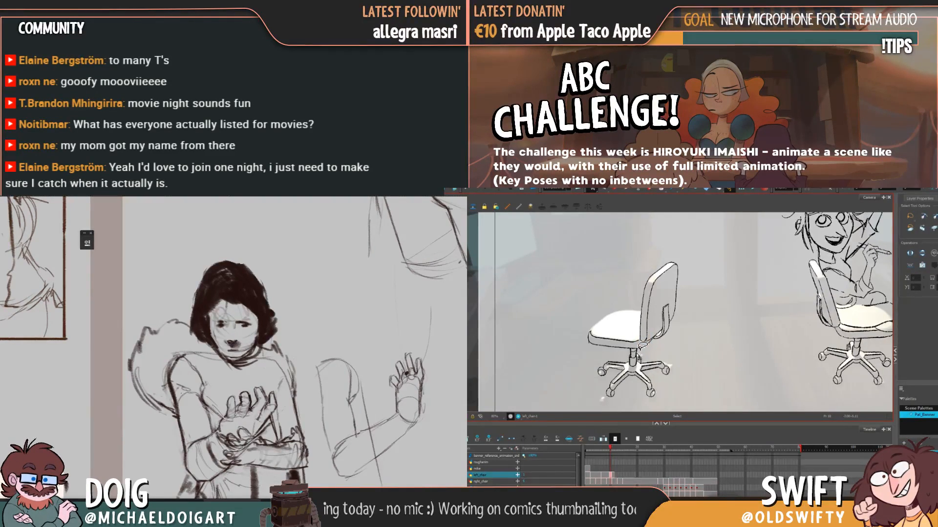
key(period)
key(comma)
key(period)
key(comma)
key(period)
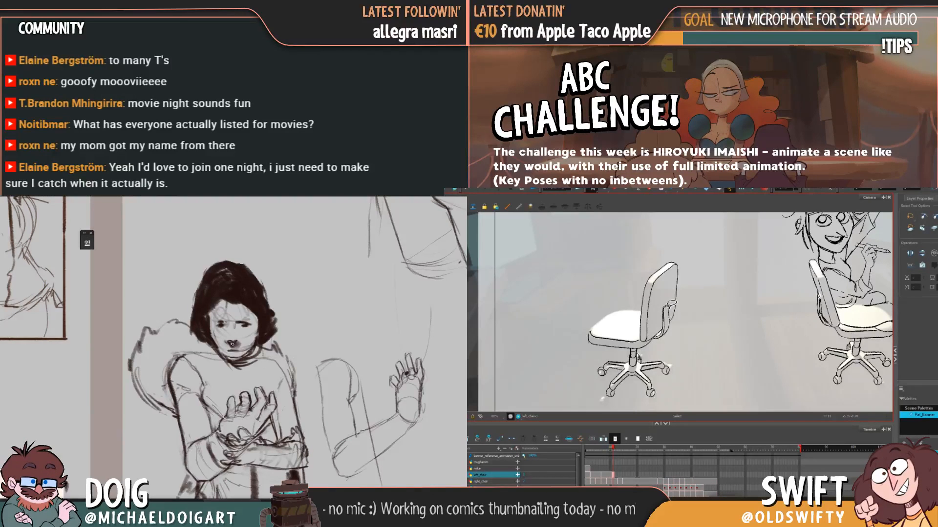
key(comma)
key(period)
key(comma)
key(period)
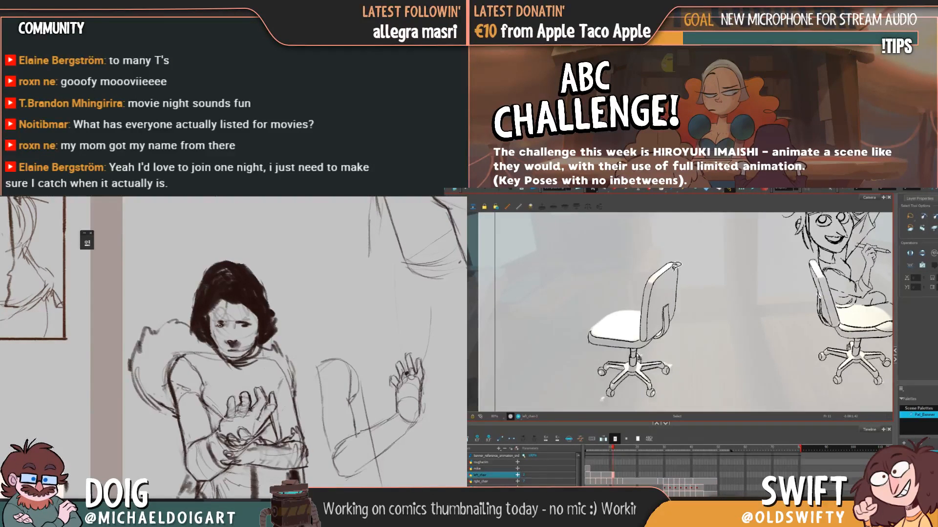
click(674, 266)
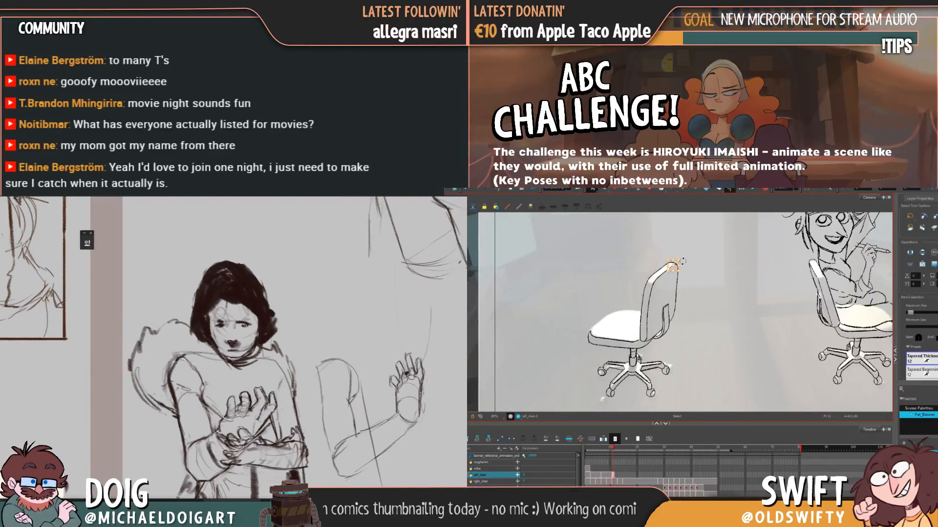
Flip between frame 11 and the previous frame to compare the left chair's backrest outlines
key(comma)
key(period)
key(comma)
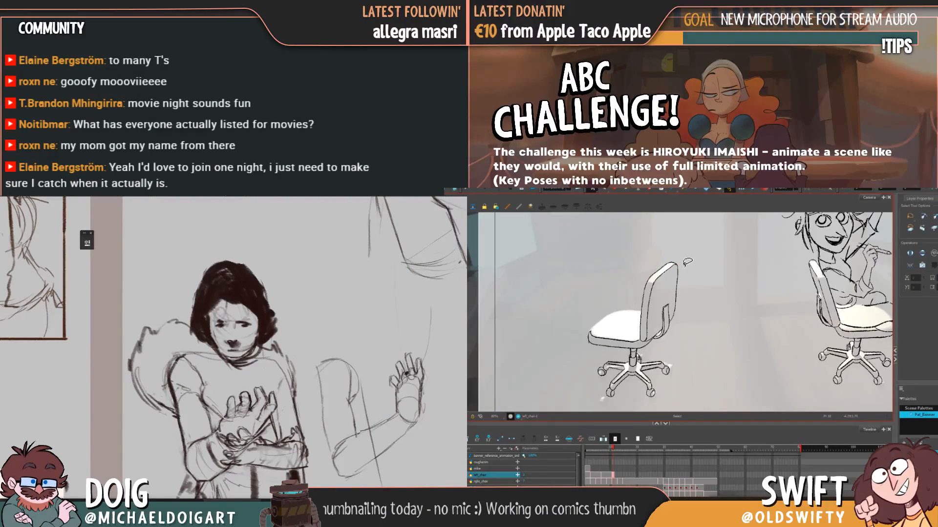
key(period)
key(comma)
key(period)
key(comma)
key(period)
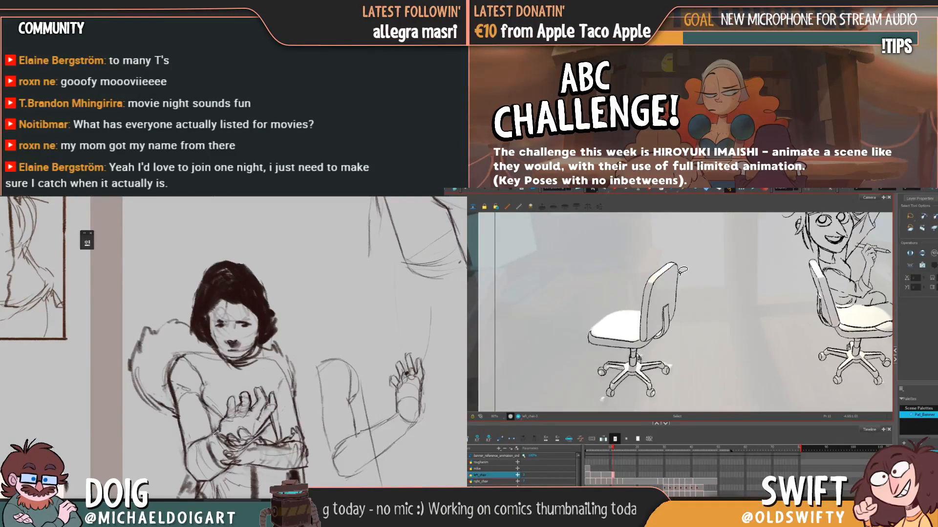
key(comma)
key(period)
key(comma)
key(period)
key(comma)
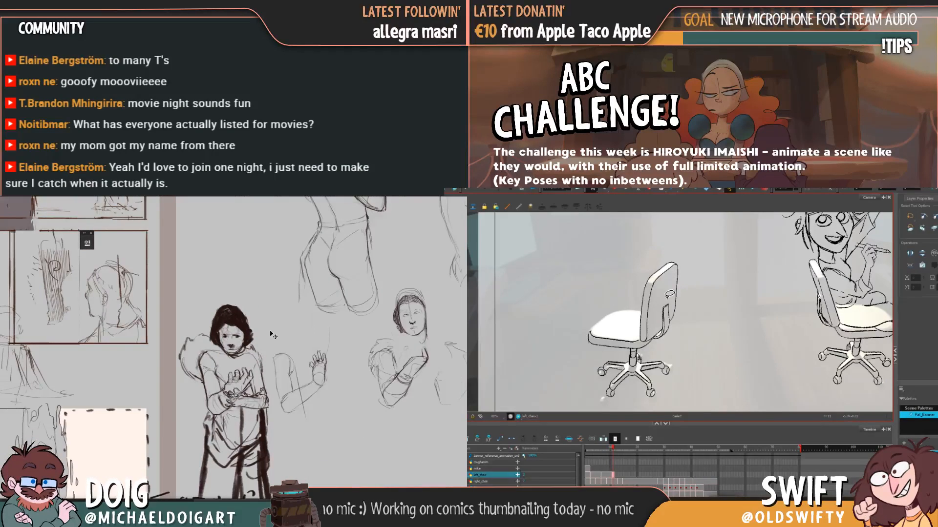
key(period)
key(comma)
key(period)
Select the long front edge stroke of the backrest's lower half and adjust it against the previous frame
click(643, 315)
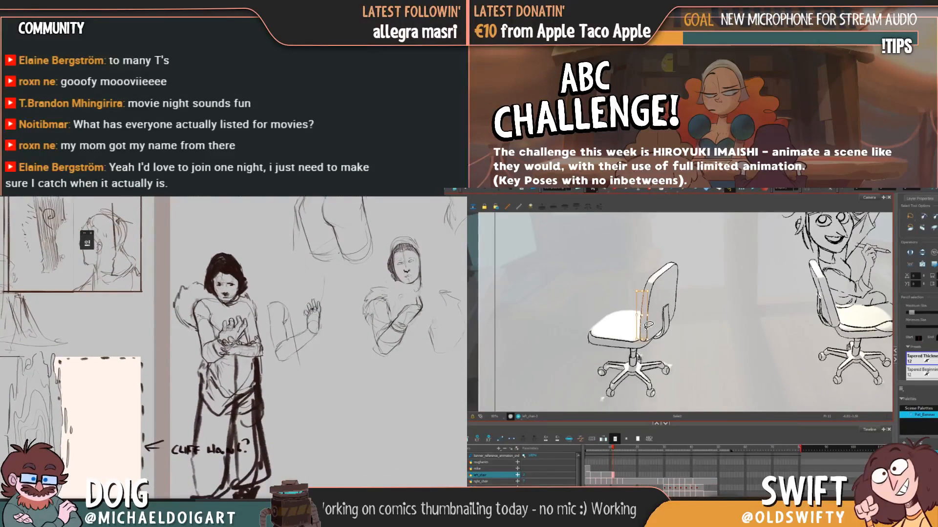
scroll(228, 339, up, 5)
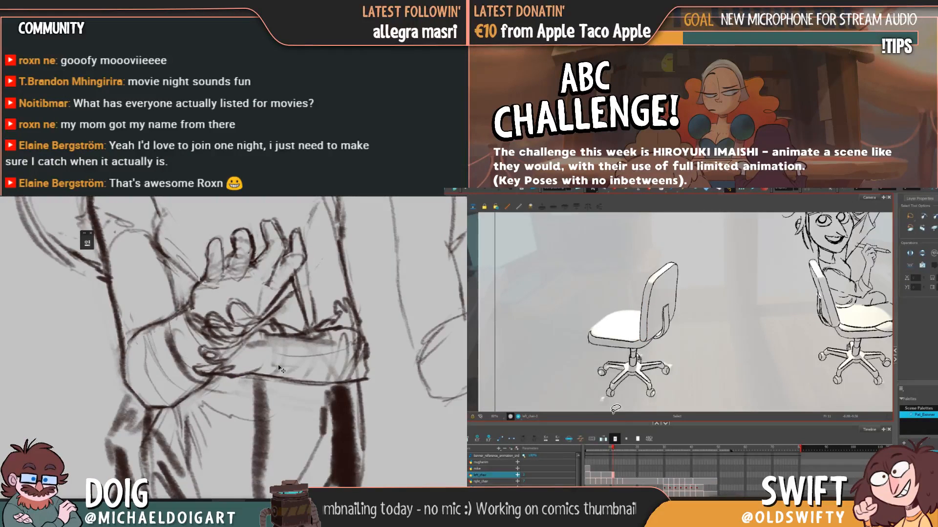
scroll(253, 374, down, 5)
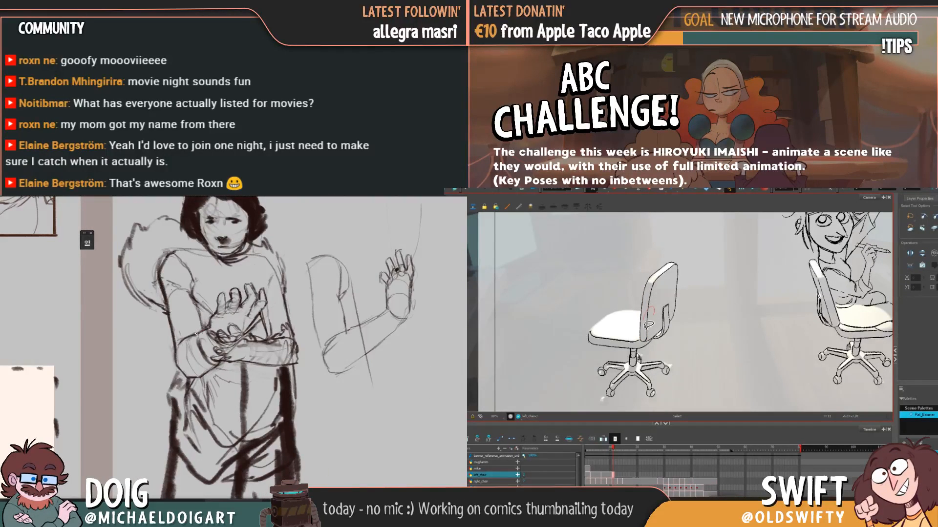
click(647, 324)
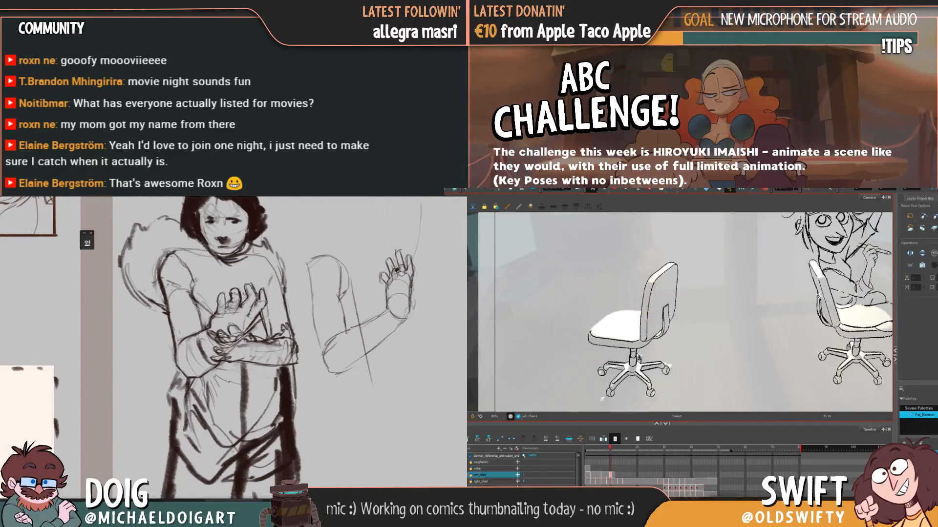
scroll(256, 277, down, 2)
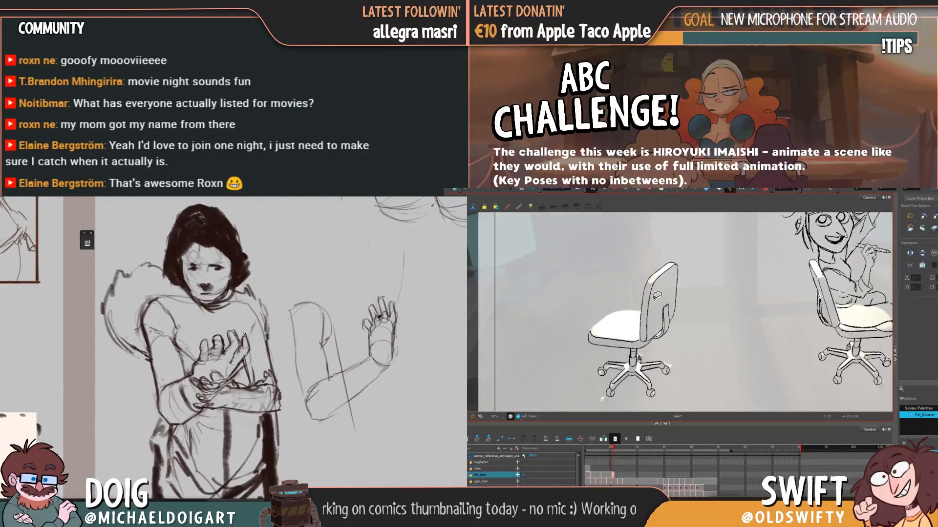
Adjust the backrest's full-height front edge stroke down to where it meets the seat
click(654, 302)
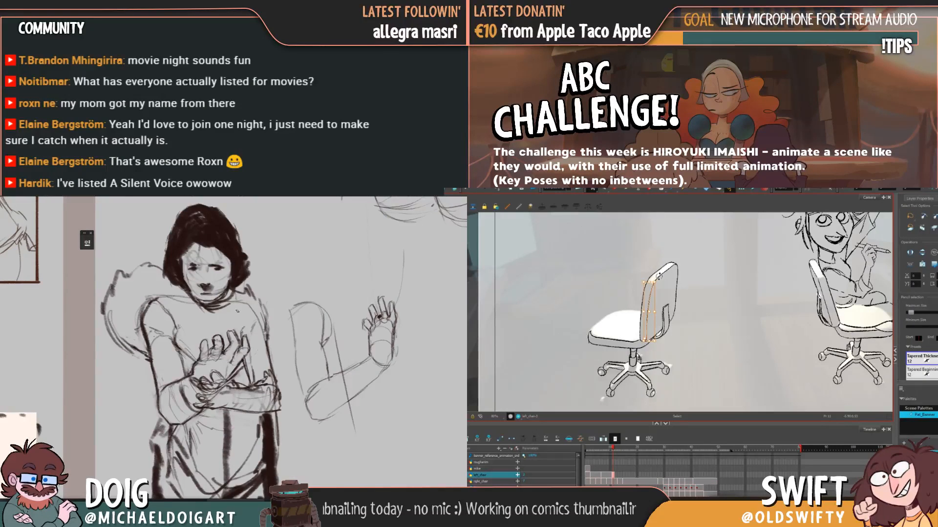
scroll(233, 342, right, 3)
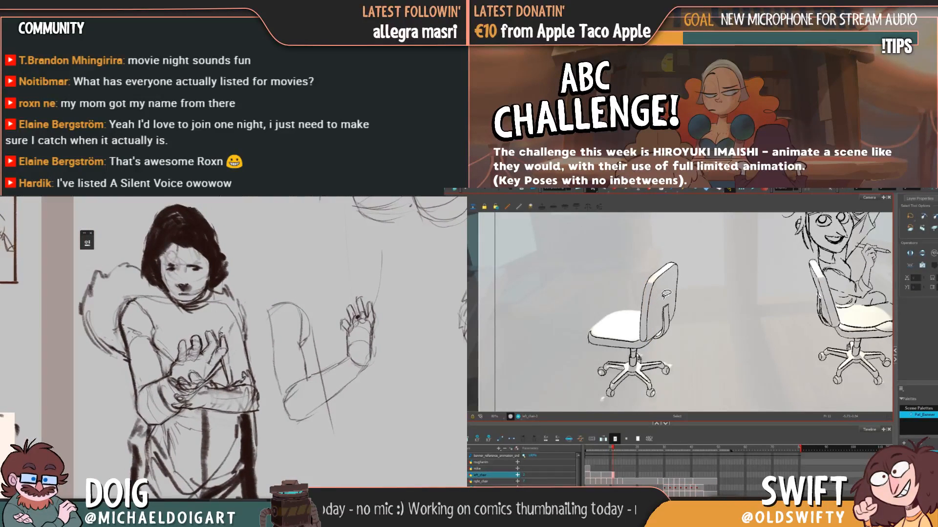
scroll(233, 332, up, 2)
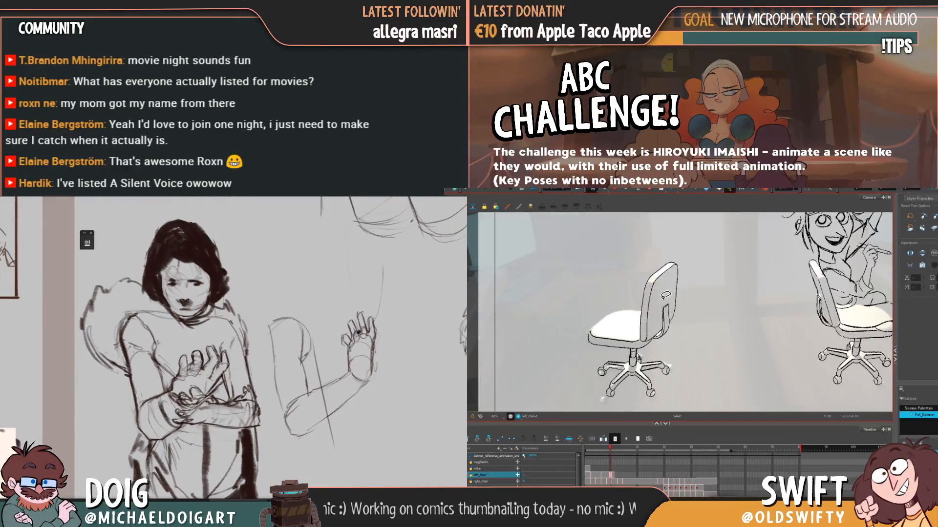
scroll(246, 362, left, 3)
click(648, 317)
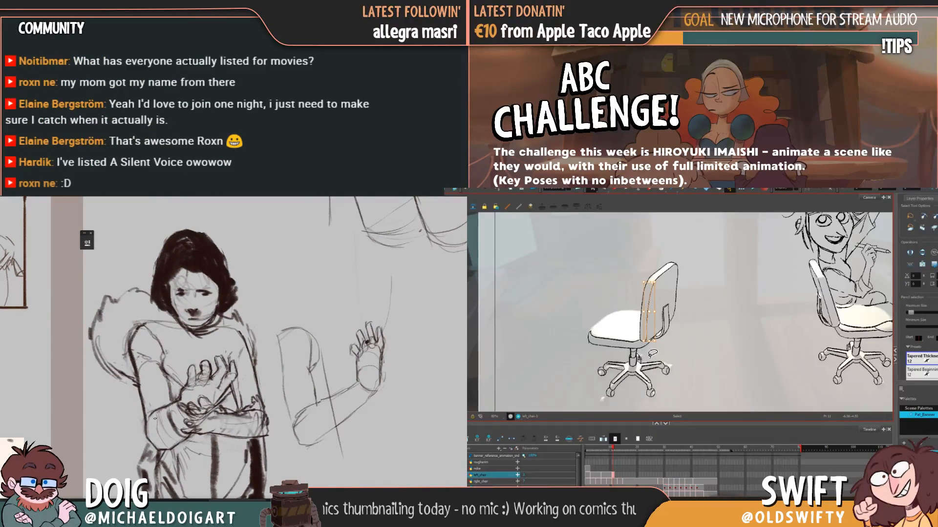
click(649, 353)
Nudge the short stroke at the upper end of the backrest's front edge
click(665, 281)
scroll(163, 353, down, 2)
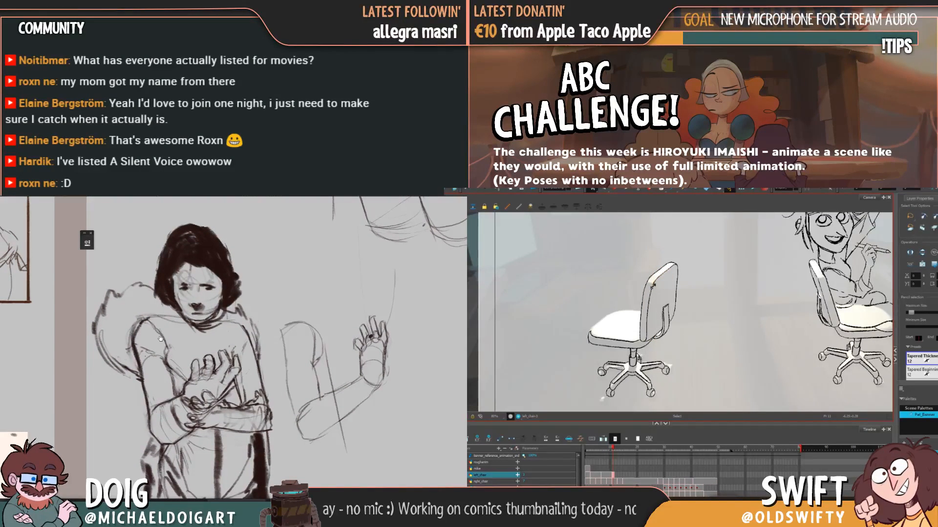
drag(662, 282, 672, 277)
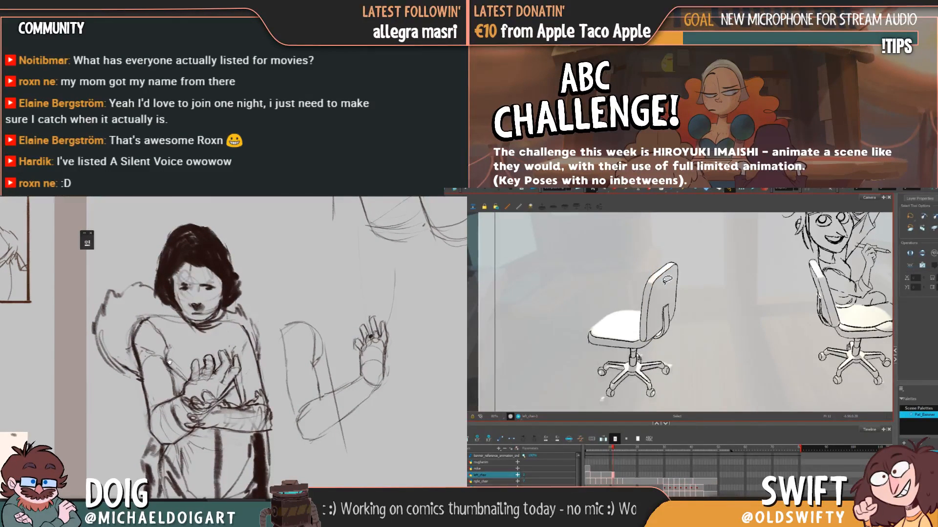
scroll(169, 362, up, 1)
click(658, 287)
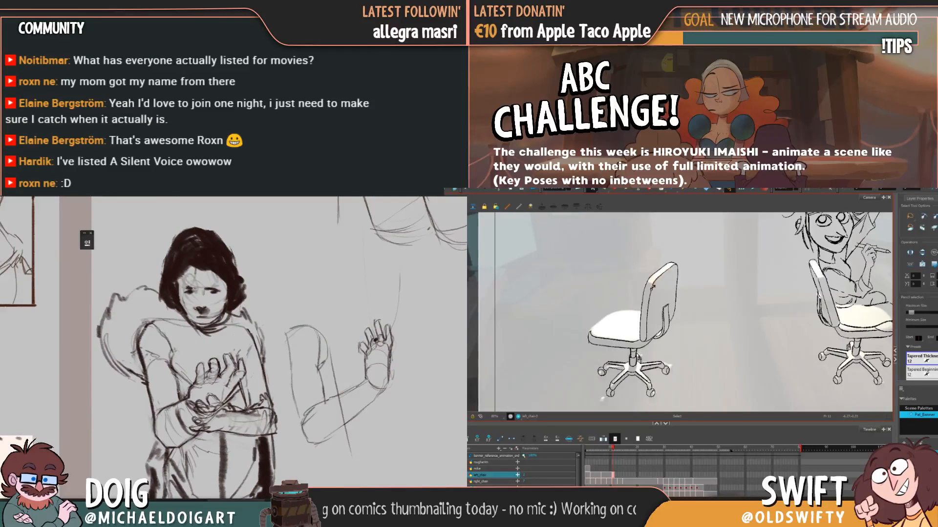
click(684, 275)
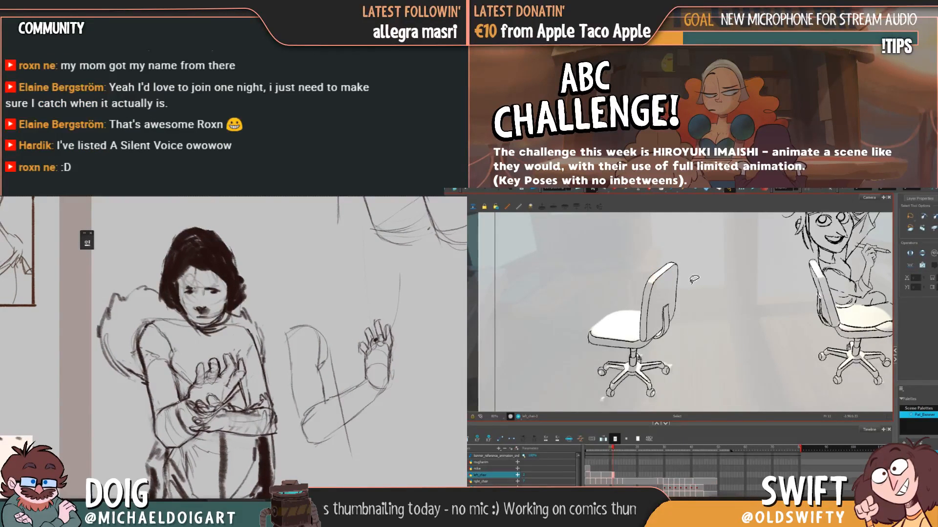
Compare the backrest with the previous frame and adjust the curved stroke along its upper front corner
drag(170, 425, 169, 389)
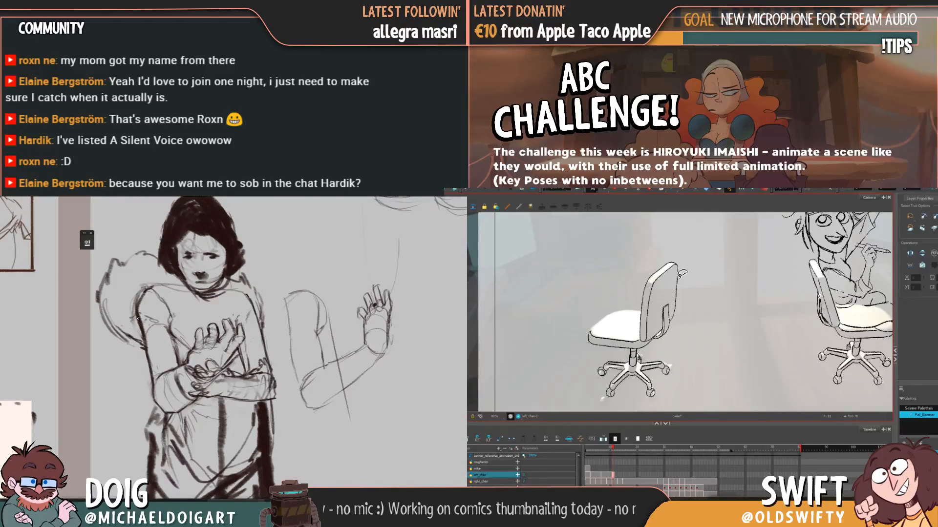
key(.)
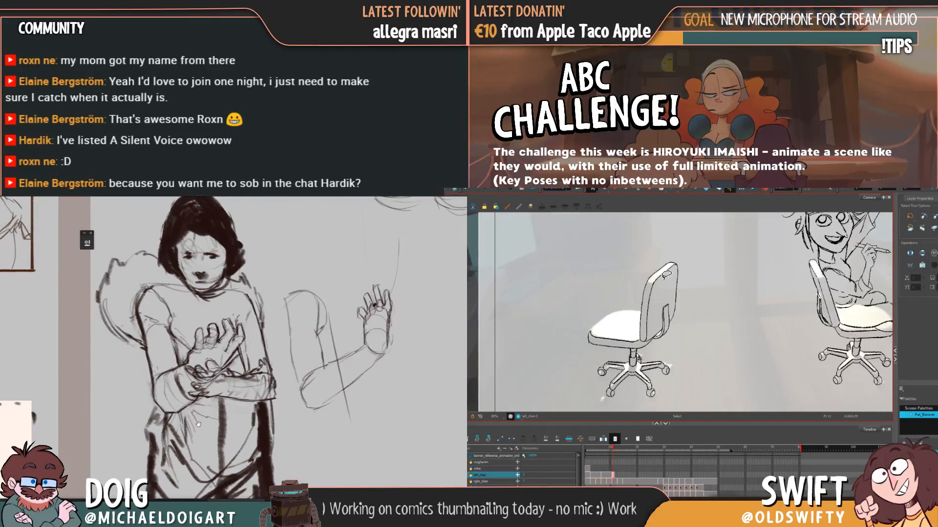
drag(198, 424, 197, 341)
click(665, 276)
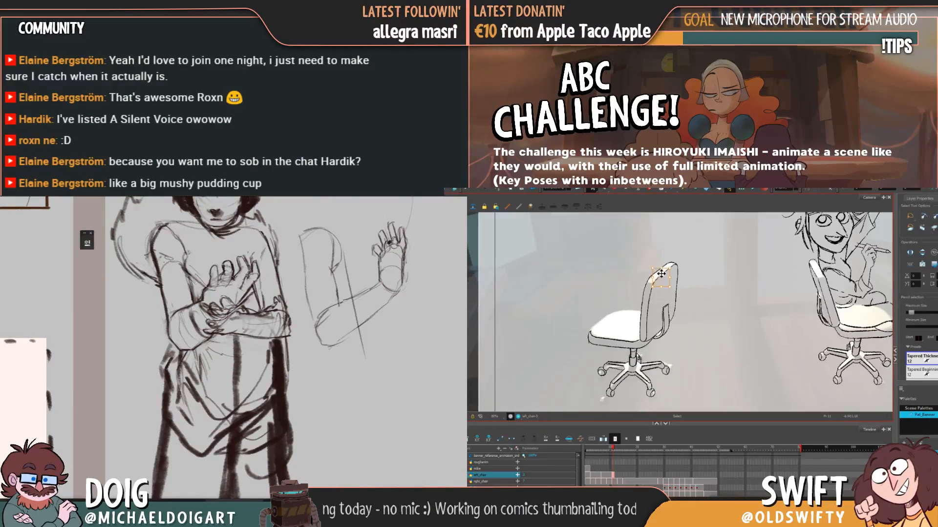
drag(174, 362, 182, 350)
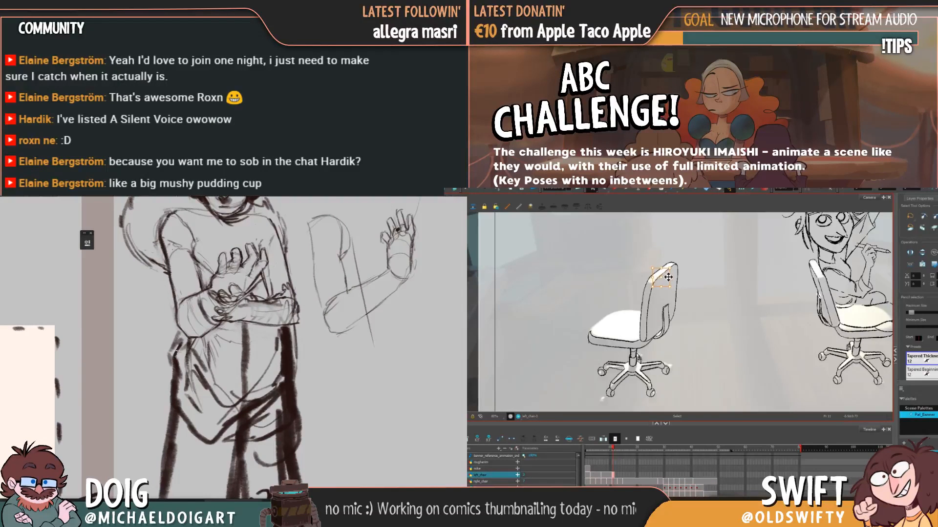
drag(205, 361, 212, 381)
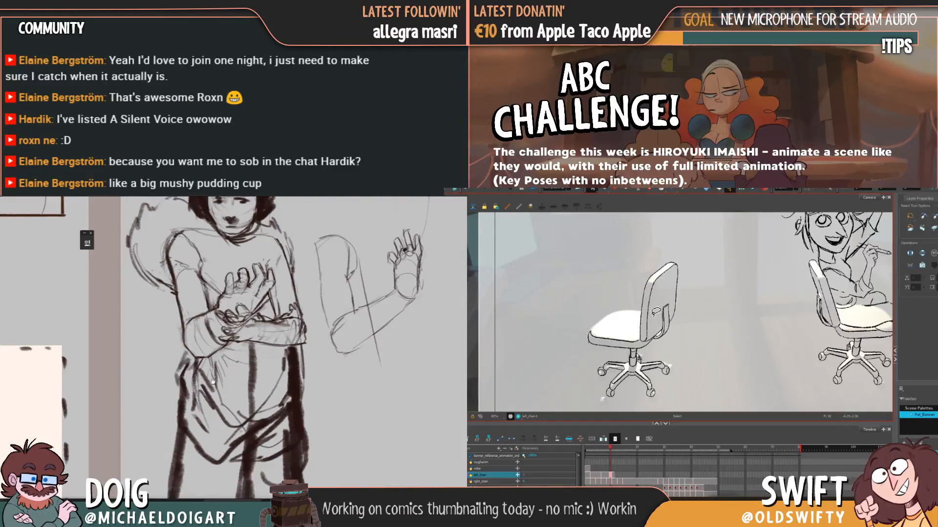
Select the seat cushion's lower outline and adjust its front end
mouse_move(598, 323)
mouse_down()
mouse_move(623, 351)
mouse_move(588, 333)
mouse_up()
drag(217, 354, 228, 344)
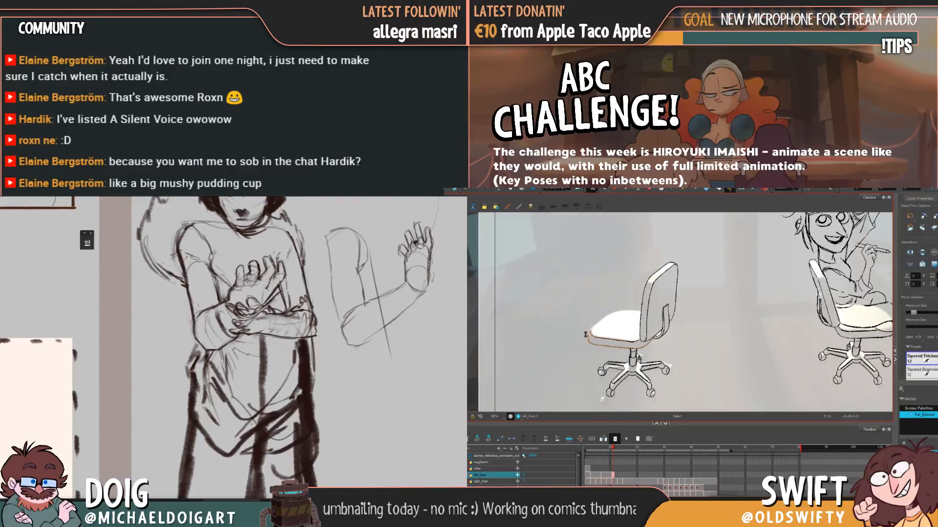
key(Escape)
drag(200, 396, 203, 403)
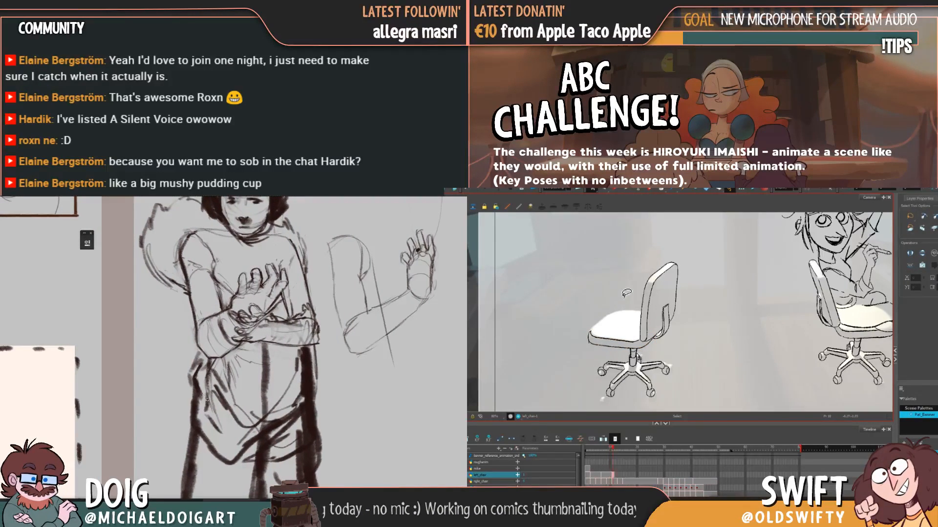
mouse_move(621, 321)
mouse_down()
mouse_move(608, 352)
mouse_move(588, 335)
mouse_up()
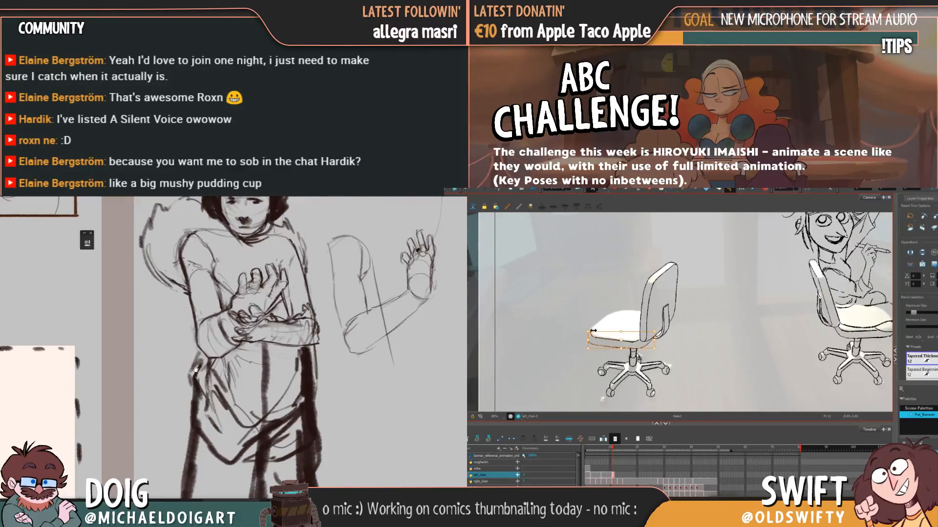
drag(199, 387, 196, 369)
click(587, 335)
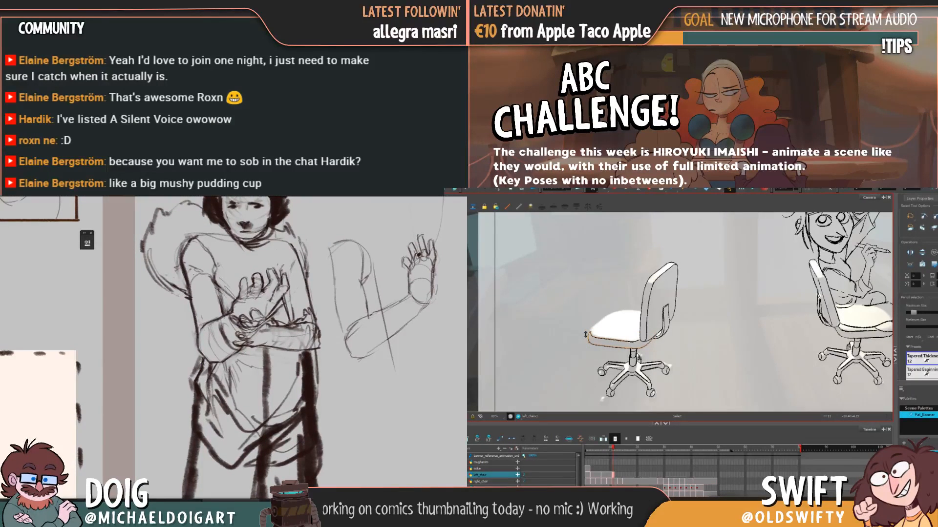
scroll(193, 334, up, 5)
key(Escape)
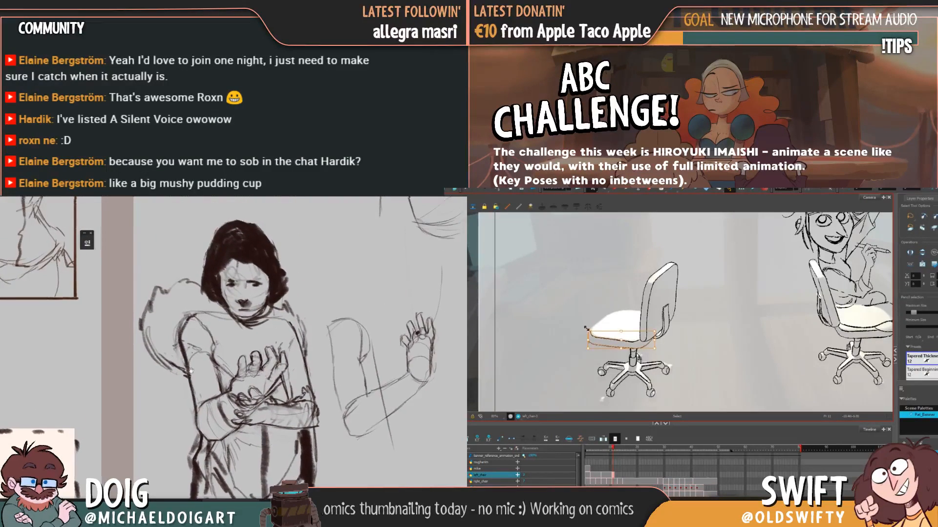
Flip between the two chair frames and adjust the seat's underside stroke near the central post
key(.)
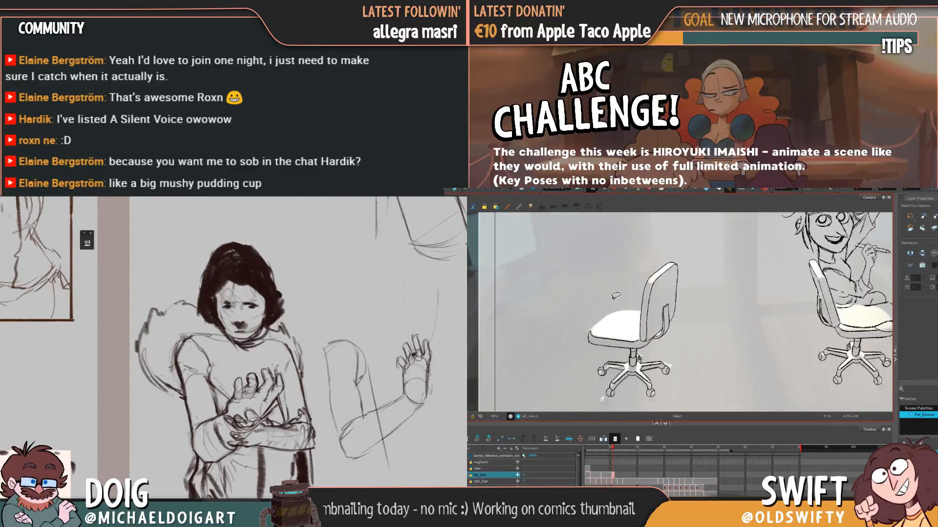
key(comma)
key(period)
key(comma)
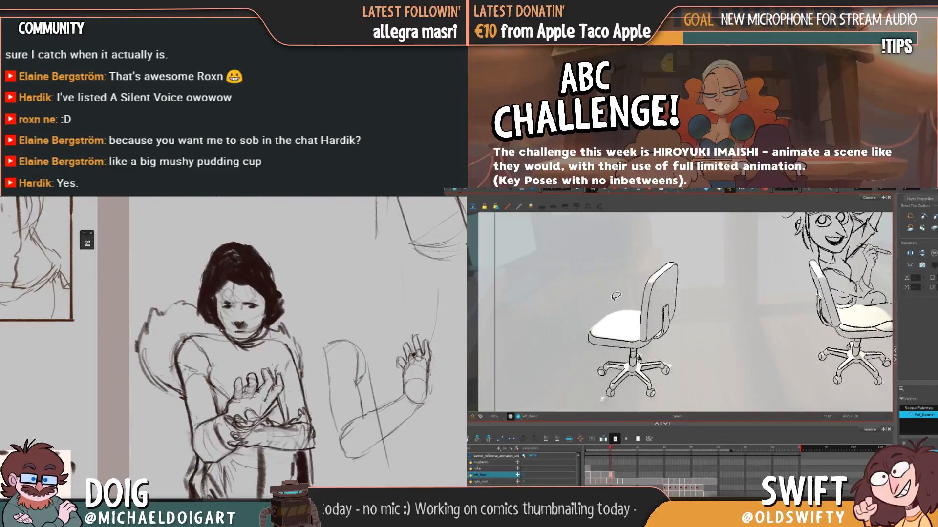
key(period)
key(comma)
key(period)
click(635, 341)
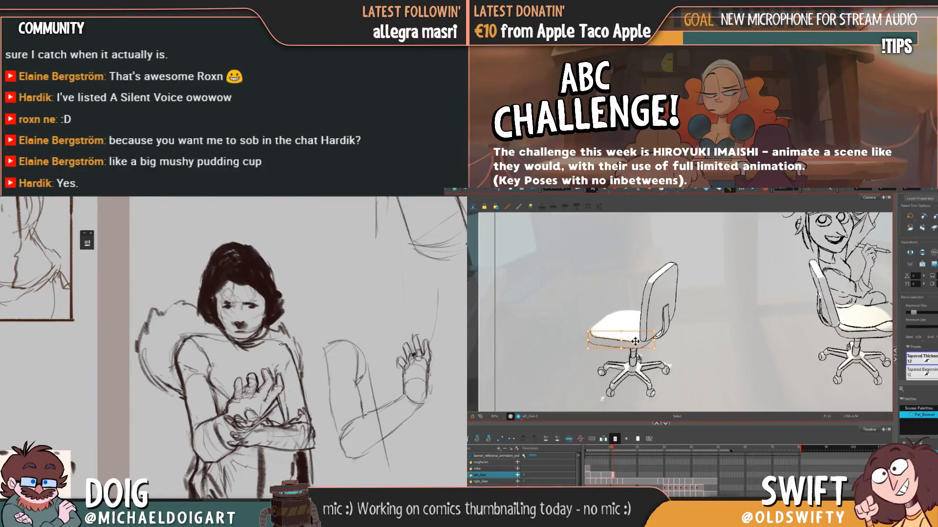
key(Escape)
Compare the seat with the previous frame again and adjust the rear end of its lower outline
key(comma)
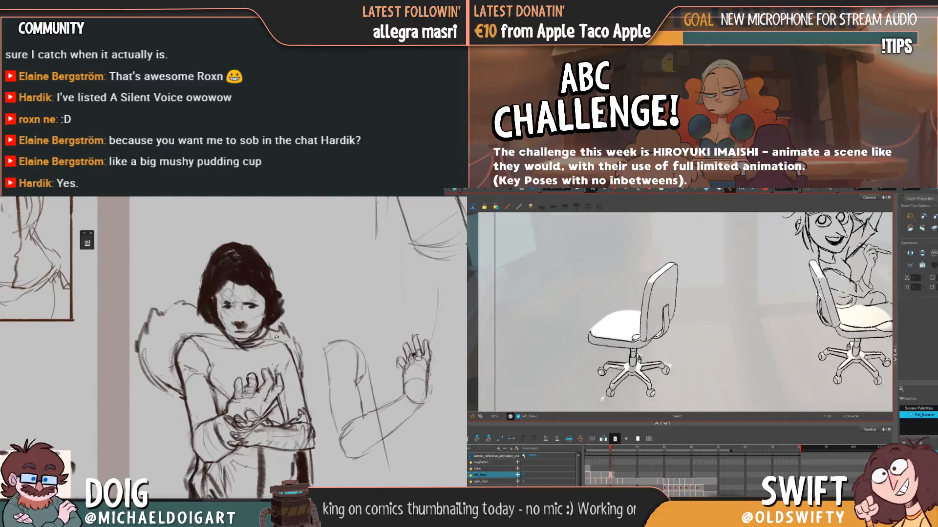
key(period)
key(comma)
key(period)
key(comma)
key(period)
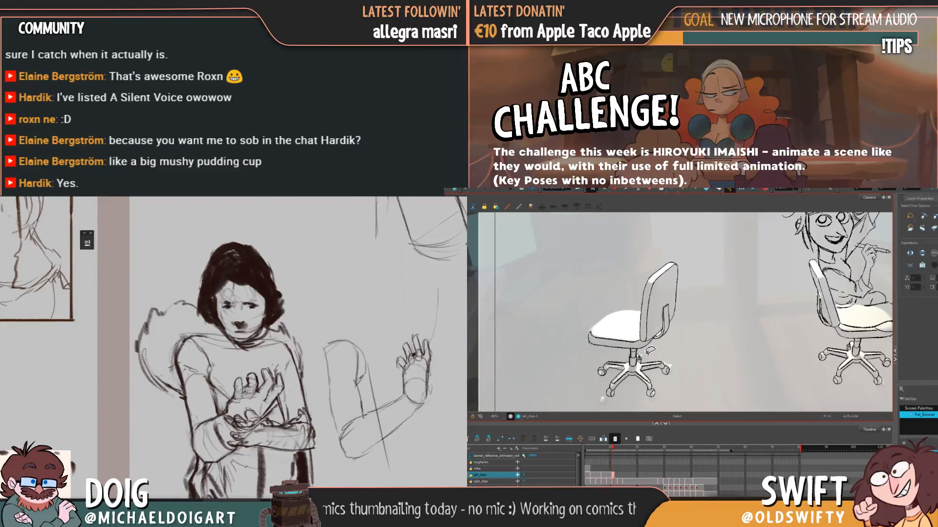
click(653, 348)
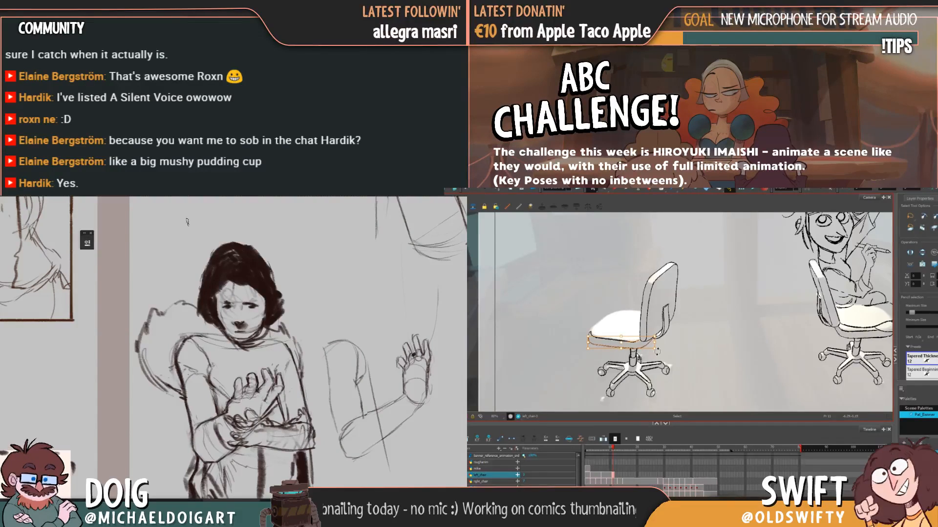
key(Escape)
key(comma)
key(period)
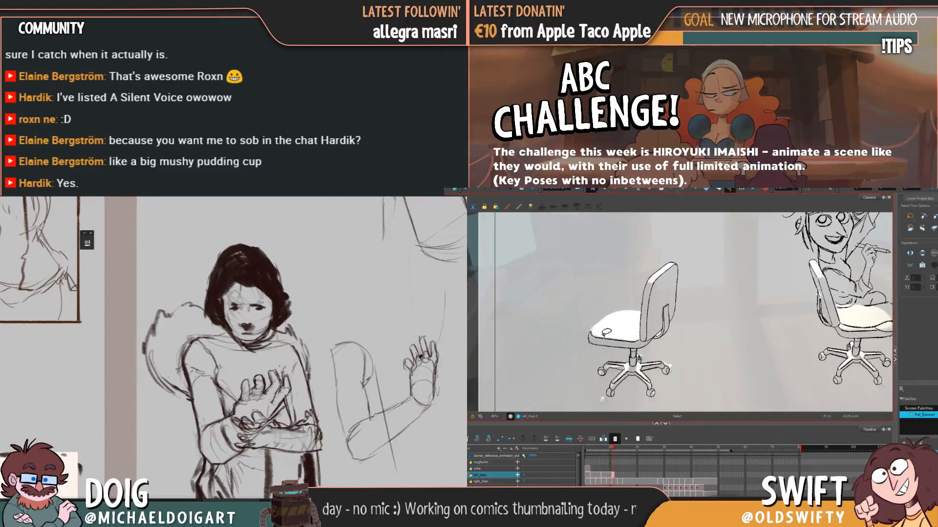
Adjust the stroke along the seat cushion's front rim and check it against the previous frame
click(607, 336)
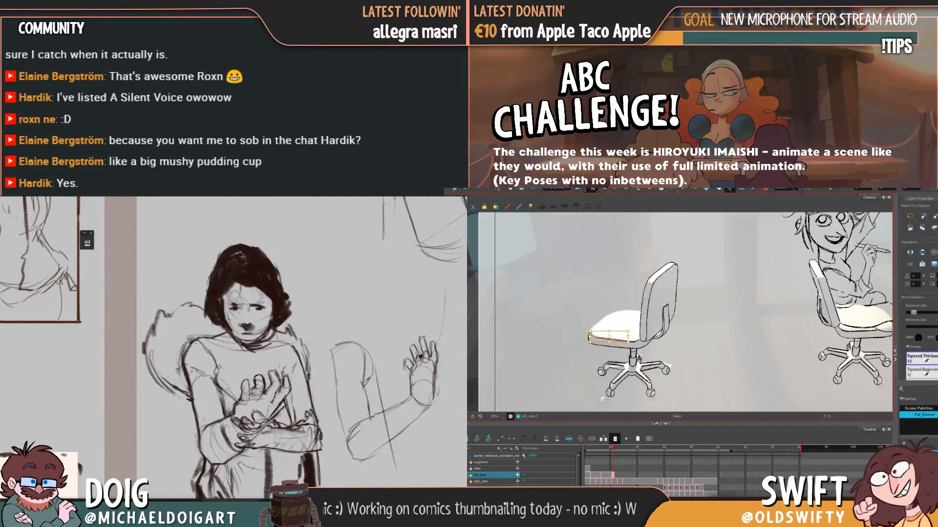
drag(289, 250, 282, 246)
key(Escape)
key(comma)
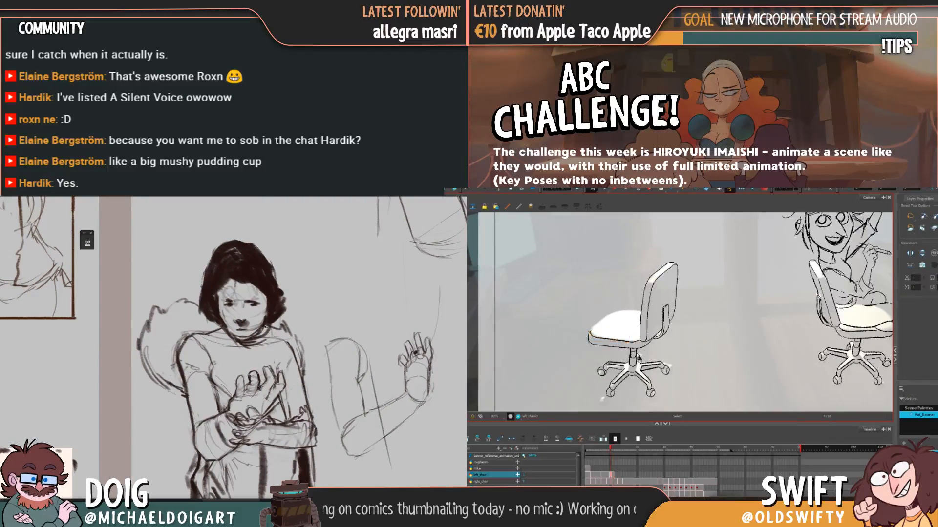
Flip between the two chair frames and check the strokes along the seat cushion's front and upper rim
key(period)
key(comma)
key(period)
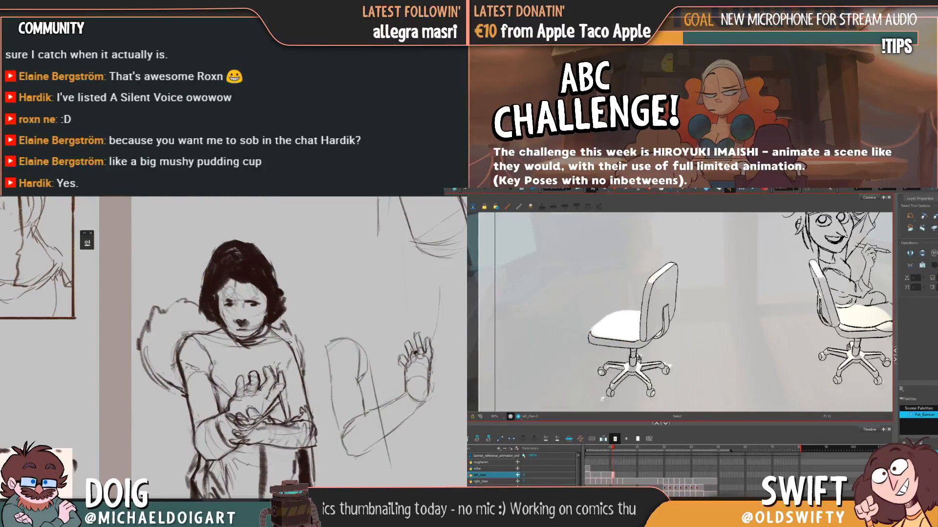
key(comma)
key(period)
key(comma)
key(period)
click(607, 336)
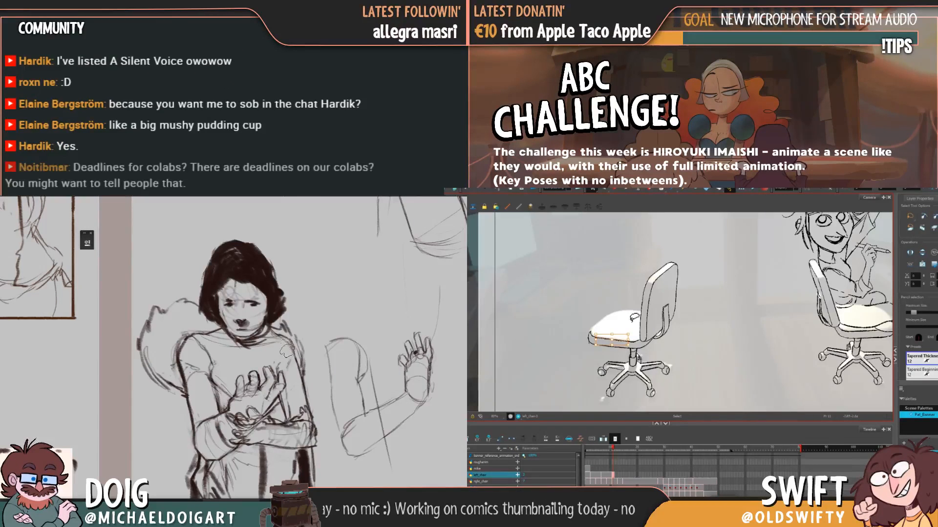
click(625, 324)
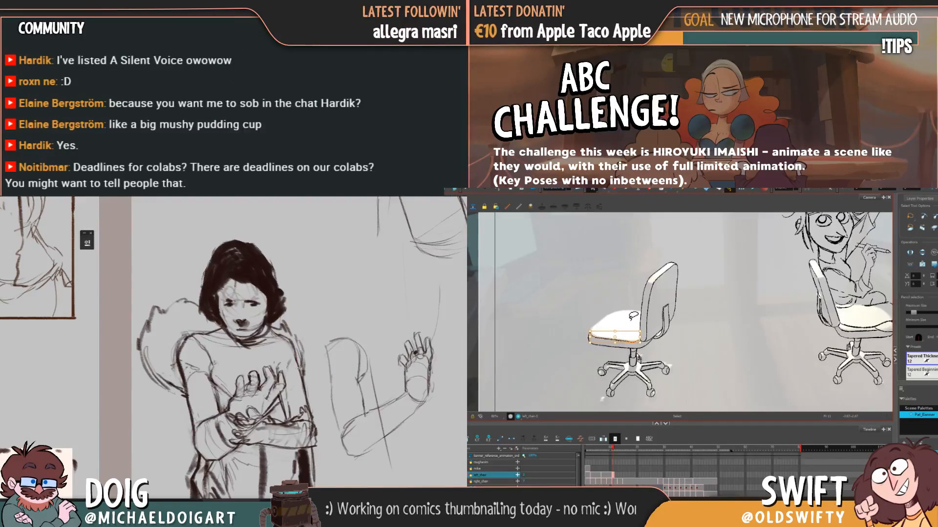
key(Escape)
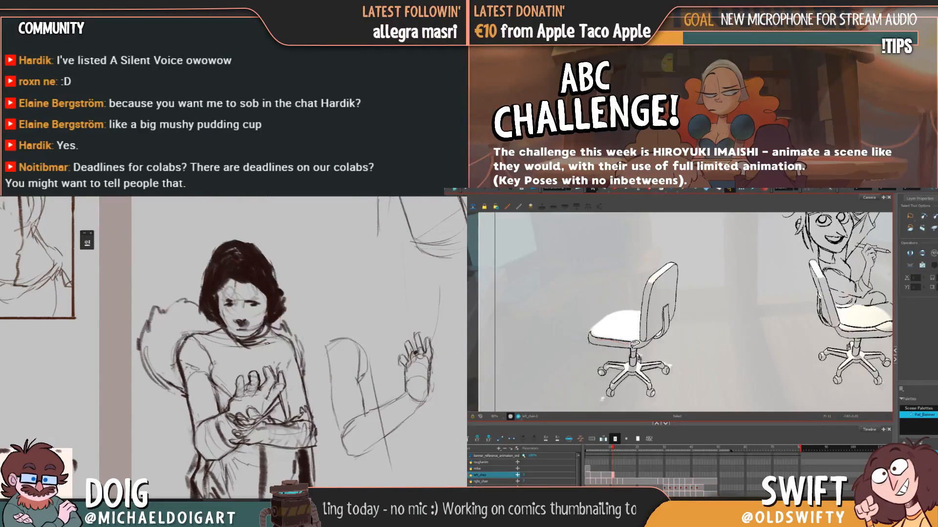
Extend the rear end of the left chair seat's lower outline toward the backrest
click(626, 343)
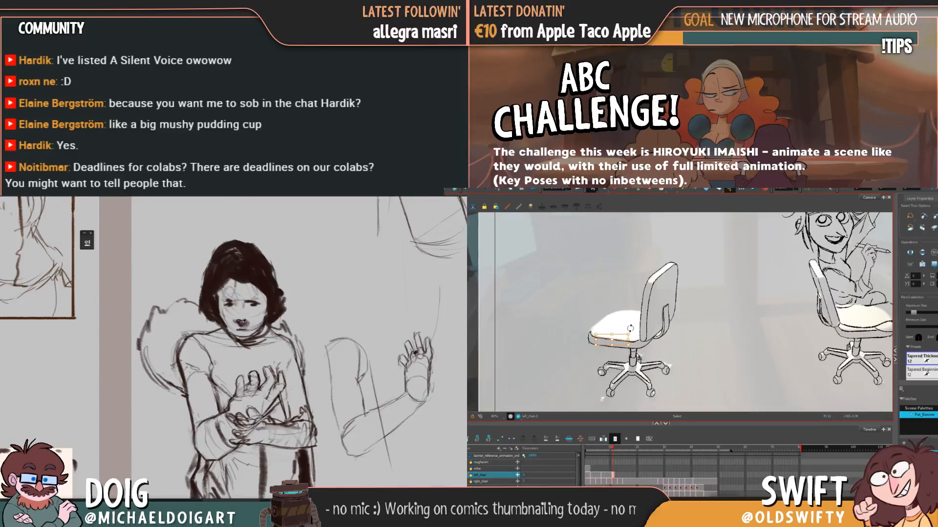
key(Escape)
click(631, 342)
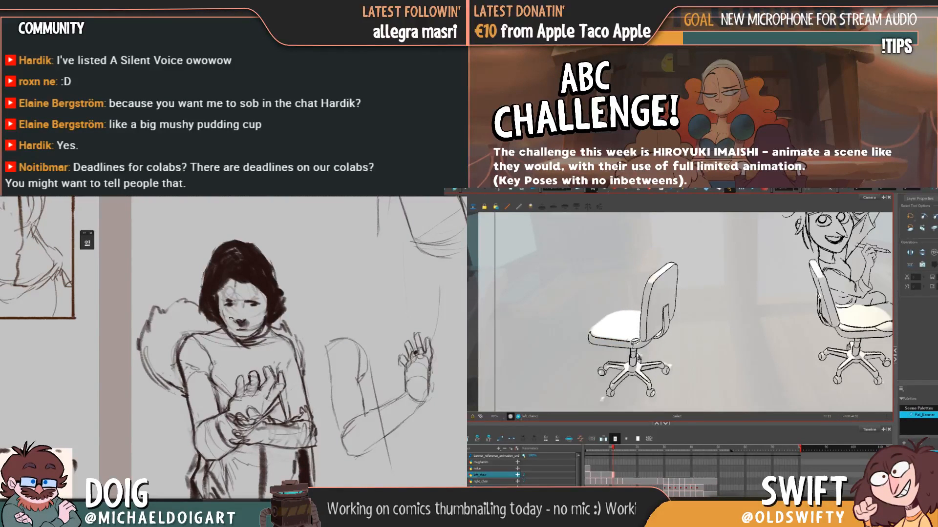
key(Escape)
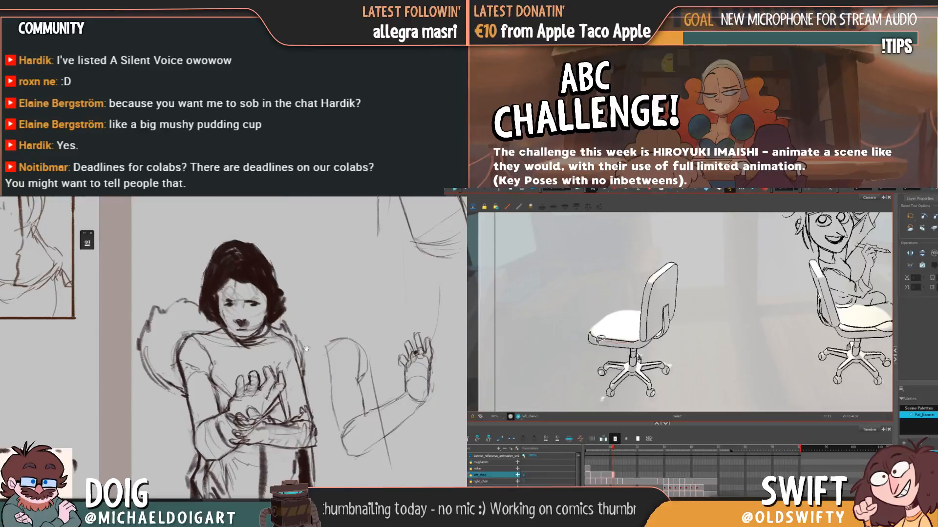
scroll(334, 332, down, 3)
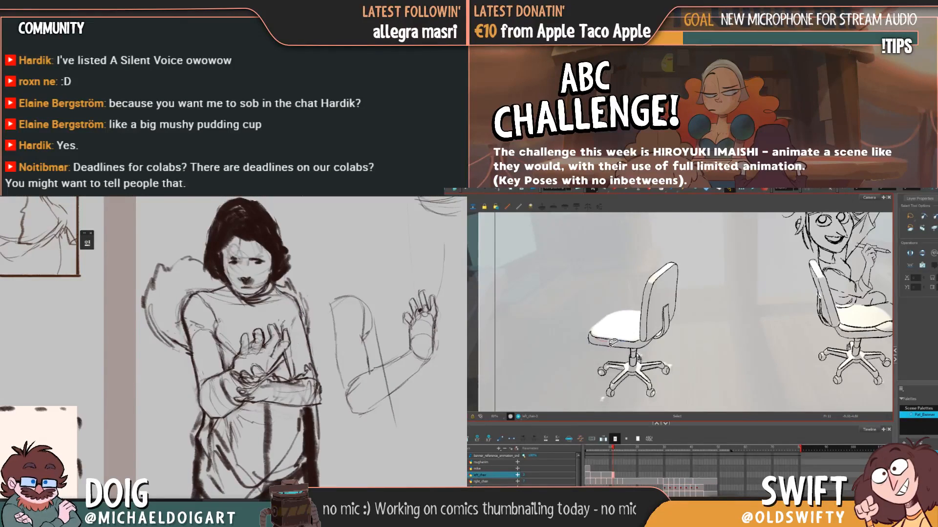
click(631, 345)
scroll(298, 329, up, 1)
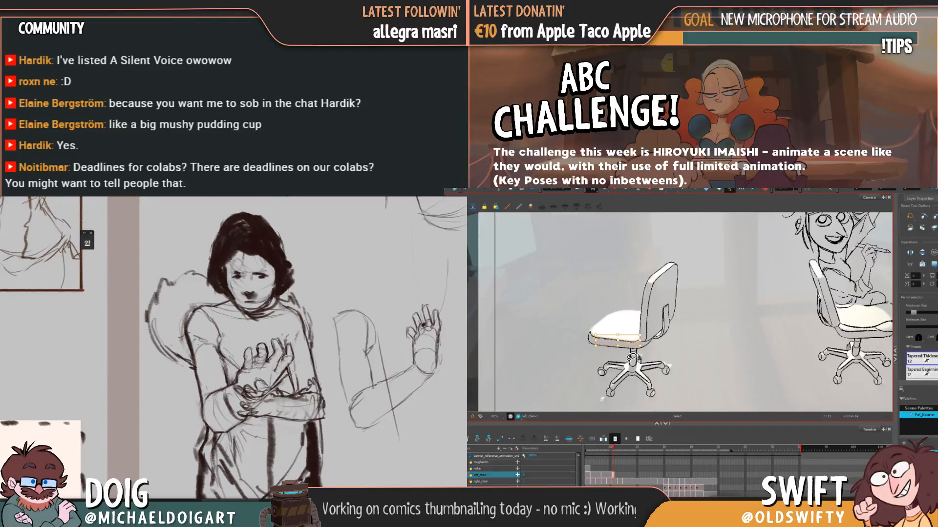
key(Escape)
Compare the chair with the previous frame and adjust the short seat stroke directly above the central post
key(comma)
key(period)
key(comma)
key(period)
key(comma)
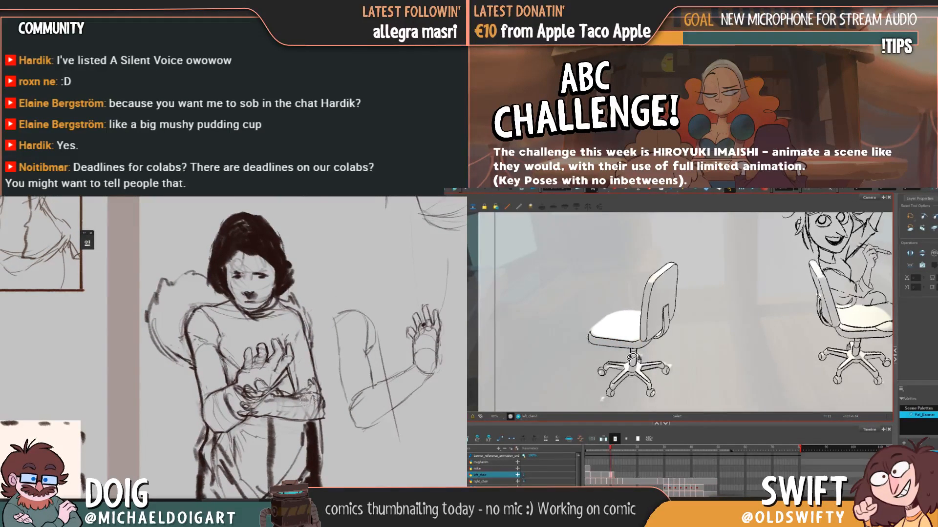
key(period)
click(651, 345)
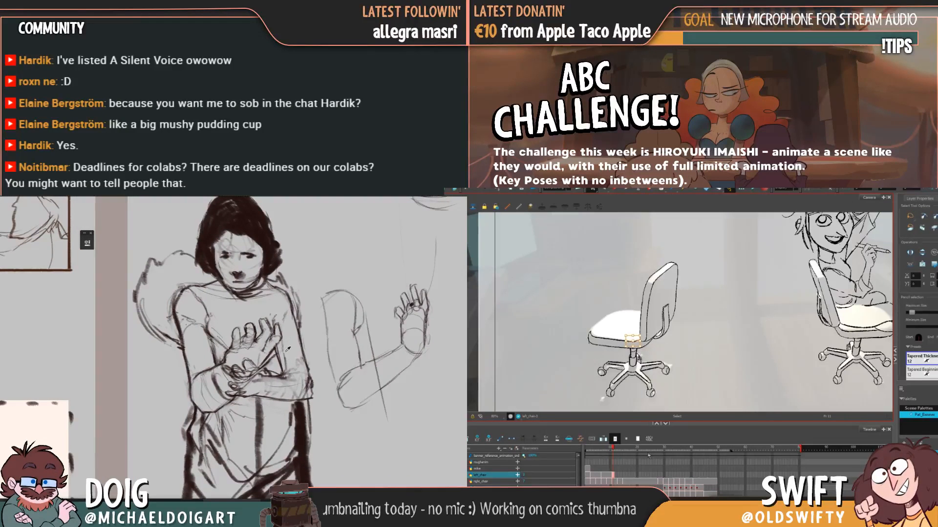
key(Escape)
Fine-tune the short stroke beneath the backrest's base and flip repeatedly between the two frames to check its alignment
key(comma)
key(period)
key(comma)
key(period)
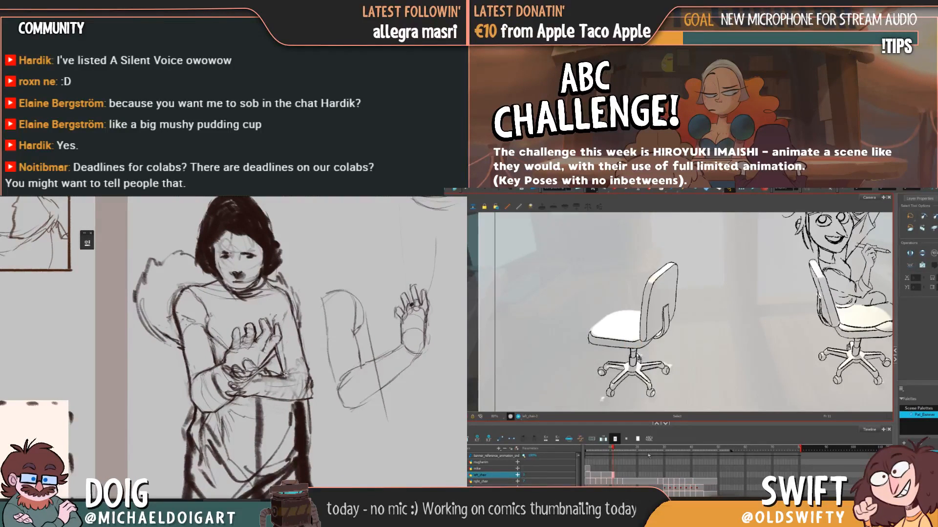
click(635, 340)
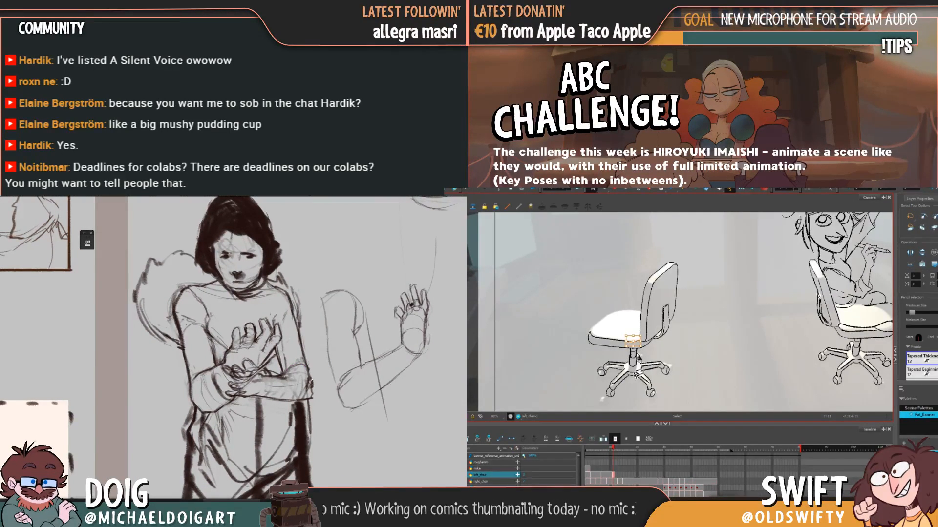
key(Escape)
key(comma)
key(period)
key(comma)
key(period)
key(comma)
key(period)
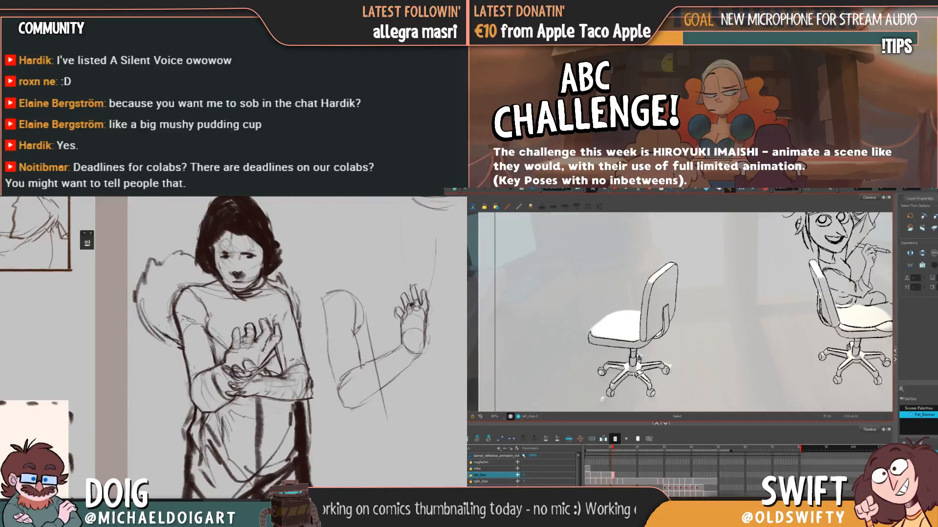
key(comma)
key(period)
key(comma)
key(period)
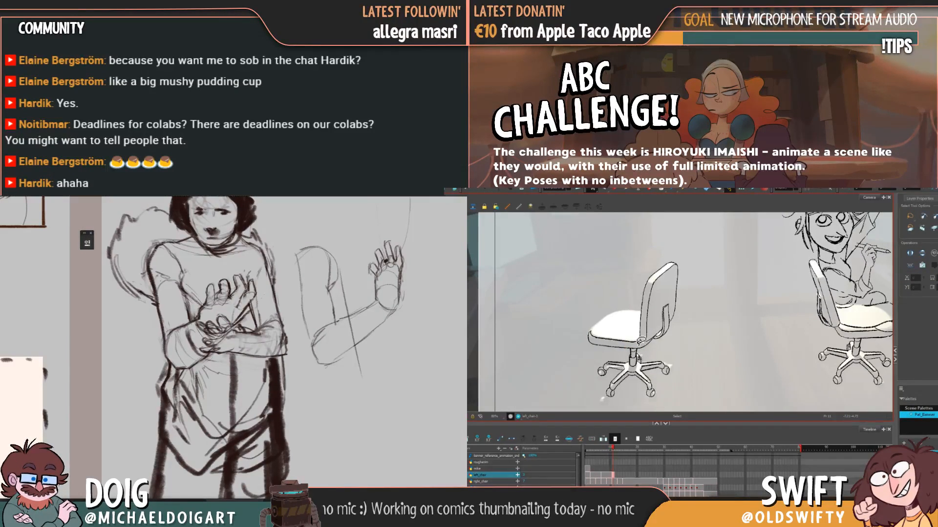
Examine the dark-haired figure's crossed arms and its full standing pose down to the legs
mouse_move(249, 337)
mouse_down()
mouse_move(245, 331)
mouse_move(235, 340)
mouse_up()
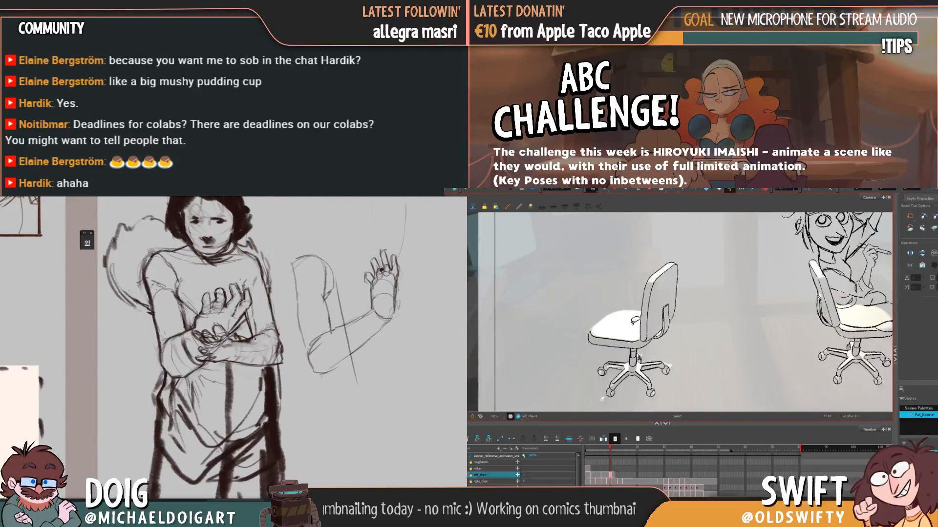
drag(233, 359, 232, 376)
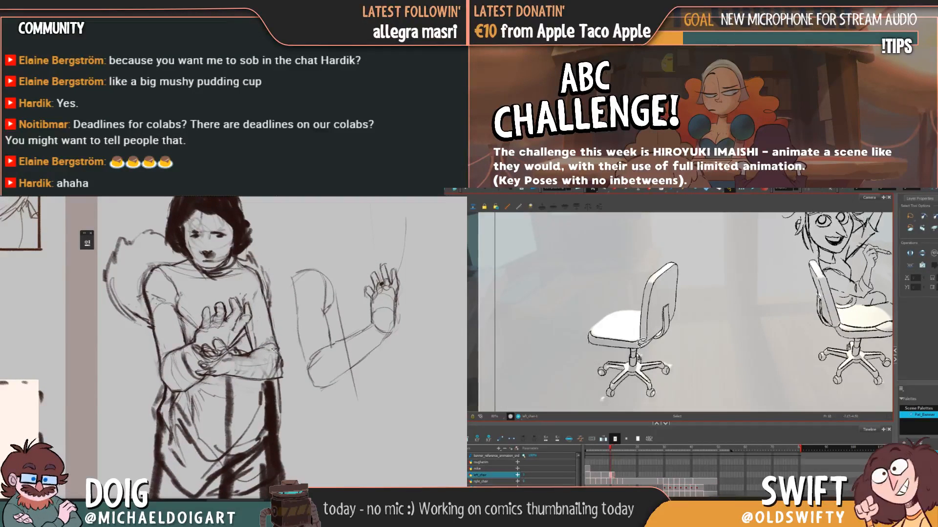
drag(276, 349, 290, 350)
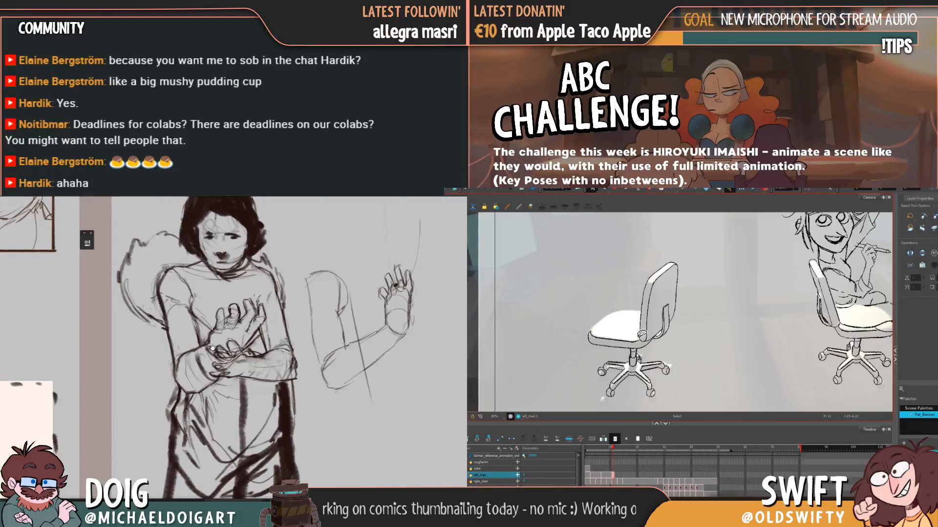
drag(214, 355, 208, 384)
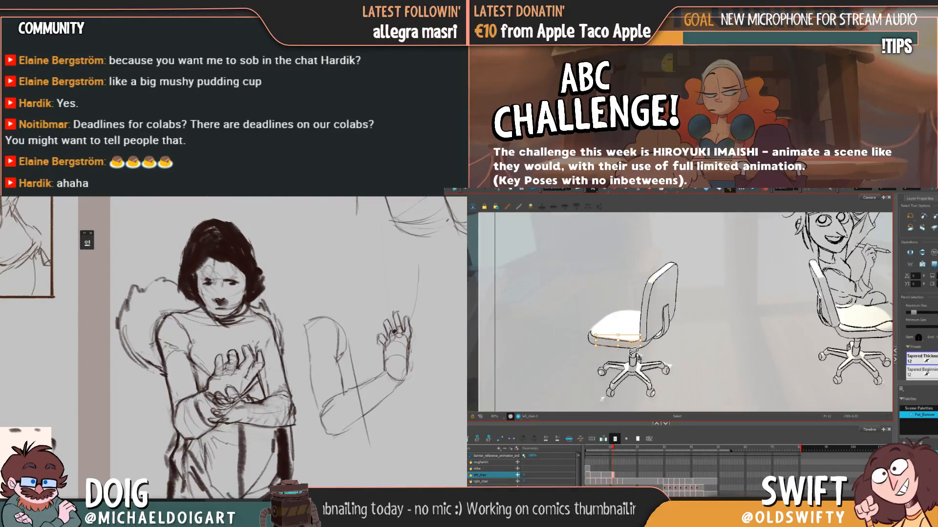
drag(203, 393, 235, 372)
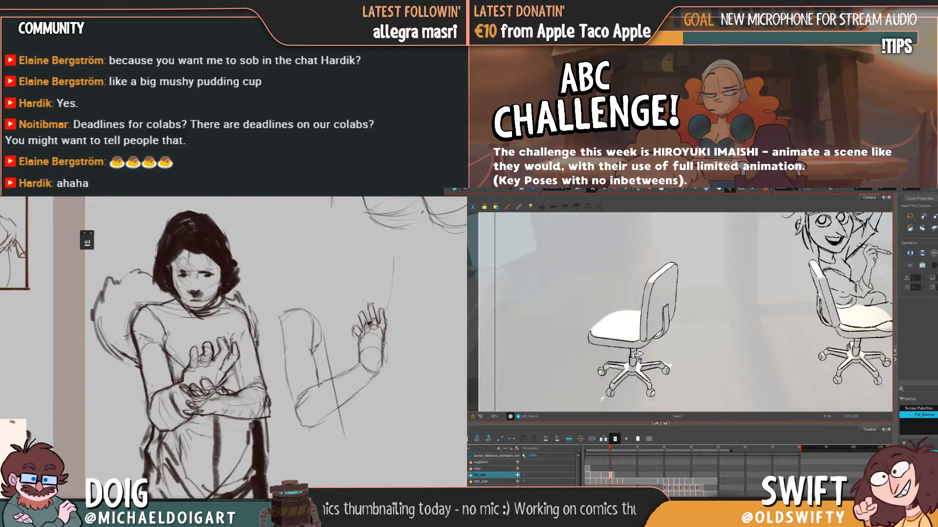
drag(237, 387, 222, 344)
scroll(221, 338, down, 2)
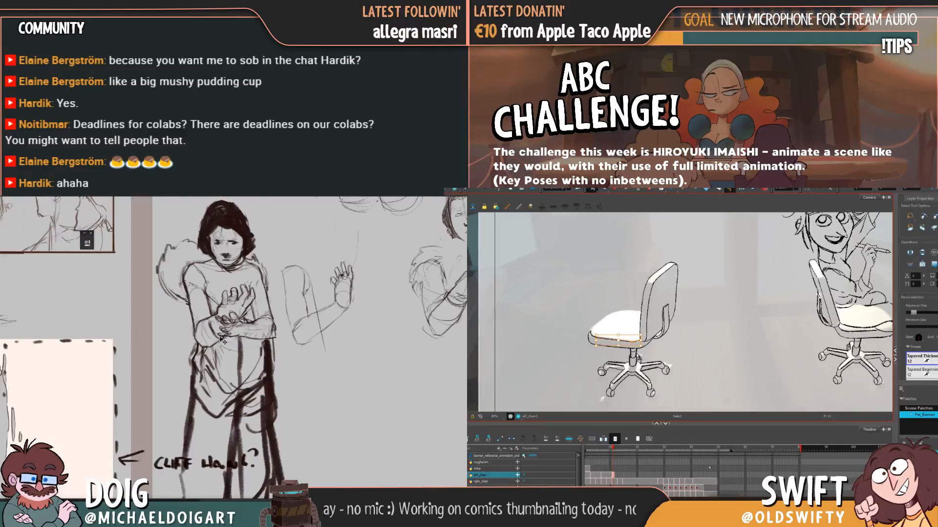
scroll(221, 338, down, 2)
scroll(252, 300, up, 3)
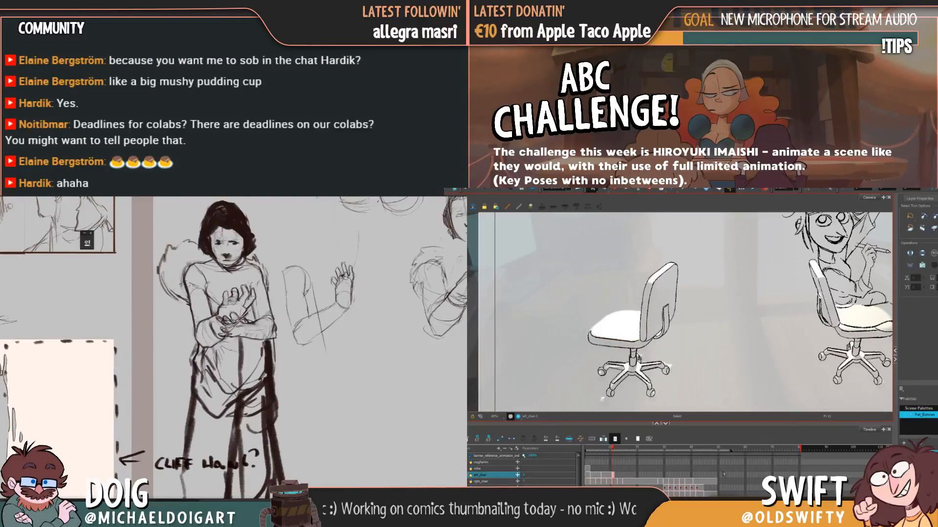
scroll(243, 304, down, 5)
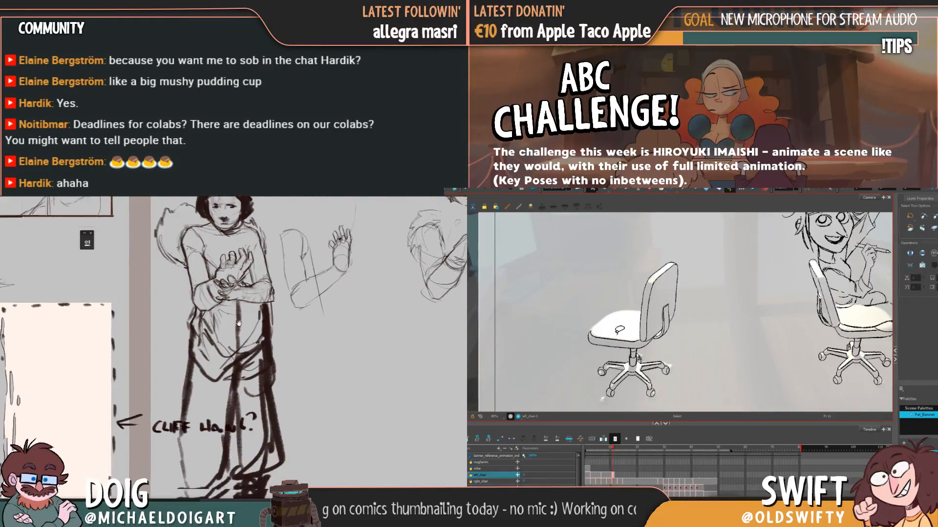
Strengthen the outer contour of the figure's baggy trouser leg and recheck the chair seat's lower outline
click(627, 339)
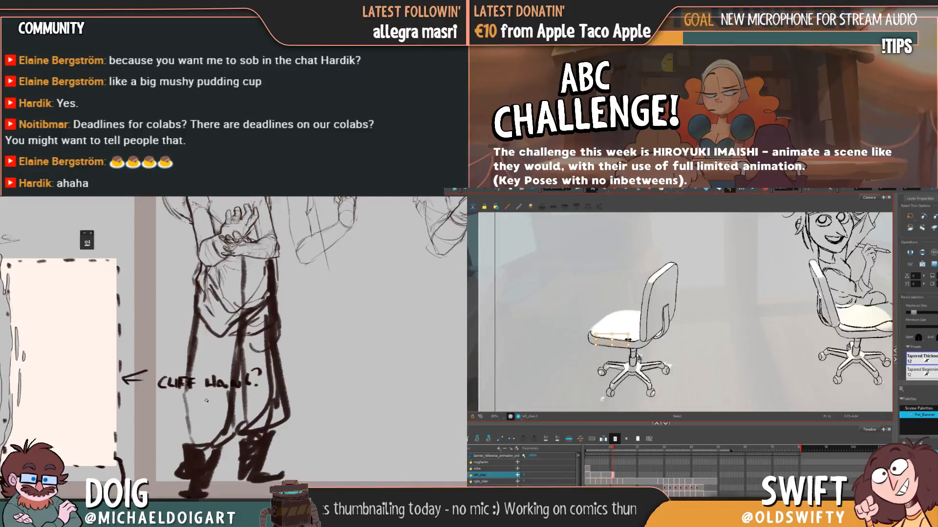
click(603, 337)
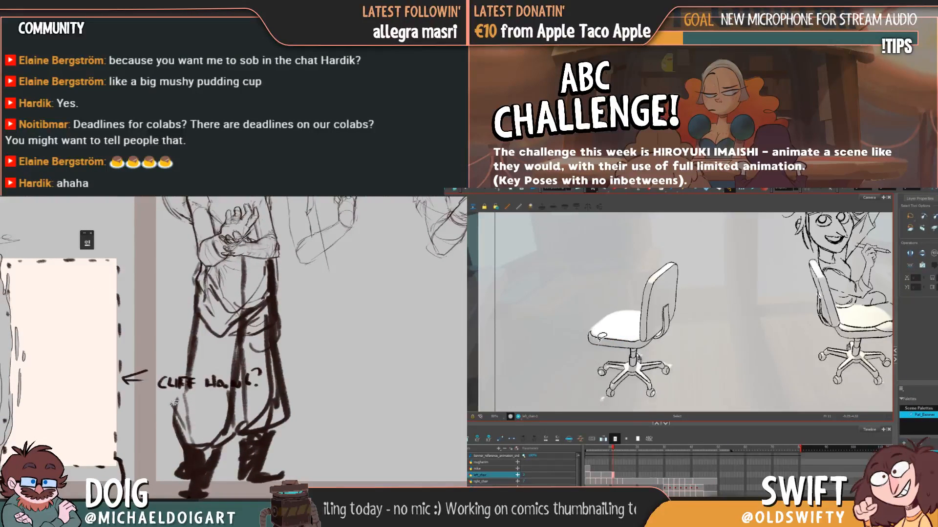
scroll(180, 405, up, 1)
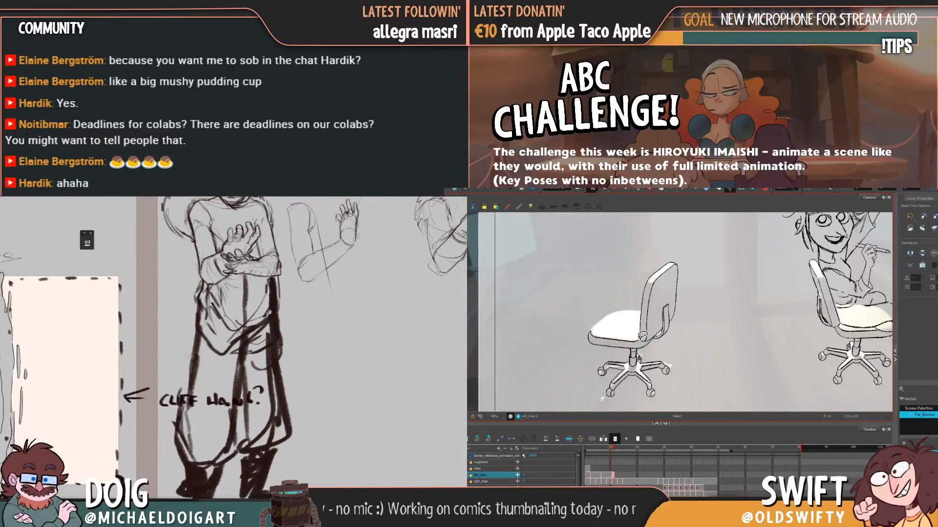
scroll(185, 366, up, 3)
scroll(185, 366, down, 2)
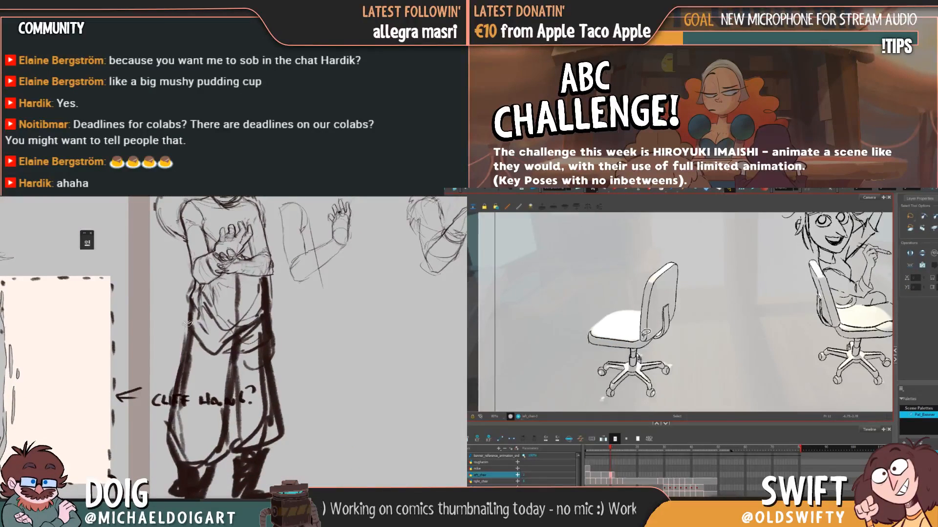
drag(183, 369, 184, 394)
scroll(185, 376, up, 2)
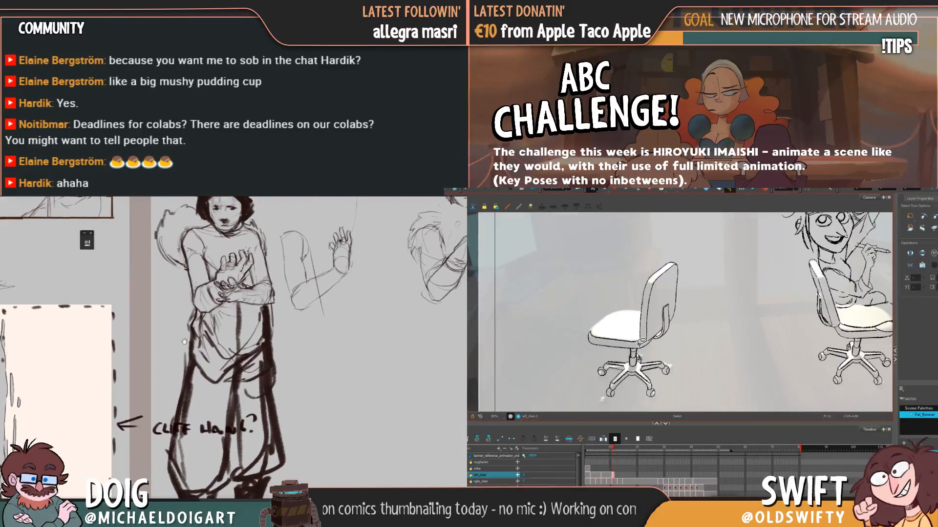
scroll(192, 381, up, 2)
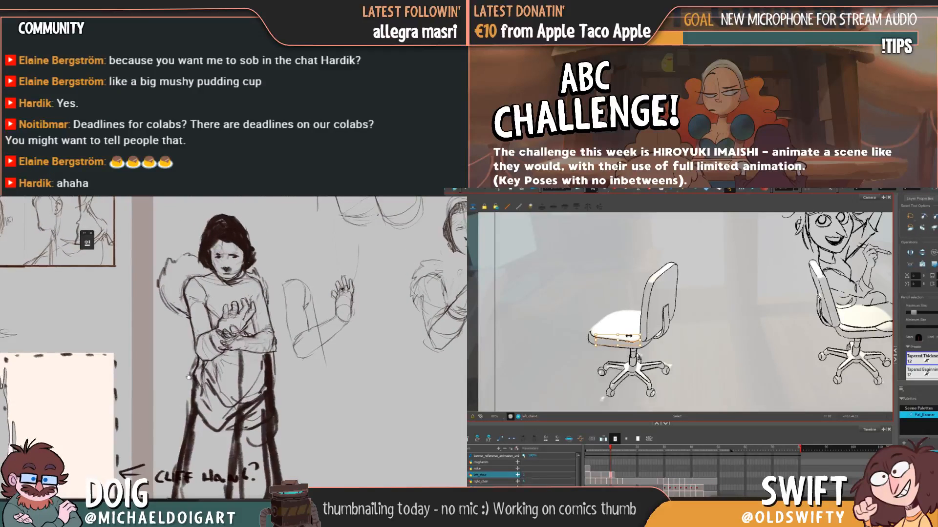
Refine the shapes of the figure's dark boots at the ground line while rechecking the seat's lower stroke
scroll(225, 351, down, 6)
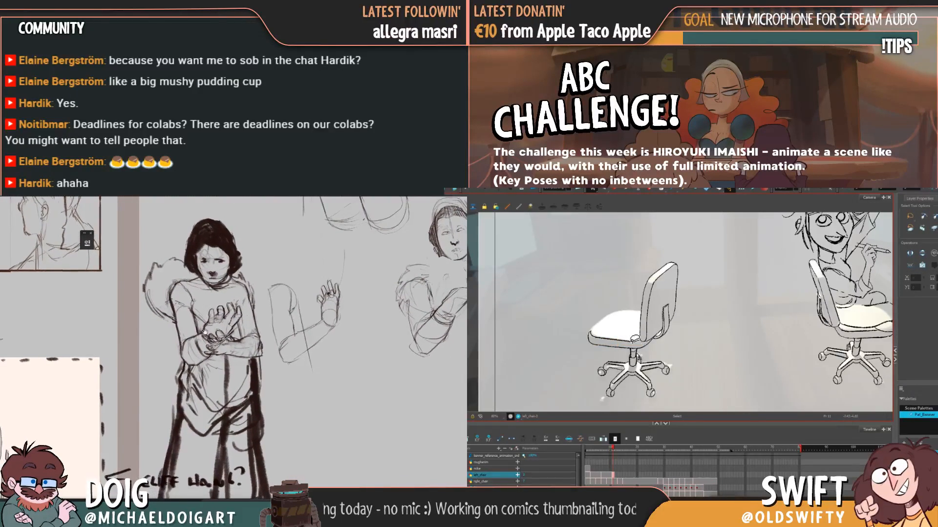
scroll(200, 325, down, 4)
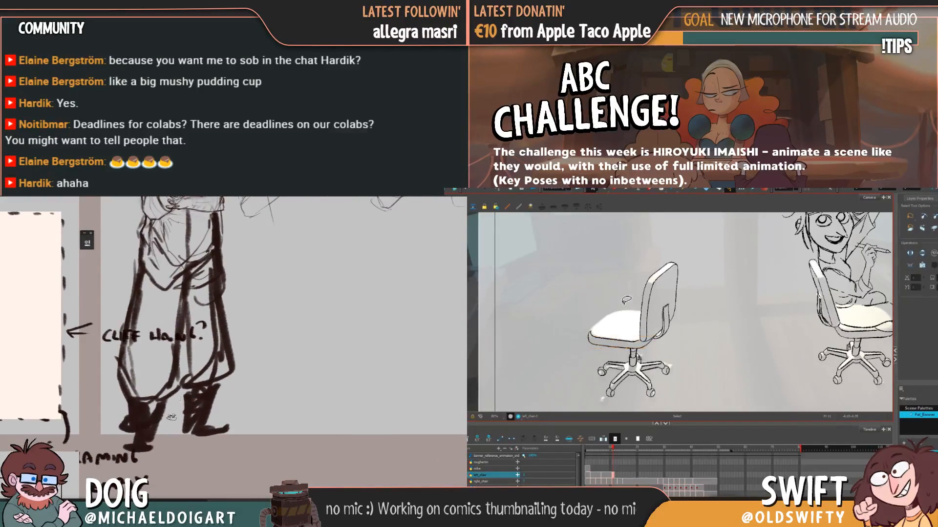
click(636, 342)
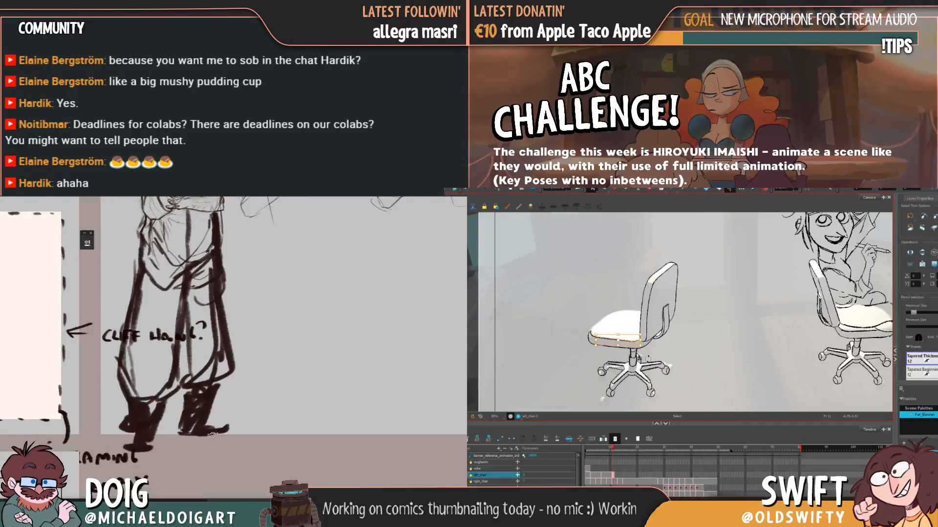
key(Escape)
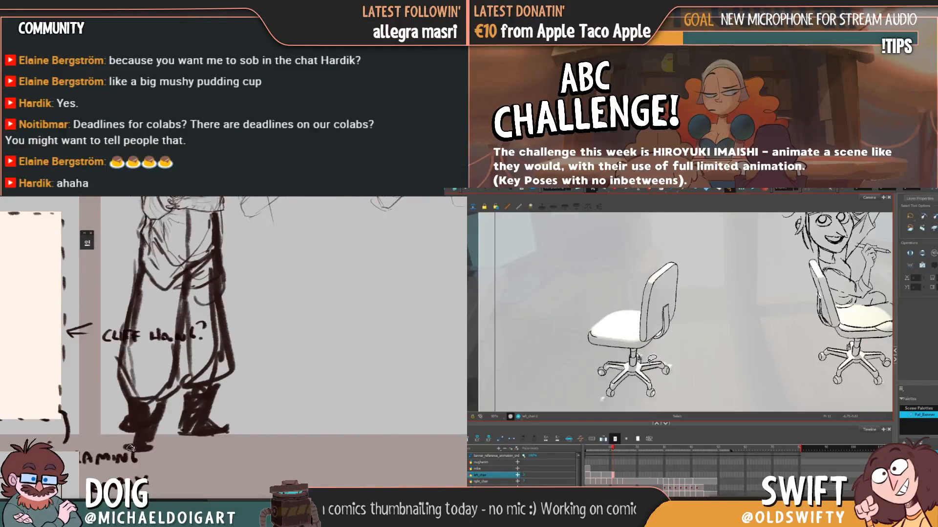
drag(131, 417, 115, 447)
click(618, 339)
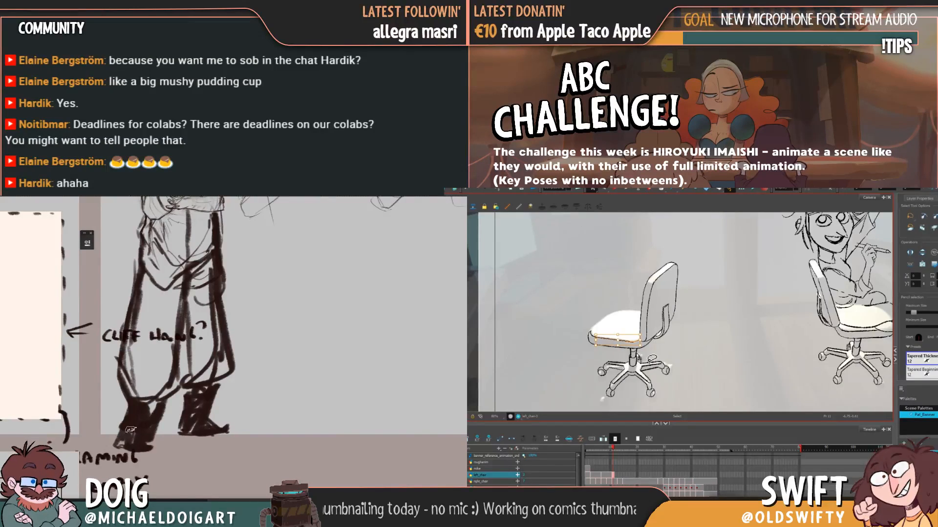
key(Escape)
scroll(165, 430, down, 1)
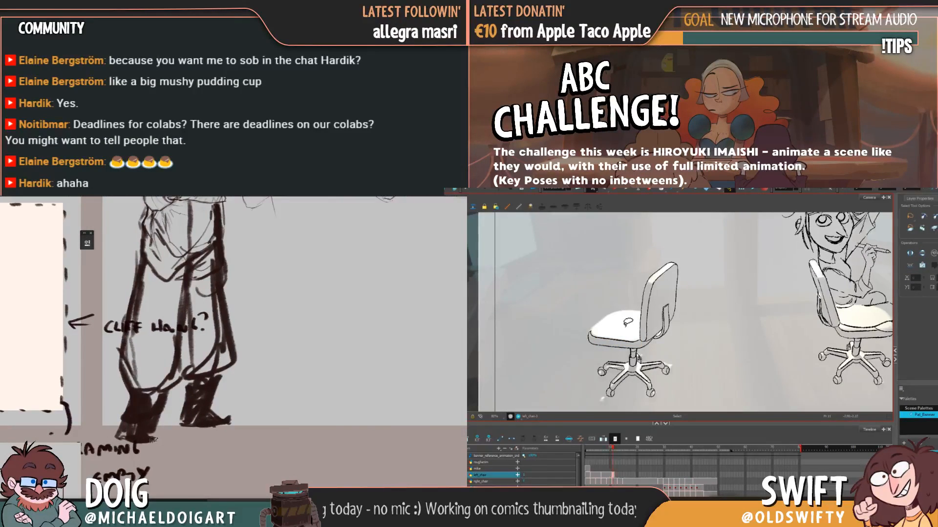
Add curved fold strokes across the lower legs of the dark-haired figure's baggy trousers
scroll(165, 402, up, 3)
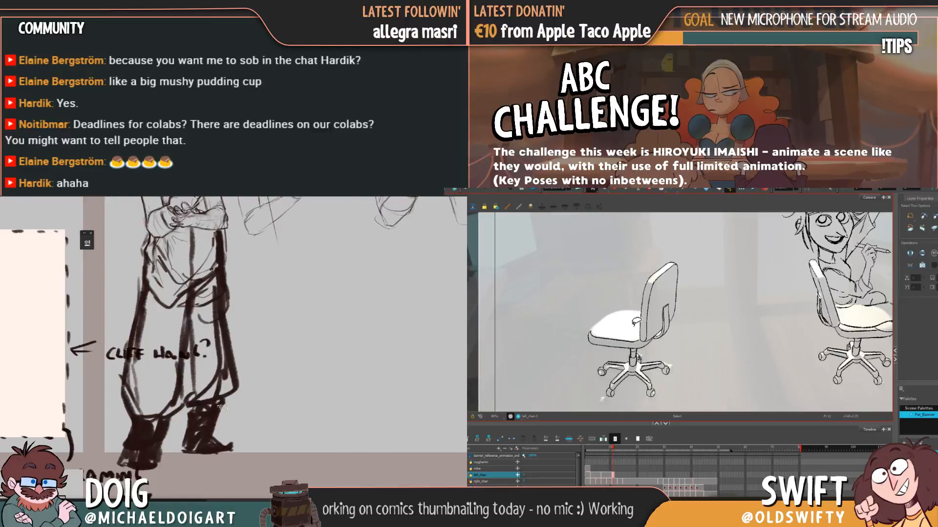
scroll(210, 386, up, 2)
scroll(210, 386, up, 1)
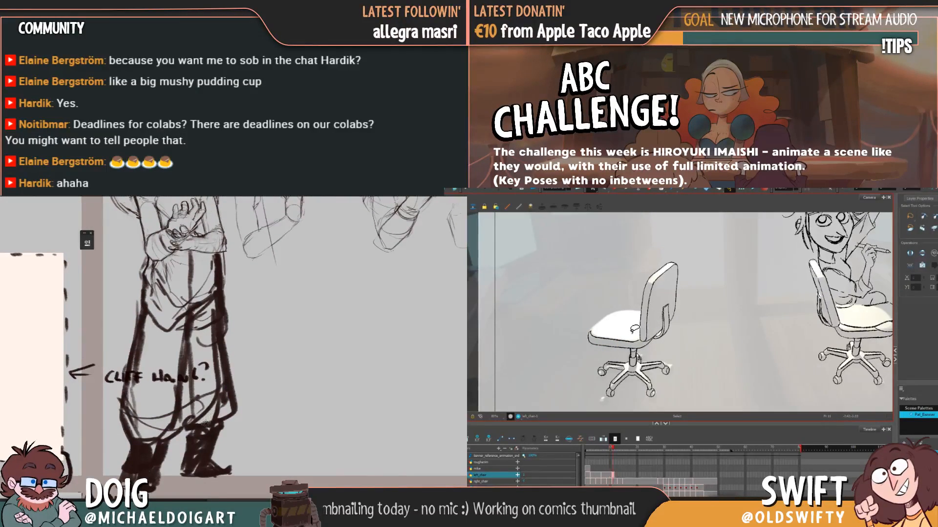
drag(230, 386, 223, 379)
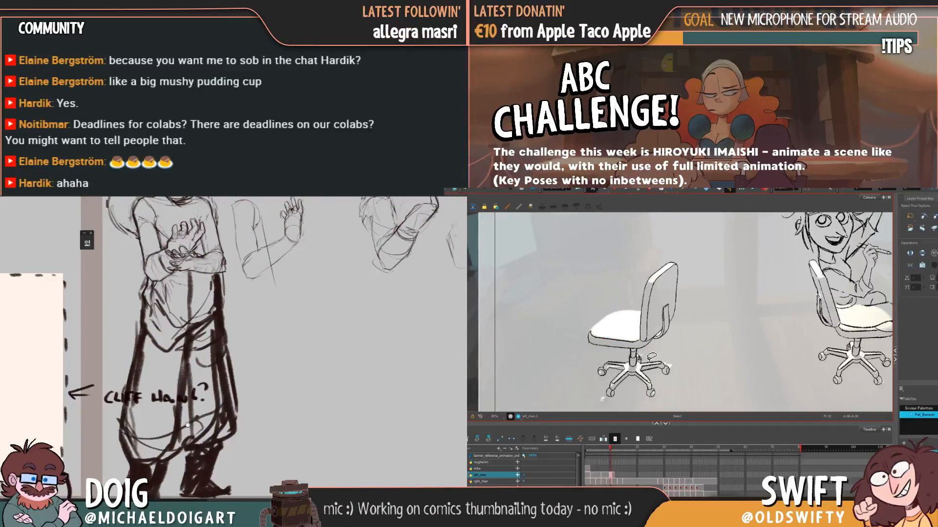
drag(155, 356, 168, 411)
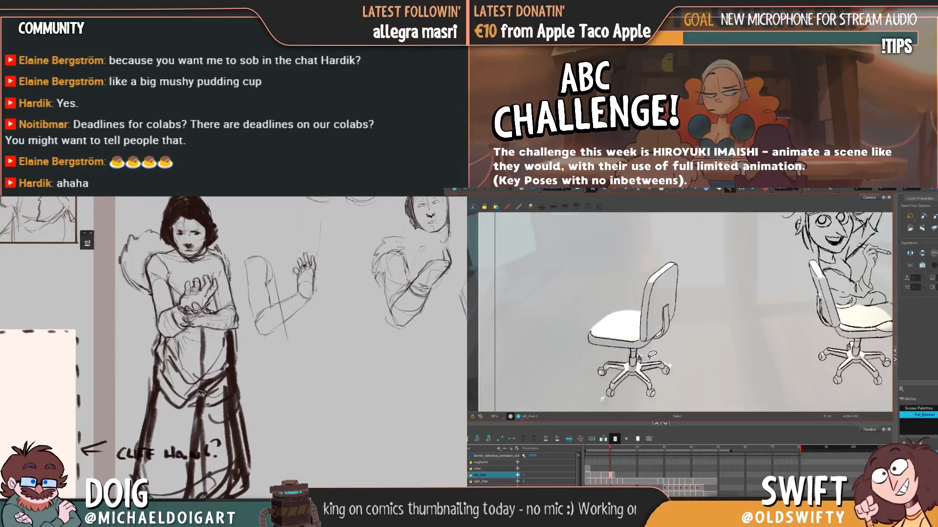
Strengthen the curved hem of the cloth draped below the figure's waist while inspecting the chair backrest's outline stroke
key(period)
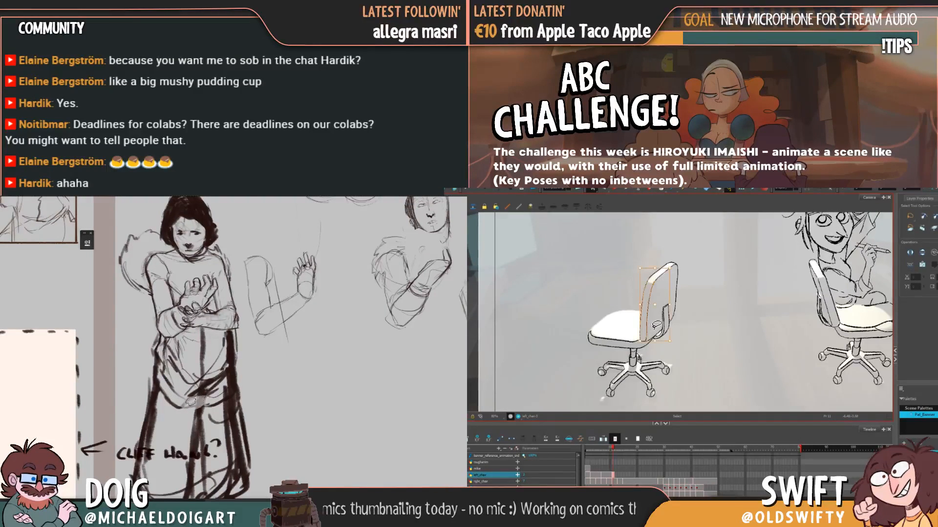
drag(191, 401, 183, 403)
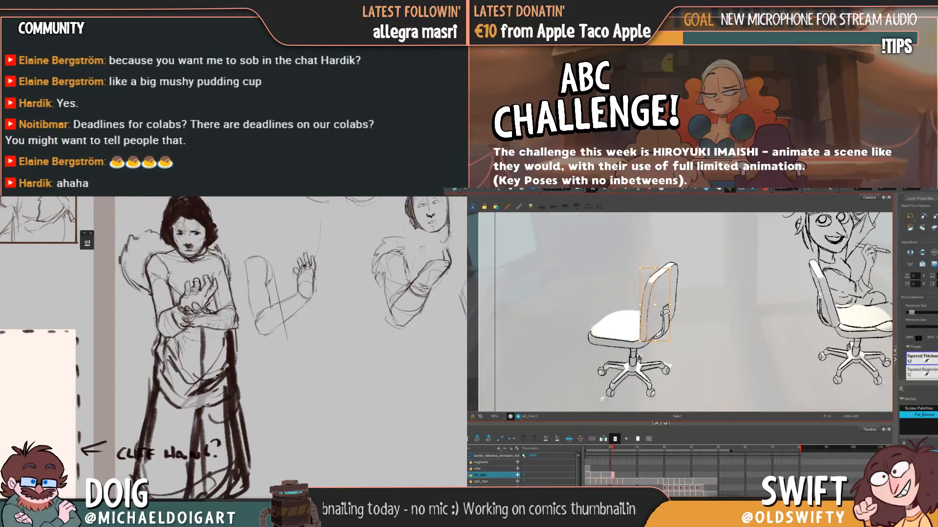
key(Escape)
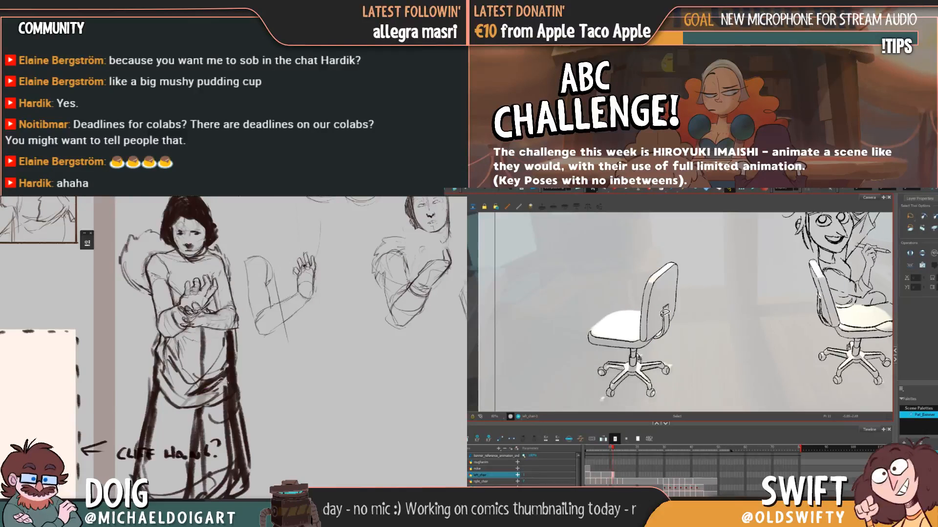
drag(201, 391, 198, 389)
Flip repeatedly between the two neighbouring frames to compare the left chair's backrest and seat lines
key(comma)
key(period)
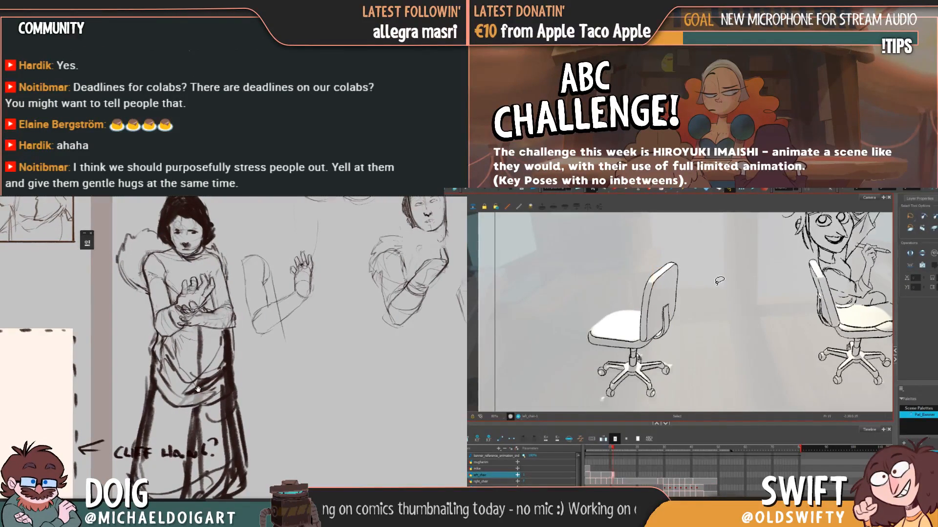
key(comma)
key(period)
key(comma)
key(period)
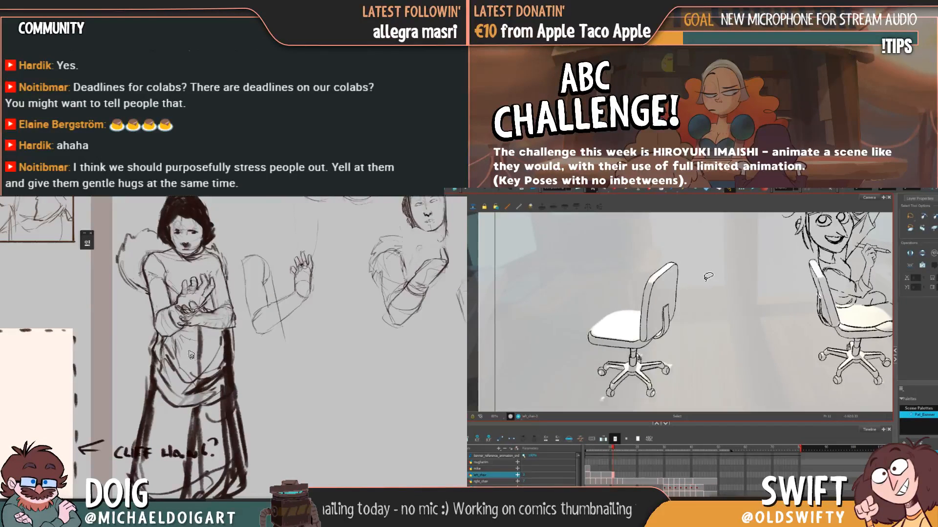
key(comma)
key(period)
key(comma)
key(period)
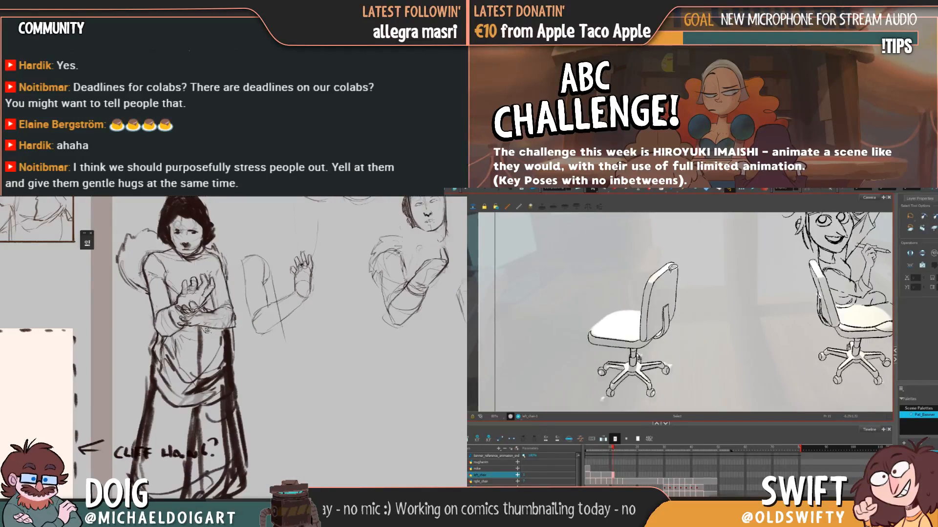
Check the short curved stroke at the top of the left chair's backrest against the neighbouring frame
click(667, 274)
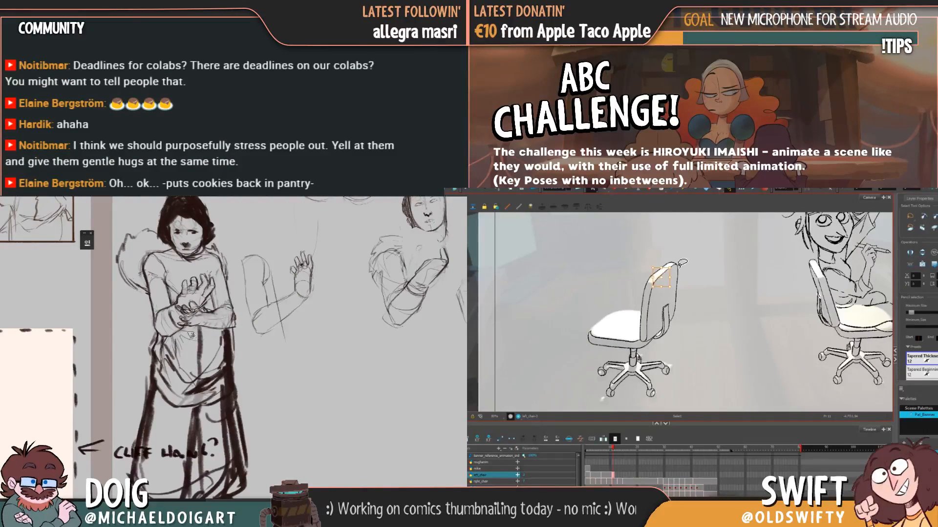
click(689, 264)
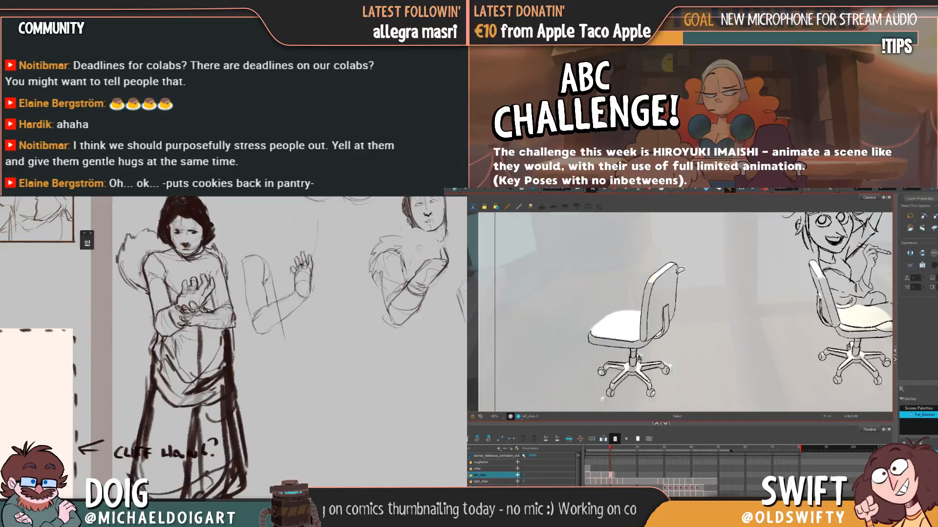
click(668, 276)
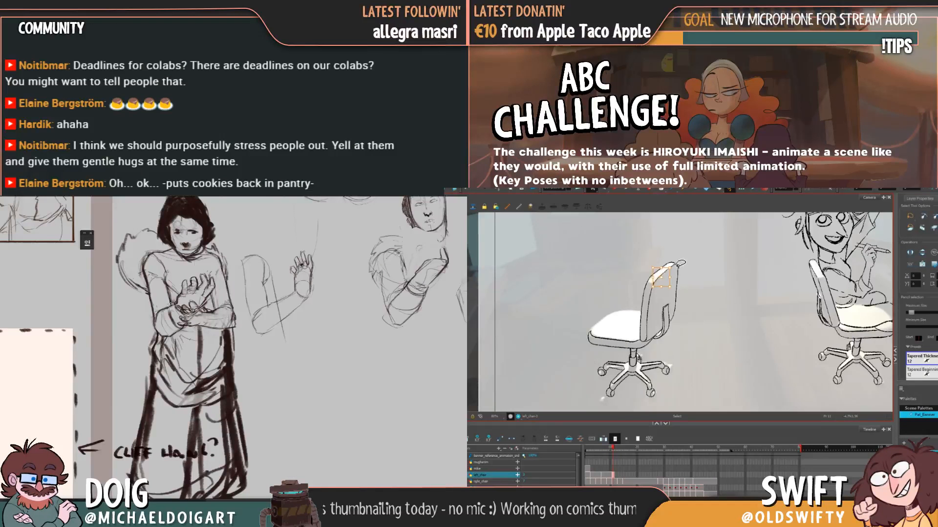
click(682, 266)
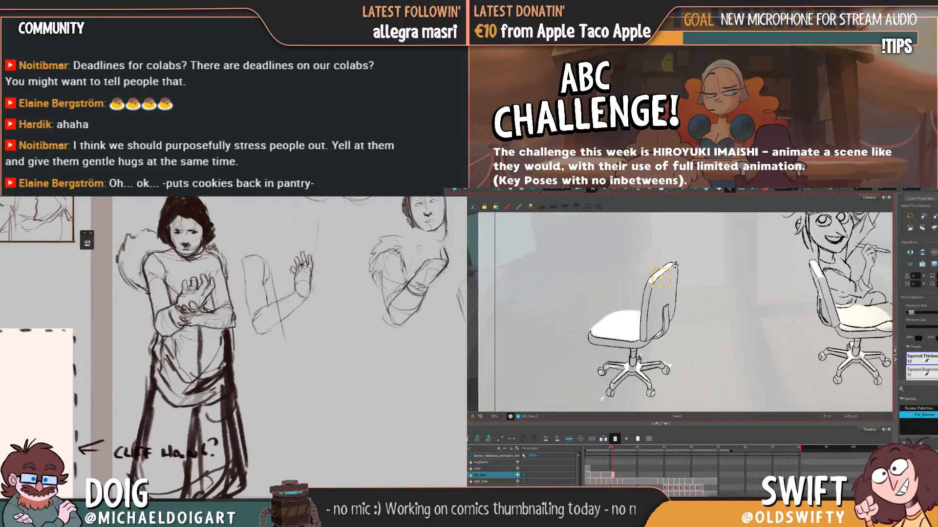
scroll(227, 363, up, 2)
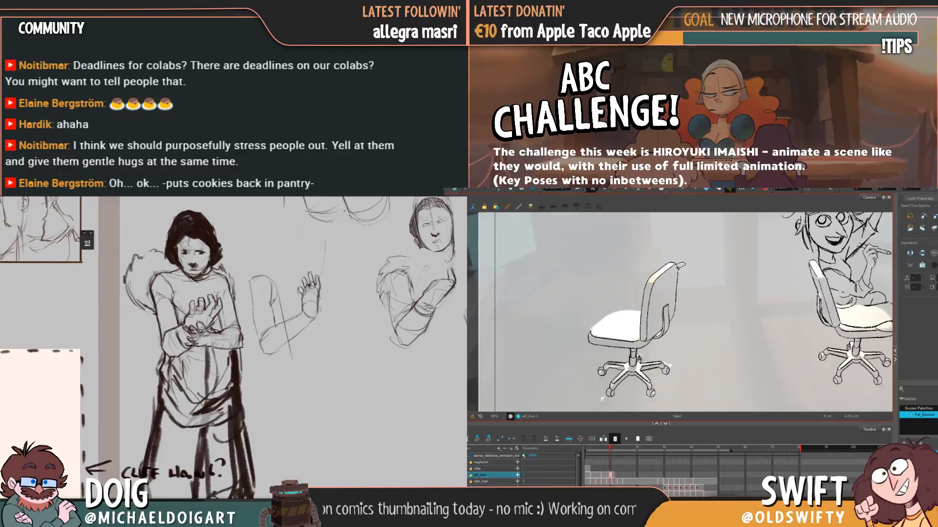
click(684, 266)
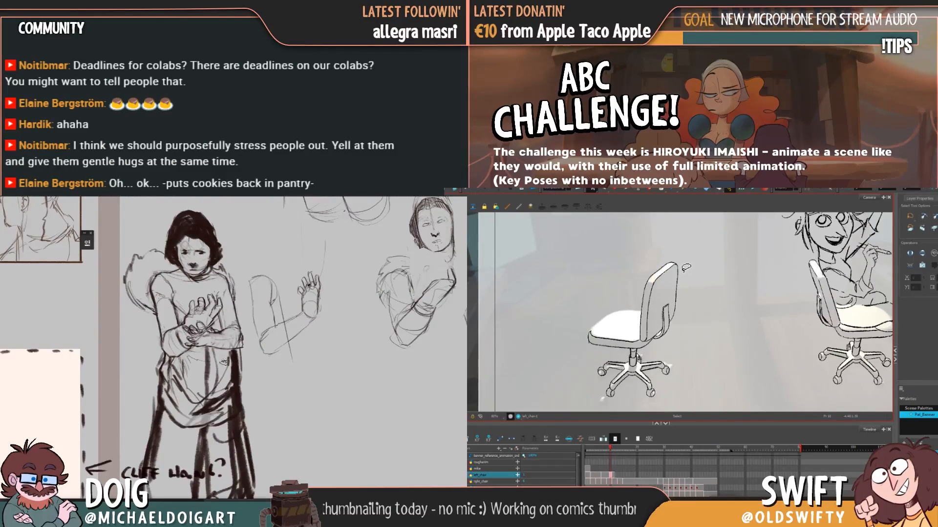
Add vertical fold lines to the cloth draped around the figure's waist
scroll(199, 401, up, 1)
scroll(199, 402, up, 1)
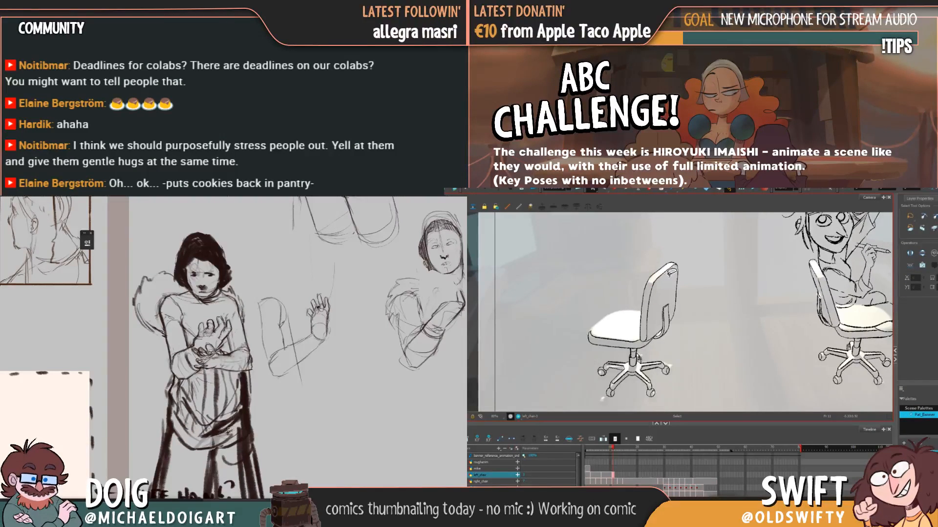
scroll(198, 439, up, 1)
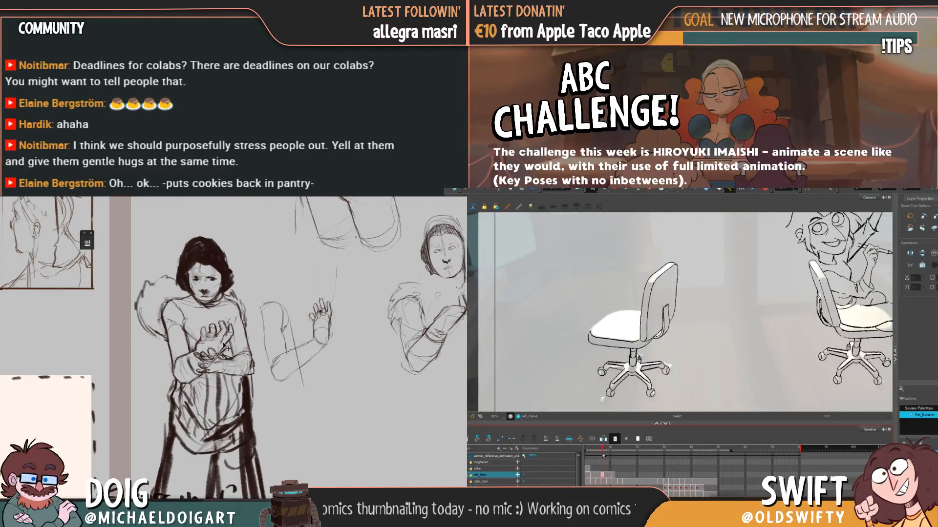
Survey the whole comic layout, from the standing figure's page down to the panel thumbnail pages
scroll(225, 347, down, 3)
mouse_move(257, 381)
mouse_down()
mouse_move(225, 362)
mouse_move(213, 385)
mouse_move(169, 387)
mouse_up()
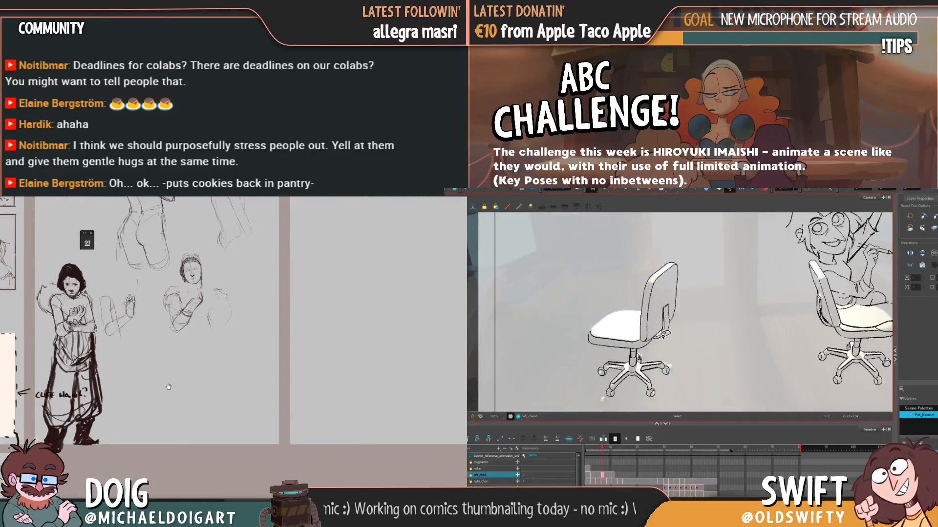
scroll(235, 369, down, 5)
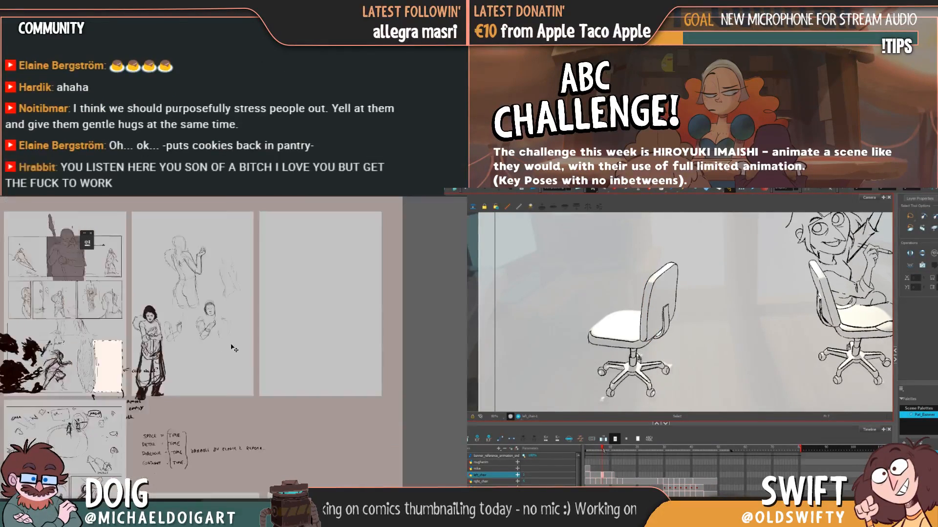
scroll(237, 370, down, 6)
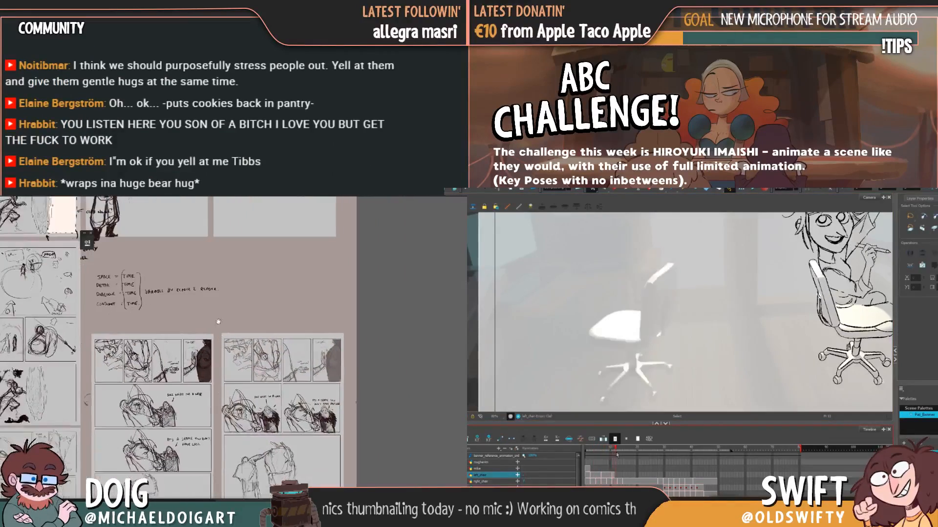
scroll(223, 371, down, 3)
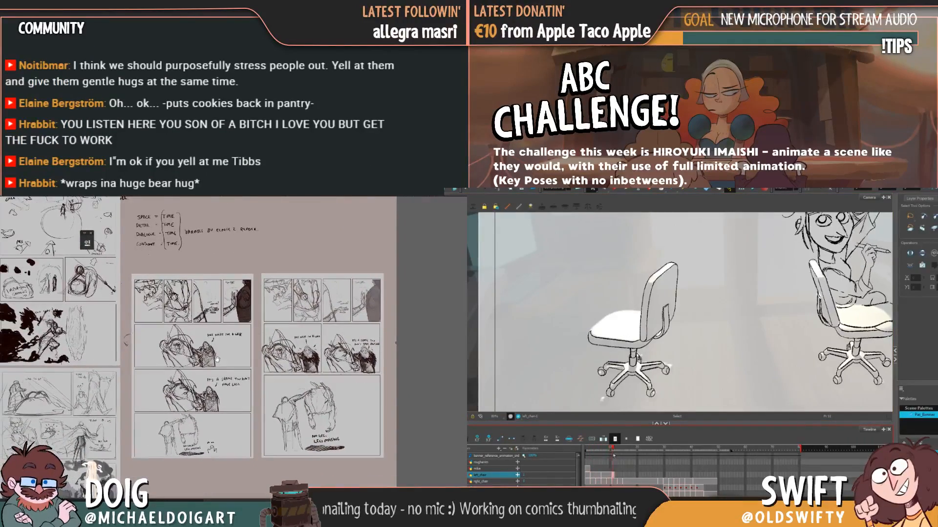
drag(215, 364, 218, 357)
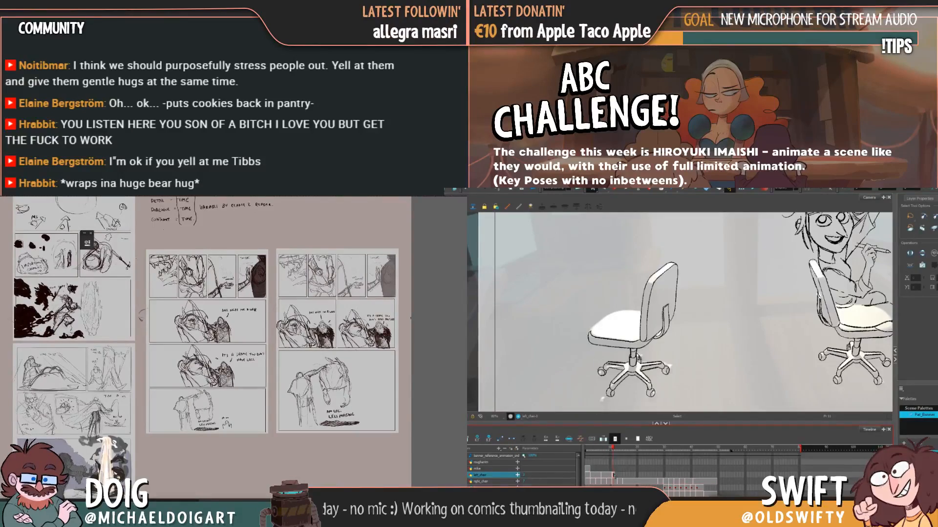
scroll(217, 366, down, 3)
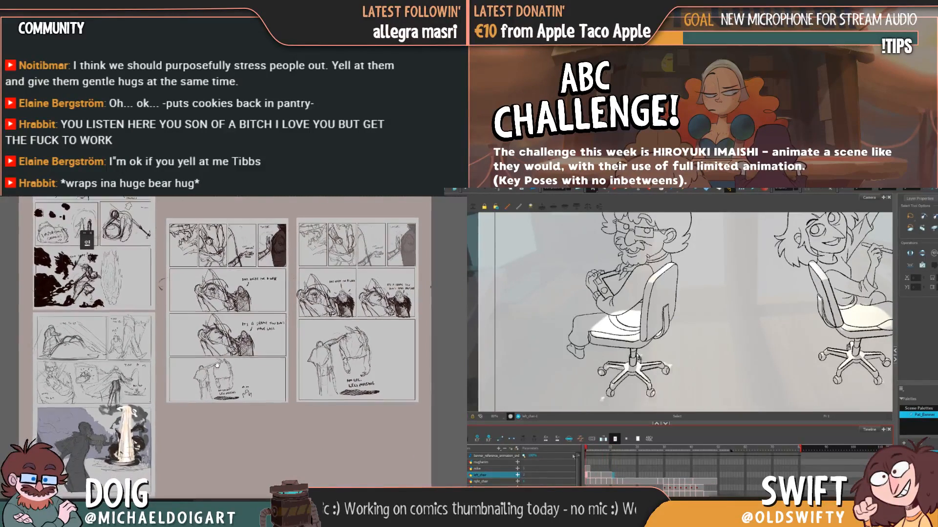
Scrub through the chair animation's opening frames to review the left chair while examining the comic thumbnail pages
mouse_move(606, 456)
mouse_down()
mouse_move(621, 456)
mouse_move(589, 460)
mouse_move(616, 462)
mouse_up()
scroll(217, 365, down, 2)
drag(217, 391, 219, 395)
drag(615, 461, 605, 463)
drag(220, 395, 219, 397)
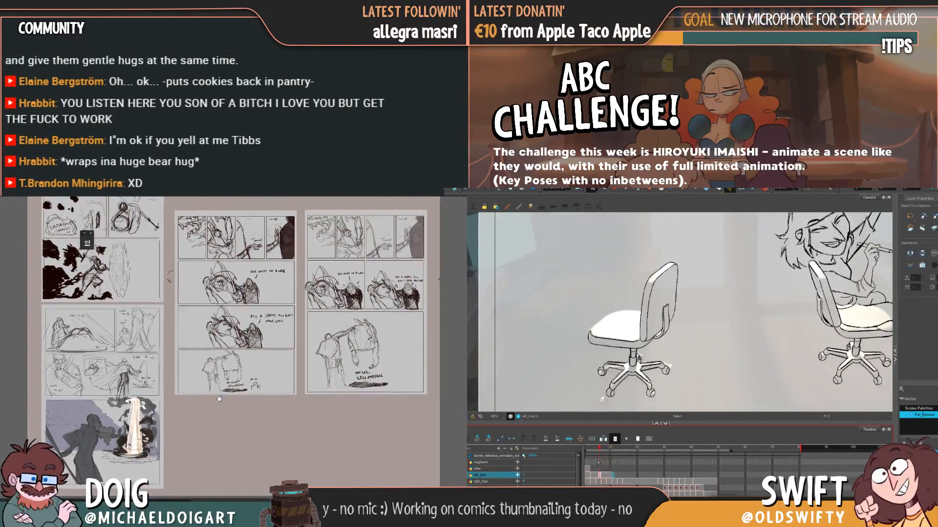
mouse_move(606, 464)
mouse_down()
mouse_move(589, 466)
mouse_move(605, 468)
mouse_up()
drag(219, 397, 218, 399)
drag(605, 468, 615, 478)
drag(217, 400, 215, 408)
drag(614, 478, 617, 476)
drag(215, 408, 211, 416)
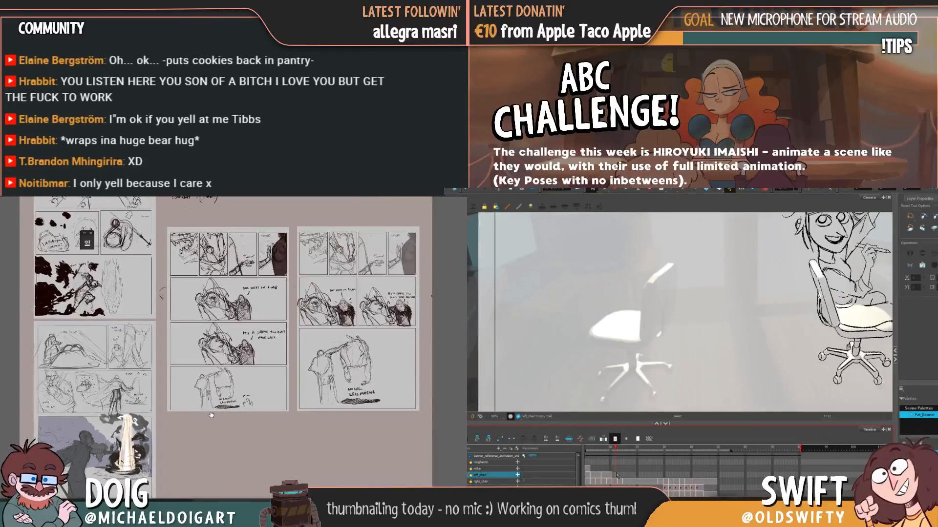
Paste the copied chair drawing into the empty frame of the left_chair layer
key(ctrl+v)
scroll(211, 416, up, 5)
scroll(211, 415, right, 3)
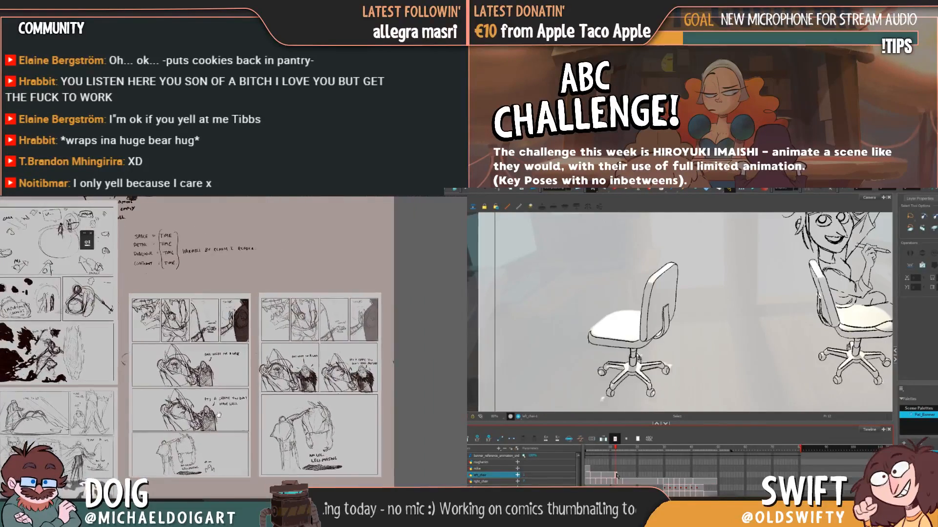
scroll(214, 417, up, 2)
scroll(214, 416, right, 1)
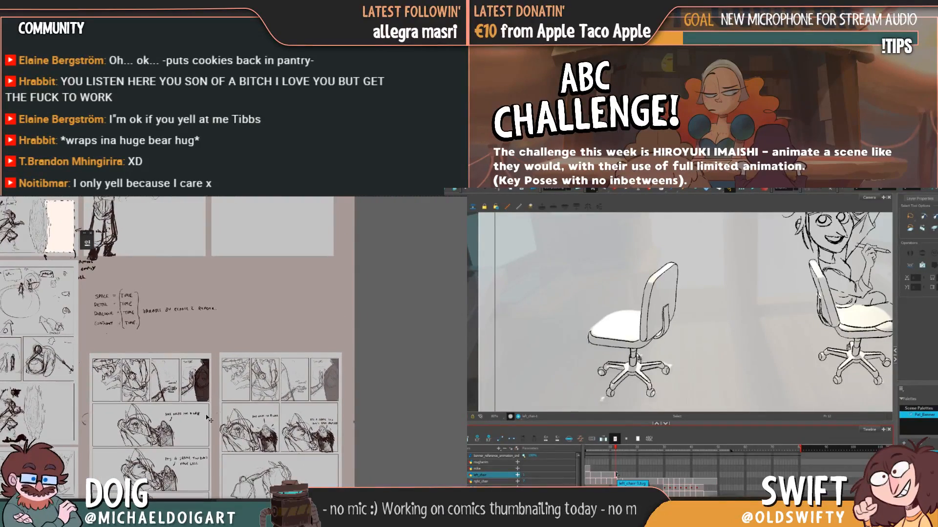
Sketch a small rounded form with a tapering limb in the blank area above the panel thumbnail pages
scroll(207, 419, up, 2)
drag(257, 338, 211, 357)
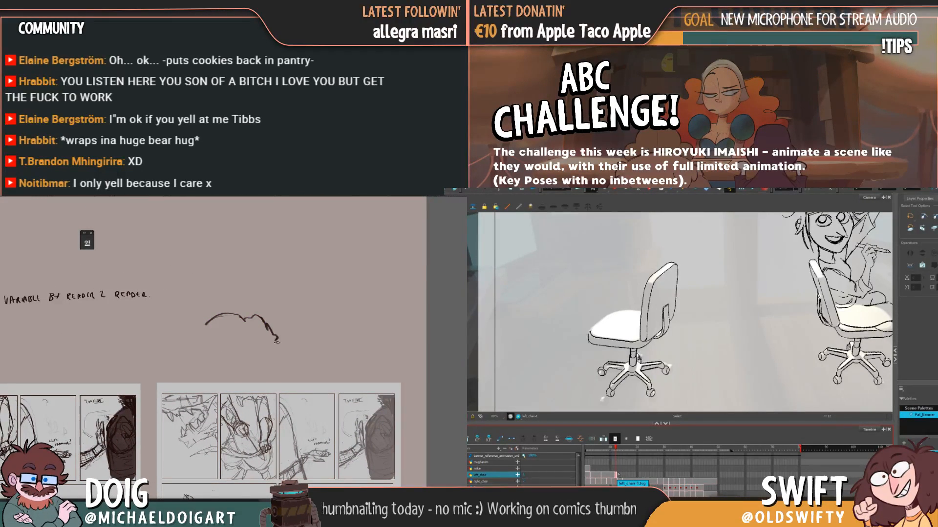
mouse_move(277, 366)
mouse_down()
mouse_move(258, 345)
mouse_move(228, 355)
mouse_move(205, 328)
mouse_move(218, 346)
mouse_move(260, 355)
mouse_up()
click(617, 472)
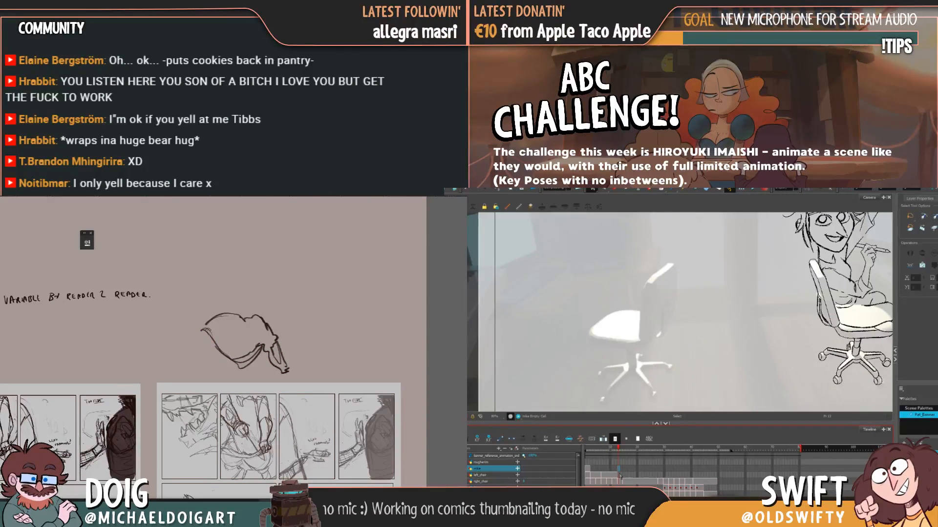
mouse_move(201, 329)
mouse_down()
mouse_move(236, 356)
mouse_move(218, 320)
mouse_up()
Activate the Charcoal pencil on the next empty left_chair frame and try a stroke along the seat's upper front edge
click(619, 474)
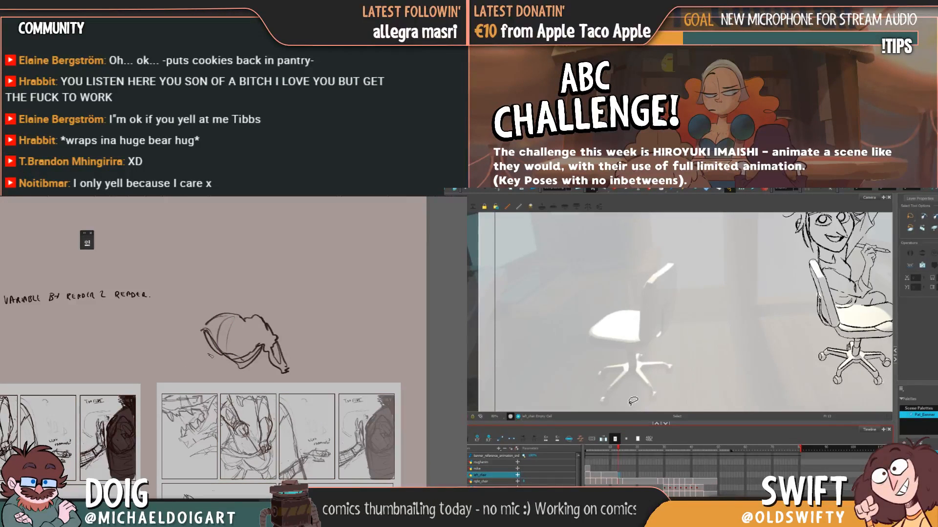
click(627, 190)
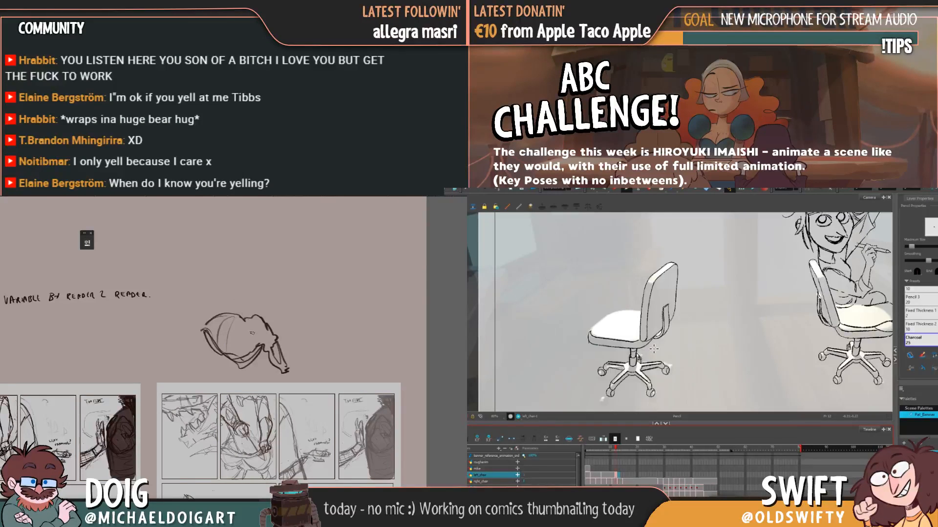
click(588, 449)
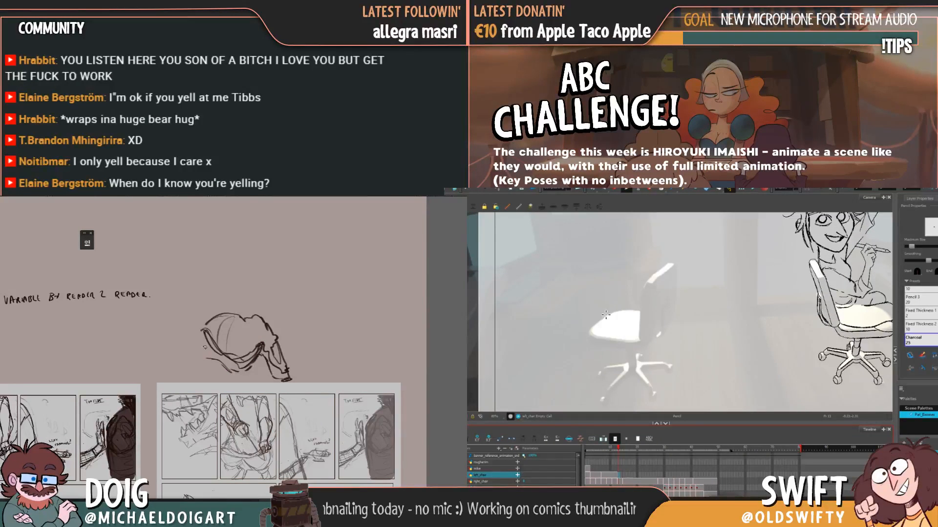
drag(605, 315, 593, 329)
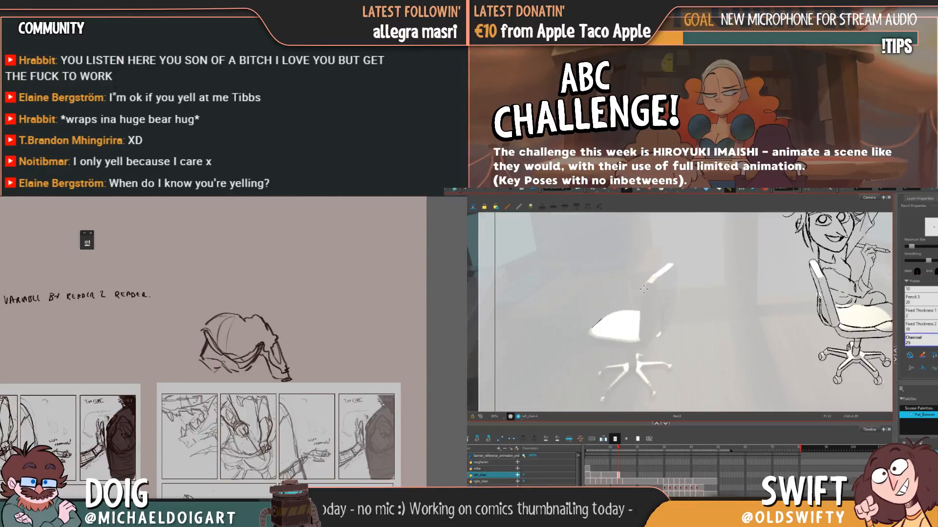
key(ctrl+z)
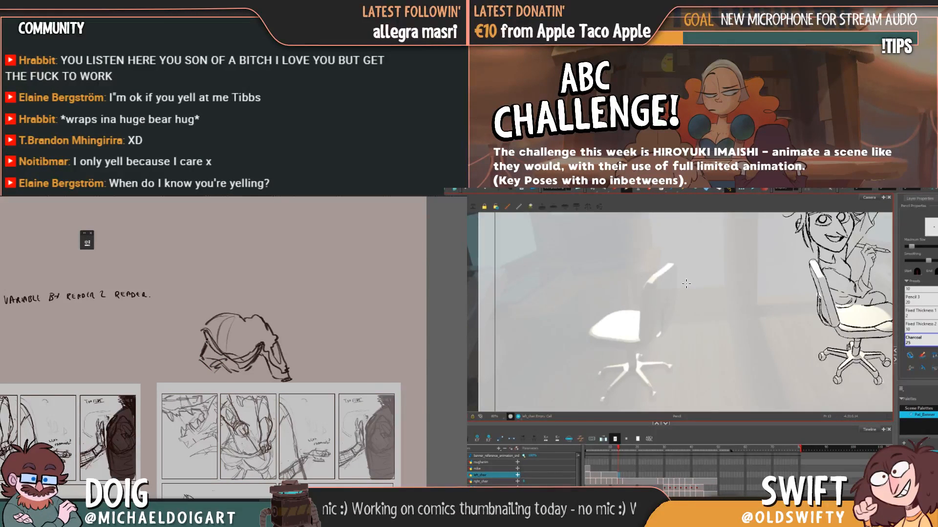
Try a Charcoal stroke along the upper edge of the left chair's backrest, comparing against the previous chair frame
key(comma)
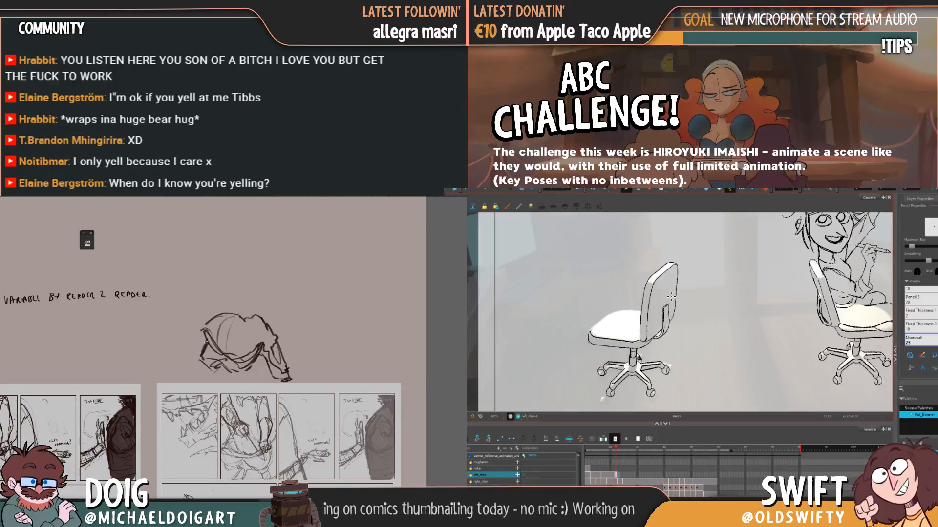
key(period)
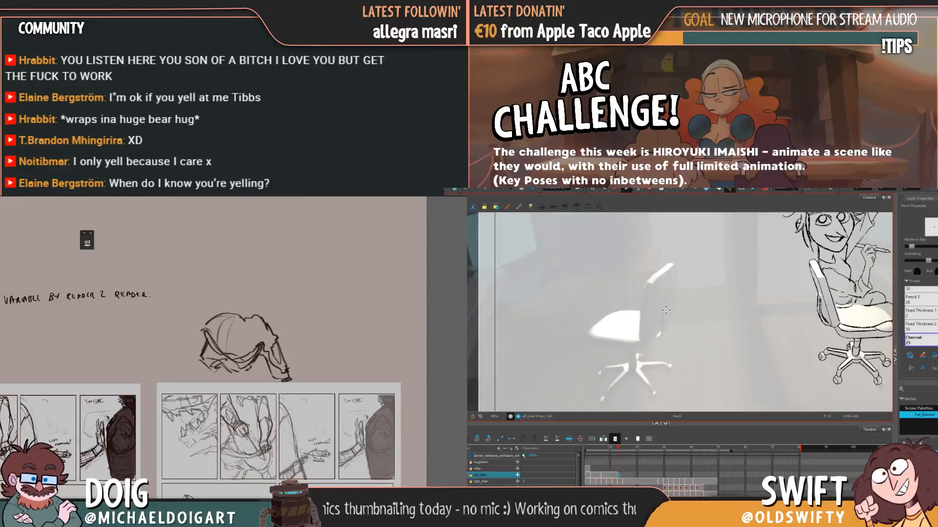
key(comma)
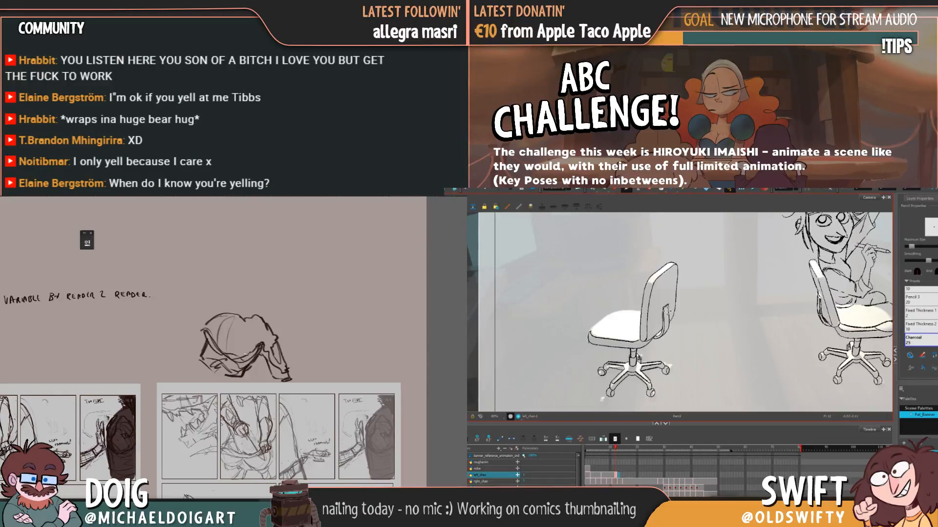
key(period)
key(comma)
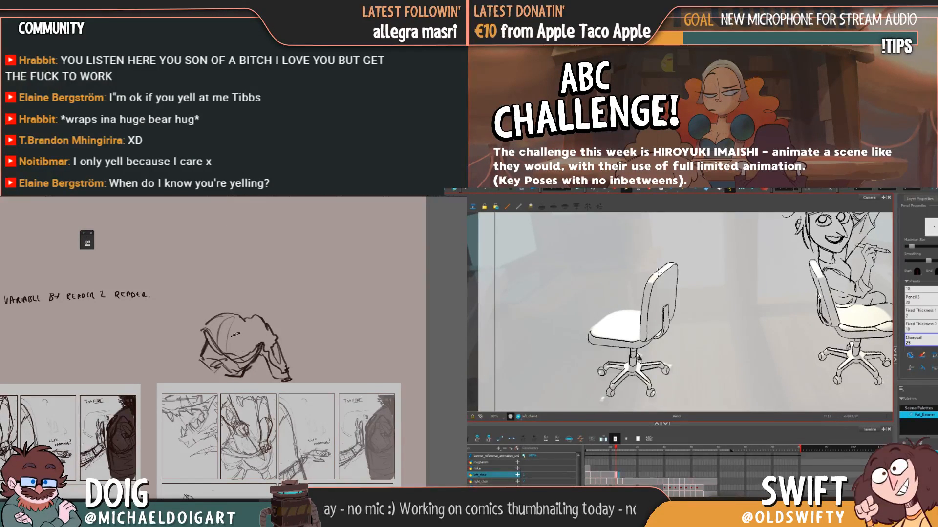
key(period)
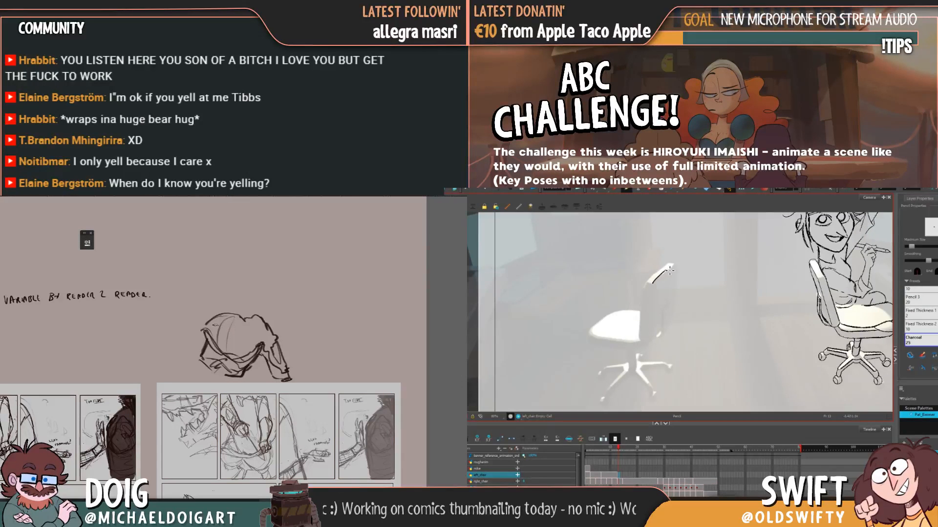
drag(676, 266, 677, 265)
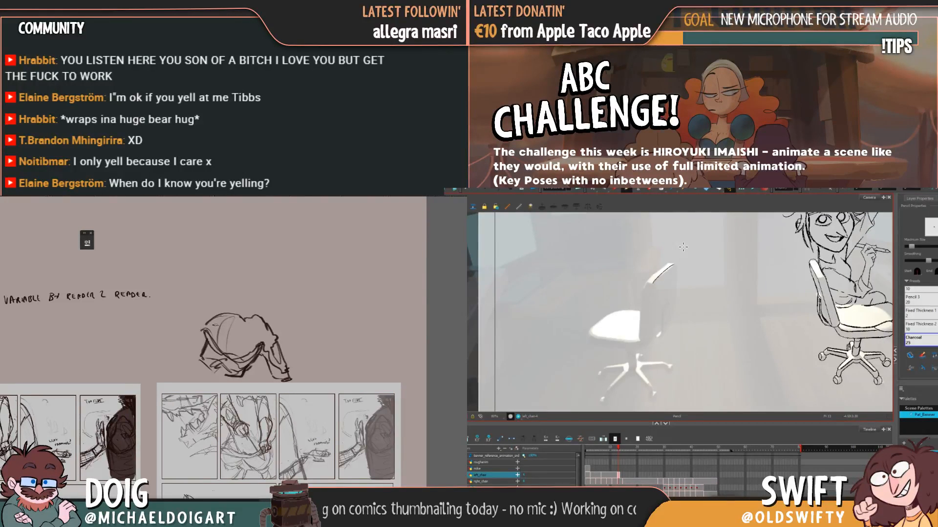
key(ctrl+z)
Flip between the finished chair drawing and the following left_chair frame to compare the backrest with the reference
key(comma)
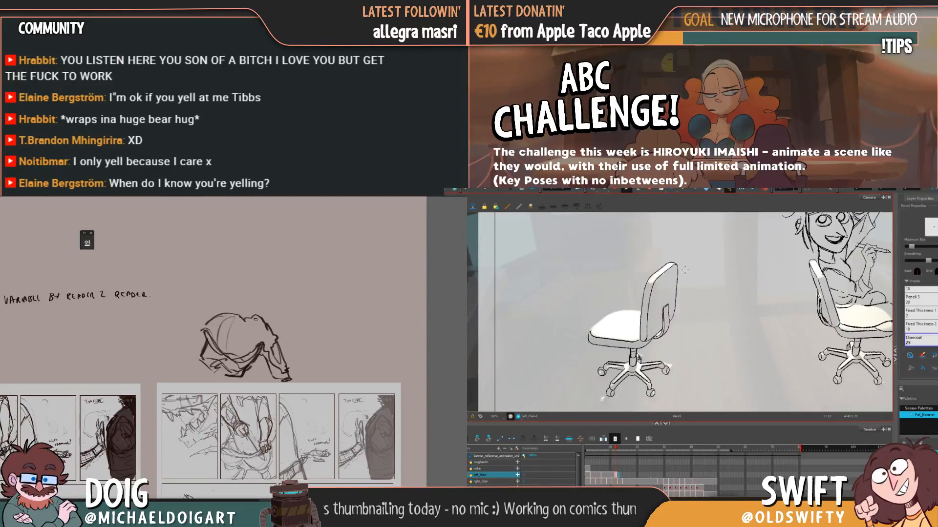
key(period)
key(comma)
key(period)
key(comma)
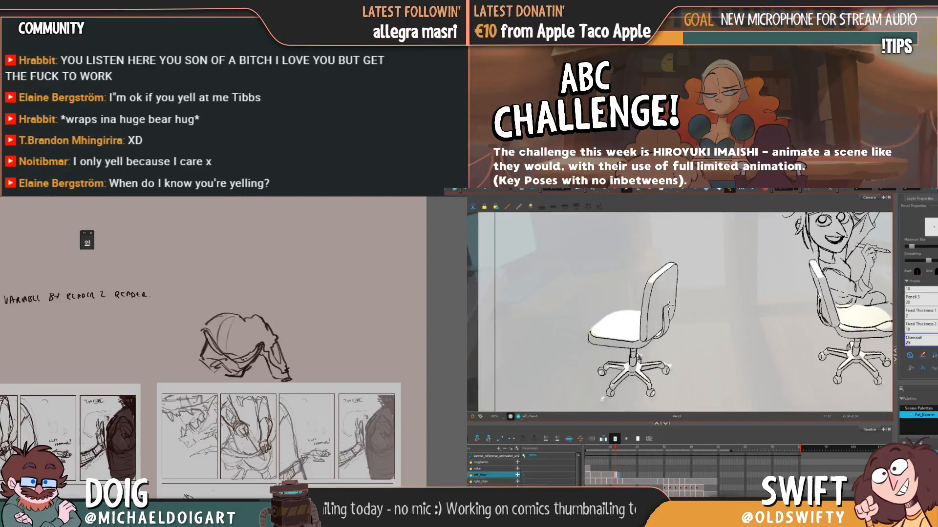
key(period)
key(comma)
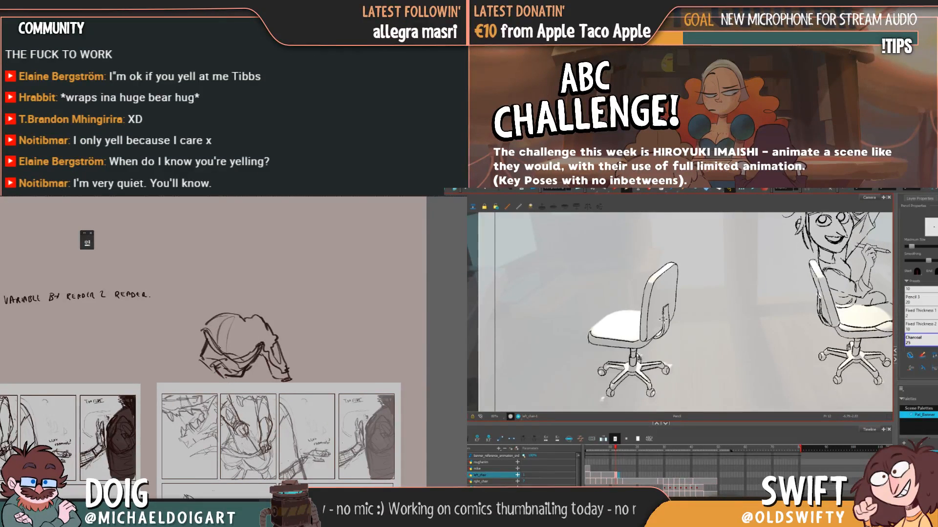
key(period)
key(comma)
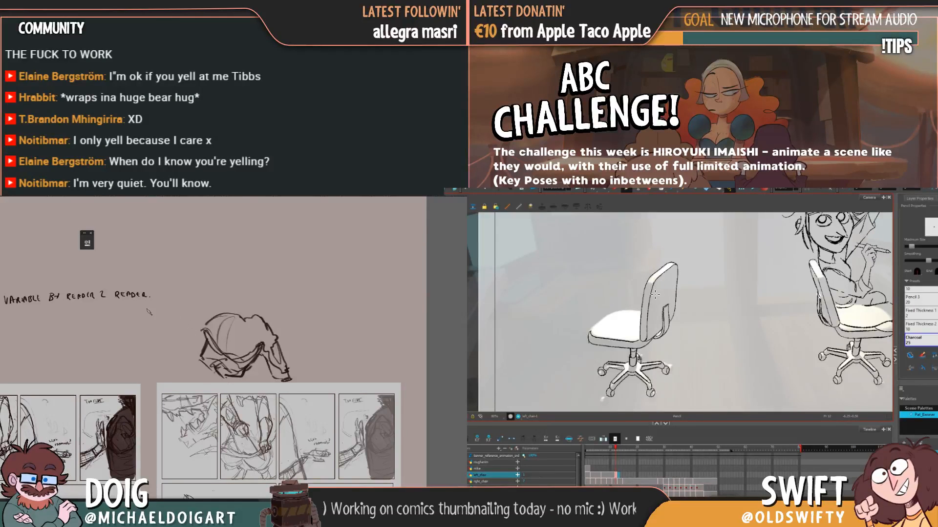
key(period)
key(comma)
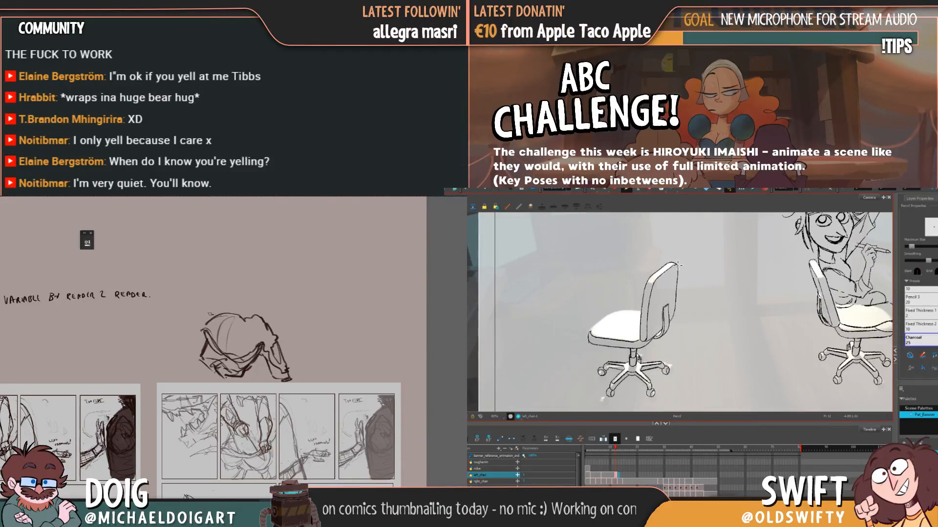
Try a small Charcoal mark at the backrest's upper corner and check it against the preceding chair drawing
key(period)
drag(677, 266, 679, 267)
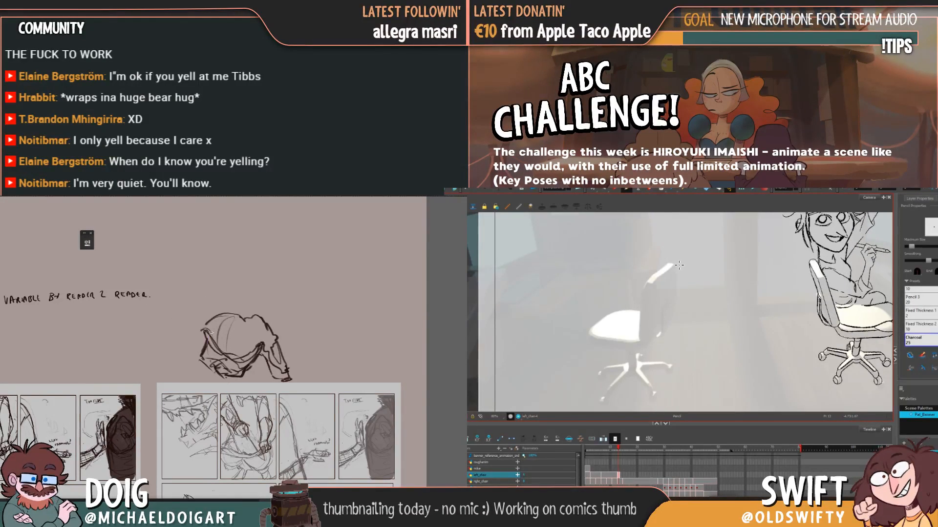
key(comma)
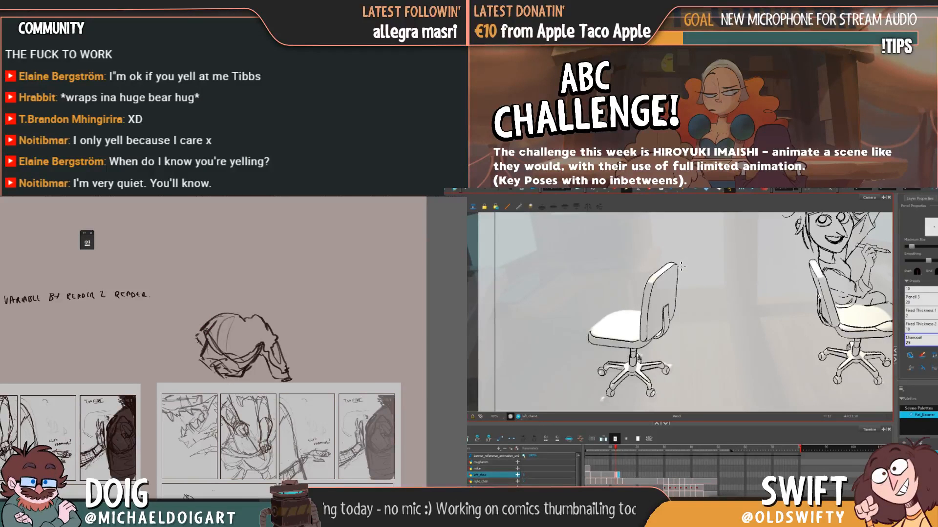
key(period)
key(comma)
key(period)
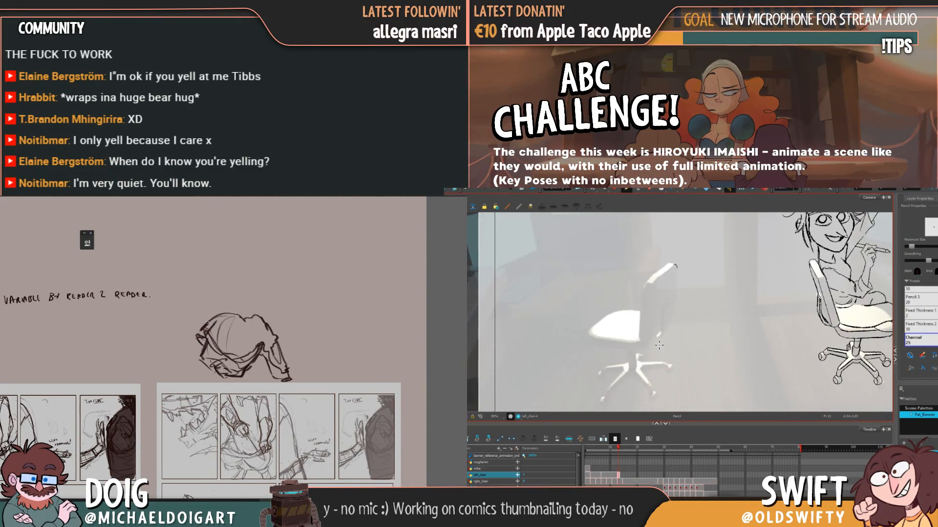
Fill the empty left_chair frame with the preceding chair drawing and activate the Select tool on its backrest
click(621, 478)
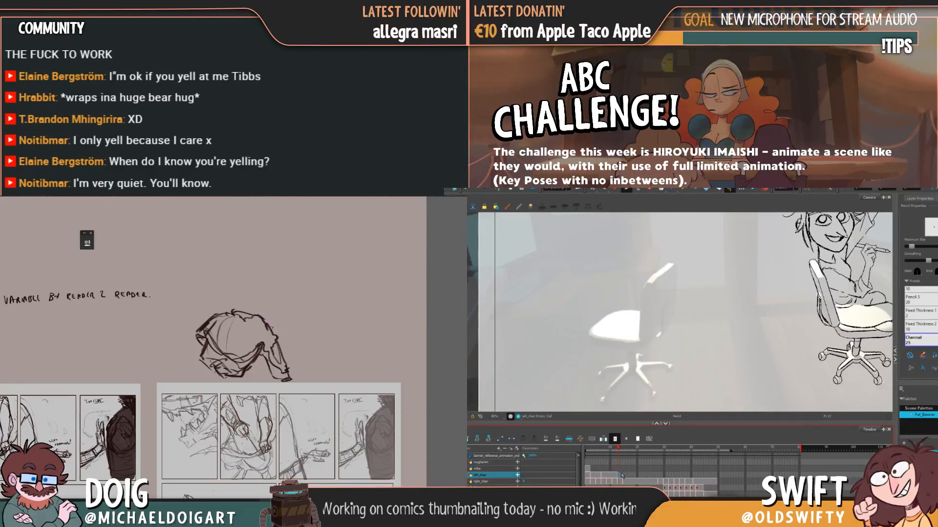
text(1)
key(Return)
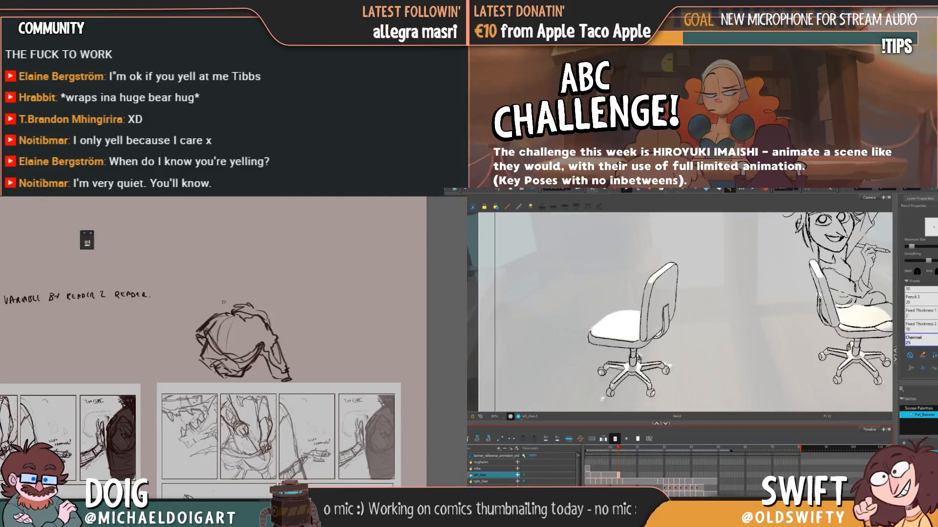
key(alt+s)
click(659, 309)
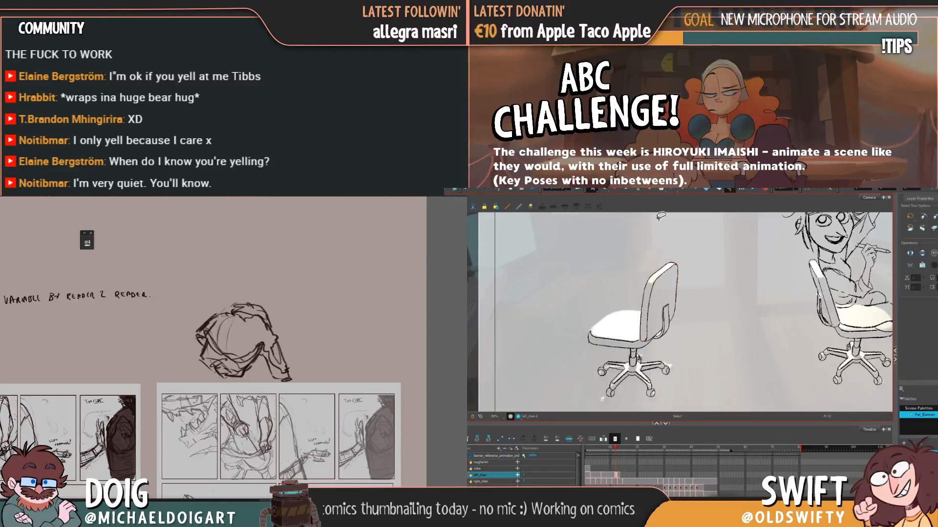
Sketch a small arched contour above the rounded figure over the comic thumbnail pages
drag(230, 296, 259, 292)
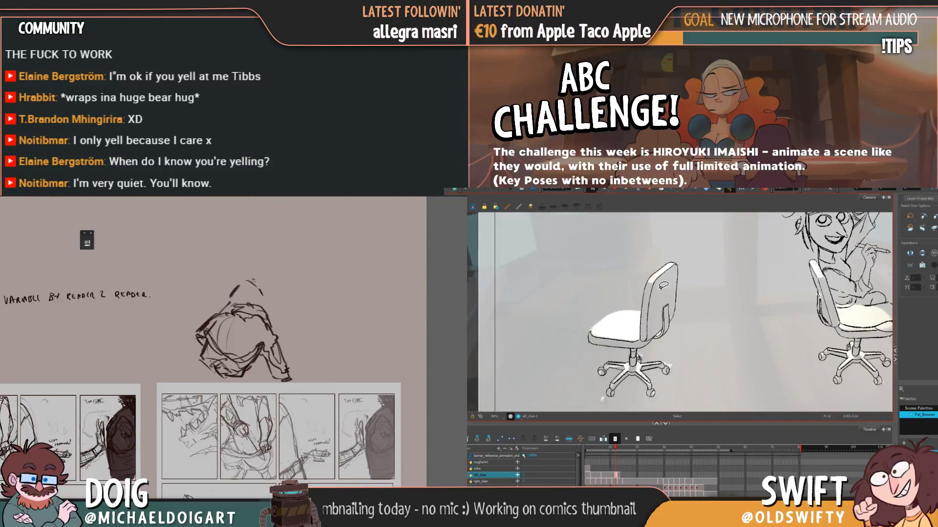
Lasso the front contour of the left chair's backrest and compare the frame with the preceding drawing
mouse_move(673, 271)
mouse_down()
mouse_move(633, 310)
mouse_move(651, 341)
mouse_up()
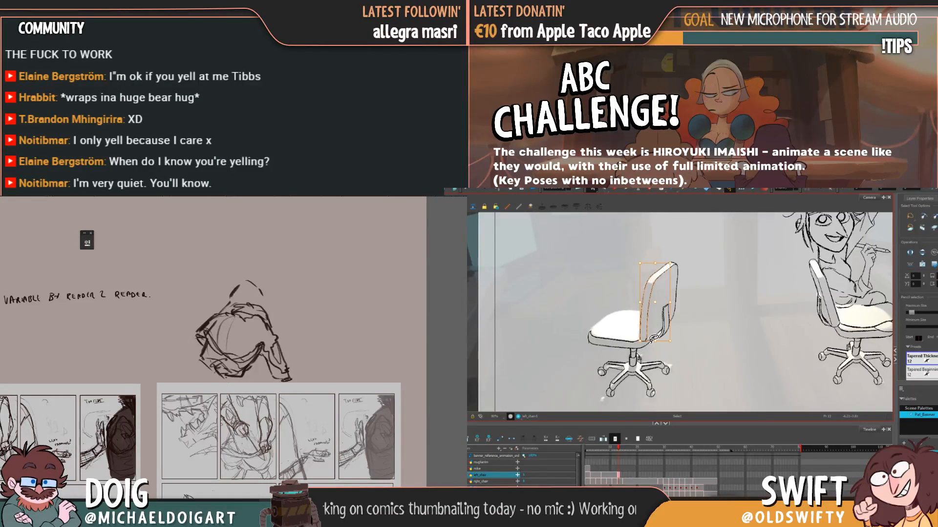
click(657, 263)
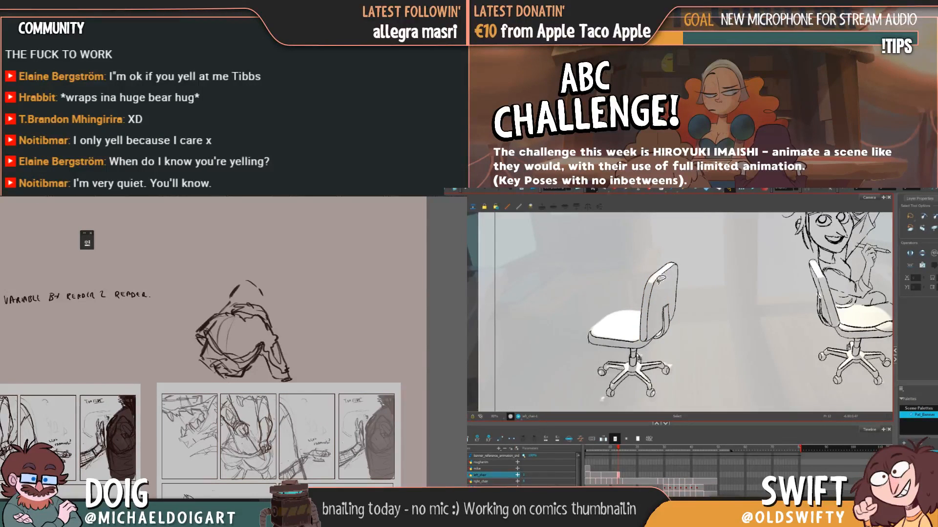
key(comma)
key(period)
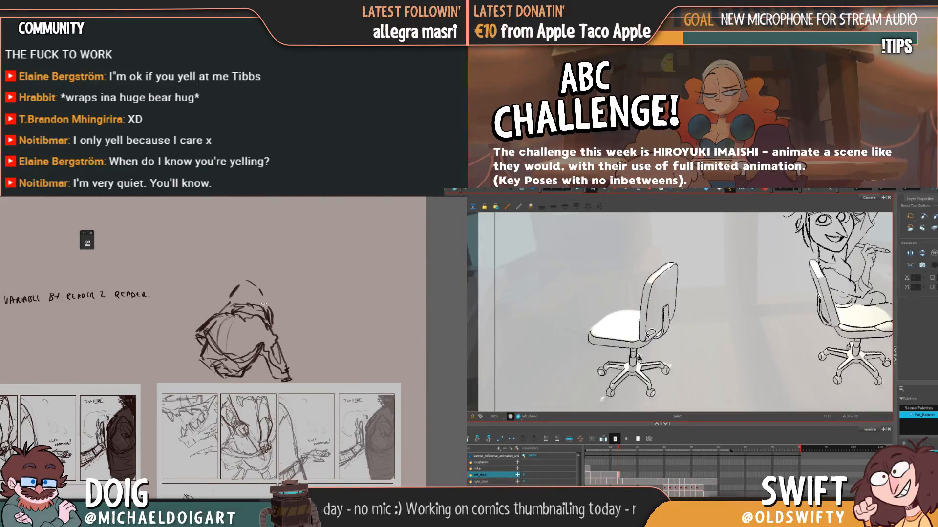
Adjust the pencil line along the front edge of the left chair's backrest
click(644, 339)
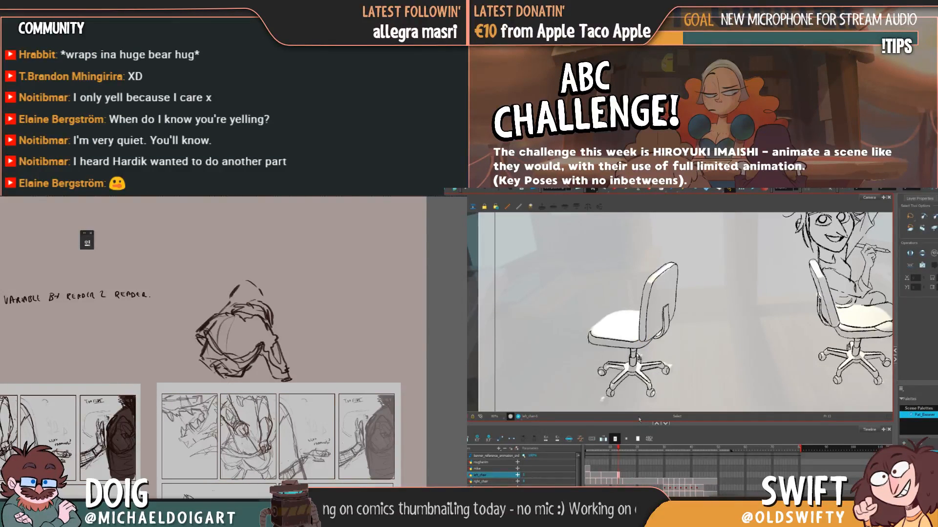
click(646, 287)
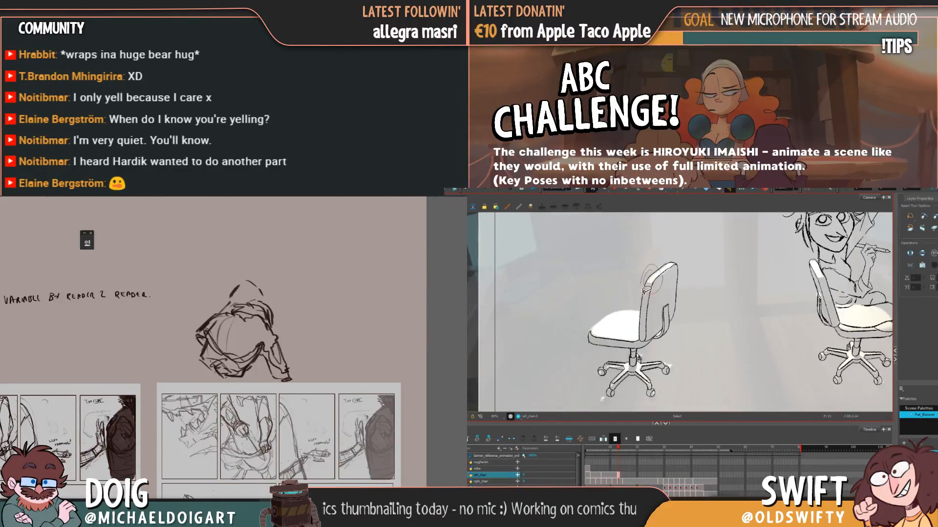
click(662, 267)
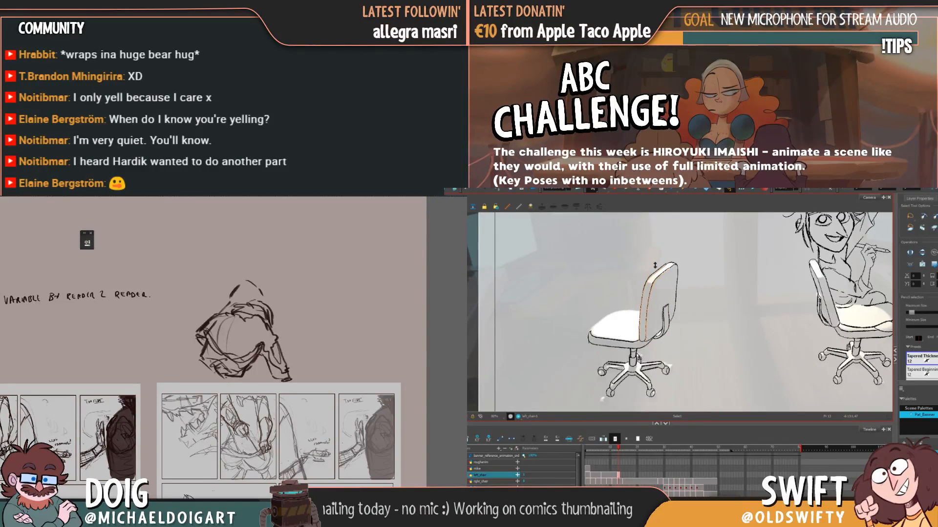
click(657, 261)
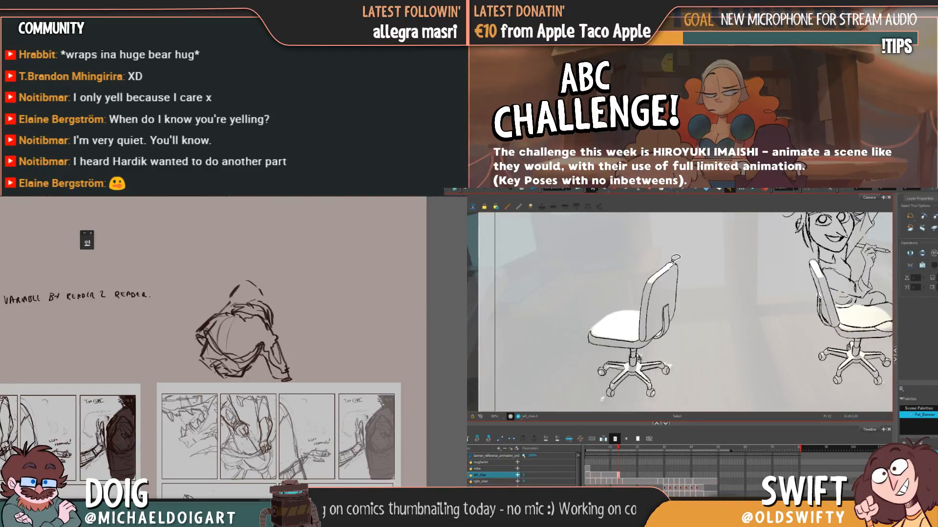
Adjust the pencil line along the rear edge of the left chair's backrest, checking it against the neighbouring frame
click(678, 264)
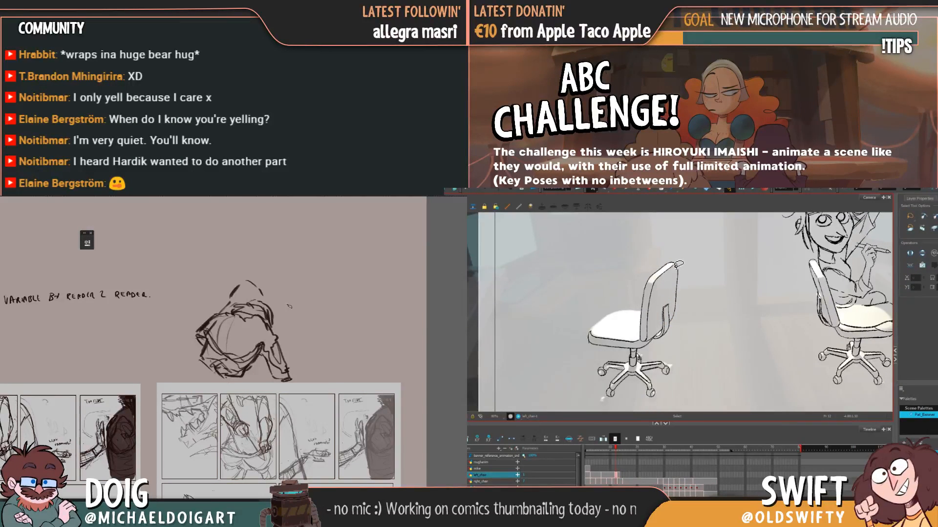
key(.)
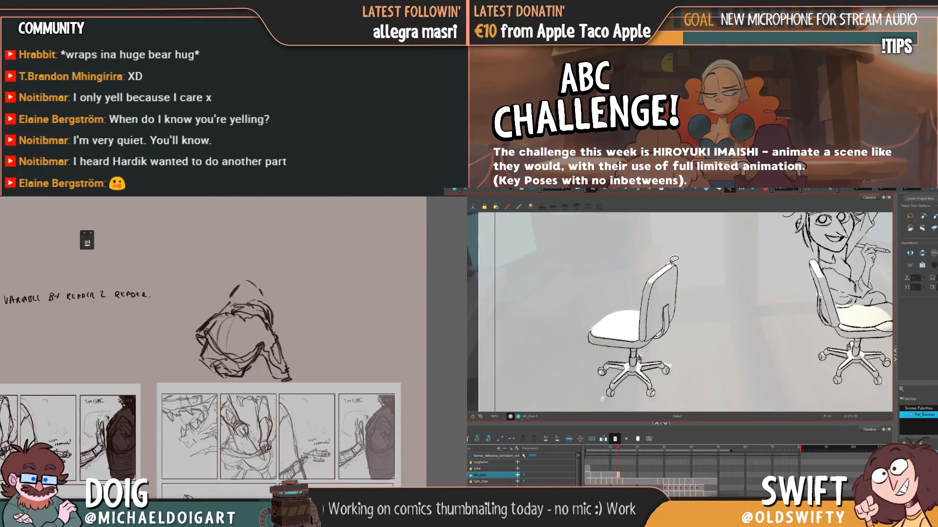
click(676, 262)
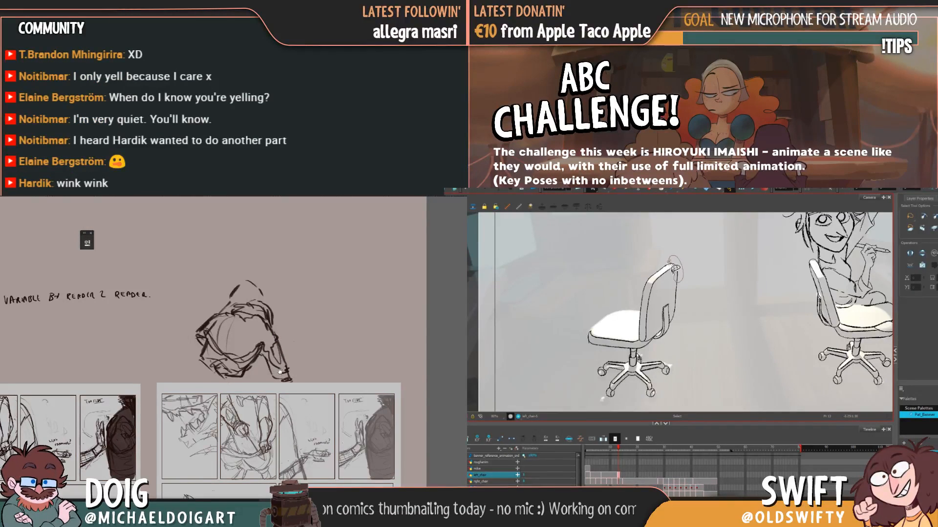
Move the crouching figure sketch upward, further away from the comic thumbnail panels below it
scroll(279, 342, down, 1)
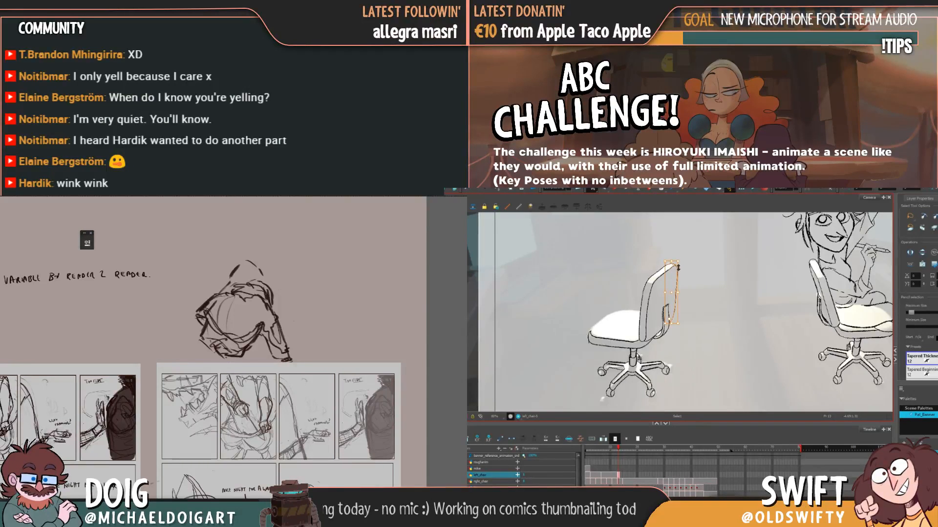
drag(256, 308, 263, 289)
scroll(263, 289, up, 1)
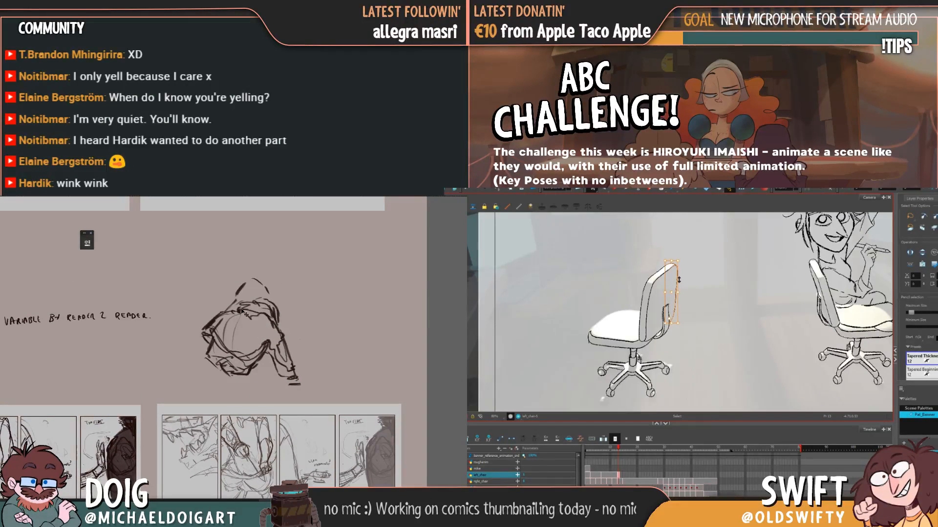
drag(274, 348, 279, 321)
click(681, 280)
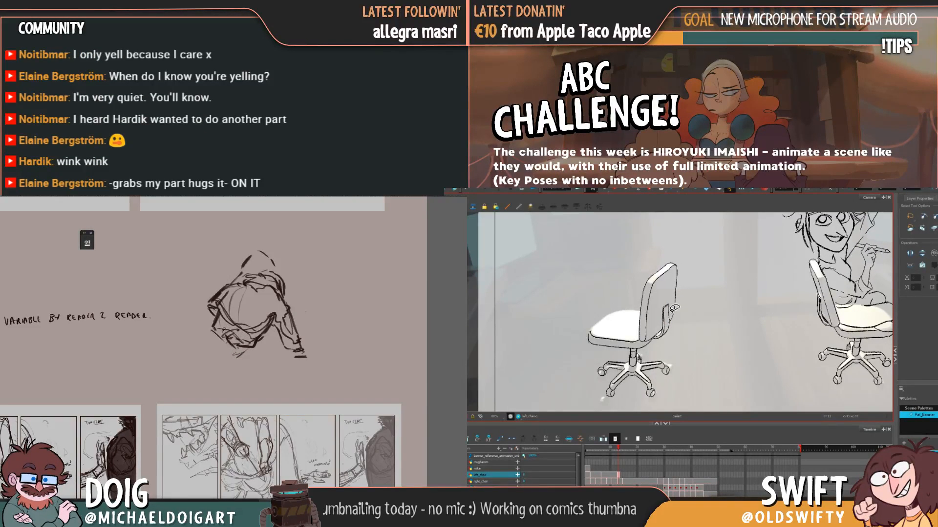
Adjust the support bracket line behind the left chair's backrest
mouse_move(677, 306)
mouse_down()
mouse_move(657, 318)
mouse_move(673, 300)
mouse_up()
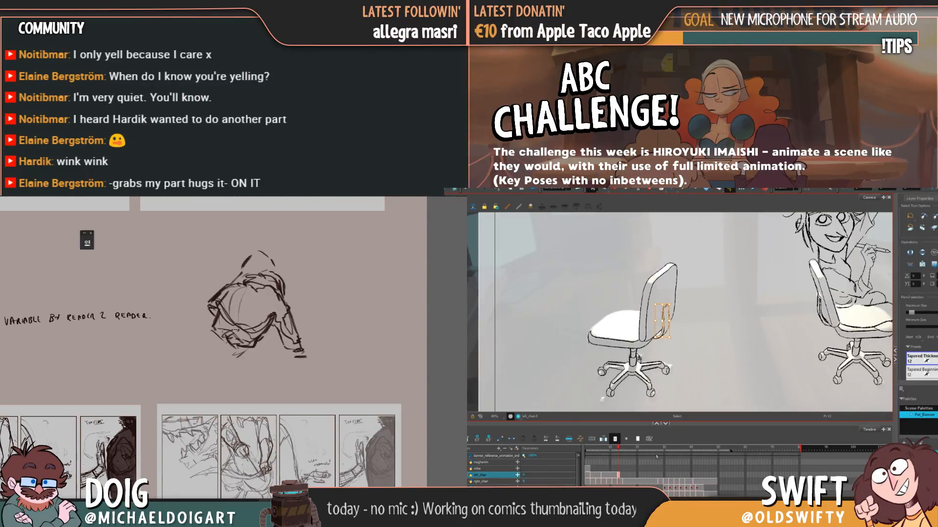
mouse_move(666, 345)
mouse_down()
mouse_move(673, 302)
mouse_move(666, 345)
mouse_up()
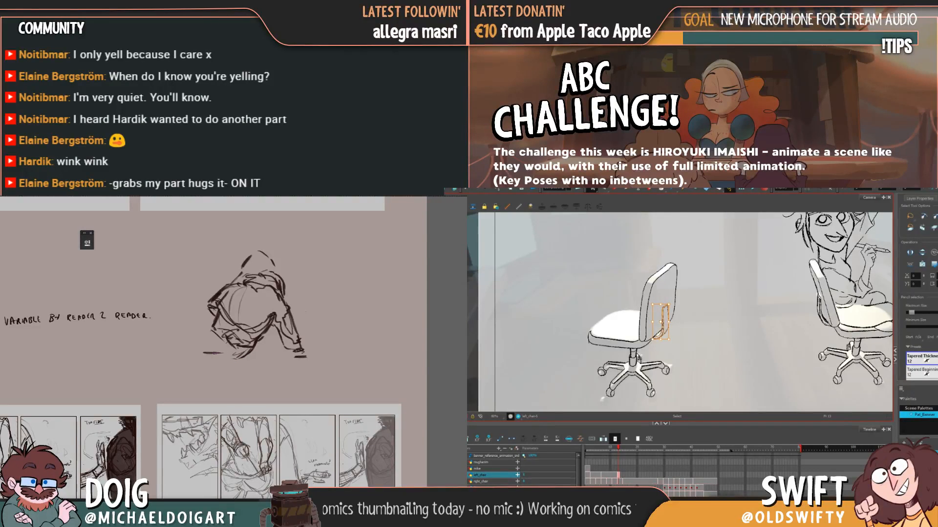
key(Escape)
Sketch the crouching figure's spread leg as a straight diagonal down to the ground, with rough strokes under the body
mouse_move(198, 352)
mouse_down()
mouse_move(251, 354)
mouse_move(211, 328)
mouse_up()
key(.)
key(ctrl+a)
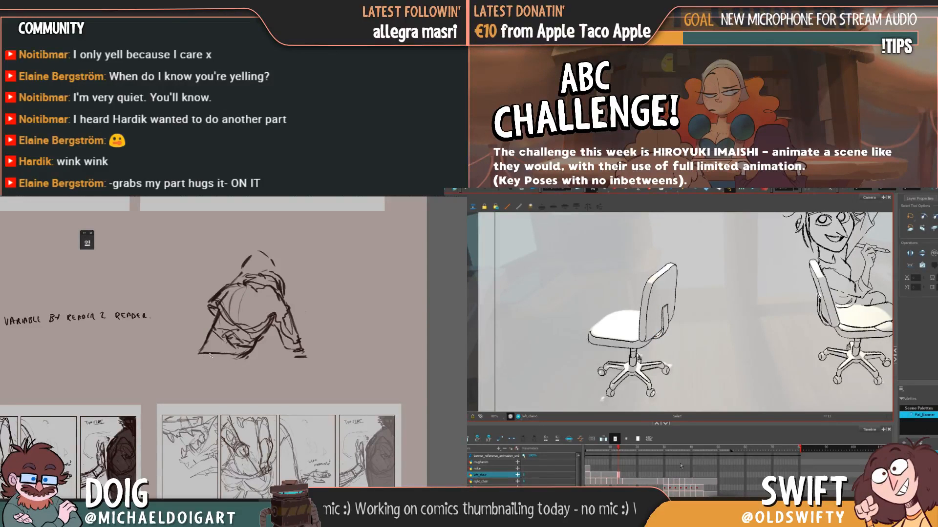
drag(242, 332, 229, 358)
Rework the left chair's bracket line and darken the crouching figure's shoulder and arm contours
mouse_move(676, 296)
mouse_down()
mouse_move(656, 315)
mouse_move(660, 338)
mouse_up()
key(Escape)
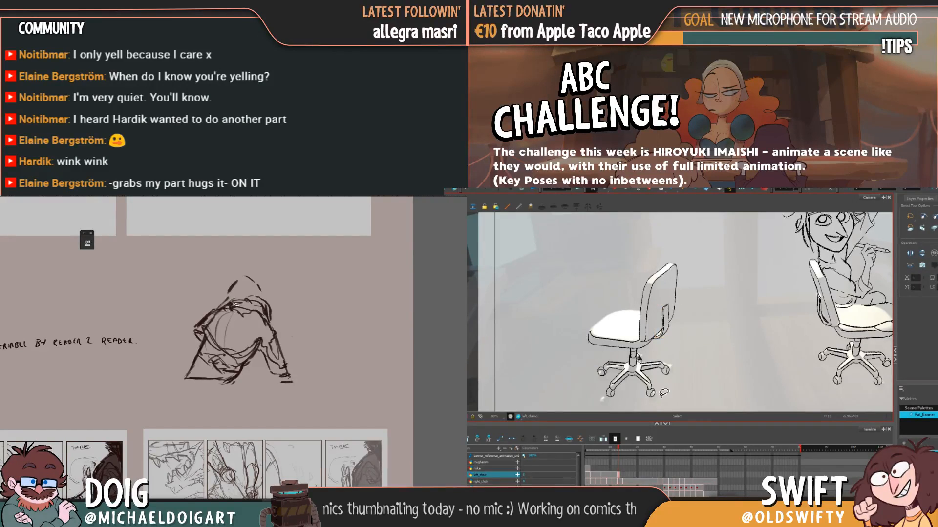
drag(229, 300, 241, 296)
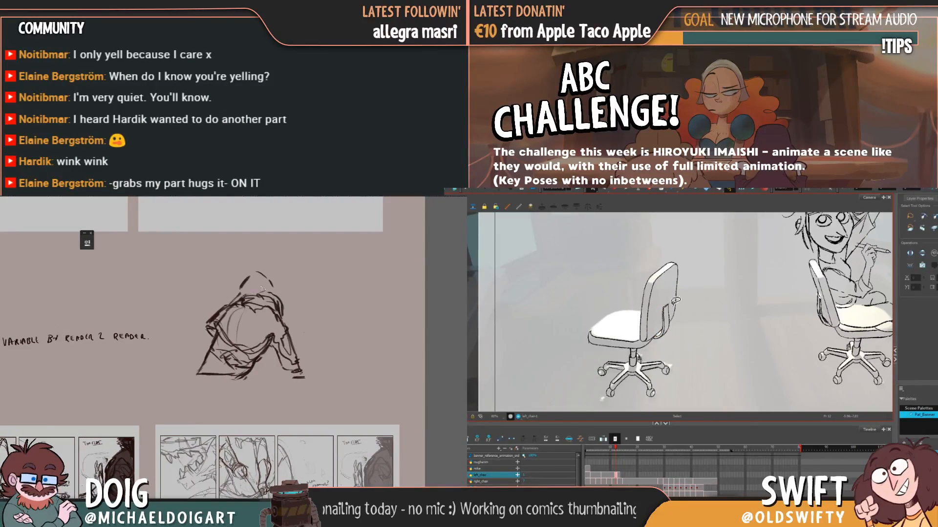
mouse_move(677, 300)
mouse_down()
mouse_move(656, 308)
mouse_move(674, 316)
mouse_move(661, 337)
mouse_up()
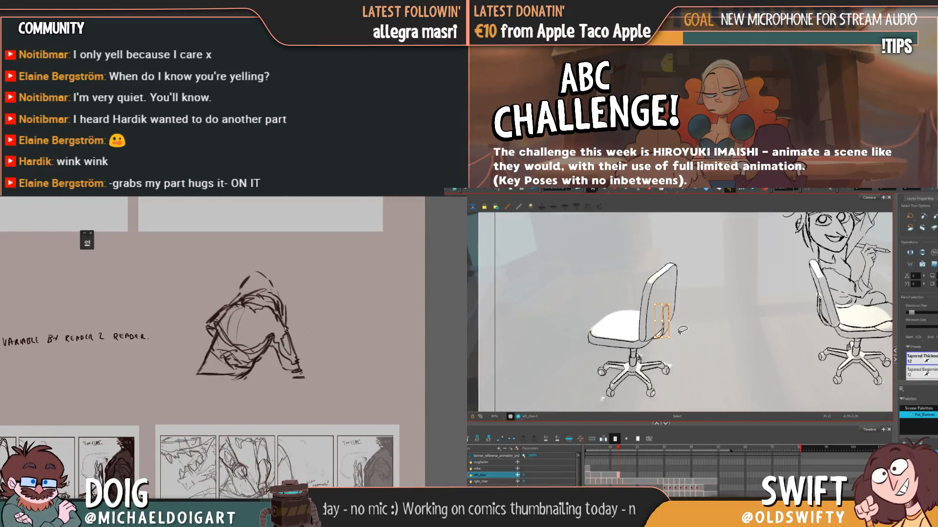
drag(283, 313, 276, 326)
mouse_move(677, 336)
mouse_down()
mouse_move(671, 301)
mouse_move(665, 342)
mouse_up()
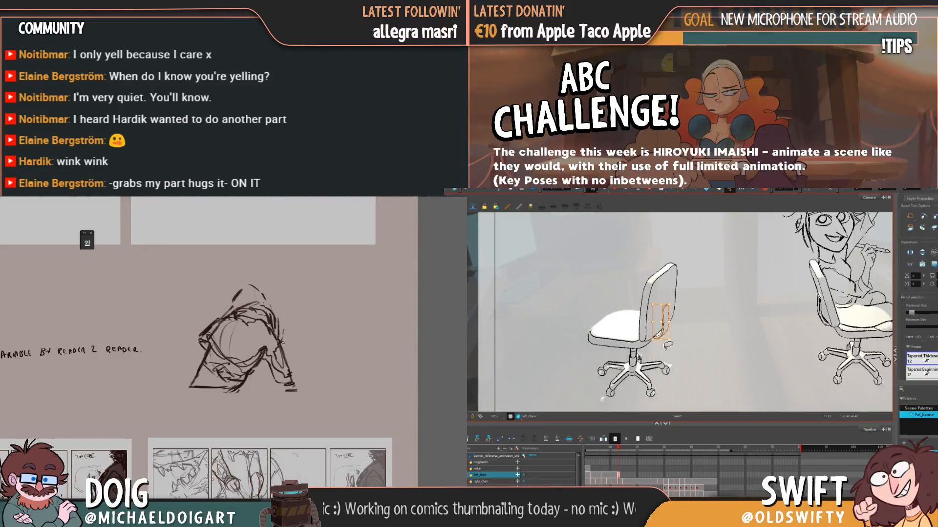
Compare the left chair's backrest bracket with the drawing on the adjacent frame
key(comma)
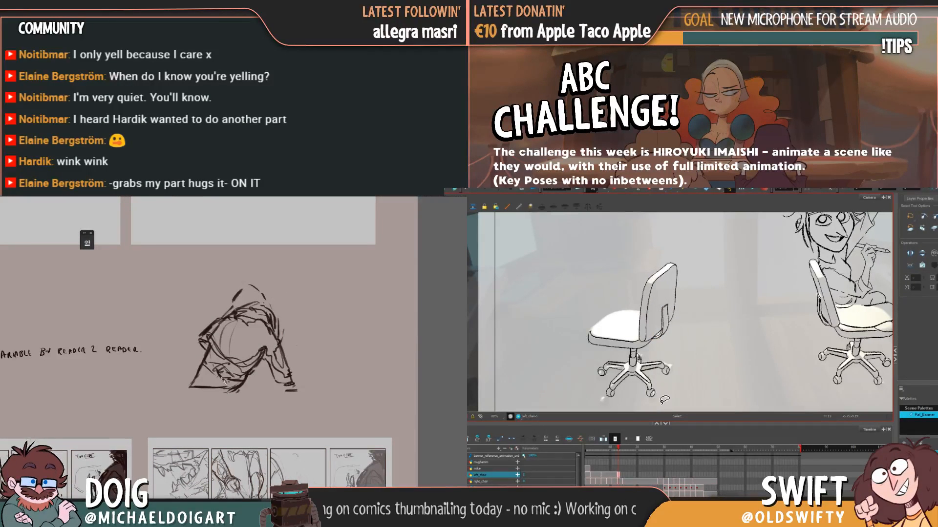
key(period)
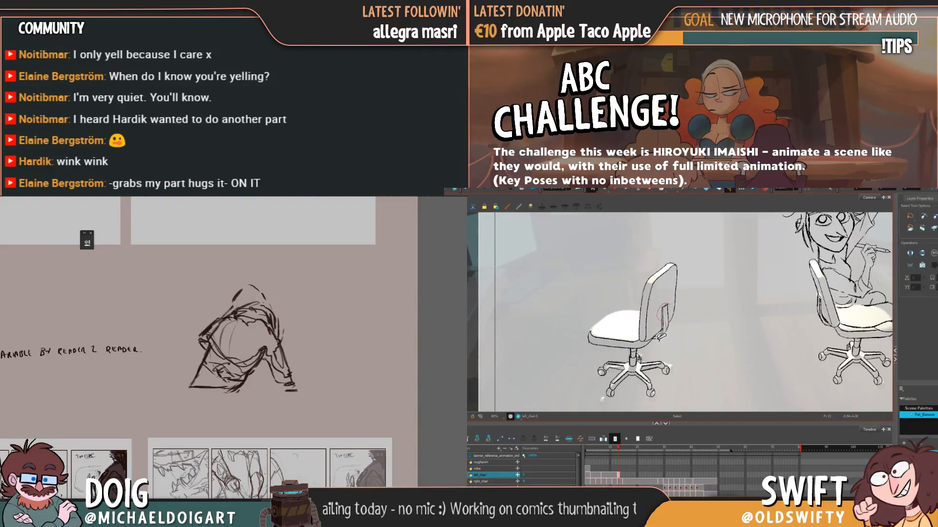
click(670, 304)
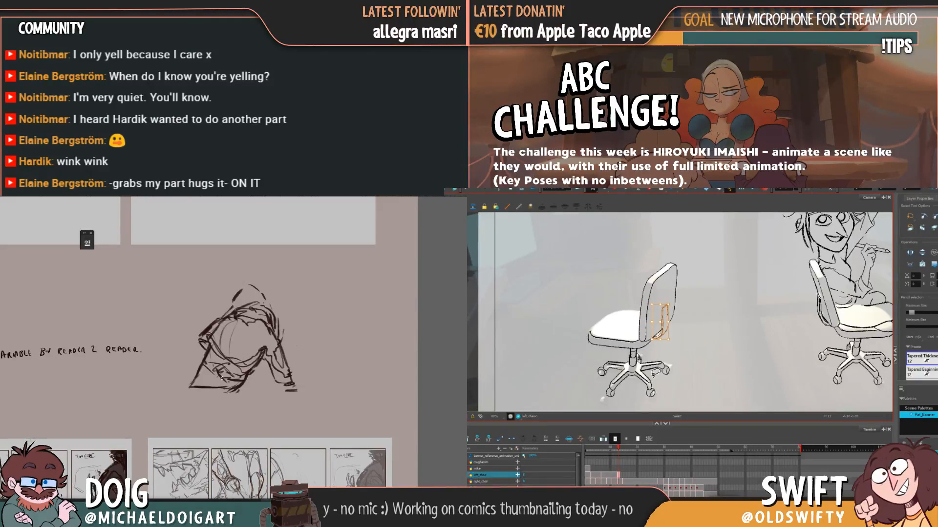
key(Escape)
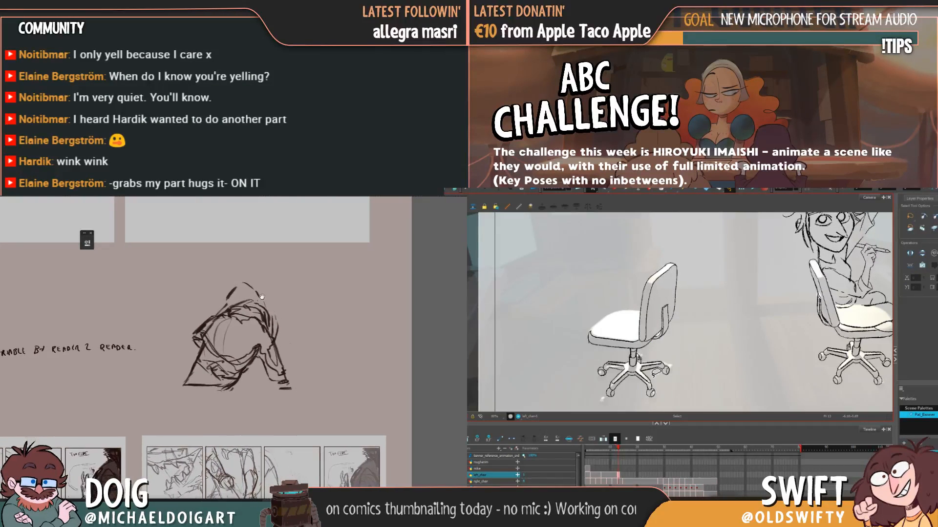
key(comma)
key(period)
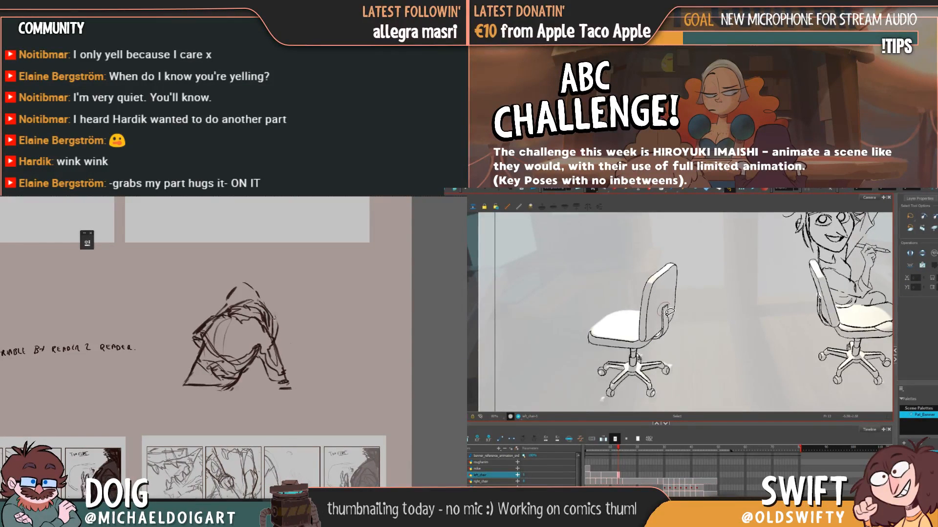
Refine the upper end of the left chair's bracket line, checking it against the adjacent frame
drag(655, 337, 669, 307)
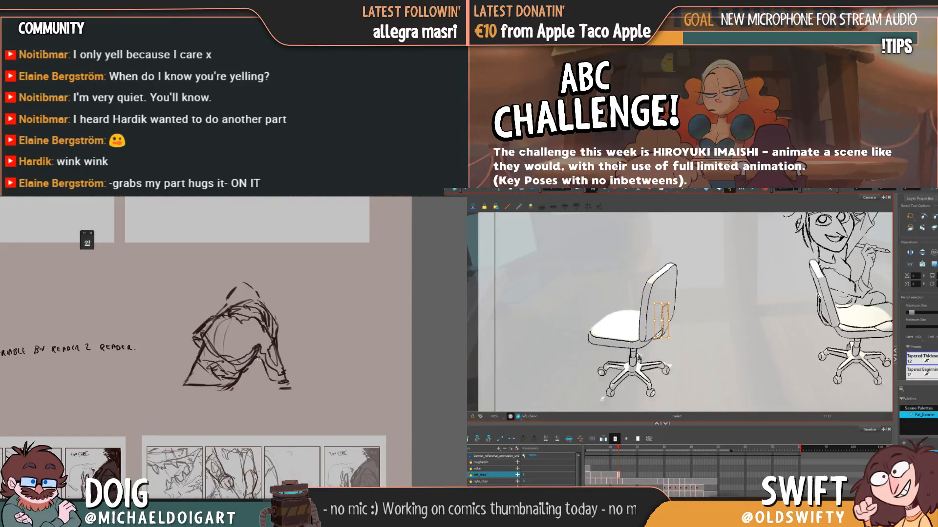
key(Escape)
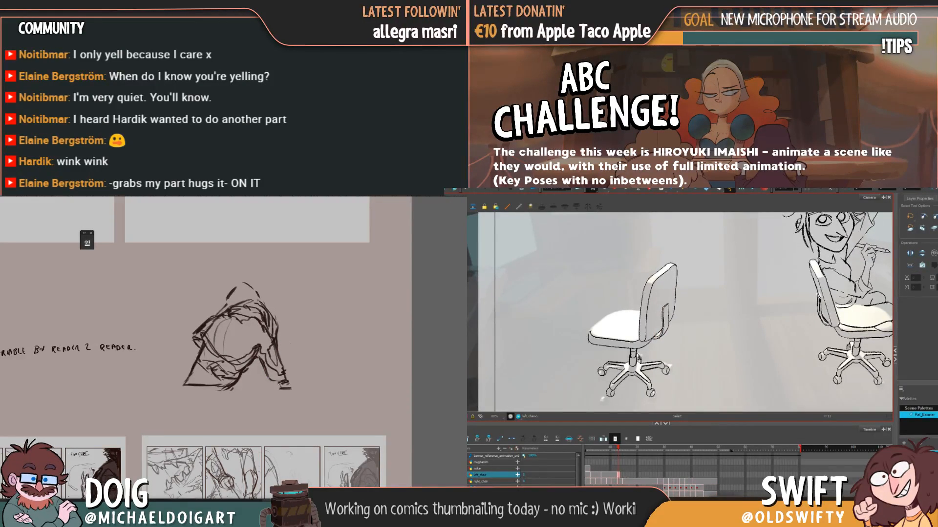
drag(662, 306, 666, 301)
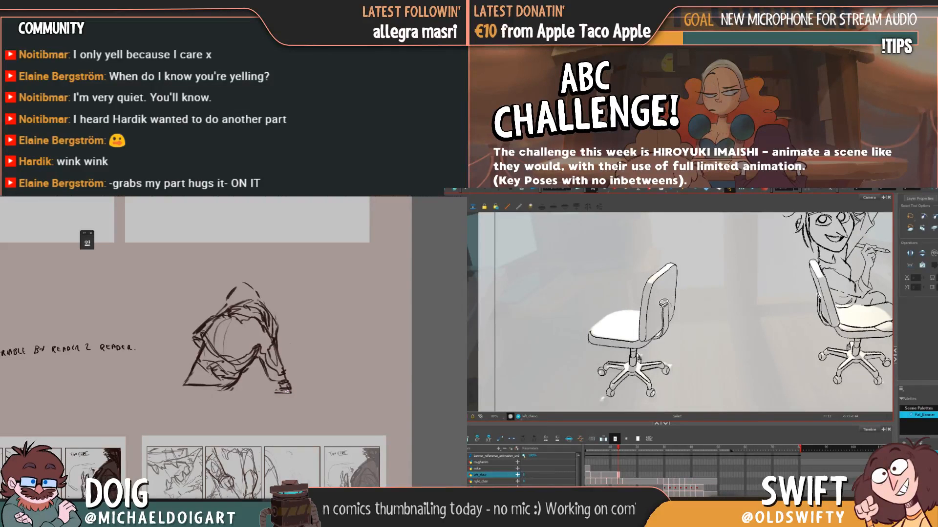
scroll(244, 388, right, 2)
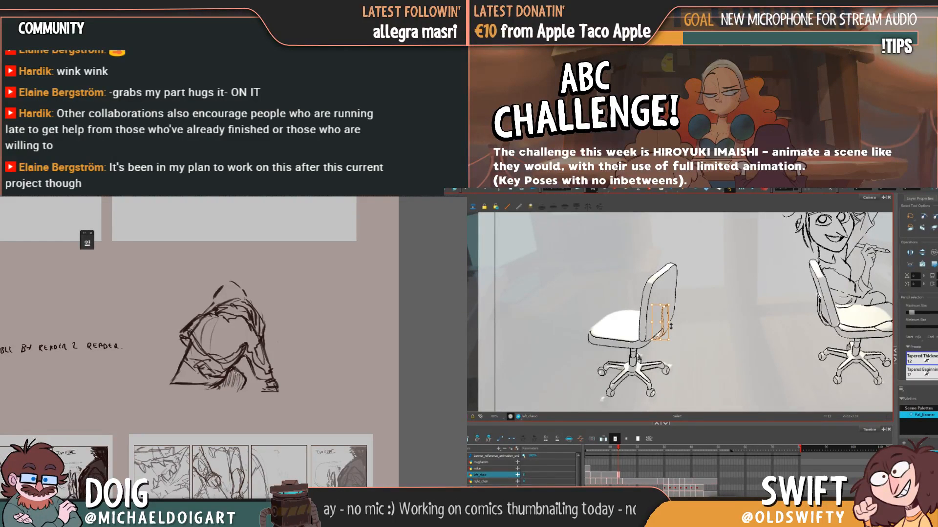
click(682, 323)
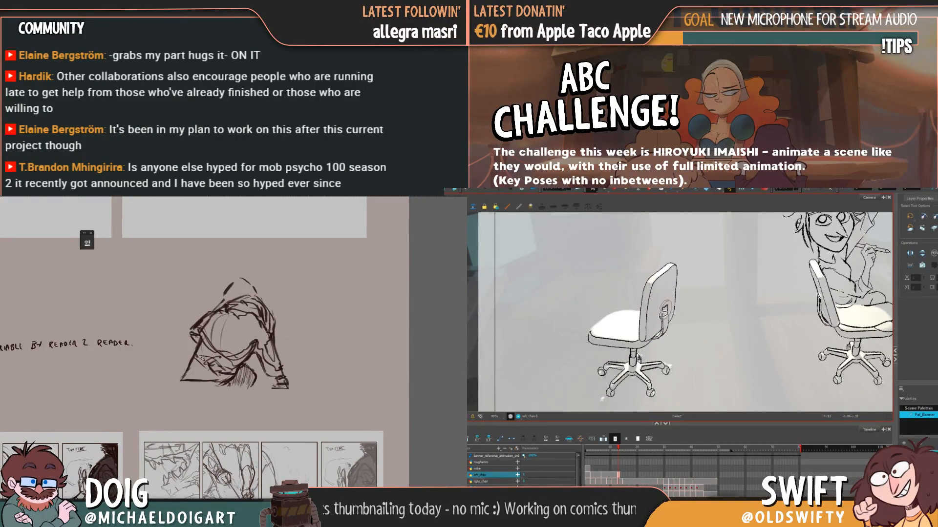
click(668, 305)
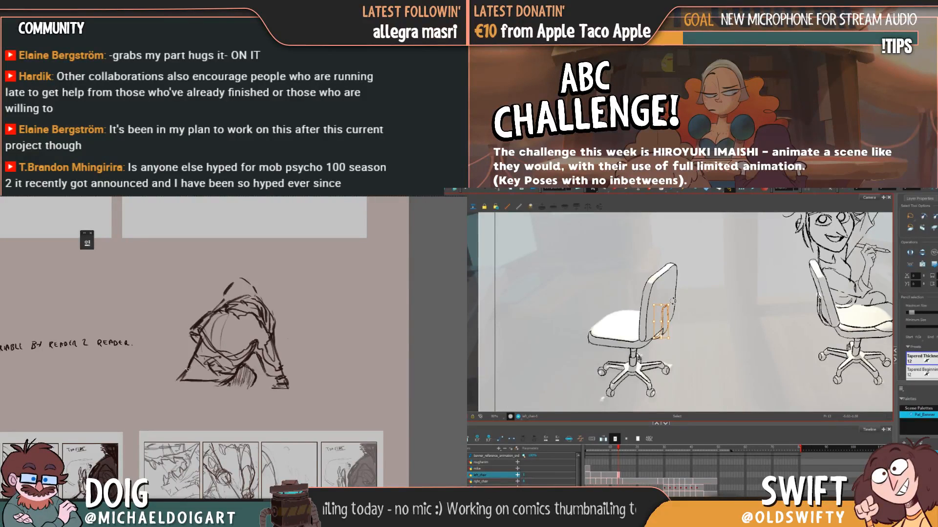
click(674, 302)
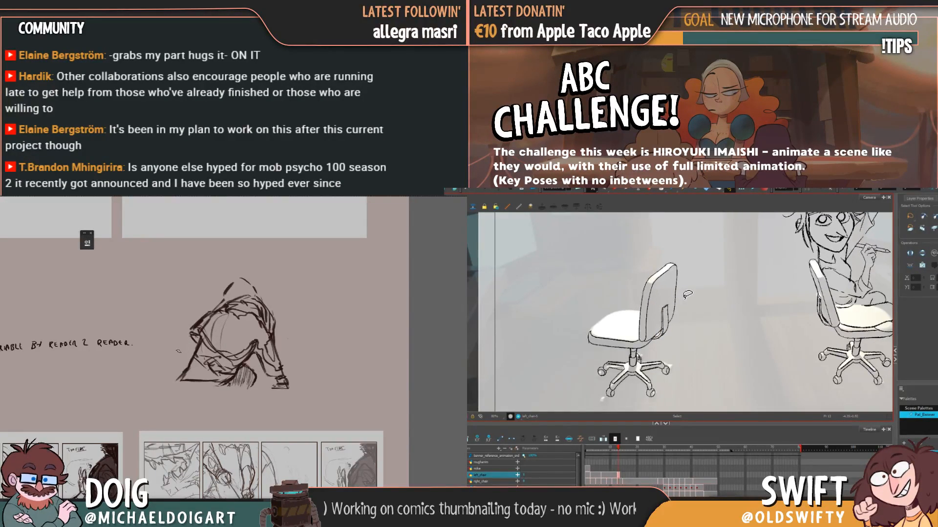
key(.)
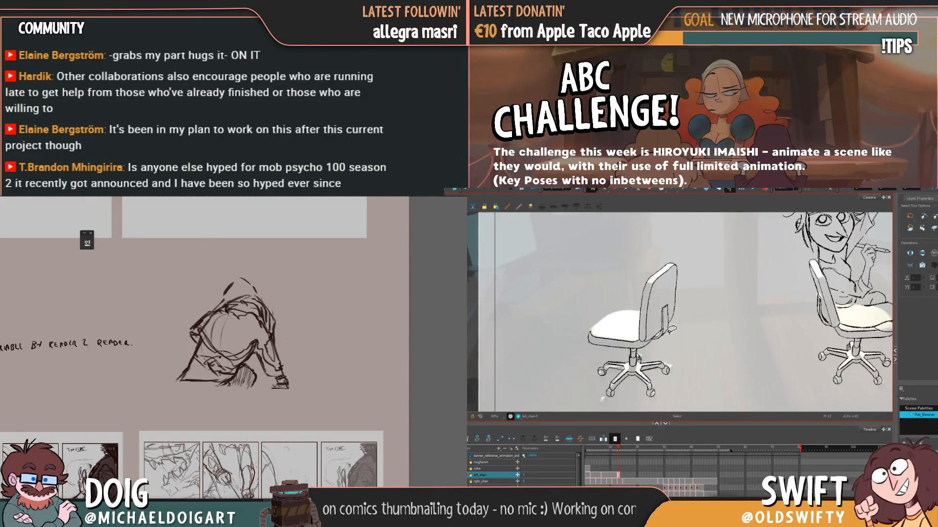
Adjust the bracket's inner edge and its short lower line where it meets the left chair's seat
click(658, 334)
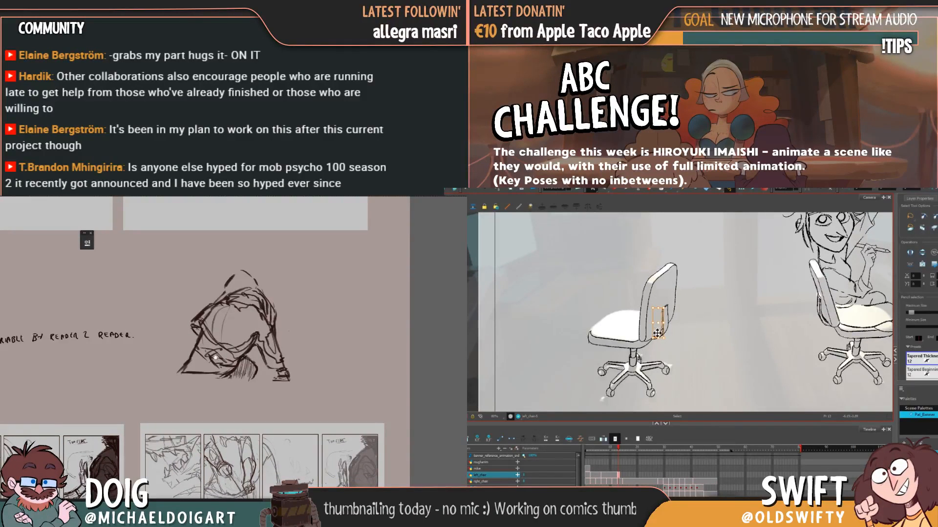
drag(248, 323, 252, 348)
click(676, 322)
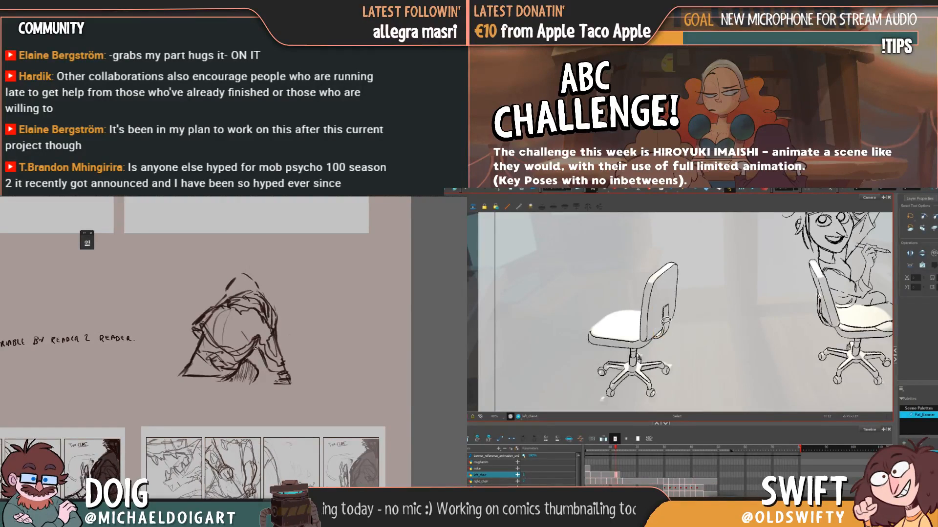
click(657, 336)
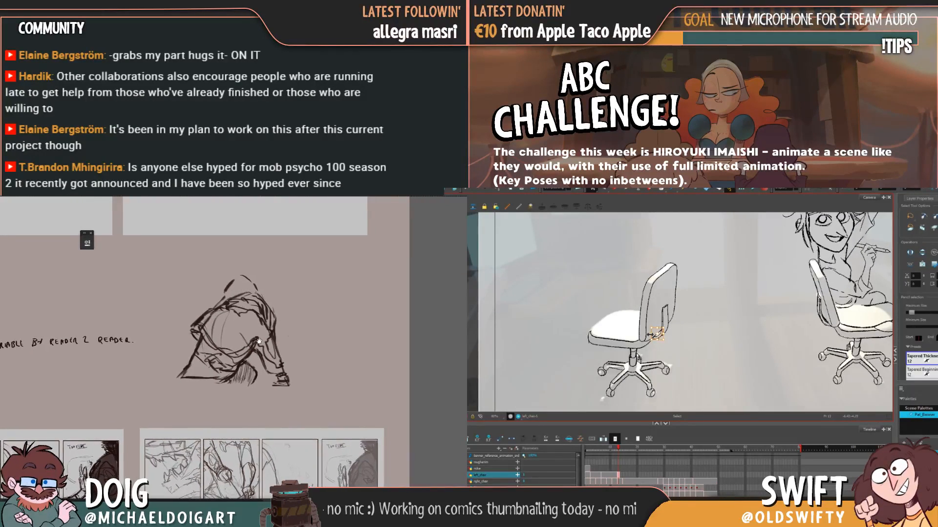
Sketch a wide slanted hat brim across the crouching figure's head and shoulders
mouse_move(277, 293)
mouse_down()
mouse_move(217, 272)
mouse_move(237, 285)
mouse_up()
click(686, 327)
mouse_move(221, 275)
mouse_down()
mouse_move(297, 303)
mouse_move(271, 322)
mouse_move(255, 295)
mouse_move(276, 324)
mouse_move(289, 314)
mouse_move(272, 327)
mouse_move(295, 316)
mouse_up()
Adjust the front corner of the left chair's seat outline, flipping between adjacent frames to compare it
click(590, 328)
click(586, 323)
key(comma)
key(period)
key(comma)
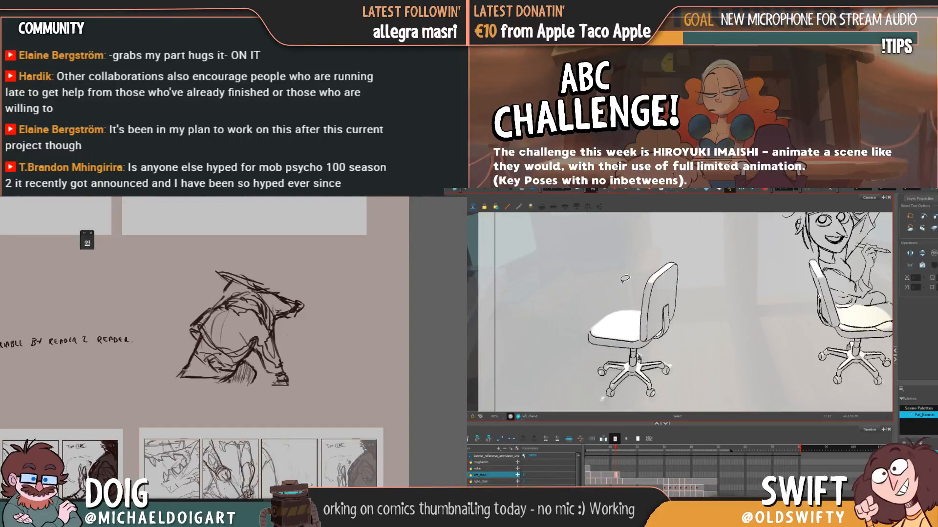
key(period)
Rework the fingers and ground line at the crouching figure's planted hand, and check the left chair's seat lines
mouse_move(183, 376)
mouse_down()
mouse_move(169, 380)
mouse_move(205, 380)
mouse_move(264, 348)
mouse_move(240, 364)
mouse_up()
click(586, 335)
click(588, 326)
click(635, 337)
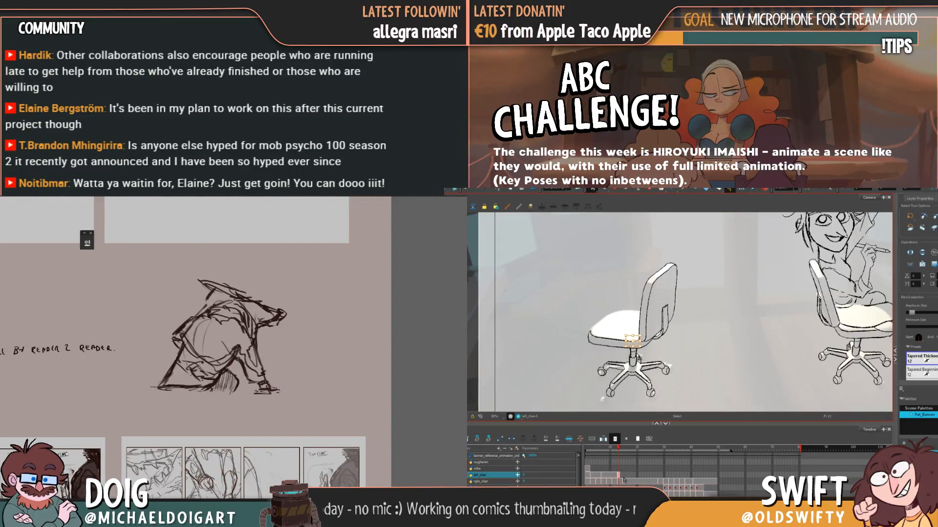
drag(256, 390, 278, 392)
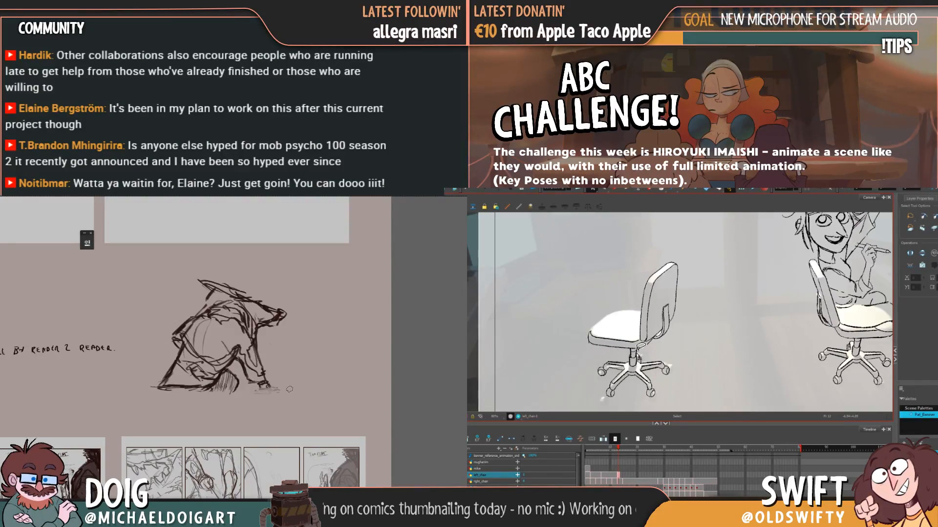
drag(258, 384, 260, 385)
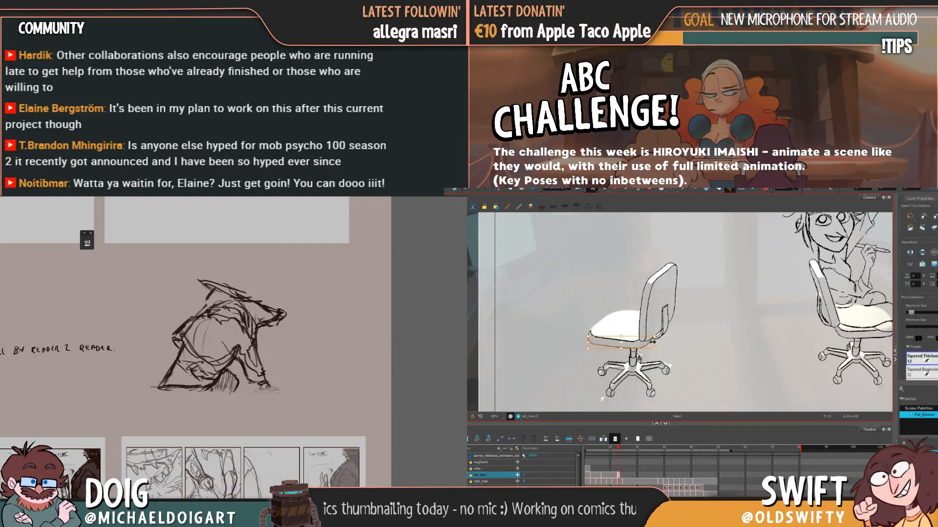
Adjust the rear end of the left chair's lower seat outline where it meets the backrest bracket
mouse_move(655, 345)
mouse_down()
mouse_move(615, 339)
mouse_move(656, 334)
mouse_up()
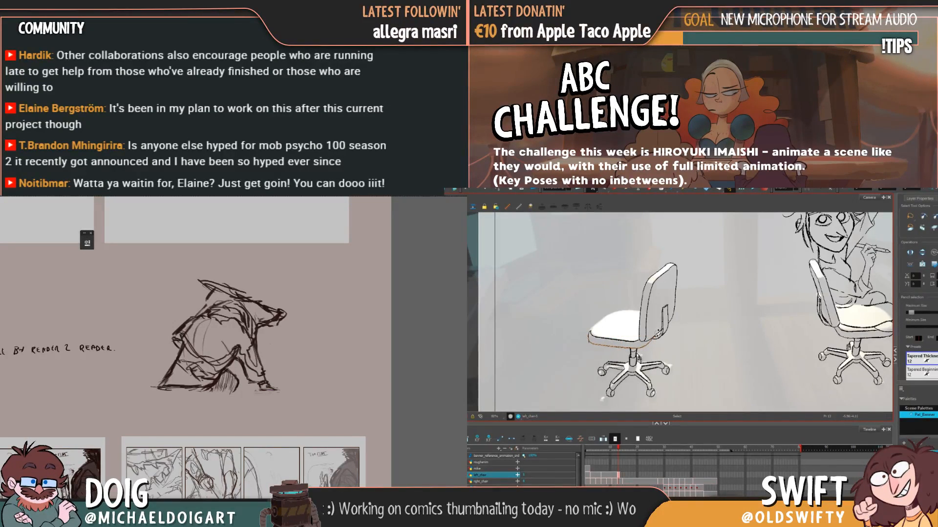
click(656, 335)
click(657, 335)
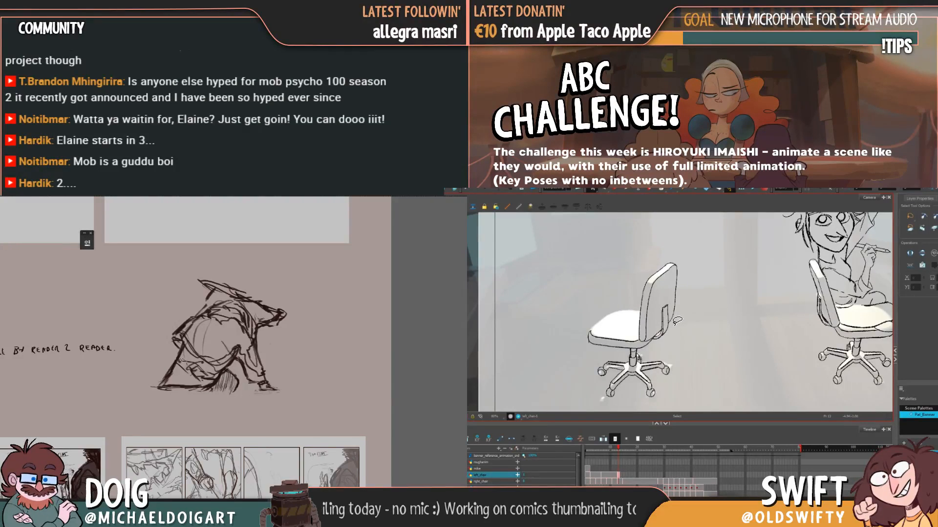
click(653, 345)
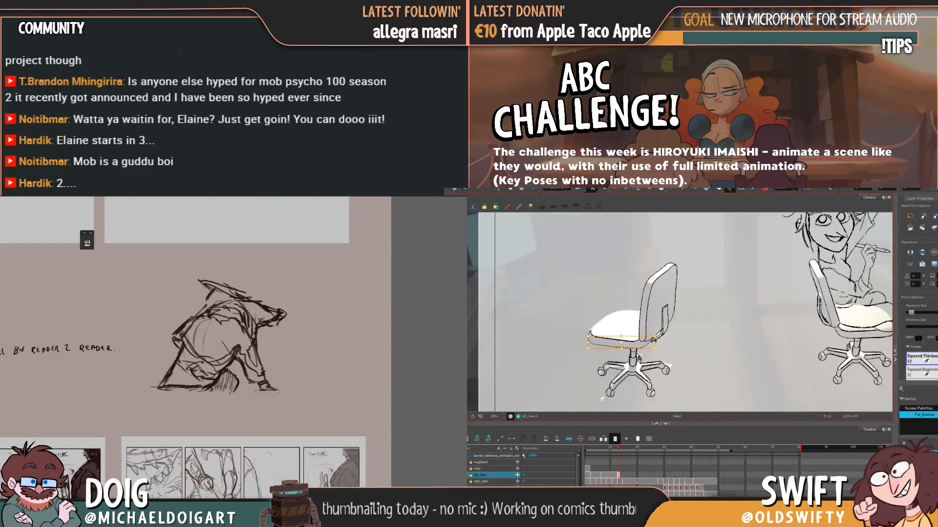
click(659, 336)
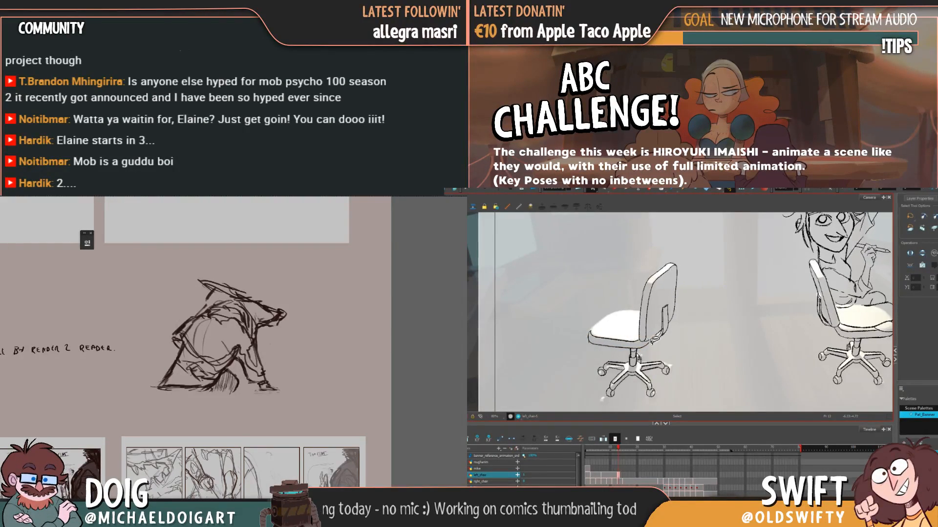
key(.)
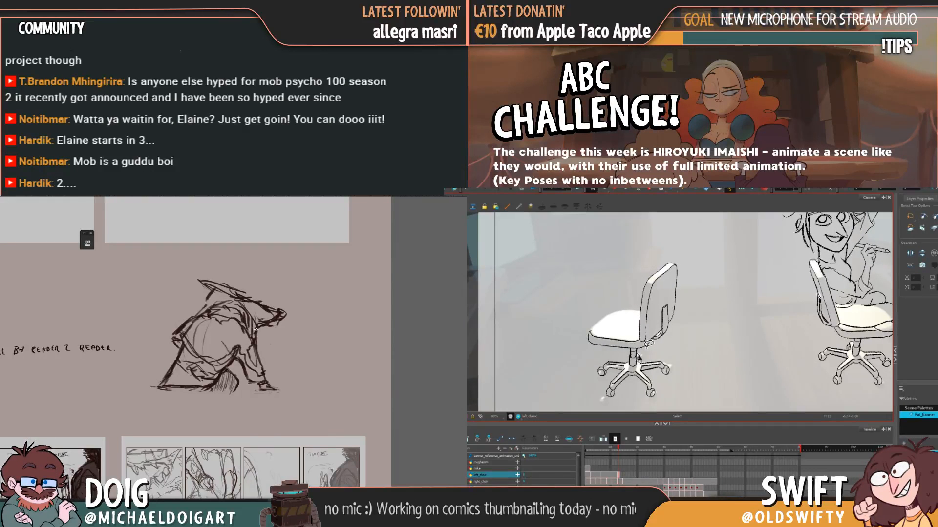
click(648, 344)
click(659, 334)
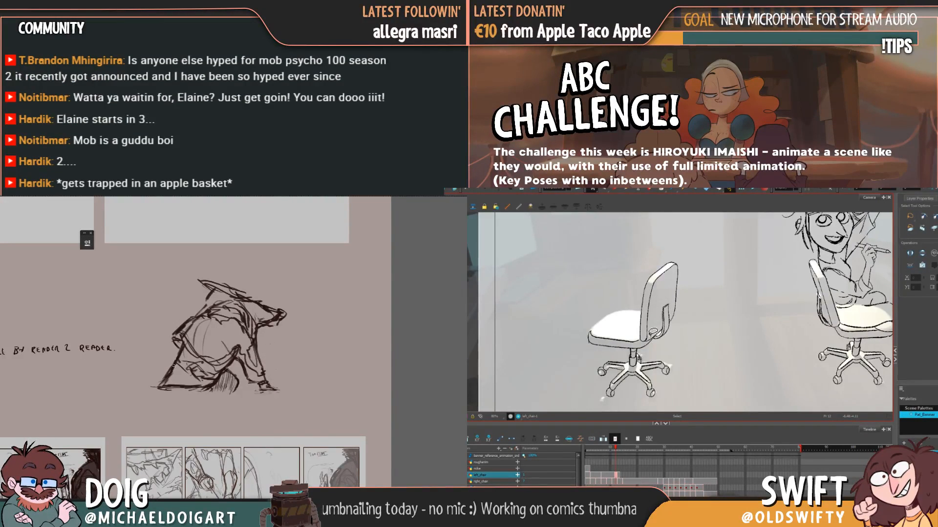
Flip between the adjacent frames to compare the left chair's bracket and rear seat corner
key(comma)
key(period)
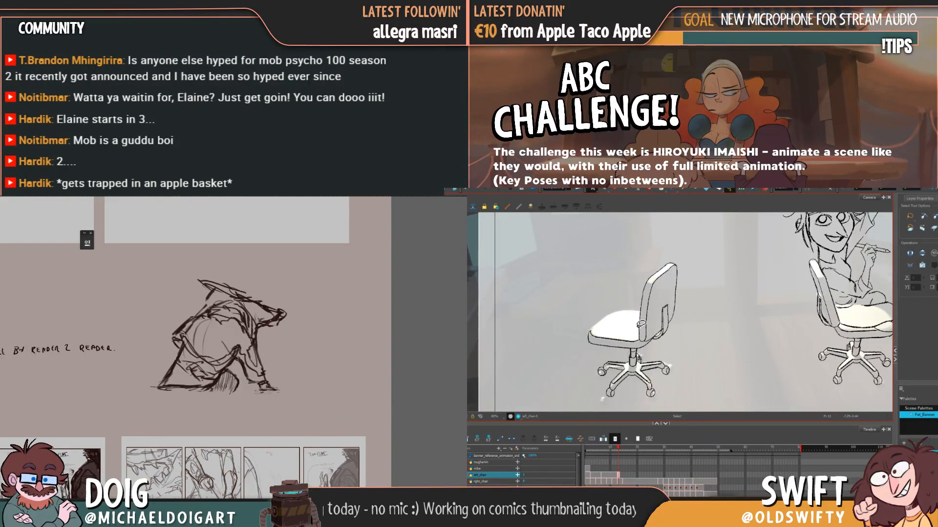
key(comma)
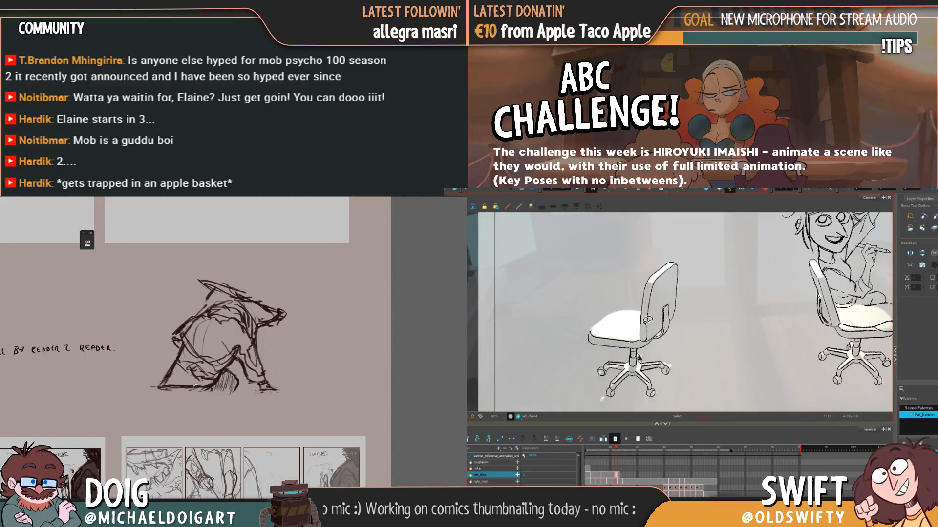
key(period)
key(comma)
key(period)
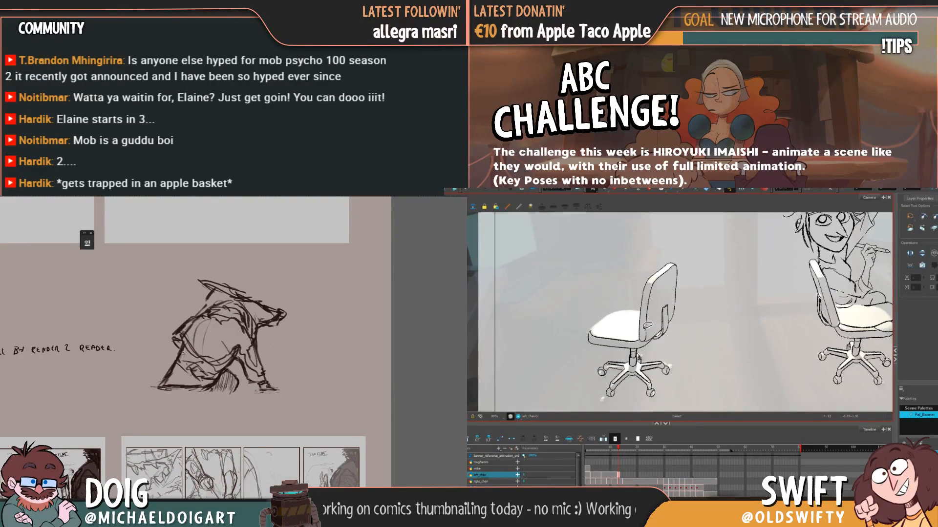
key(comma)
key(period)
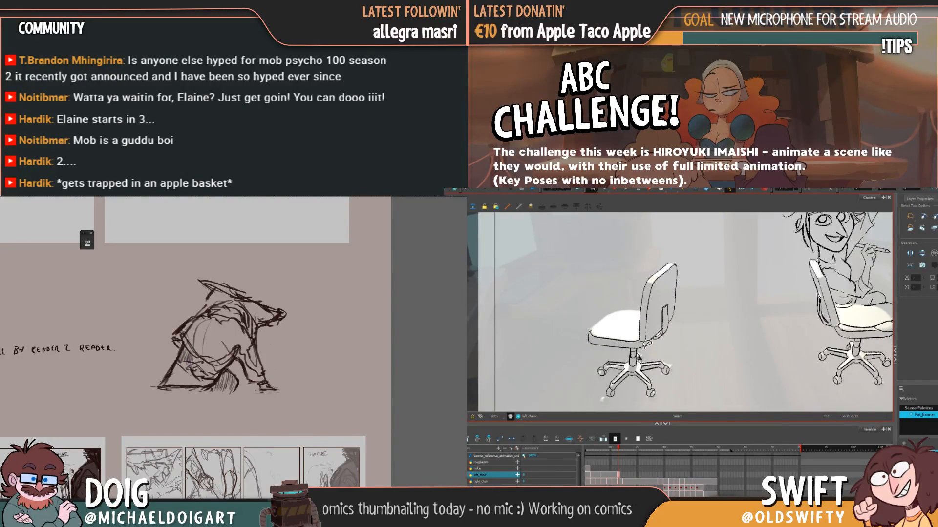
click(648, 348)
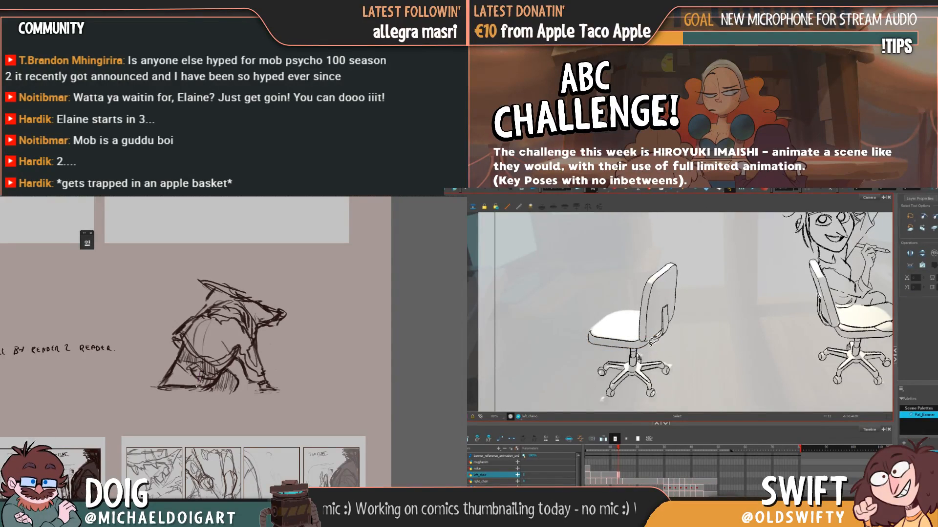
key(comma)
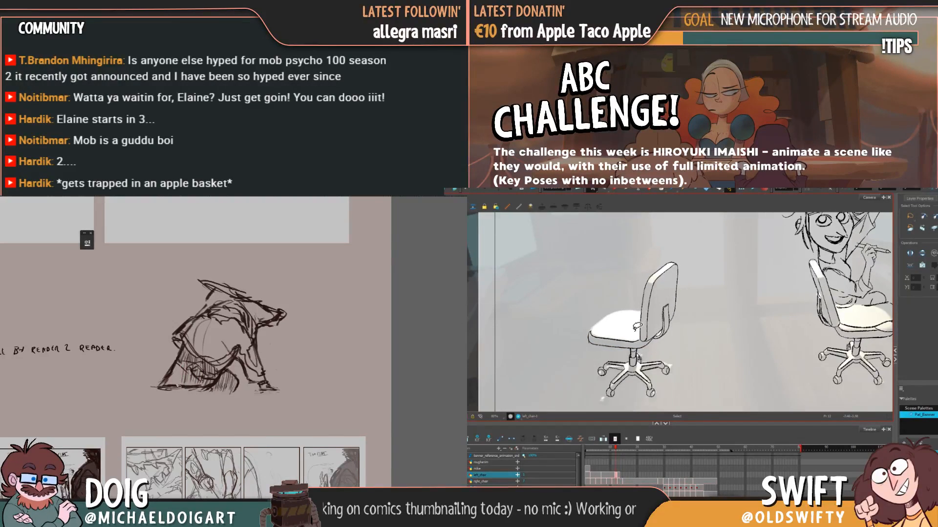
key(period)
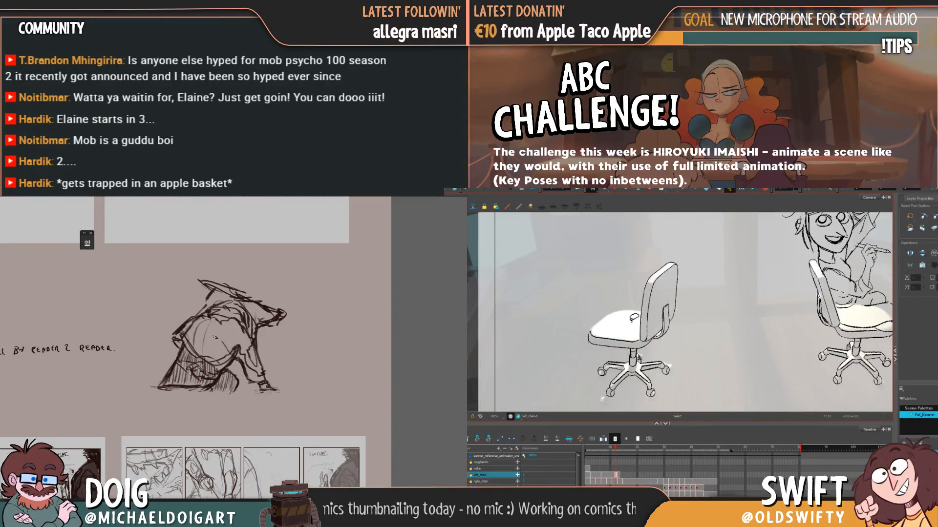
Adjust the short seat line beside the base of the left chair's backrest, checking it against the adjacent frame
drag(219, 341, 223, 340)
drag(591, 326, 629, 343)
key(Escape)
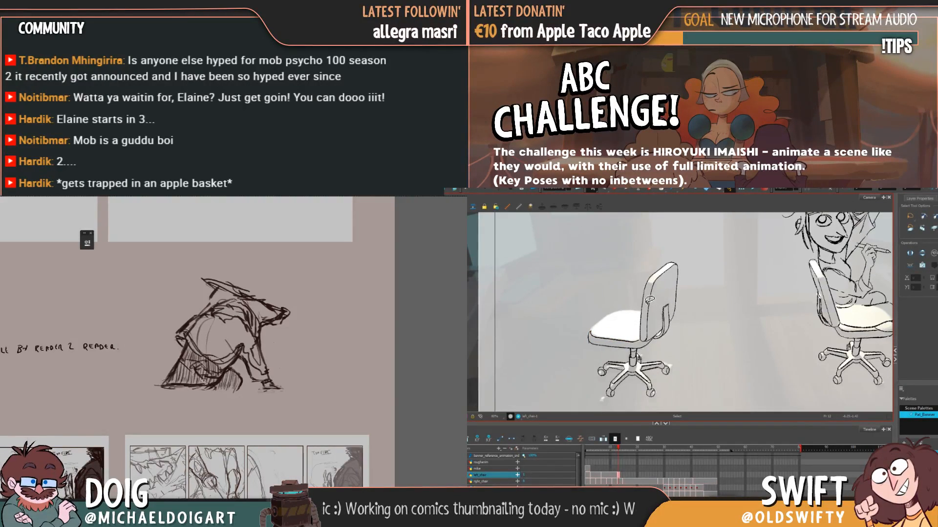
key(comma)
key(period)
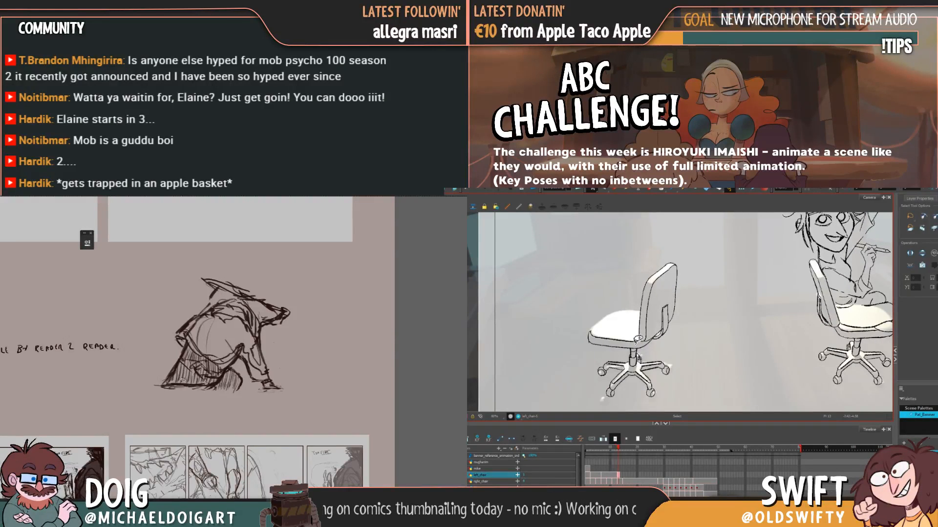
click(635, 341)
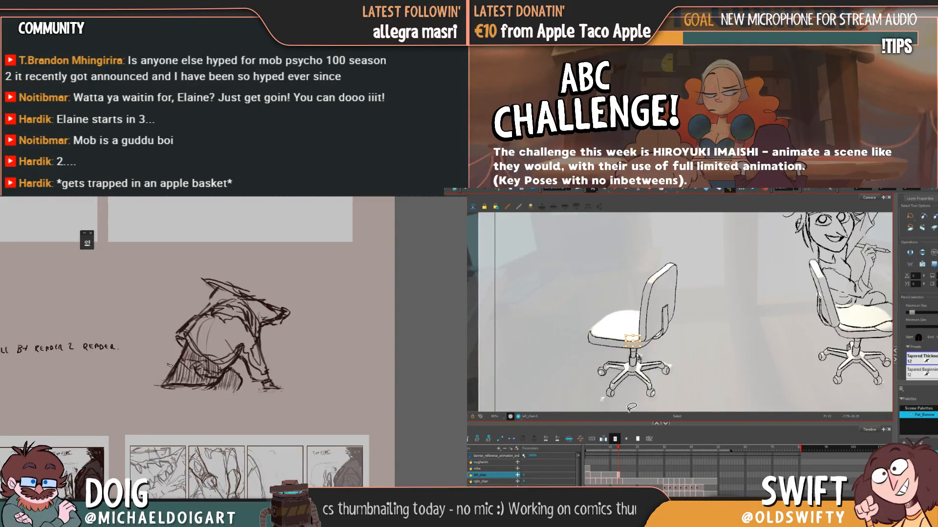
key(comma)
drag(222, 330, 219, 369)
key(period)
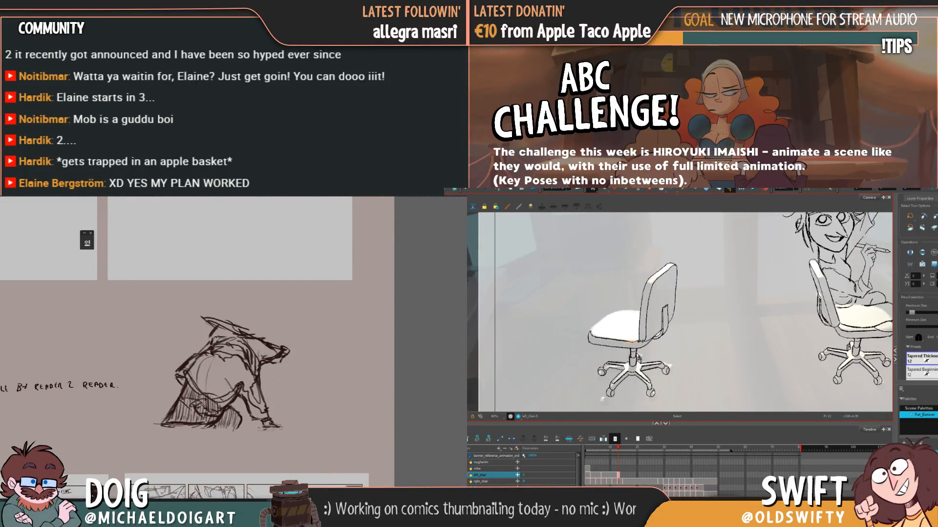
key(comma)
key(period)
Step through the previous and following frames to examine the left chair's cleaned-up line drawing in sequence
drag(212, 349, 189, 331)
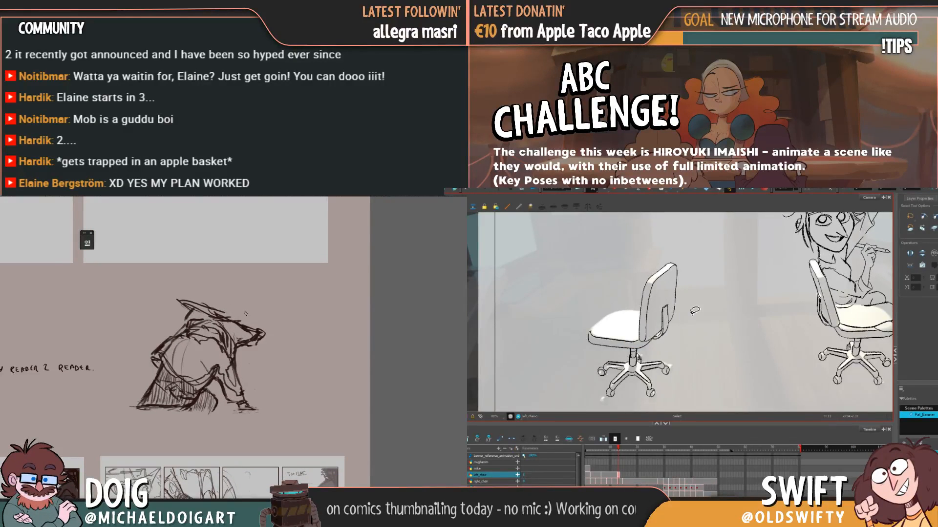
key(comma)
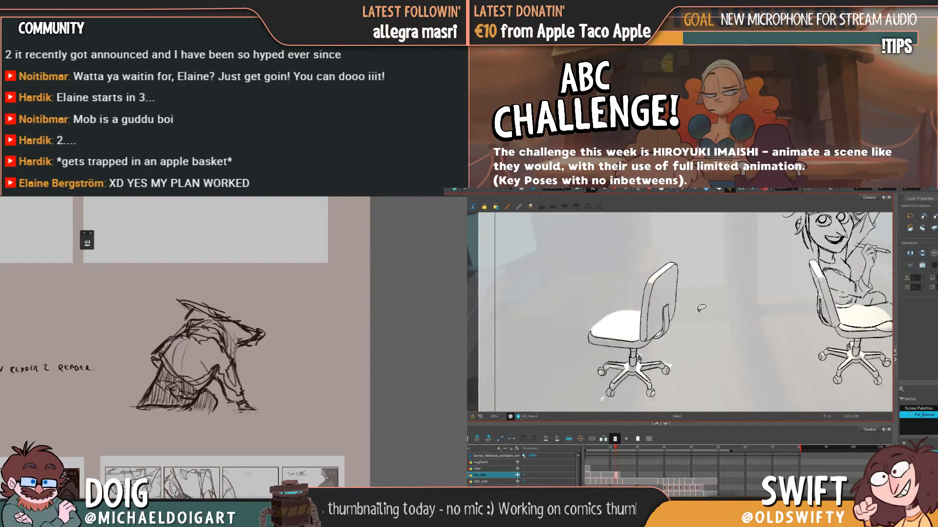
key(period)
drag(241, 370, 248, 336)
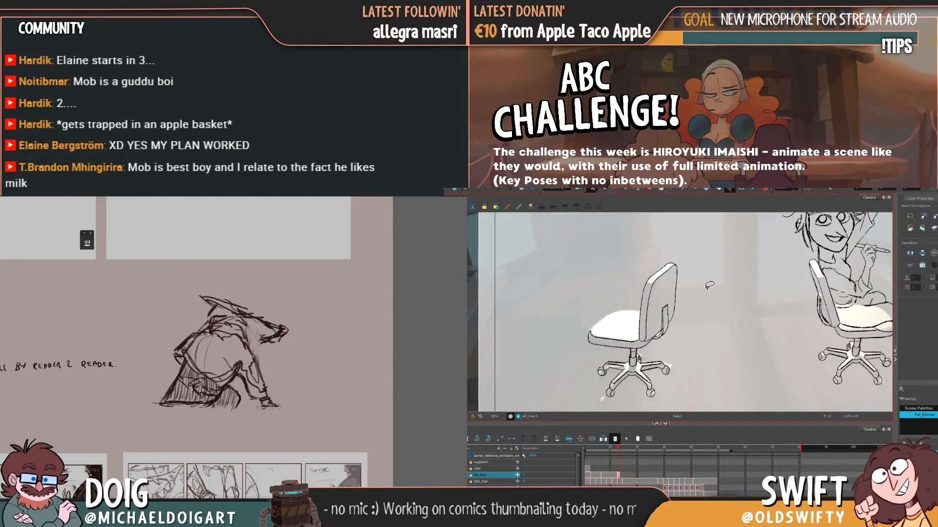
key(period)
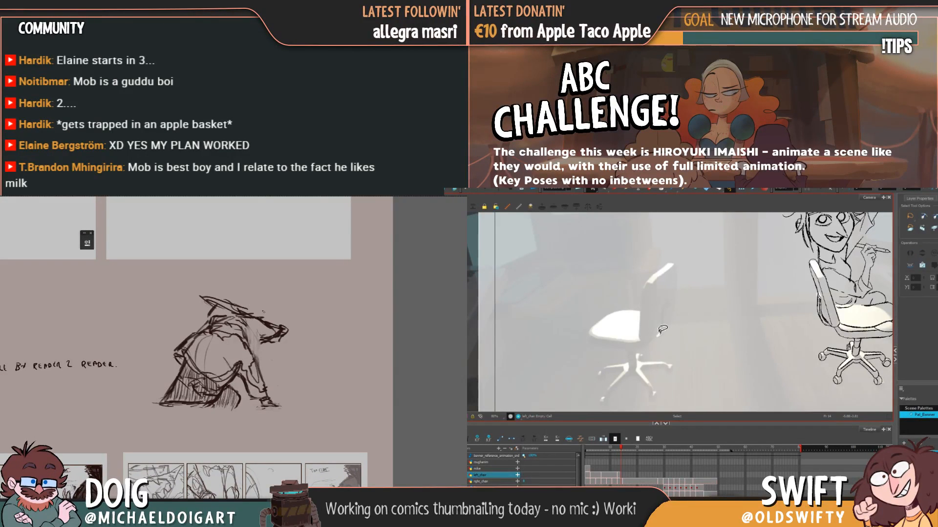
key(comma)
key(period)
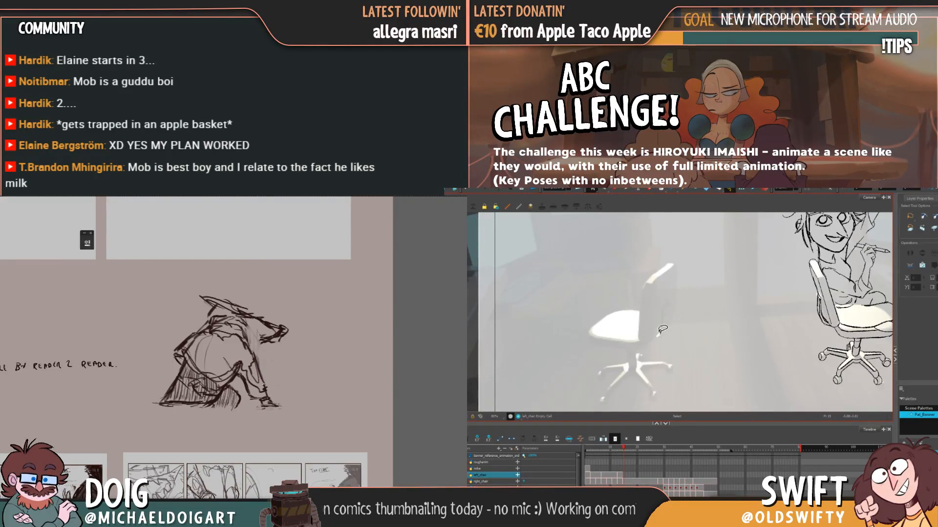
key(comma)
key(period)
key(comma)
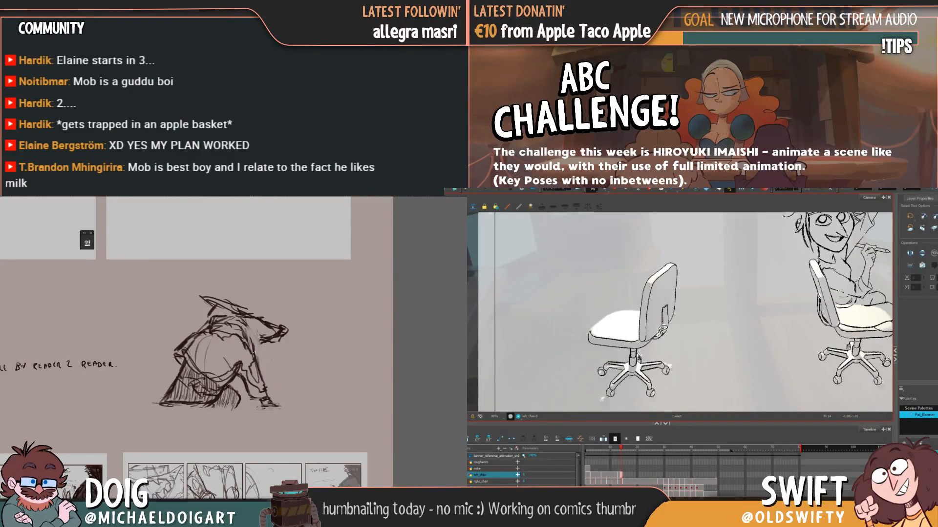
click(617, 450)
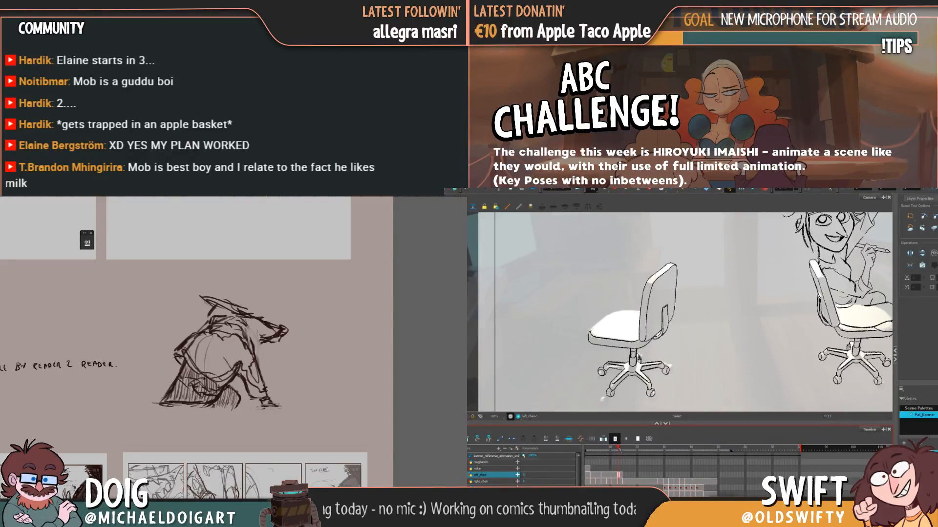
drag(258, 346, 262, 368)
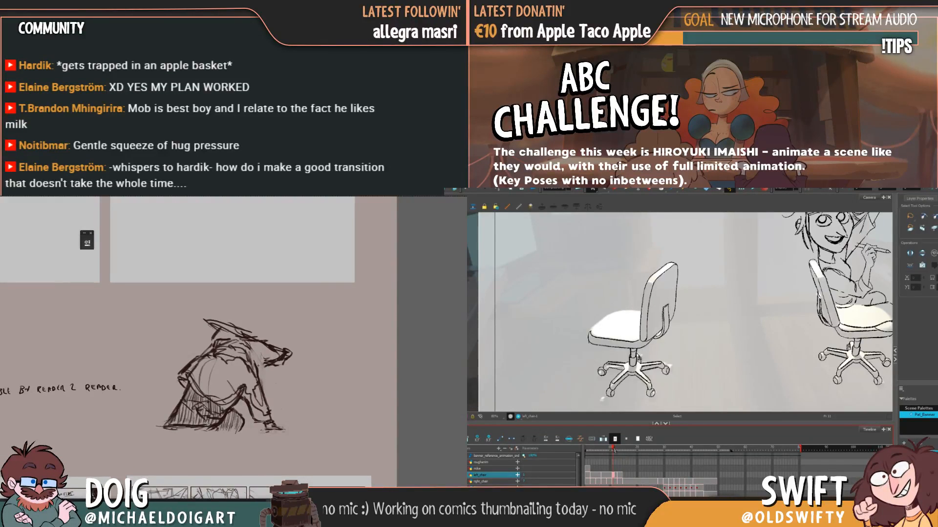
key(period)
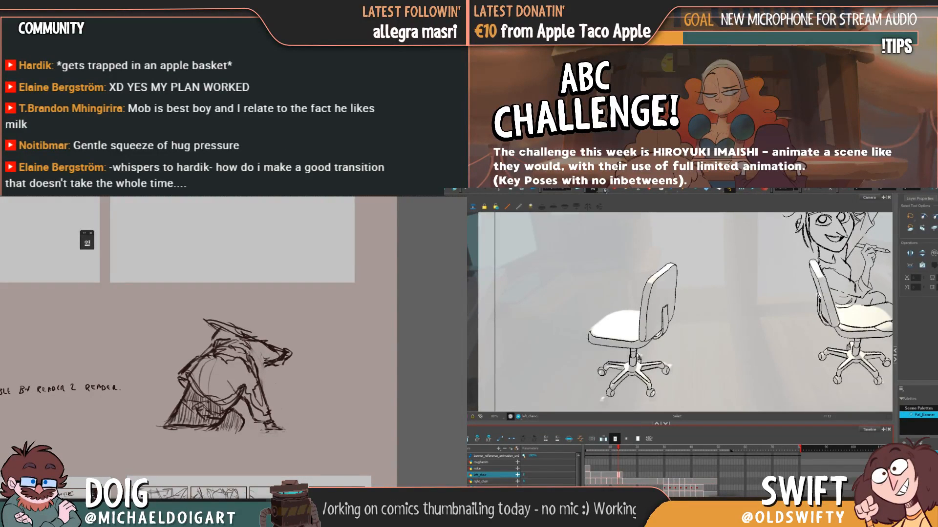
Reshape the line along the top edge of the left chair's backrest with the Contour Editor
key(alt+q)
click(668, 269)
drag(249, 377, 236, 373)
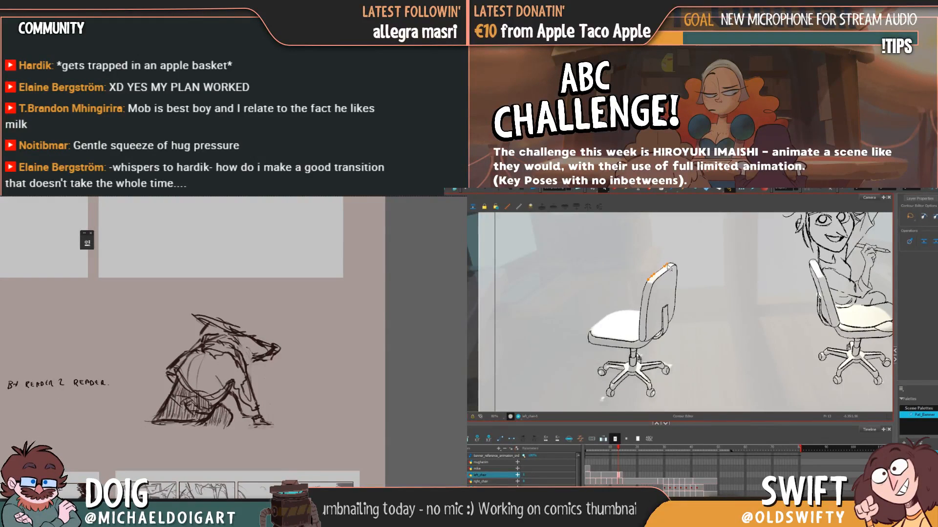
click(673, 255)
click(663, 271)
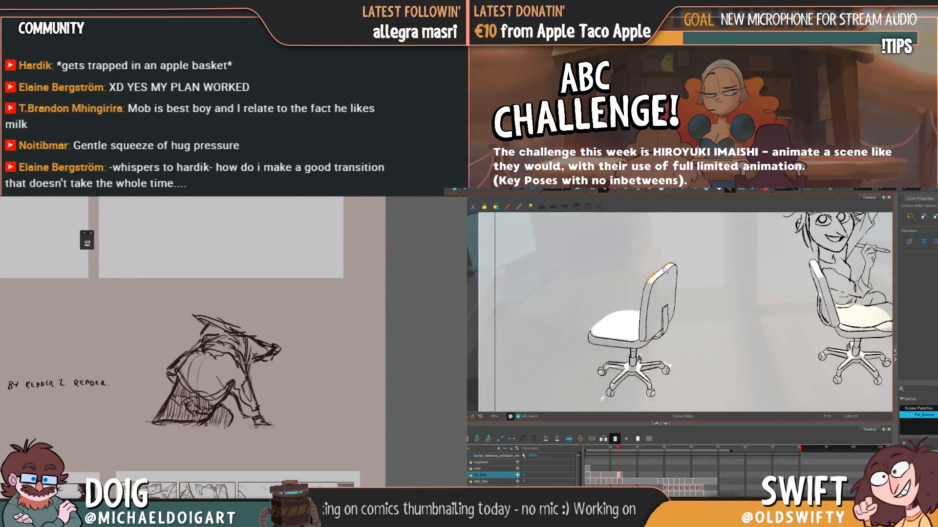
scroll(240, 358, up, 2)
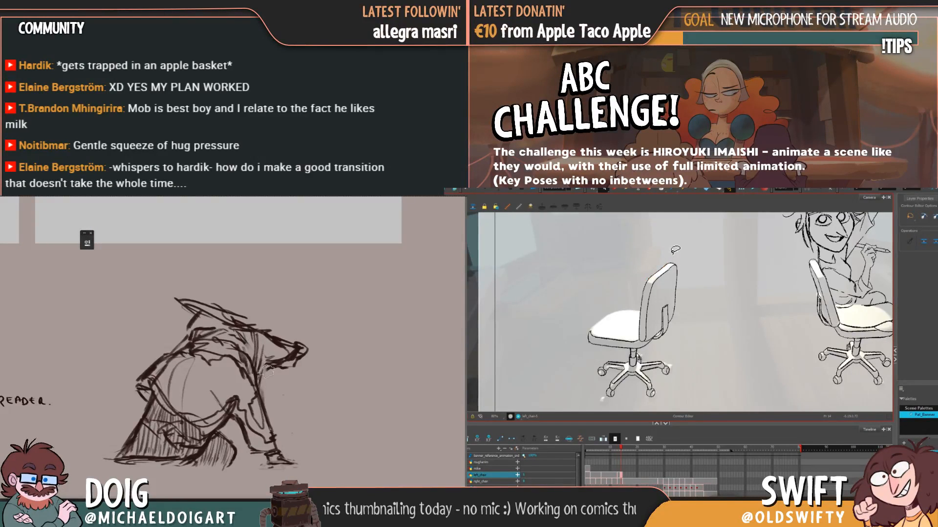
Flip between the following and previous frames to check the reshaped top edge of the left chair's backrest
key(period)
key(period)
key(period)
drag(240, 373, 241, 388)
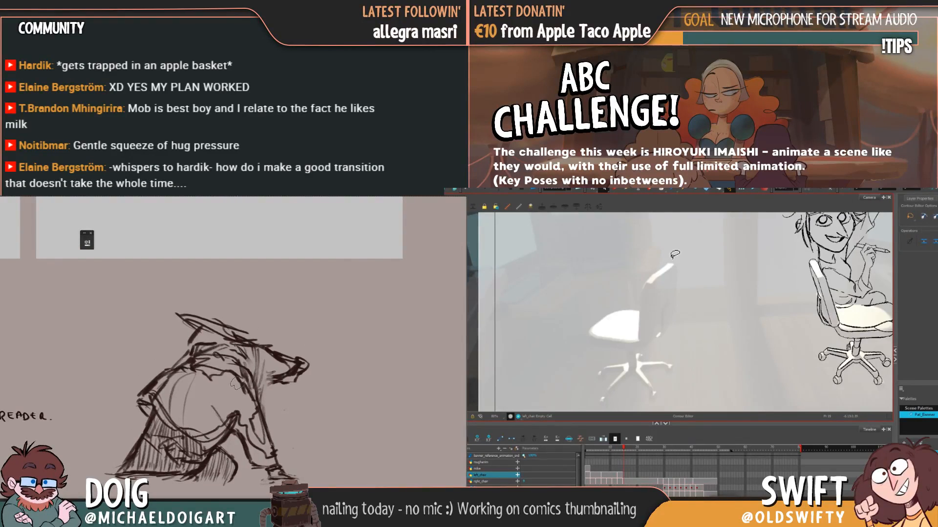
key(comma)
key(comma)
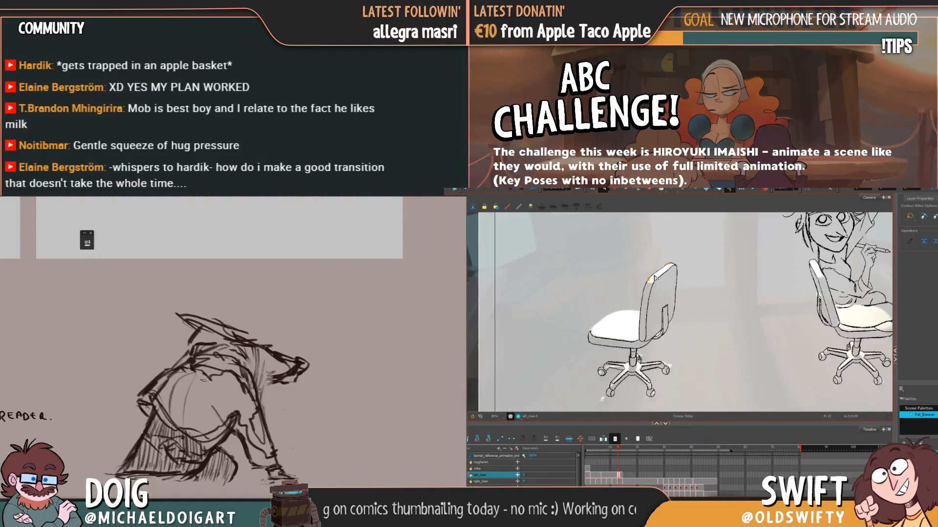
Rework the crouching figure's planted forearm and hand, and erase the form jutting forward from its shoulder
drag(268, 337, 259, 372)
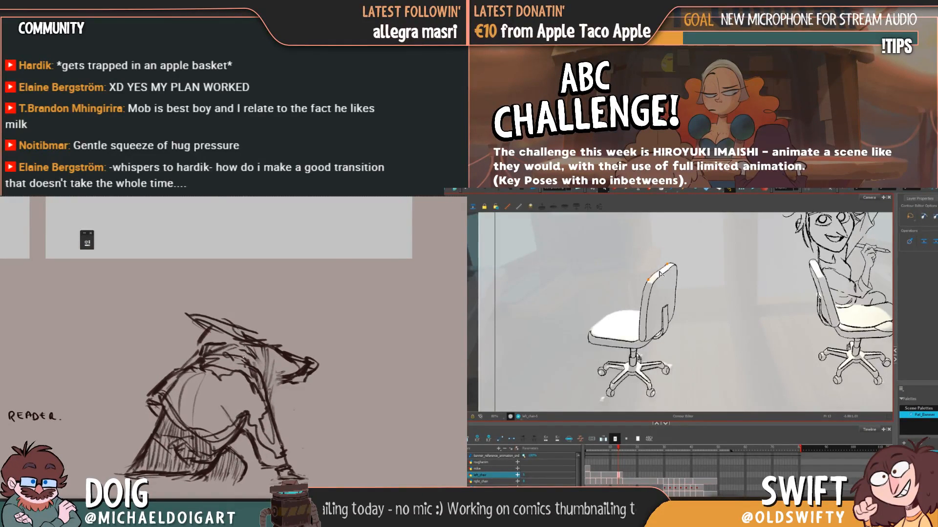
drag(251, 382, 243, 436)
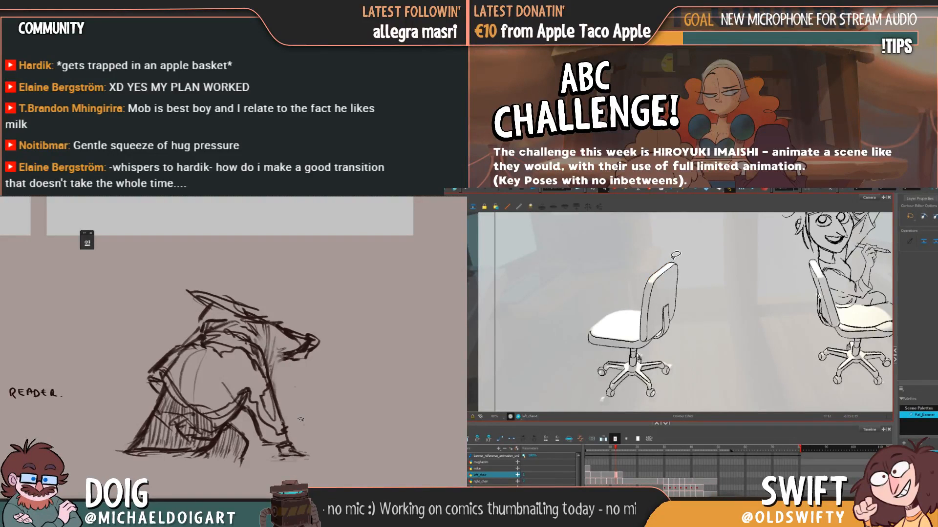
mouse_move(278, 409)
mouse_down()
mouse_move(276, 382)
mouse_move(264, 374)
mouse_up()
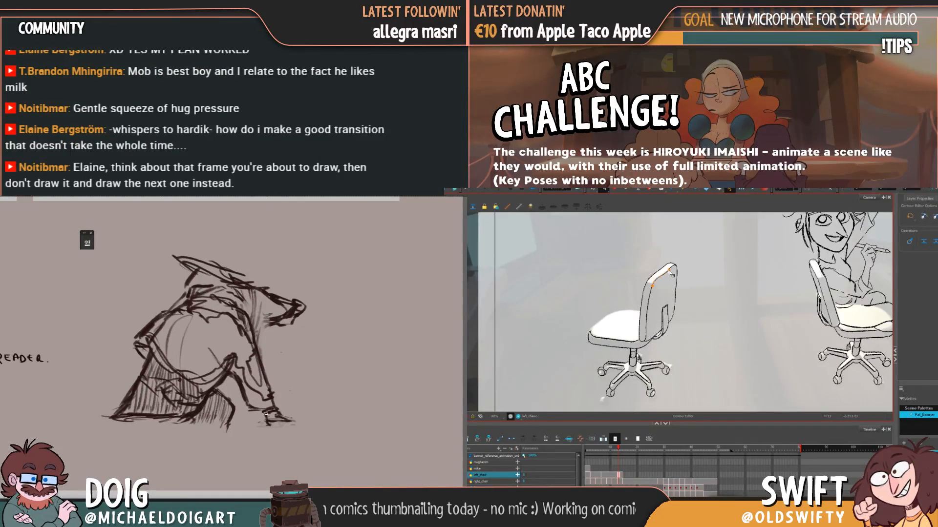
drag(289, 420, 283, 432)
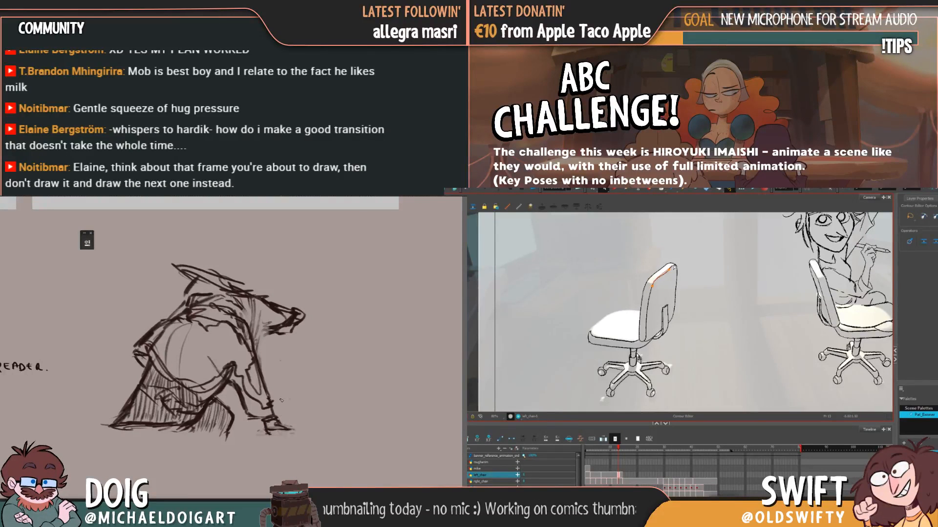
mouse_move(288, 362)
mouse_down()
mouse_move(287, 416)
mouse_move(265, 426)
mouse_up()
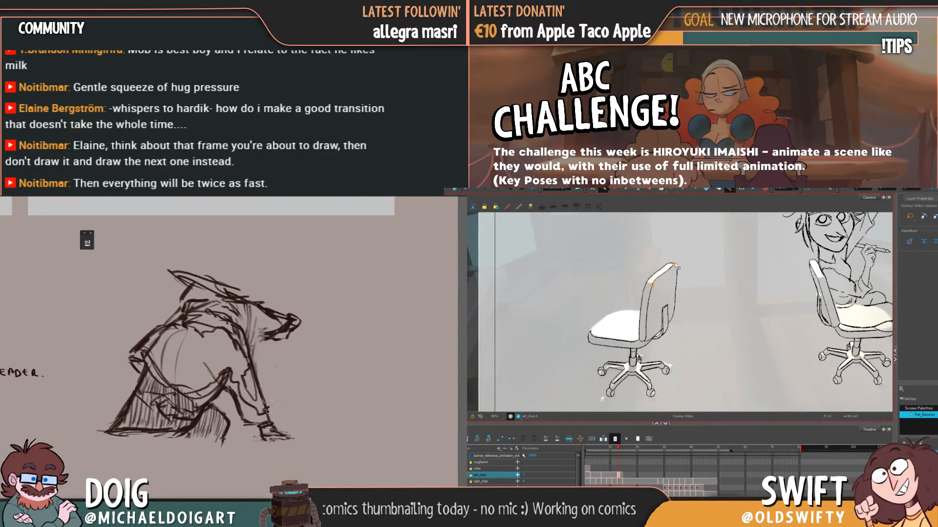
key(Escape)
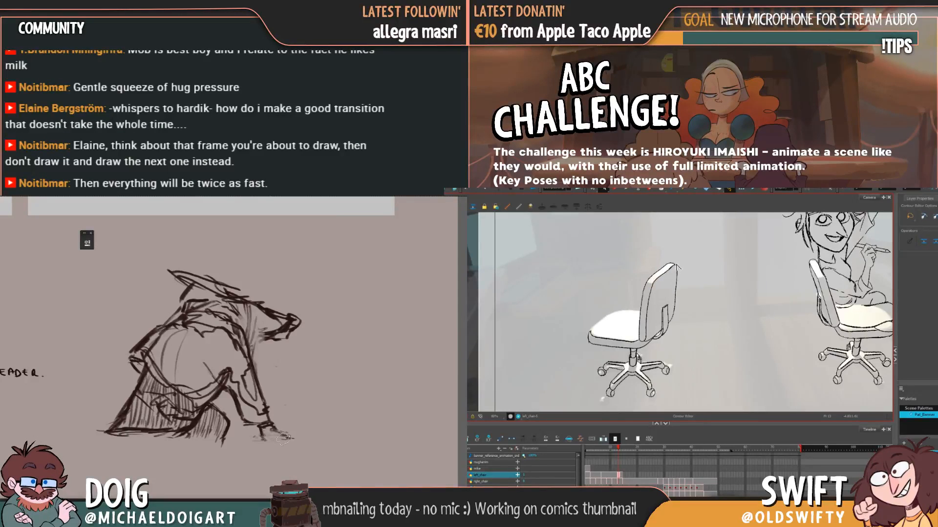
drag(285, 405, 279, 388)
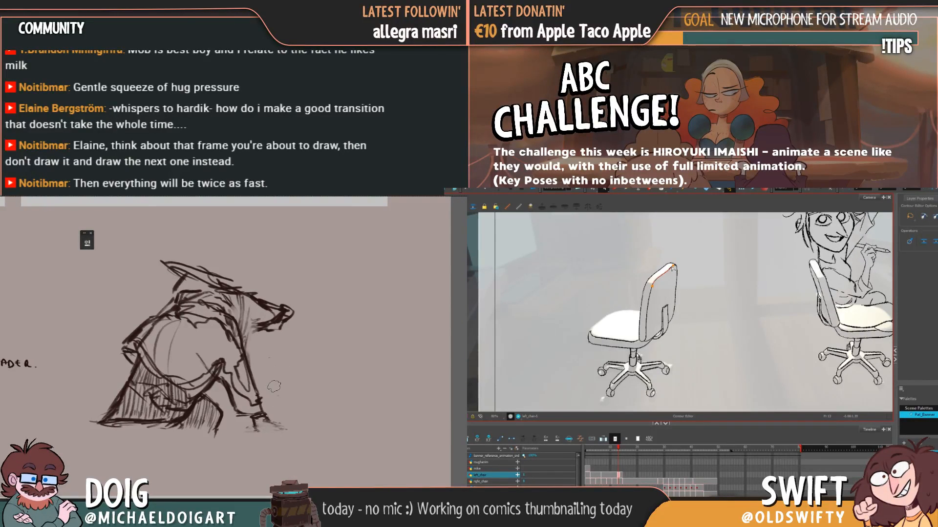
scroll(274, 386, down, 1)
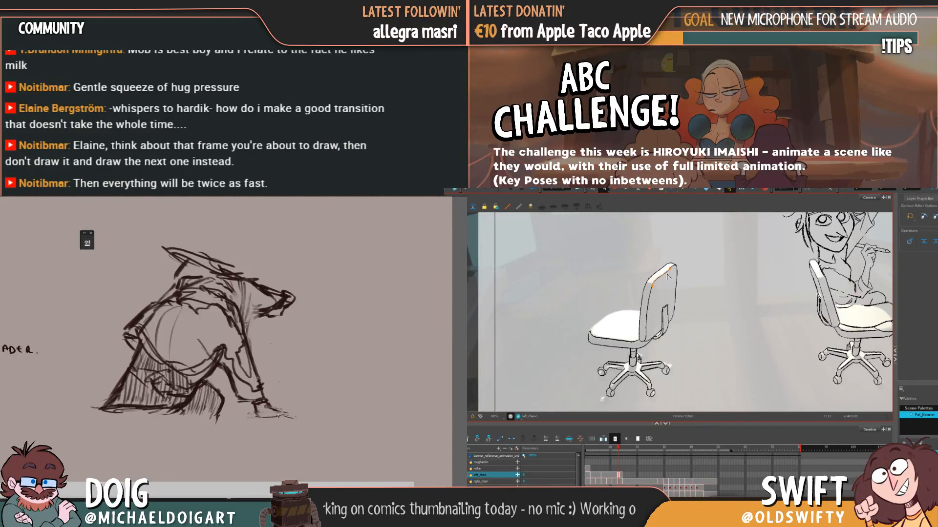
drag(245, 317, 245, 389)
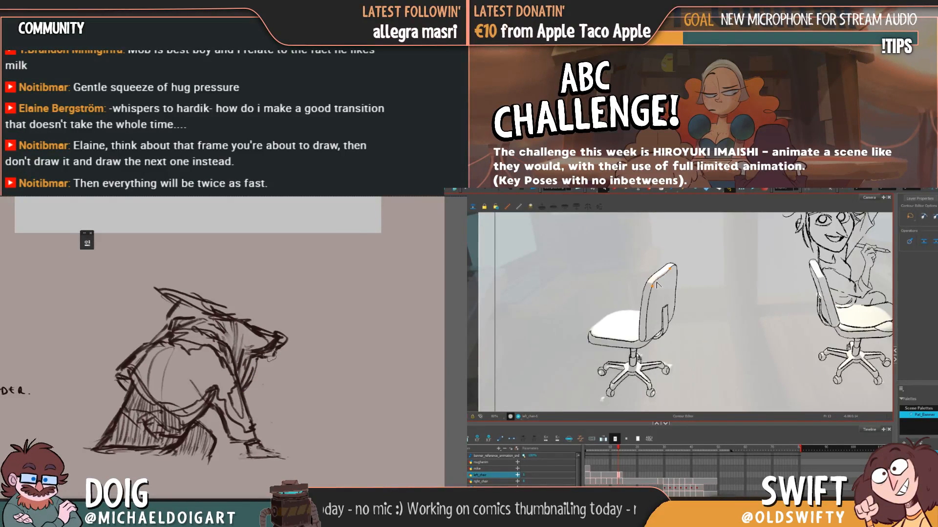
mouse_move(270, 350)
mouse_down()
mouse_move(281, 337)
mouse_move(247, 323)
mouse_move(234, 351)
mouse_up()
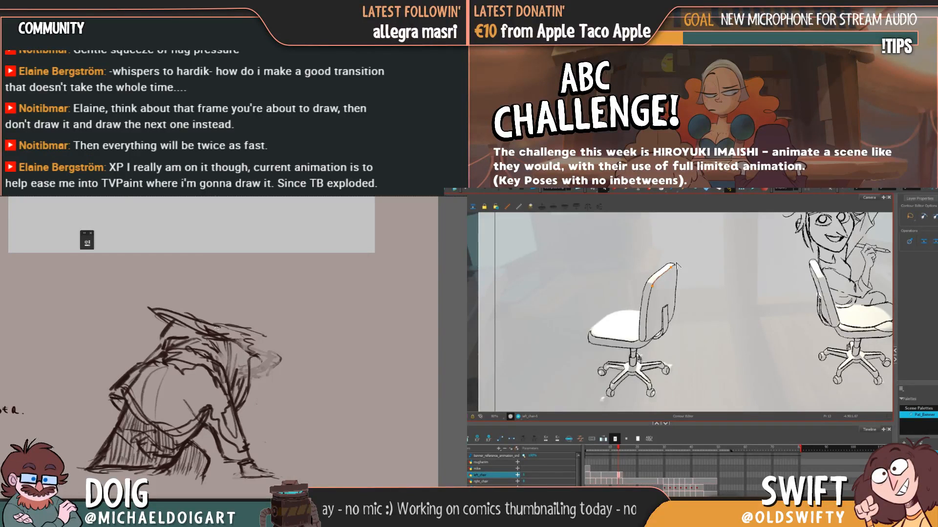
Refine the curve along the top edge of the left chair's backrest with the Contour Editor
click(677, 309)
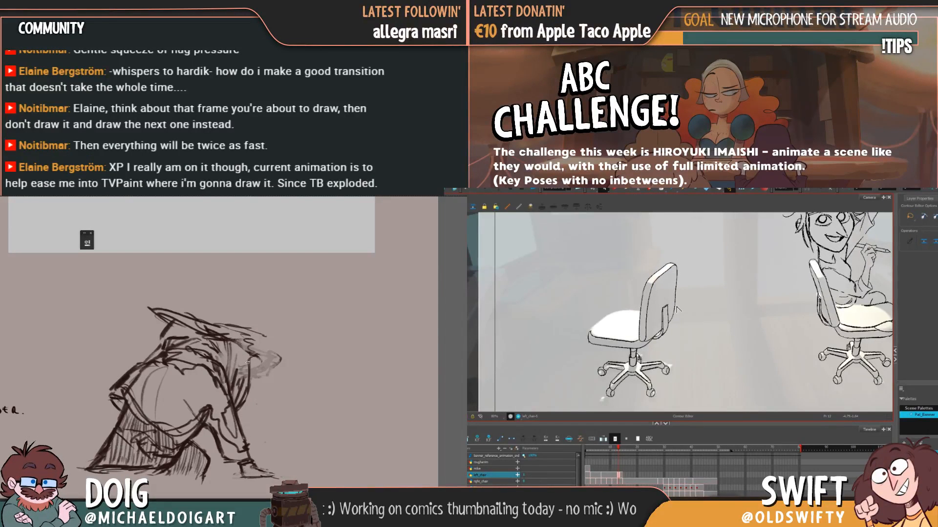
click(678, 267)
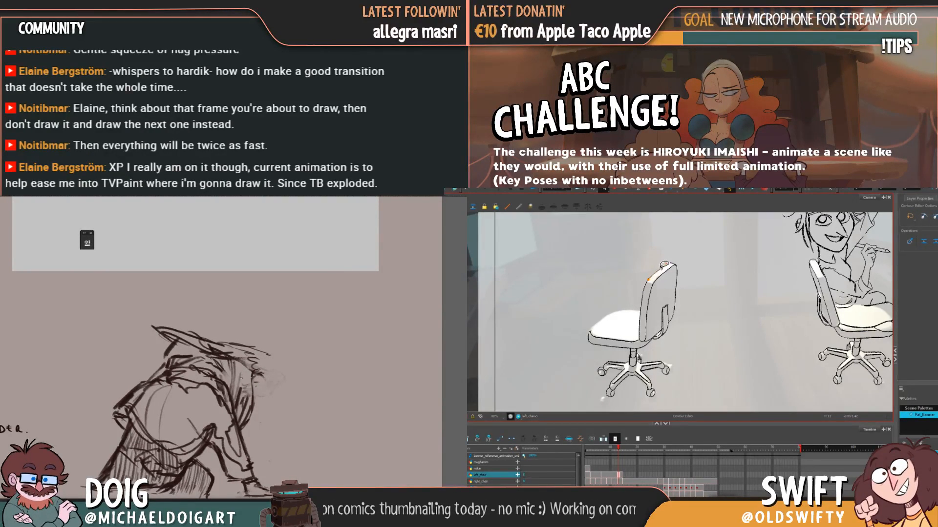
click(668, 256)
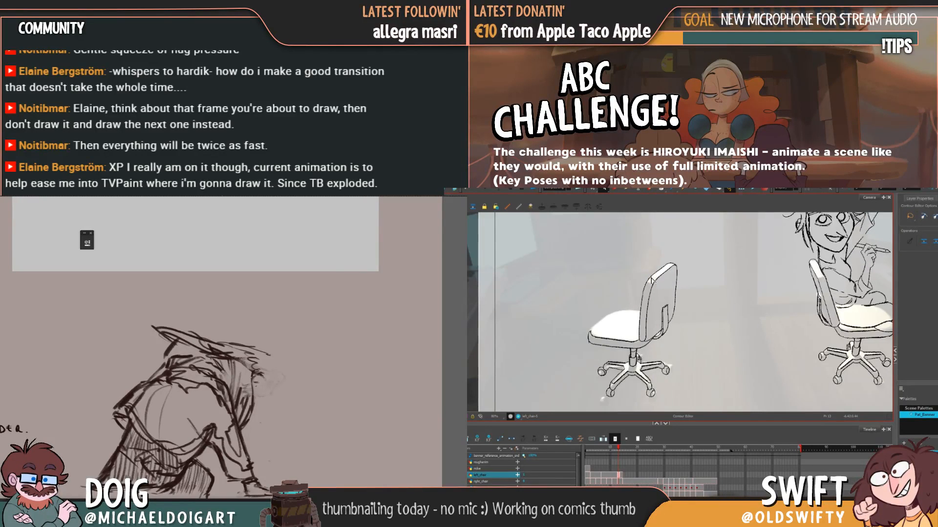
click(658, 275)
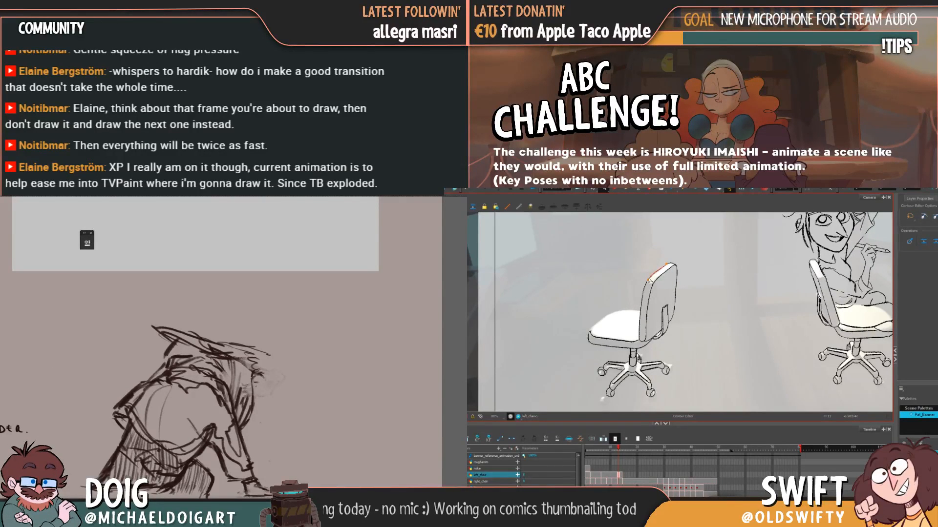
Compare the left chair's backrest across the neighbouring frames, paying attention to its top corner
key(comma)
key(comma)
key(period)
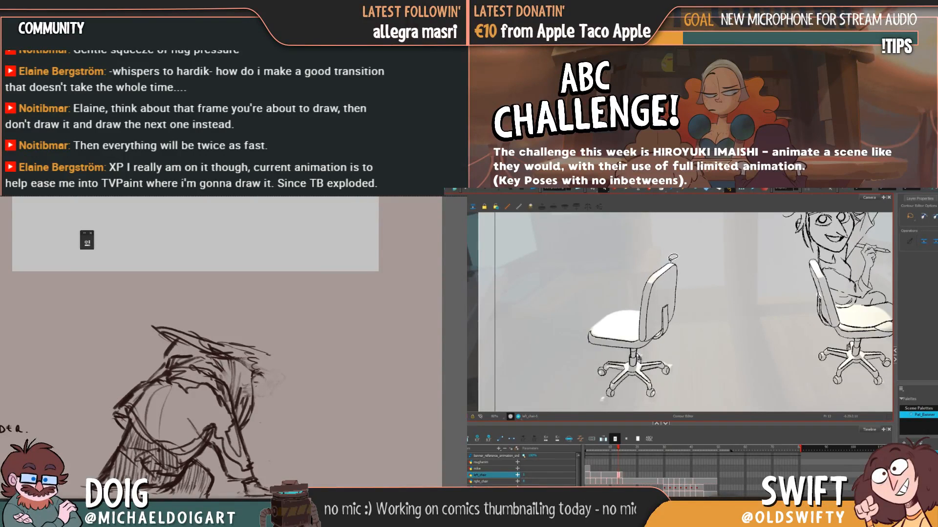
click(660, 274)
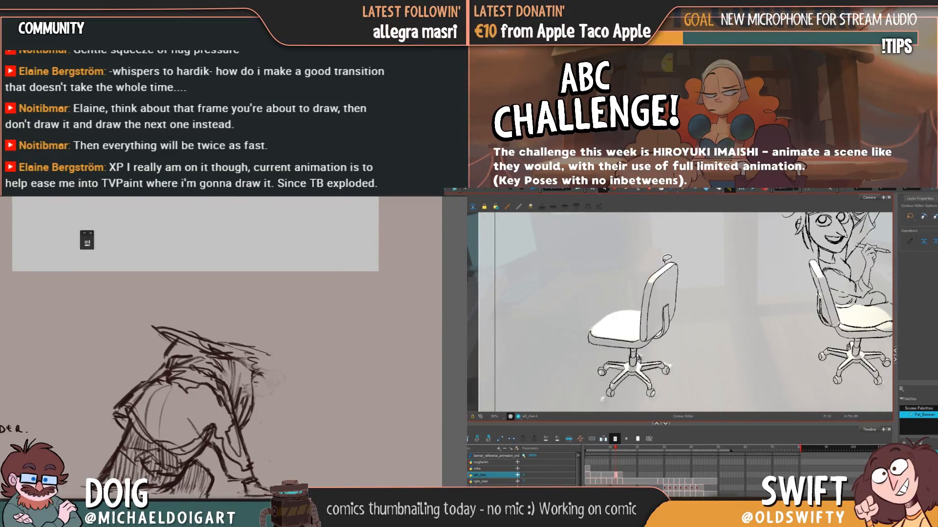
click(705, 305)
key(comma)
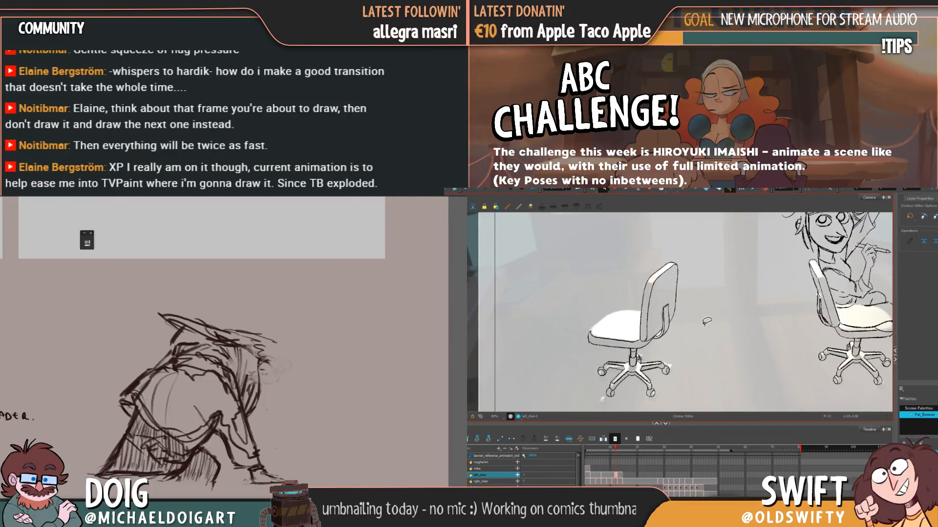
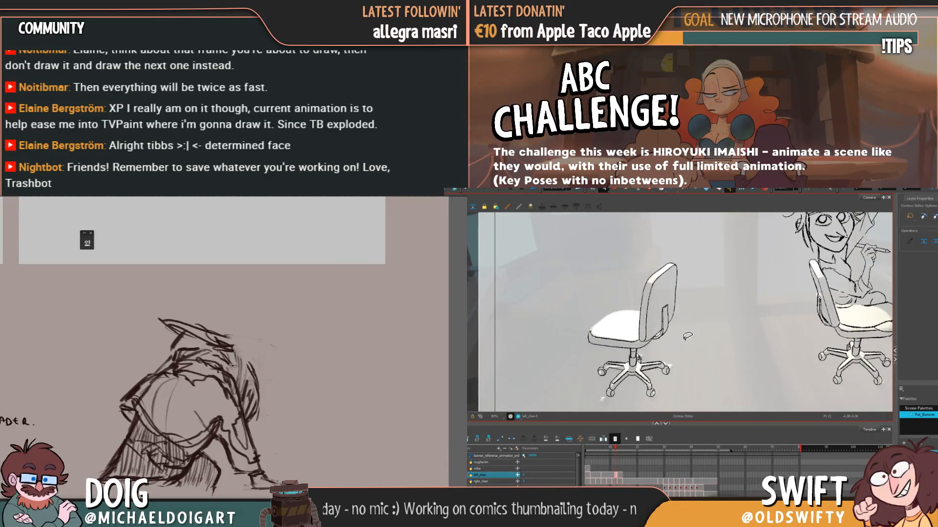
Adjust the short line joining the left chair's seat to the bracket below the backrest with the Contour Editor
key(.)
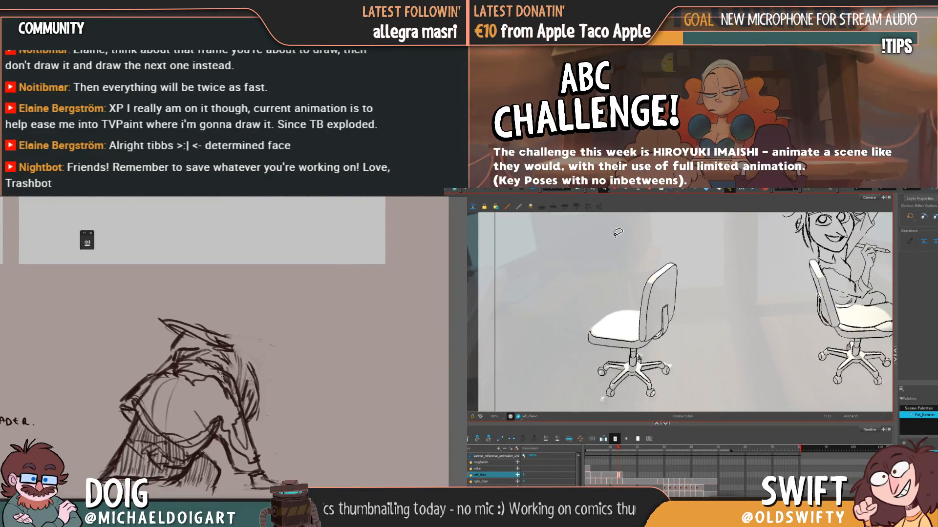
drag(660, 330, 667, 337)
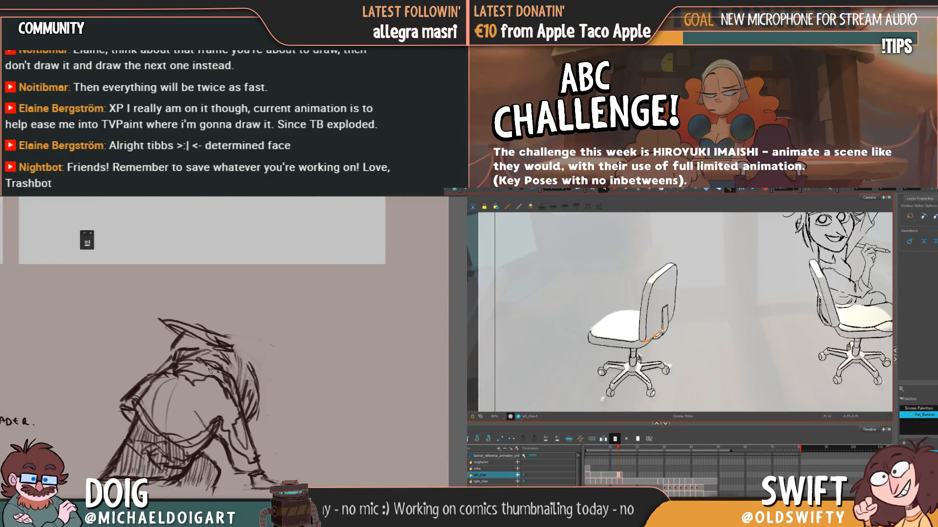
click(705, 317)
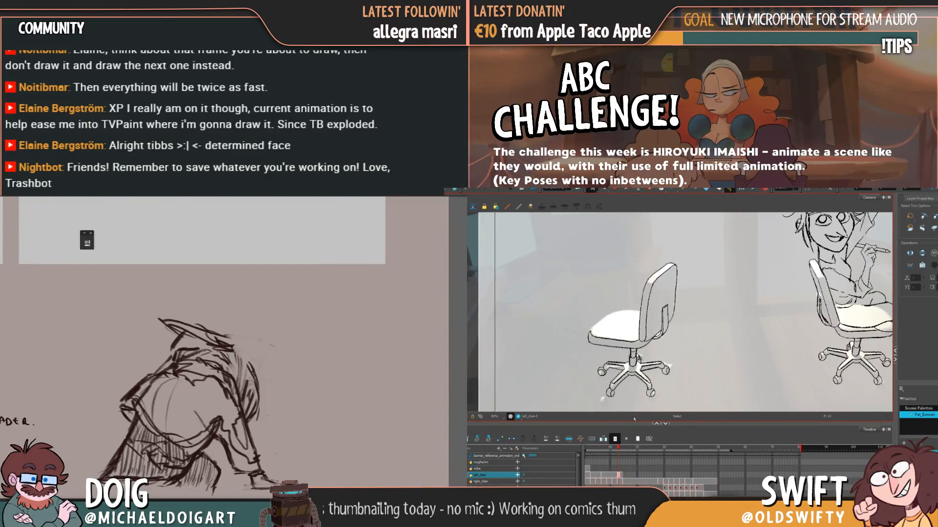
Paste the left chair's drawing into the next empty frame and flip back to compare it with the source frame
key(period)
key(alt+s)
key(period)
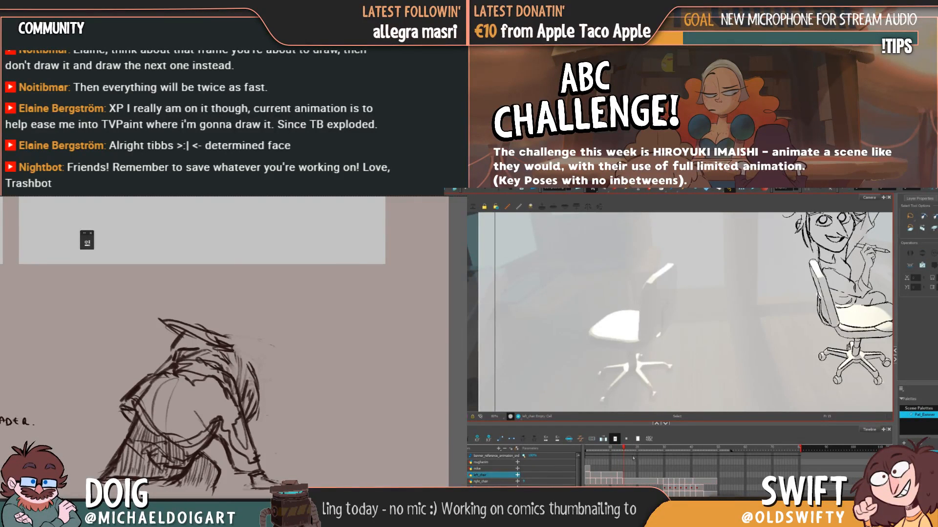
key(comma)
key(period)
key(ctrl+v)
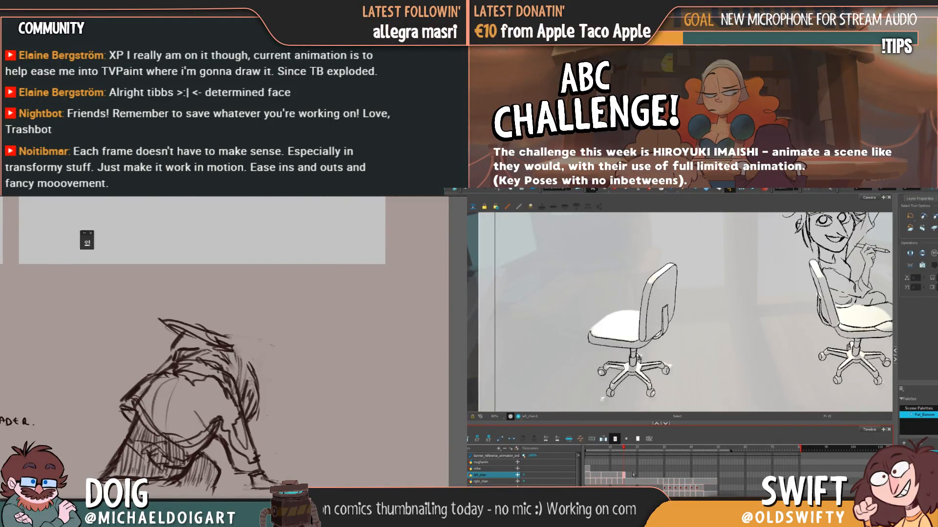
key(comma)
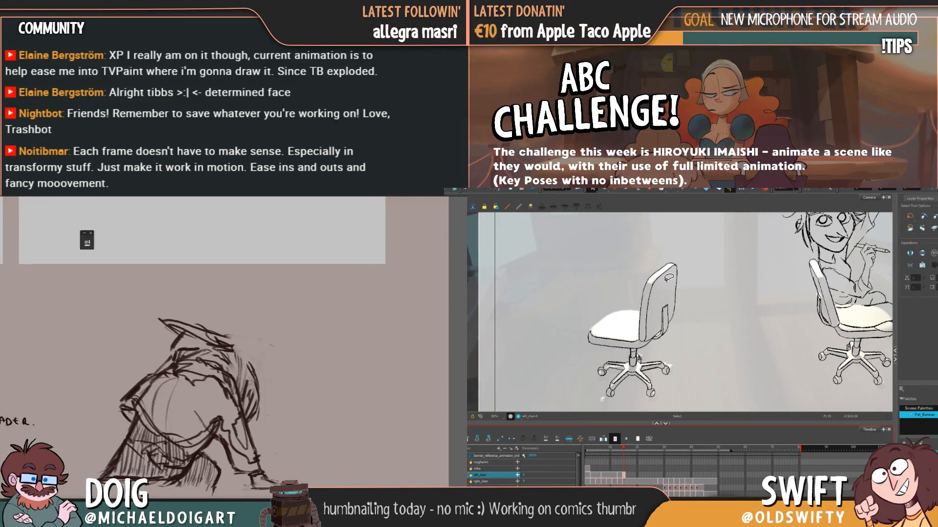
key(period)
Stretch the left chair's backrest outline slightly toward the seat in the new frame, checking it against the previous frame
click(653, 318)
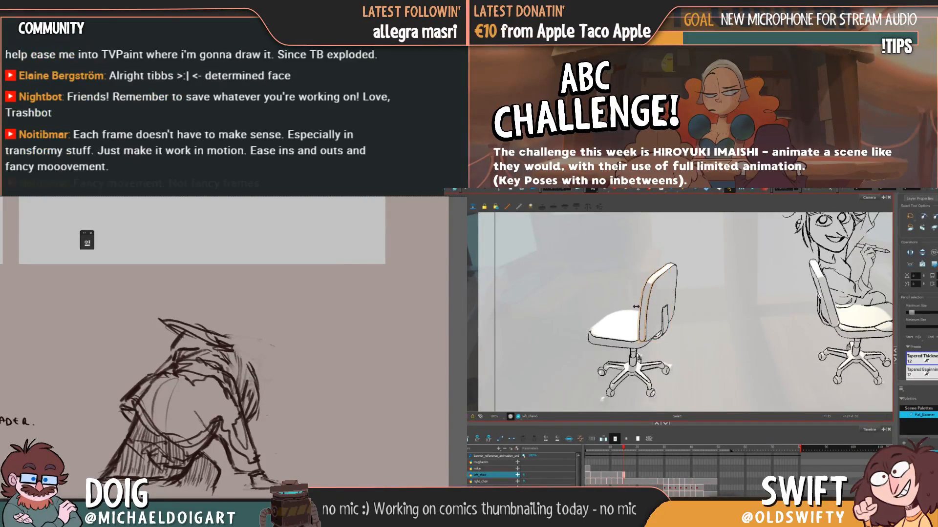
key(comma)
key(period)
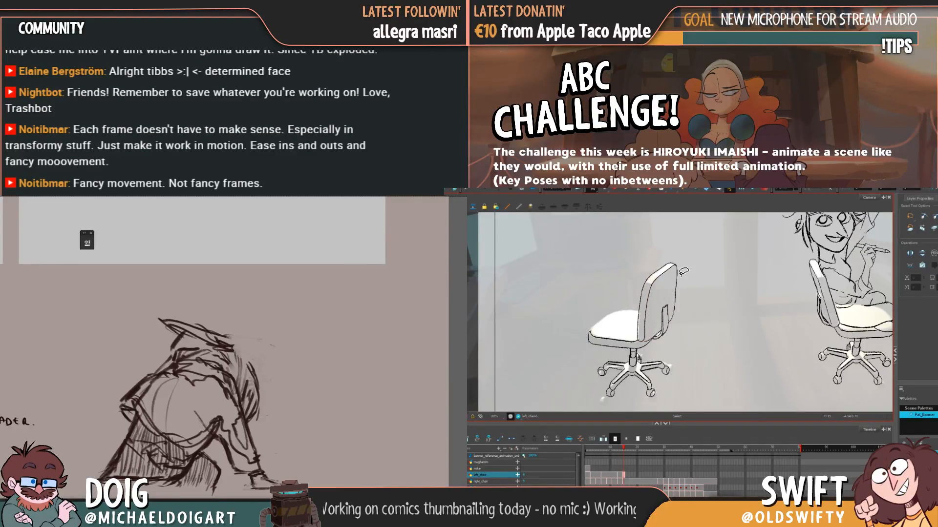
mouse_move(657, 280)
mouse_down()
mouse_move(633, 306)
mouse_move(653, 317)
mouse_move(641, 310)
mouse_move(645, 345)
mouse_up()
key(period)
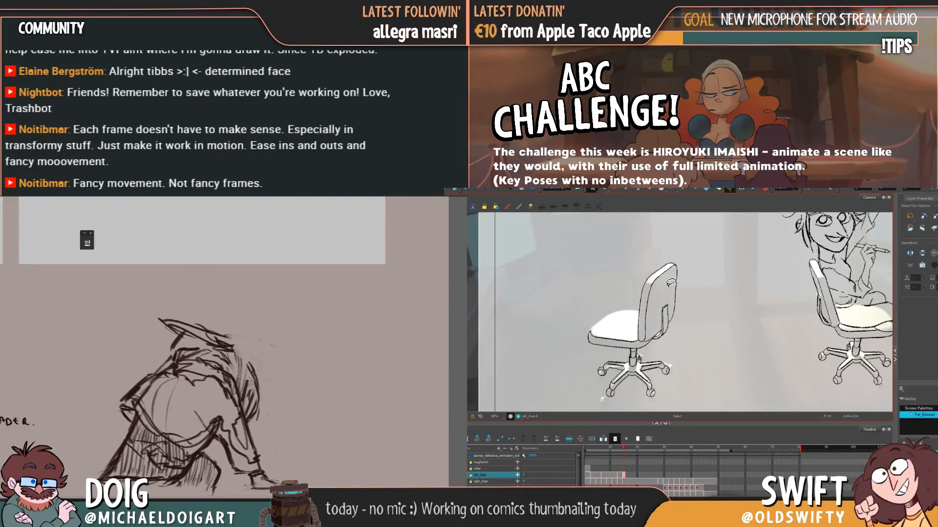
key(comma)
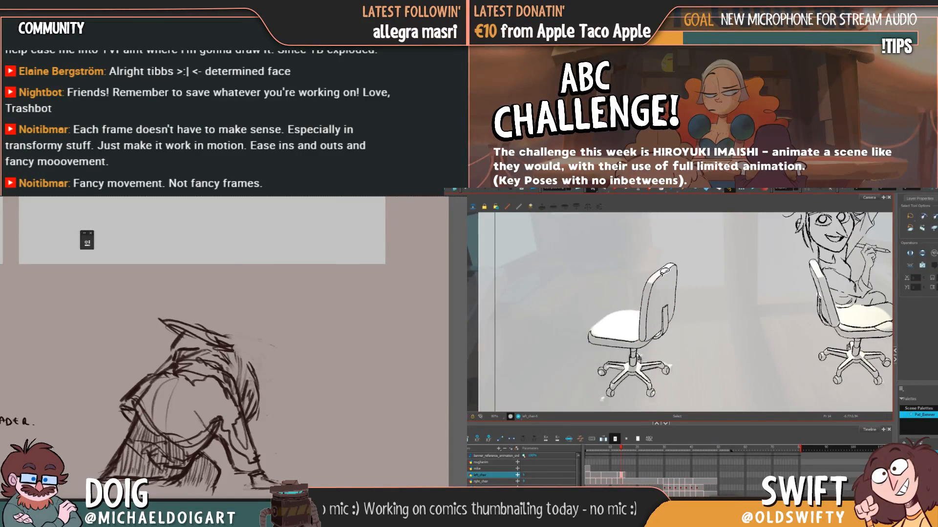
Select the lower front line of the left chair's backrest and stretch it upward, comparing it with the previous frame
key(period)
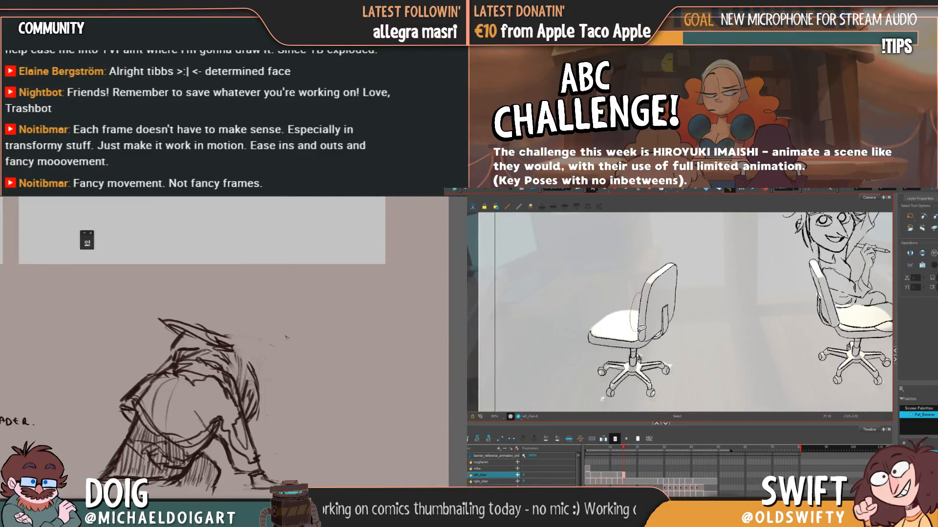
click(641, 330)
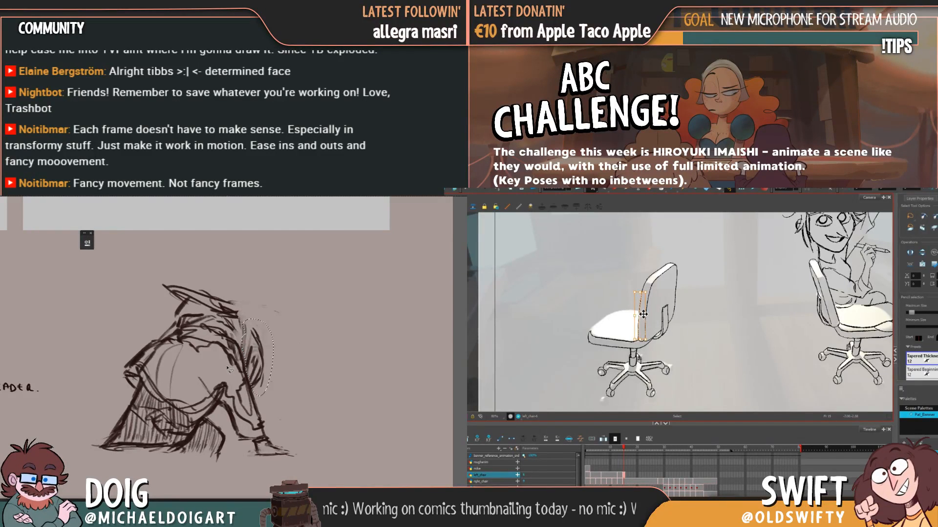
key(comma)
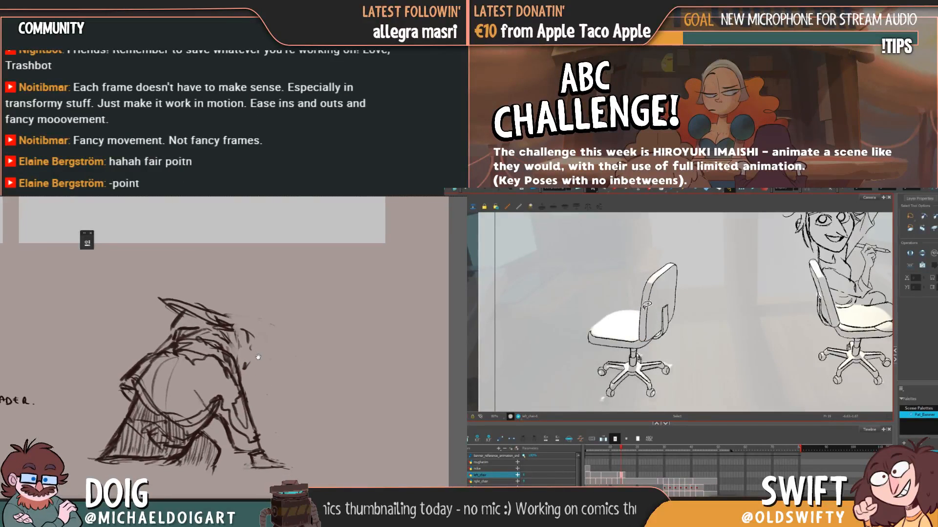
key(period)
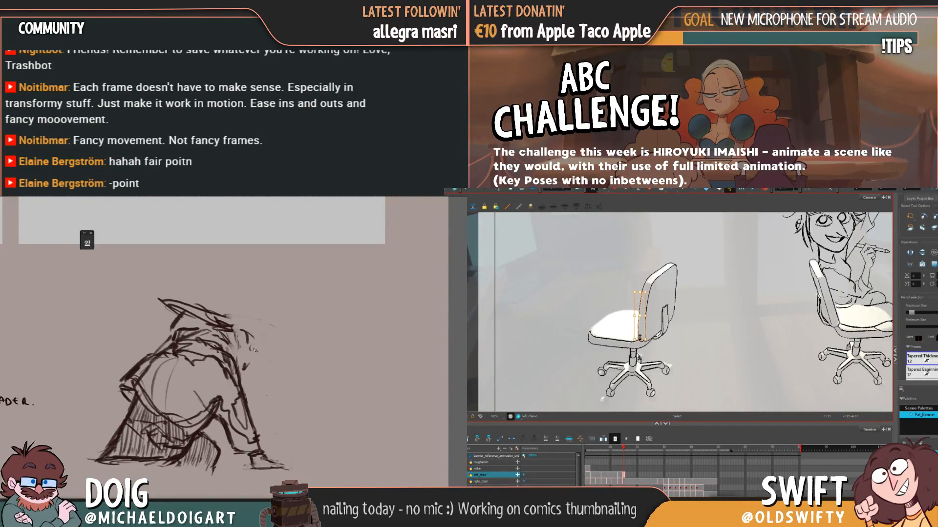
drag(644, 324, 641, 305)
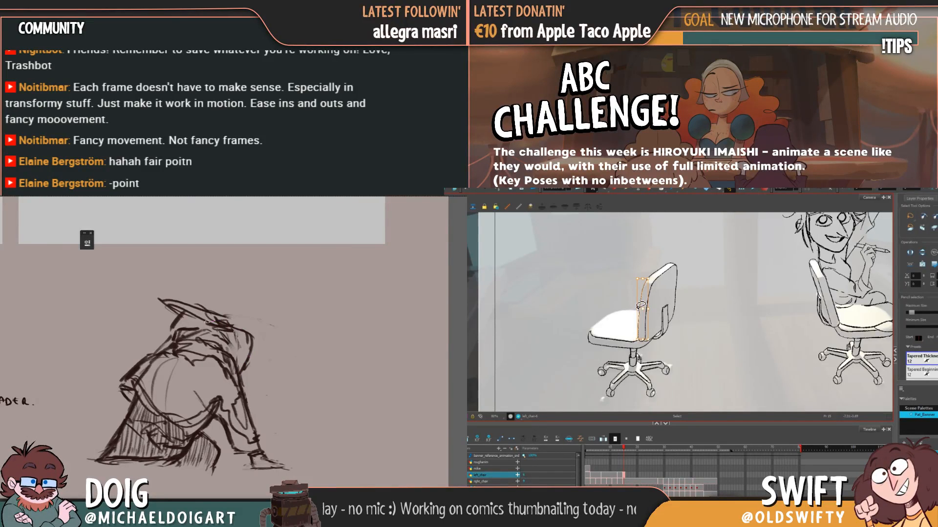
Extend the crouching figure's head into a pointed snout and adjust the short stroke at the upper front of the left chair's backrest
click(654, 256)
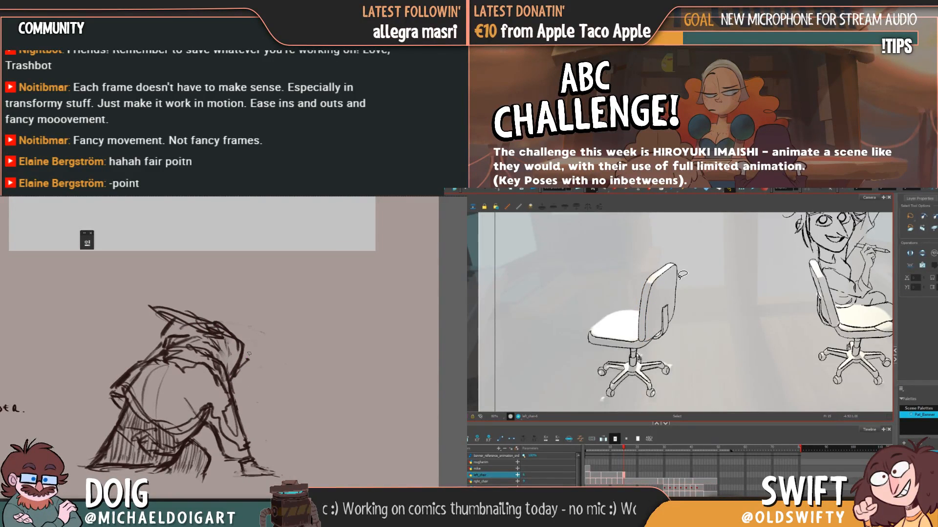
drag(223, 324, 270, 337)
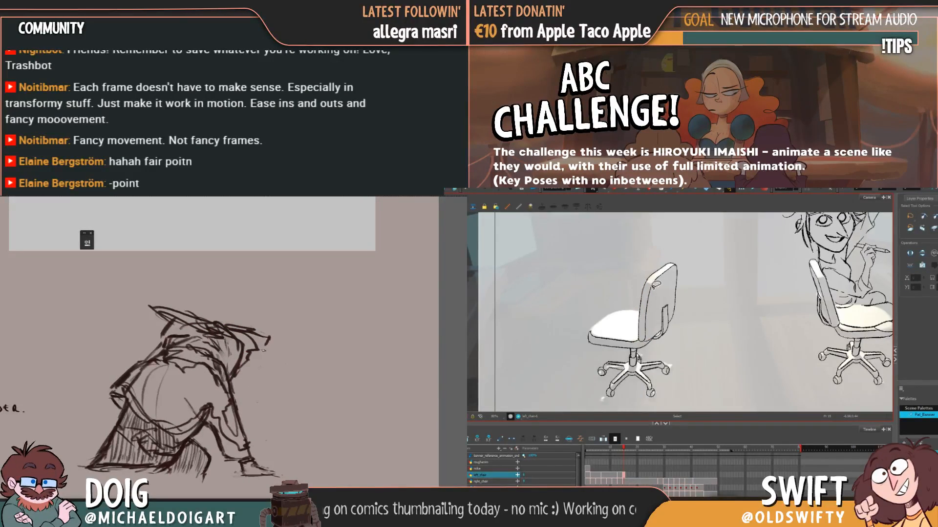
click(645, 286)
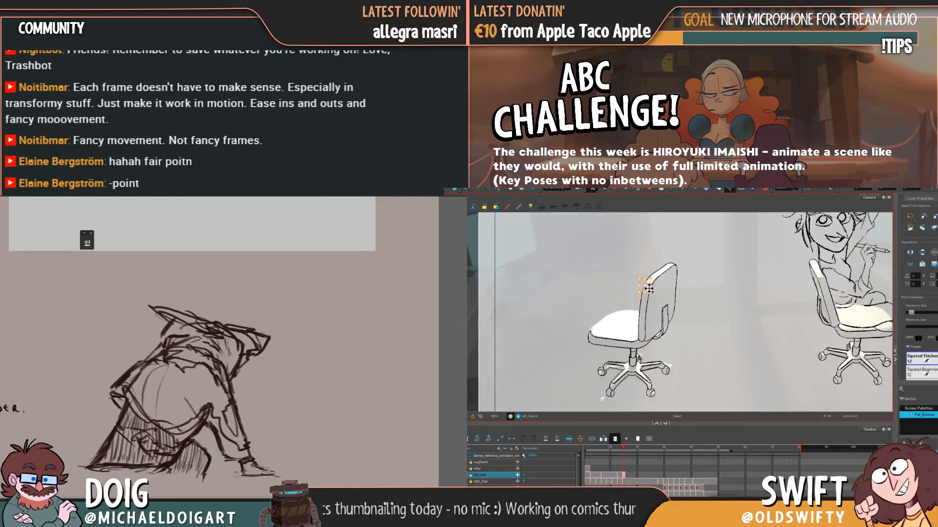
mouse_move(213, 323)
mouse_down()
mouse_move(157, 350)
mouse_move(210, 320)
mouse_move(252, 345)
mouse_up()
drag(660, 284, 668, 280)
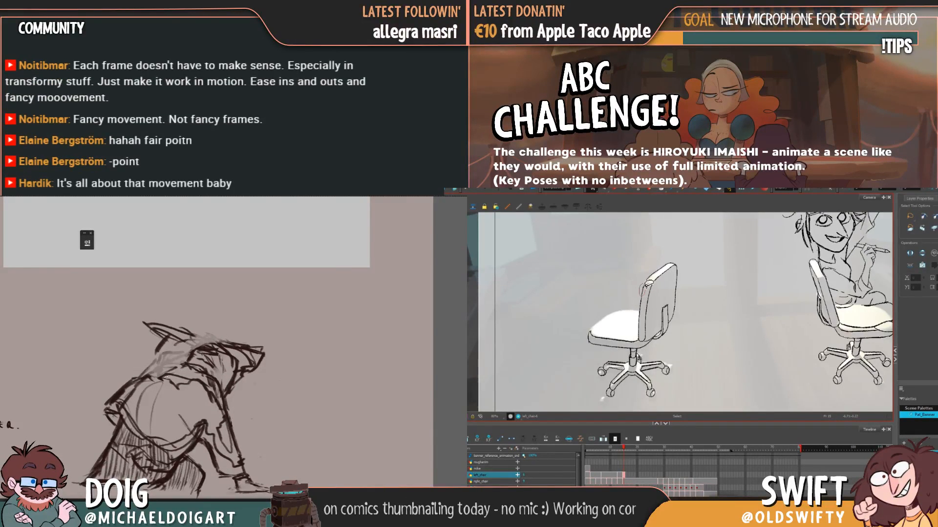
Refine the front edge and upper corner line of the left chair's backrest, comparing them with the previous frame
click(641, 315)
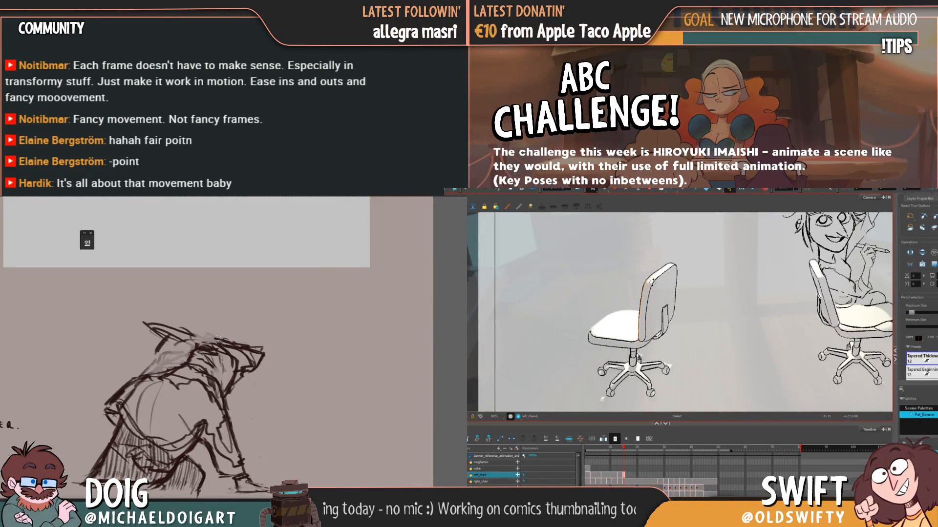
drag(667, 282, 676, 269)
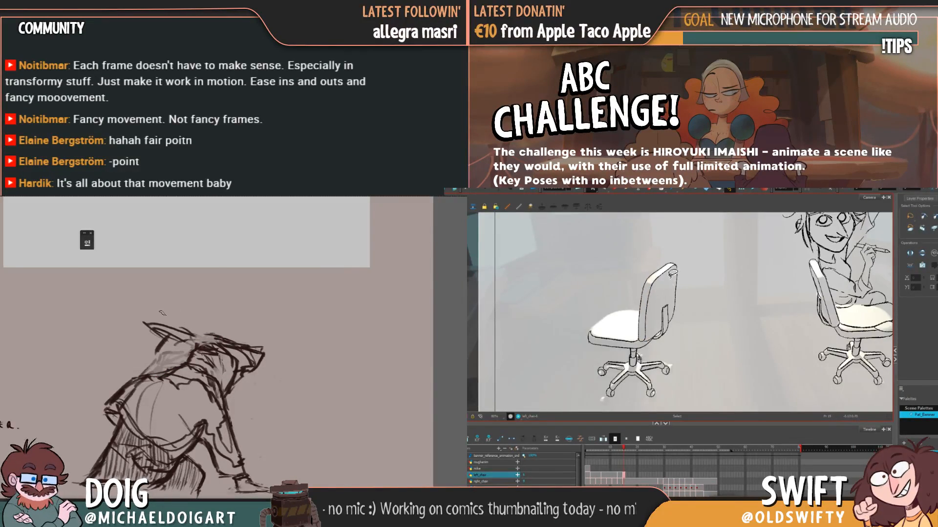
click(657, 273)
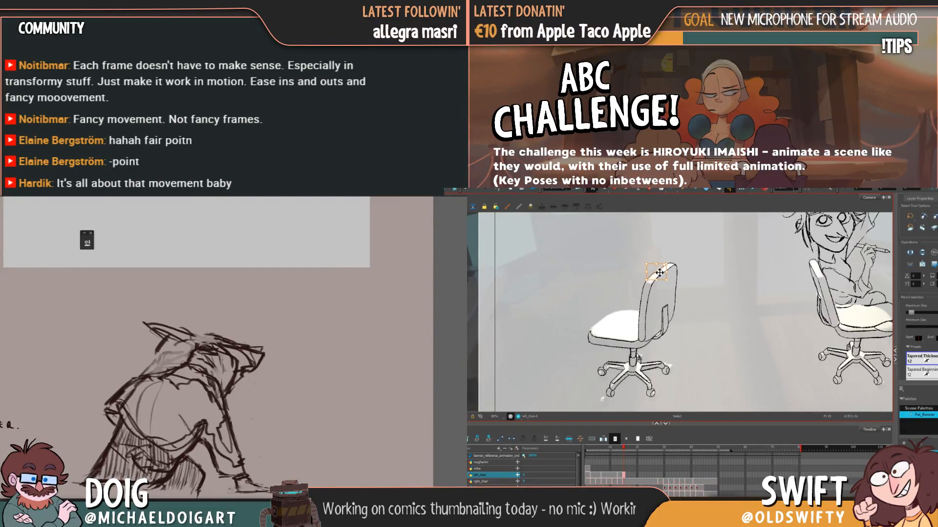
key(Escape)
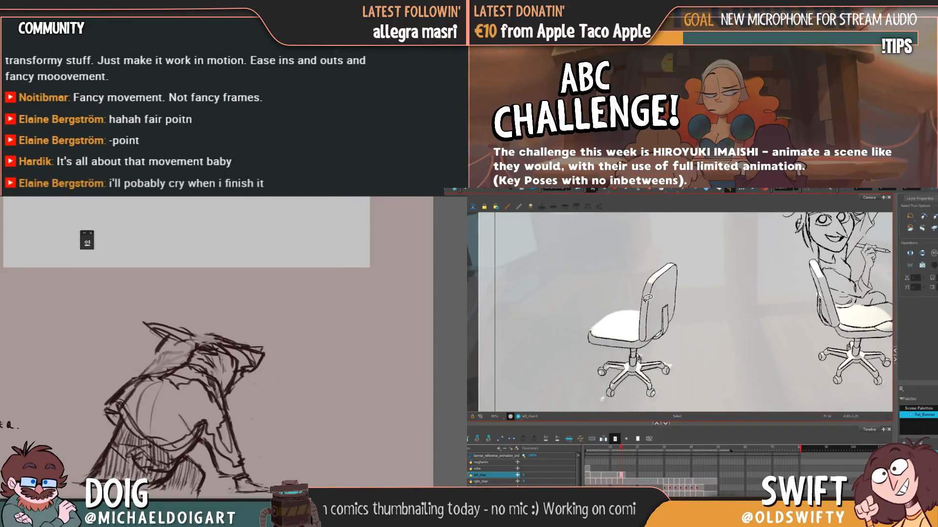
click(657, 274)
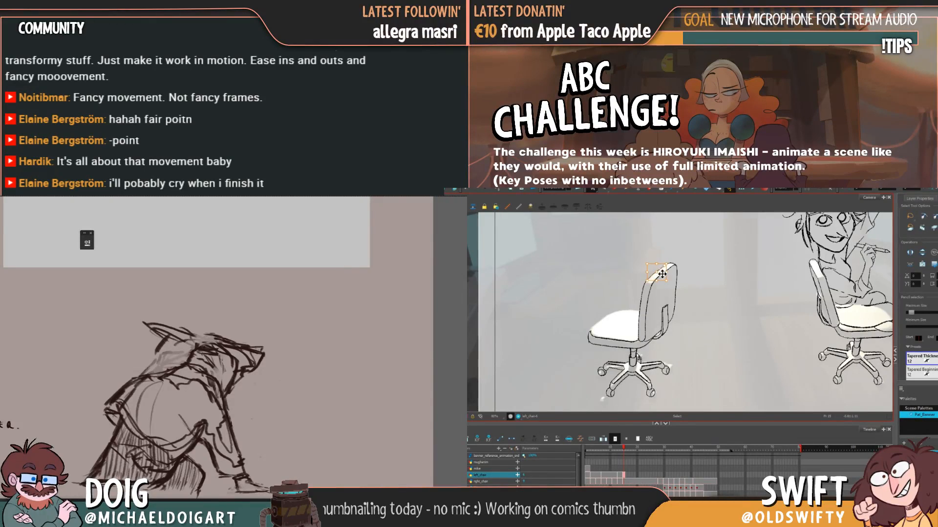
key(Escape)
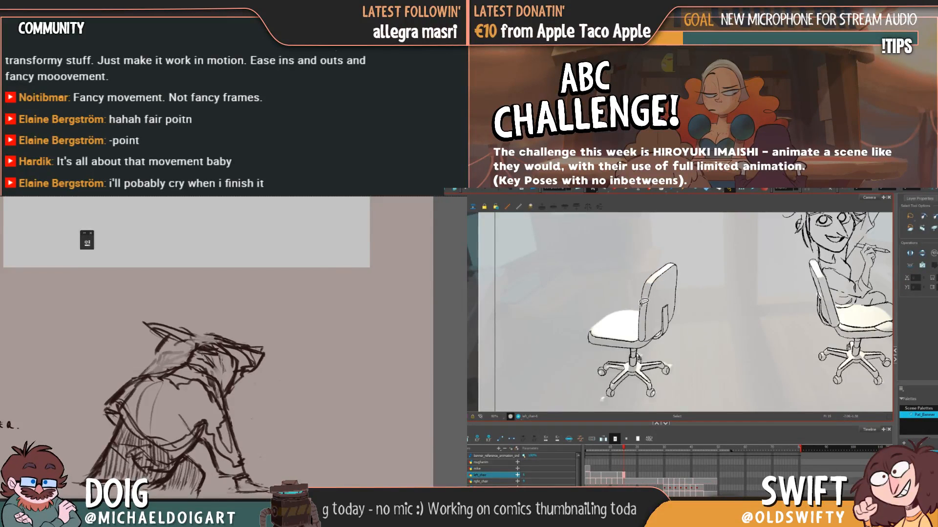
key(comma)
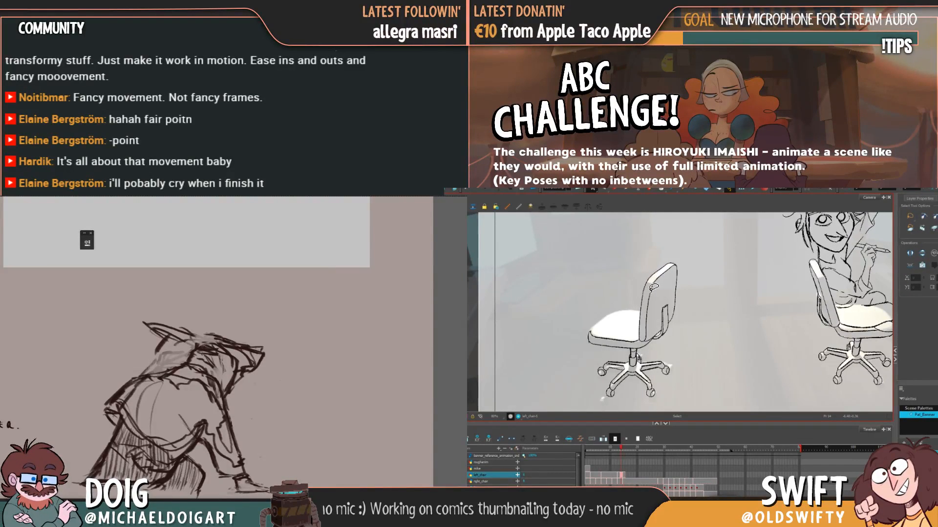
key(period)
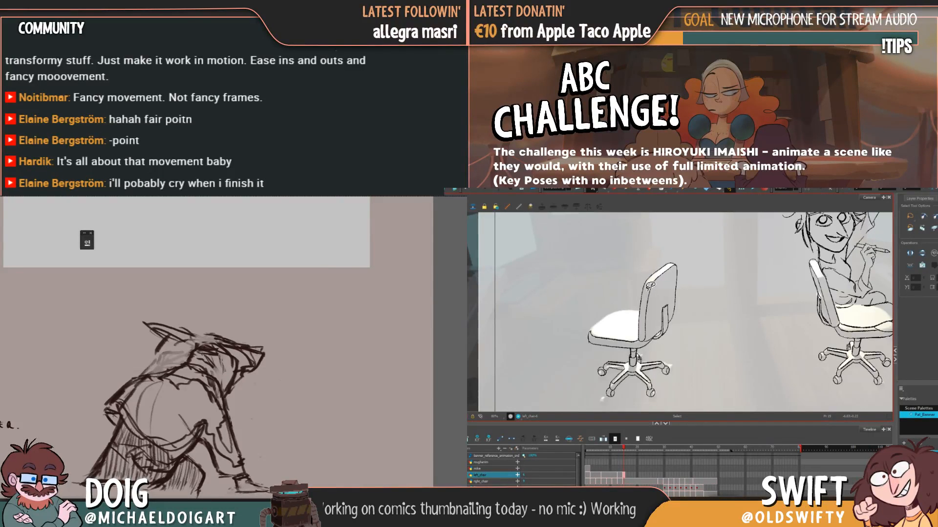
Rework the short corner stroke joining the front and top edges of the left chair's backrest
click(643, 287)
key(Delete)
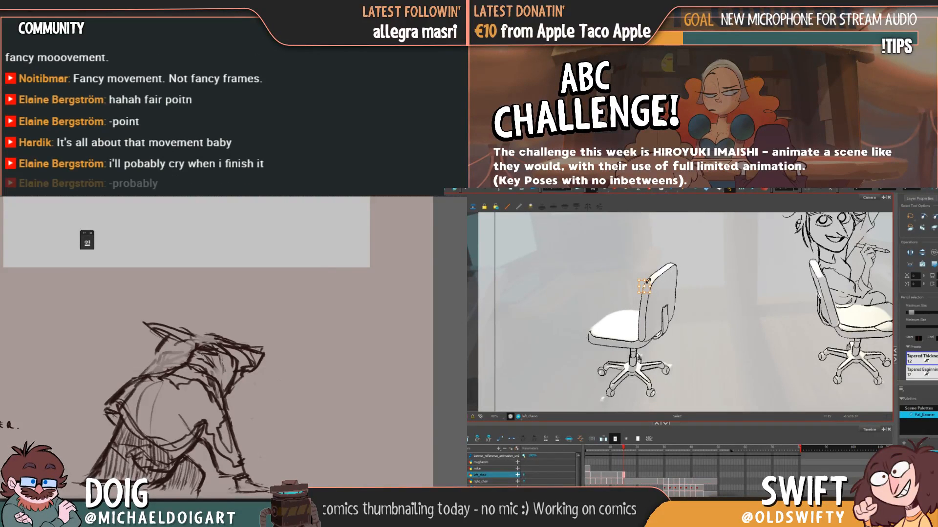
click(657, 267)
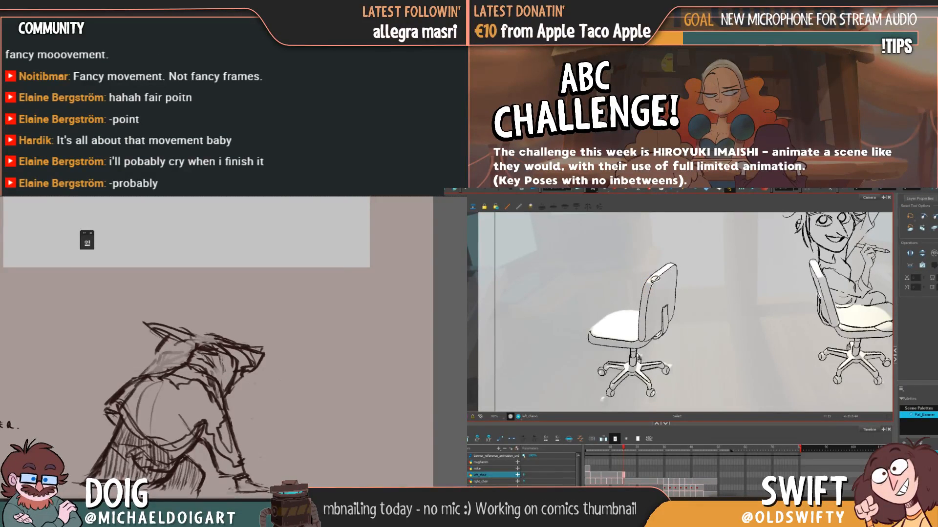
click(644, 287)
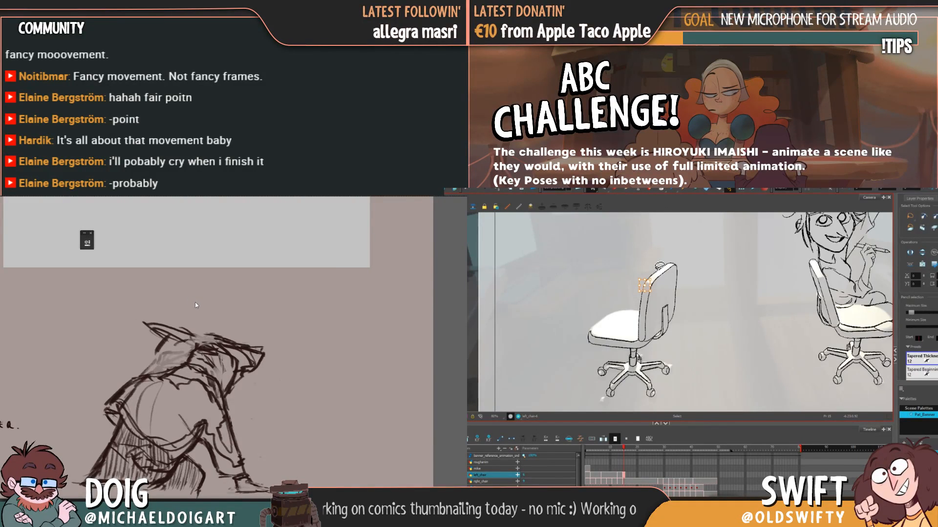
key(Escape)
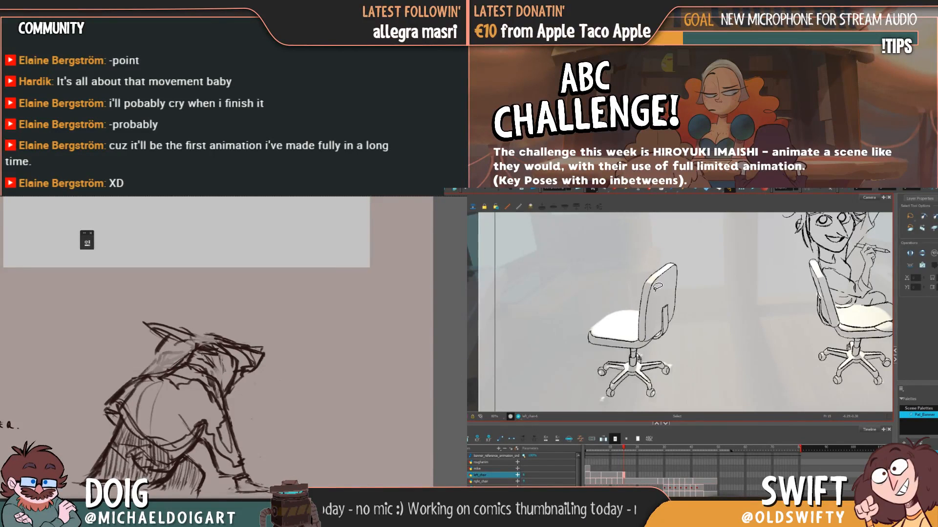
Adjust the inner front line and the top edge of the left chair's backrest outline, checking the previous frame
click(657, 287)
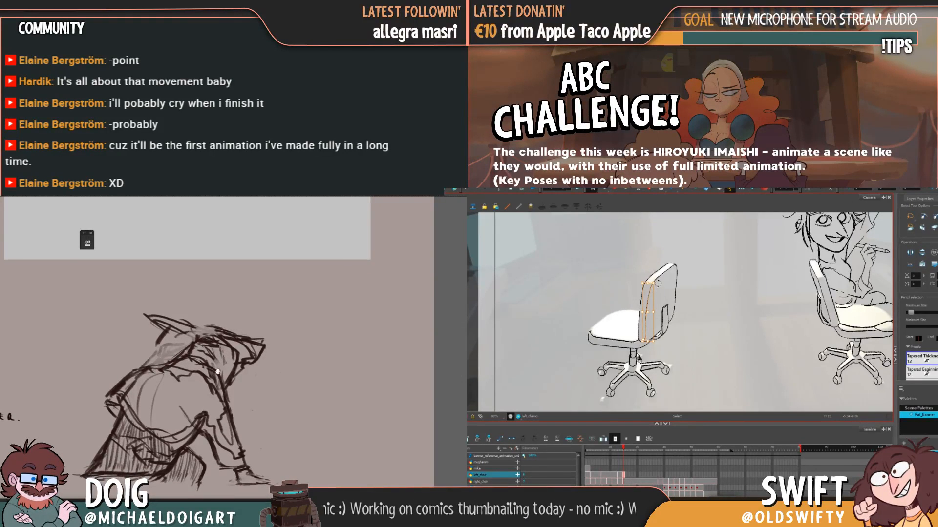
key(Escape)
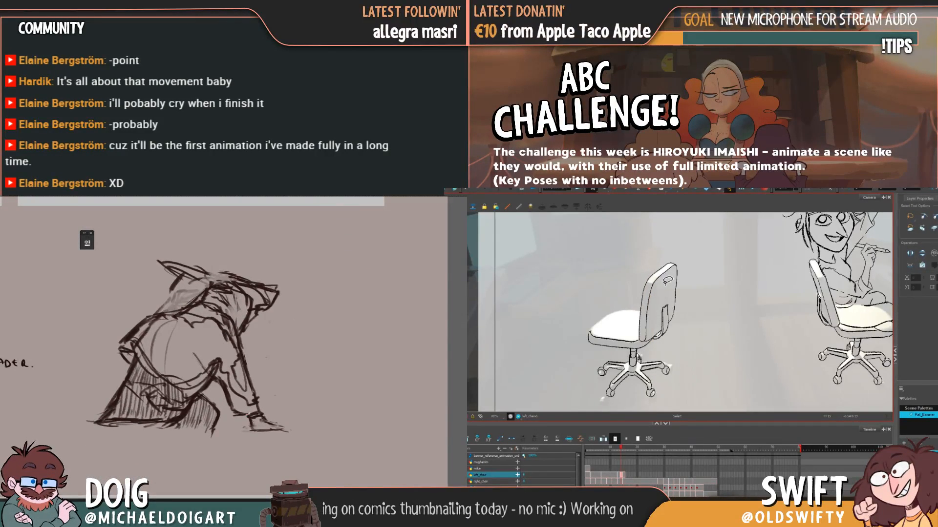
click(657, 286)
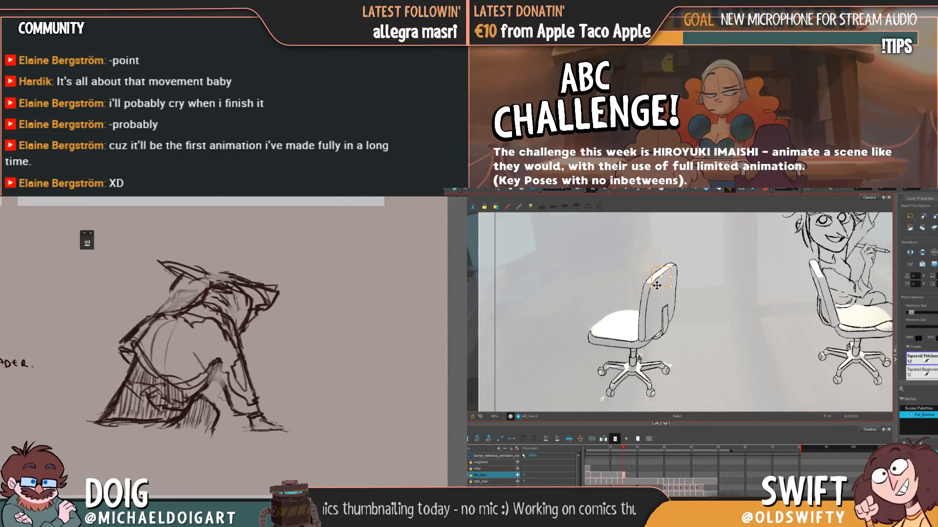
click(688, 267)
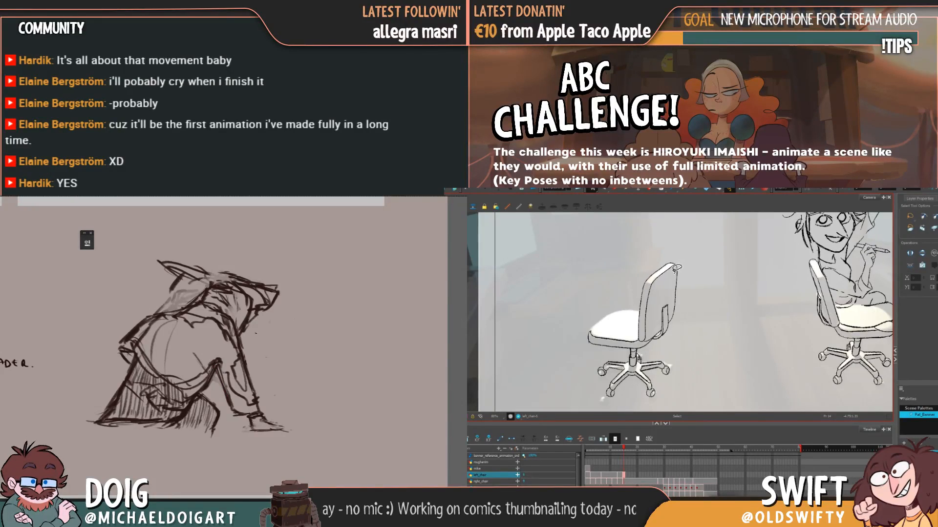
click(673, 270)
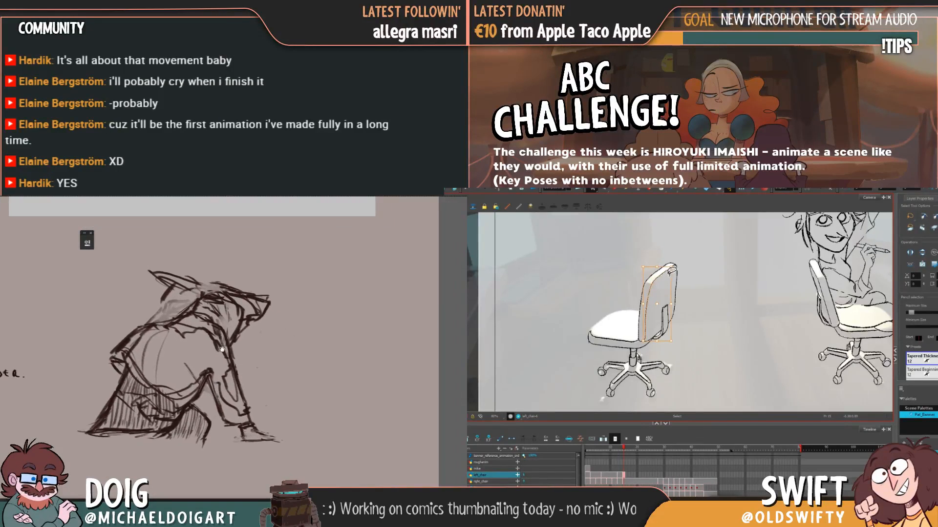
Move the crouching figure onto the handwritten reader note, and check the left backrest's rear edge line against the previous frame
scroll(222, 349, down, 3)
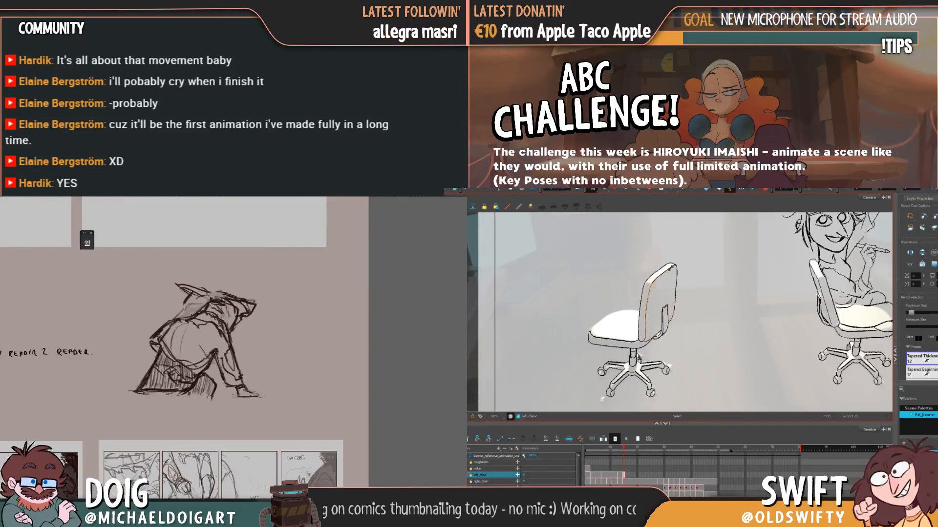
scroll(224, 350, left, 3)
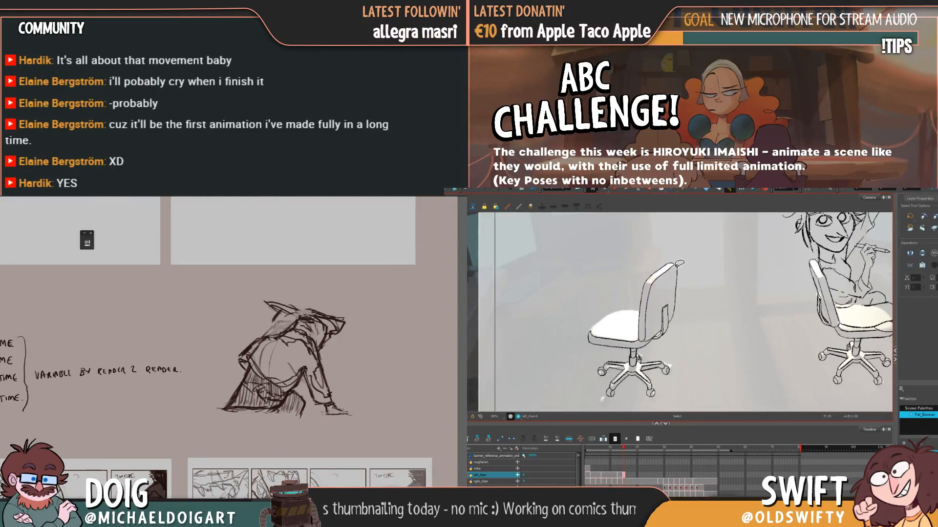
click(678, 267)
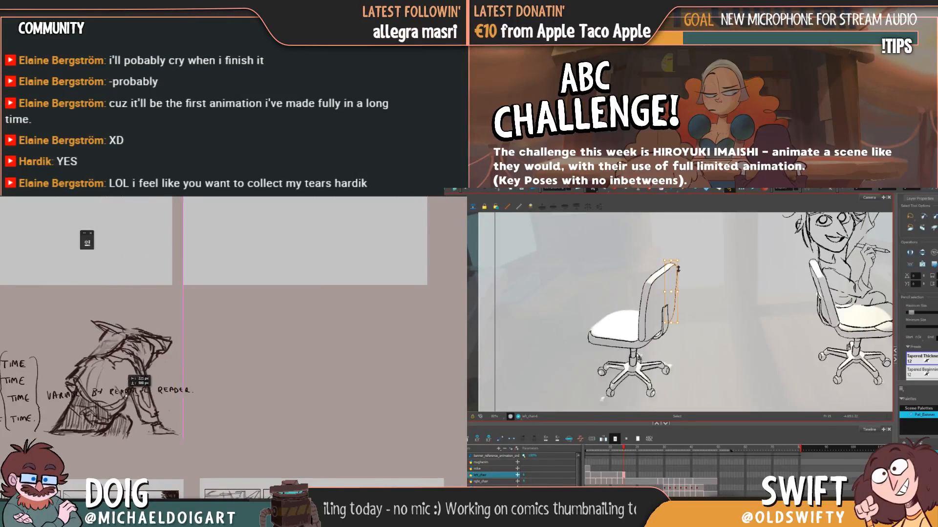
click(692, 262)
scroll(62, 433, down, 1)
scroll(62, 432, right, 1)
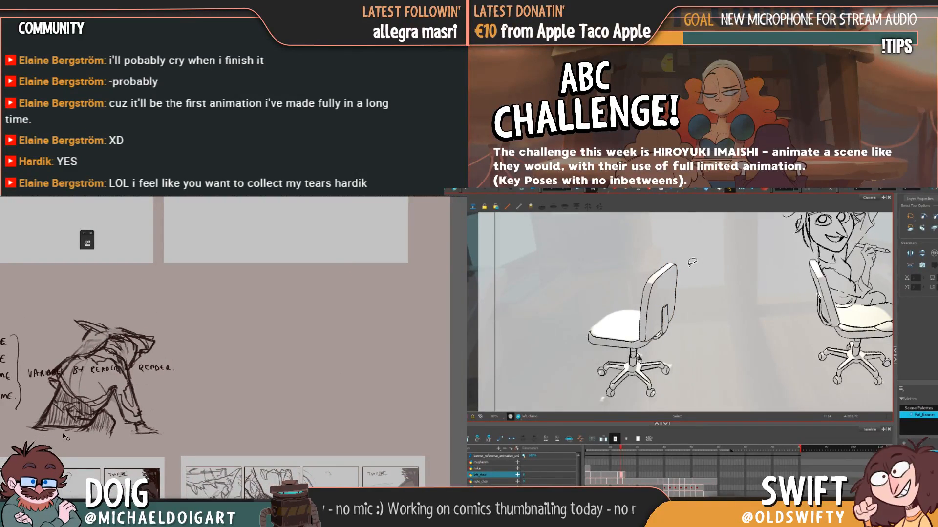
key(period)
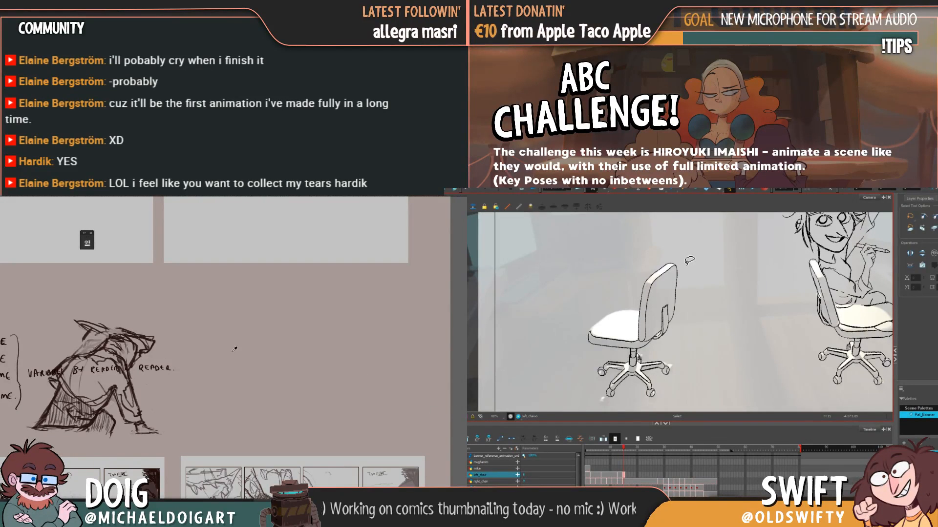
Start a new sketch in the empty area beside the crouching figure with a short upright curve and a wavy stroke
scroll(235, 349, up, 1)
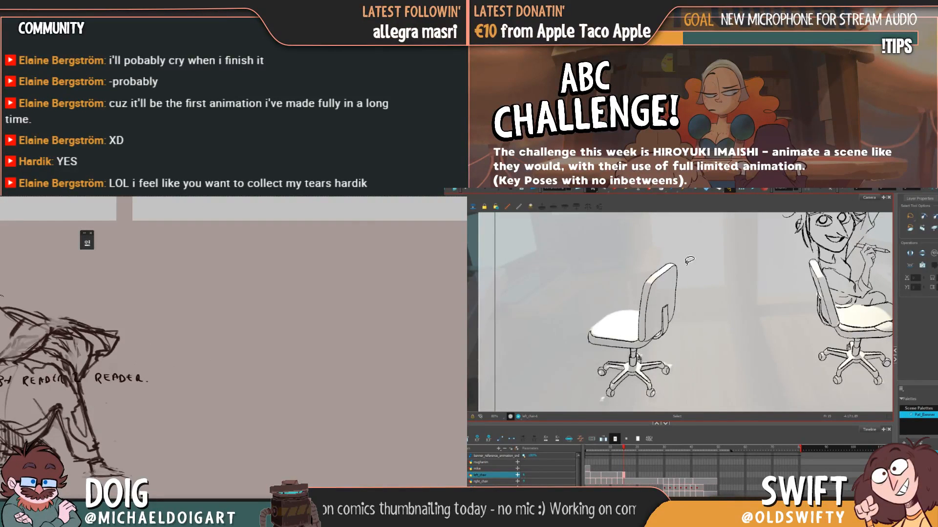
scroll(224, 394, down, 3)
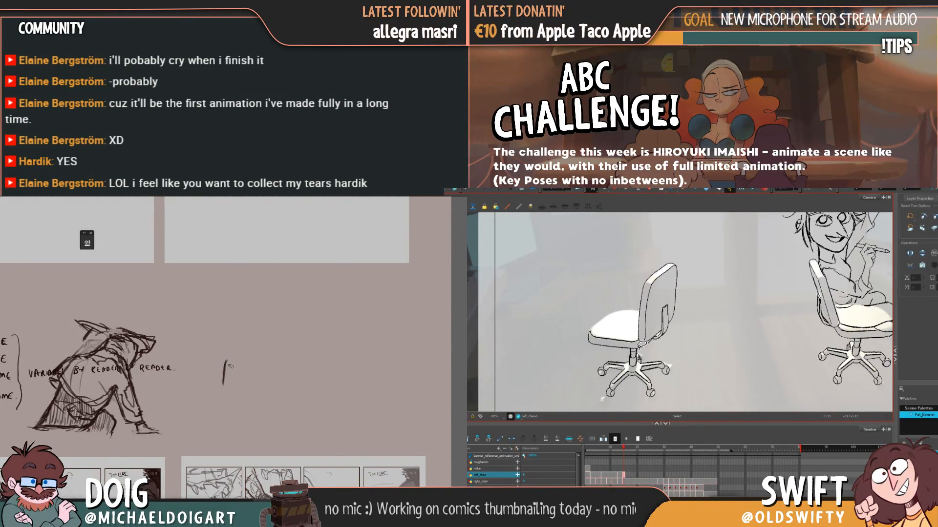
mouse_move(229, 366)
mouse_down()
mouse_move(248, 350)
mouse_move(263, 354)
mouse_up()
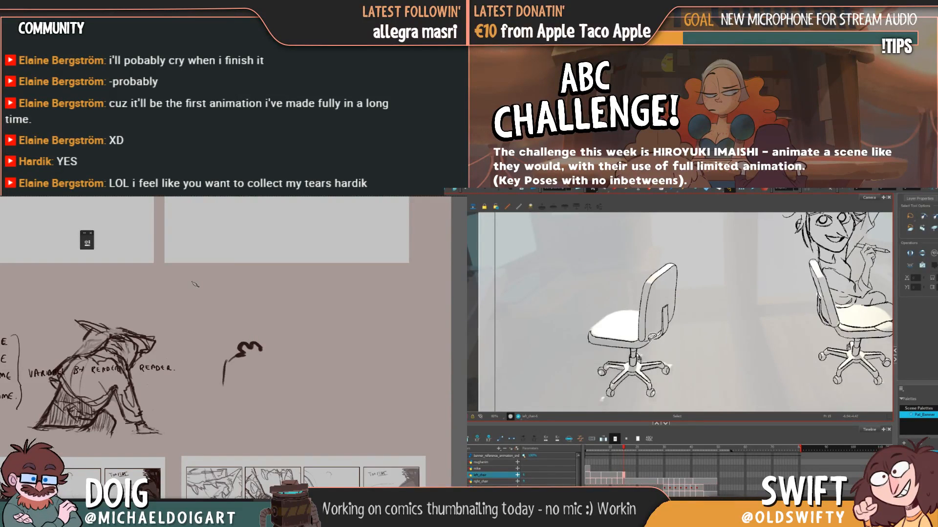
Show the Color panel and dock it beside the comic canvas, comparing the left chair's lower backrest line with the previous frame
click(652, 337)
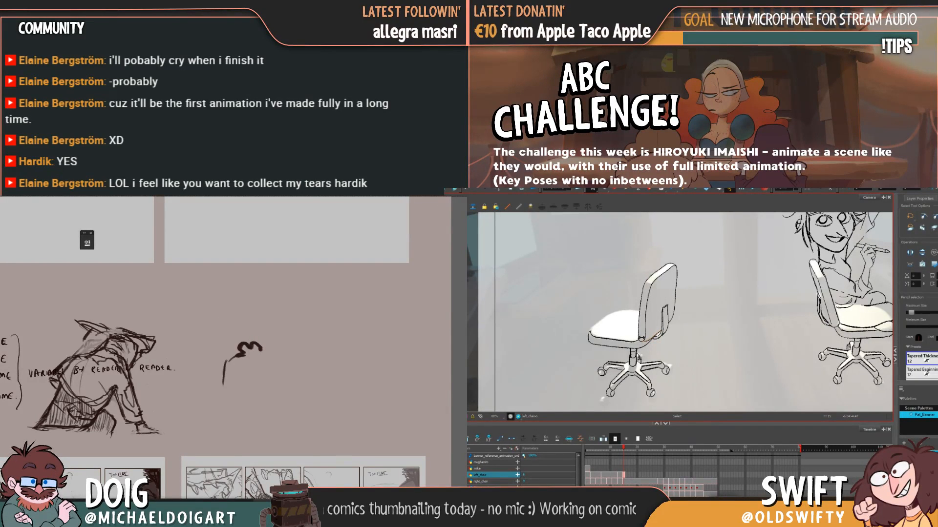
key(F6)
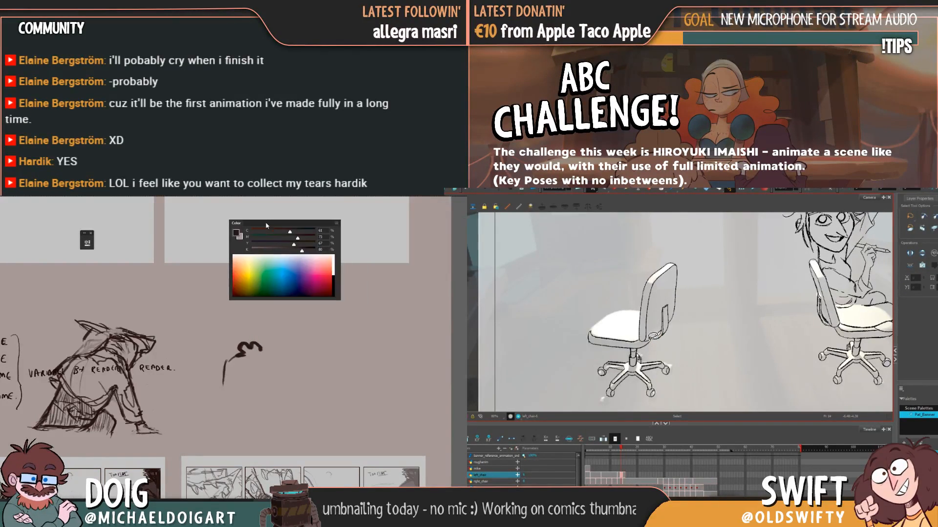
key(.)
drag(266, 226, 0, 219)
Select the short line between the left chair's seat and backrest bracket, and show the Layers panel docked below the Color panel
click(653, 336)
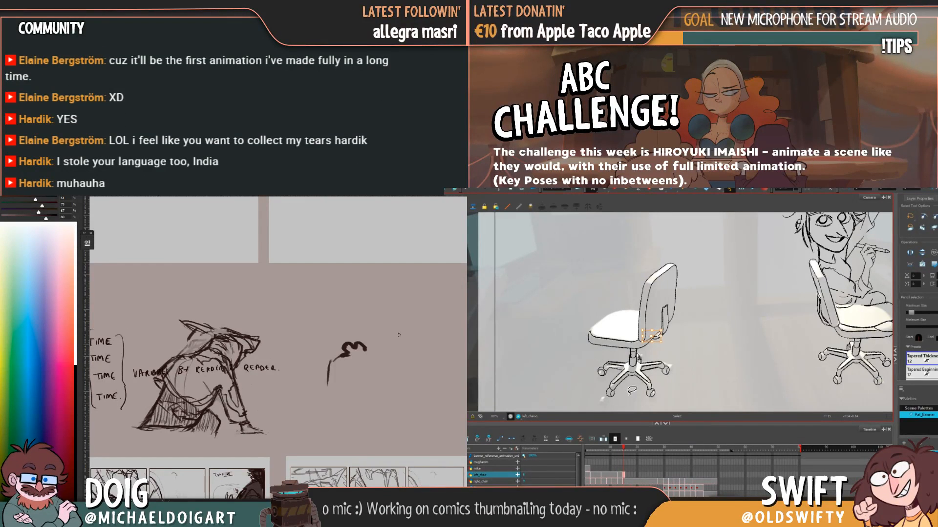
key(F7)
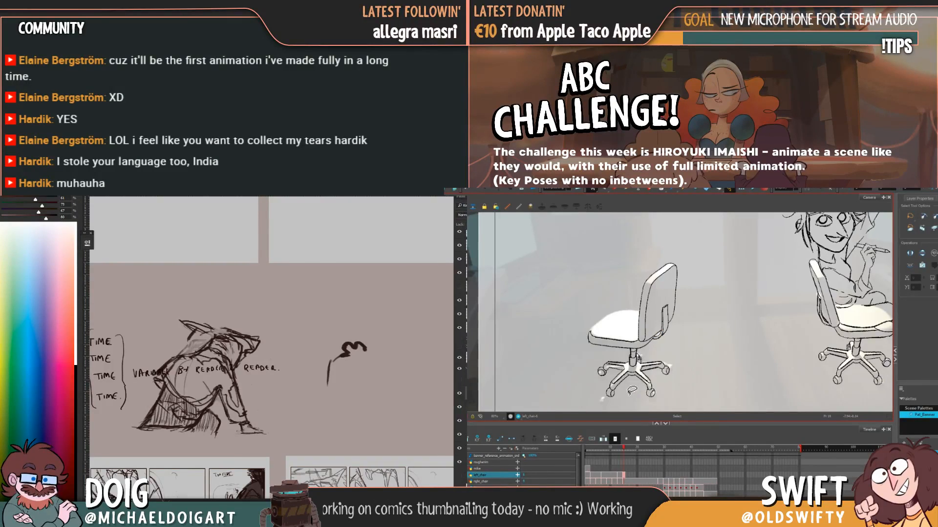
key(F7)
click(654, 338)
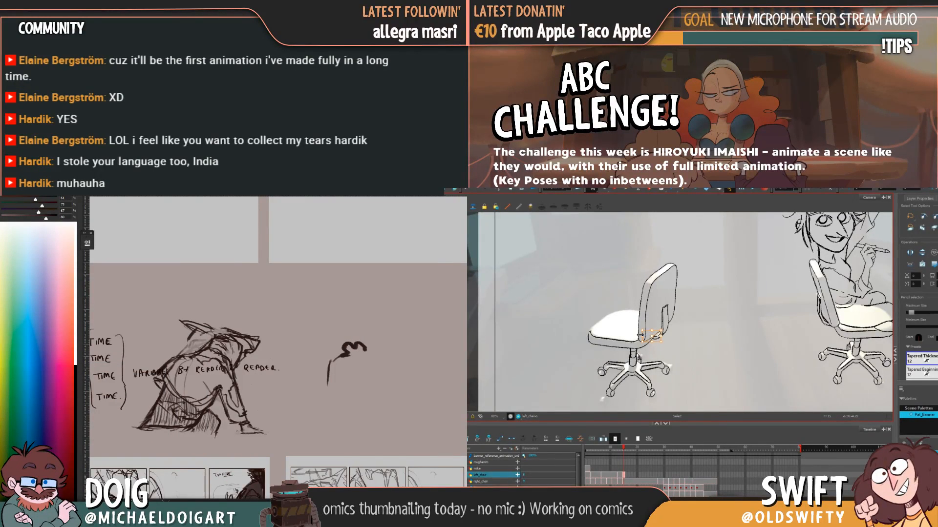
key(F7)
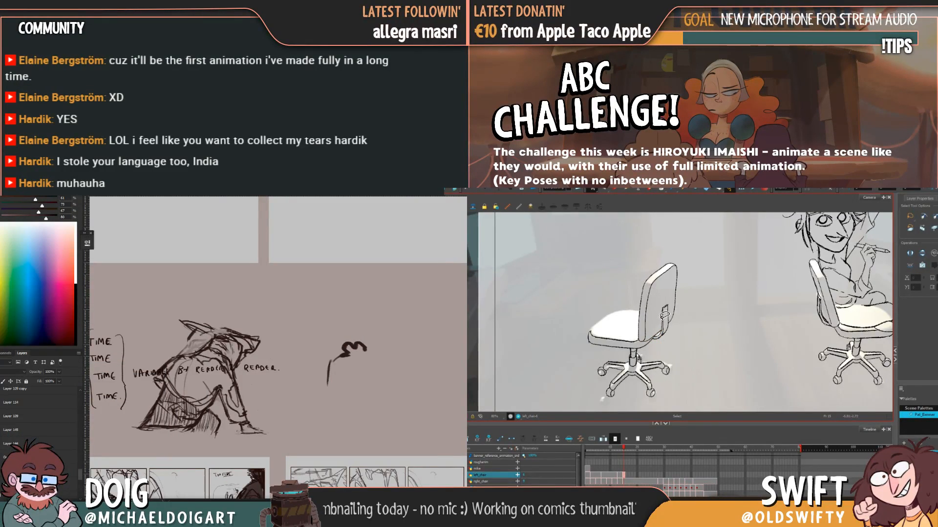
Shorten the Color panel to give the Layers panel more height, and compare the left chair's drawing with the previous frame
drag(45, 350, 53, 296)
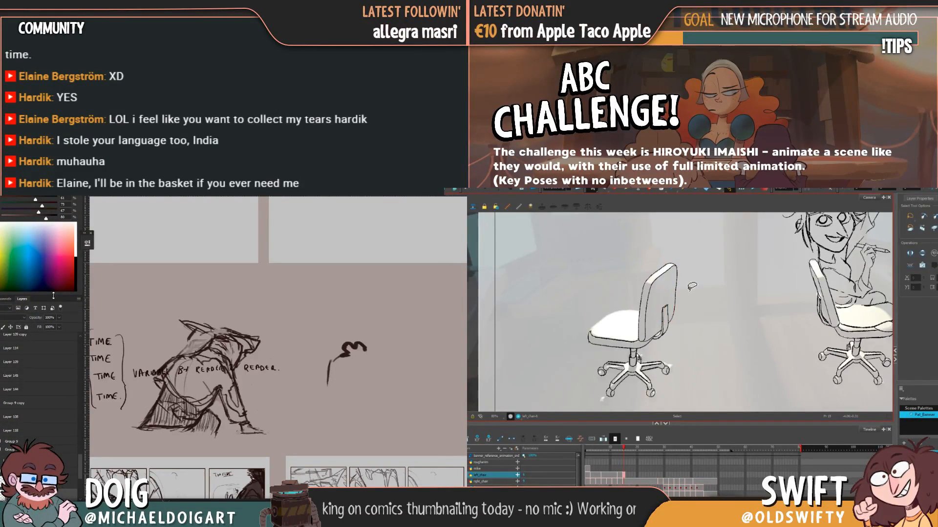
key(period)
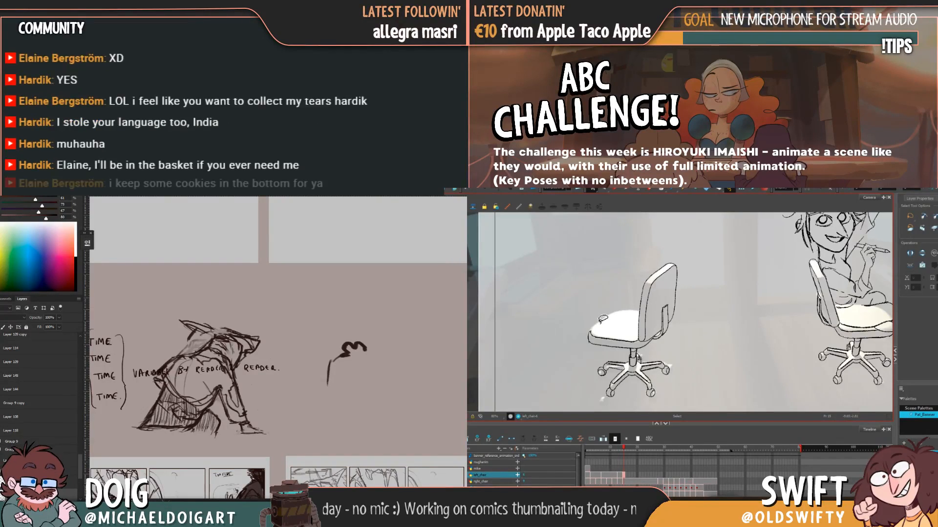
key(comma)
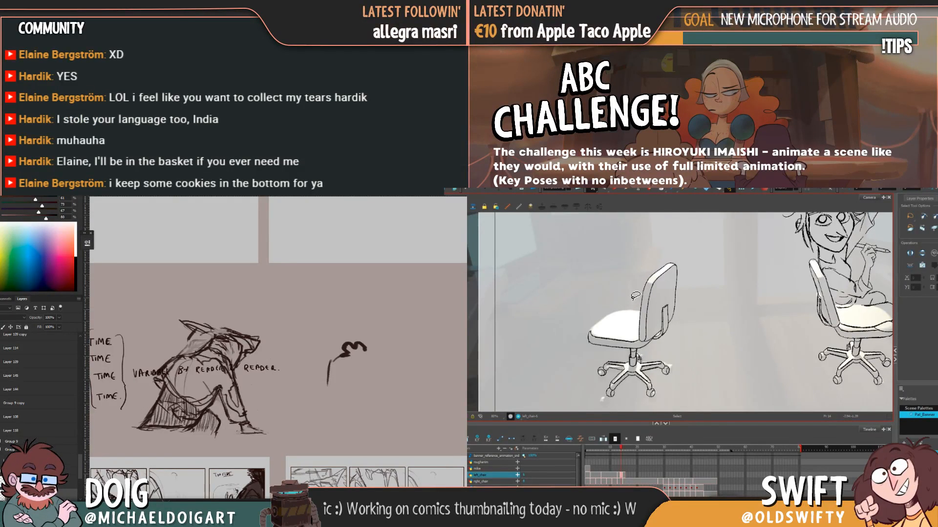
key(period)
key(comma)
key(period)
key(comma)
key(period)
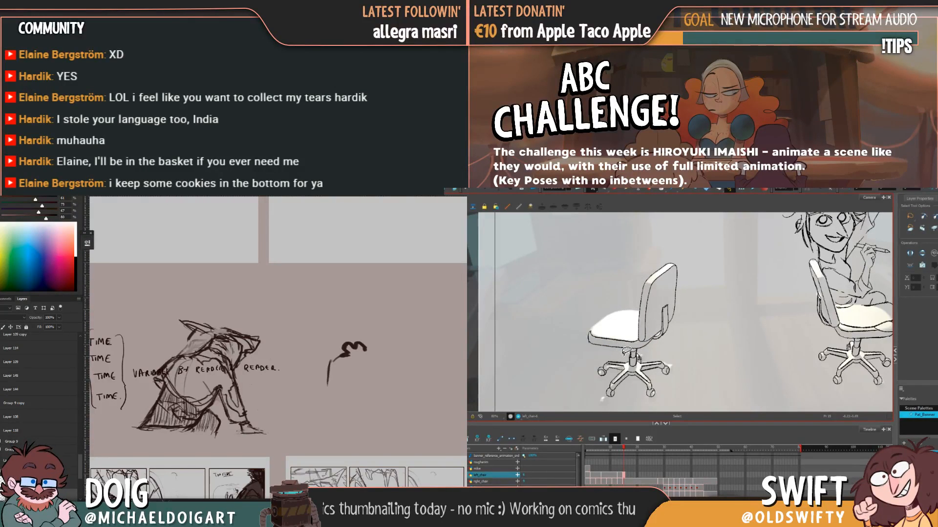
Select the left chair's lower seat rim and the line above it in turn, comparing them with the previous frame
click(610, 349)
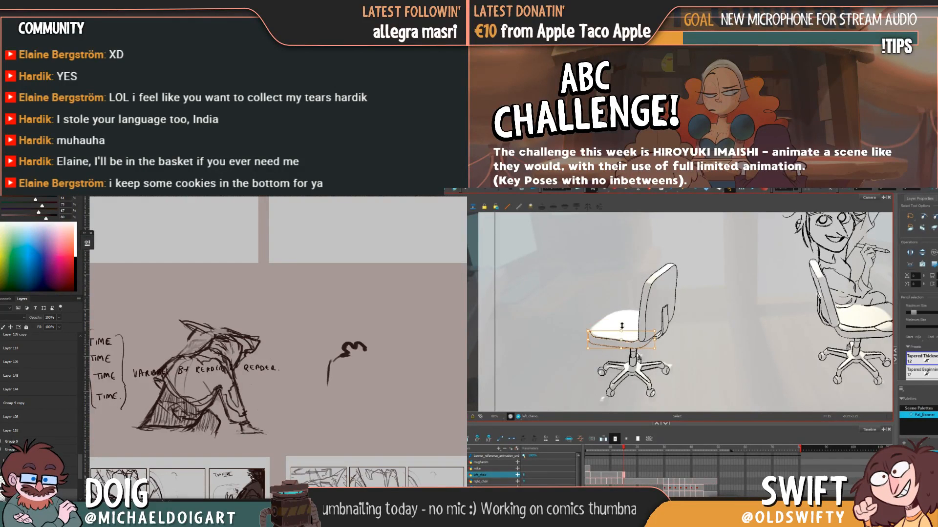
click(584, 327)
key(comma)
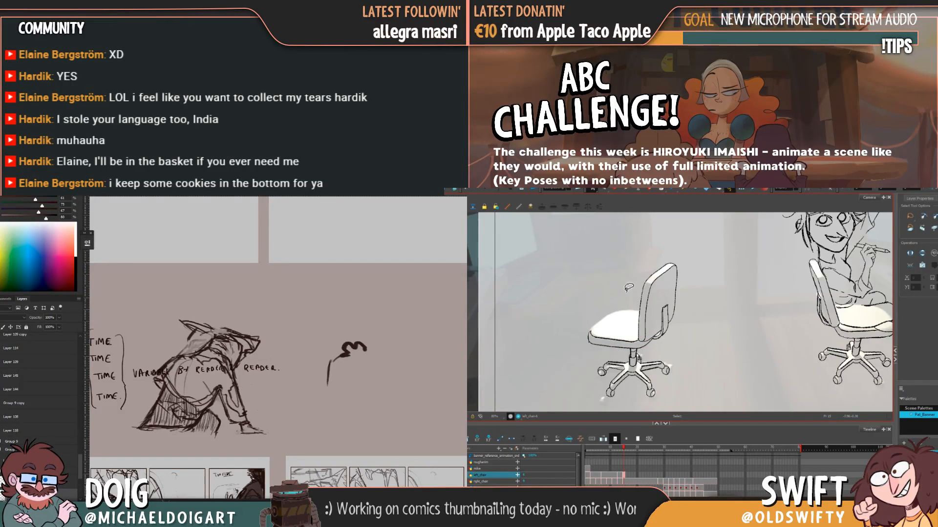
key(period)
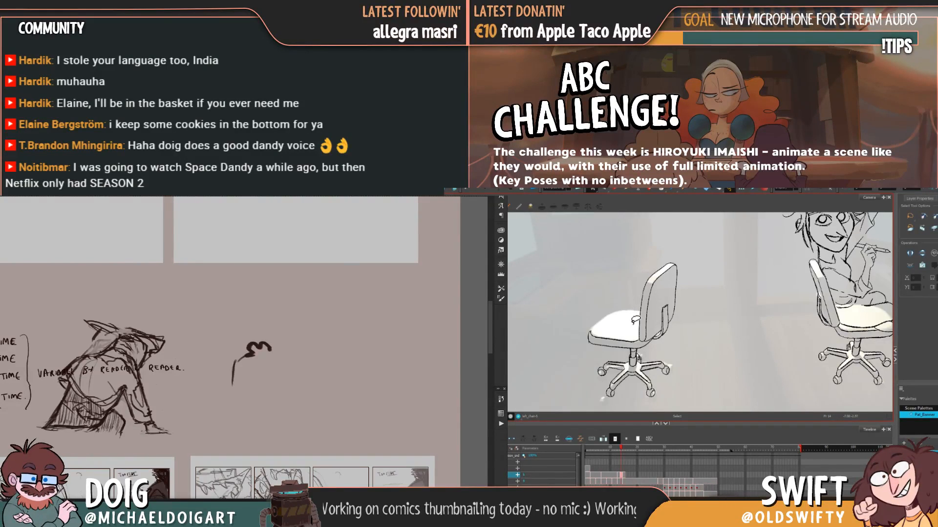
key(.)
mouse_move(639, 337)
mouse_down()
mouse_move(635, 345)
mouse_move(591, 340)
mouse_move(630, 336)
mouse_up()
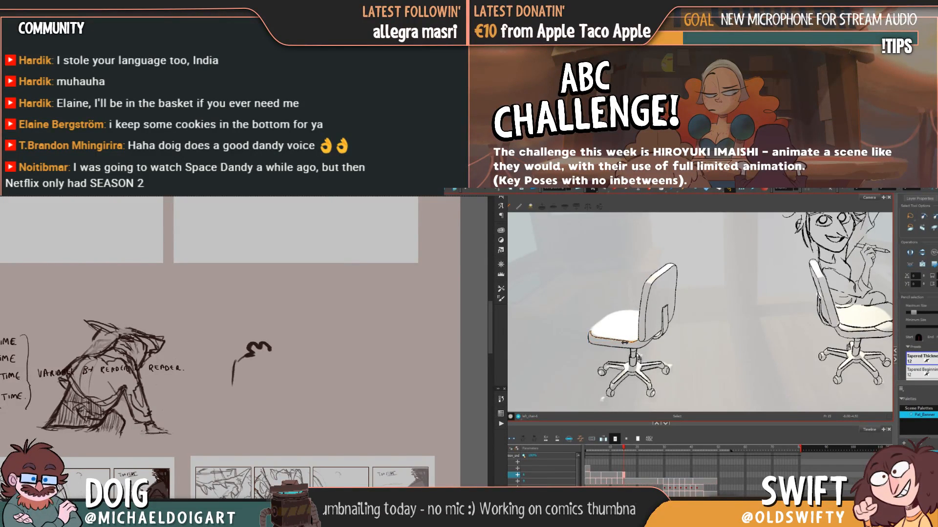
key(Escape)
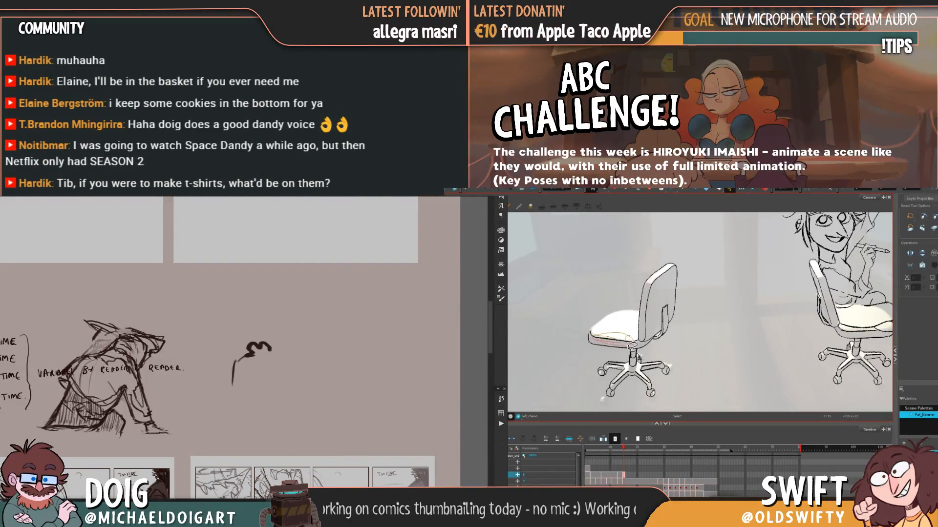
Inspect how the left chair's seat rim is divided by selecting its upper and lower strokes separately
click(631, 345)
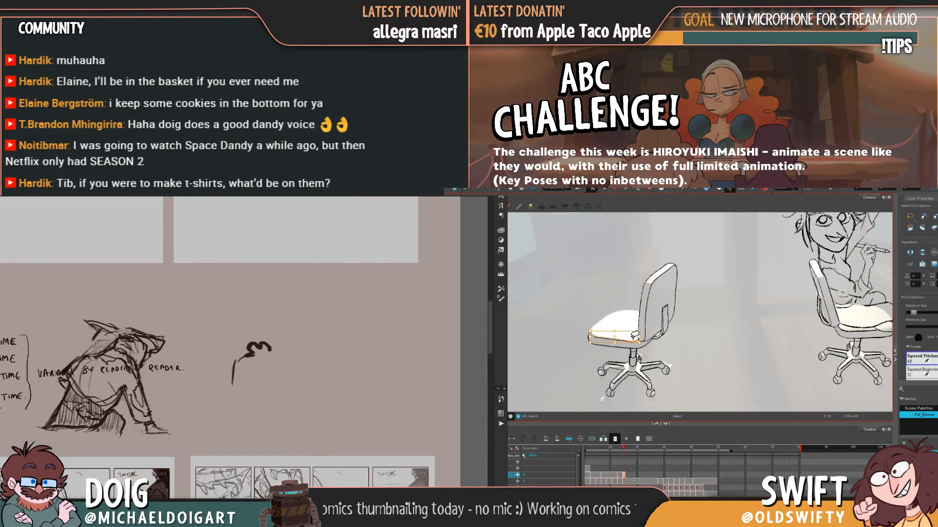
click(635, 322)
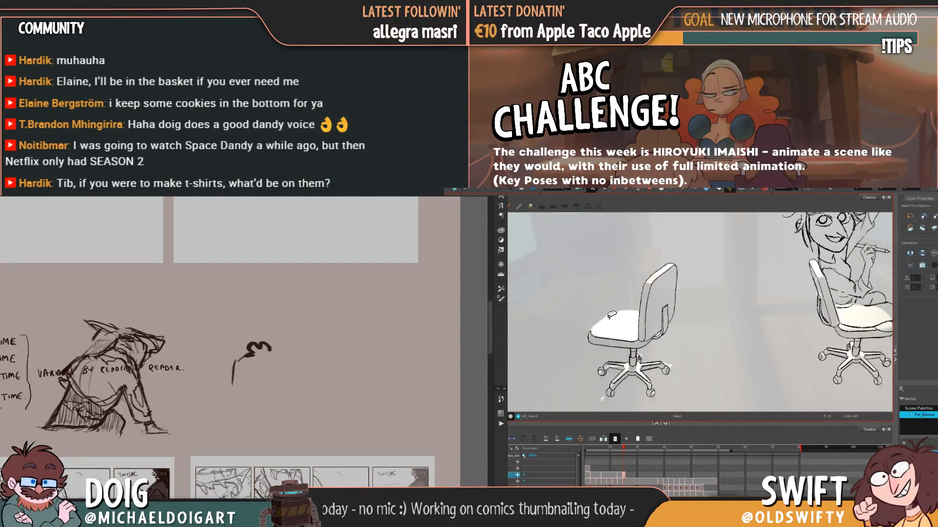
click(588, 336)
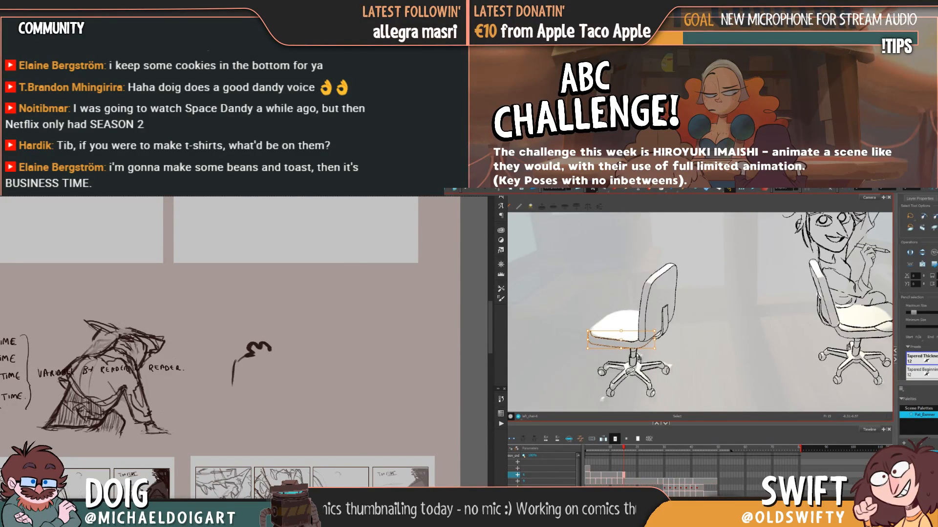
key(Escape)
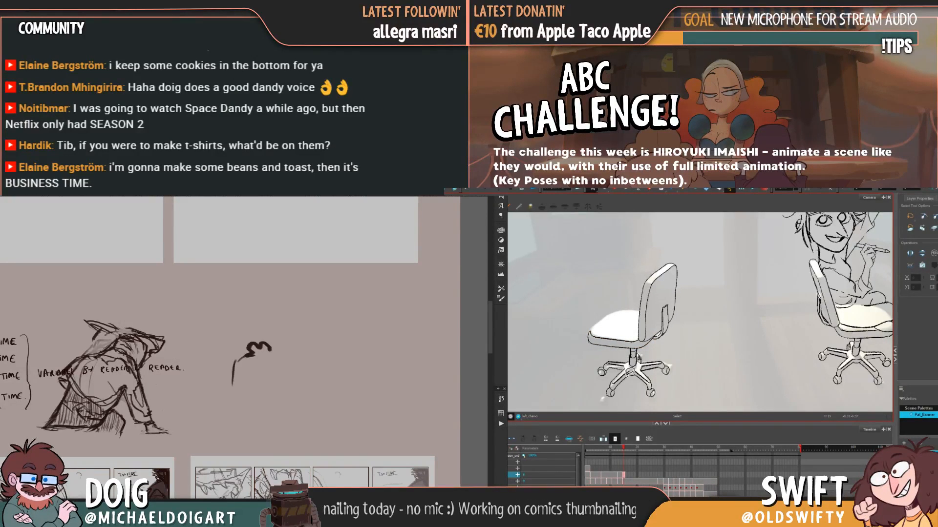
click(589, 335)
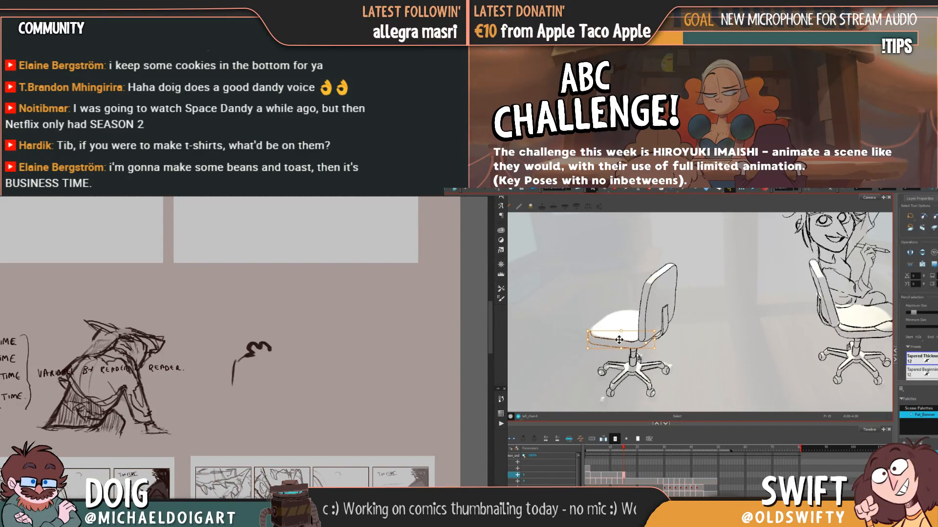
click(588, 326)
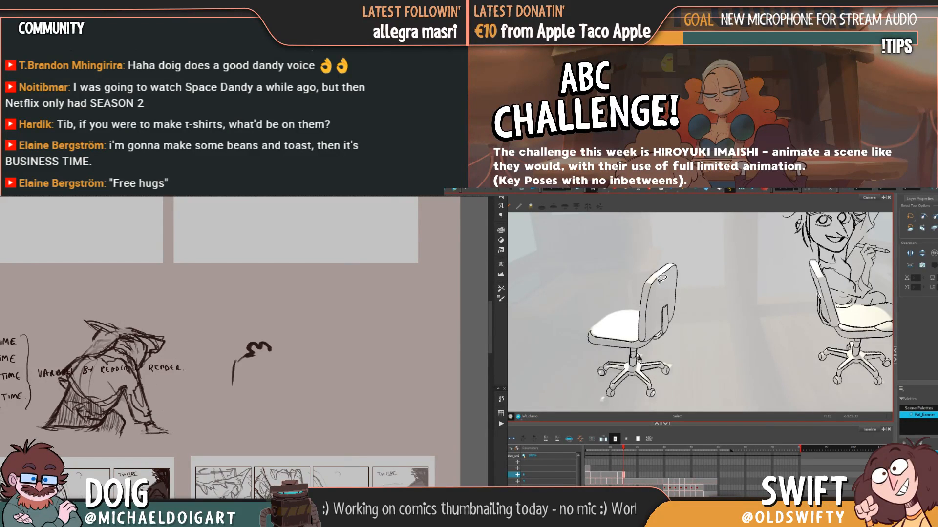
Flip between the current and previous frames to compare the left chair's seat and backrest lines
key(comma)
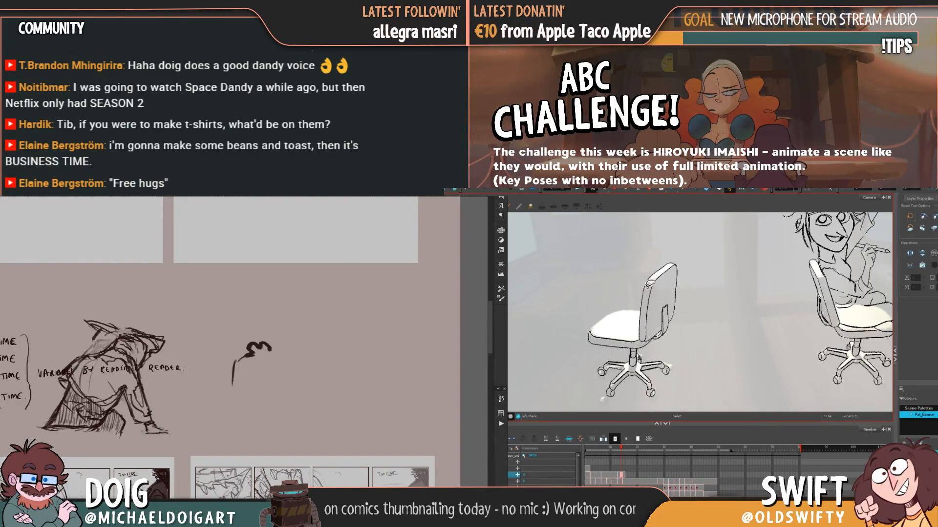
key(period)
key(comma)
key(period)
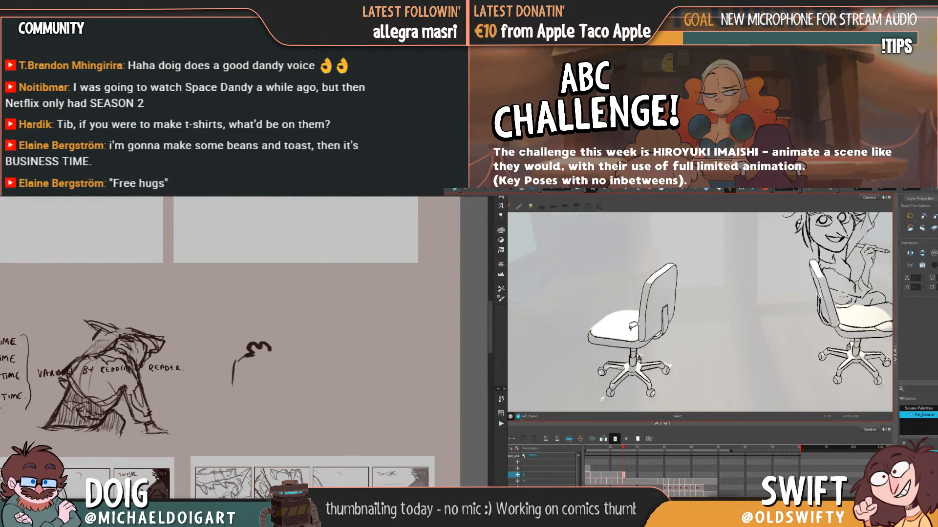
key(comma)
key(period)
key(comma)
key(period)
Select the small stroke where the left chair's seat meets its post, and compare that area with the previous frame
click(635, 340)
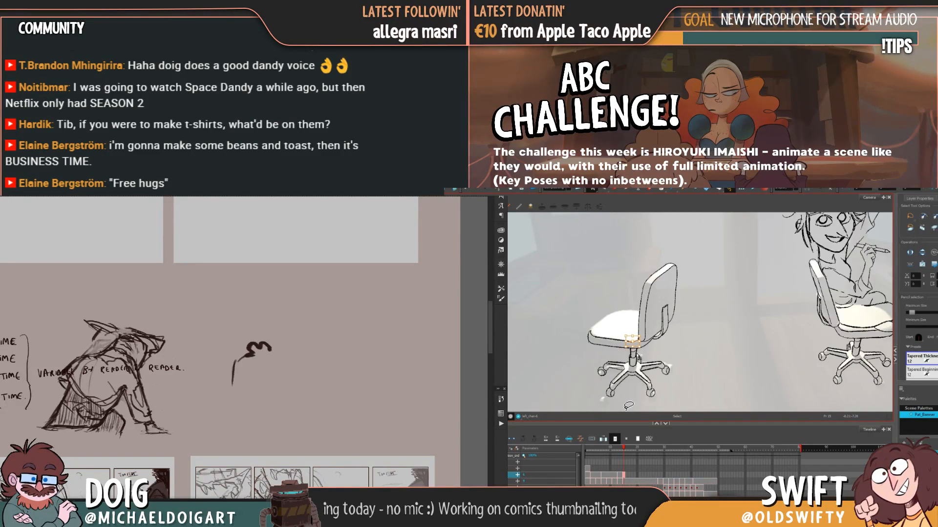
key(comma)
key(period)
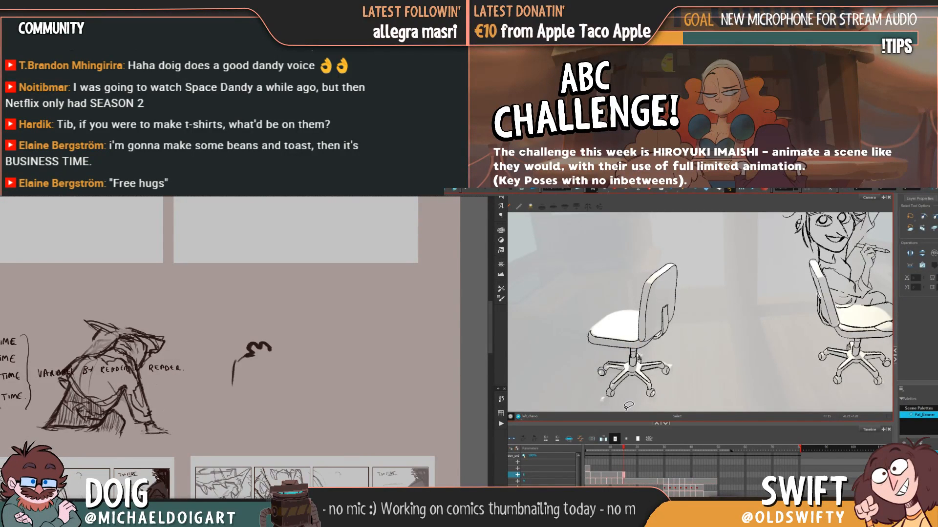
key(comma)
key(period)
key(comma)
key(period)
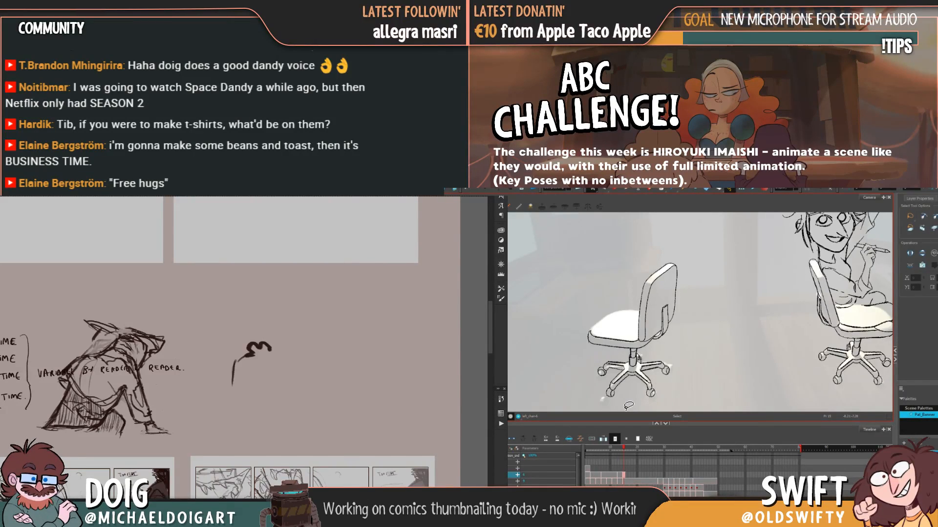
key(comma)
key(period)
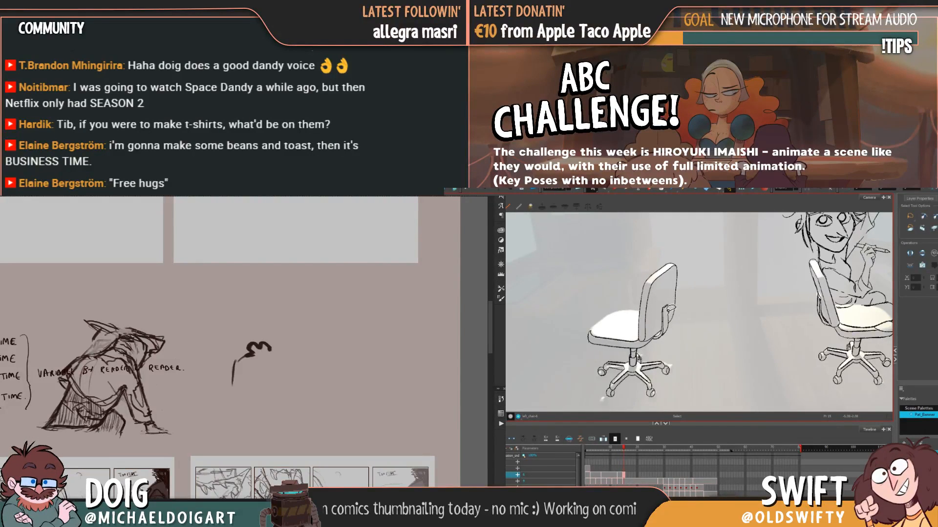
Select the bracket strokes behind the left chair's backrest and check them against the previous frame
drag(673, 305, 666, 336)
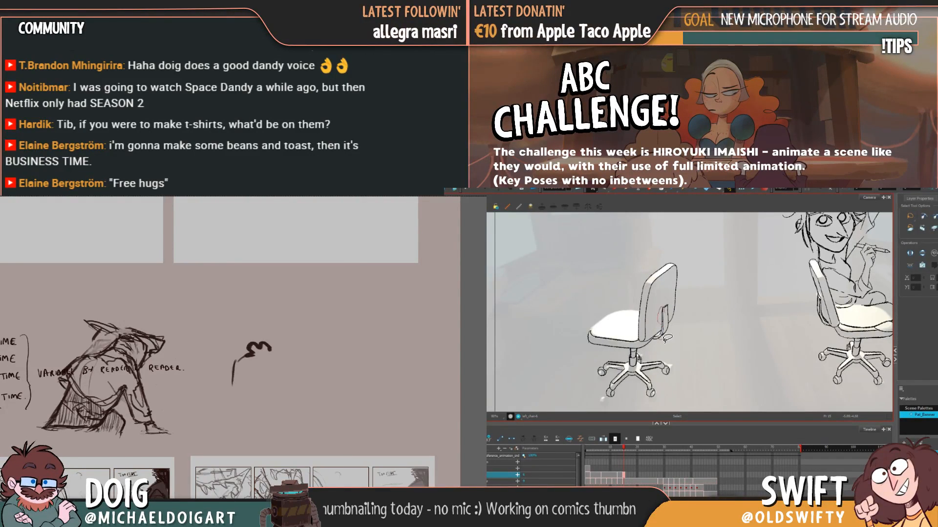
click(668, 318)
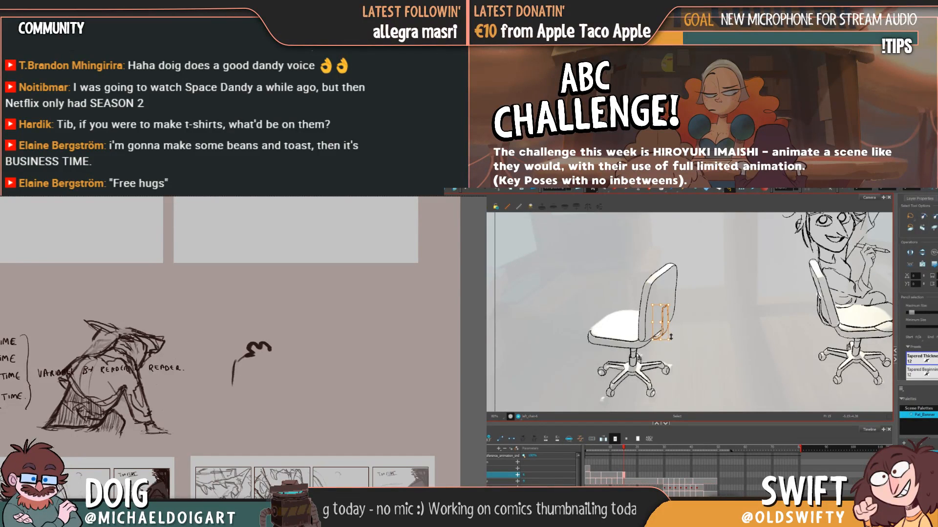
key(comma)
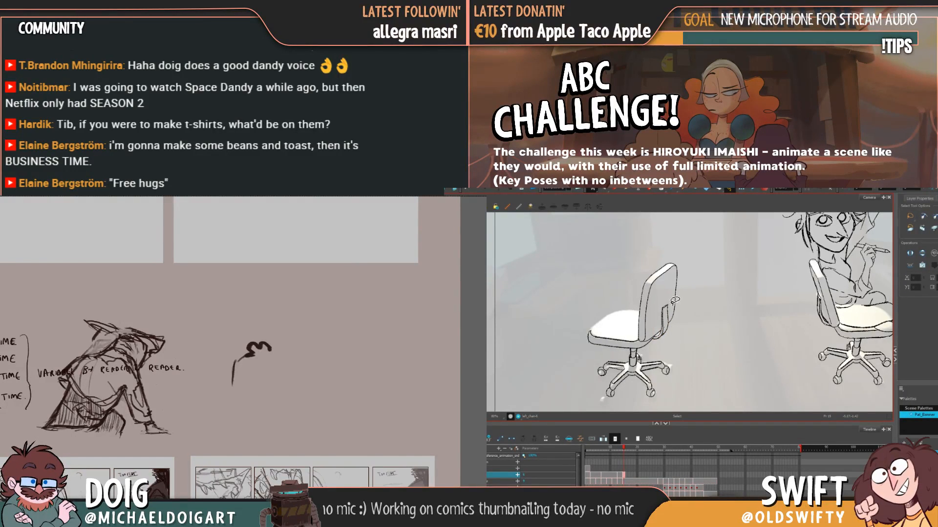
key(period)
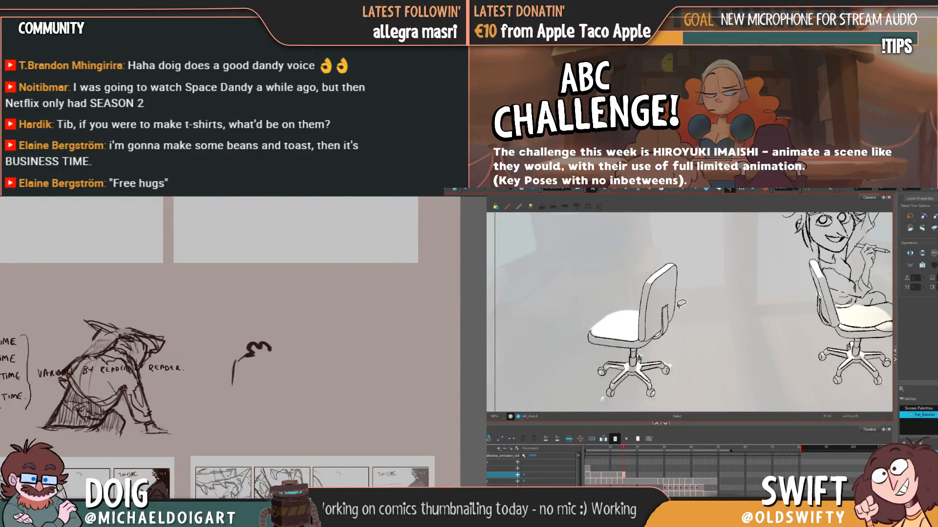
Clean up the bracket behind the left chair's backrest by selecting its upright and lower strokes one at a time
click(666, 318)
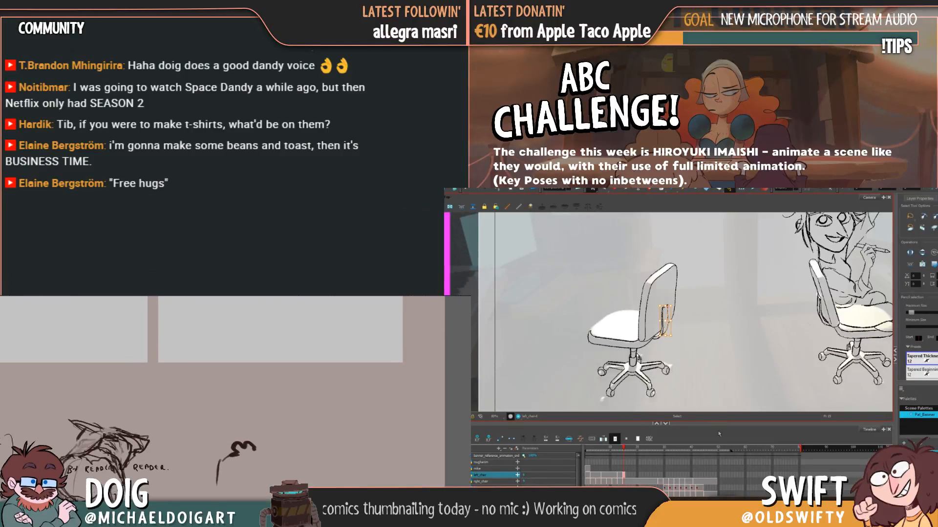
key(Delete)
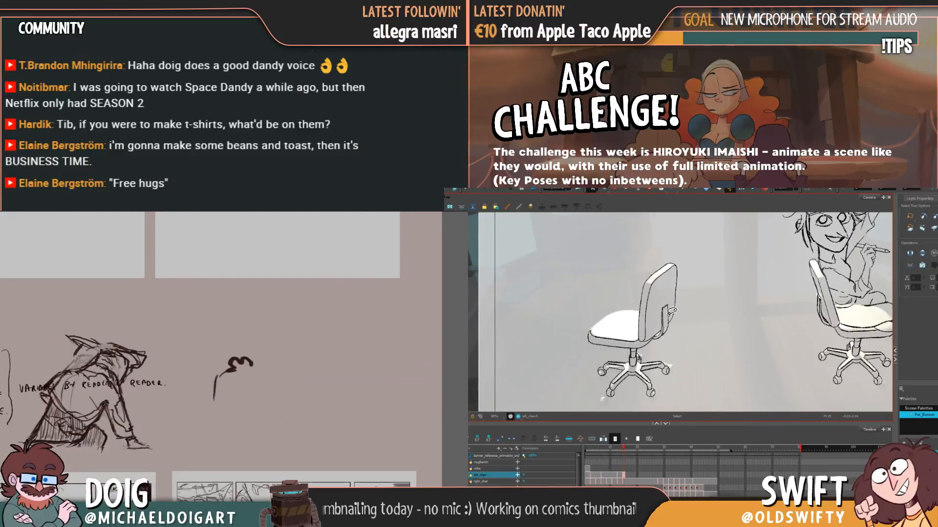
click(671, 312)
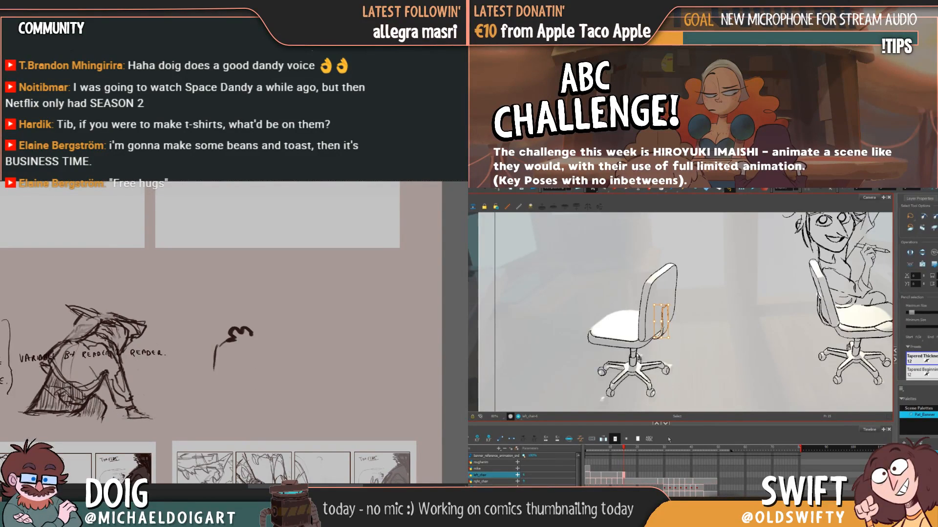
key(Delete)
click(672, 324)
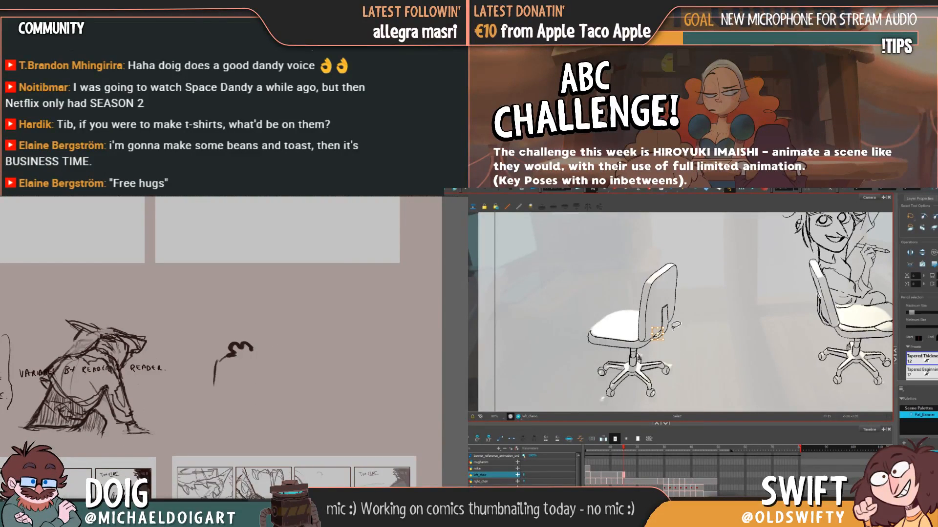
key(Delete)
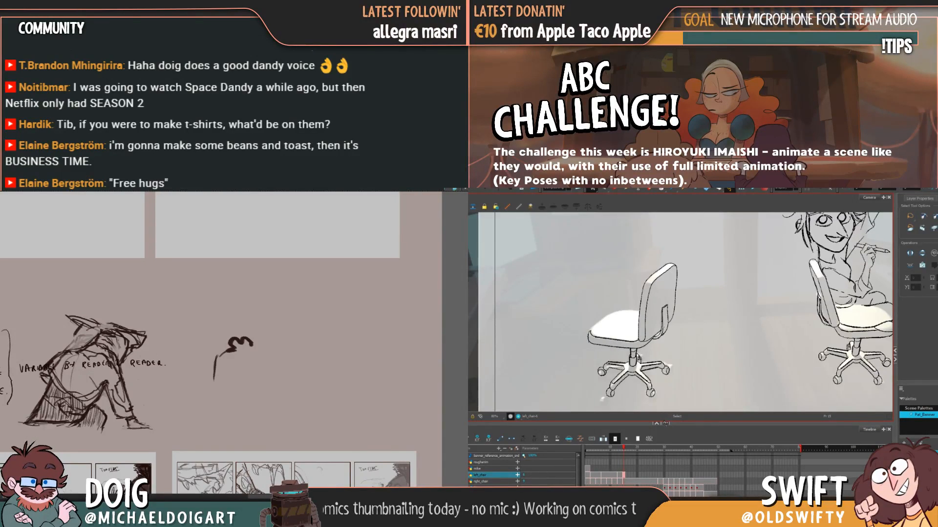
Go back to an earlier left chair drawing on the timeline and select its backrest and bracket strokes together
click(613, 448)
drag(613, 452, 619, 455)
key(comma)
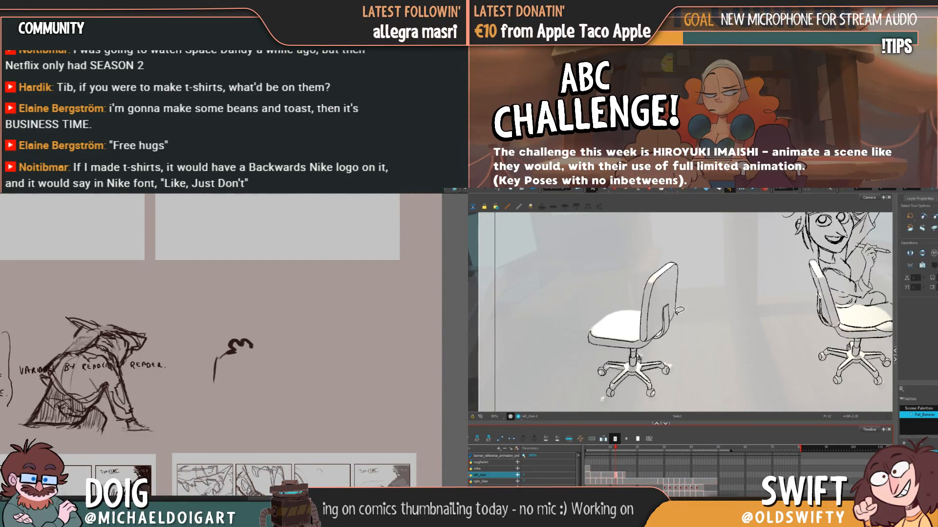
mouse_move(646, 341)
mouse_down()
mouse_move(635, 277)
mouse_move(699, 377)
mouse_up()
key(period)
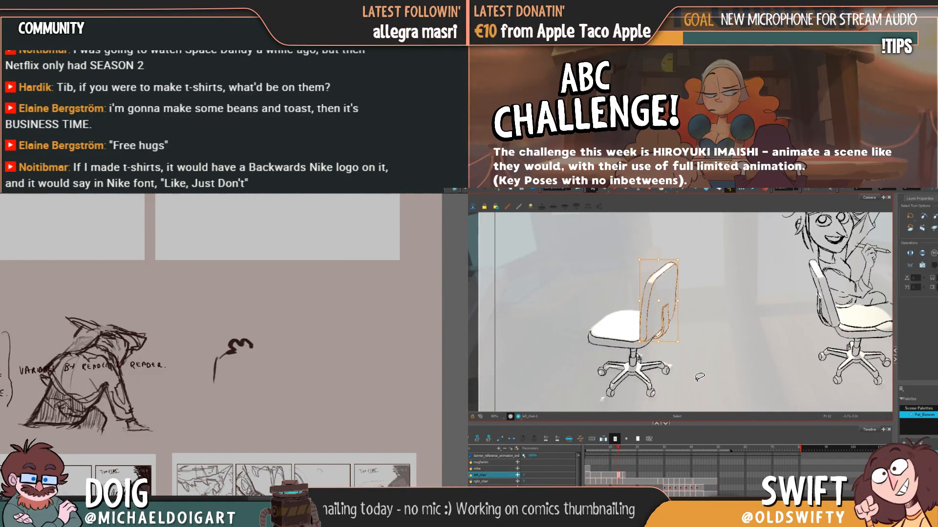
key(period)
key(period)
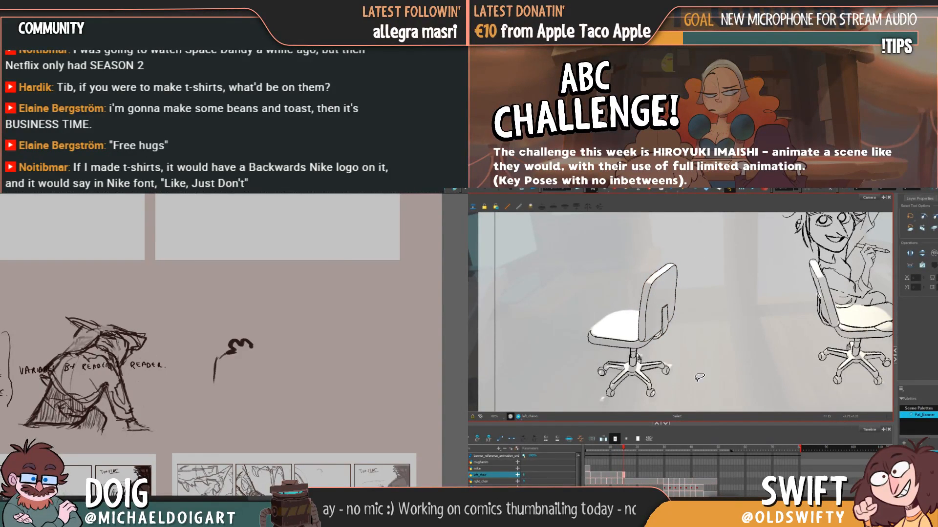
Flip back and forth through the neighbouring frames to examine the motion of the left chair's backrest and bracket
key(comma)
key(comma)
key(comma)
key(comma)
key(period)
key(comma)
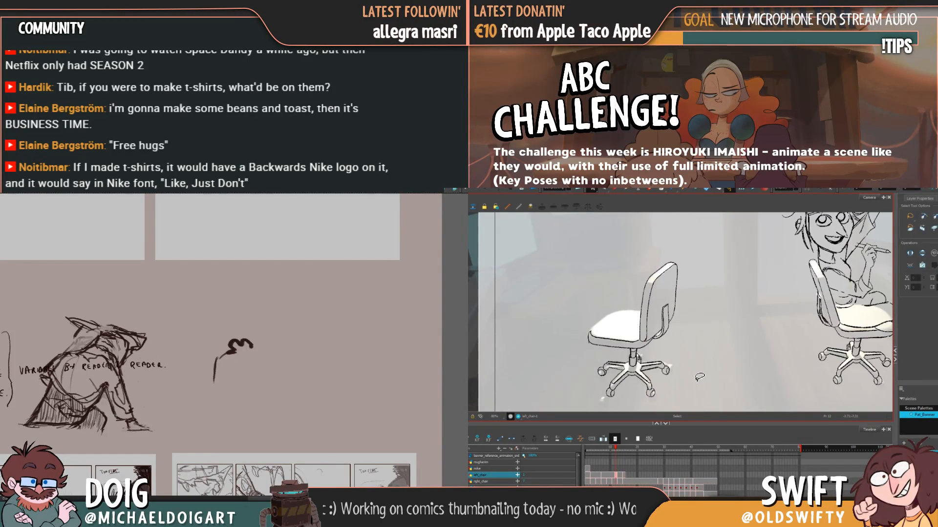
key(period)
key(period)
key(comma)
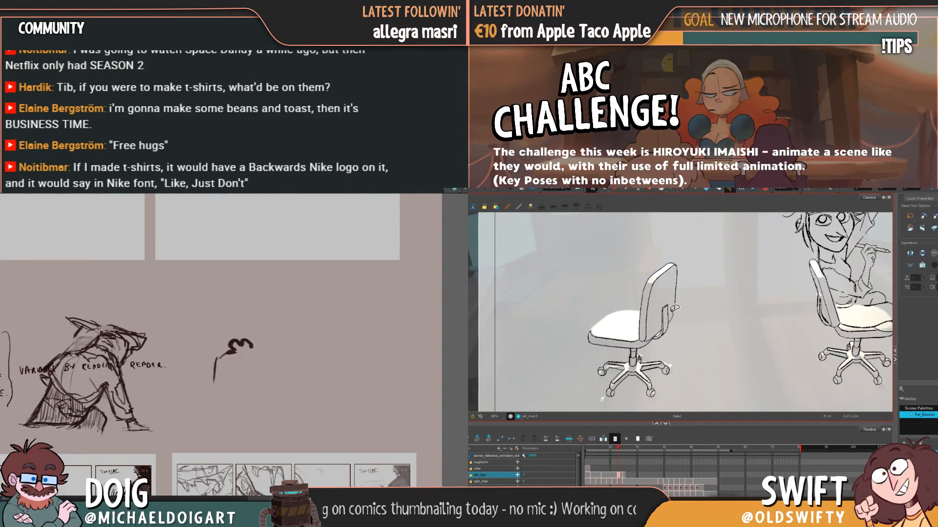
Compare the left chair's backrest and bracket across neighbouring frames, briefly selecting both on one drawing
key(period)
key(period)
key(comma)
key(period)
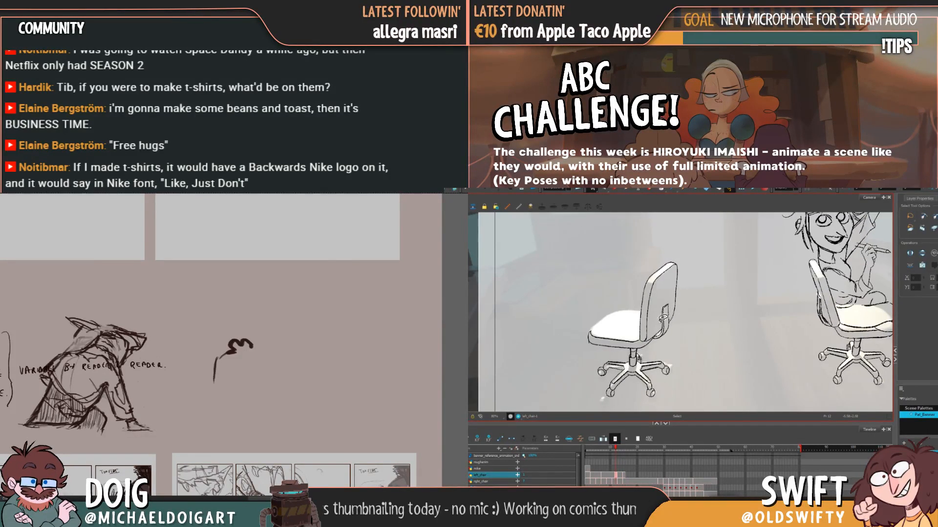
key(comma)
key(comma)
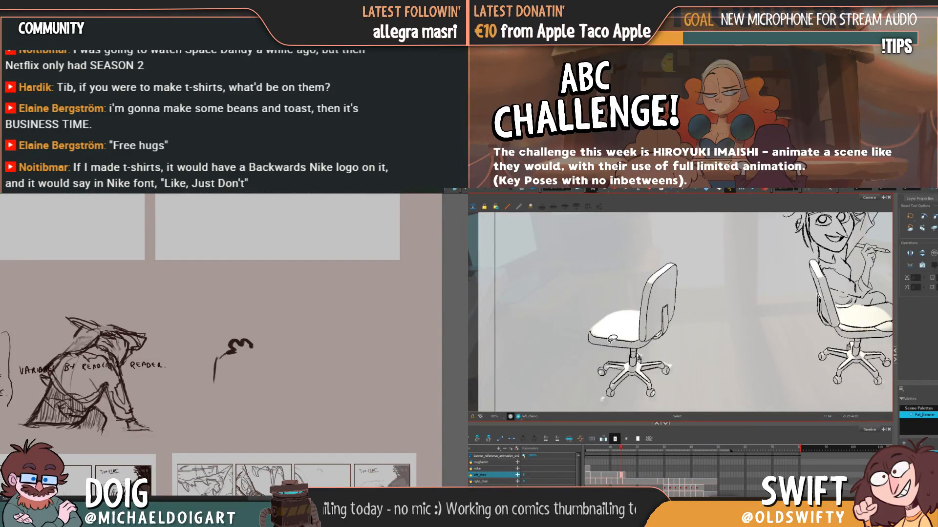
key(comma)
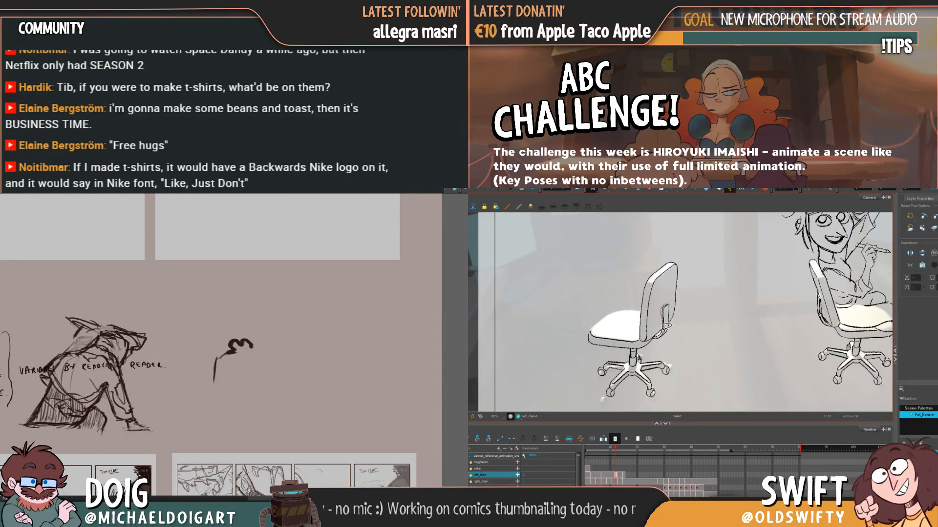
click(665, 326)
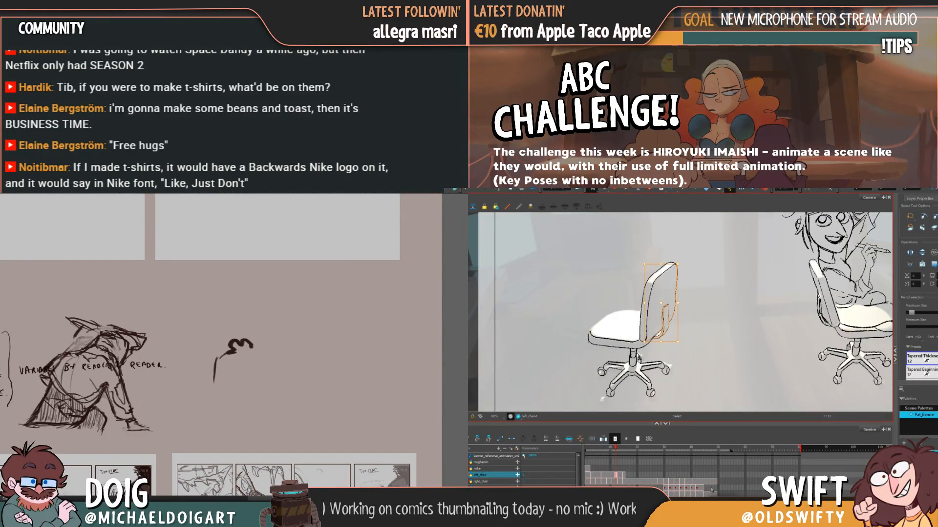
key(Escape)
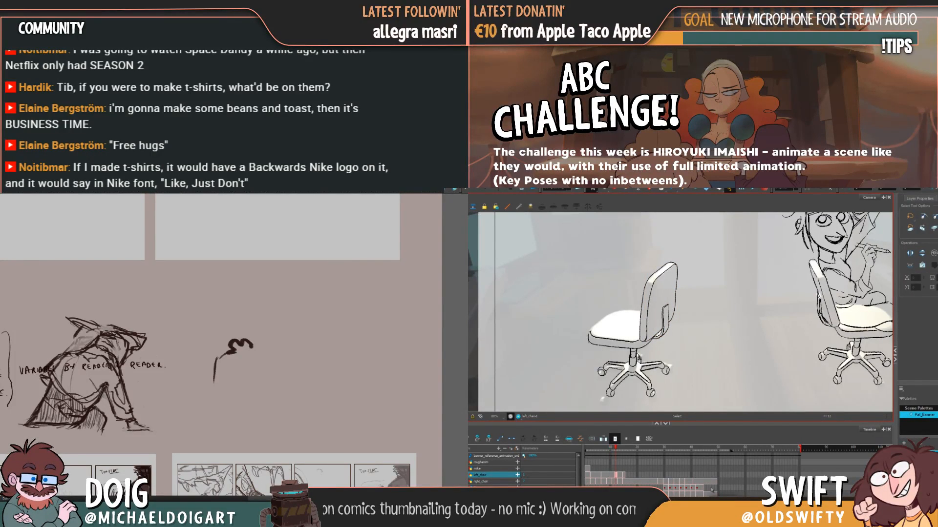
Check the left chair's next three frames and select the bracket strokes behind its backrest
key(period)
key(period)
key(period)
key(comma)
key(comma)
key(comma)
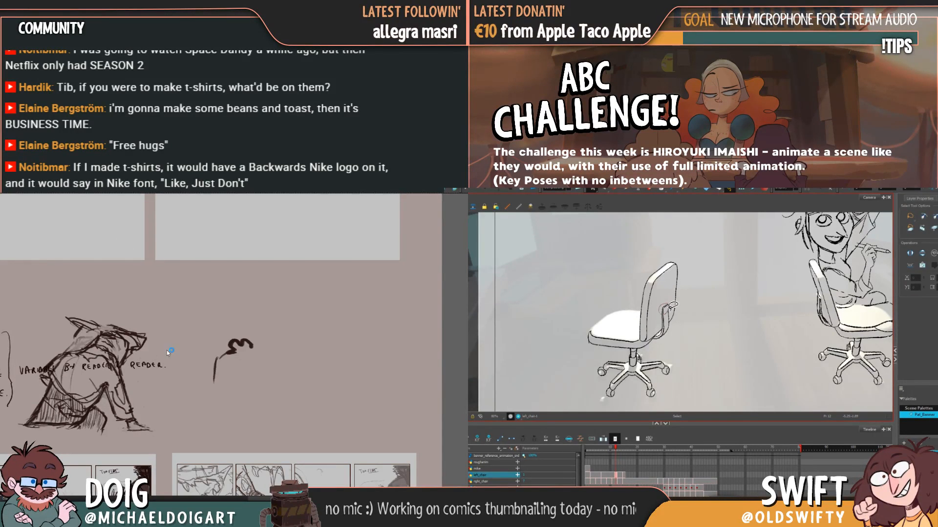
click(664, 308)
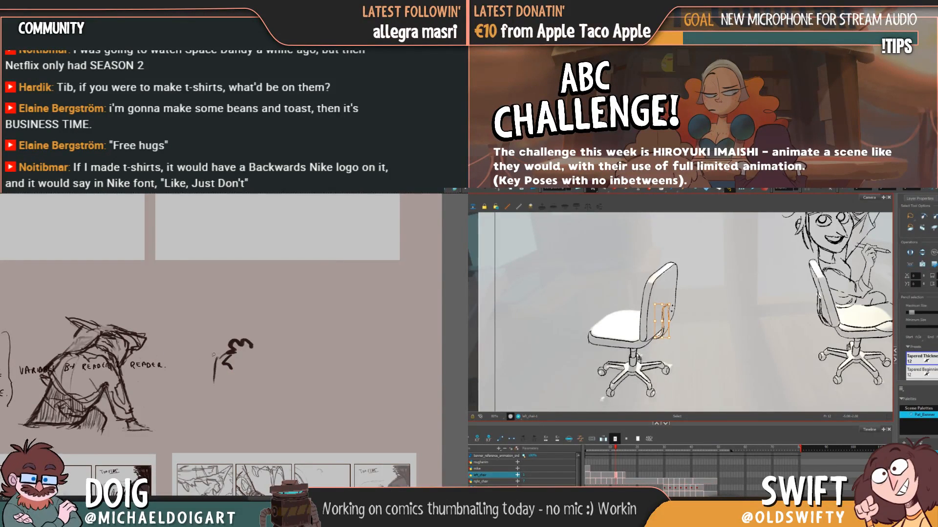
click(677, 305)
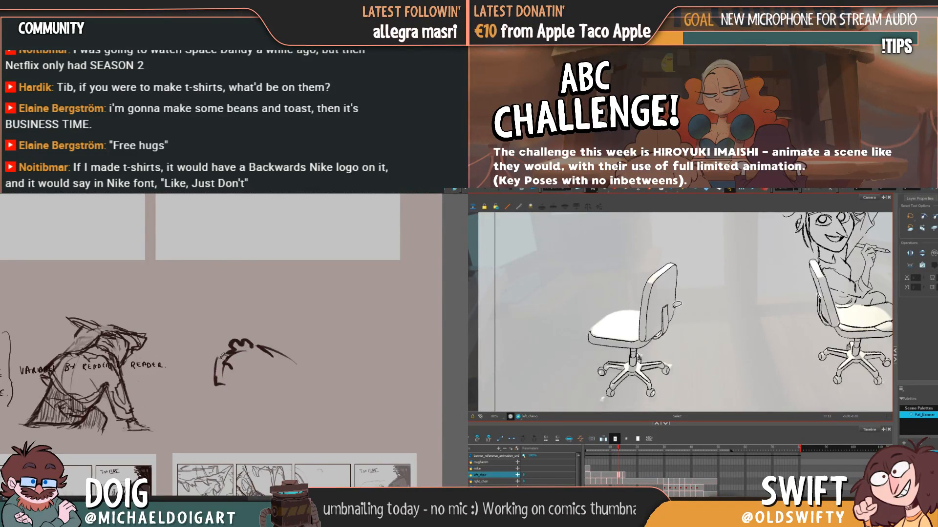
click(665, 307)
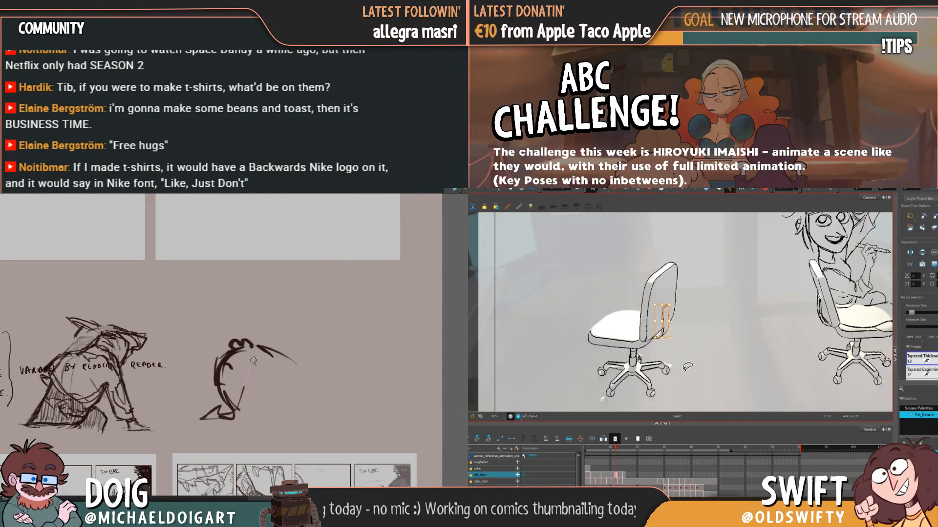
Flip through the left chair's earlier and following frames, then reselect the bracket to examine its position
key(comma)
key(comma)
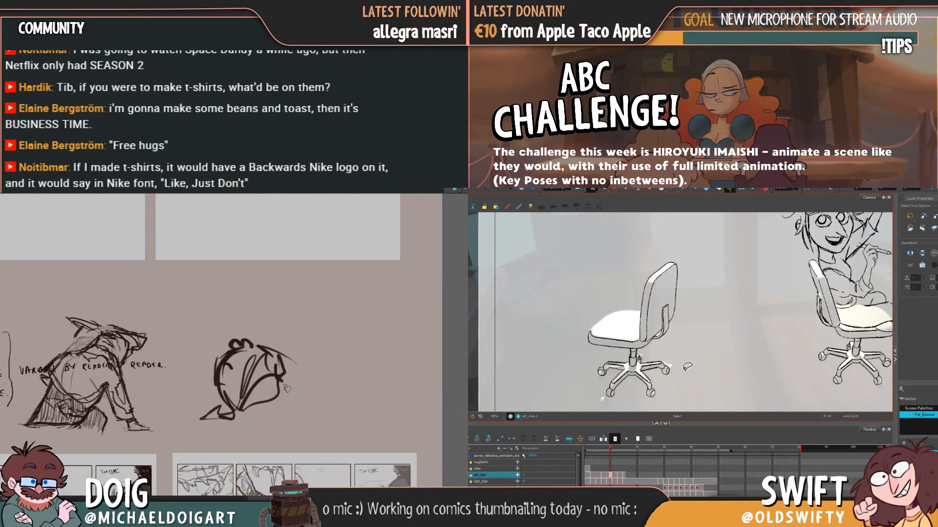
key(period)
key(period)
key(period)
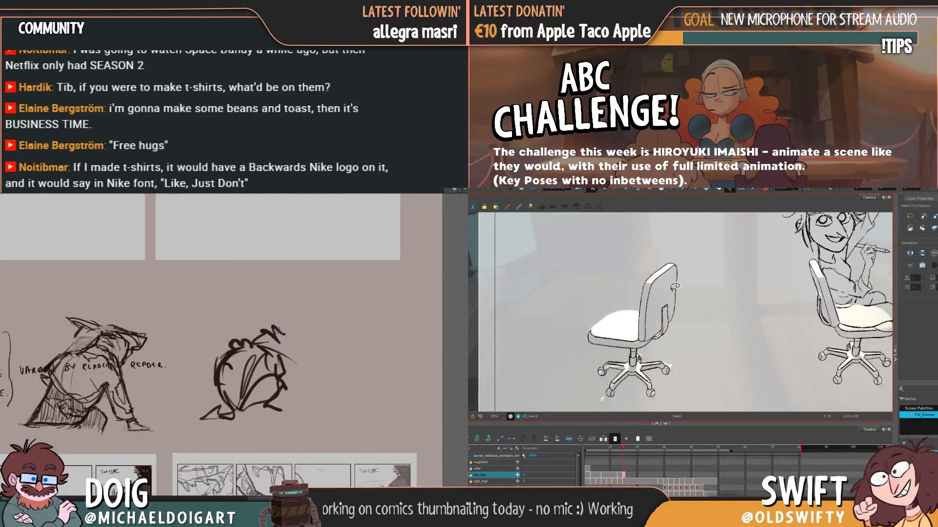
key(comma)
key(period)
key(comma)
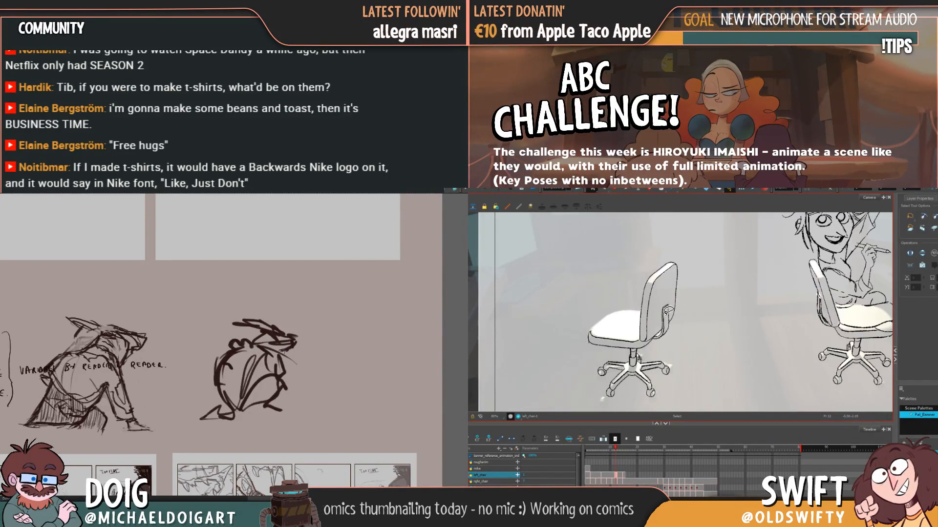
click(663, 322)
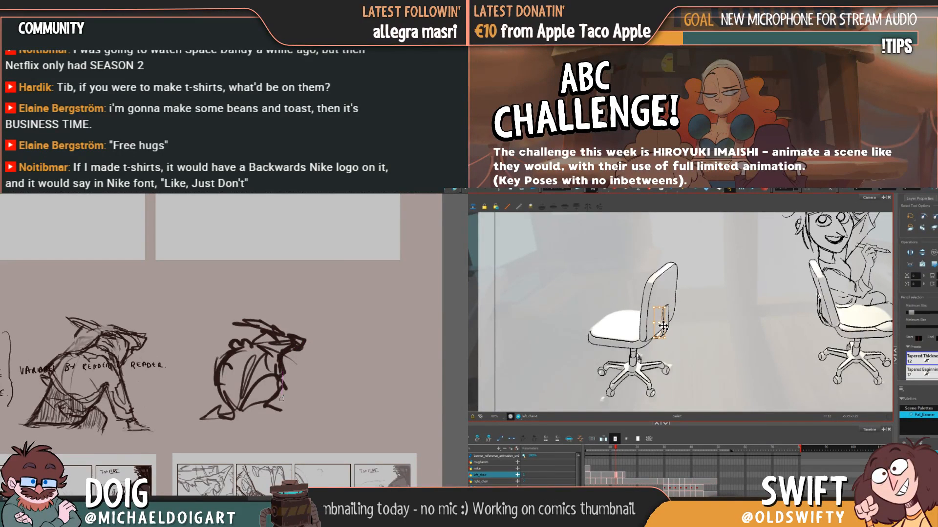
Sketch the crouching creature's front foot and flip through the left chair's frames to check the bracket's motion
mouse_move(256, 418)
mouse_down()
mouse_move(282, 413)
mouse_move(284, 370)
mouse_move(303, 418)
mouse_move(280, 417)
mouse_move(265, 388)
mouse_move(297, 419)
mouse_up()
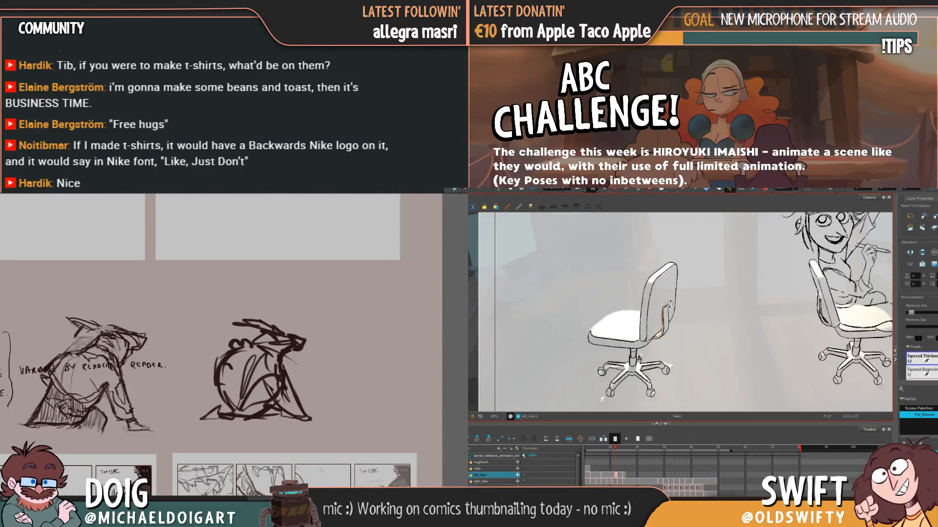
key(comma)
key(comma)
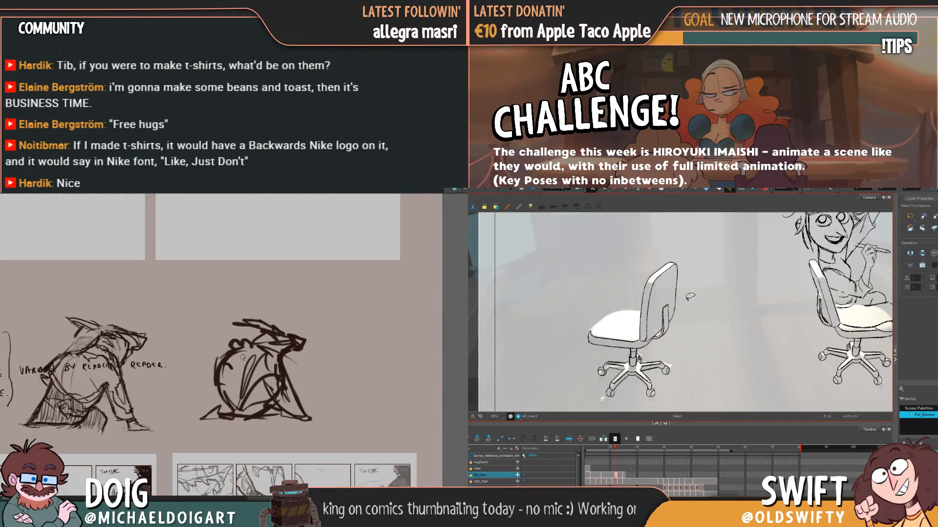
key(period)
key(period)
key(period)
key(period)
key(period)
Draw darker fur strokes along the crouching creature's back over its rough, while checking the left chair's neighbouring frames
mouse_move(214, 371)
mouse_down()
mouse_move(171, 420)
mouse_move(257, 390)
mouse_move(296, 351)
mouse_up()
key(comma)
key(comma)
key(comma)
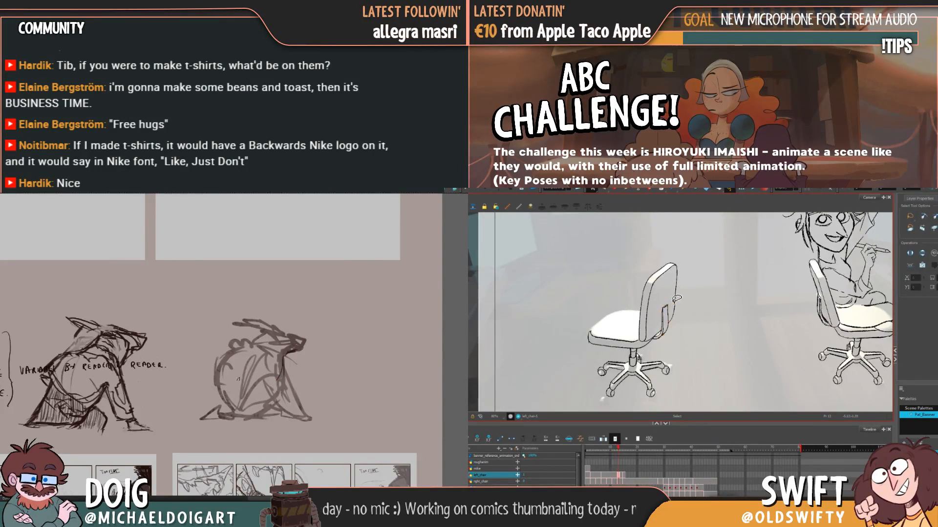
key(period)
mouse_move(239, 344)
mouse_down()
mouse_move(218, 349)
mouse_move(217, 374)
mouse_up()
Select the left chair's backrest strokes and compare them with the next frame
mouse_move(678, 319)
mouse_down()
mouse_move(670, 298)
mouse_move(645, 329)
mouse_move(647, 258)
mouse_move(702, 250)
mouse_up()
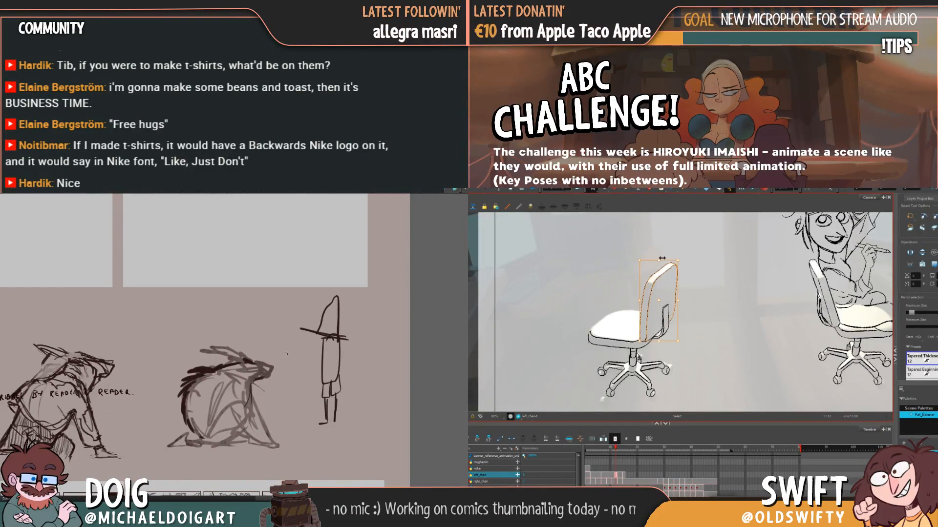
key(period)
key(comma)
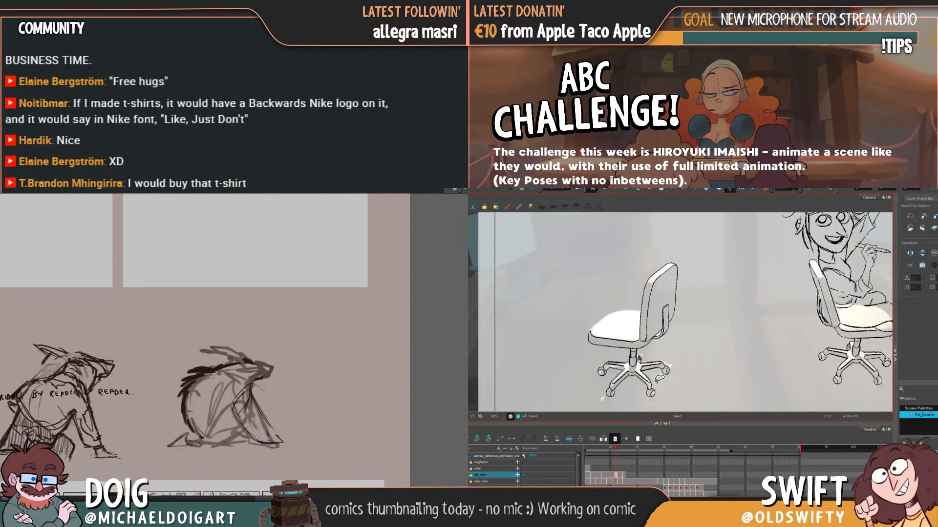
mouse_move(280, 390)
mouse_down()
mouse_move(322, 360)
mouse_move(333, 363)
mouse_up()
mouse_move(266, 406)
mouse_down()
mouse_move(348, 377)
mouse_move(326, 387)
mouse_up()
key(ctrl+z)
key(ctrl+z)
key(ctrl+z)
key(ctrl+z)
key(ctrl+z)
key(ctrl+z)
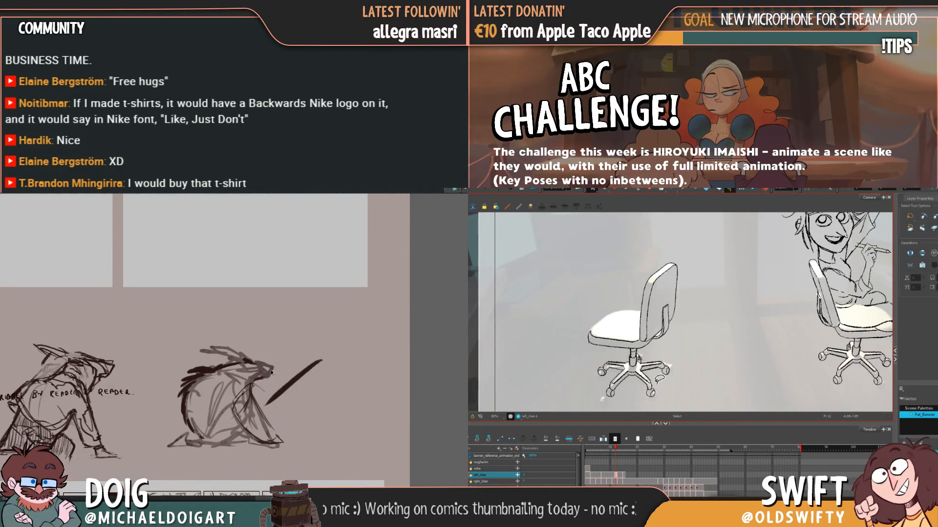
Add fur and contour strokes to the crouching creature's back and shoulder
drag(240, 403, 250, 381)
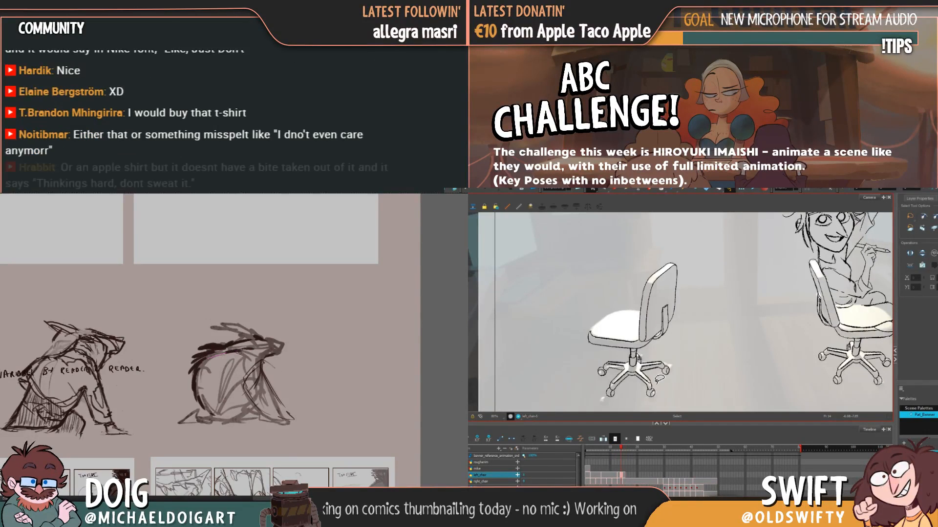
mouse_move(241, 353)
mouse_down()
mouse_move(215, 354)
mouse_move(213, 375)
mouse_move(243, 363)
mouse_move(250, 380)
mouse_move(263, 363)
mouse_up()
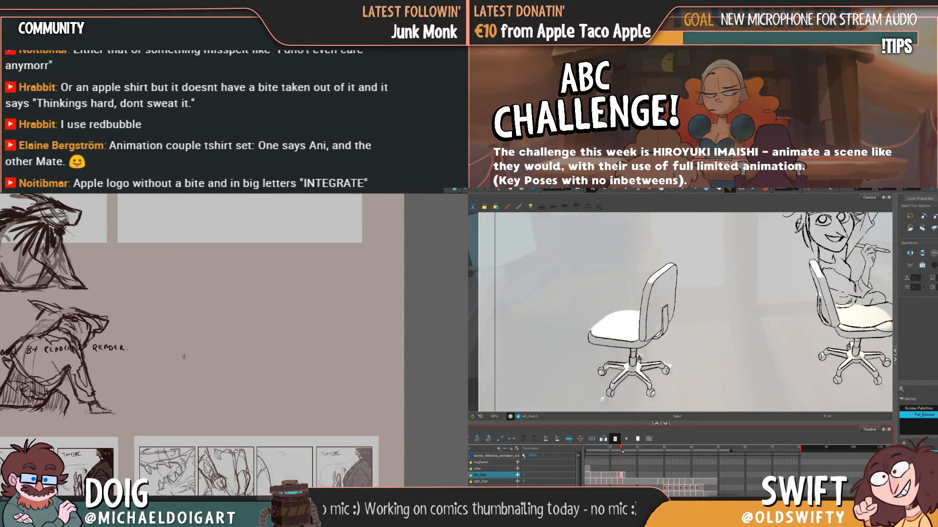
Rough in a new crouching figure beside the existing one, with a curved back and a bent limb planted on the ground
drag(164, 367, 238, 364)
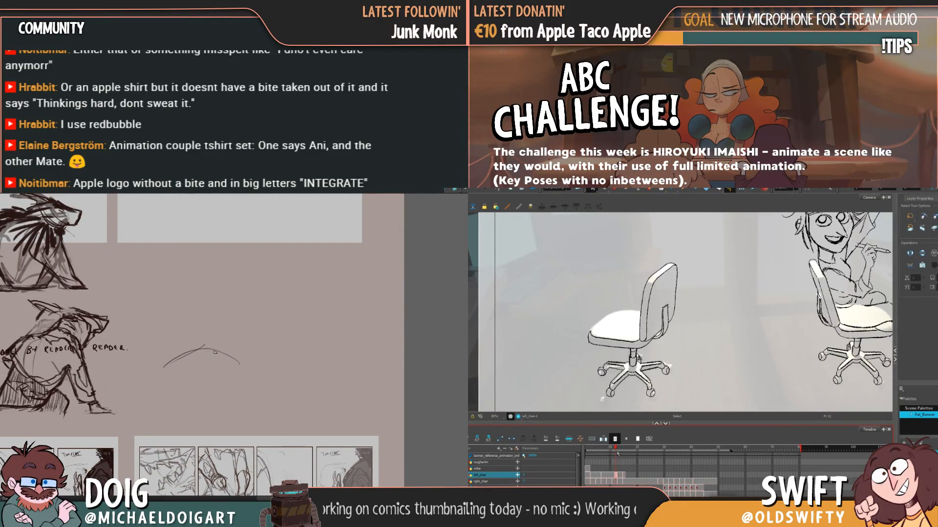
mouse_move(236, 380)
mouse_down()
mouse_move(200, 409)
mouse_move(248, 415)
mouse_up()
mouse_move(248, 377)
mouse_down()
mouse_move(257, 402)
mouse_move(241, 397)
mouse_move(235, 409)
mouse_move(229, 386)
mouse_move(244, 412)
mouse_up()
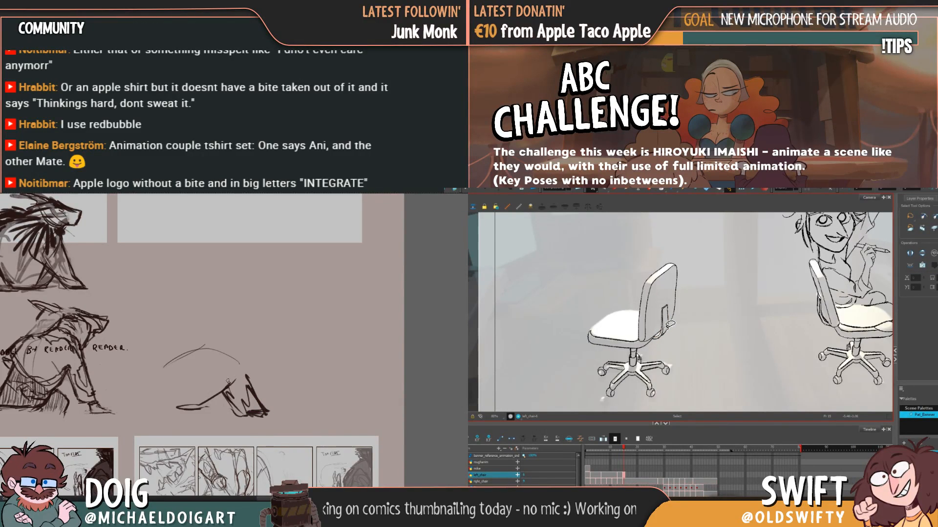
mouse_move(228, 381)
mouse_down()
mouse_move(220, 347)
mouse_move(244, 374)
mouse_up()
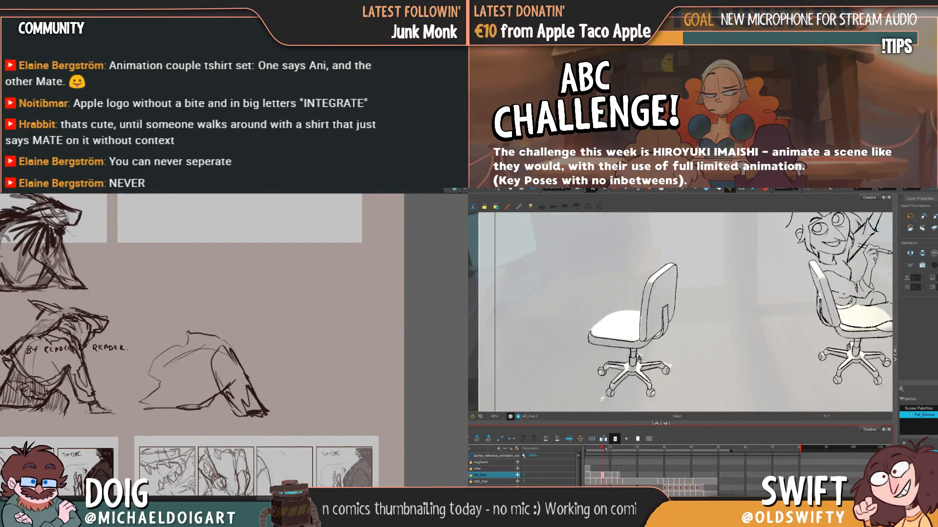
Scrub through the early timeline frames to examine the left chair drawings against the seated woman's animation
drag(603, 451, 609, 455)
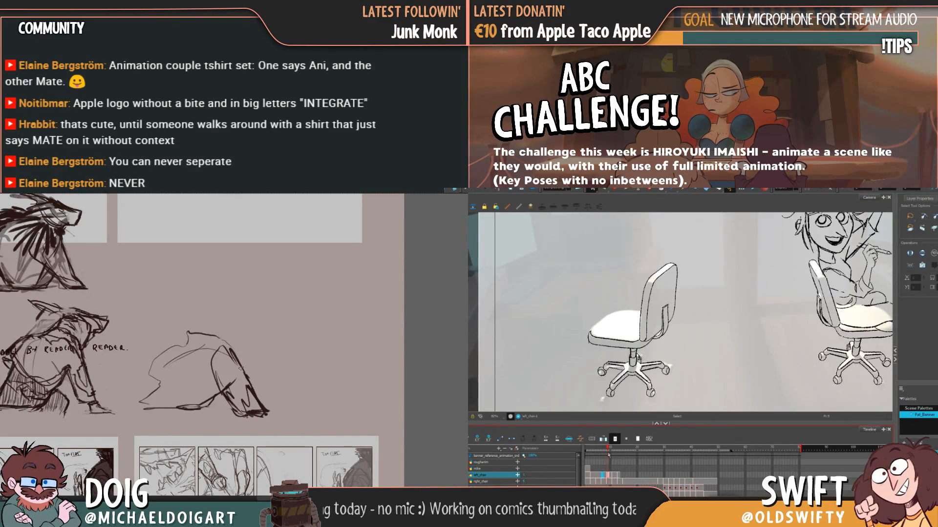
click(600, 474)
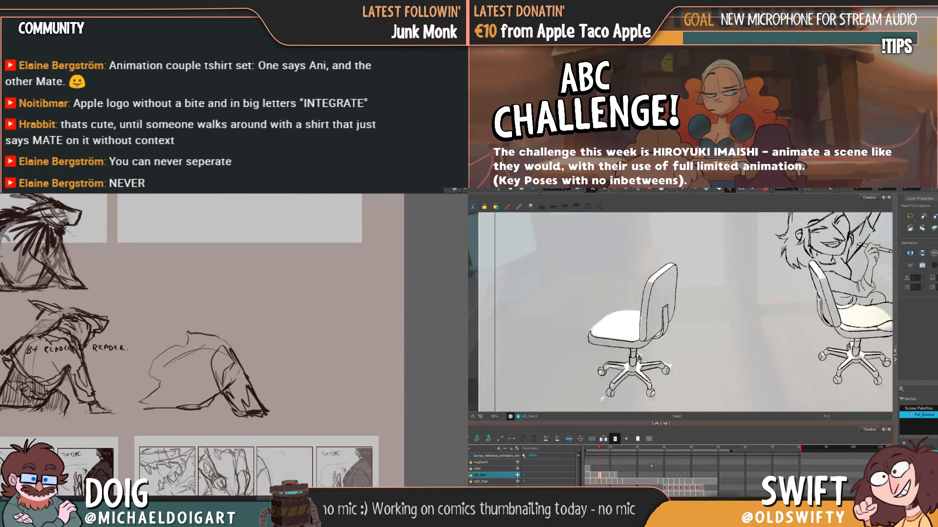
click(605, 449)
mouse_move(605, 450)
mouse_down()
mouse_move(632, 452)
mouse_move(602, 460)
mouse_up()
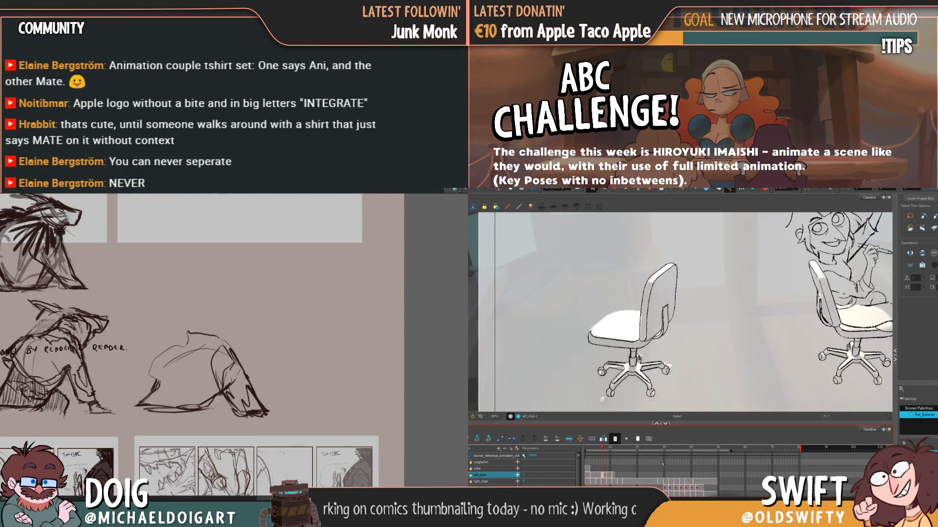
drag(606, 451, 622, 453)
click(606, 474)
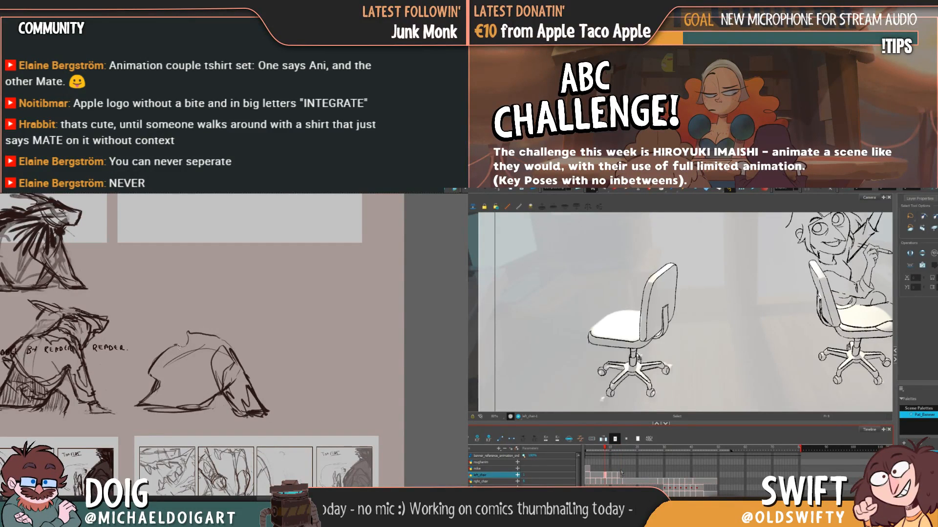
Move to frame 17 on the left chair layer and duplicate its drawing
mouse_move(611, 453)
mouse_down()
mouse_move(599, 462)
mouse_move(631, 457)
mouse_move(618, 458)
mouse_move(627, 483)
mouse_up()
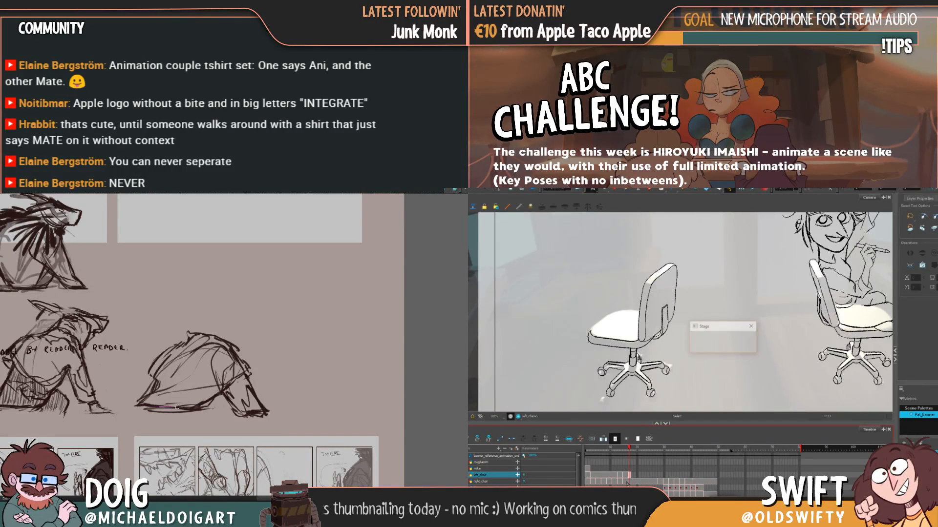
key(alt+shift+d)
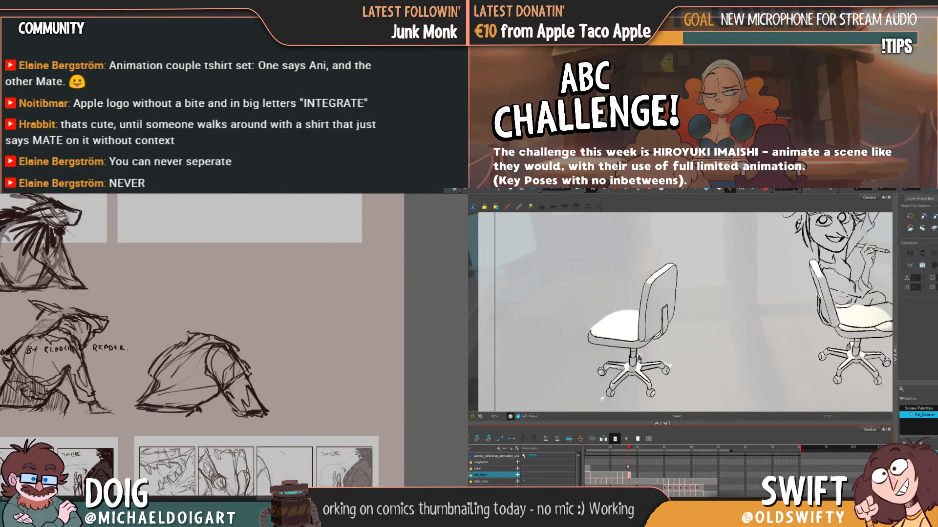
Add fold lines across the new crouching figure's back and arm, and sketch its head with wavy hair
mouse_move(196, 406)
mouse_down()
mouse_move(177, 356)
mouse_move(192, 343)
mouse_move(213, 405)
mouse_up()
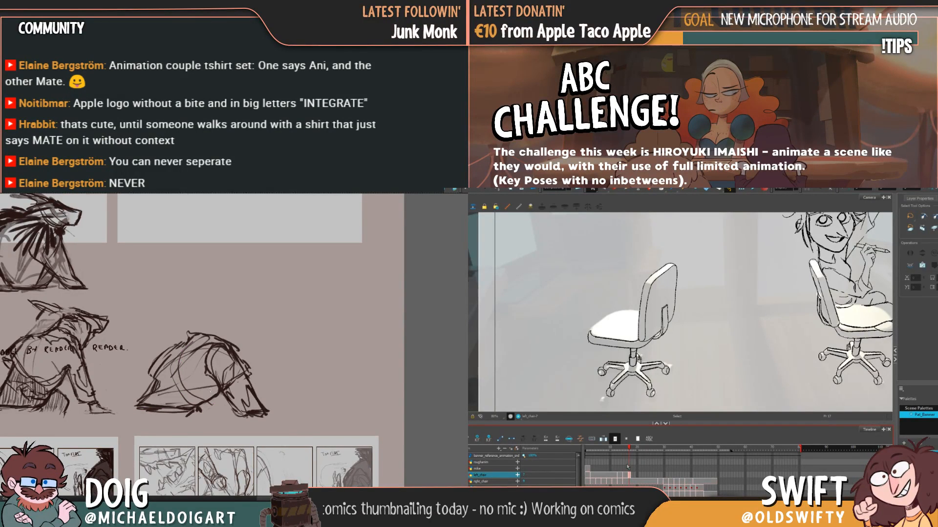
mouse_move(215, 365)
mouse_down()
mouse_move(191, 391)
mouse_move(164, 395)
mouse_move(154, 372)
mouse_up()
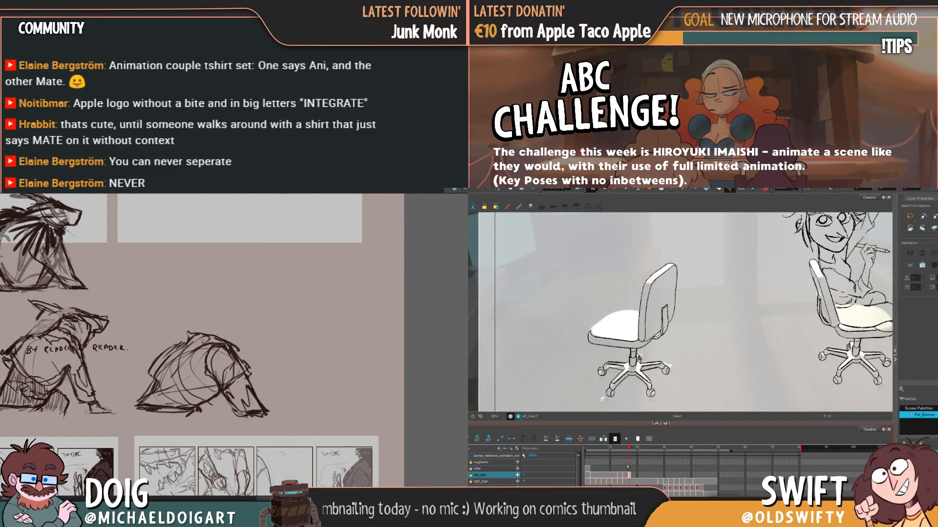
drag(209, 342, 189, 335)
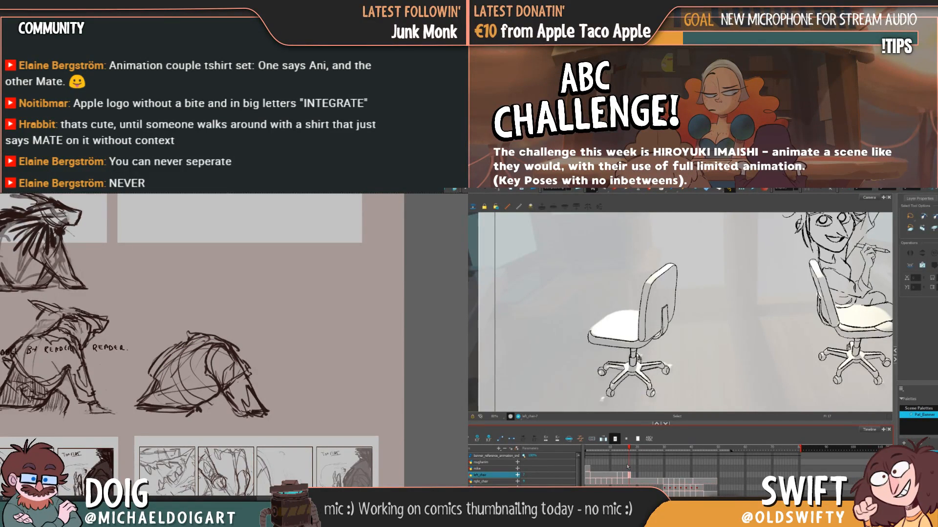
drag(250, 386, 260, 395)
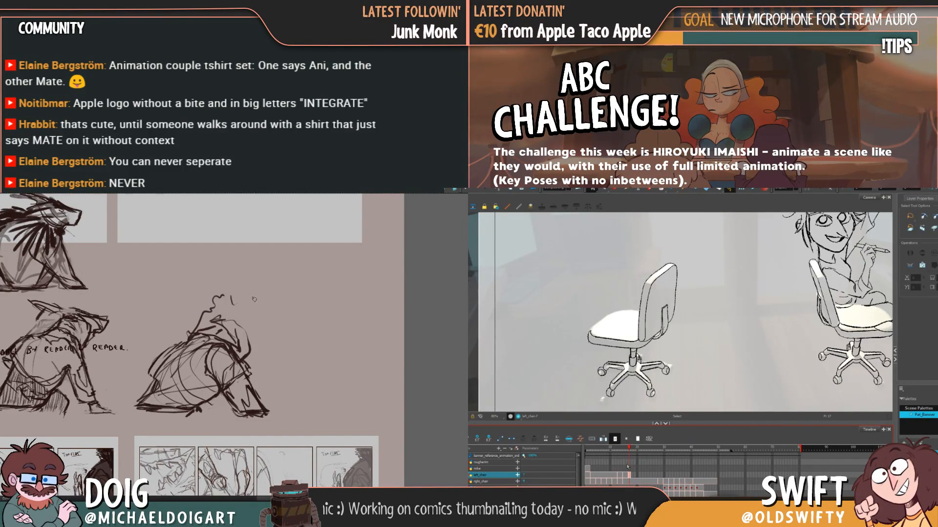
mouse_move(235, 300)
mouse_down()
mouse_move(259, 304)
mouse_move(248, 356)
mouse_move(268, 328)
mouse_up()
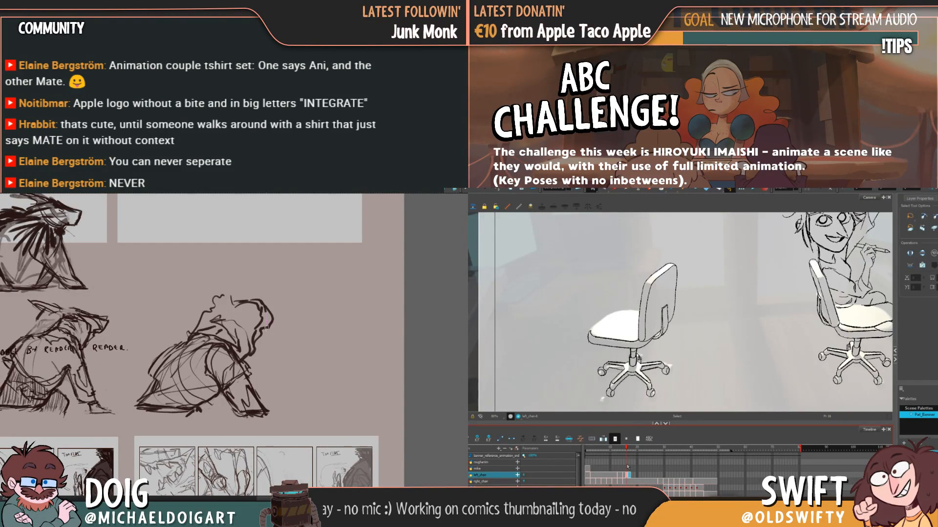
Sketch a long pointed snout on the crouching figure's head, then remove the whole head sketch
mouse_move(268, 333)
mouse_down()
mouse_move(288, 306)
mouse_move(283, 337)
mouse_move(306, 336)
mouse_move(268, 301)
mouse_move(322, 323)
mouse_up()
drag(322, 323, 267, 326)
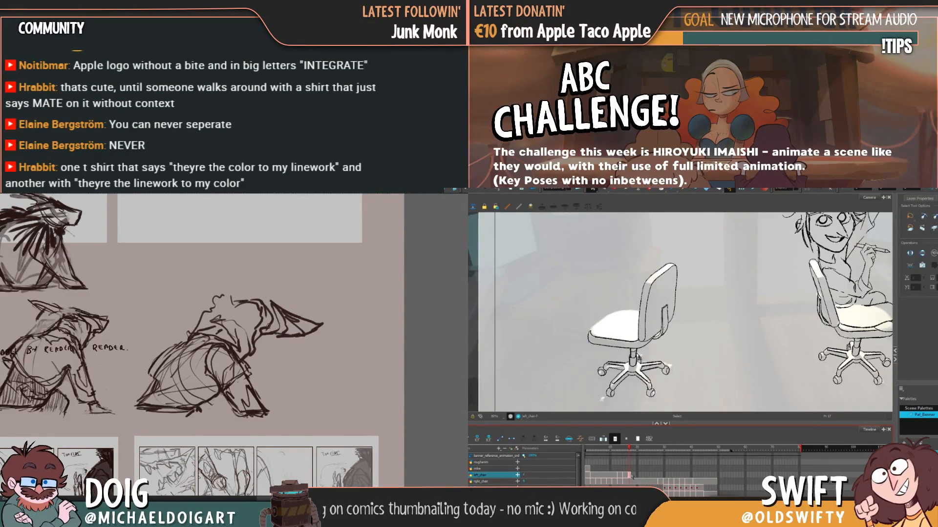
mouse_move(209, 295)
mouse_down()
mouse_move(189, 339)
mouse_move(227, 341)
mouse_move(266, 368)
mouse_move(324, 363)
mouse_move(327, 300)
mouse_move(197, 292)
mouse_up()
key(Delete)
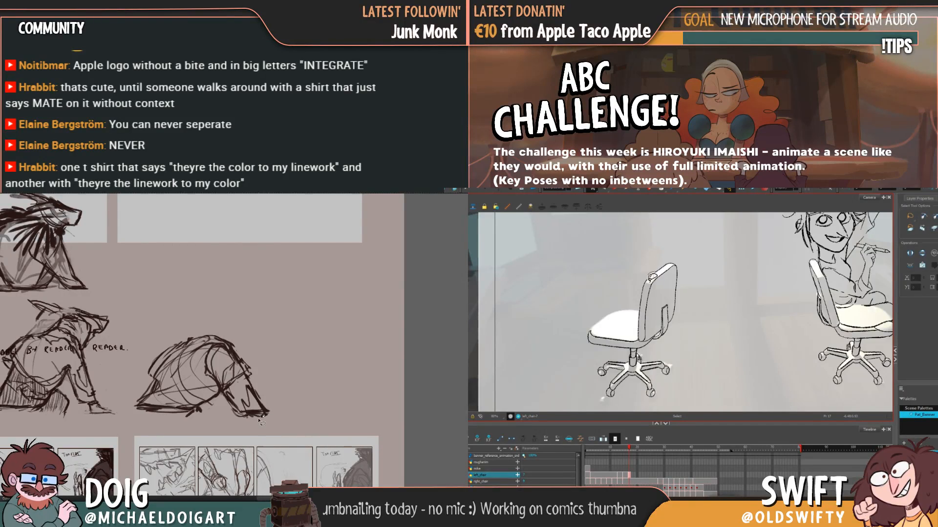
Adjust the top and front edge lines of the left chair's backrest on frame 17
click(662, 273)
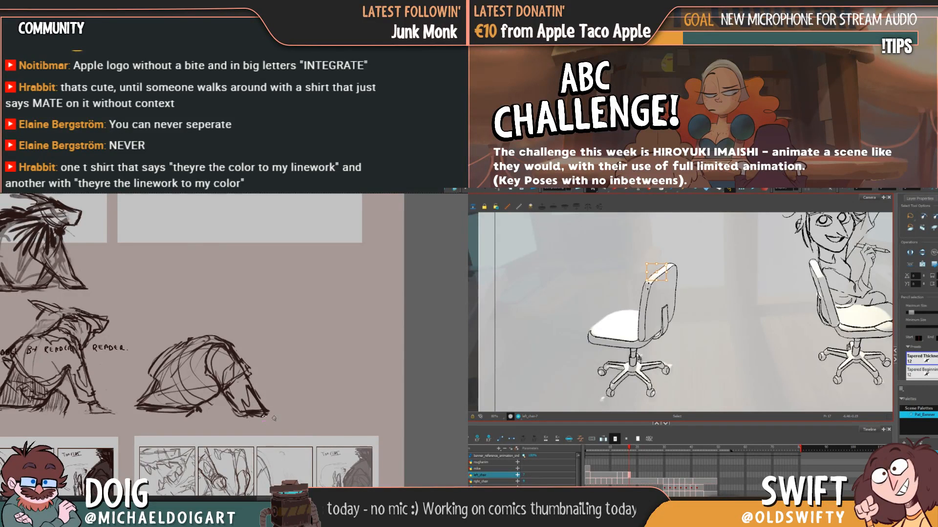
click(647, 293)
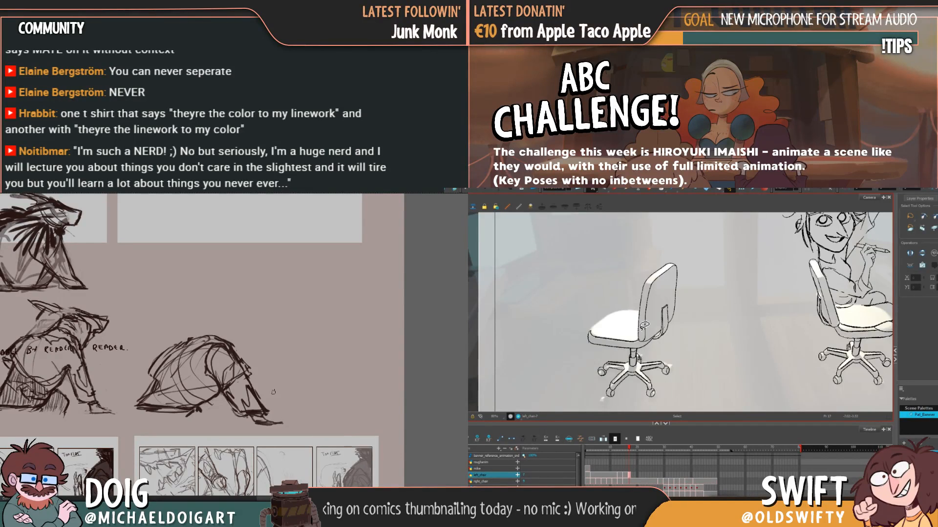
scroll(254, 375, up, 1)
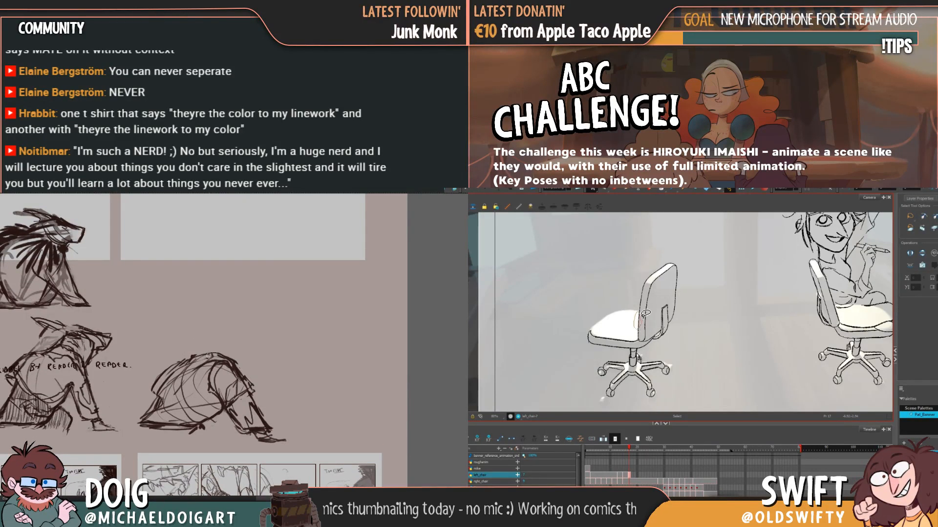
click(643, 317)
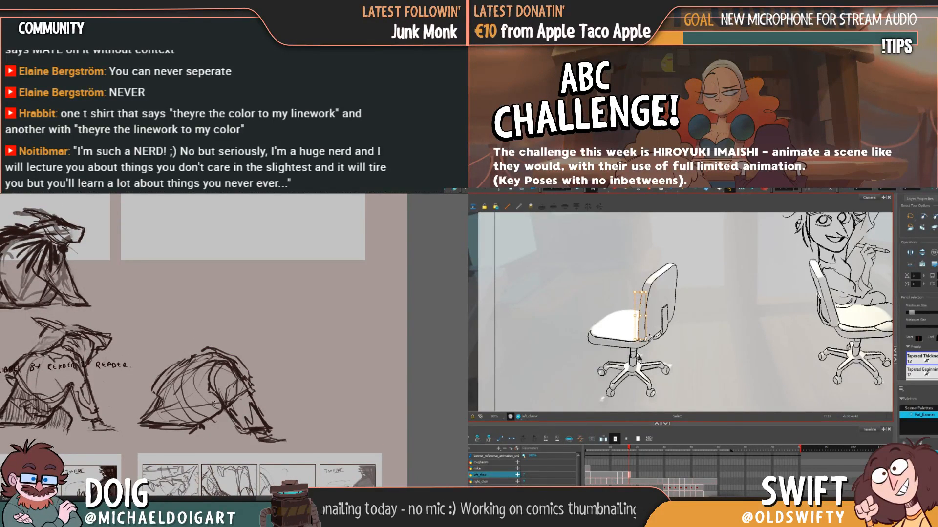
Distort the crouching figure's sketch by raising its rear base corner and pulling the corner near its hand inward
drag(204, 380, 232, 356)
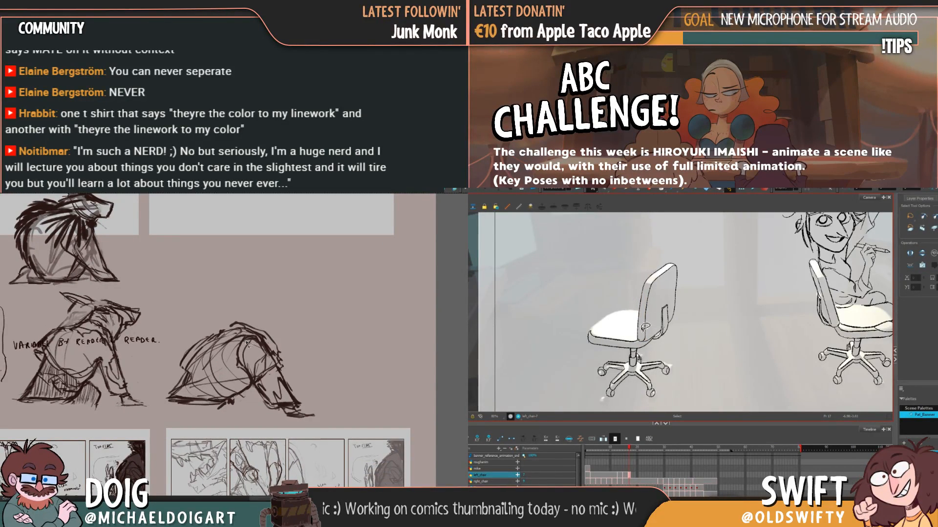
key(ctrl+t)
click(642, 319)
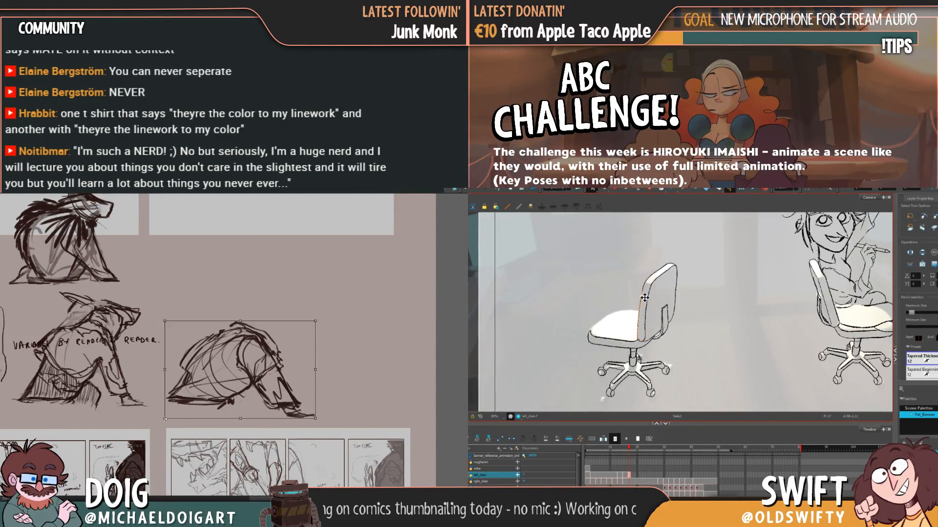
drag(165, 418, 158, 394)
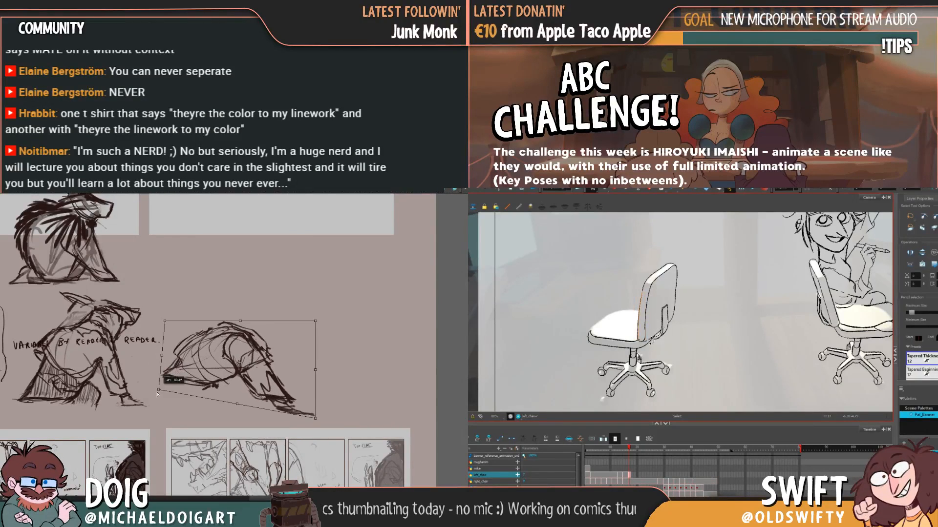
drag(316, 419, 290, 416)
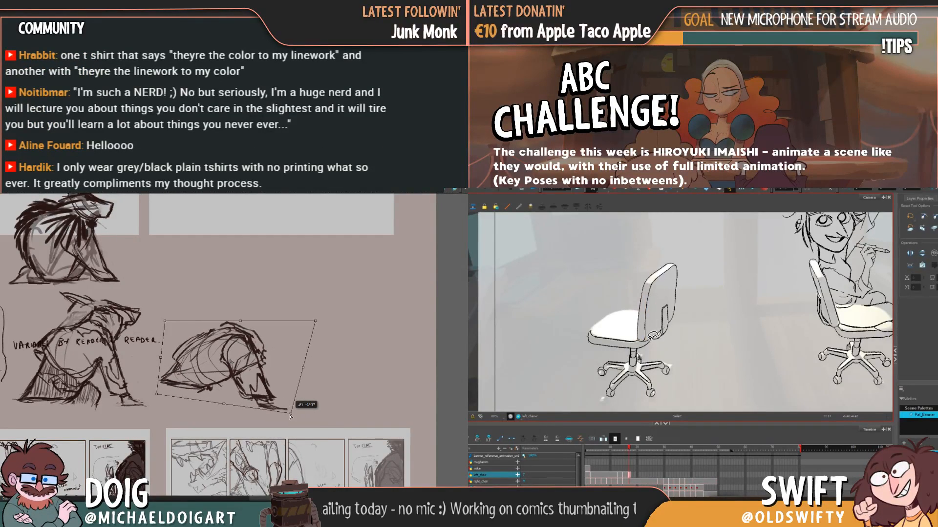
key(Escape)
Reposition the front edge line of the left chair's backrest where it meets the seat
click(643, 323)
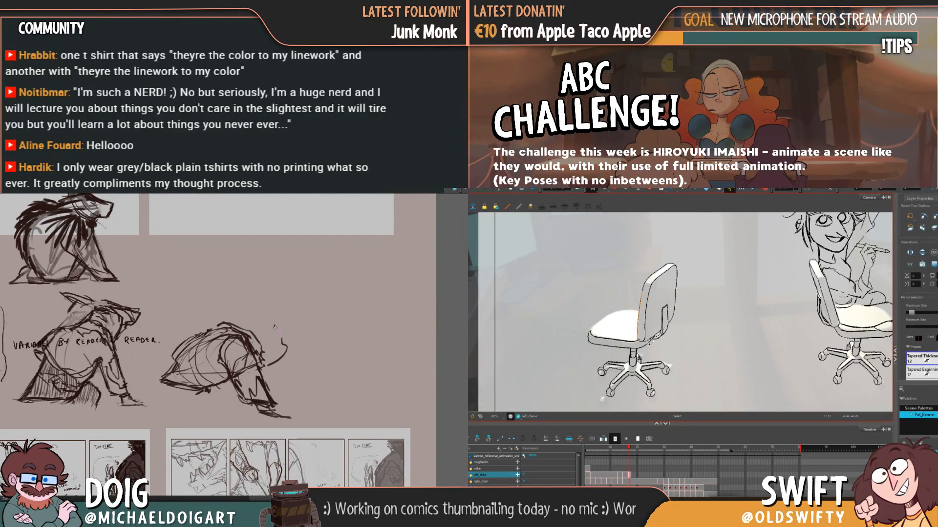
click(652, 342)
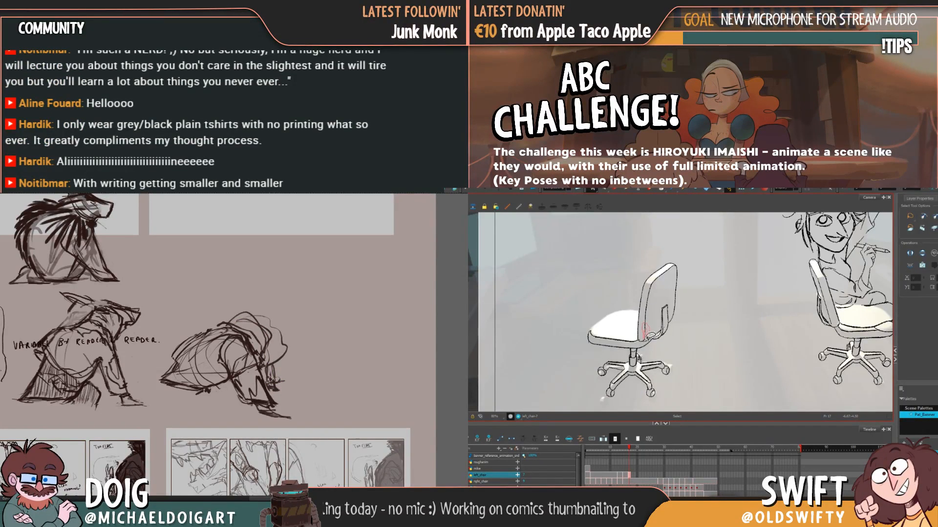
click(645, 328)
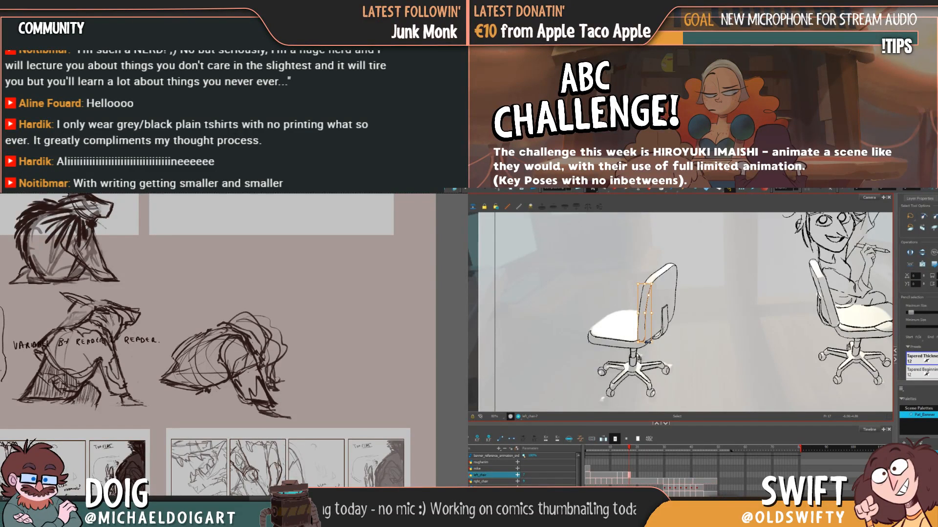
key(Escape)
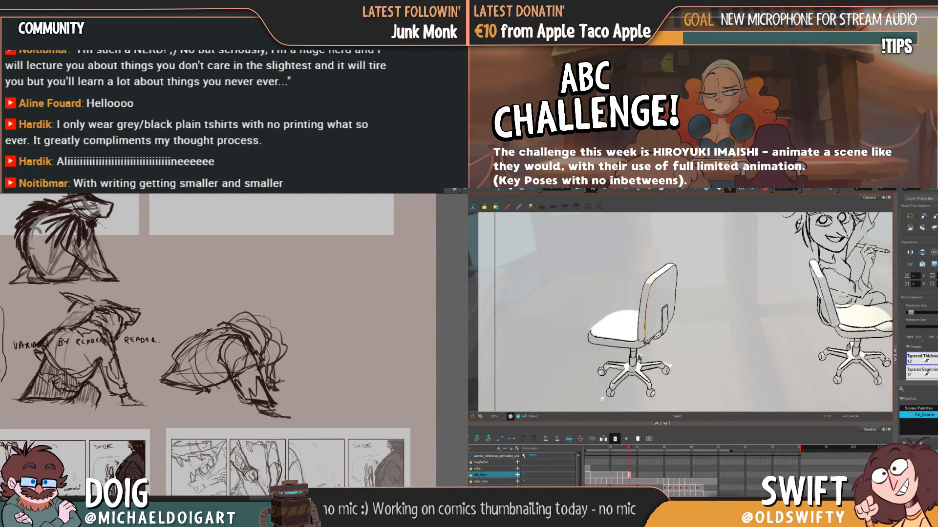
Flip repeatedly between frames 16 and 17 to compare the left chair's backrest drawings
key(comma)
key(period)
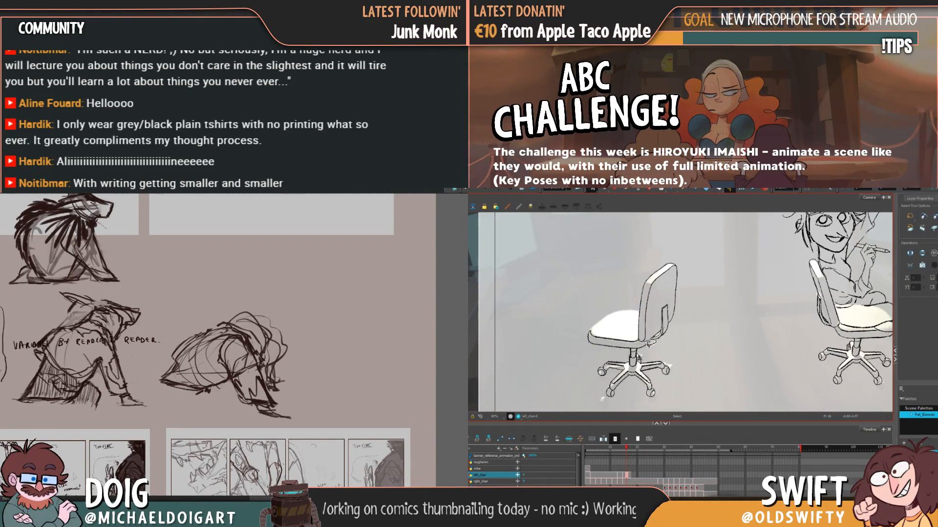
key(comma)
key(period)
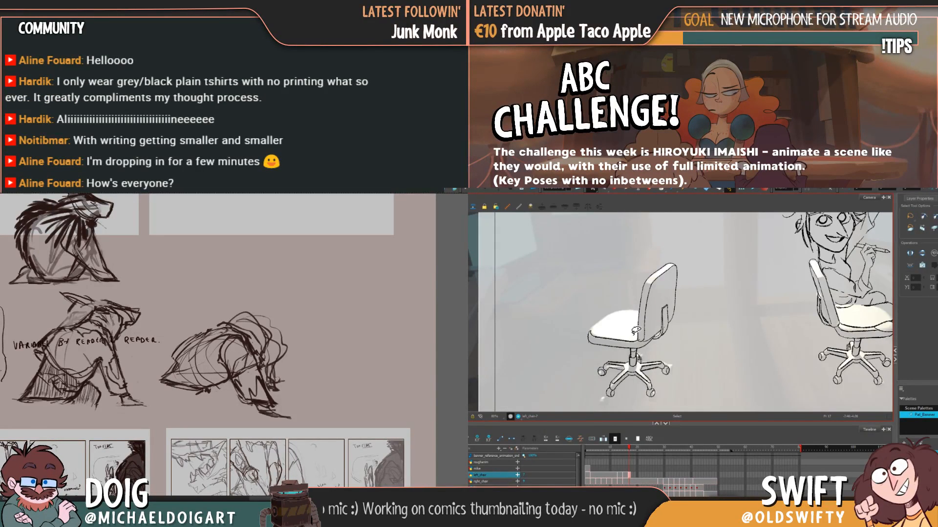
key(comma)
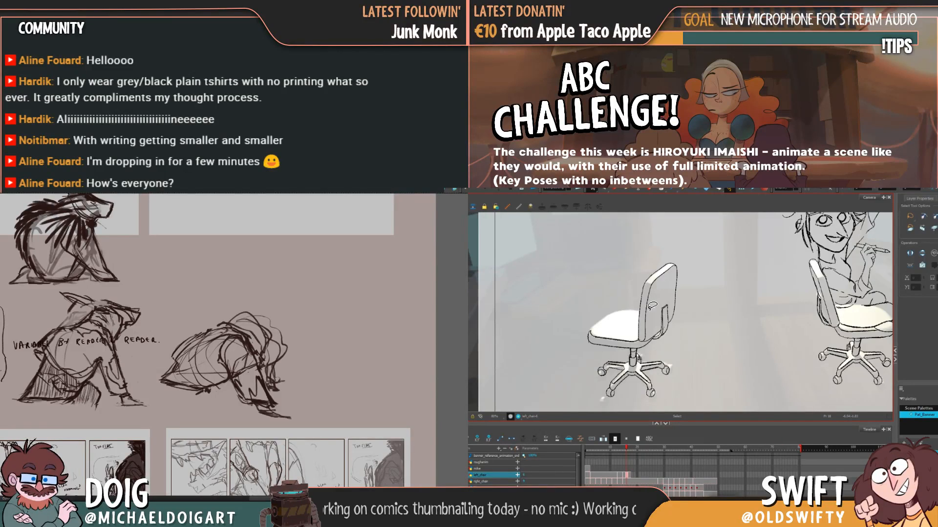
key(period)
key(comma)
key(period)
key(comma)
key(period)
key(comma)
key(period)
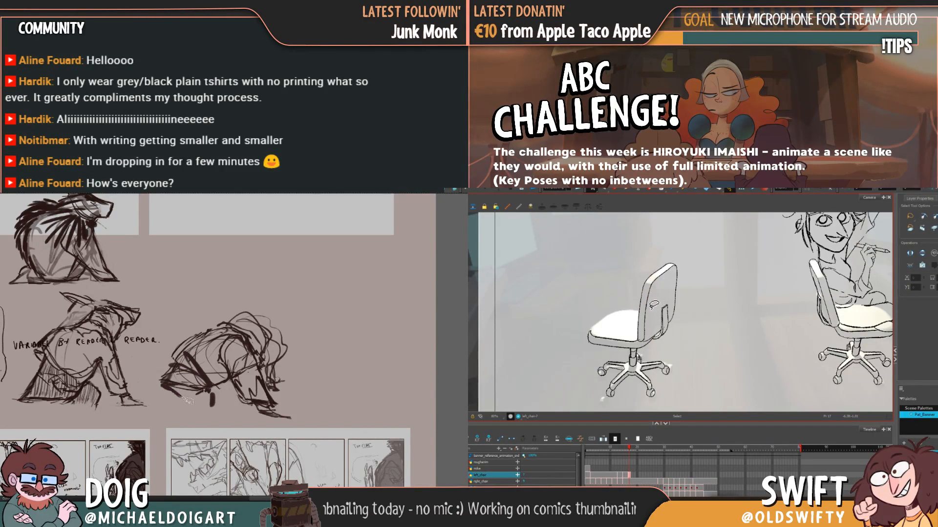
Slightly rescale the width of the backrest's front edge line on frame 17 and compare it with frame 16
click(643, 312)
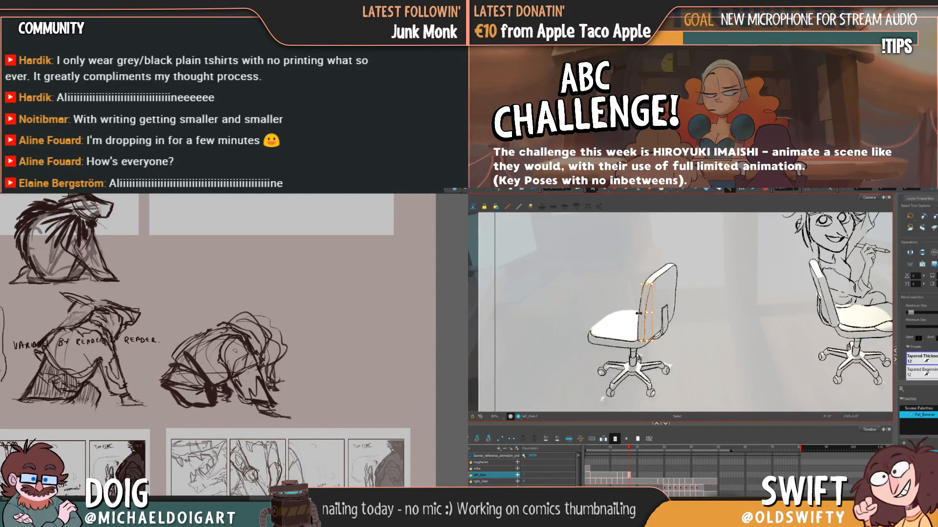
drag(639, 313, 639, 314)
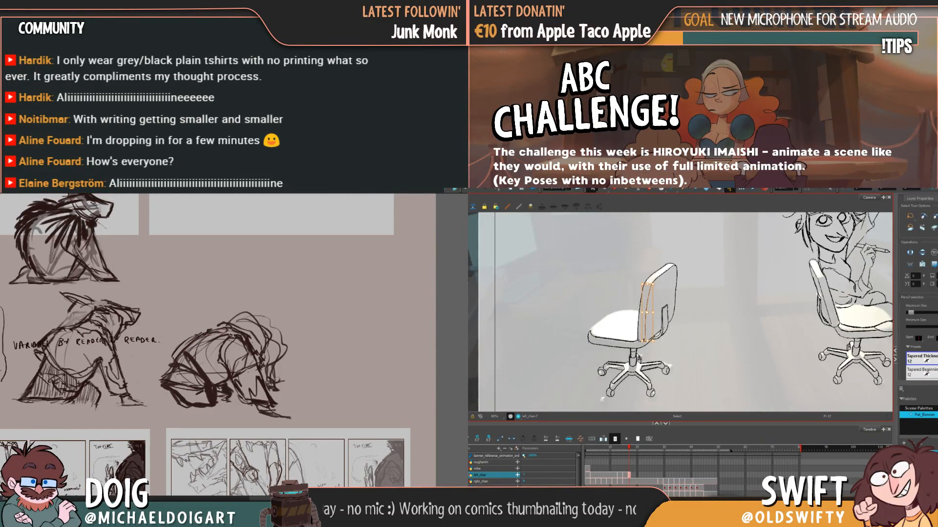
key(Escape)
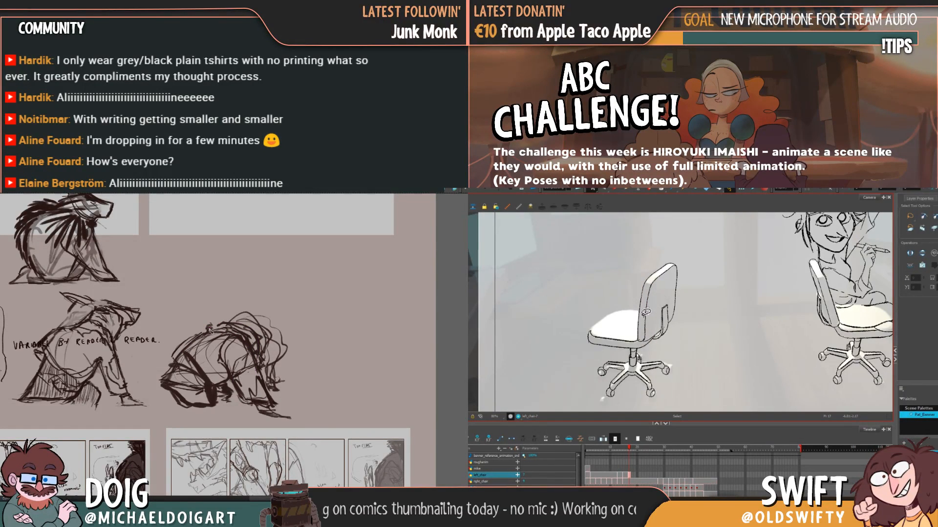
click(652, 310)
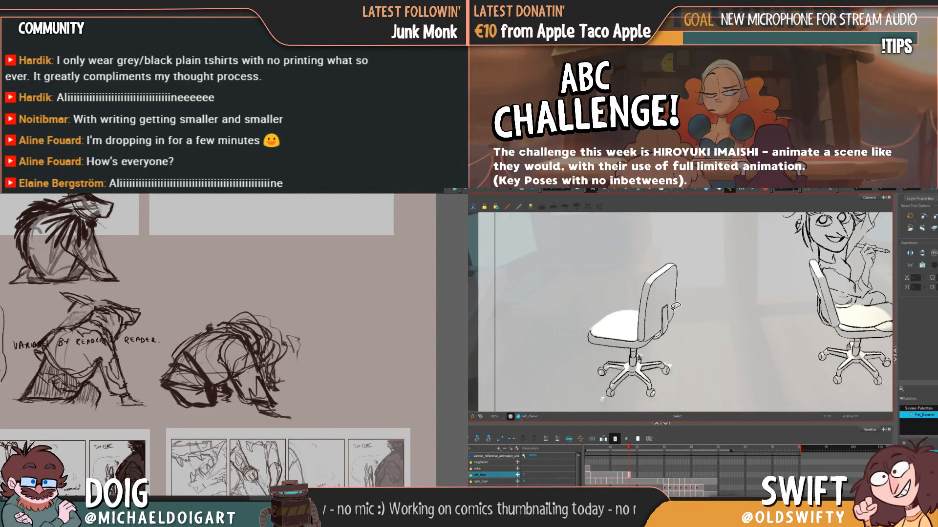
key(.)
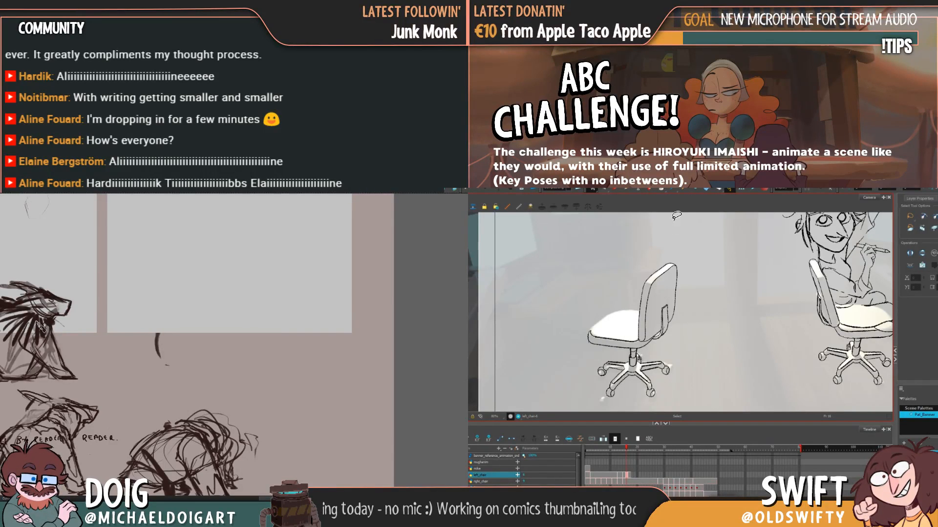
Select and adjust the short top edge line of the left chair's backrest on frame 17
click(655, 272)
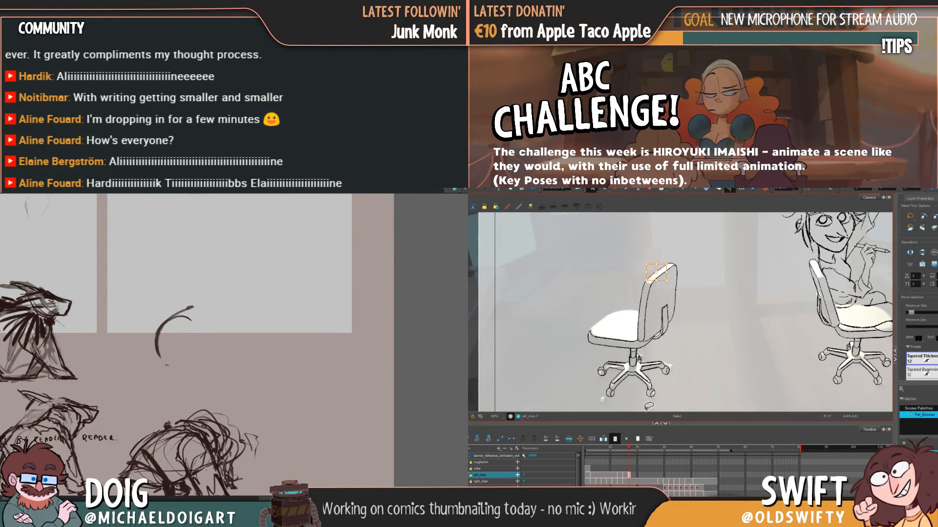
key(Escape)
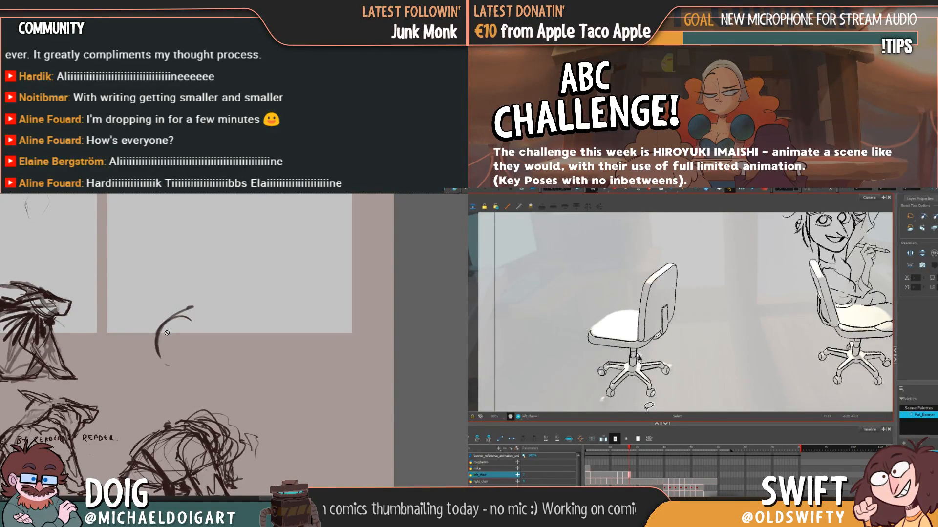
click(650, 281)
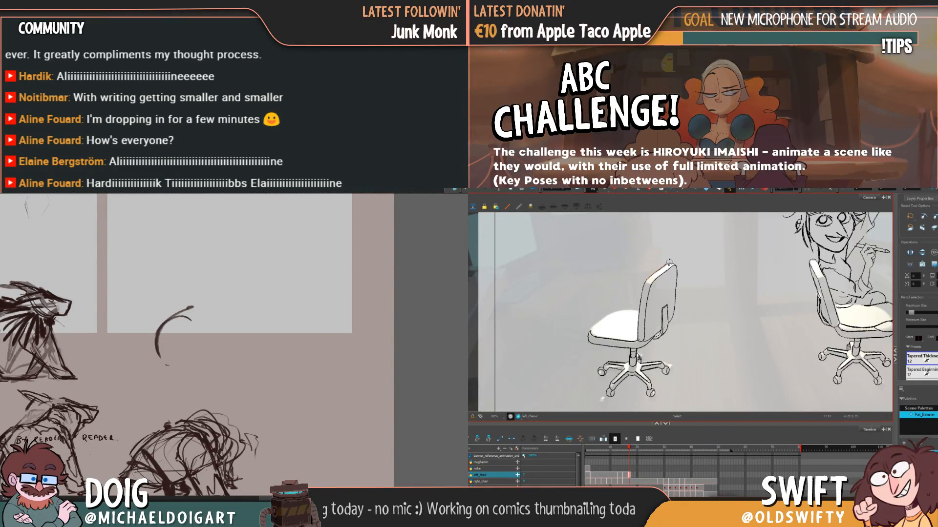
key(Delete)
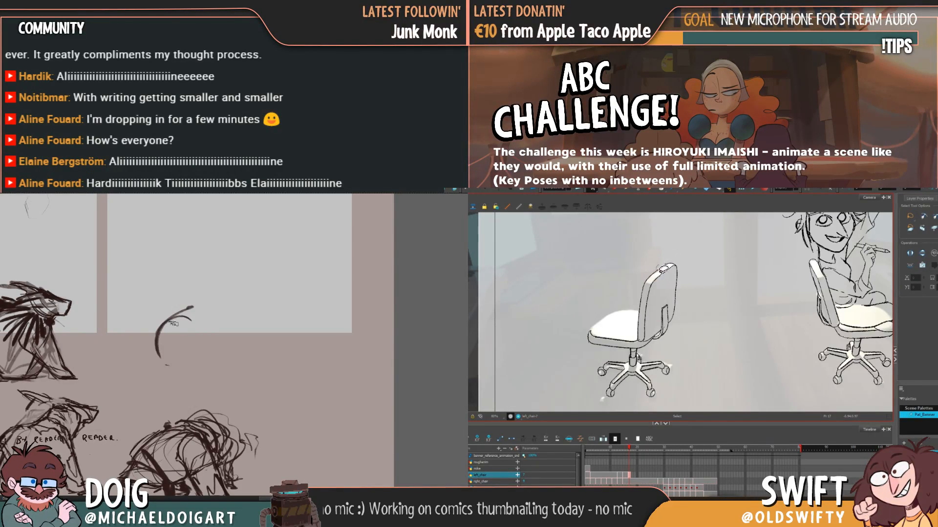
click(665, 264)
Sketch a new hunched figure with a curved back and hair strands, and move it up into the blank panel
mouse_move(191, 307)
mouse_down()
mouse_move(162, 362)
mouse_move(182, 376)
mouse_up()
drag(202, 337, 201, 377)
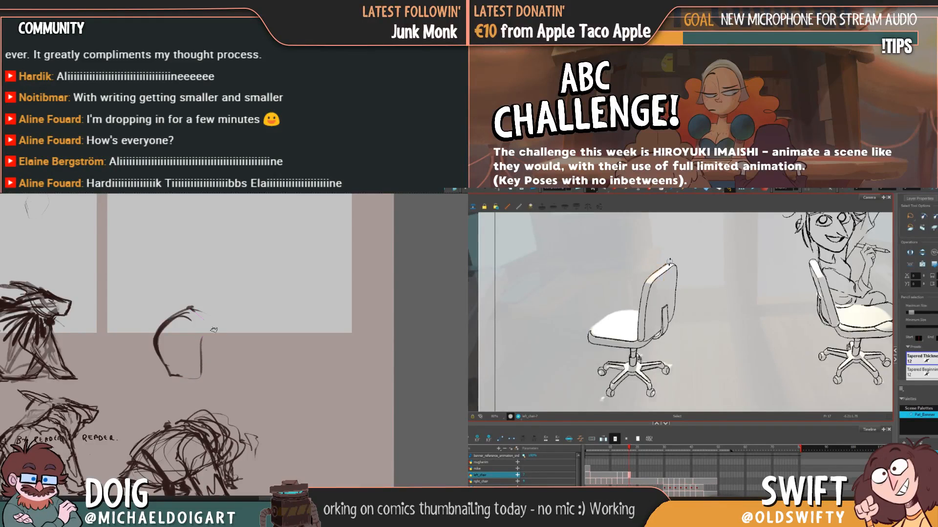
click(680, 254)
mouse_move(195, 300)
mouse_down()
mouse_move(203, 280)
mouse_move(214, 294)
mouse_move(179, 307)
mouse_move(222, 295)
mouse_move(232, 331)
mouse_up()
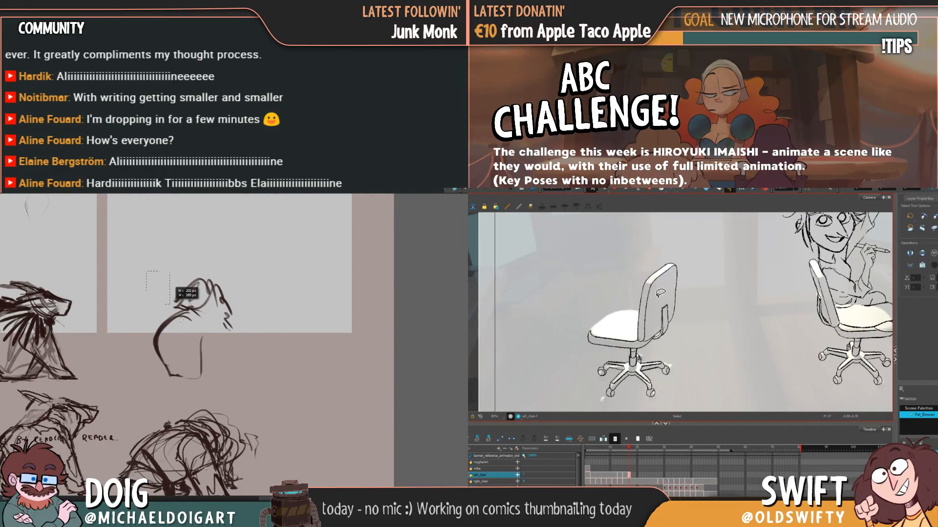
drag(146, 271, 254, 380)
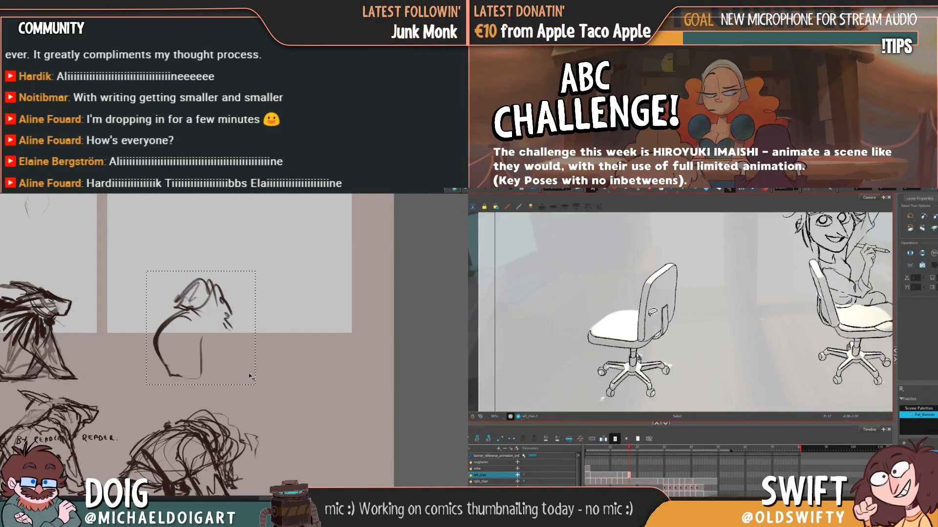
mouse_move(226, 311)
mouse_down()
mouse_move(217, 329)
mouse_move(201, 292)
mouse_move(197, 307)
mouse_up()
Select and slightly adjust the long front edge line of the left chair's backrest on frame 17
key(period)
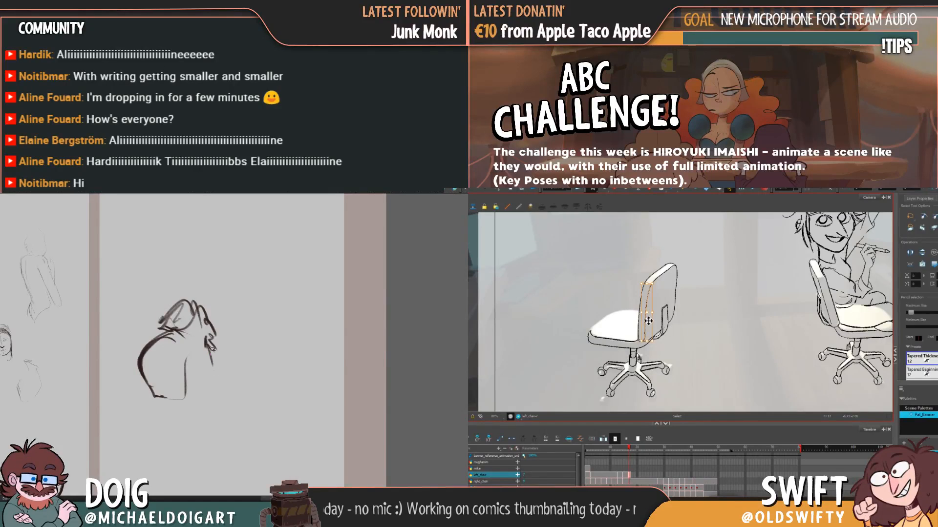
click(648, 319)
click(727, 269)
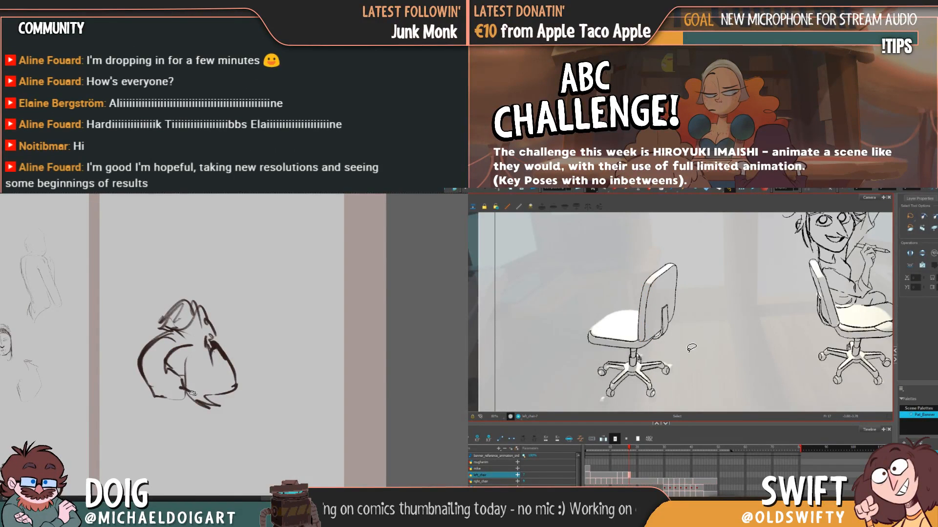
click(650, 312)
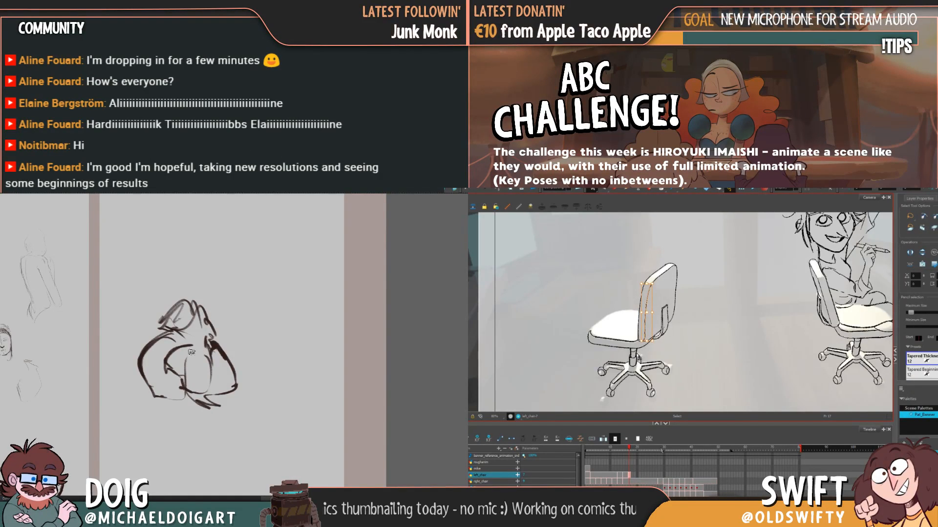
click(654, 281)
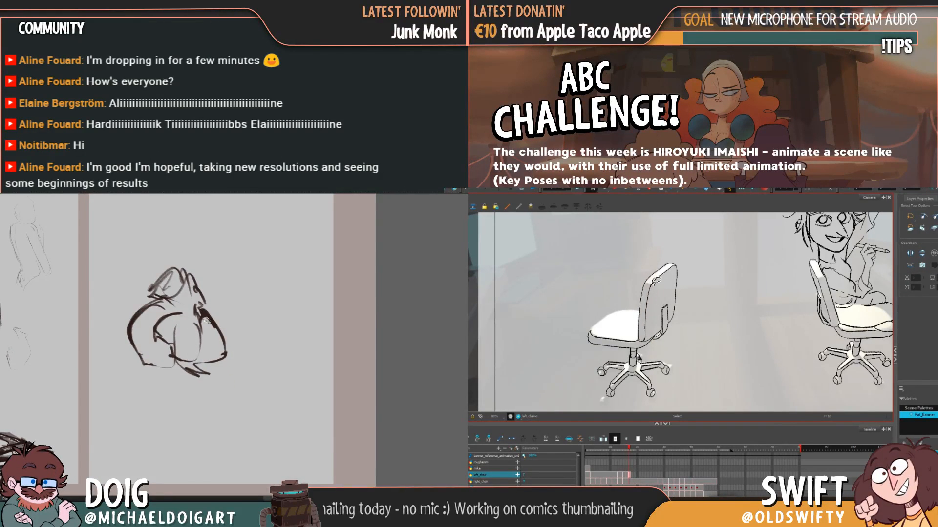
click(647, 284)
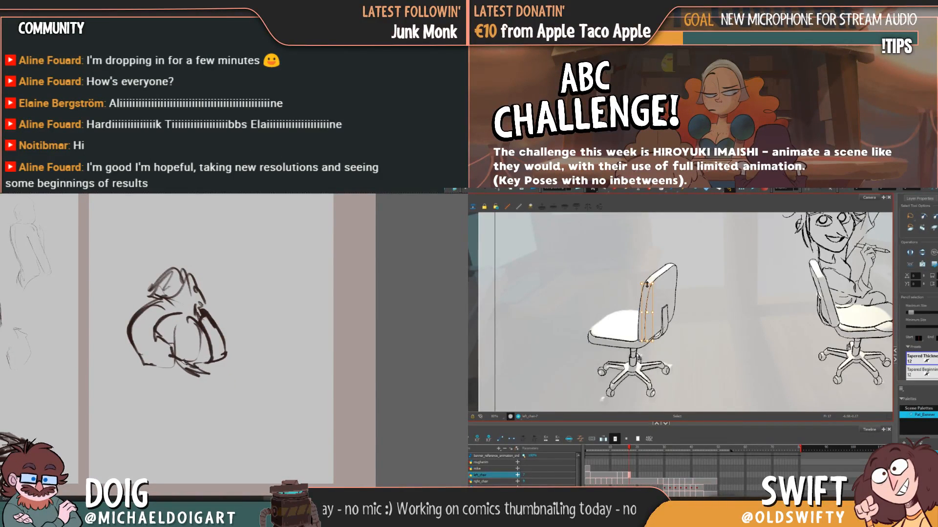
key(alt+b)
drag(665, 282, 669, 287)
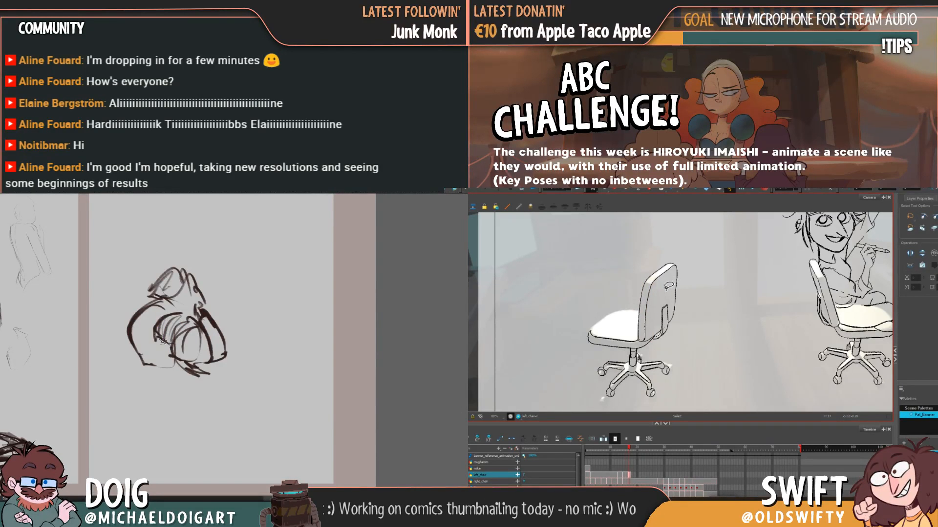
key(ctrl+z)
key(alt+s)
Reselect the backrest's front edge line, and sketch the hunched figure's feet and shading strokes on its curved back
click(646, 316)
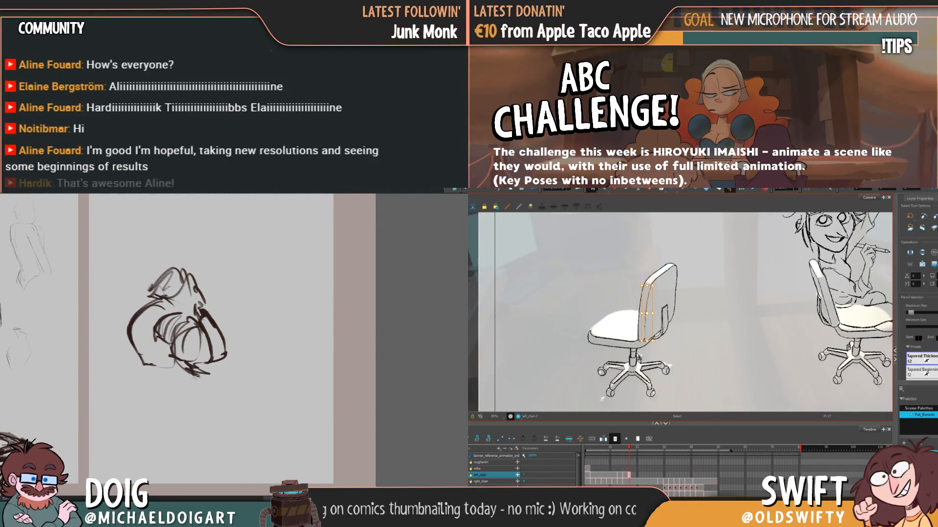
drag(201, 365, 209, 377)
key(Escape)
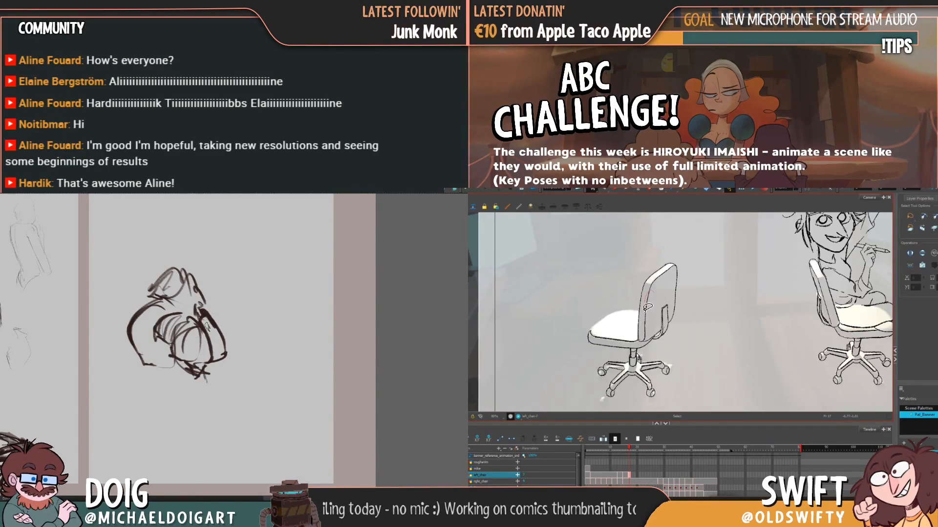
click(647, 306)
mouse_move(172, 379)
mouse_down()
mouse_move(142, 354)
mouse_move(141, 314)
mouse_up()
key(Escape)
mouse_move(141, 346)
mouse_down()
mouse_move(142, 314)
mouse_move(158, 309)
mouse_move(157, 328)
mouse_move(165, 303)
mouse_up()
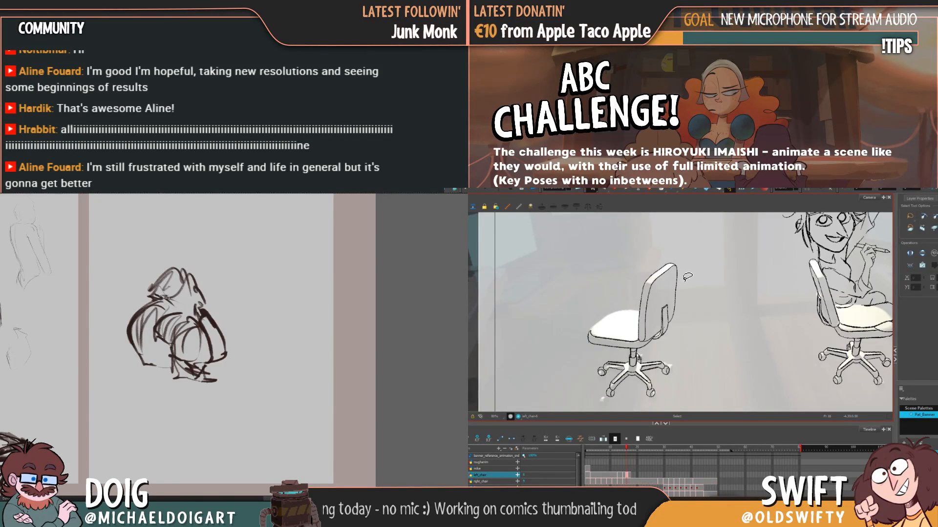
Select the support bracket behind the left chair's backrest on frame 17, and darken the hunched figure's head outline
key(.)
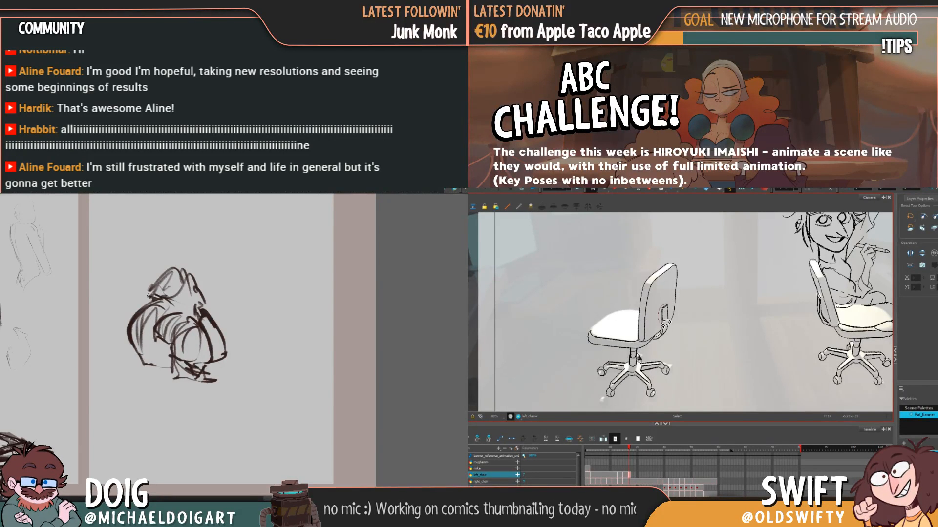
mouse_move(666, 322)
mouse_down()
mouse_move(658, 343)
mouse_move(667, 301)
mouse_up()
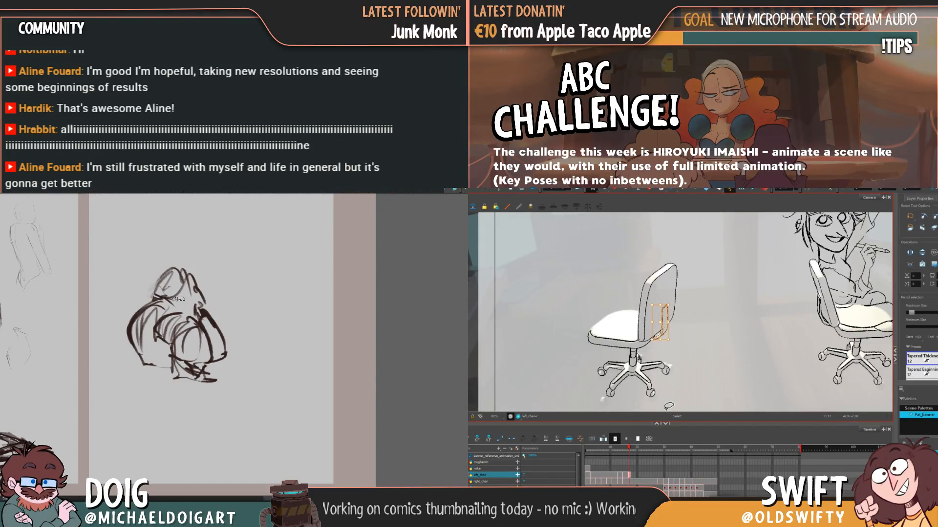
key(Escape)
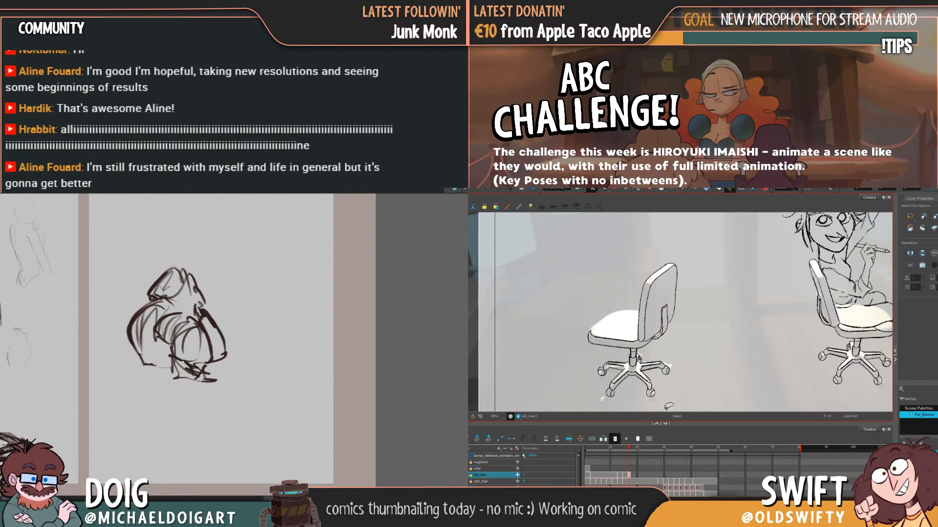
mouse_move(171, 286)
mouse_down()
mouse_move(196, 271)
mouse_move(211, 310)
mouse_up()
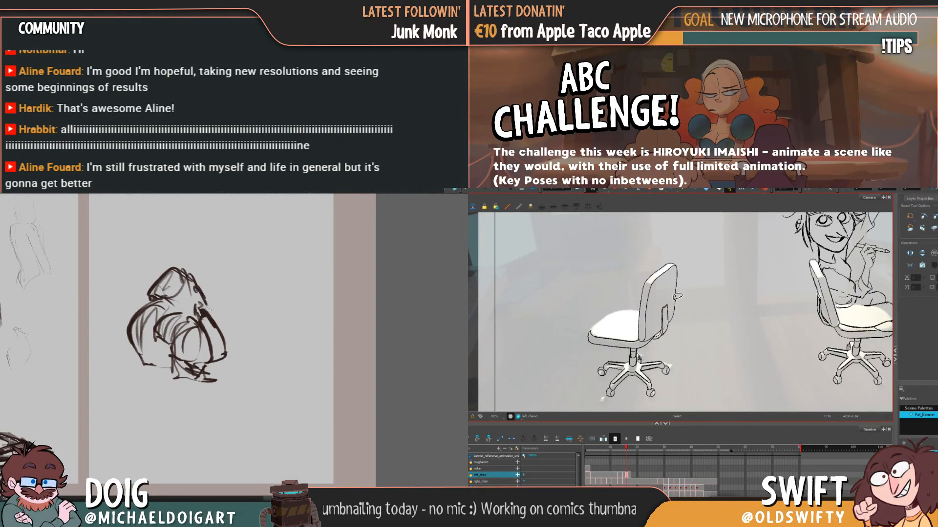
Select and fine-tune the short top line of the left chair's support bracket on frame 17
click(668, 304)
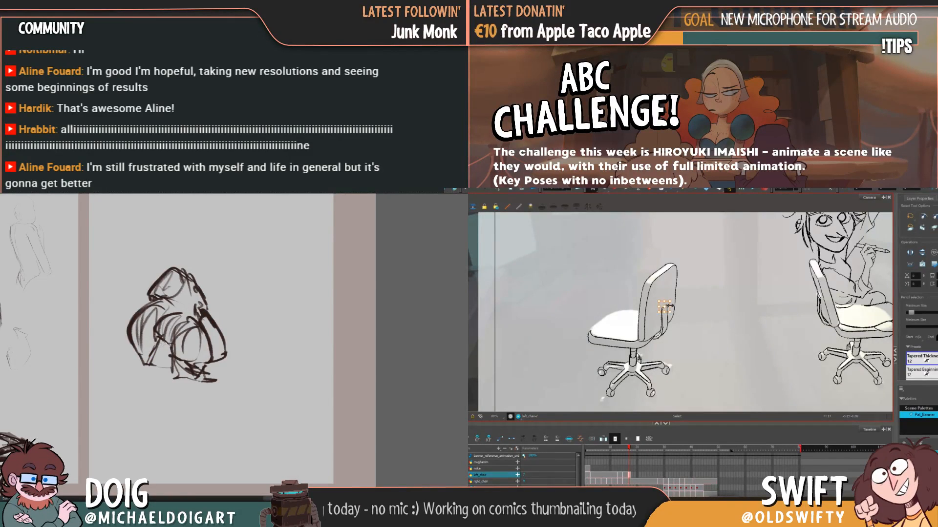
key(Escape)
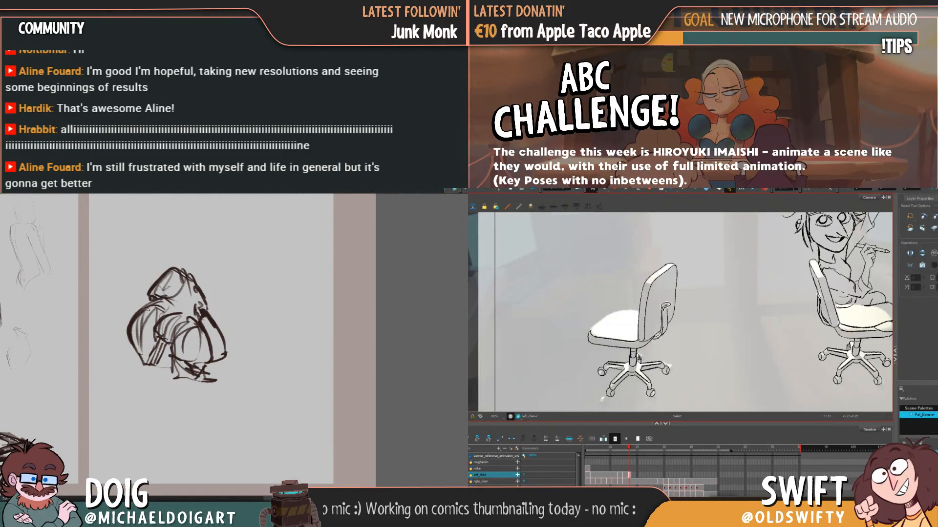
click(670, 309)
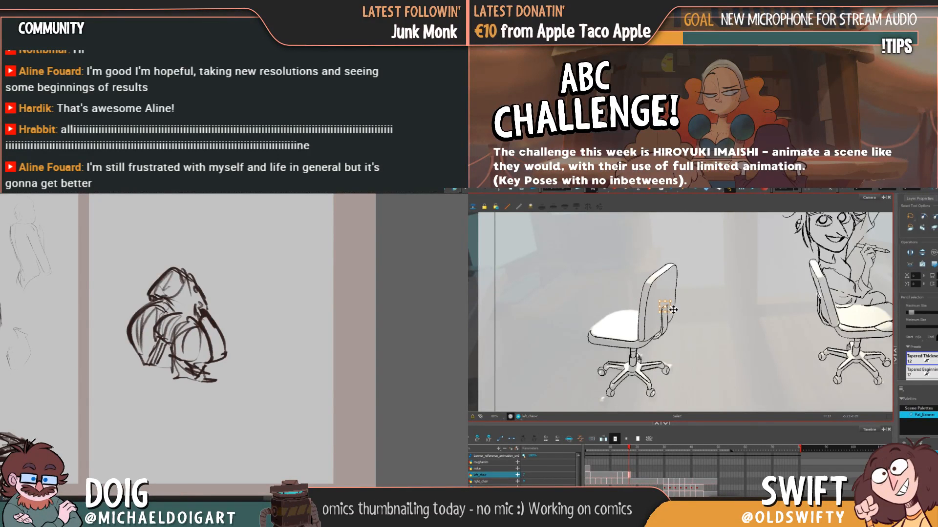
click(677, 303)
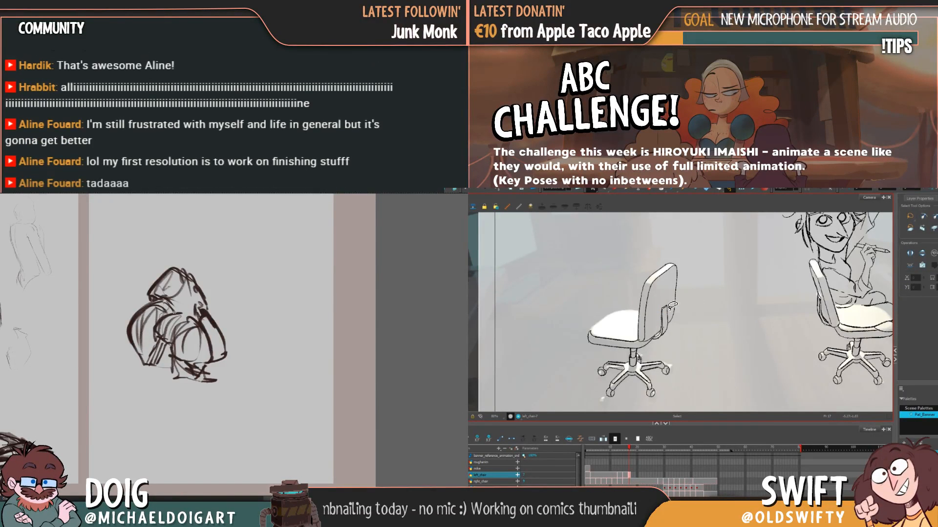
click(668, 307)
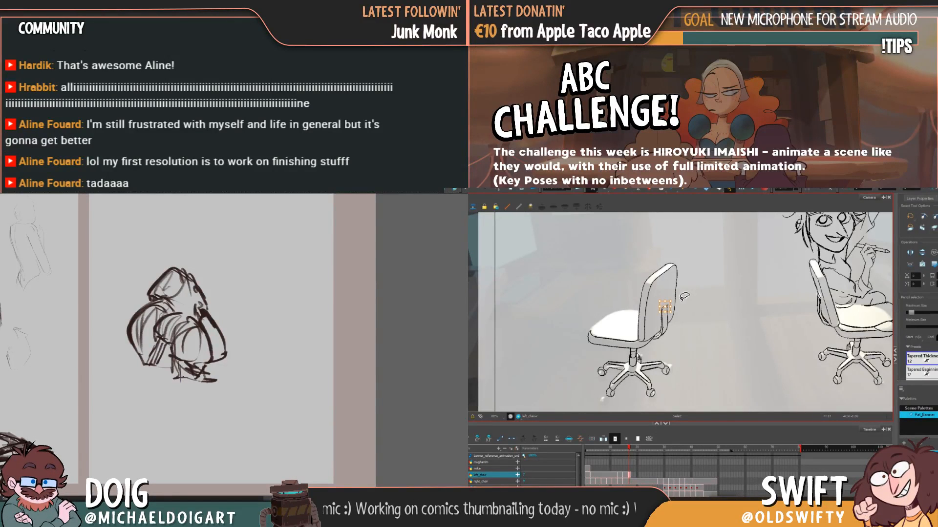
click(680, 299)
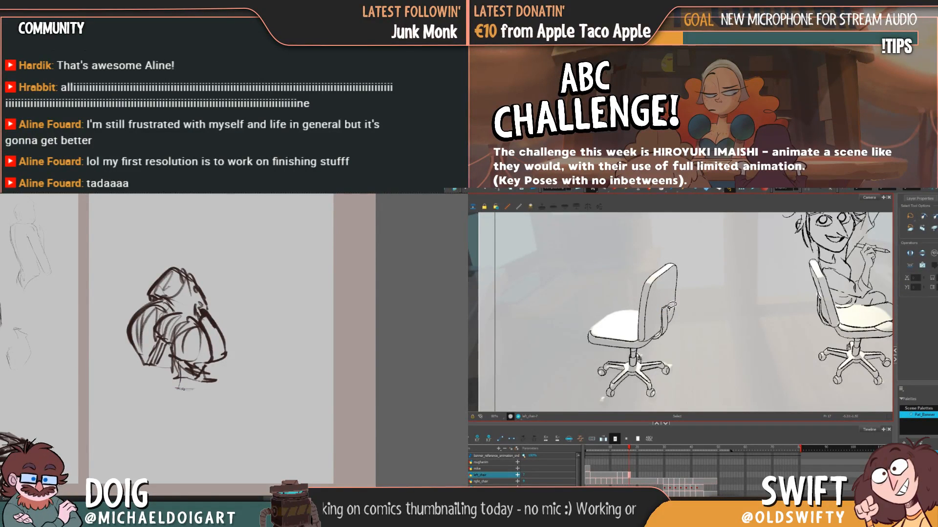
click(672, 304)
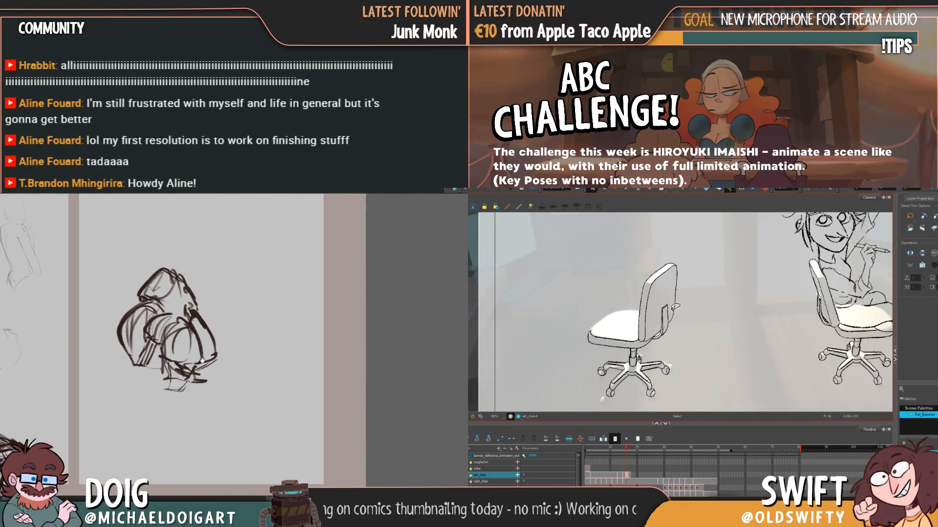
Select the support bracket's upright line on frame 17, and readjust its short top line
key(.)
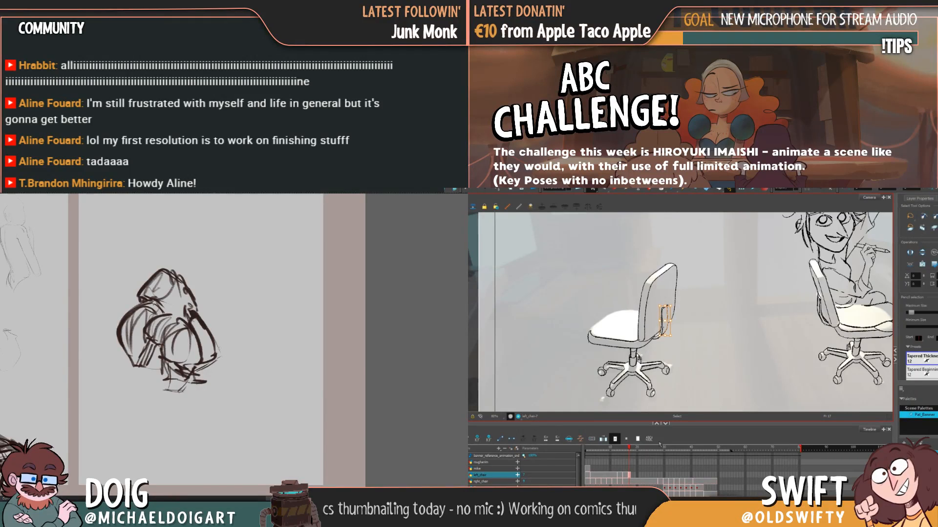
key(Escape)
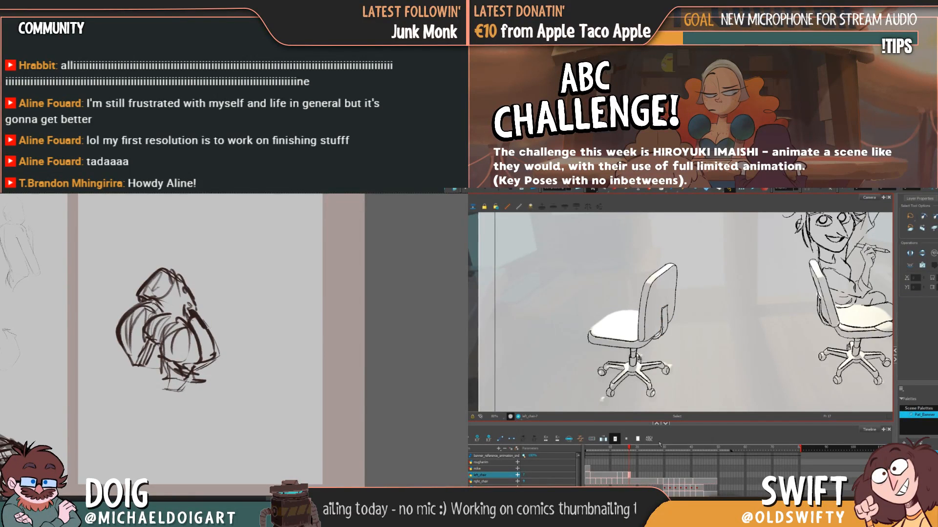
click(665, 305)
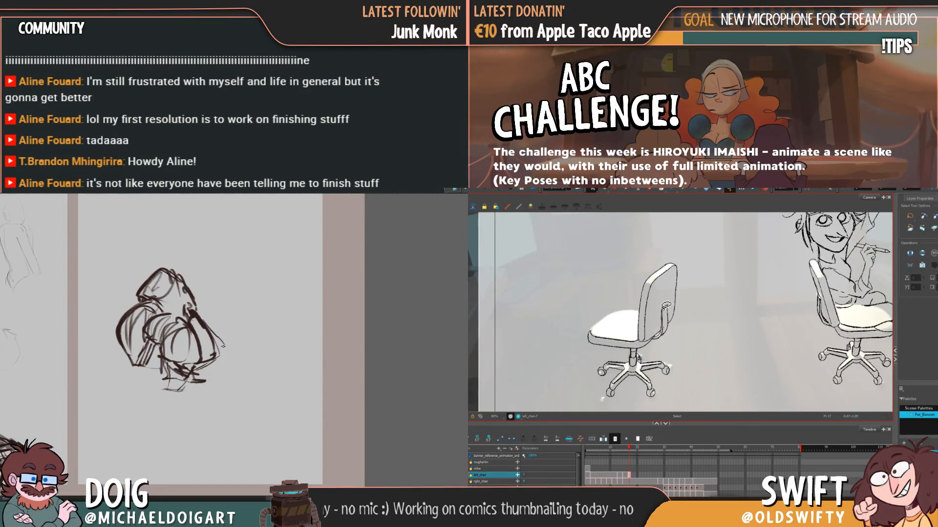
key(Escape)
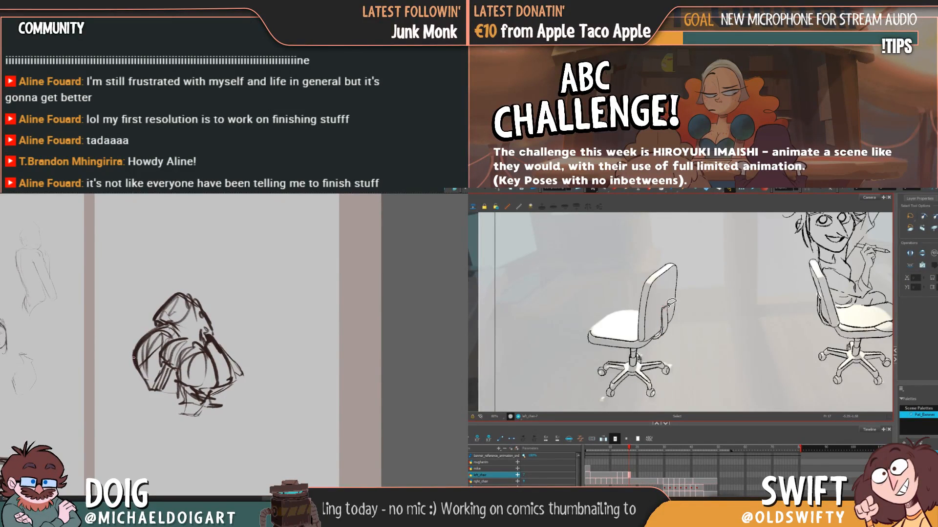
click(669, 303)
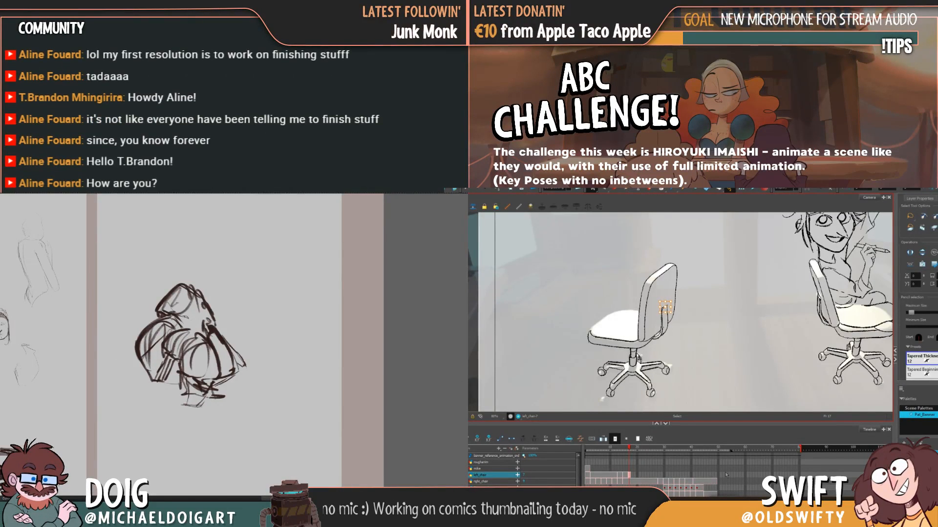
key(Escape)
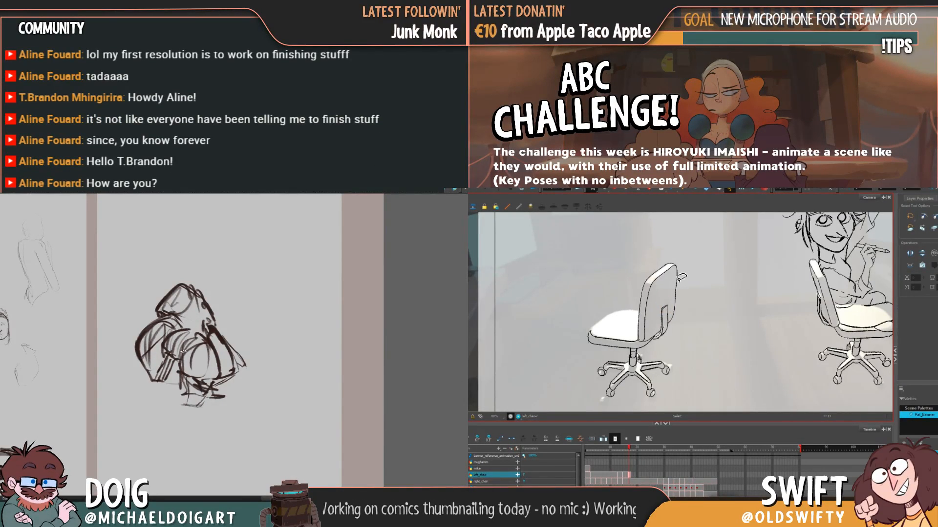
click(669, 306)
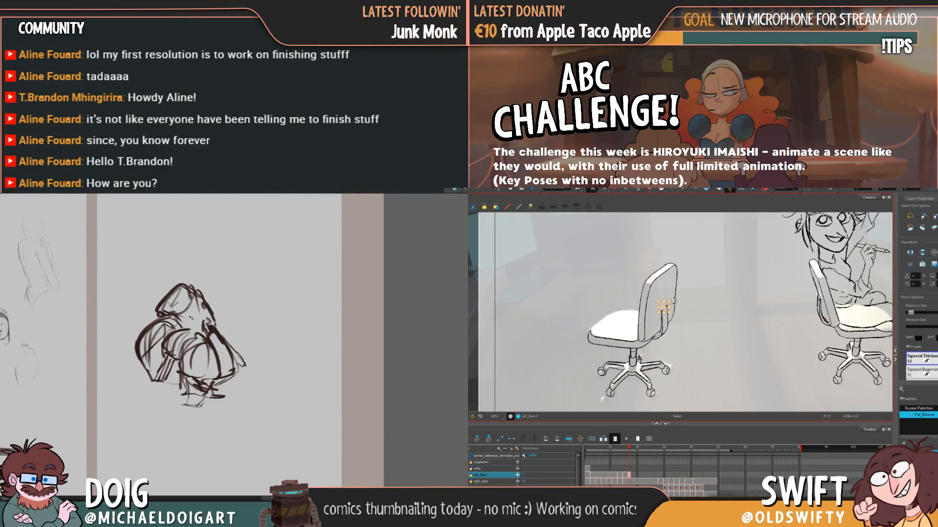
Flip between frames 16 and 17 to compare the left chair's support bracket drawings
key(comma)
key(period)
key(comma)
key(period)
key(comma)
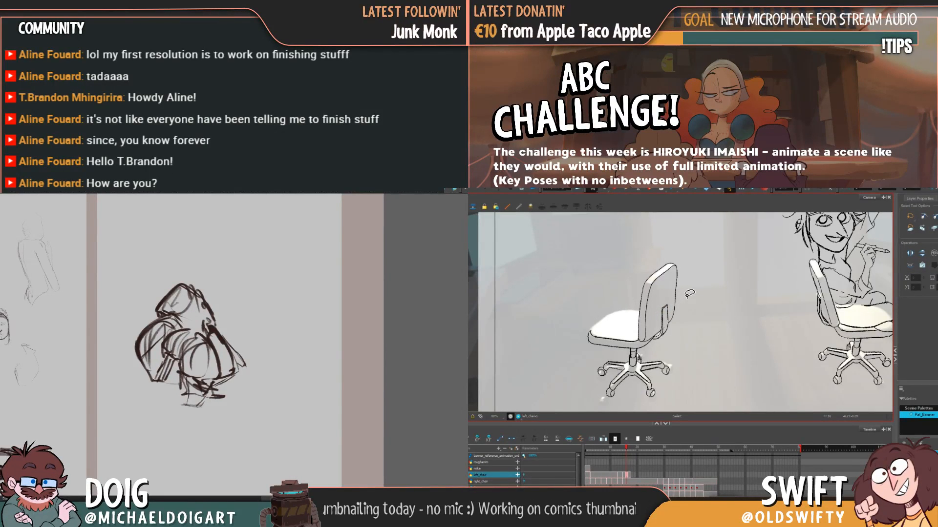
key(period)
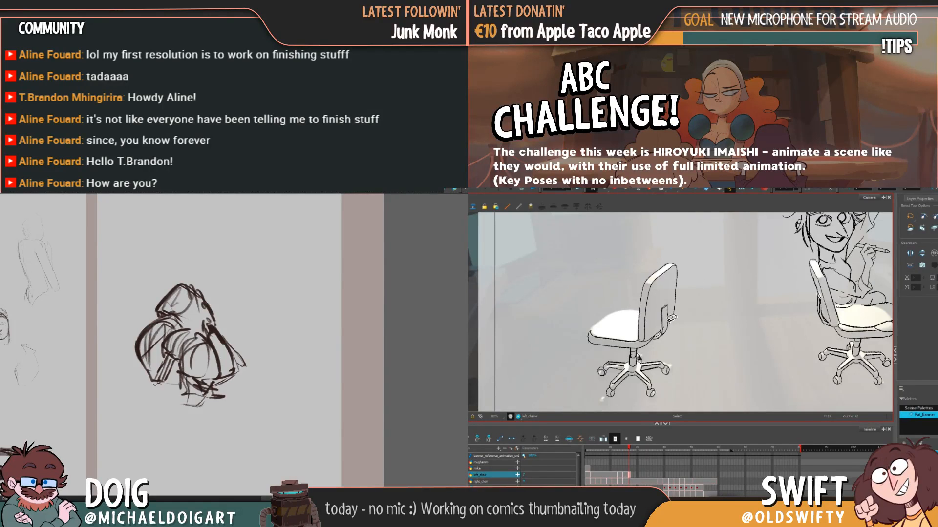
Select the lower part of the left chair's support bracket on frame 17 and nudge the bracket line slightly
click(664, 326)
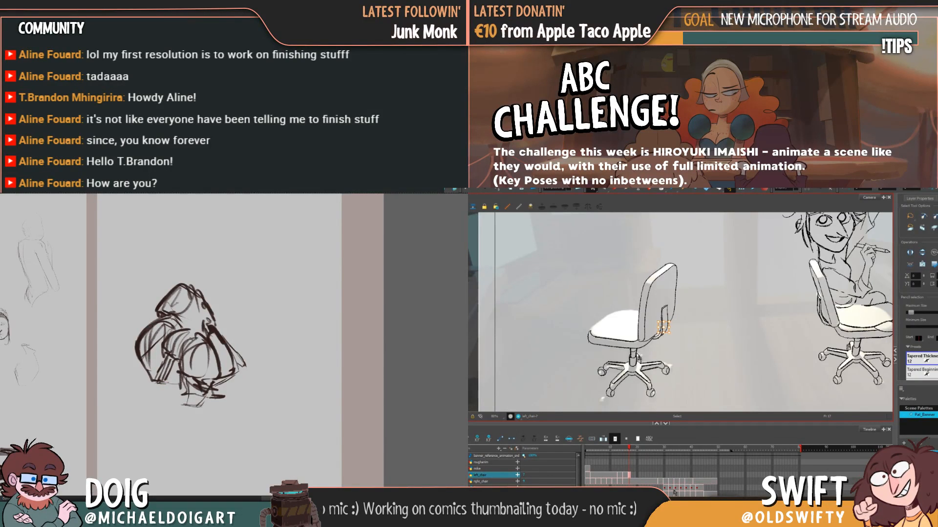
key(Escape)
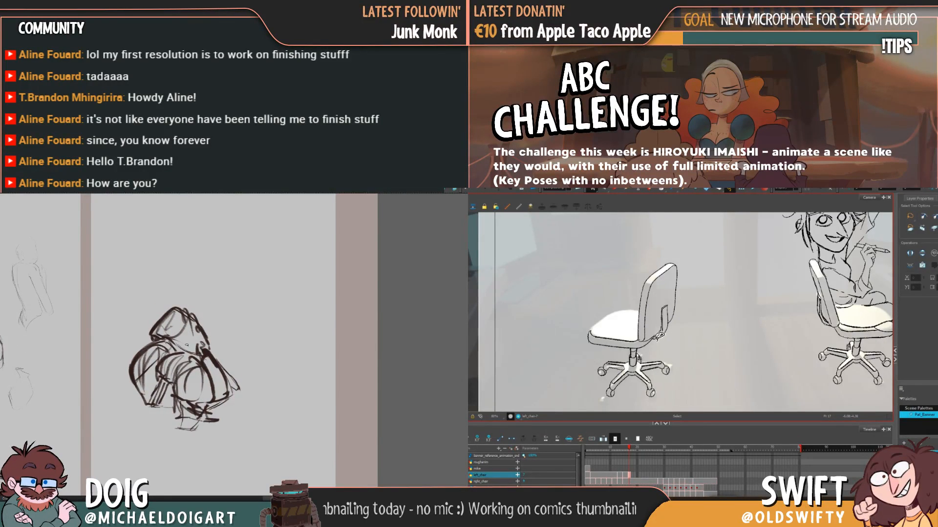
click(655, 334)
drag(654, 327, 657, 324)
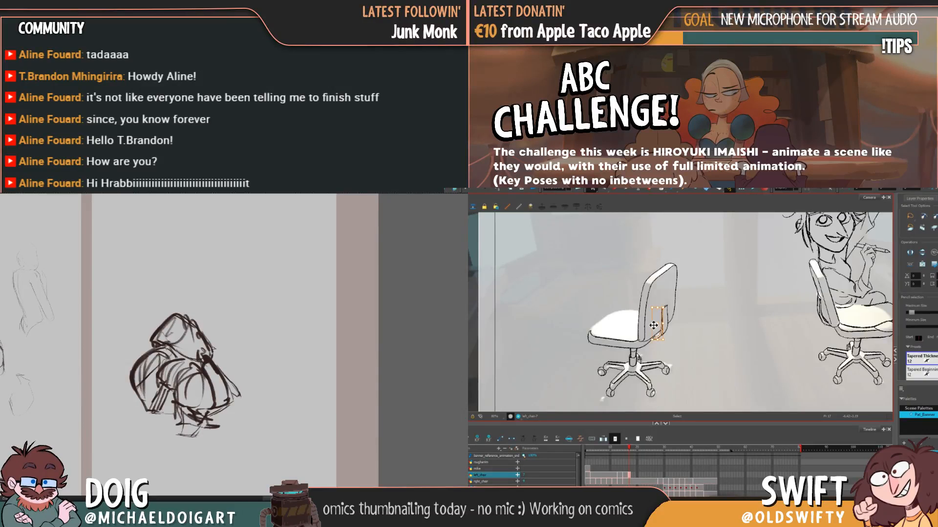
click(688, 320)
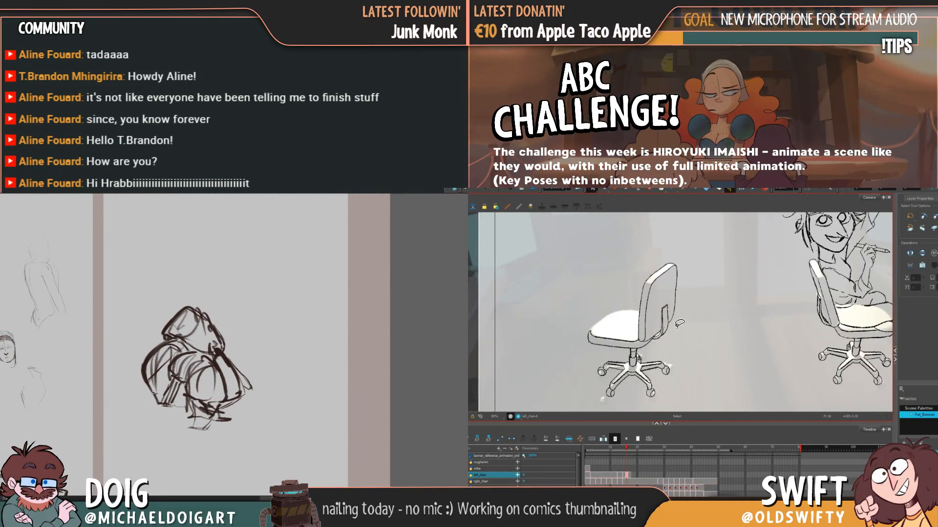
Add contour strokes to the hunched figure's lower body in the blank panel
mouse_move(225, 402)
mouse_down()
mouse_move(192, 383)
mouse_move(206, 370)
mouse_up()
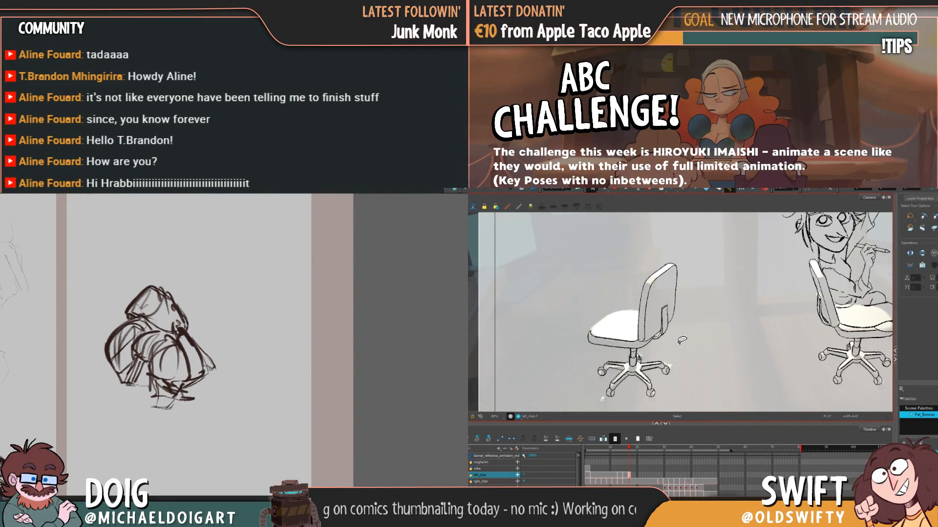
drag(169, 357, 177, 350)
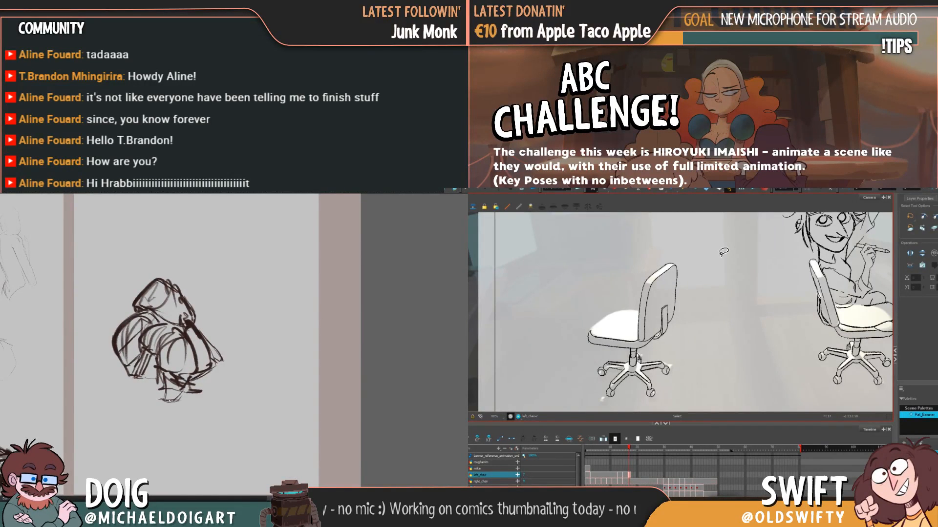
Sketch the hunched figure's front foot and add short strokes under its body in the blank panel
drag(179, 375, 190, 382)
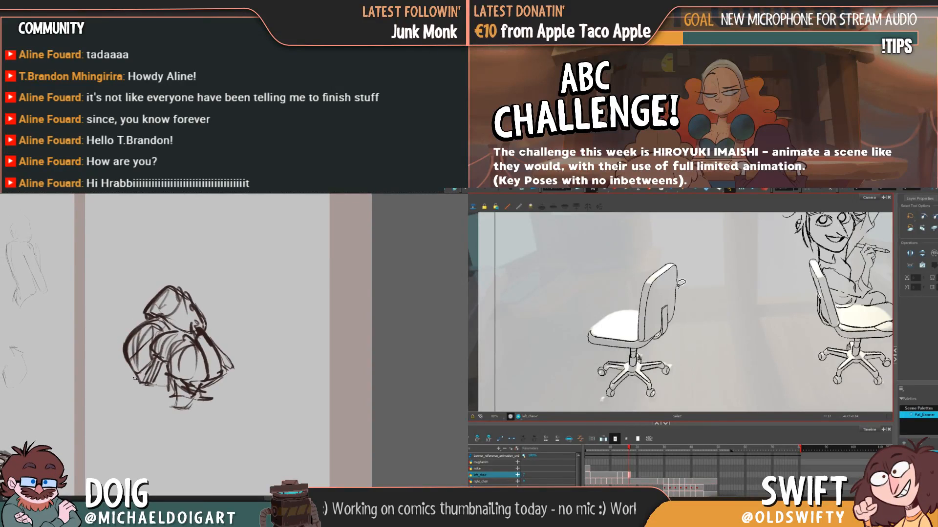
key(.)
mouse_move(130, 375)
mouse_down()
mouse_move(138, 390)
mouse_move(129, 392)
mouse_up()
click(666, 308)
key(Delete)
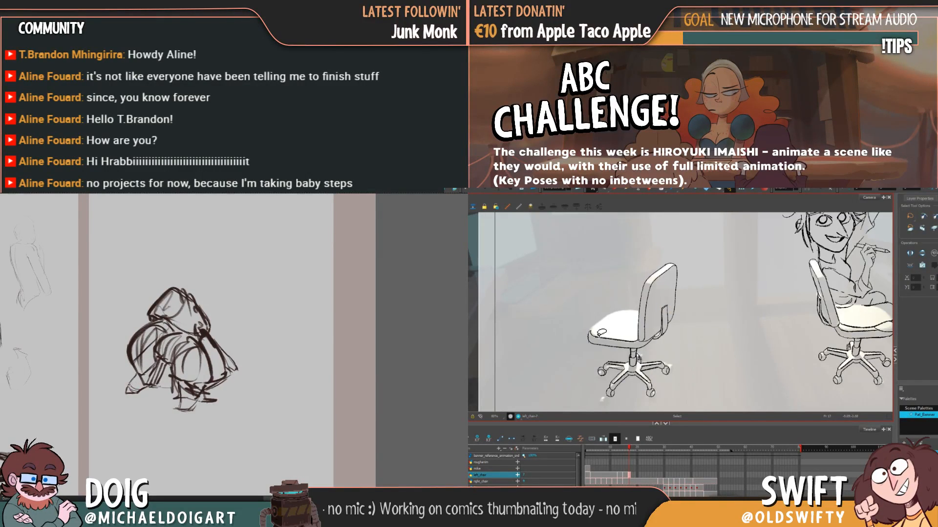
Select the left chair seat's lower edge and short front corner line on frame 17, and adjust both lines
drag(607, 348, 592, 344)
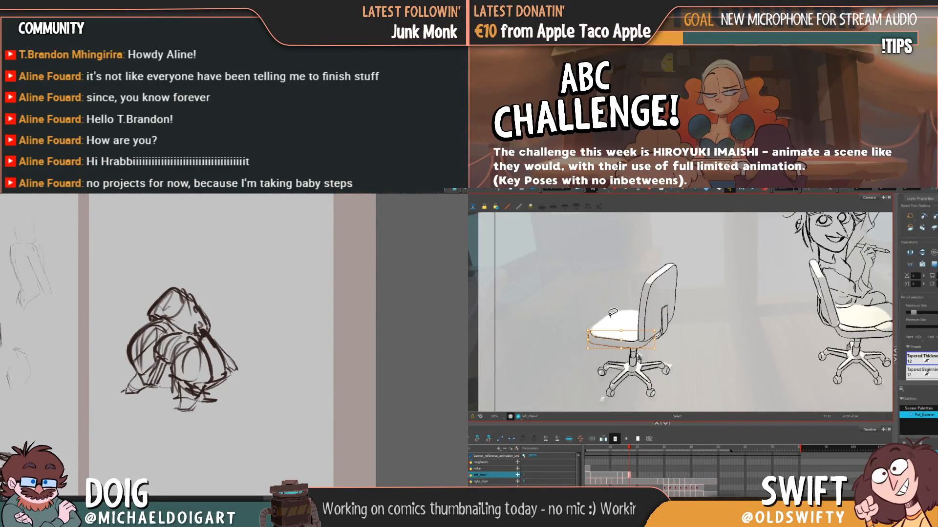
key(Delete)
click(590, 342)
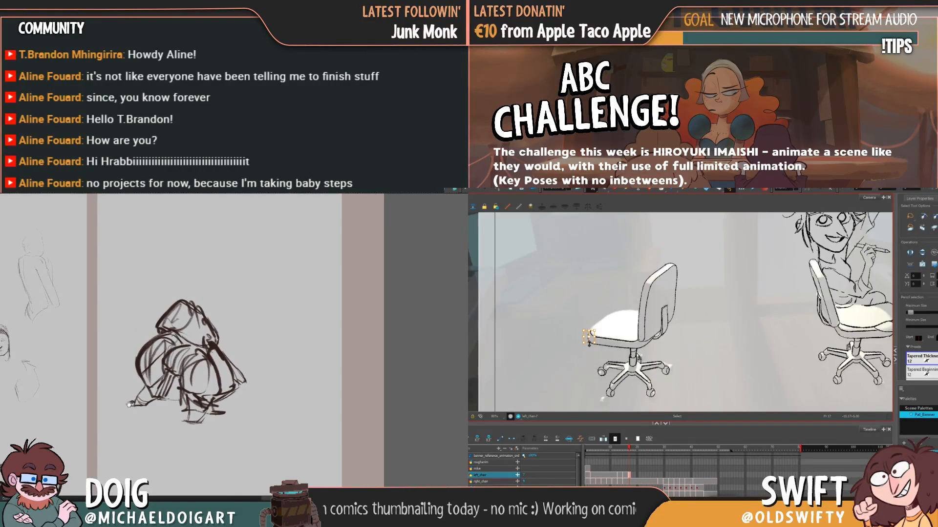
click(593, 353)
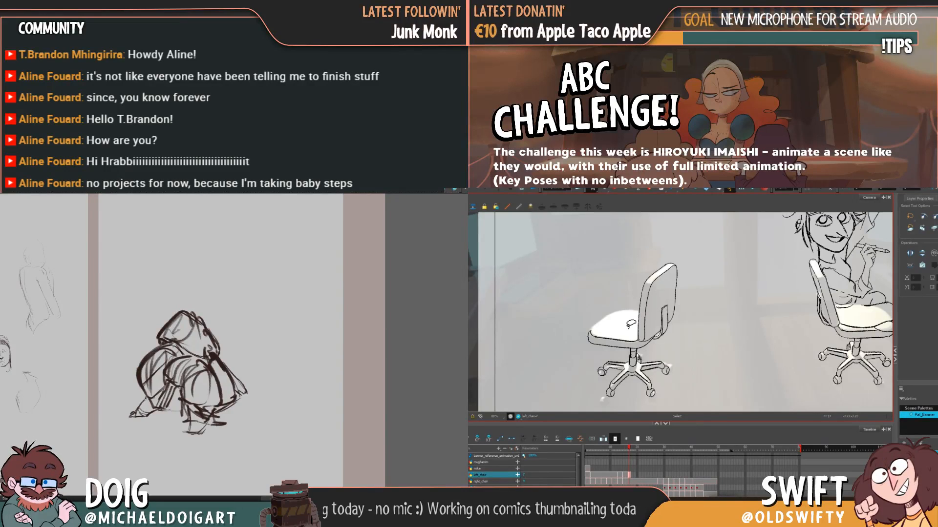
click(587, 335)
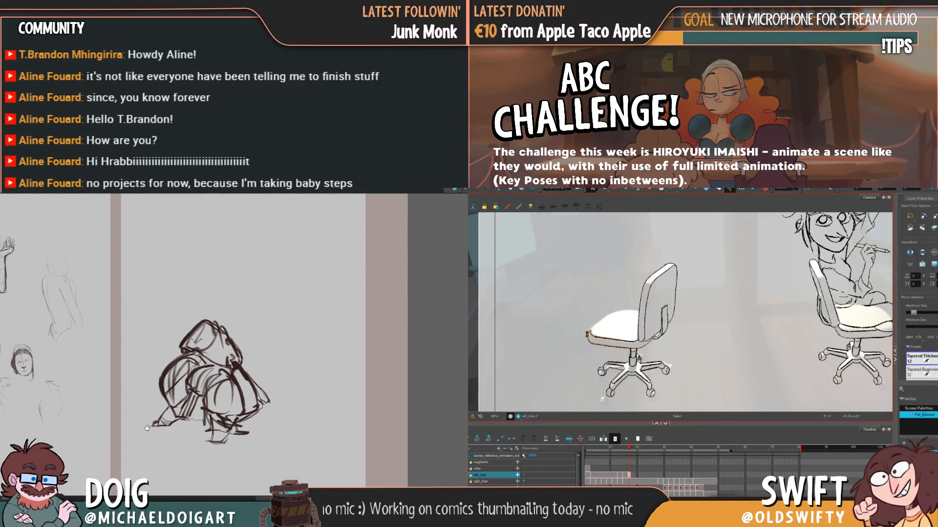
Flip between frames 16 and 17 to compare the left chair's seat, and add a stroke to the hunched figure's front leg
key(comma)
key(period)
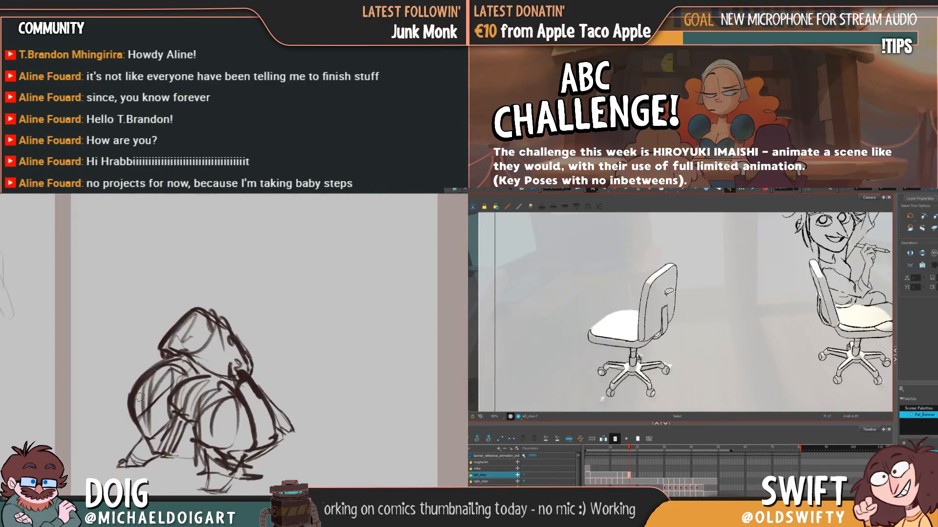
key(comma)
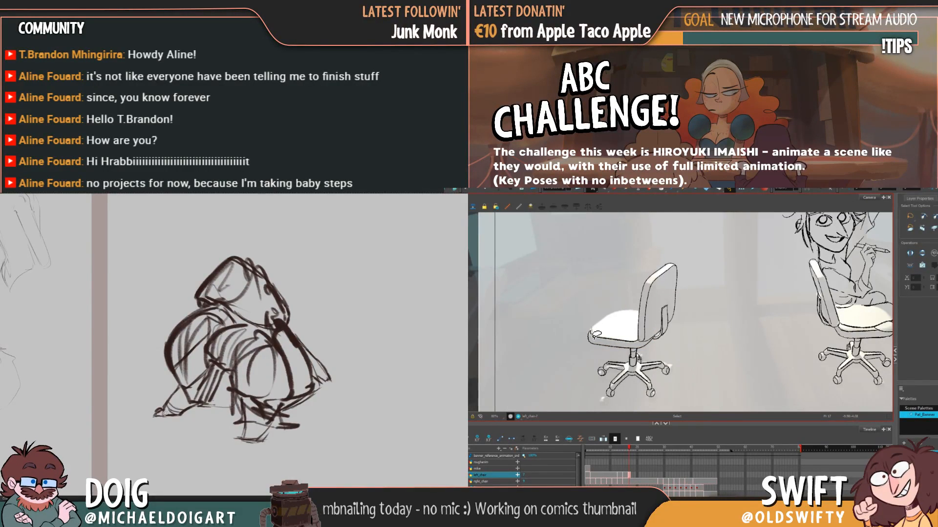
key(period)
drag(170, 379, 155, 406)
key(comma)
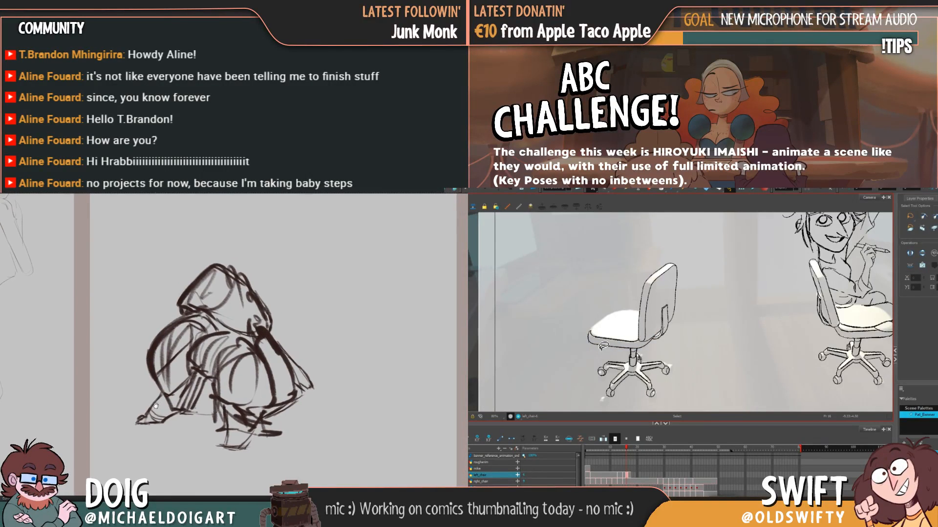
key(period)
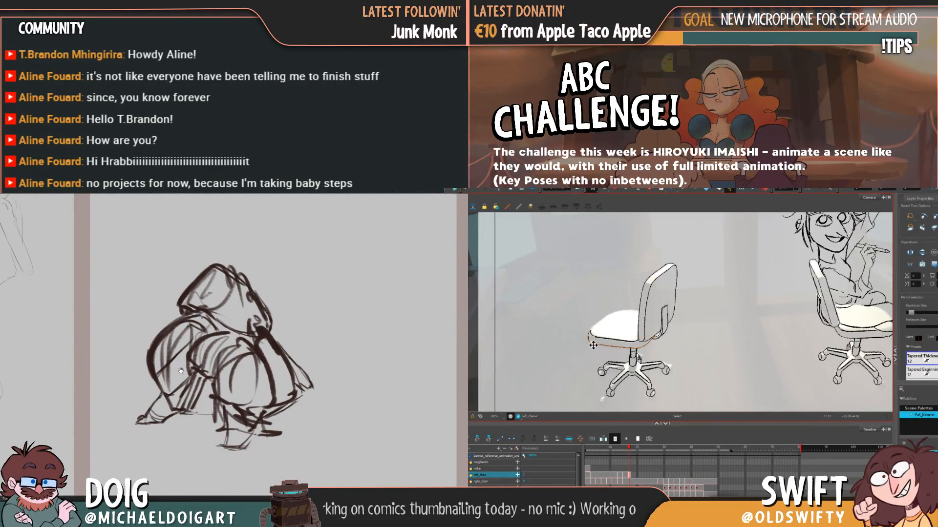
Nudge the left chair seat's underside line on frame 17 and compare it against frame 16
drag(181, 371, 177, 376)
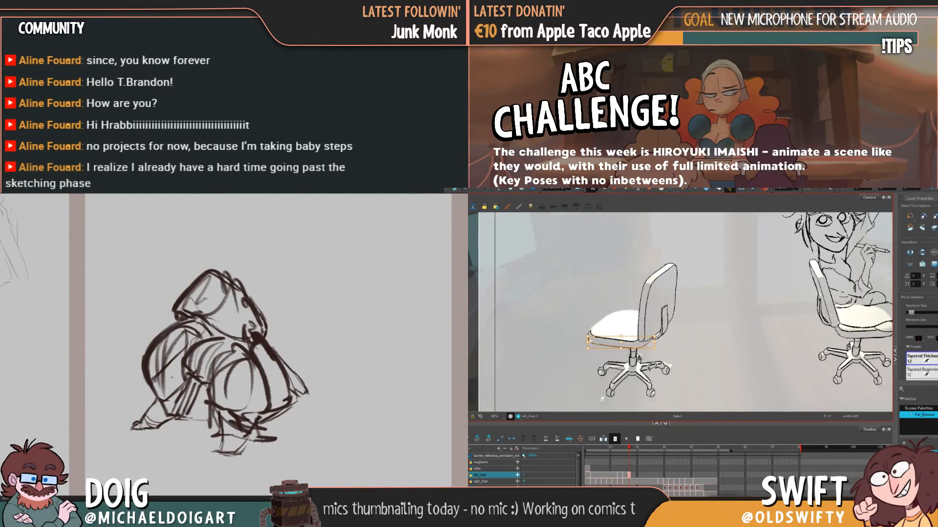
click(649, 368)
mouse_move(144, 412)
mouse_down()
mouse_move(138, 378)
mouse_move(133, 392)
mouse_up()
click(656, 344)
click(656, 344)
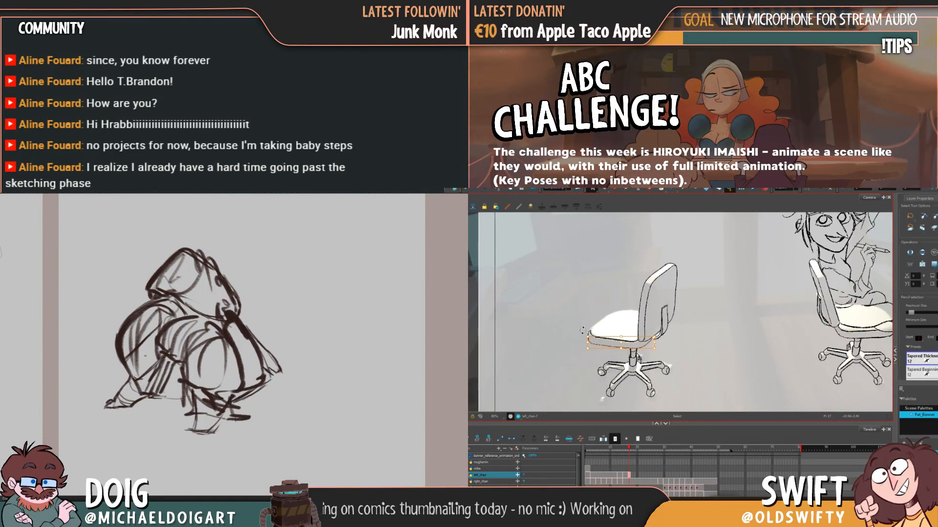
key(comma)
key(period)
key(comma)
key(period)
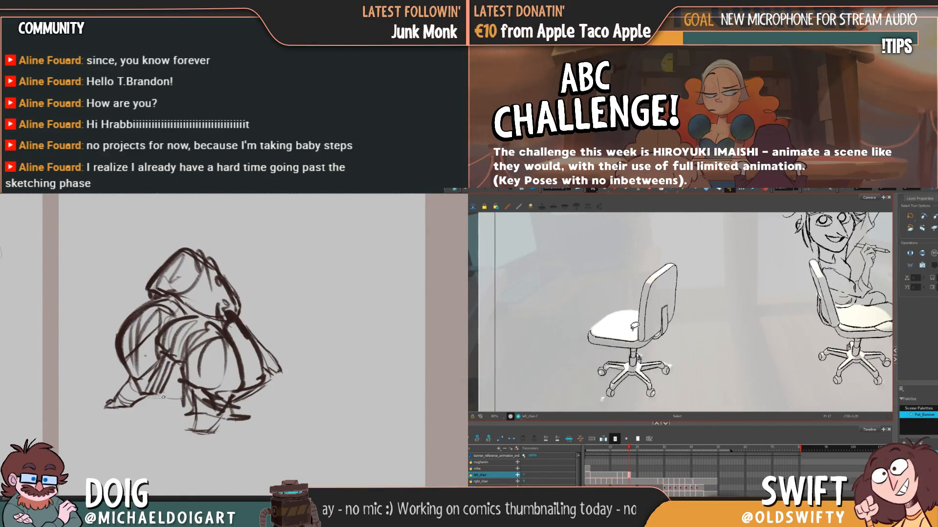
Select the curved front end of the left chair's seat underside on frame 17 and adjust its shape
click(604, 348)
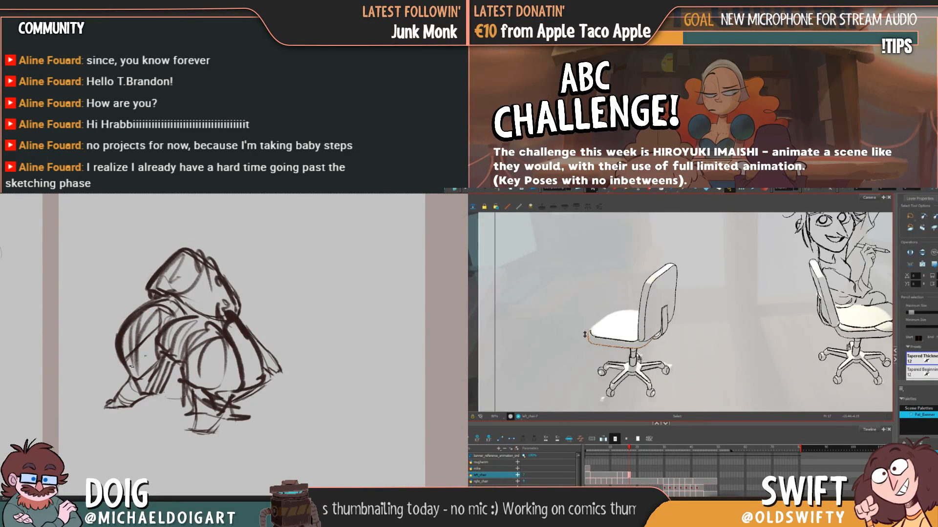
click(590, 320)
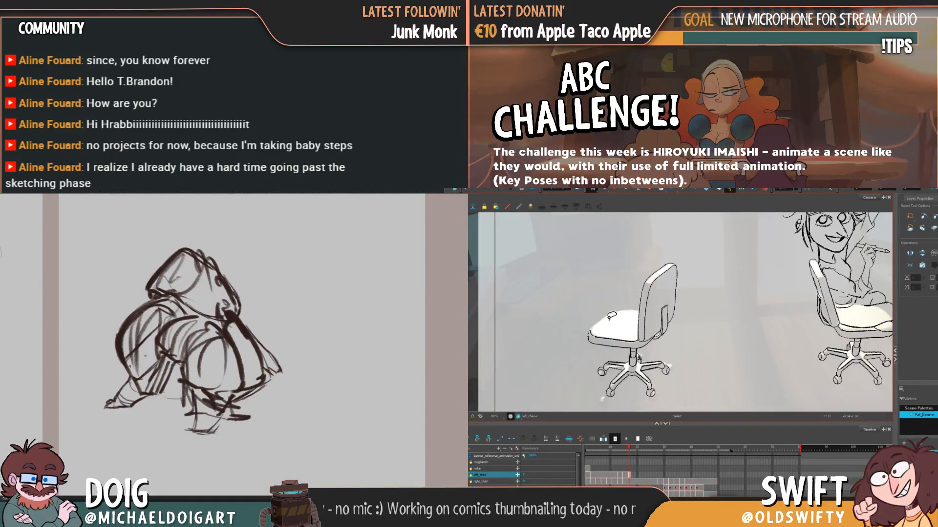
click(615, 340)
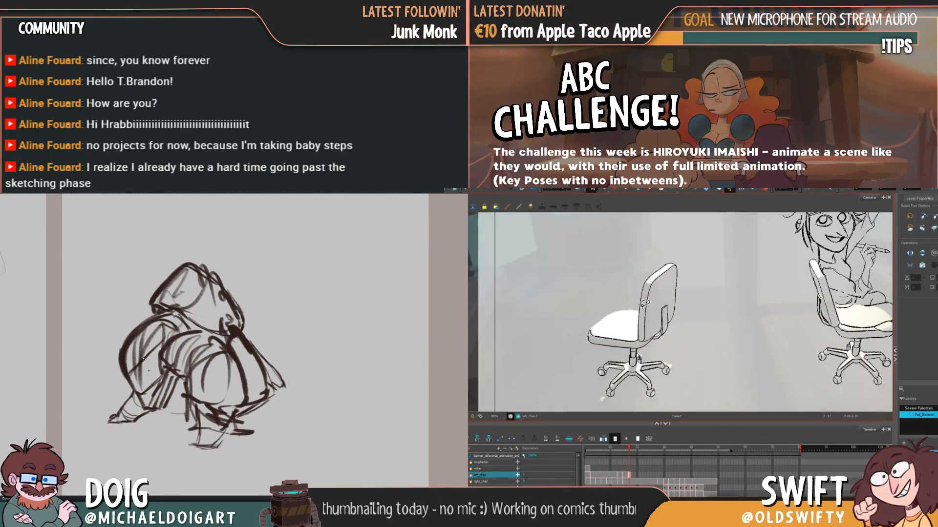
click(647, 306)
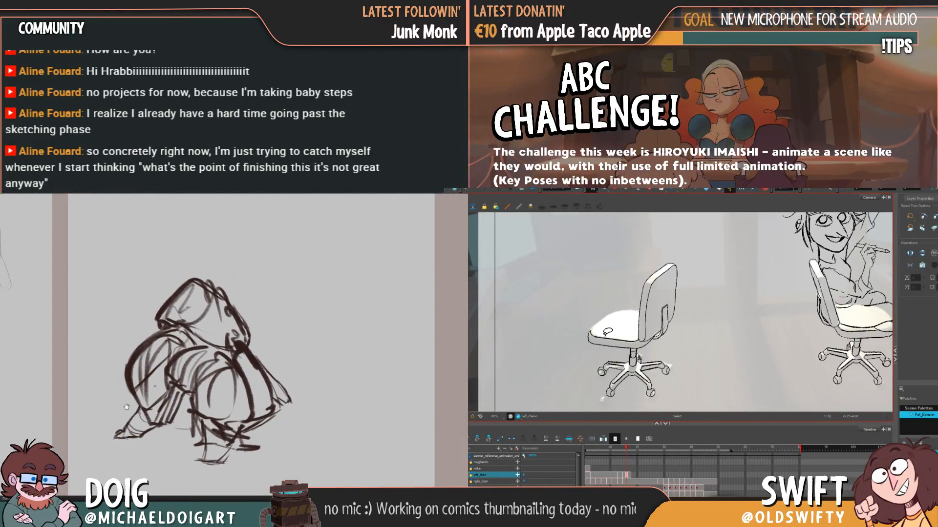
Select the seam line below the left chair's seat cushion on frame 17 and adjust it slightly
click(611, 337)
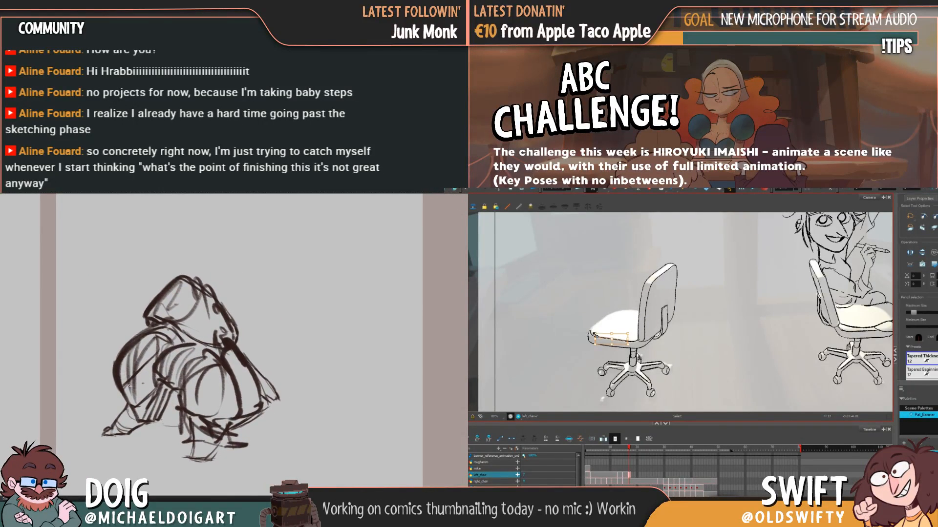
key(.)
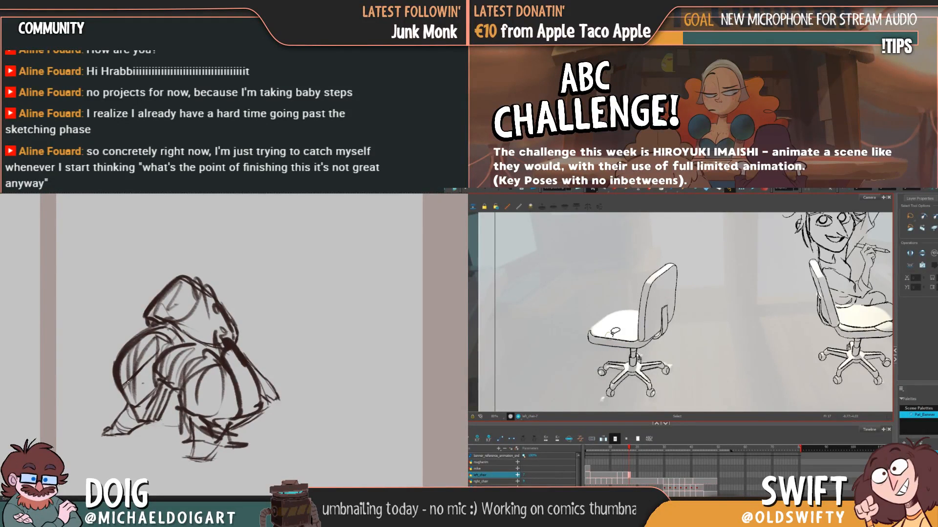
click(605, 341)
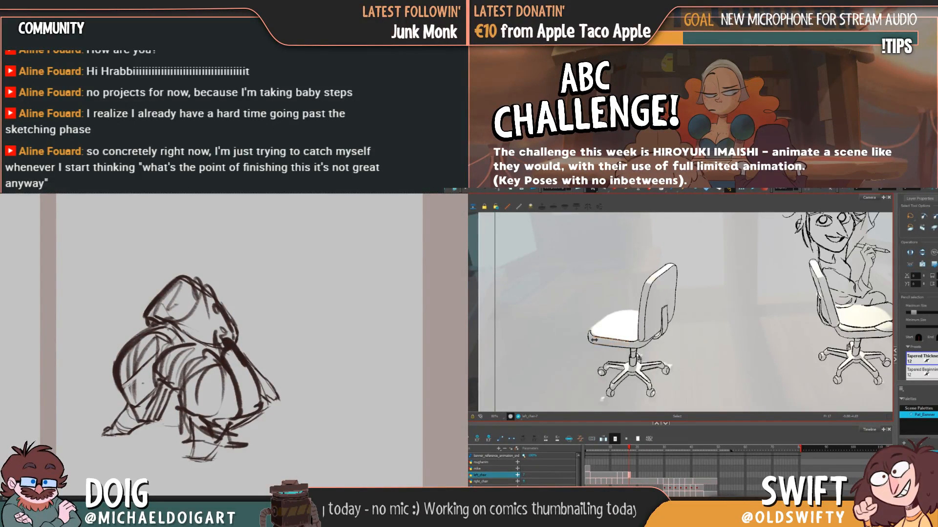
click(617, 346)
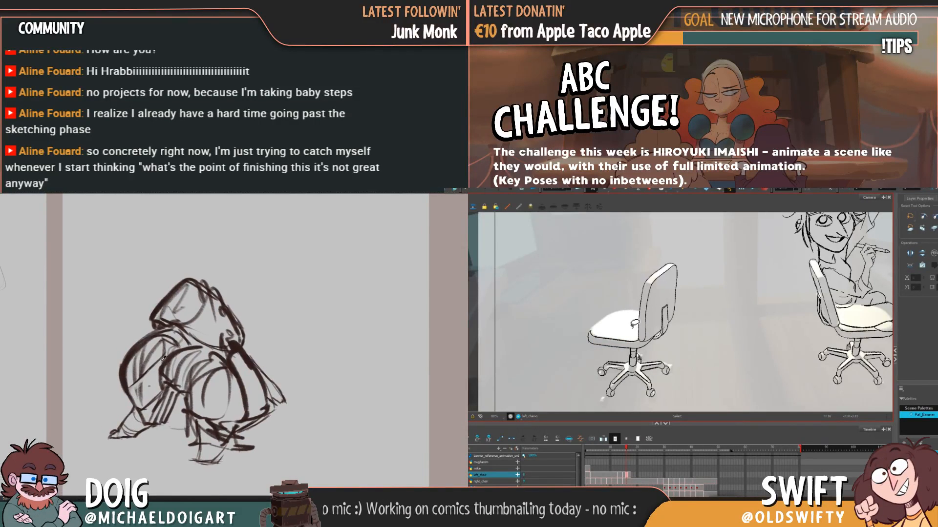
Flip repeatedly between frames 16 and 17 to check the movement of the left chair's seat underside
click(621, 345)
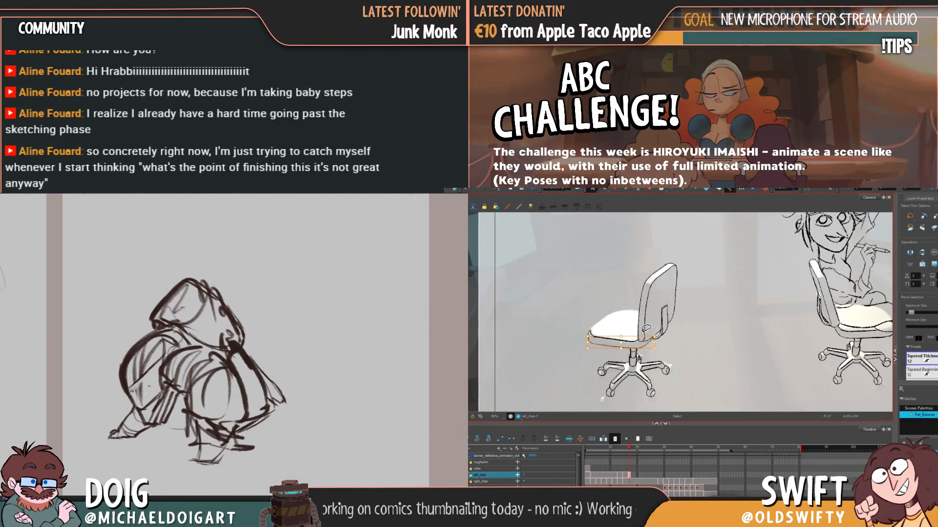
key(comma)
key(period)
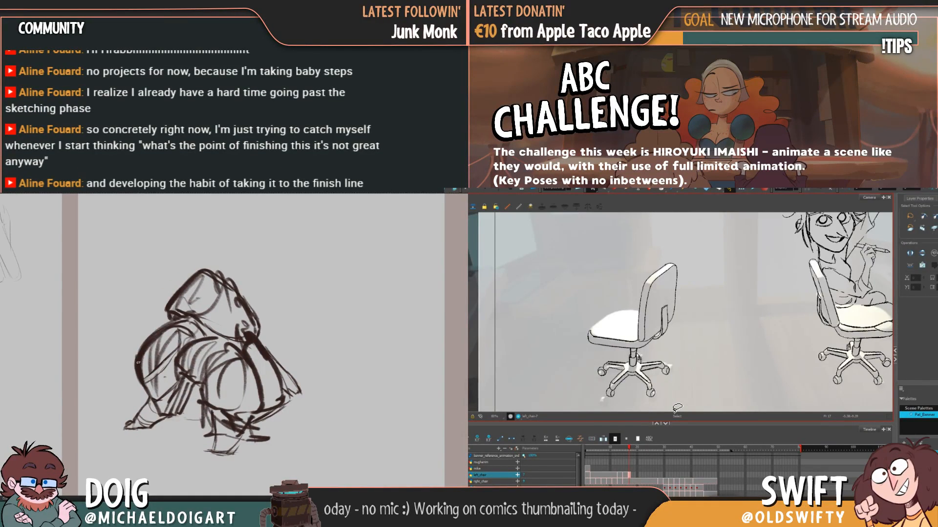
key(comma)
key(period)
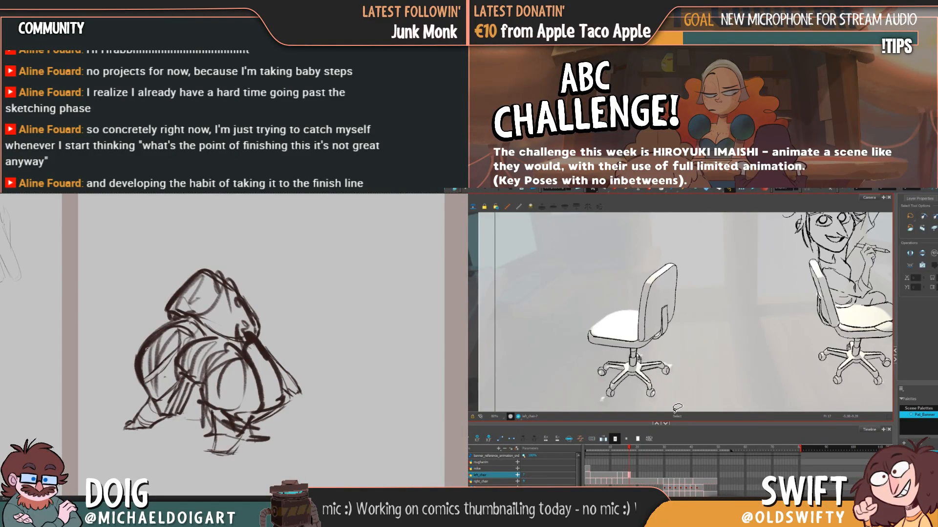
key(comma)
key(period)
key(comma)
key(period)
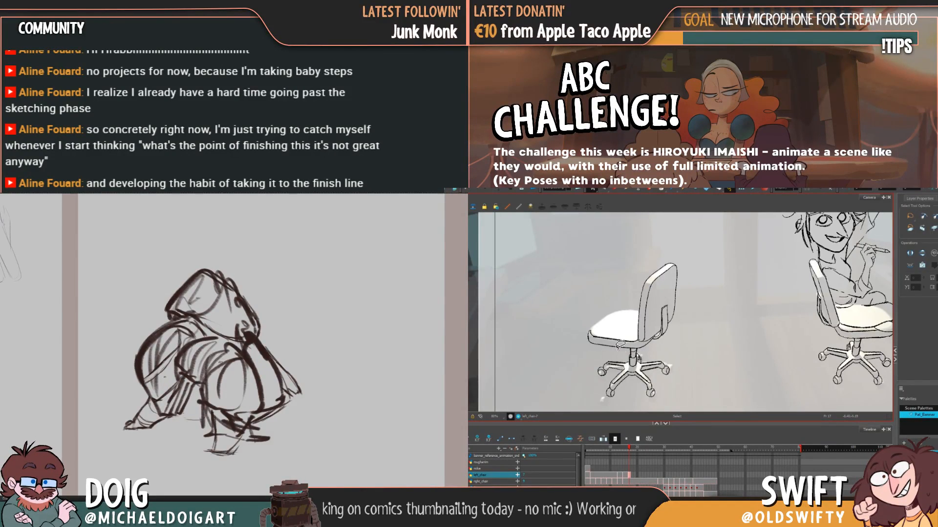
Adjust the rear end of the left chair's seat underside line on frame 17, and add contour strokes to the hunched figure
click(621, 345)
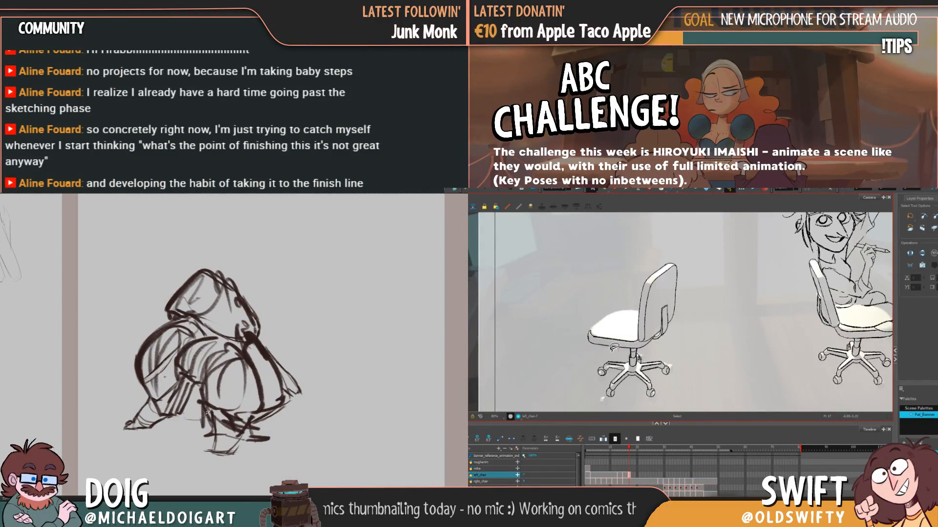
drag(214, 349, 181, 355)
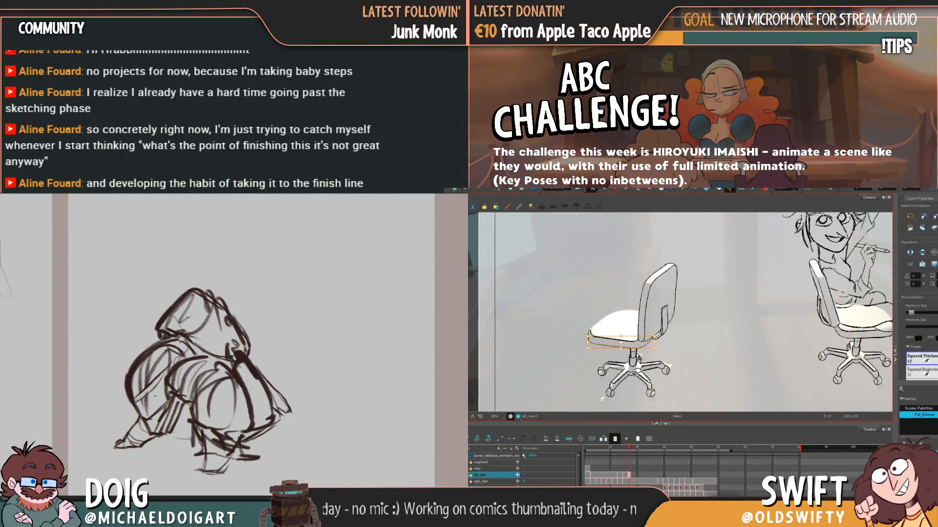
key(Escape)
drag(230, 297, 228, 293)
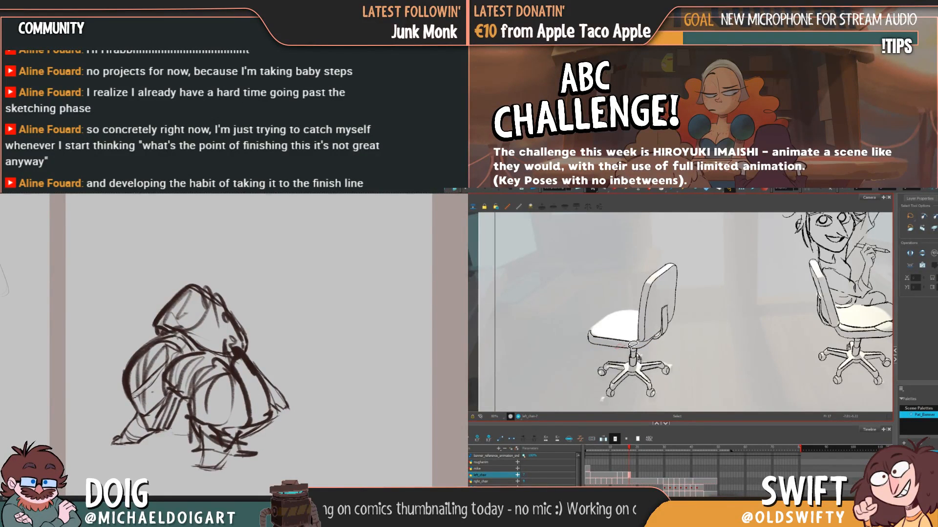
drag(142, 391, 178, 361)
click(652, 343)
click(662, 351)
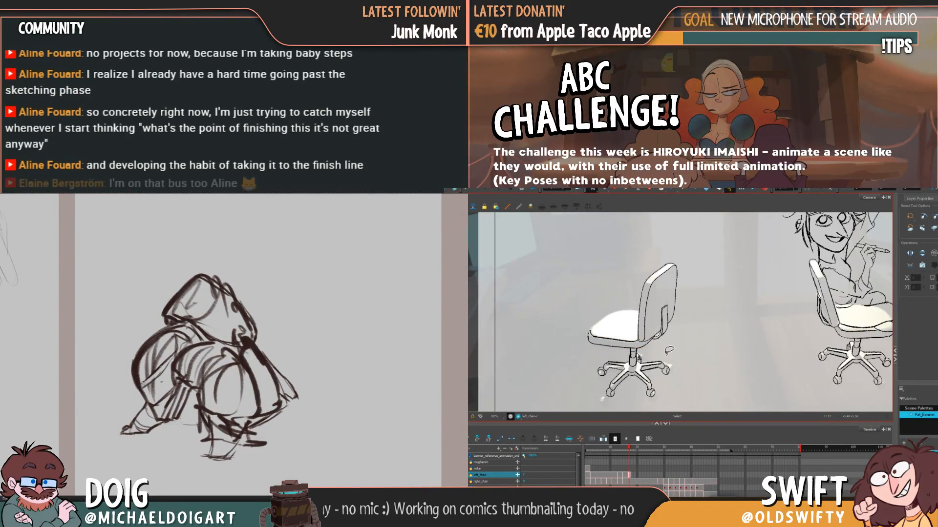
Reselect the left chair's seat underside line on frame 17 to refine it, and nudge the short front corner line
click(620, 348)
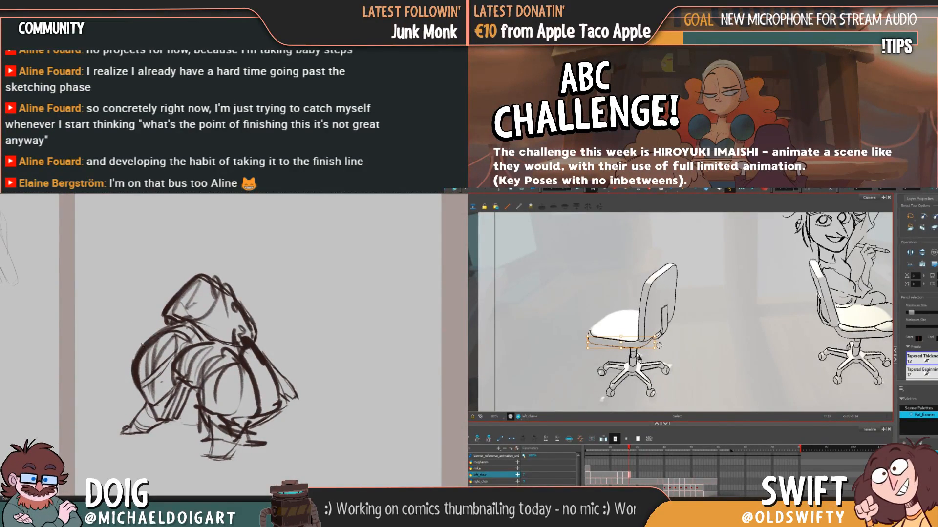
scroll(185, 352, right, 3)
click(665, 347)
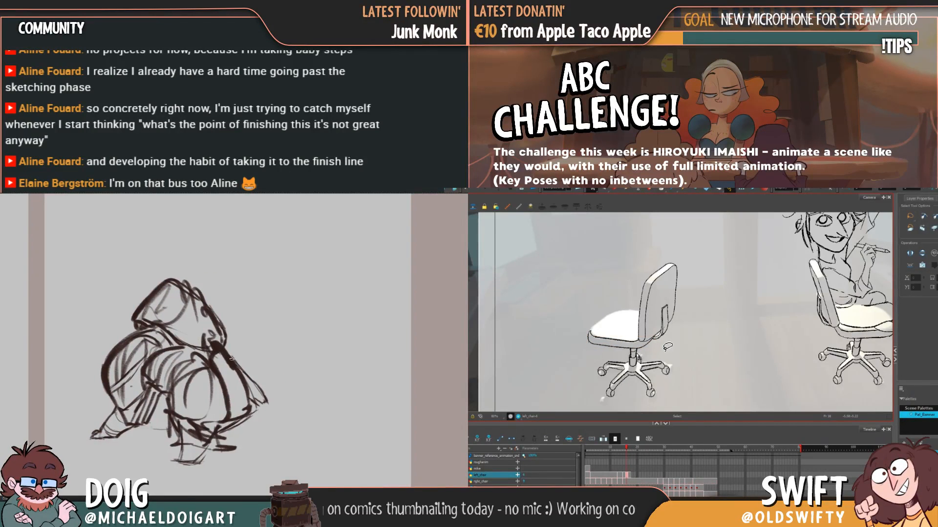
click(619, 347)
scroll(239, 371, down, 2)
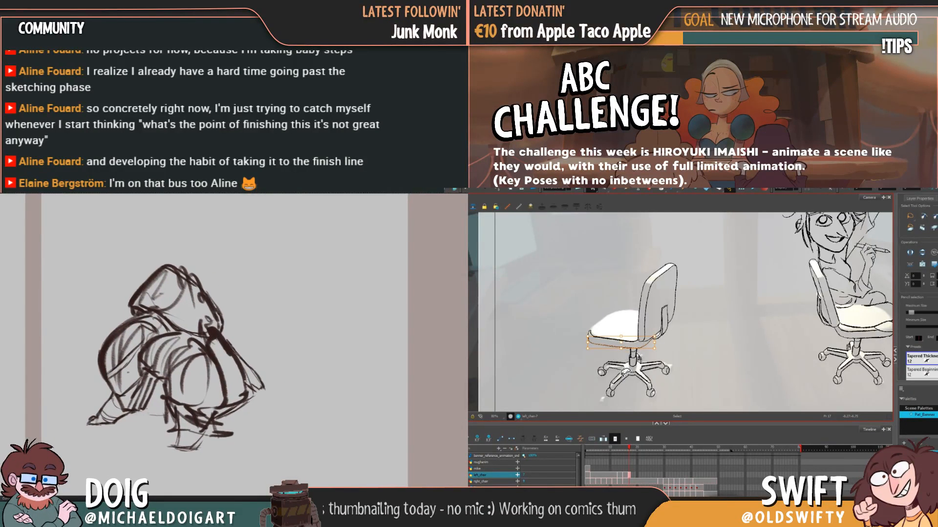
key(Escape)
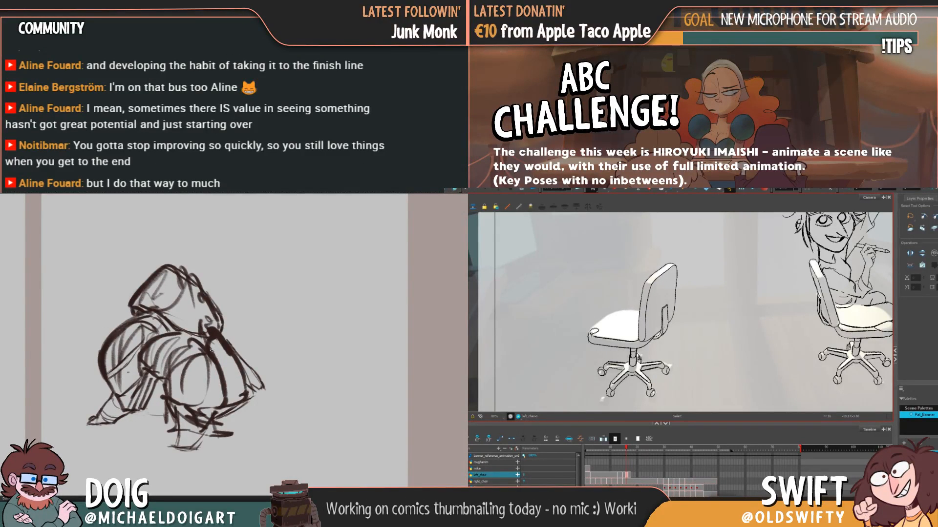
click(591, 336)
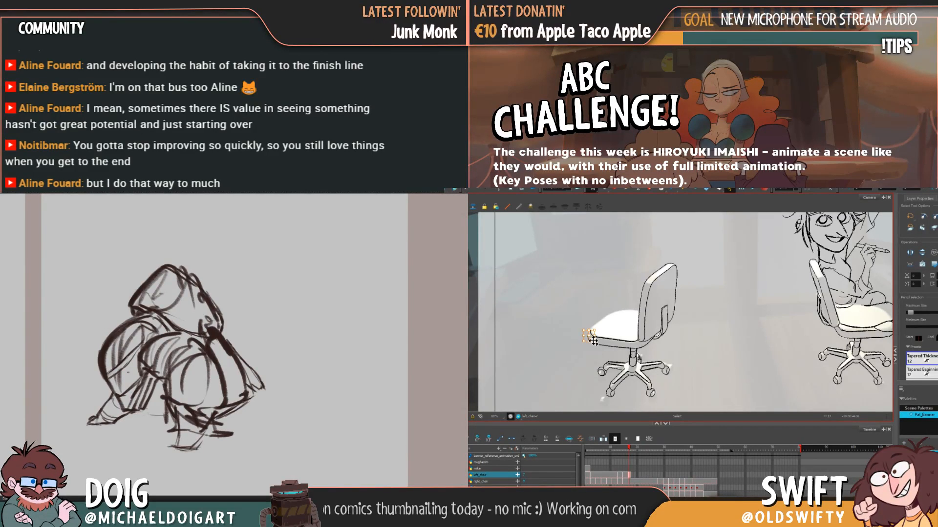
click(589, 339)
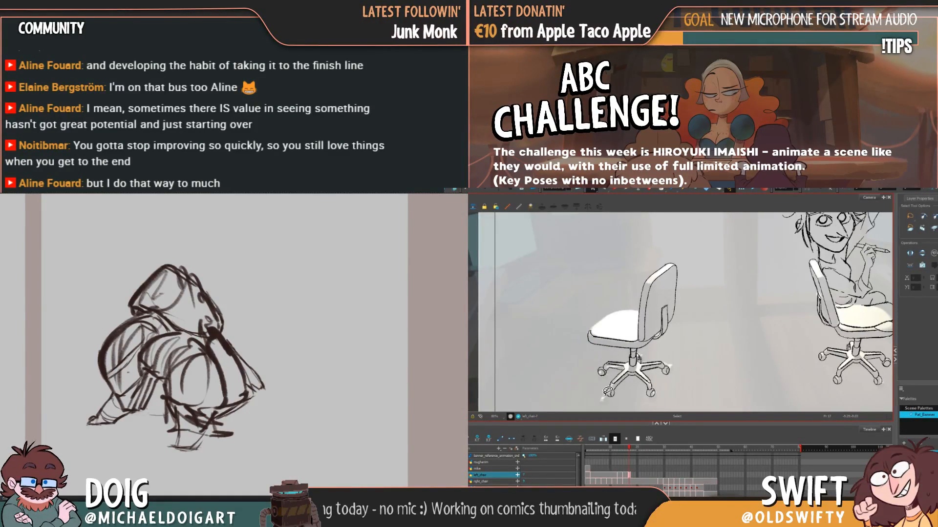
Inspect the left chair's seat underside line on frame 17 and compare the drawing with frame 16
click(590, 338)
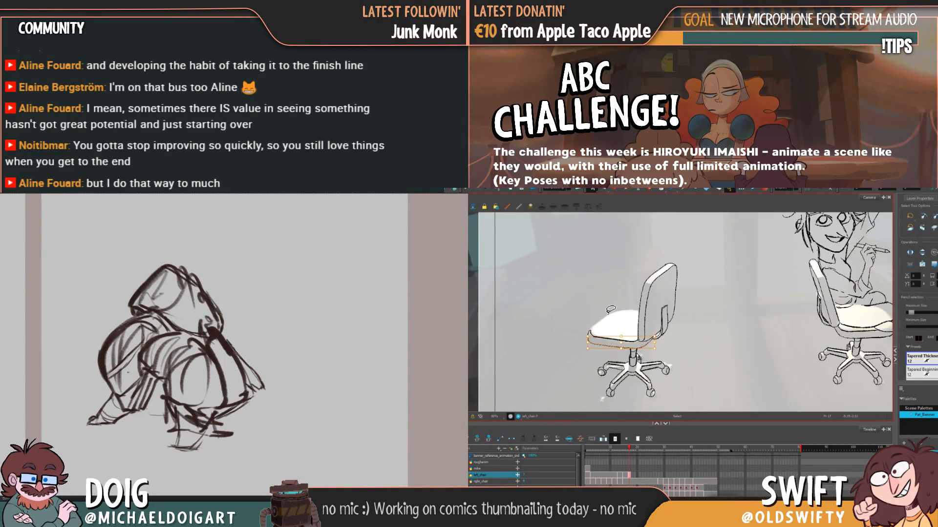
click(609, 299)
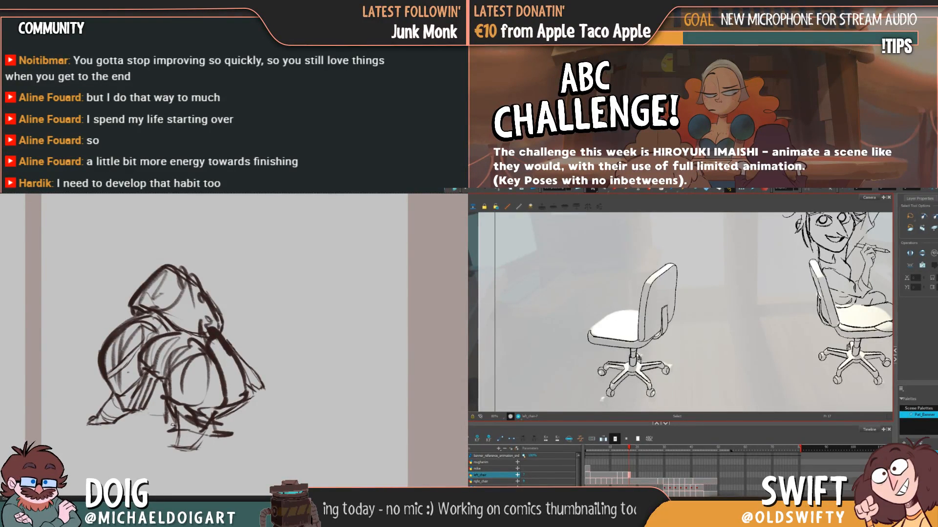
drag(178, 409, 176, 394)
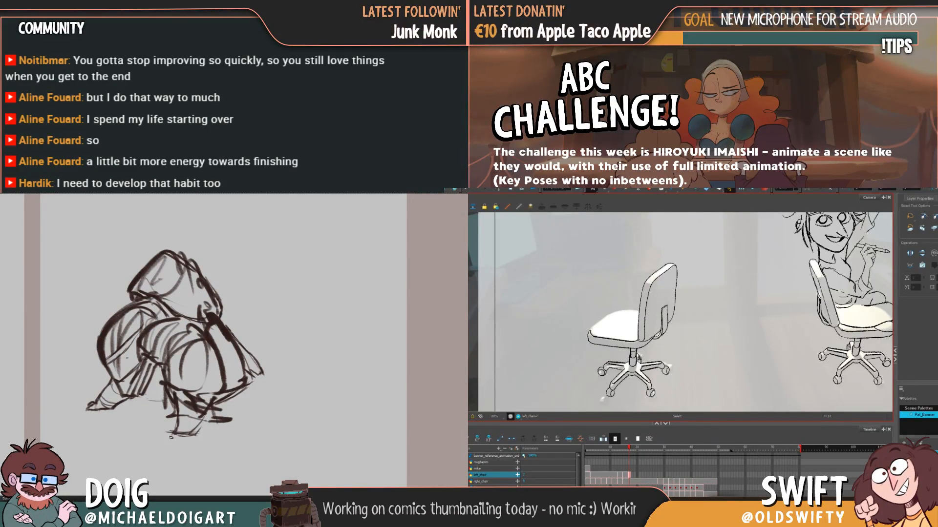
drag(187, 424, 196, 441)
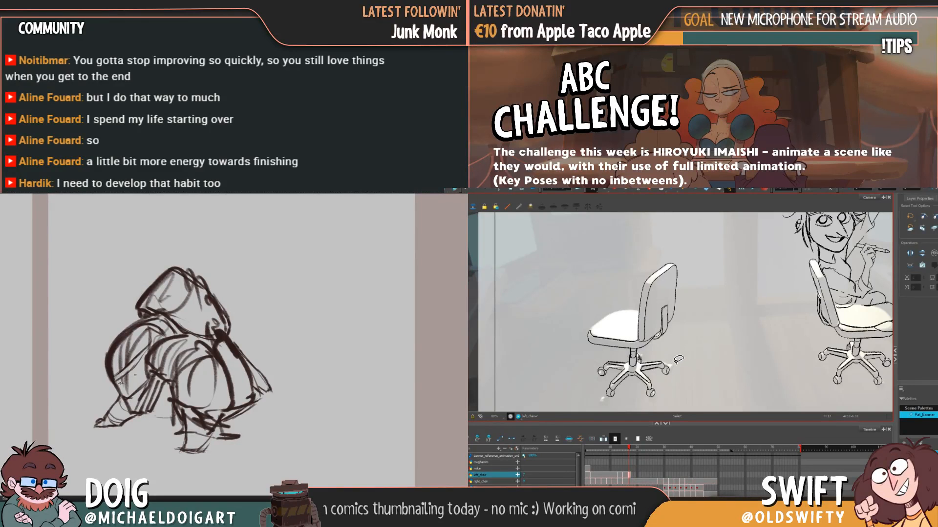
drag(171, 378, 165, 376)
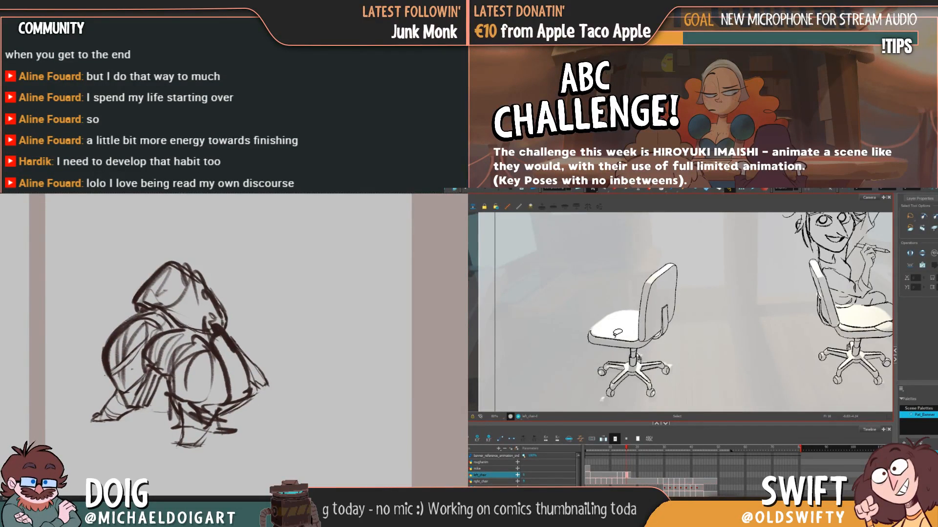
drag(212, 323, 205, 330)
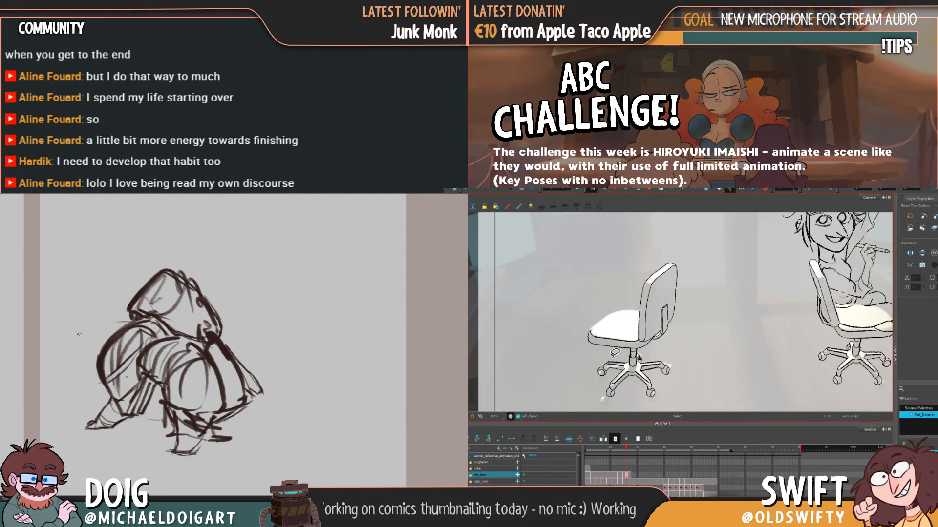
Draw long thin curved strokes sweeping outward from both sides of the hunched figure's back
drag(76, 335, 131, 322)
key(Escape)
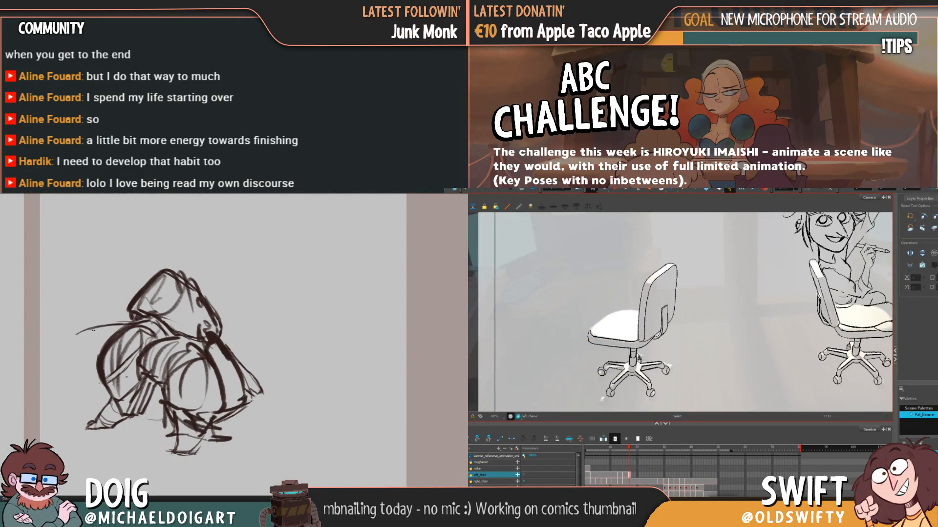
drag(210, 379, 189, 373)
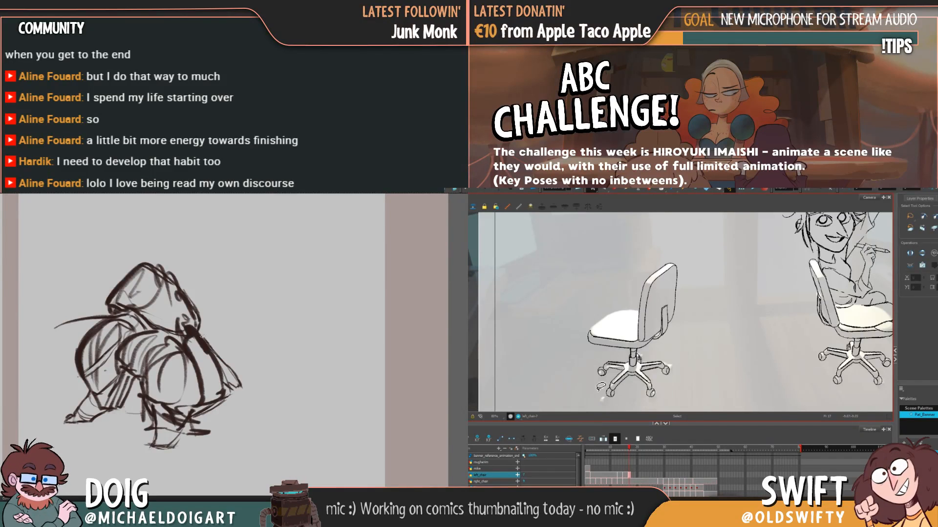
drag(198, 333, 254, 369)
key(comma)
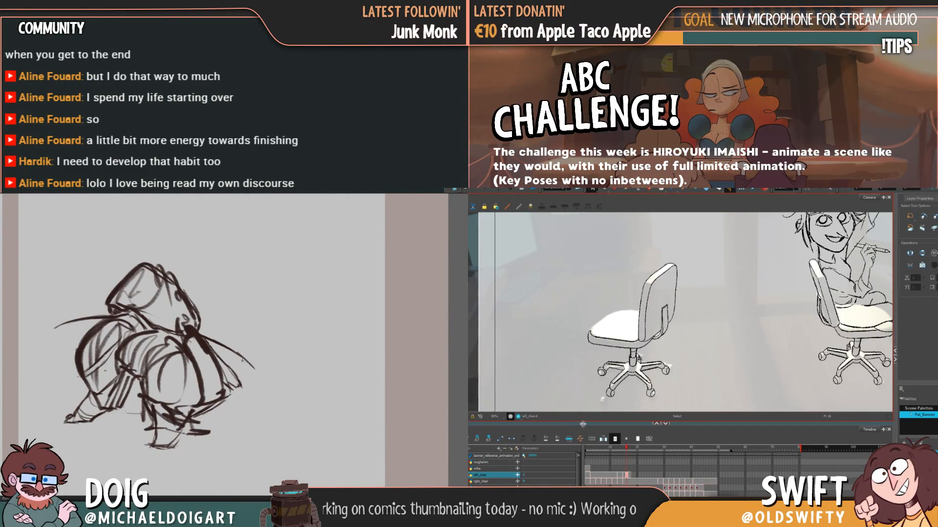
key(period)
key(ctrl+z)
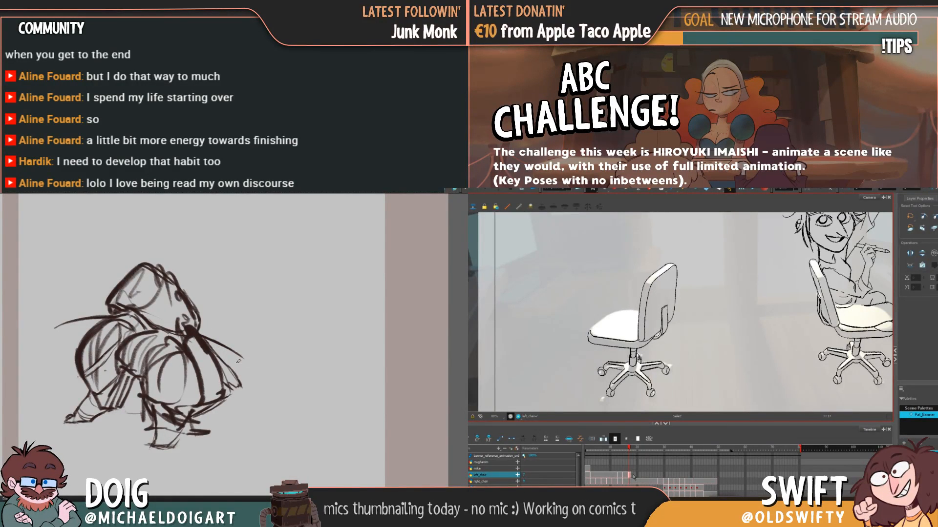
Fill the left chair's empty timeline cells through frame 19, and redraw the tip of the hunched figure's long right-hand stroke
click(634, 476)
drag(232, 352, 248, 362)
click(637, 476)
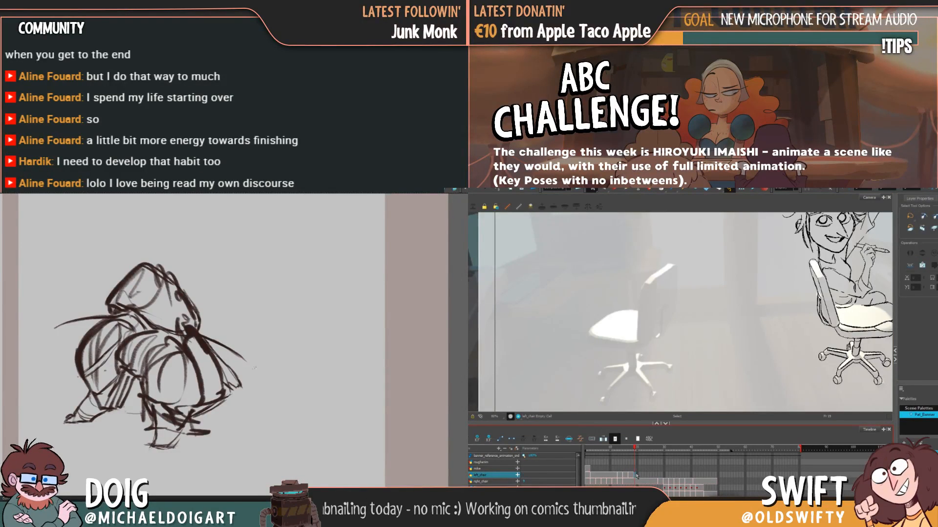
text(7)
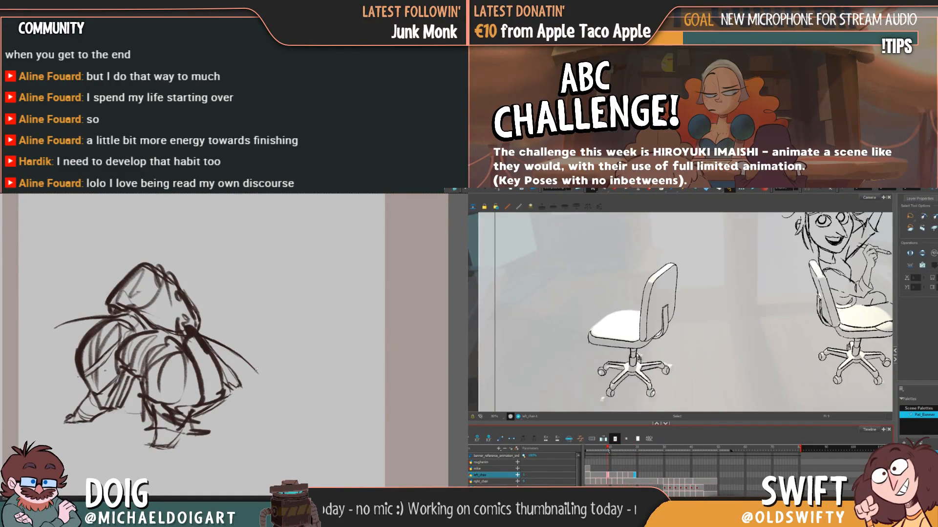
drag(227, 343, 202, 361)
click(633, 452)
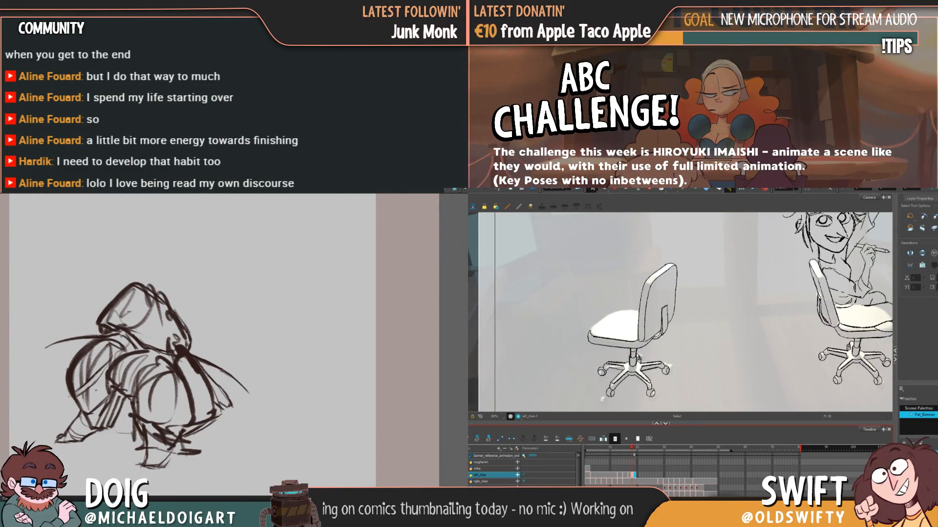
Select the front edge line of the left chair's backrest on frame 19 and shift it slightly outward
drag(216, 329, 215, 324)
mouse_move(227, 370)
mouse_down()
mouse_move(200, 335)
mouse_move(194, 341)
mouse_up()
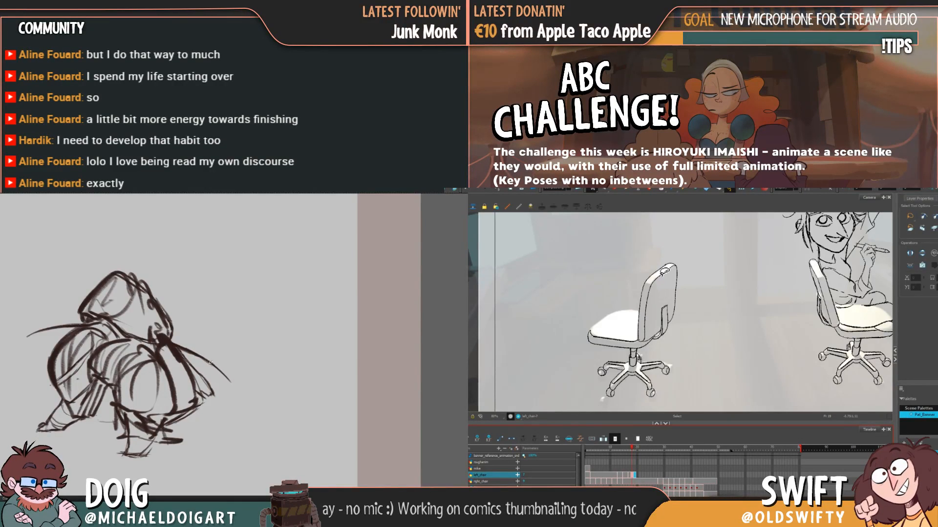
mouse_move(89, 338)
mouse_down()
mouse_move(116, 362)
mouse_move(130, 345)
mouse_move(112, 372)
mouse_move(113, 339)
mouse_move(125, 332)
mouse_move(136, 348)
mouse_up()
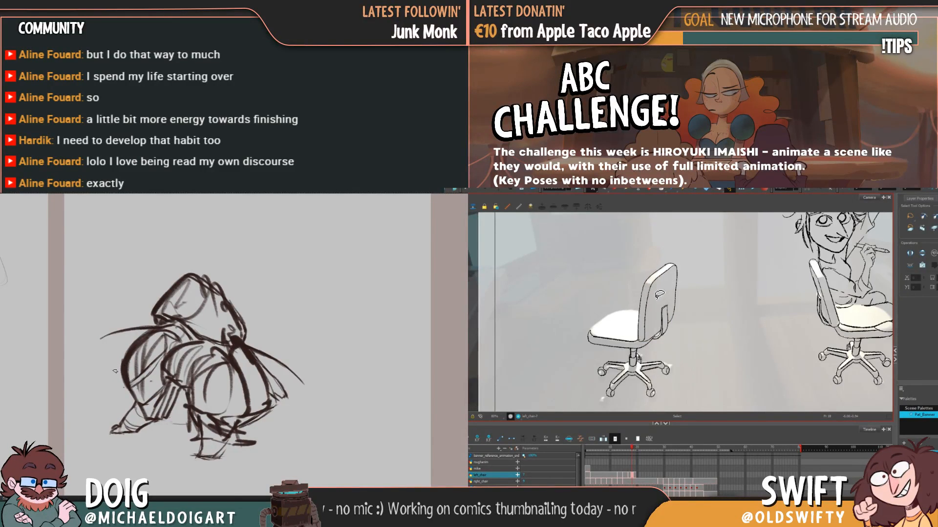
mouse_move(124, 361)
mouse_down()
mouse_move(120, 387)
mouse_move(142, 395)
mouse_move(155, 358)
mouse_up()
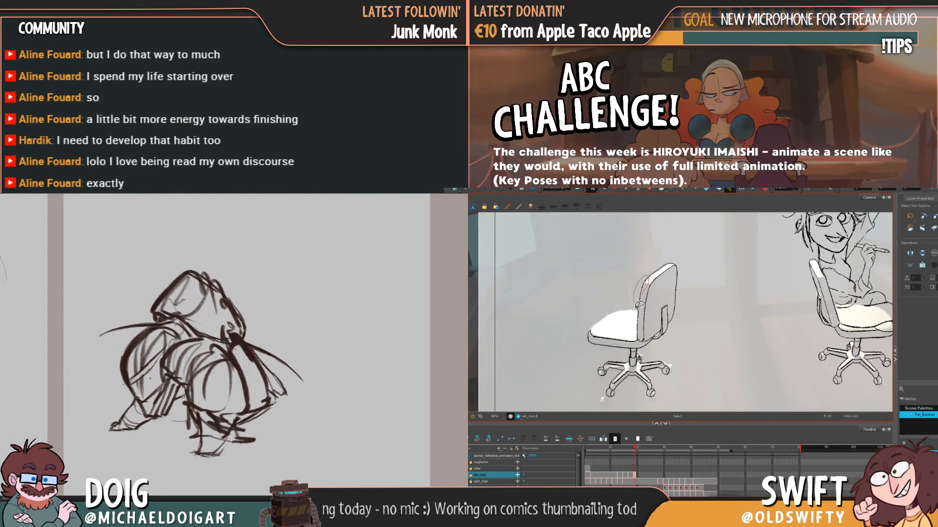
click(639, 304)
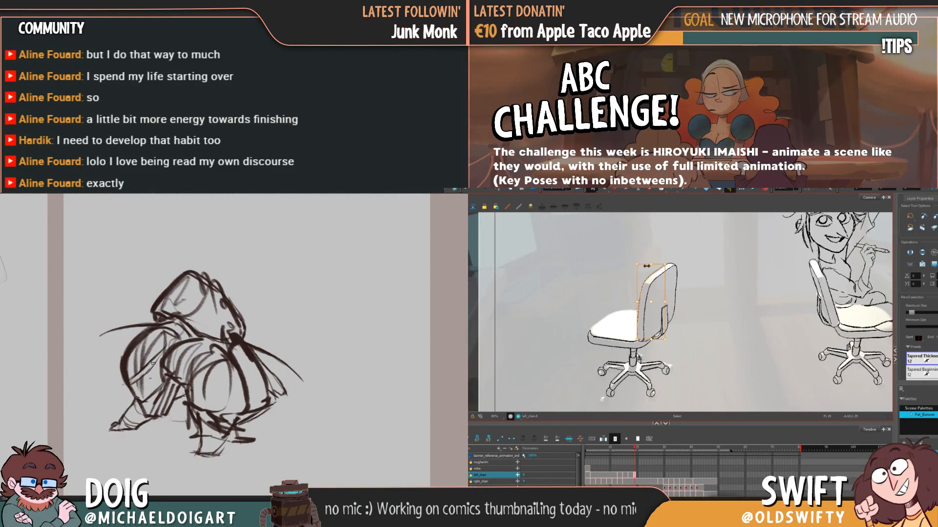
drag(150, 365, 187, 364)
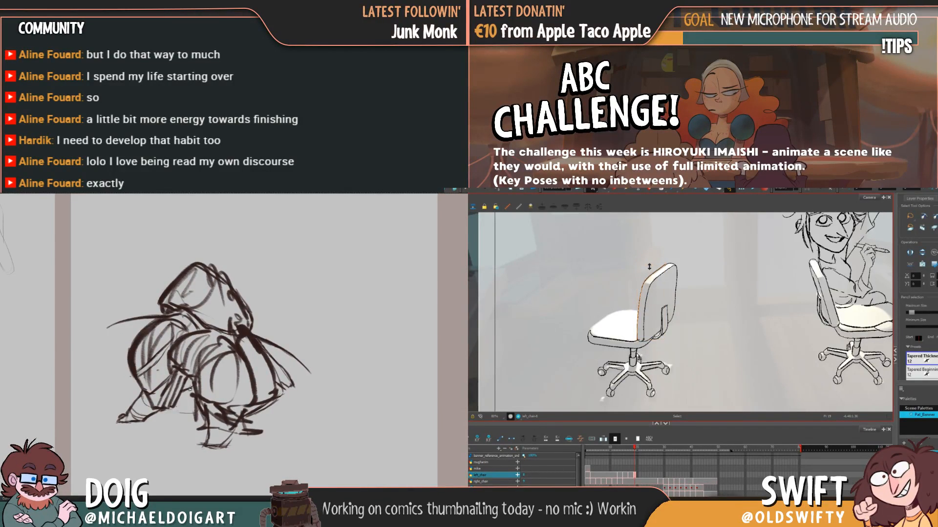
Flip repeatedly between frames 18 and 19 to check the movement of the left chair's backrest
key(comma)
key(period)
key(comma)
key(period)
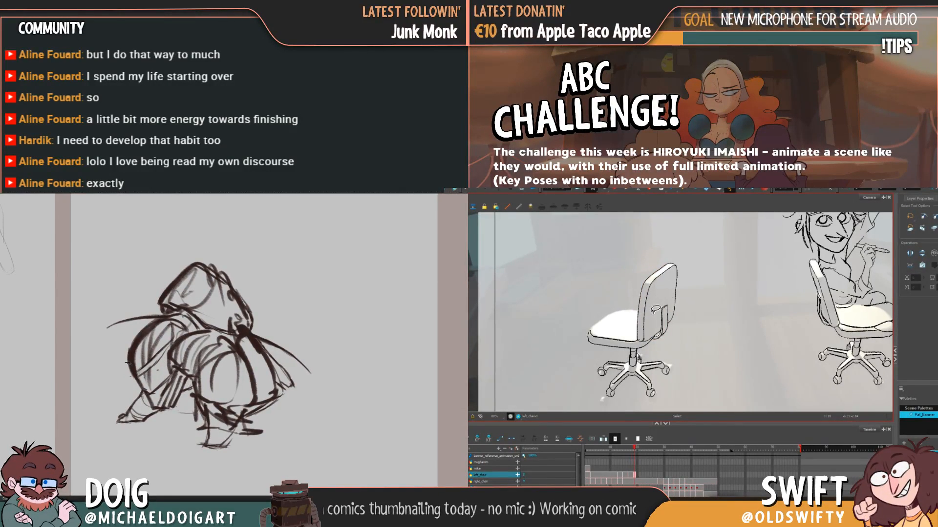
key(comma)
key(period)
key(comma)
key(period)
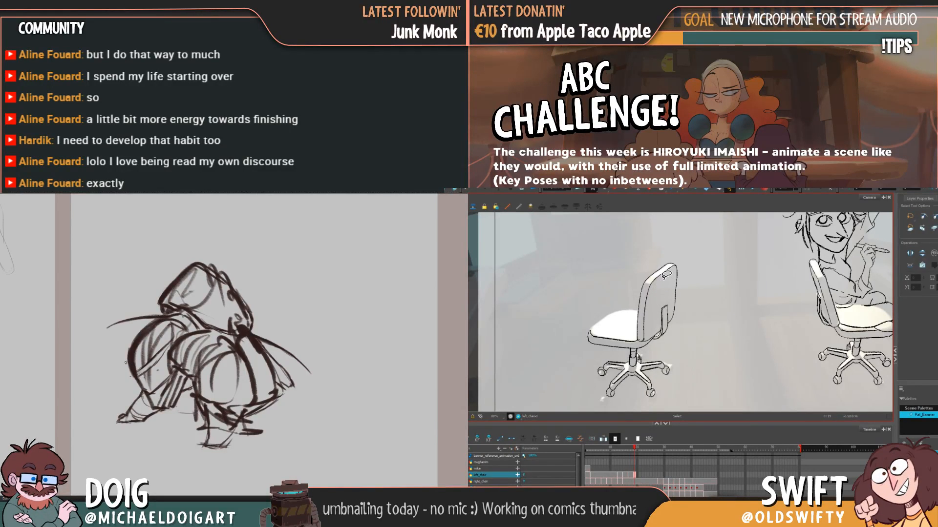
Select the short inner line at the backrest's upper corner on frame 19 to refine it, and compare it with frame 18
click(667, 279)
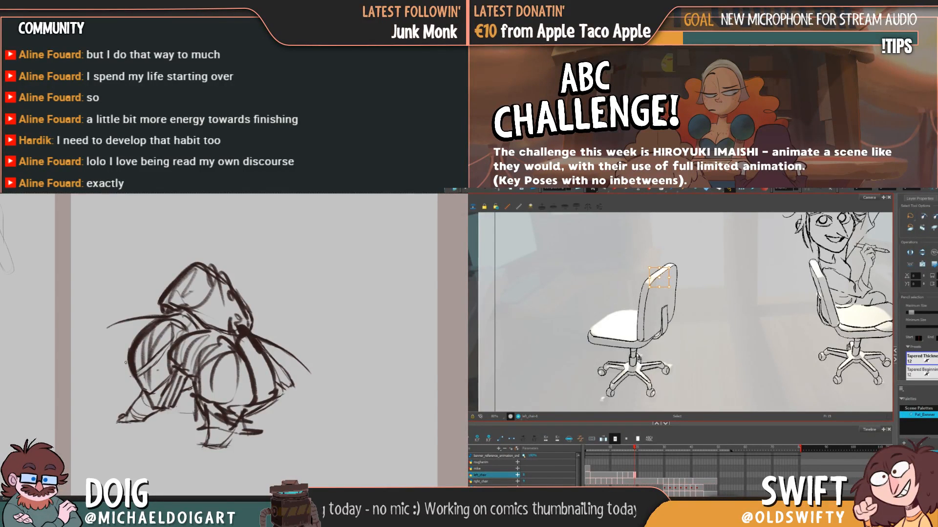
key(comma)
key(period)
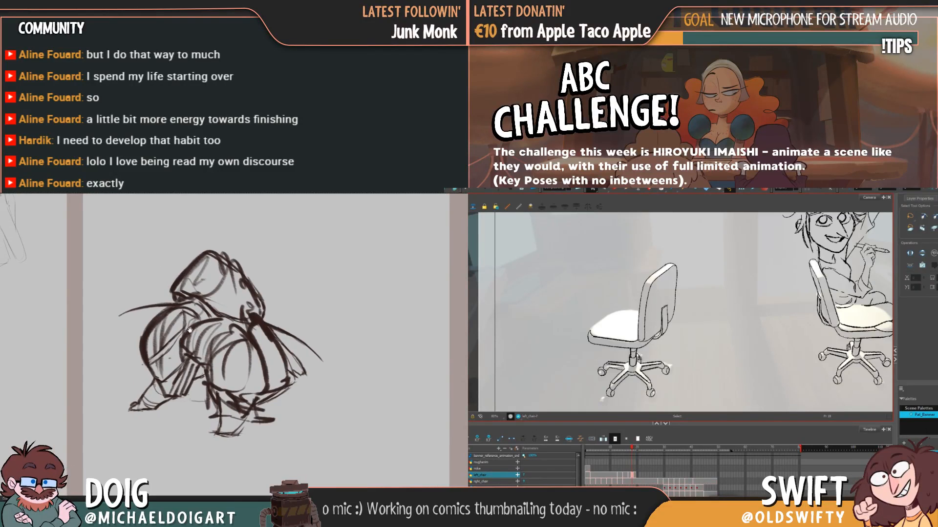
key(comma)
key(period)
key(comma)
key(period)
key(comma)
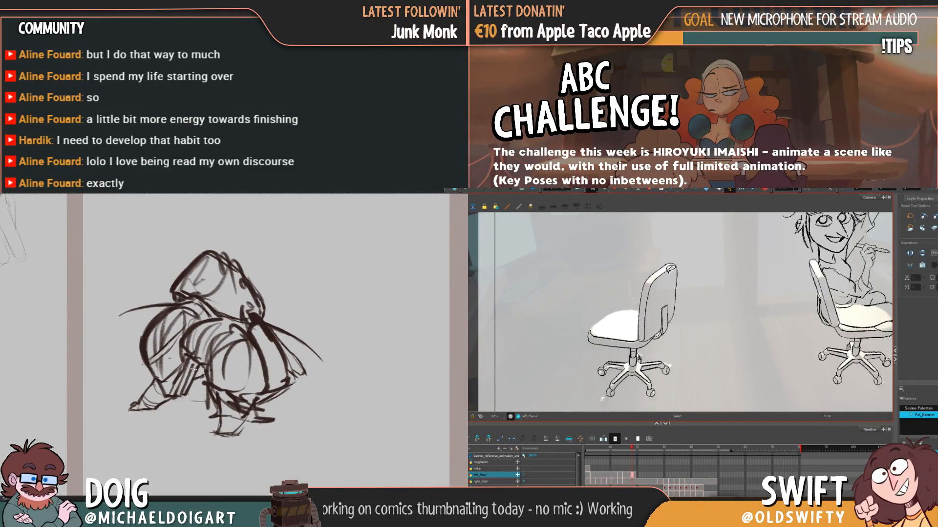
Compare the upper outline of the empty chair's backrest with the adjacent drawing on the left_chair layer
key(period)
click(663, 277)
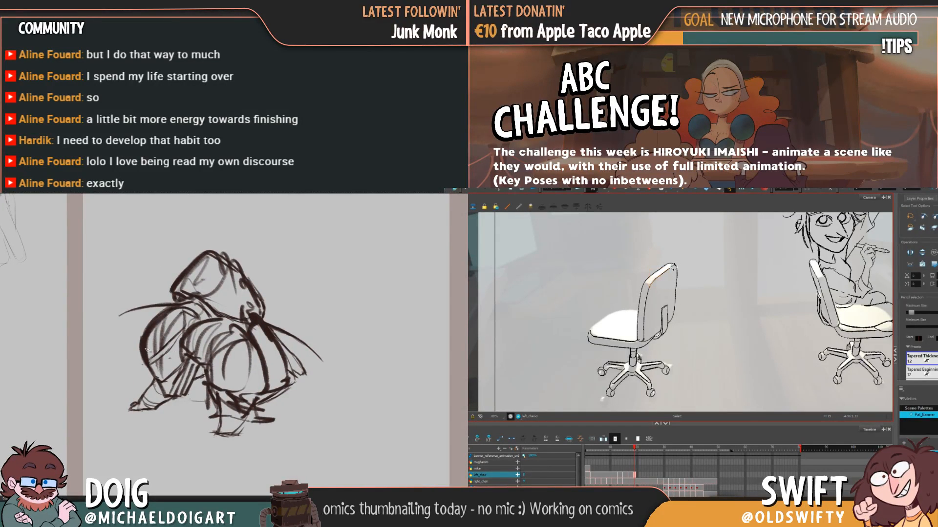
key(comma)
key(period)
key(comma)
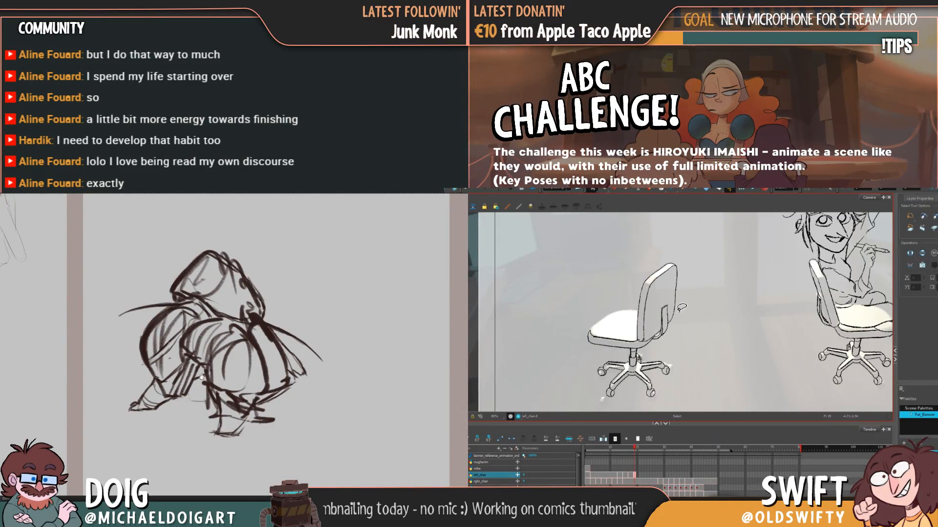
key(period)
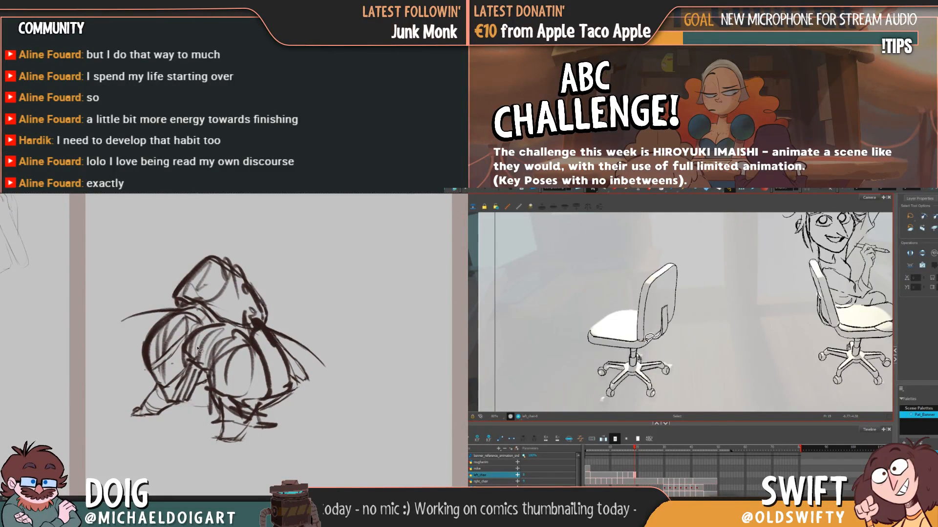
Select the short stroke where the chair's backrest meets the seat and check it against the adjacent drawing
click(641, 340)
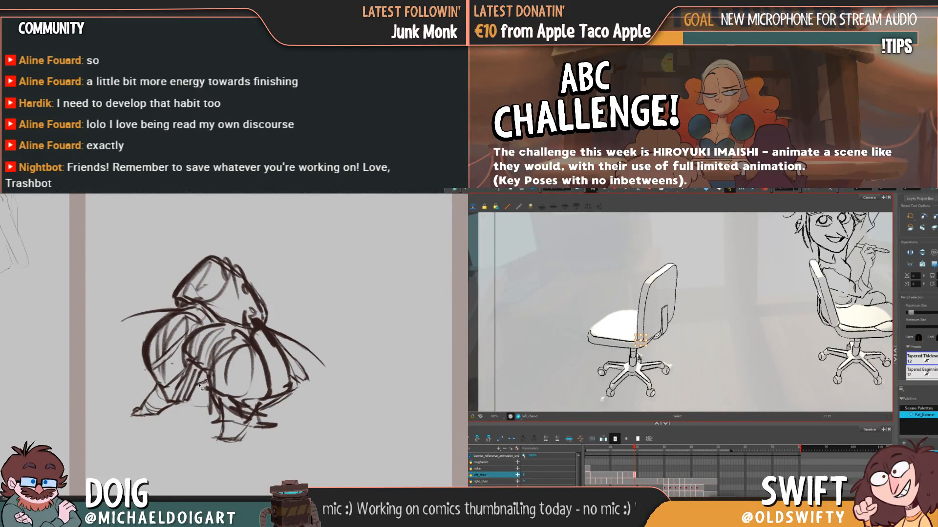
key(comma)
key(period)
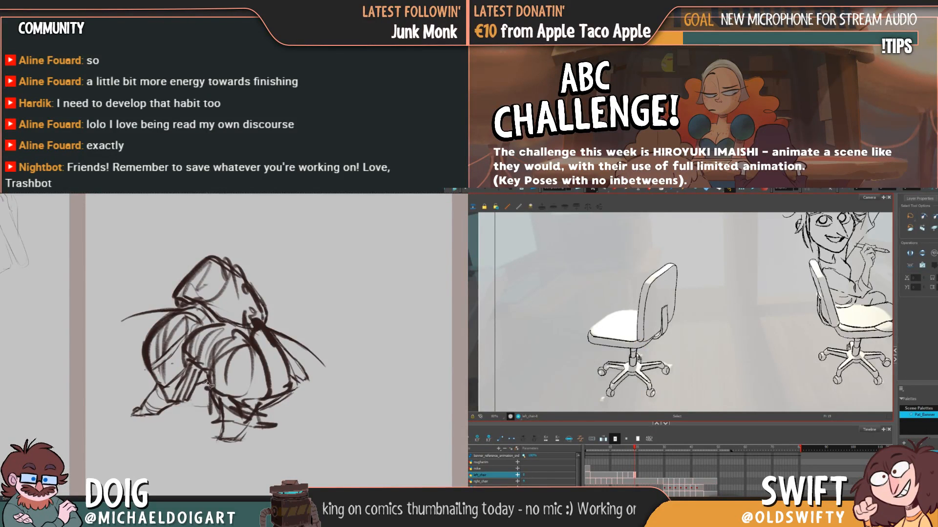
key(comma)
key(period)
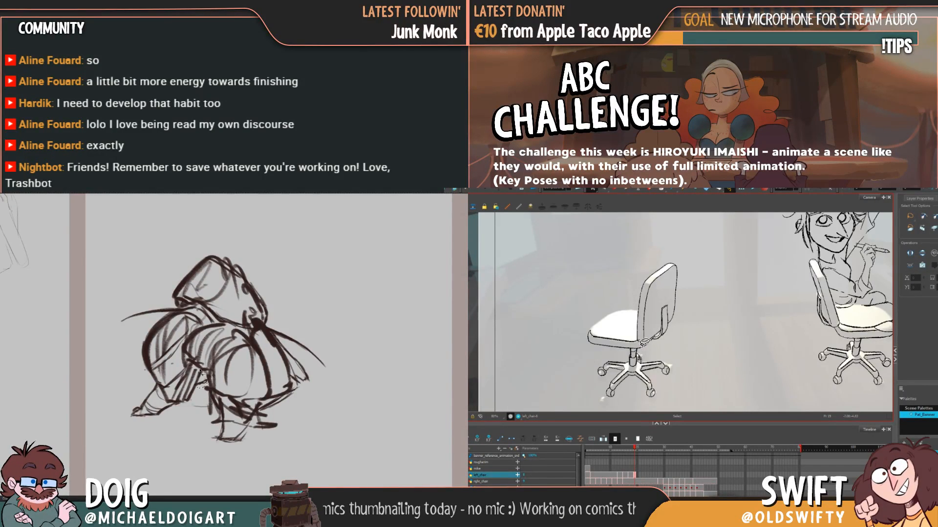
click(640, 340)
mouse_move(183, 356)
mouse_down()
mouse_move(205, 339)
mouse_move(204, 366)
mouse_up()
Check the backrest's top edge against the adjacent drawing and select the short stroke at its top rear corner
click(691, 269)
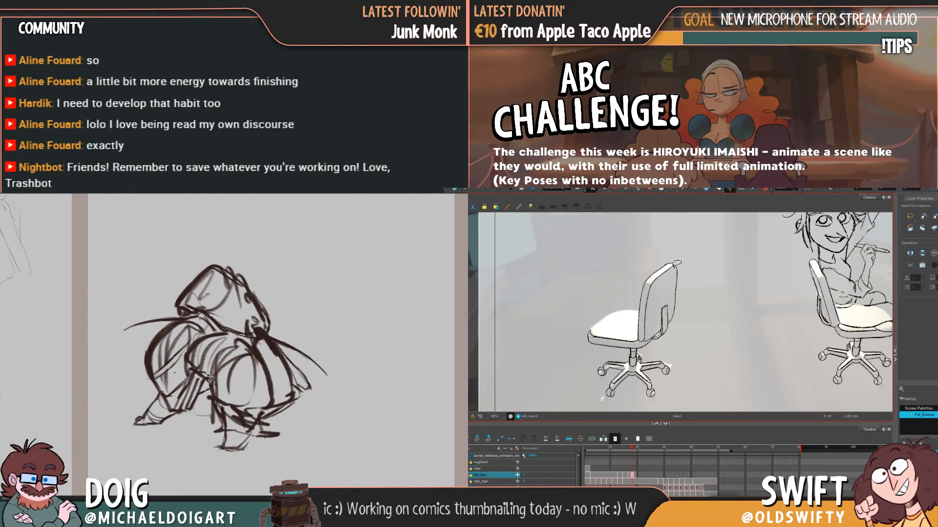
key(.)
click(668, 275)
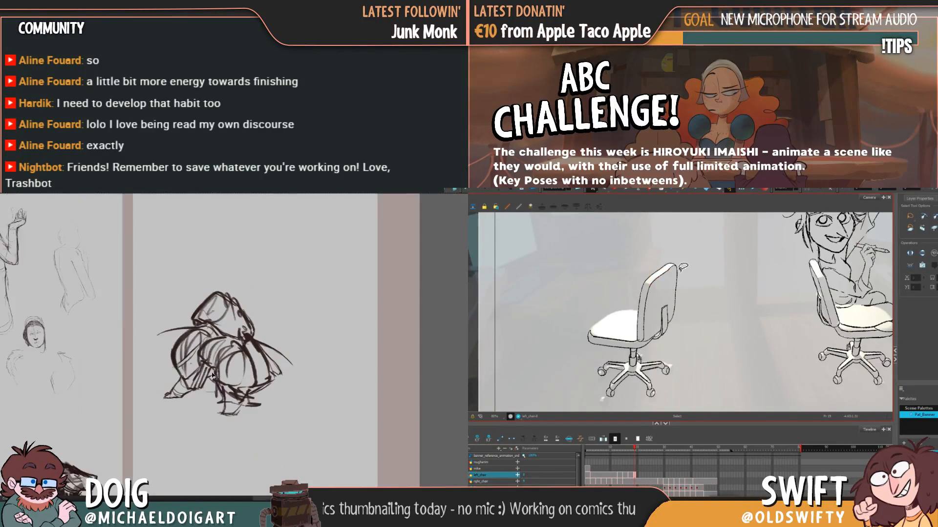
click(661, 281)
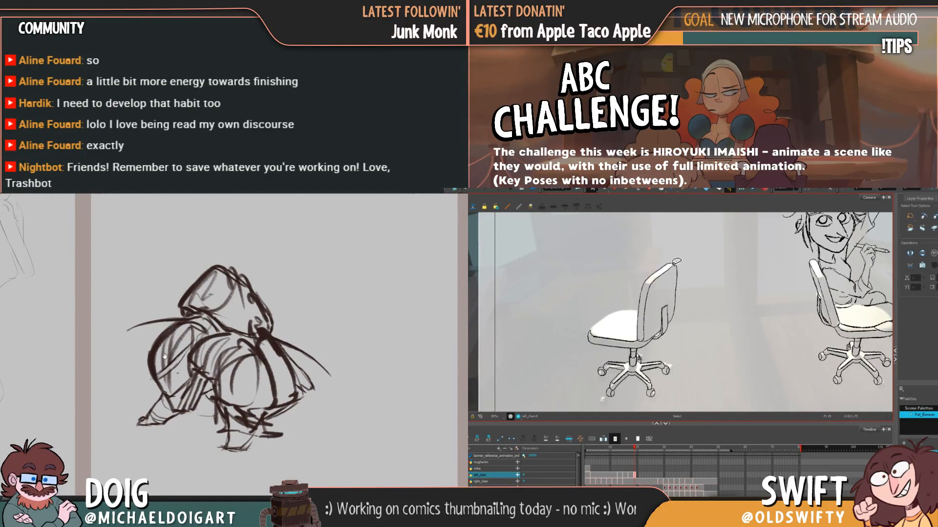
click(676, 267)
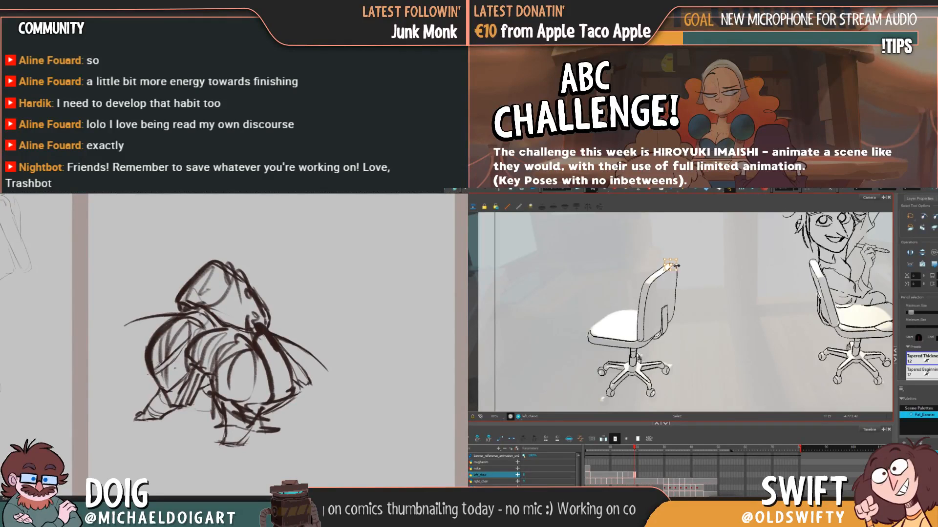
Alternate between the Brush and Select tools to work on the short stroke closing the backrest's top rear corner
key(alt+b)
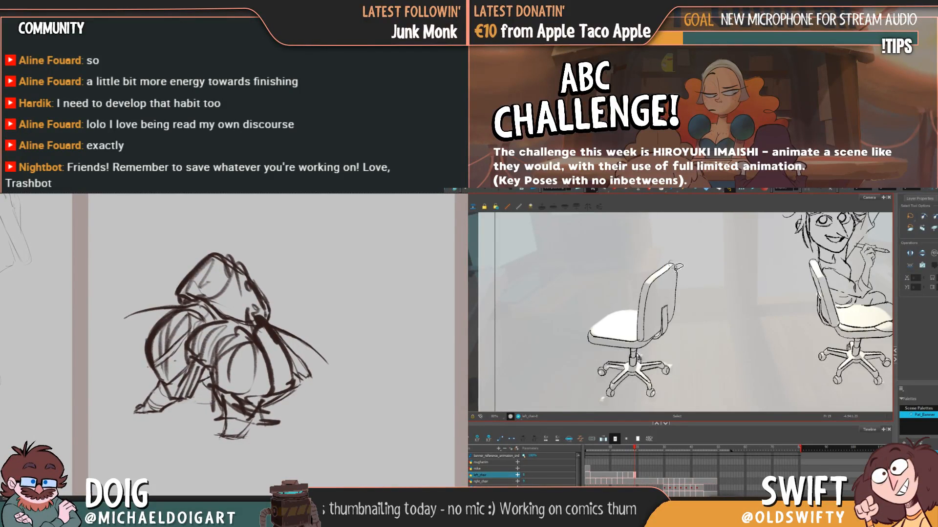
key(alt+s)
click(673, 267)
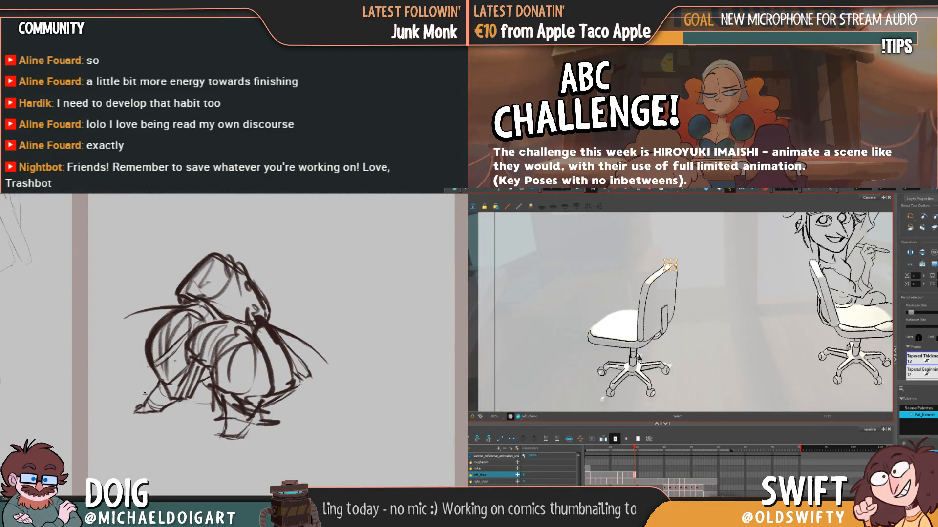
key(alt+b)
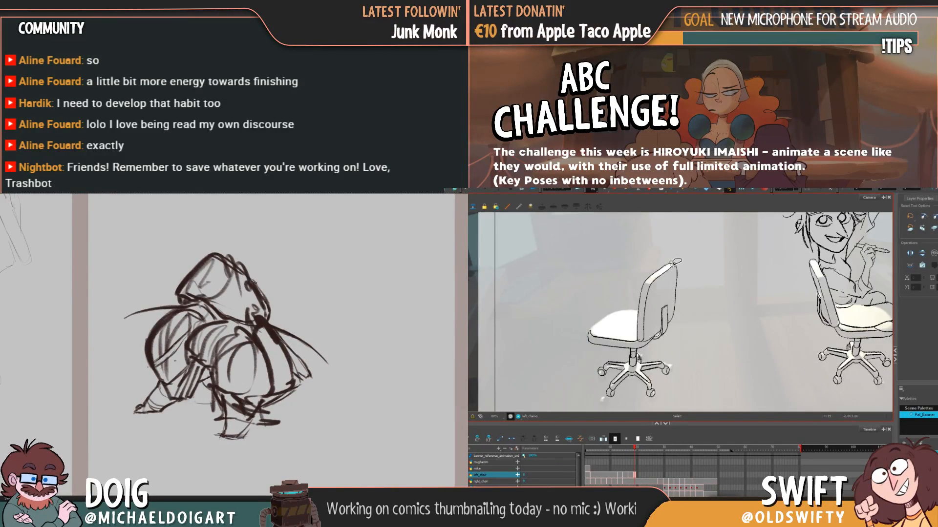
key(alt+s)
click(674, 265)
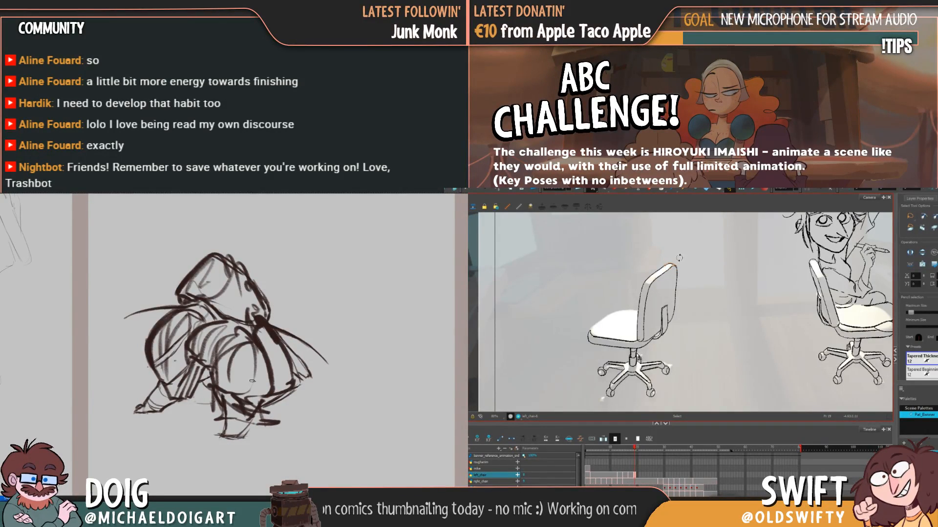
key(alt+b)
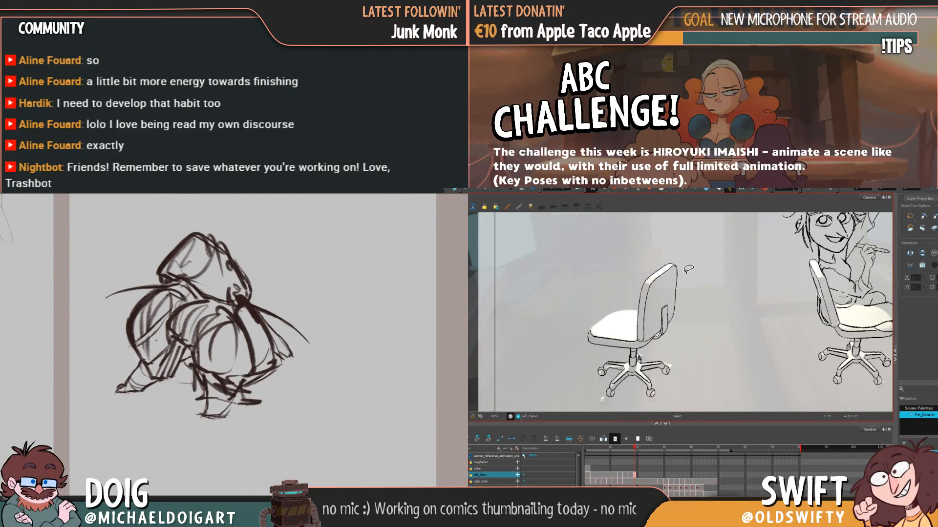
Select the long stroke along the rear edge of the chair's backrest and release the selection
click(676, 285)
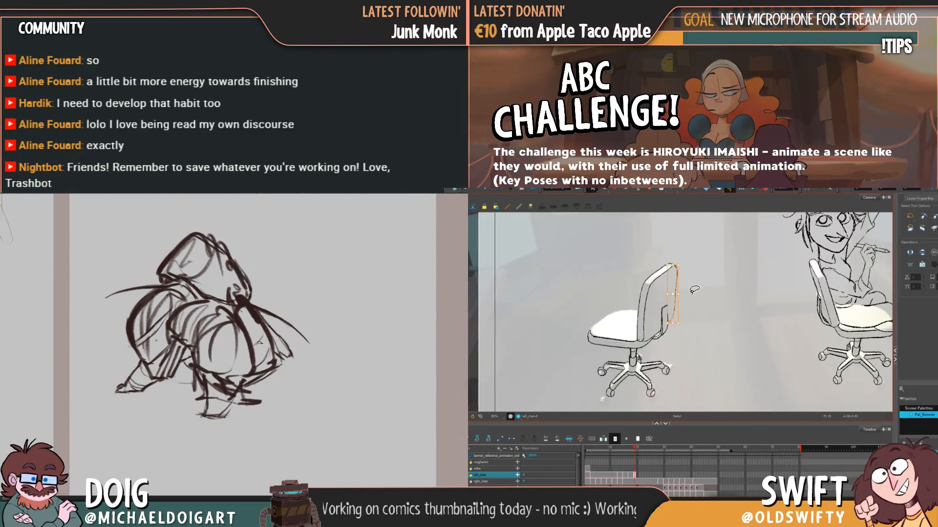
scroll(260, 343, down, 3)
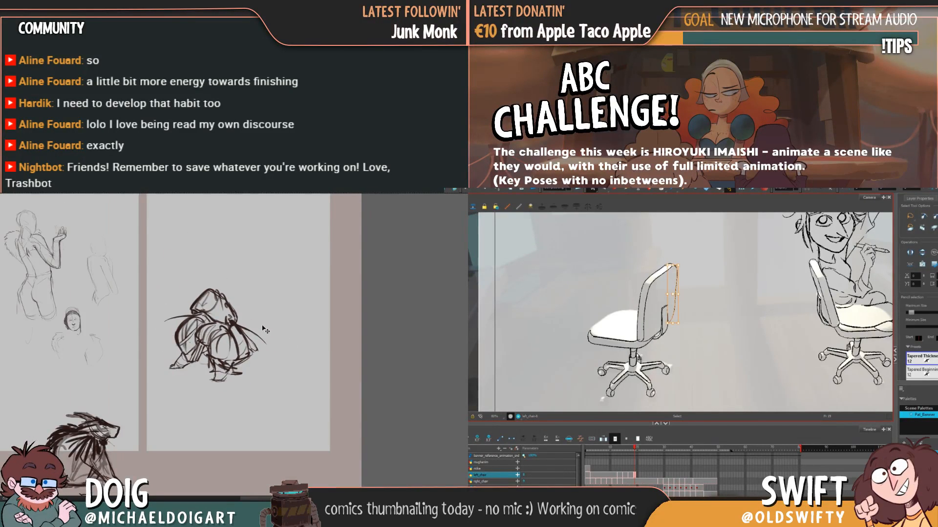
scroll(263, 330, up, 3)
drag(256, 348, 162, 386)
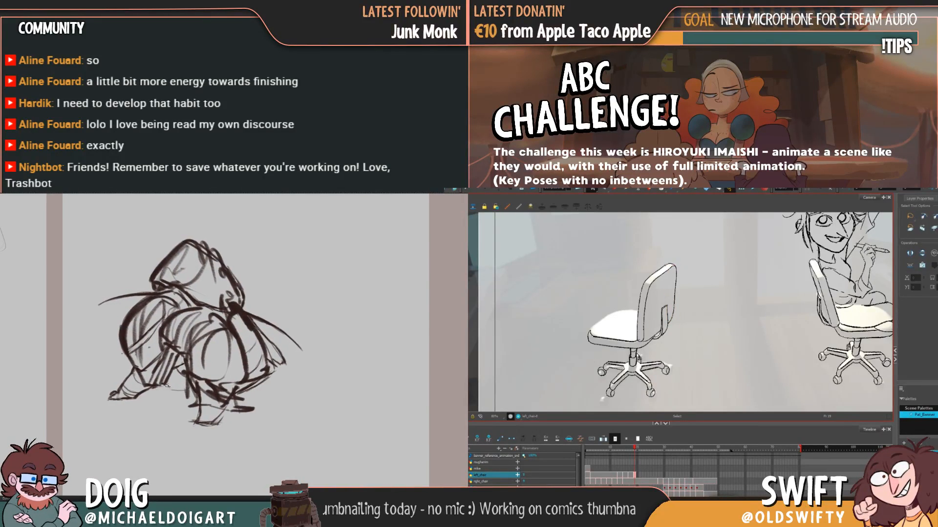
key(Escape)
mouse_move(226, 353)
mouse_down()
mouse_move(201, 345)
mouse_move(238, 359)
mouse_move(199, 372)
mouse_up()
key(Escape)
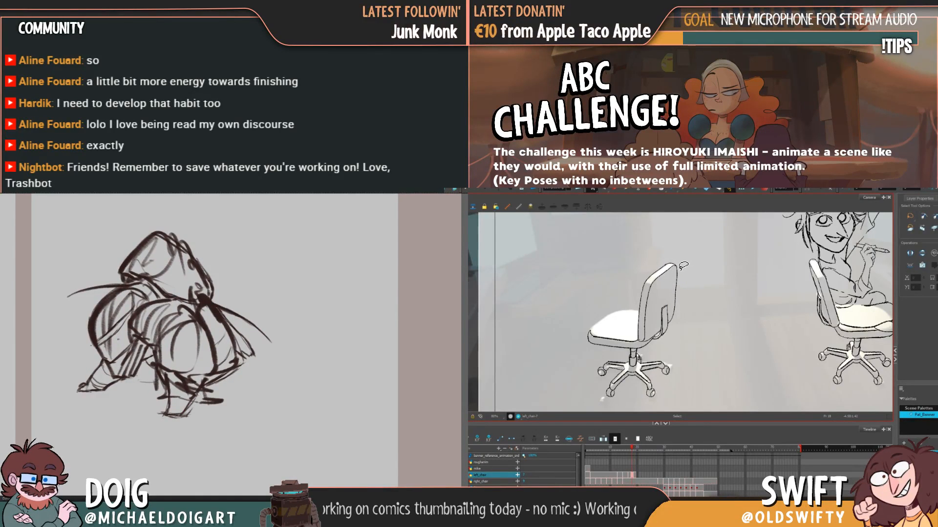
Reselect the short top corner stroke of the backrest, compare it with the adjacent drawing and clear the selection
click(682, 264)
scroll(200, 376, down, 4)
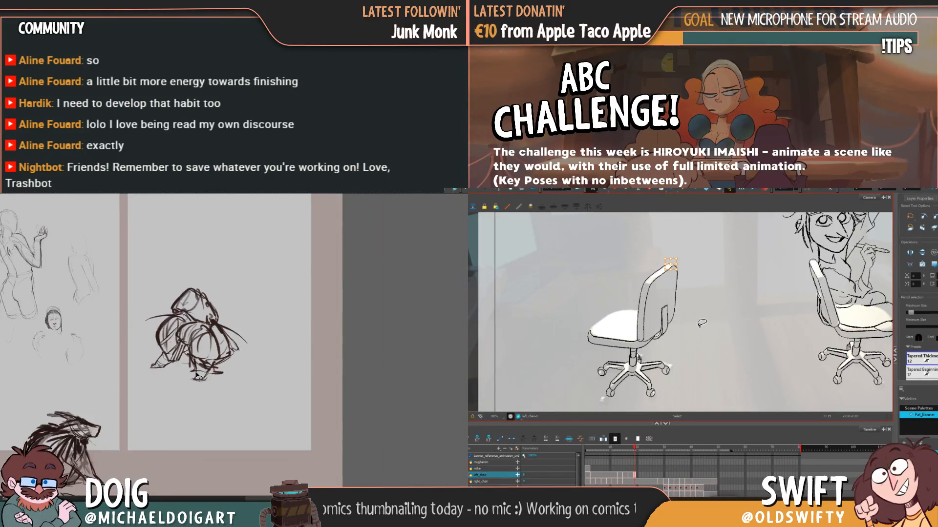
mouse_move(200, 376)
mouse_down()
mouse_move(200, 351)
mouse_move(200, 368)
mouse_up()
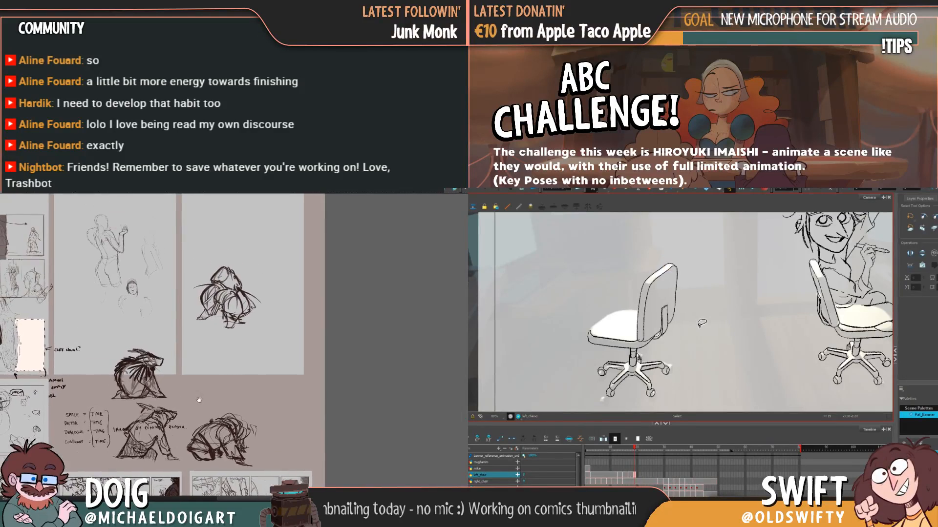
scroll(200, 368, up, 3)
key(.)
click(677, 265)
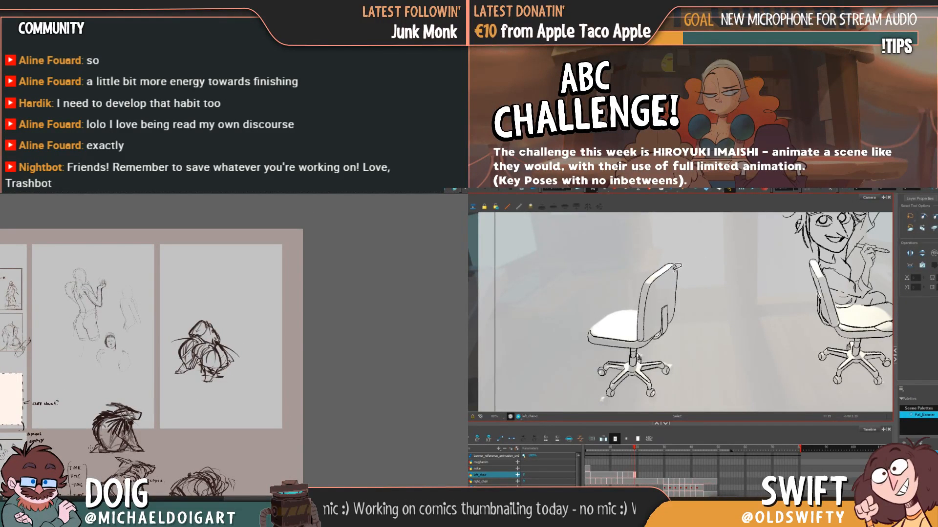
click(677, 264)
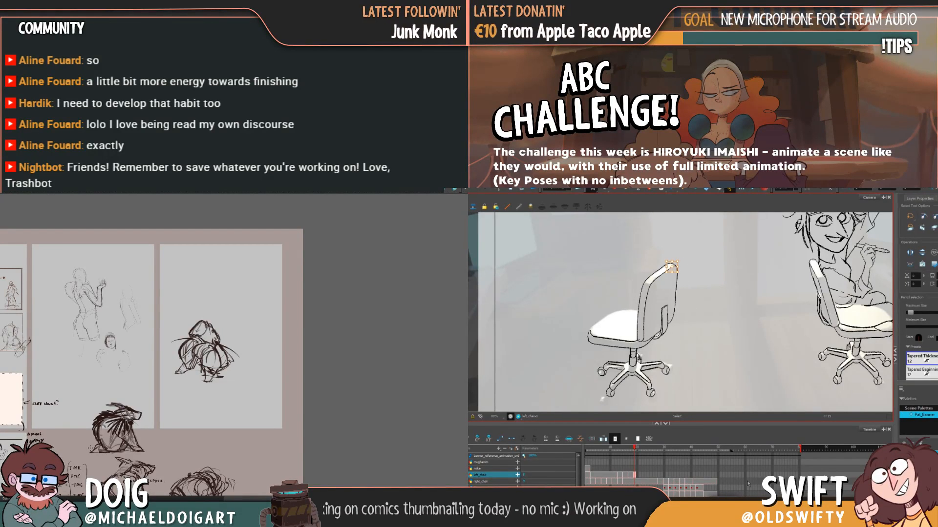
key(Escape)
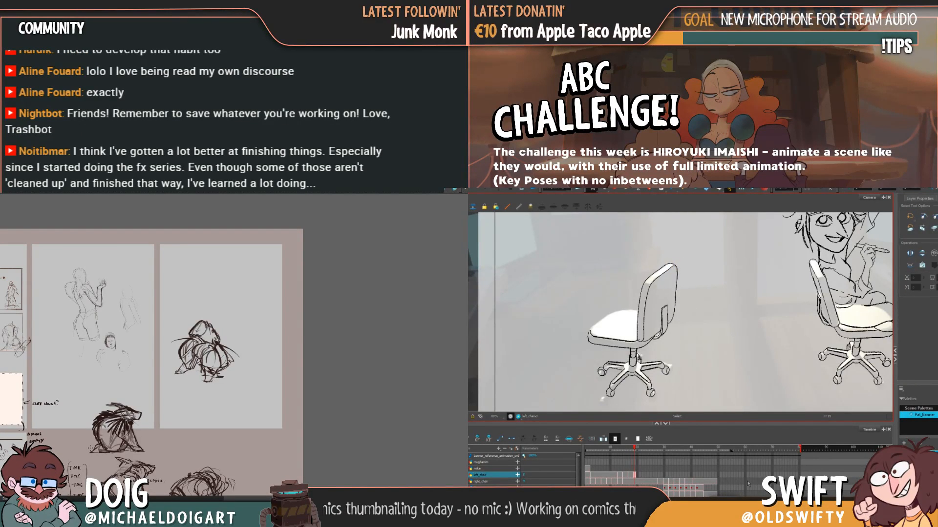
Sketch extra strokes for the rear foot beneath the crouching figure's robe
key(ctrl+plus)
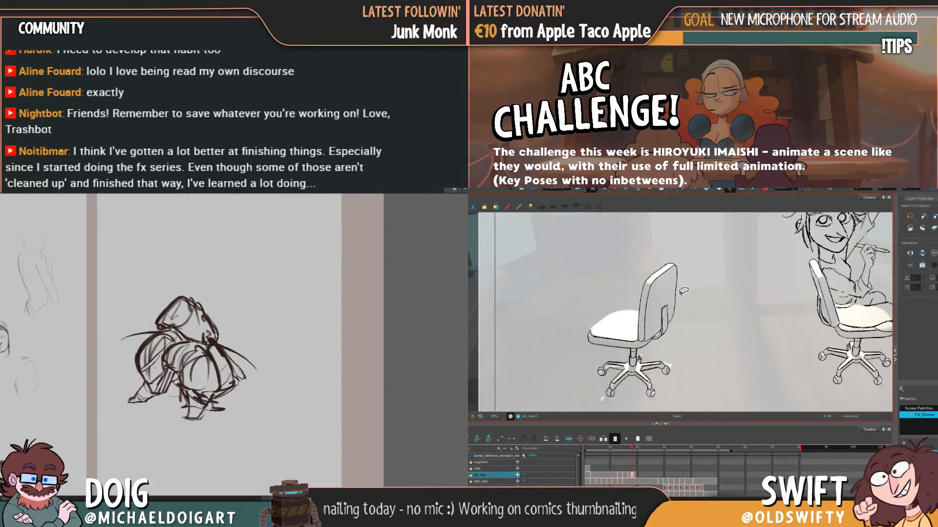
scroll(164, 375, down, 2)
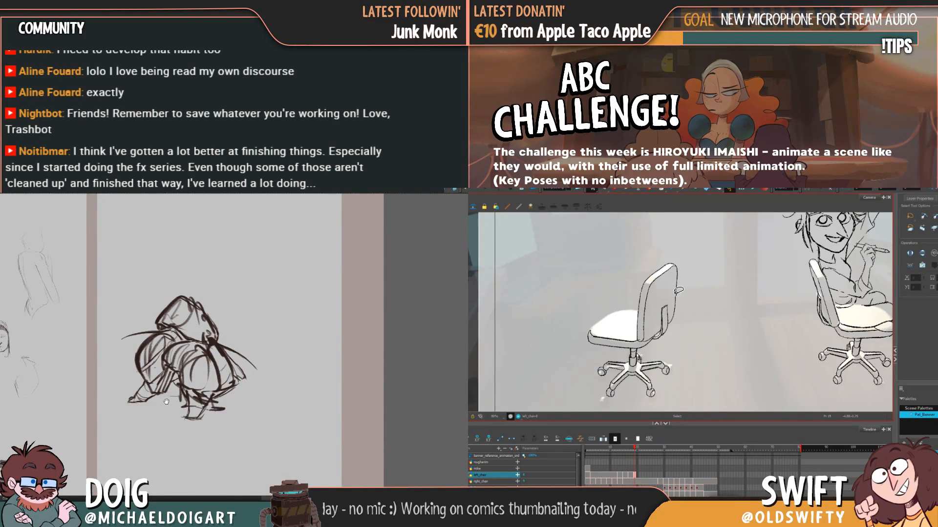
key(ctrl+plus)
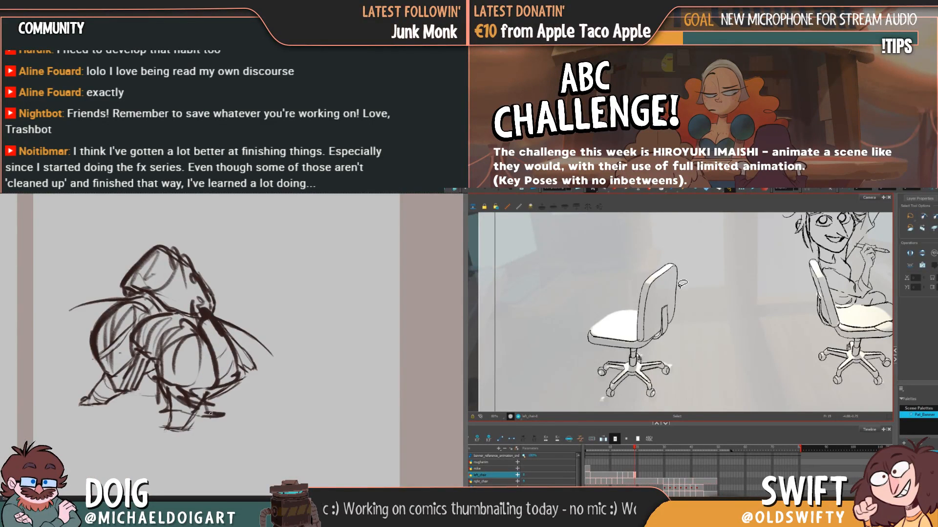
key(comma)
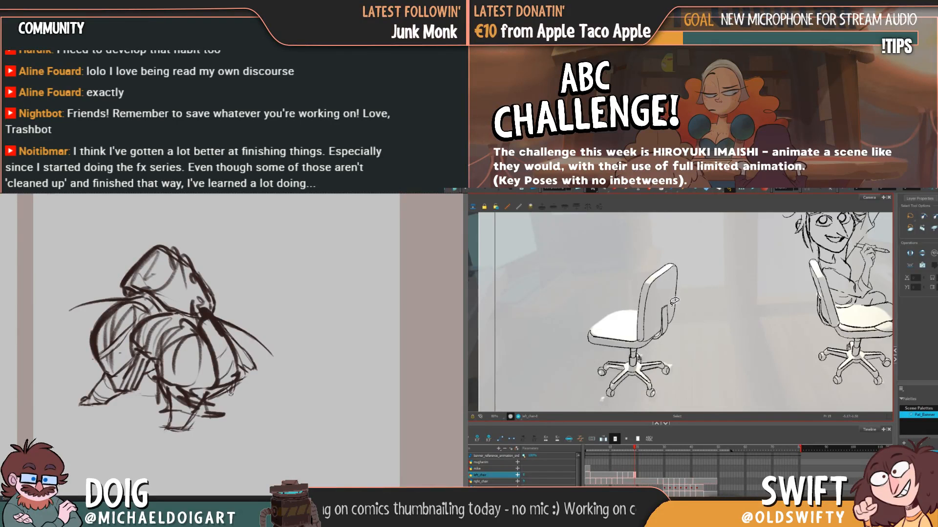
drag(239, 399, 218, 405)
key(period)
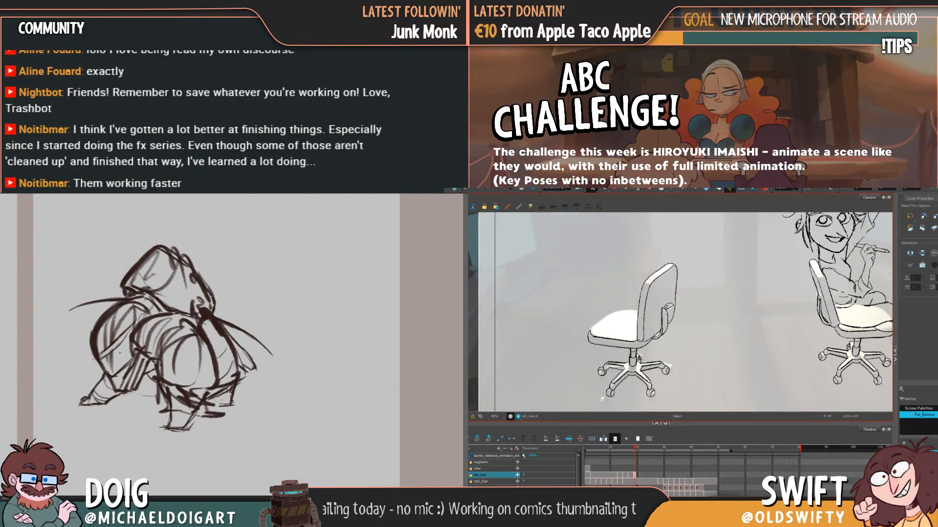
Select the short stroke at the upper end of the support bracket behind the chair's backrest
click(668, 306)
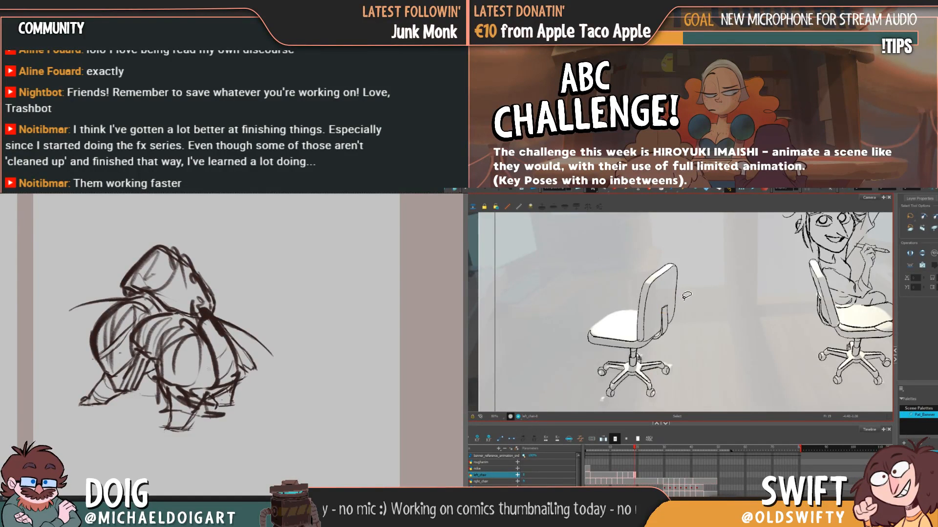
click(688, 297)
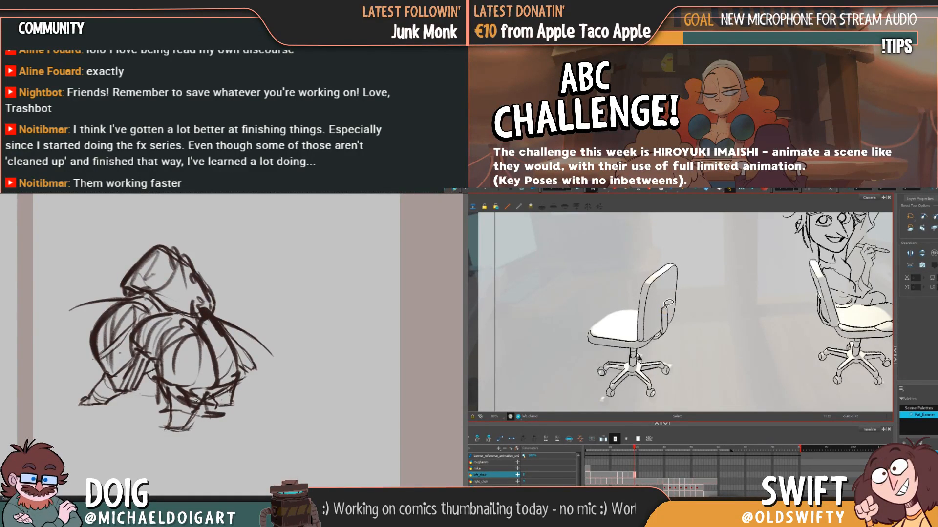
click(665, 306)
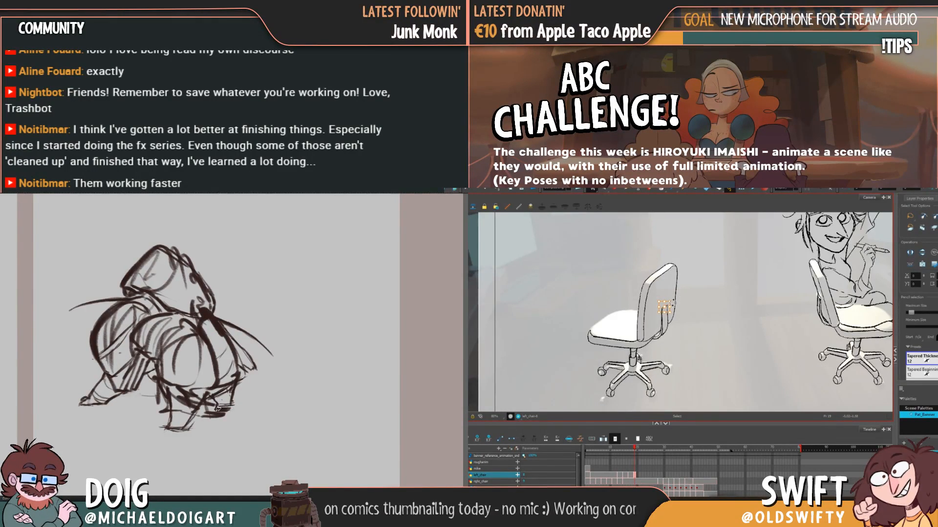
click(673, 299)
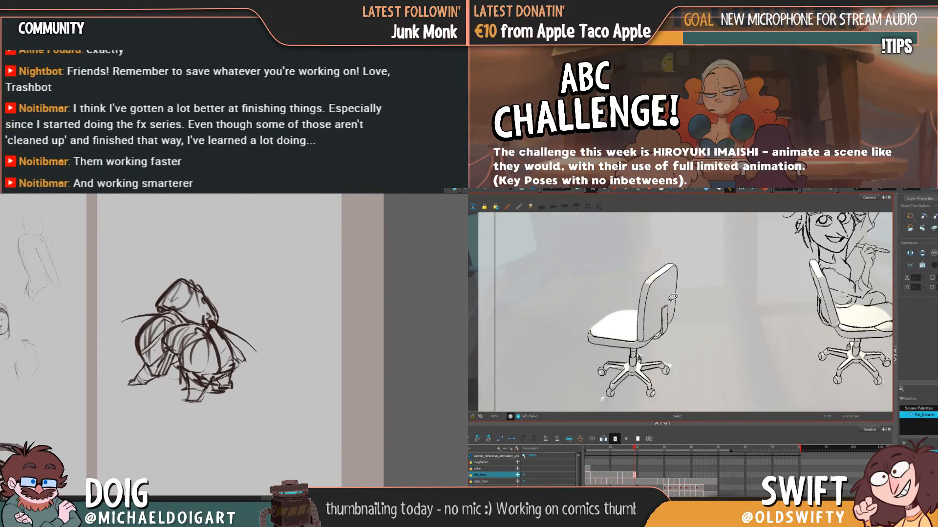
click(673, 296)
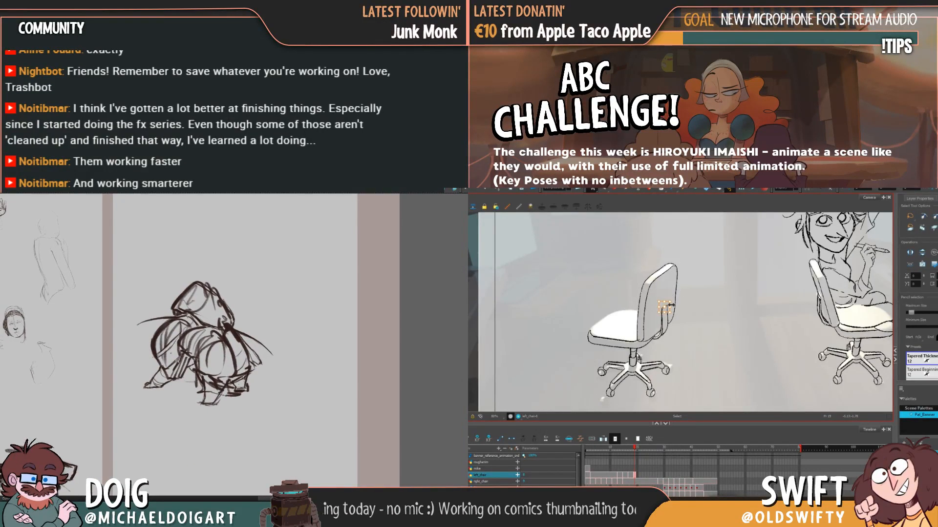
click(681, 301)
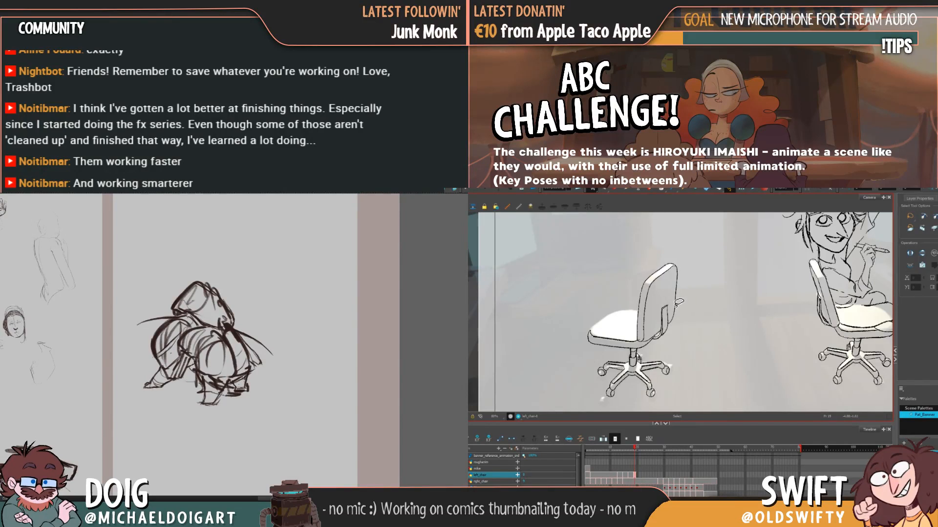
Select the long vertical strokes of the support bracket behind the chair's backrest and clear the selection
mouse_move(681, 301)
mouse_down()
mouse_move(670, 266)
mouse_move(641, 293)
mouse_move(646, 340)
mouse_move(664, 316)
mouse_up()
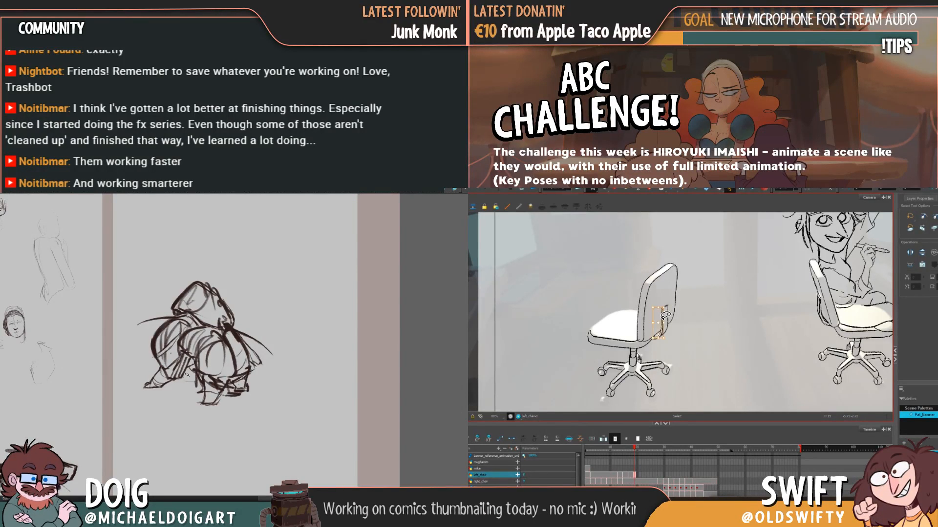
click(667, 313)
click(670, 313)
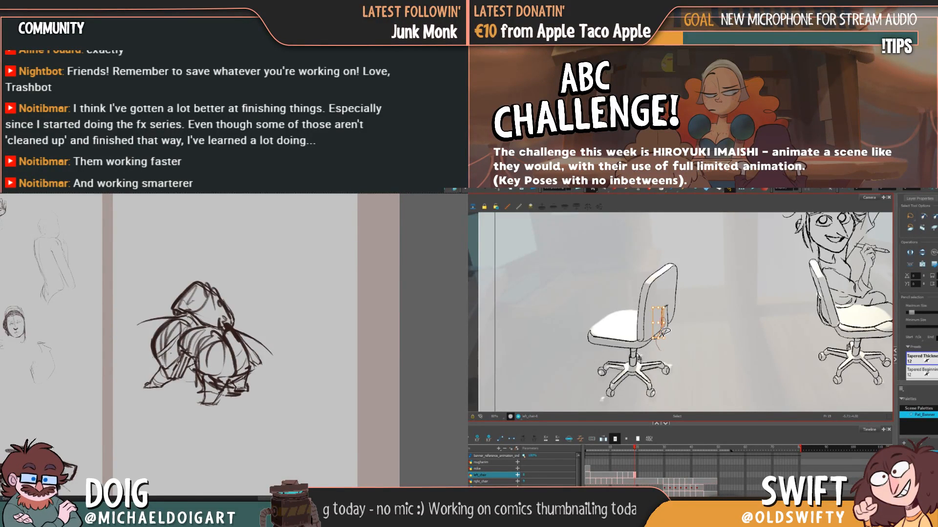
click(638, 400)
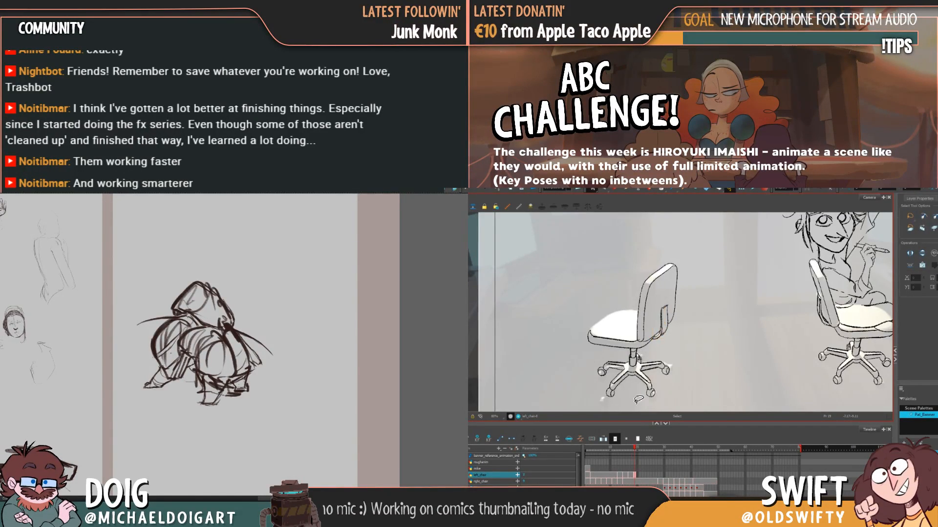
Reselect the short upper stroke of the chair's bracket and sketch a lunging figure with an outstretched leg above the crouching figure
scroll(212, 338, down, 5)
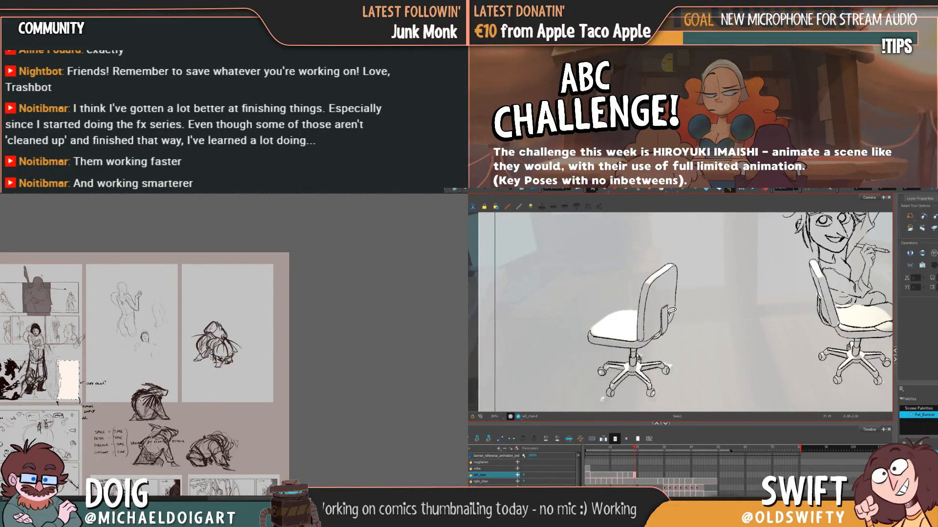
scroll(197, 399, down, 6)
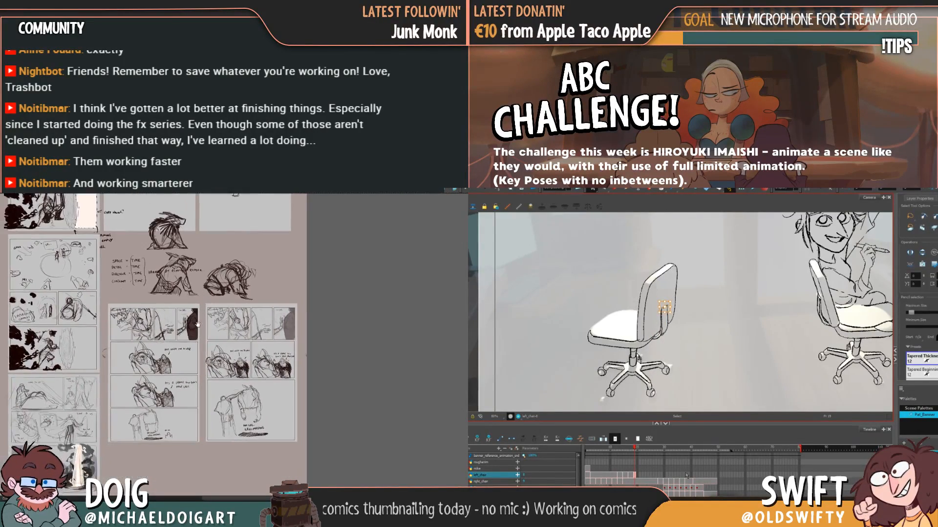
scroll(199, 319, up, 5)
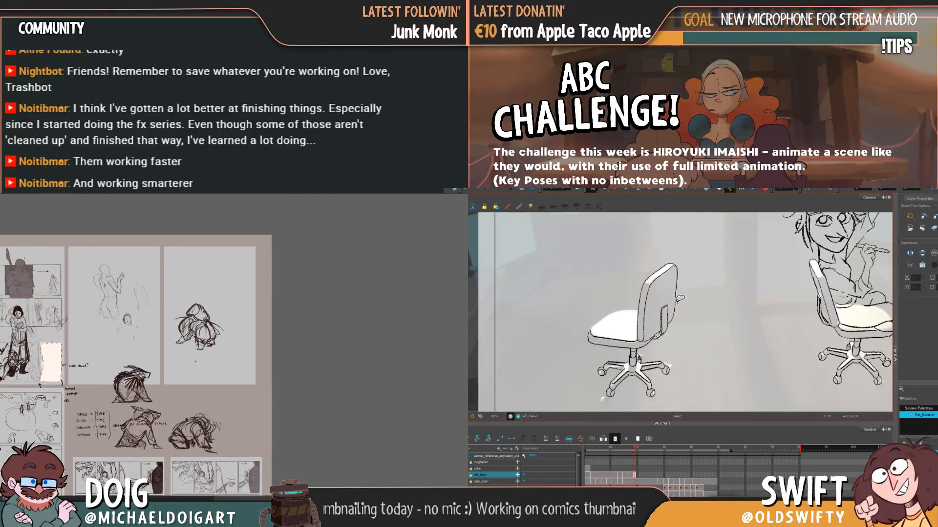
scroll(209, 337, up, 8)
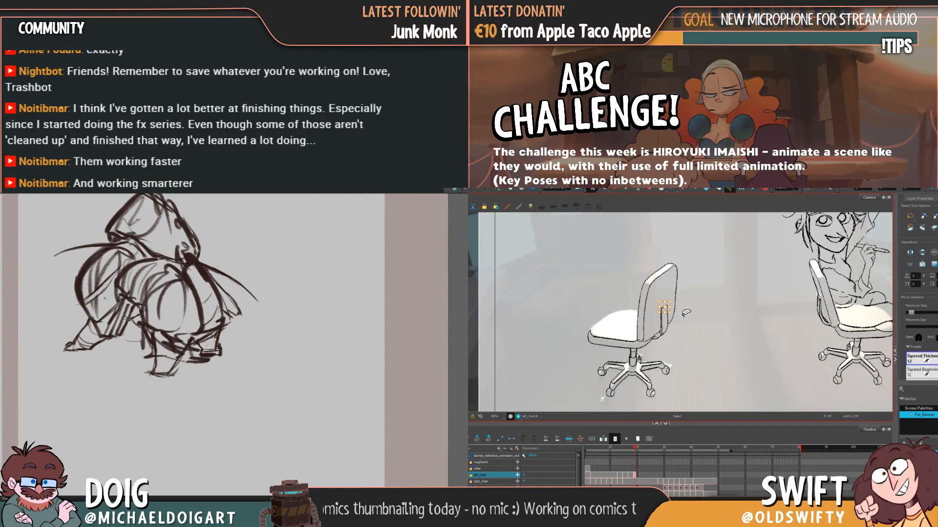
click(686, 313)
mouse_move(163, 313)
mouse_down()
mouse_move(177, 348)
mouse_move(161, 329)
mouse_move(143, 270)
mouse_up()
click(671, 308)
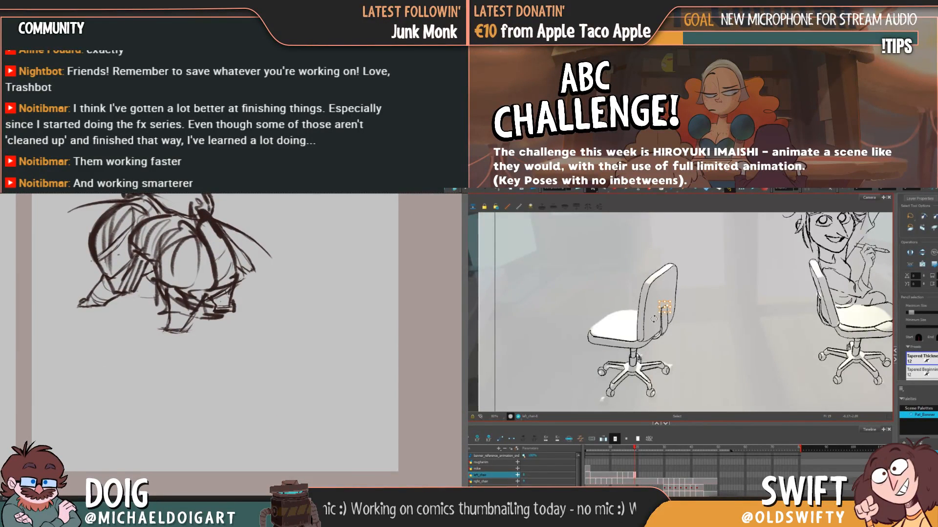
mouse_move(184, 406)
mouse_down()
mouse_move(161, 341)
mouse_move(186, 420)
mouse_move(166, 419)
mouse_move(177, 356)
mouse_up()
click(670, 309)
click(667, 309)
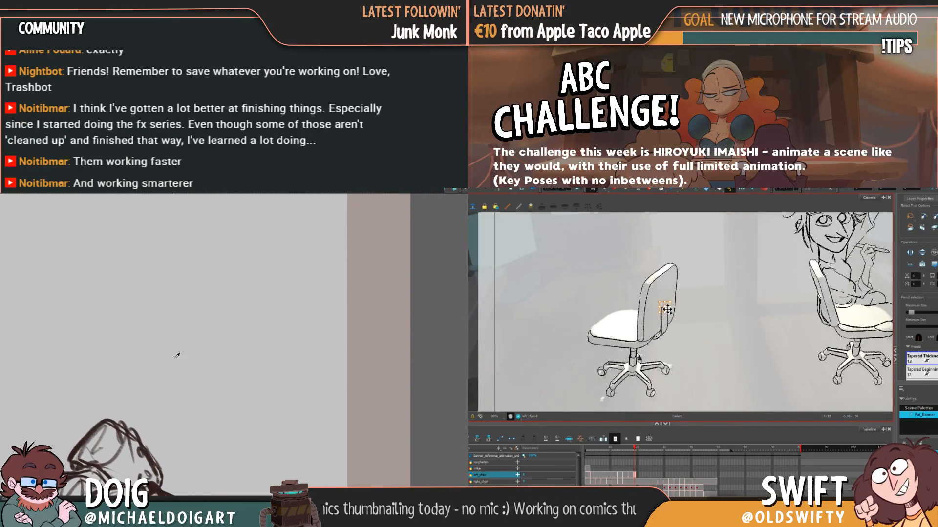
mouse_move(167, 280)
mouse_down()
mouse_move(119, 343)
mouse_move(58, 380)
mouse_move(168, 336)
mouse_move(155, 323)
mouse_move(194, 329)
mouse_move(225, 316)
mouse_move(212, 333)
mouse_move(236, 352)
mouse_move(222, 362)
mouse_move(241, 358)
mouse_move(231, 348)
mouse_move(242, 328)
mouse_move(228, 312)
mouse_up()
Select the strokes at the bracket's lower end and along its outer side behind the chair's backrest
click(660, 324)
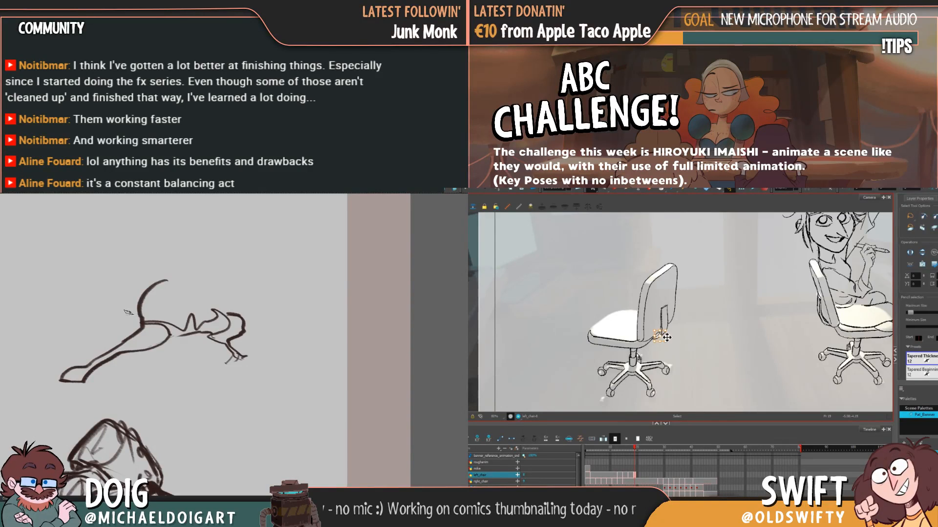
click(679, 328)
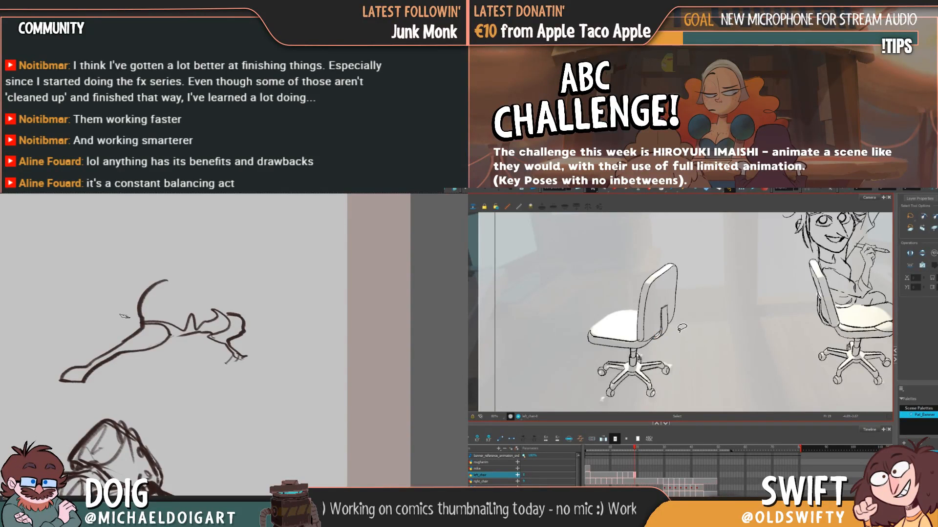
key(.)
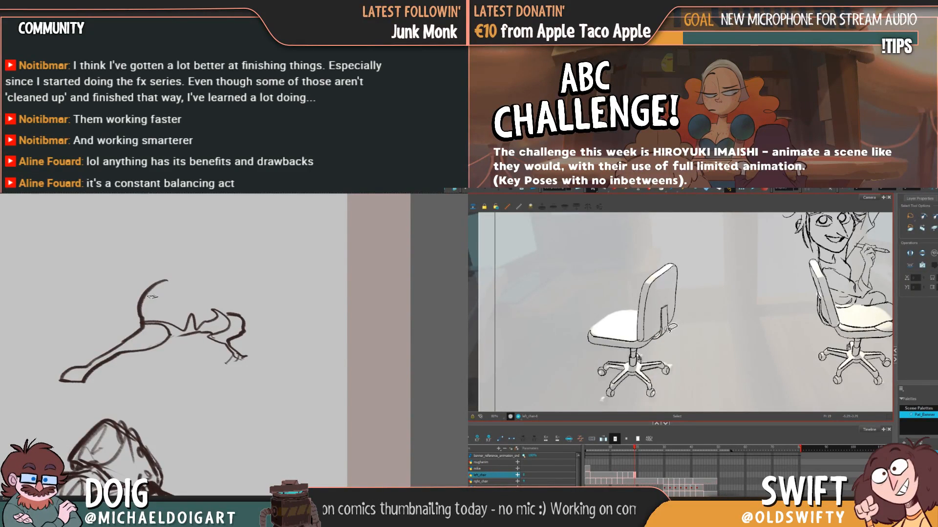
click(674, 323)
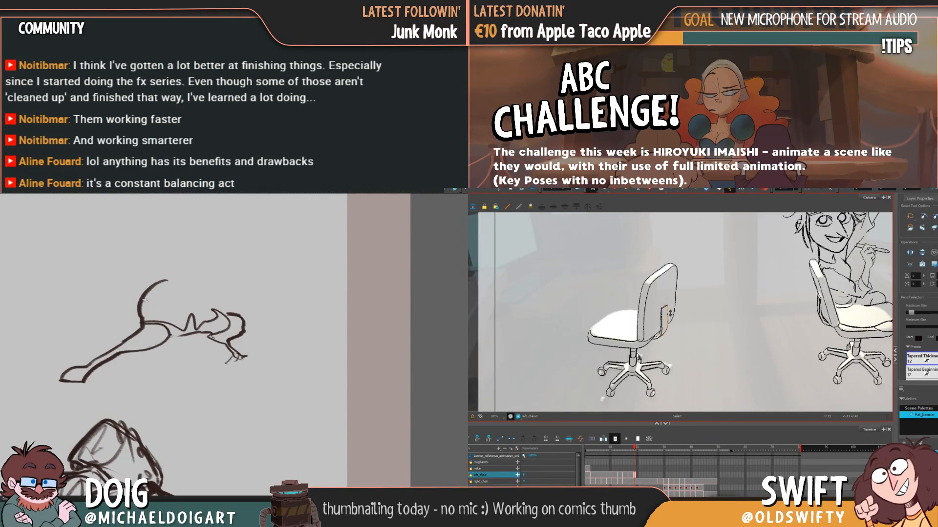
click(675, 323)
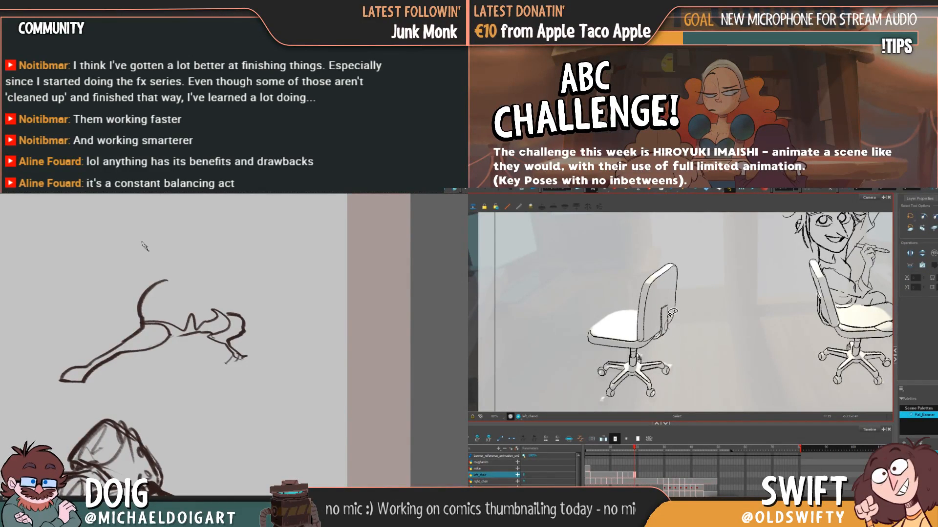
click(669, 327)
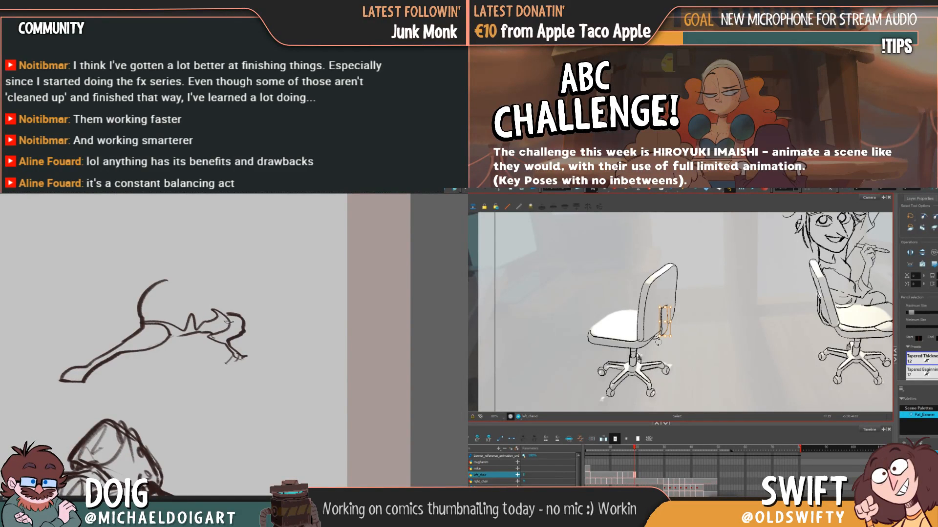
Sketch the lunging figure's underside contour and extended foot while comparing the chair's bracket with the adjacent drawing
key(comma)
key(period)
drag(208, 334, 150, 351)
key(comma)
key(period)
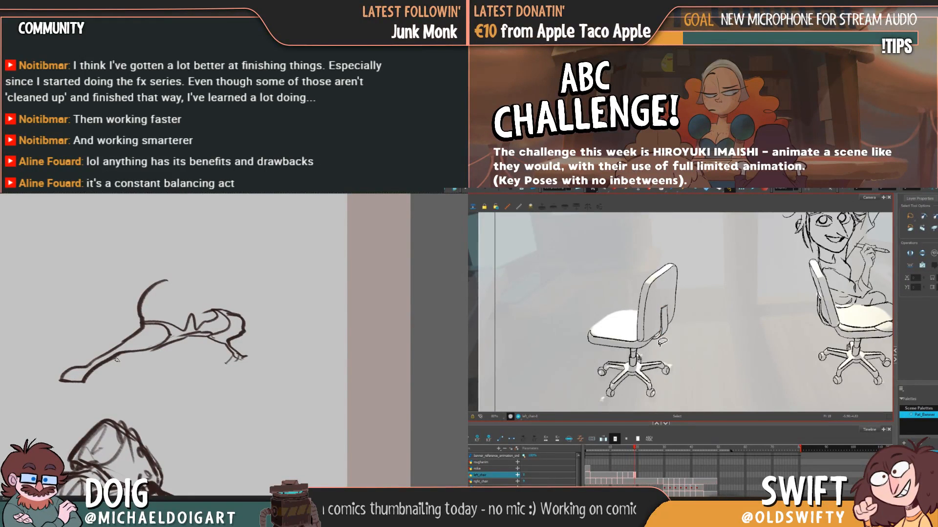
key(comma)
mouse_move(82, 374)
mouse_down()
mouse_move(42, 397)
mouse_move(64, 396)
mouse_move(85, 378)
mouse_move(75, 394)
mouse_up()
key(period)
Sketch the rounded back and draped contour over the lunging figure's body, and release the chair bracket's selection
click(667, 332)
mouse_move(162, 309)
mouse_down()
mouse_move(126, 333)
mouse_move(199, 318)
mouse_up()
click(676, 335)
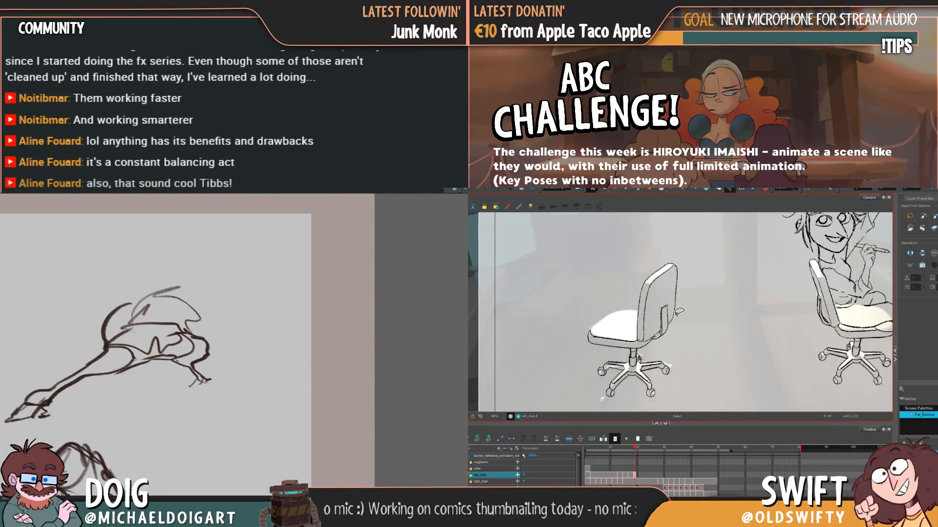
mouse_move(131, 330)
mouse_down()
mouse_move(150, 311)
mouse_move(172, 354)
mouse_move(176, 336)
mouse_up()
click(667, 334)
key(Escape)
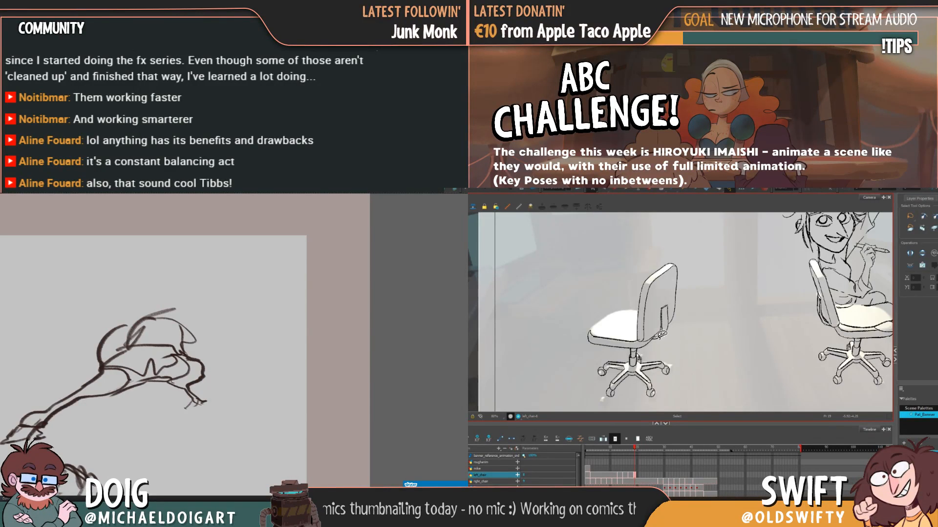
Adjust the support bracket strokes at their lower end beneath the chair's backrest and clear the selection
click(658, 340)
drag(658, 341, 658, 343)
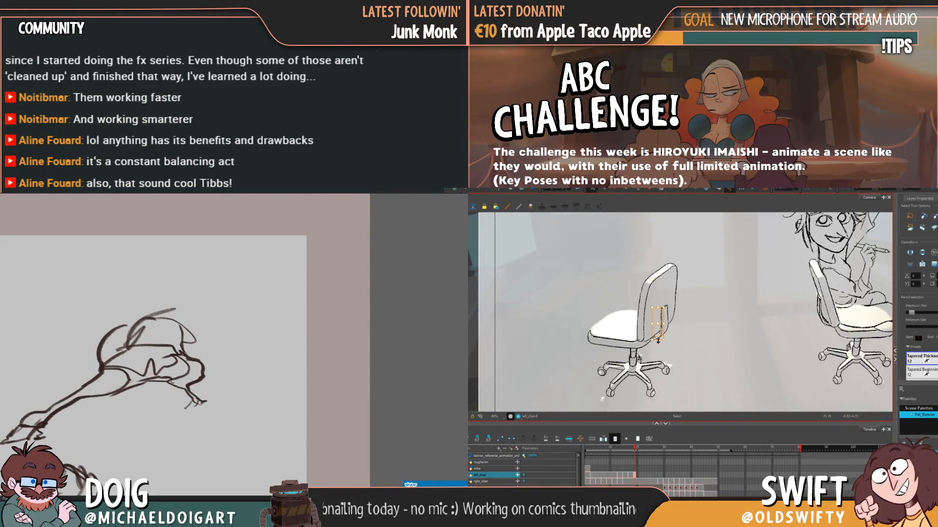
click(662, 346)
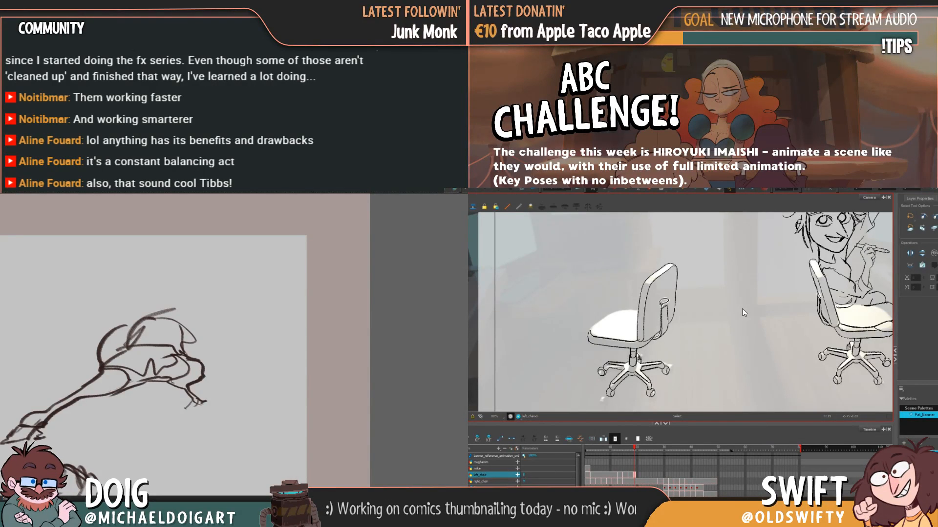
Select the long outline stroke along the underside of the chair's seat, adjust it and release the selection
drag(674, 293, 659, 279)
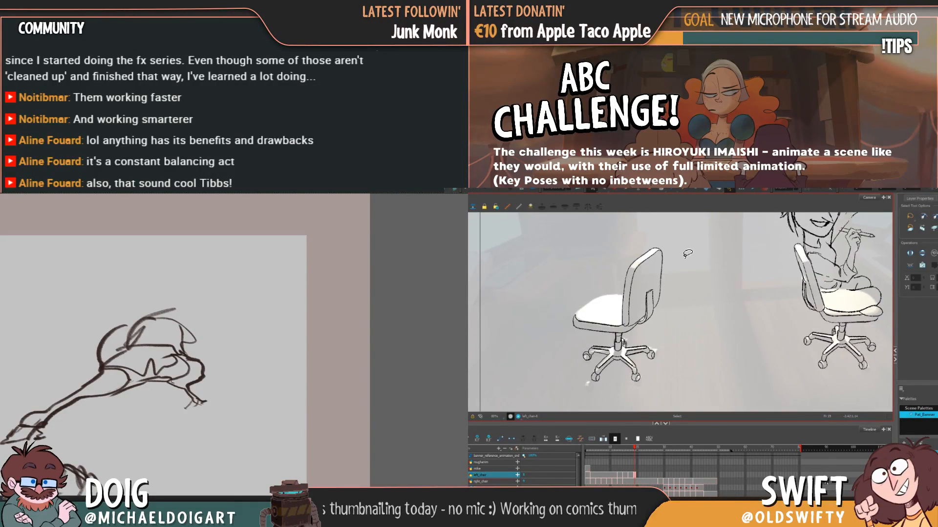
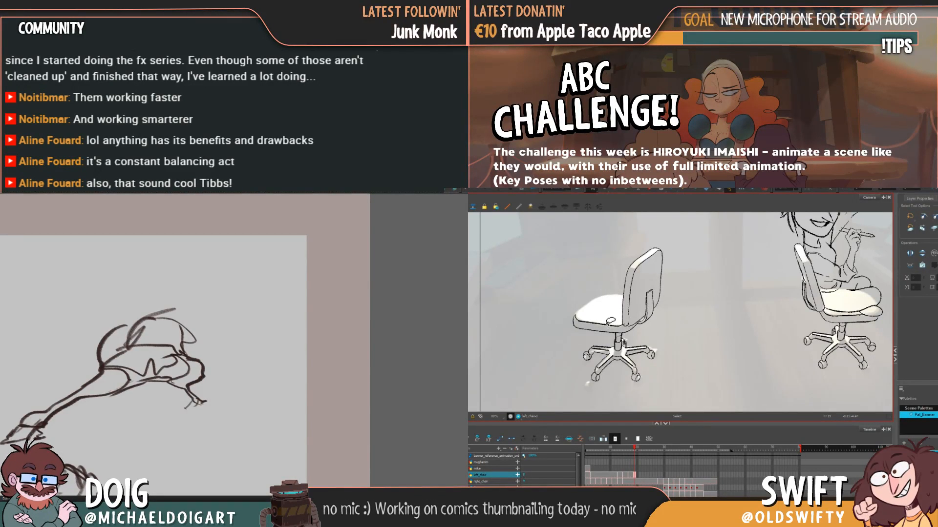
mouse_move(603, 323)
mouse_down()
mouse_move(584, 340)
mouse_move(606, 332)
mouse_up()
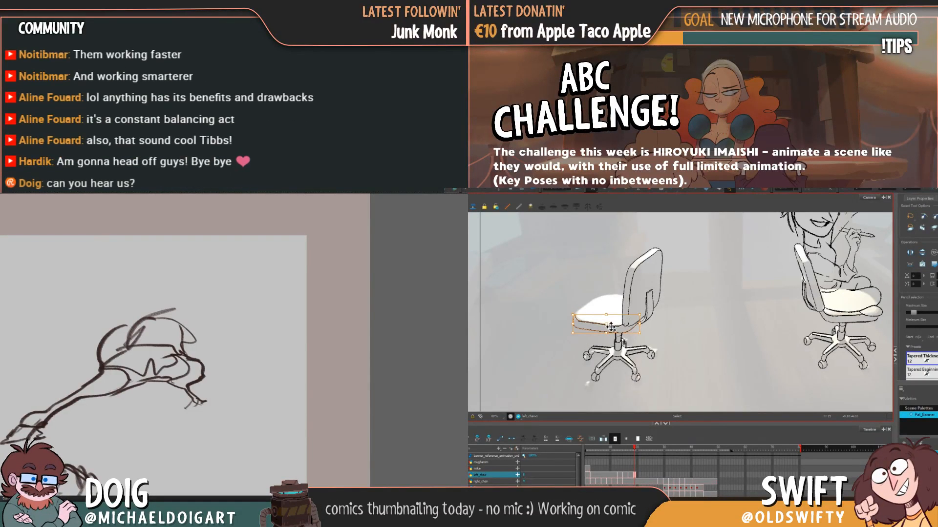
click(622, 331)
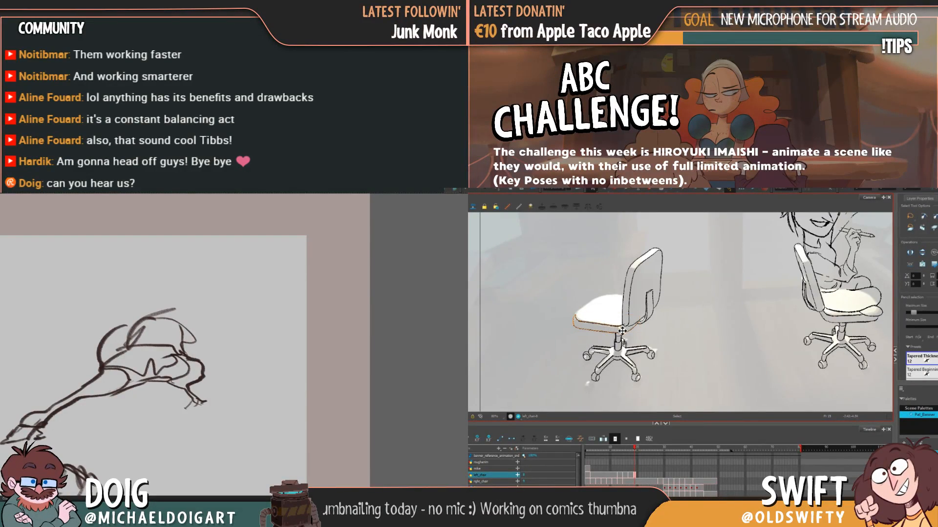
click(622, 331)
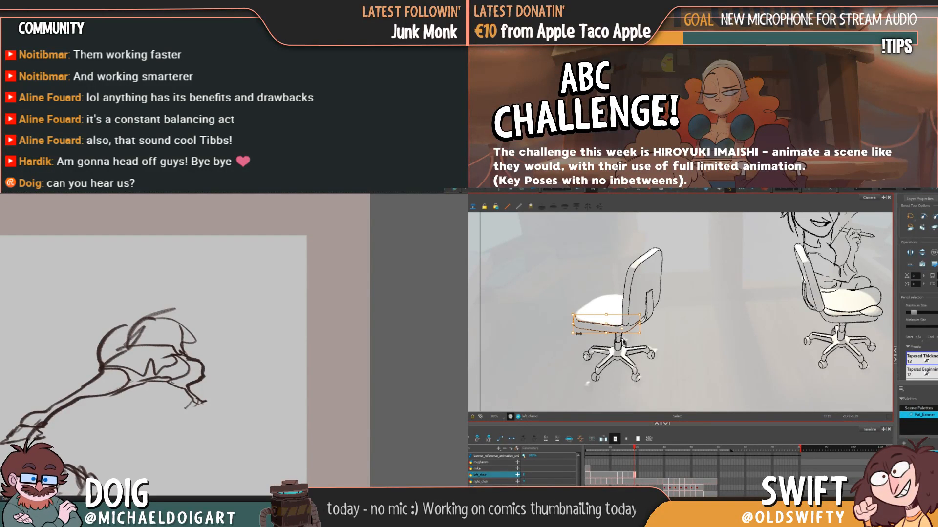
click(570, 337)
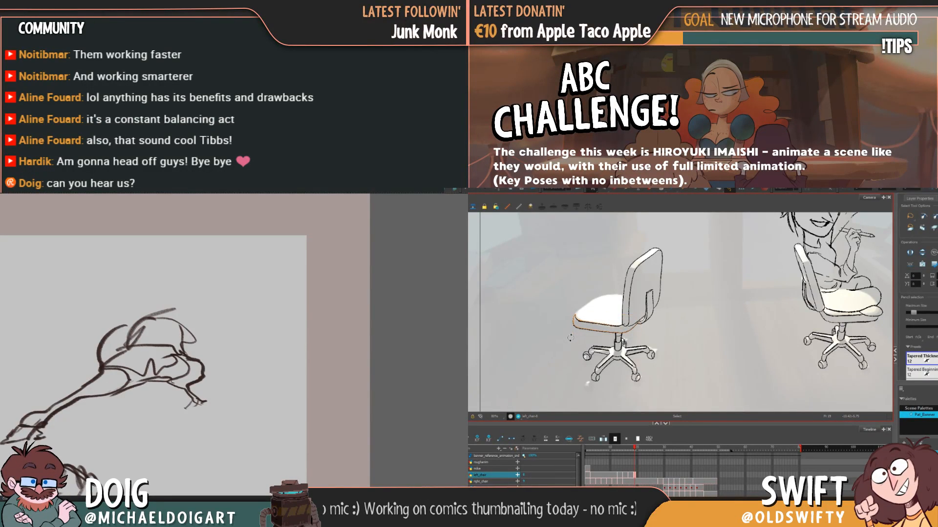
click(571, 340)
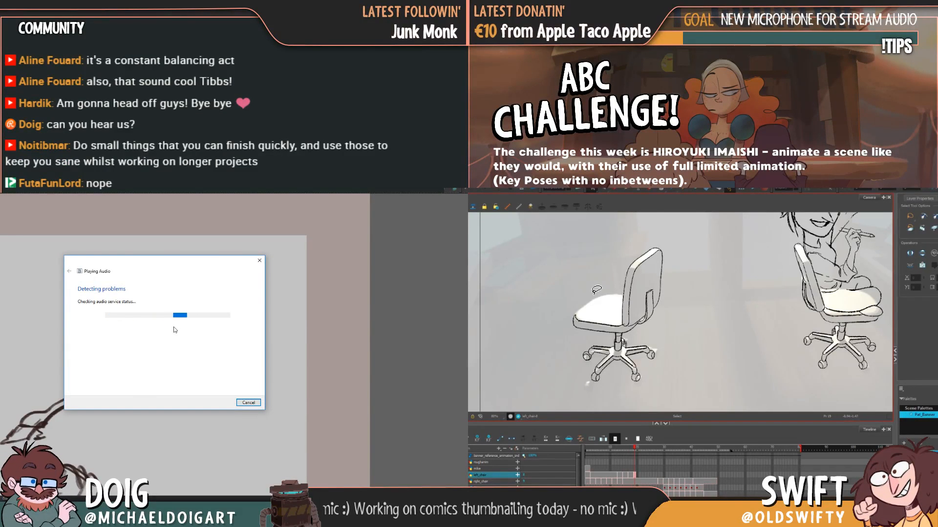
Compare the seat's front edge with the adjacent drawing and continue the audio troubleshooter for the Realtek High Definition Audio speakers
key(comma)
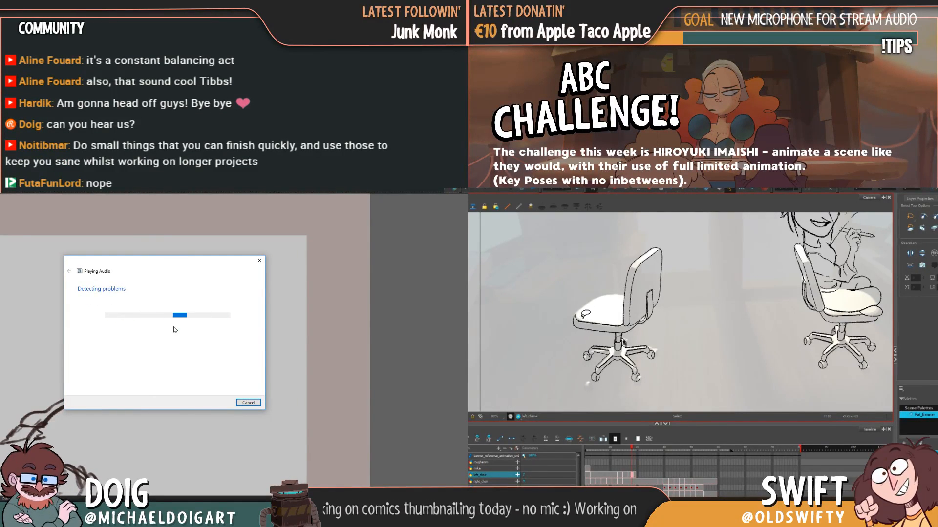
key(period)
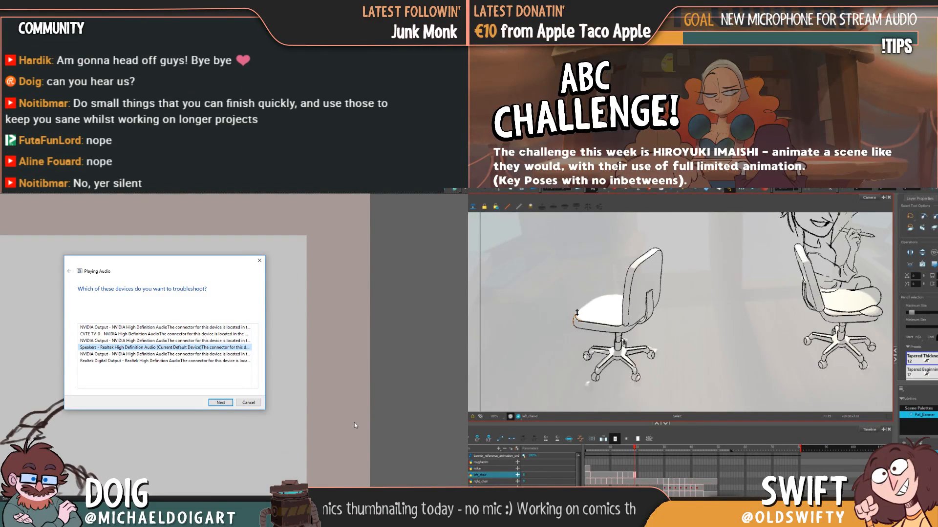
click(592, 304)
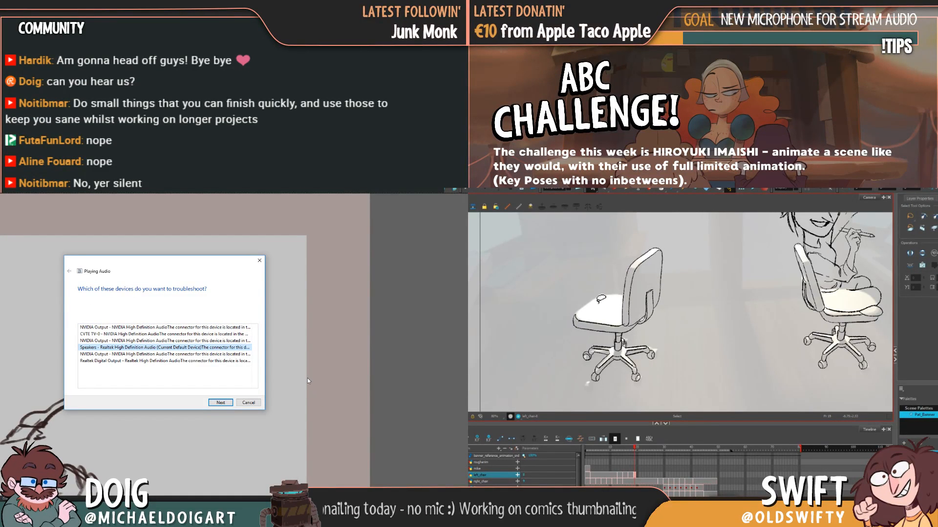
key(comma)
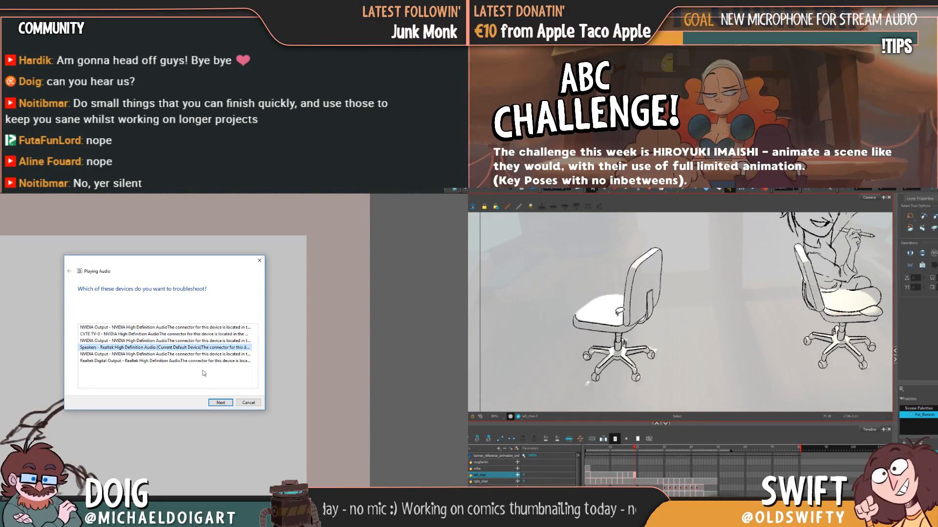
key(period)
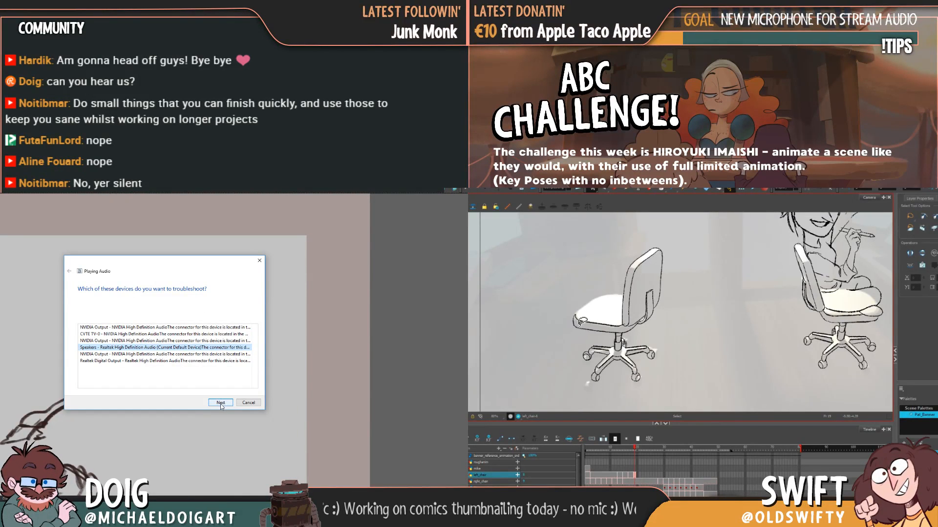
click(221, 404)
Select the short stroke along the front lower rim of the chair's seat, edit it and clear the selection
click(596, 323)
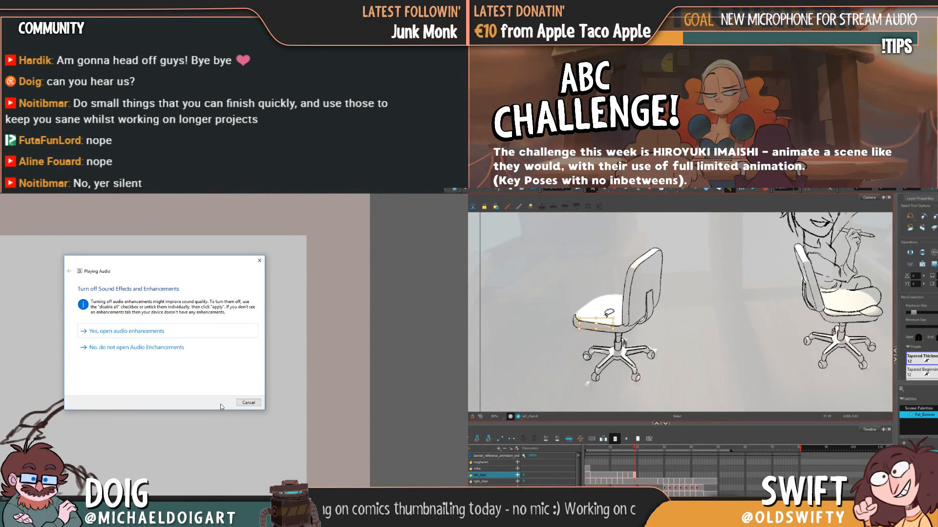
key(Delete)
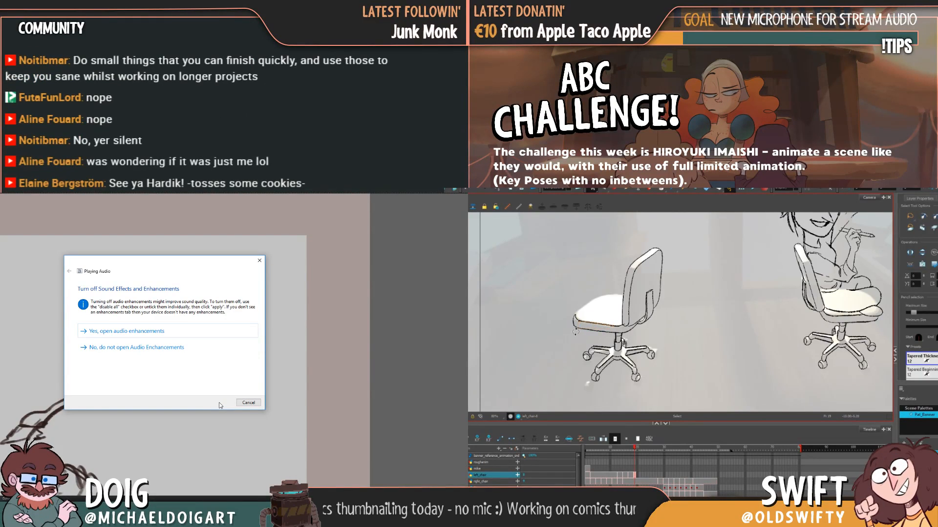
click(576, 341)
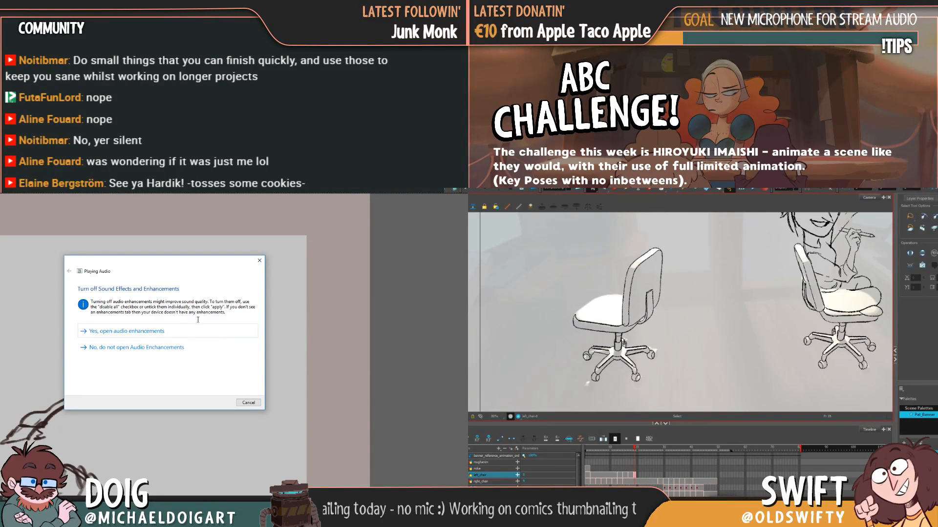
Open the audio enhancements, run the troubleshooter's test sounds with a Good rating, and close the audio dialogs
click(112, 332)
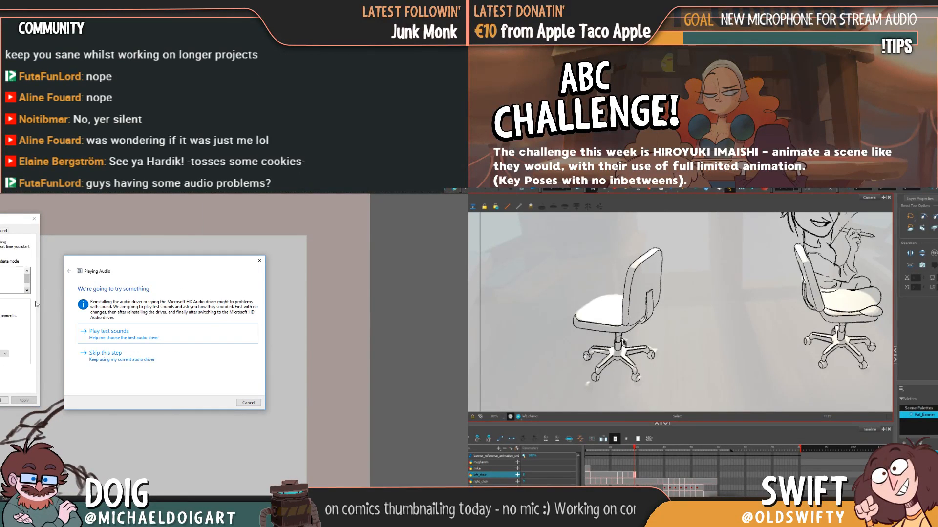
click(125, 336)
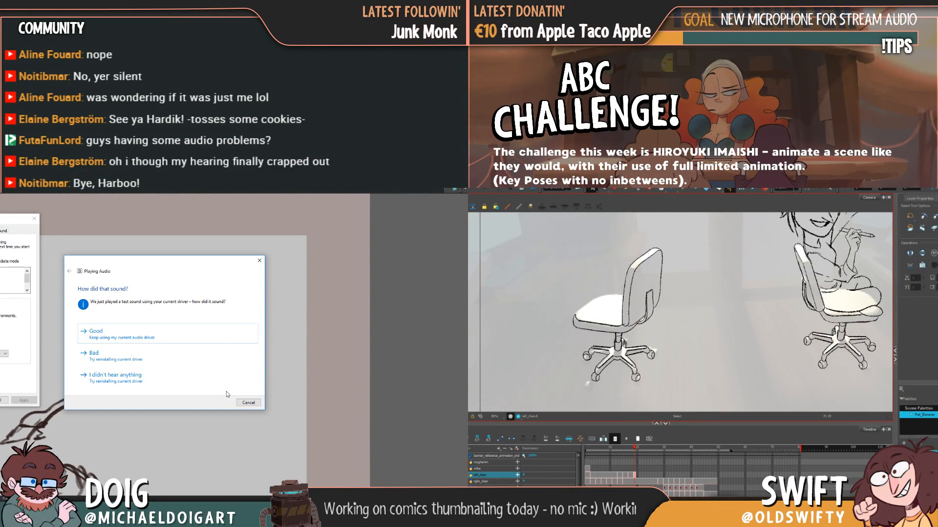
click(126, 336)
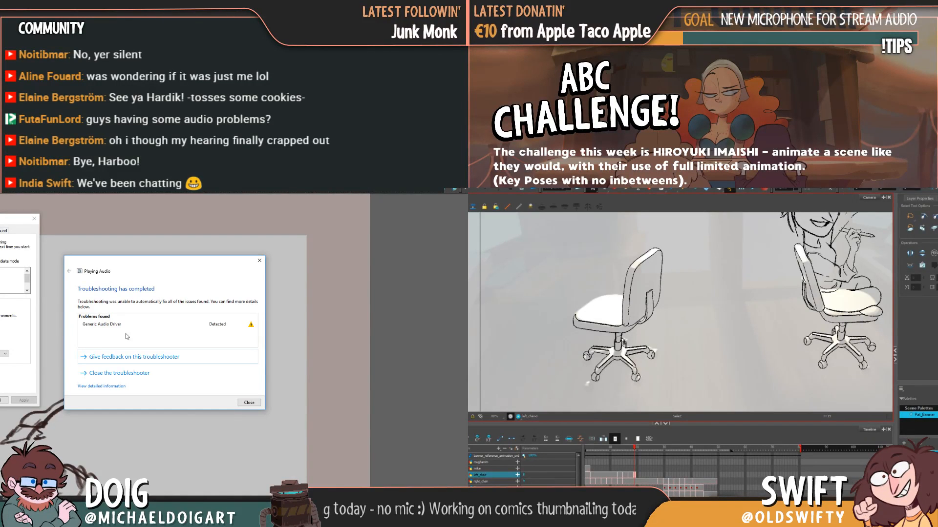
click(248, 402)
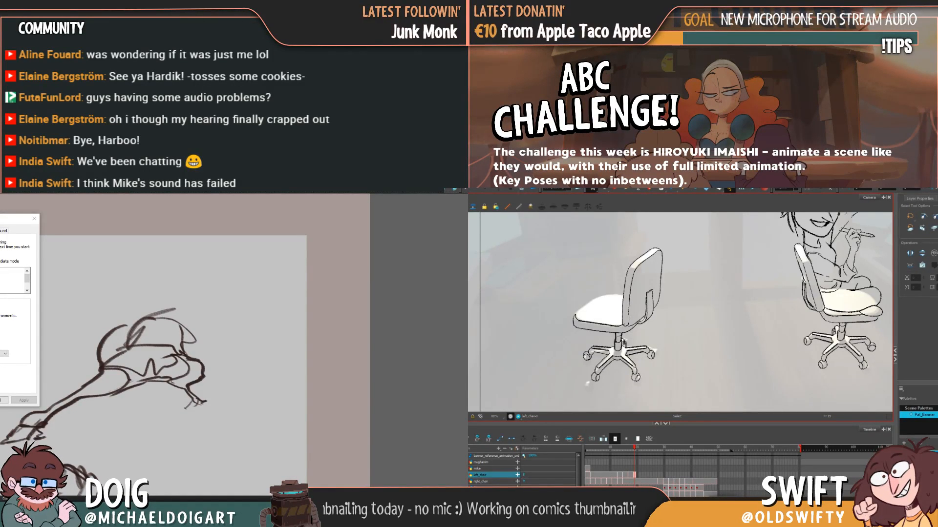
key(Return)
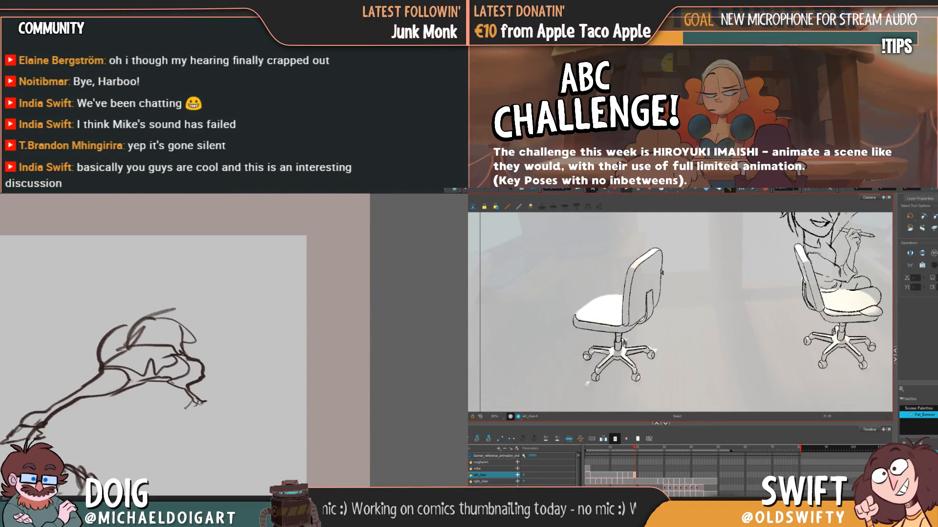
Adjust the front end of the outline stroke under the chair's seat and compare it with the adjacent drawing
key(alt+slash)
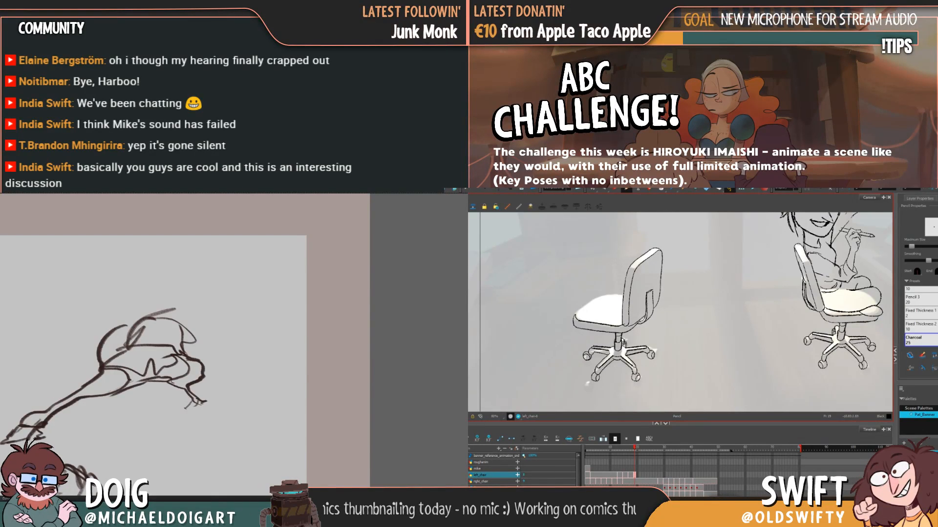
key(alt+s)
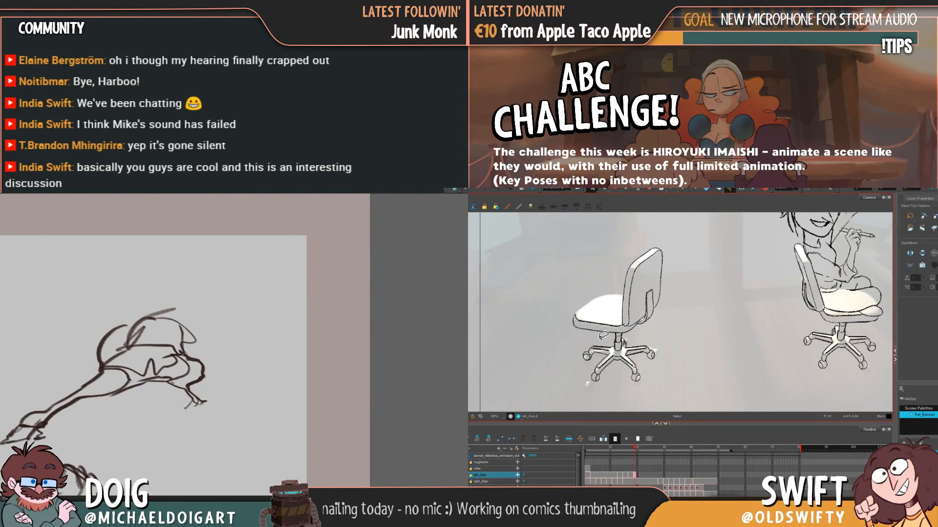
mouse_move(608, 336)
mouse_down()
mouse_move(596, 327)
mouse_move(576, 332)
mouse_up()
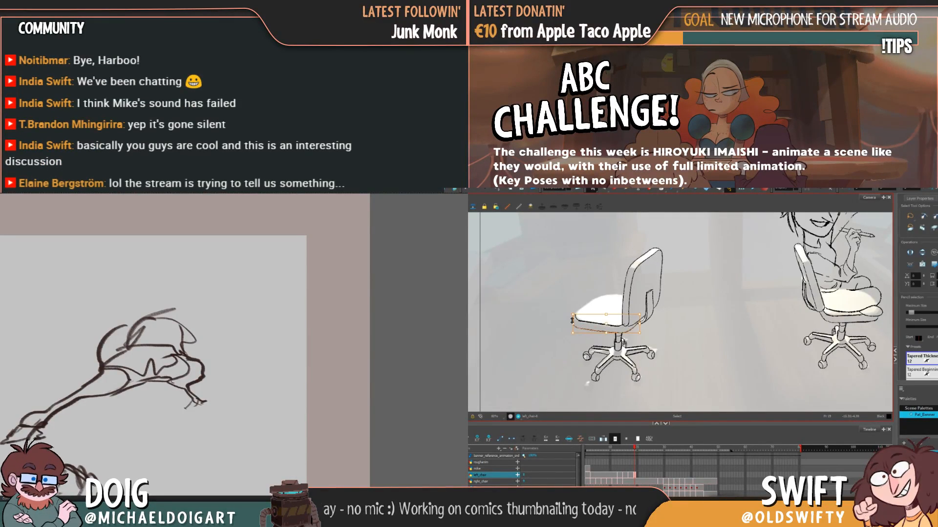
key(Escape)
click(562, 330)
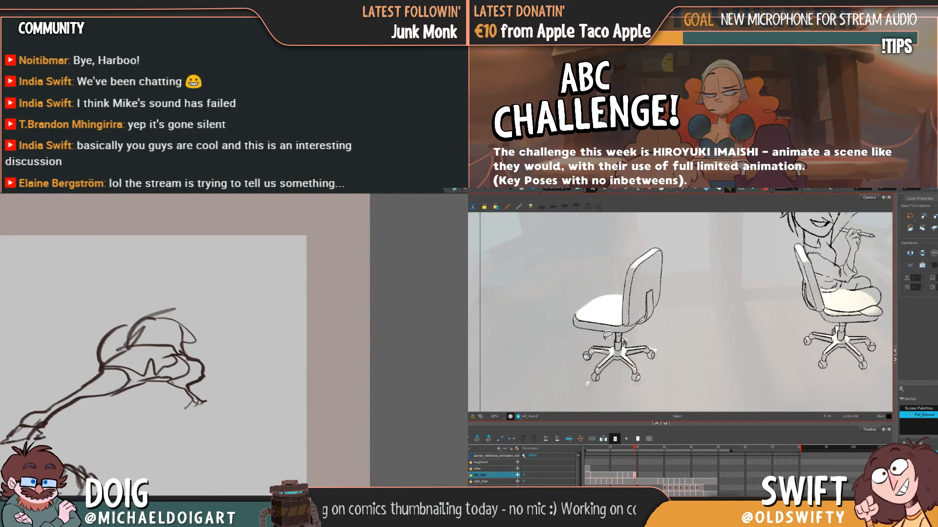
click(599, 330)
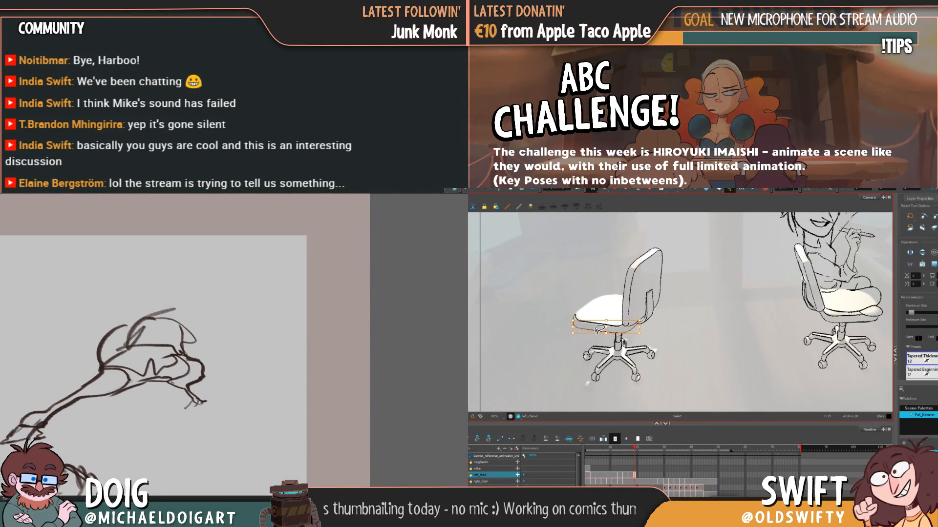
key(Escape)
key(comma)
key(period)
key(comma)
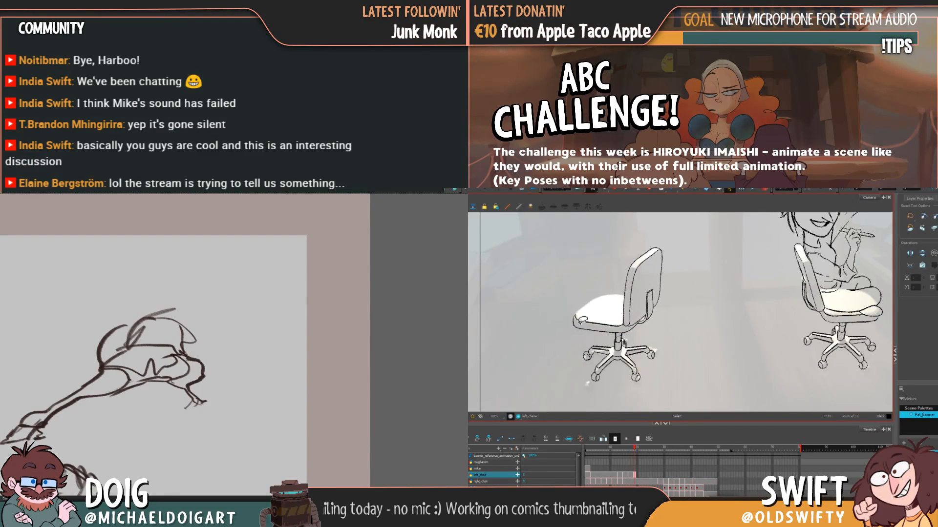
key(period)
Adjust the short stroke at the seat's front corner, comparing it with the adjacent drawing, and clear the selection
click(579, 313)
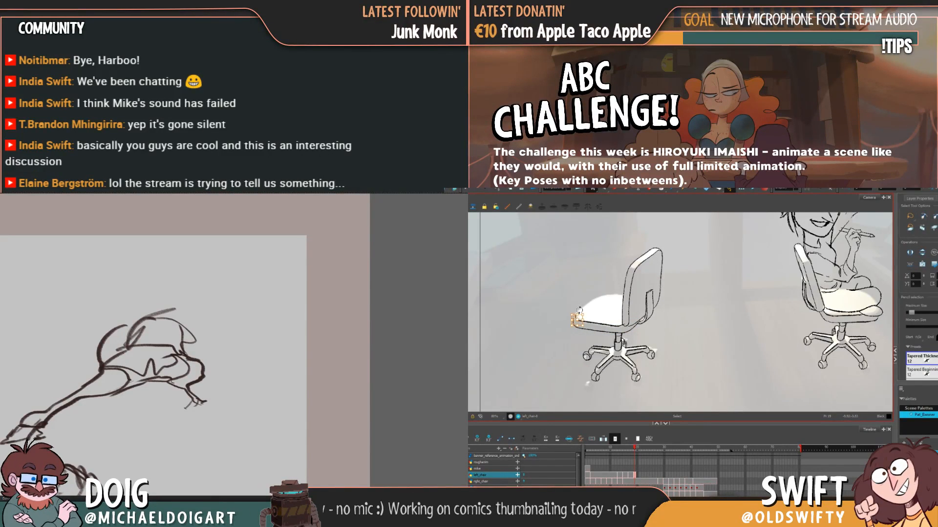
key(Escape)
key(comma)
key(period)
key(comma)
key(period)
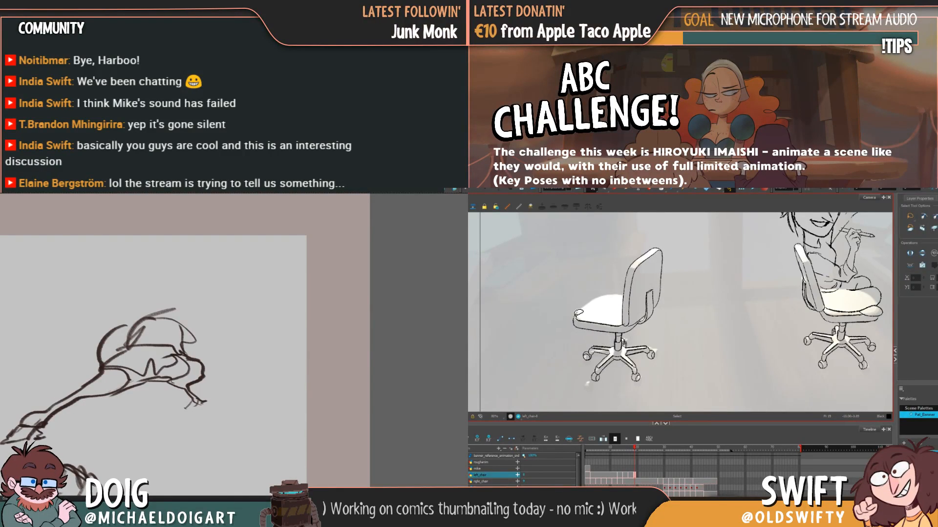
click(578, 313)
key(Escape)
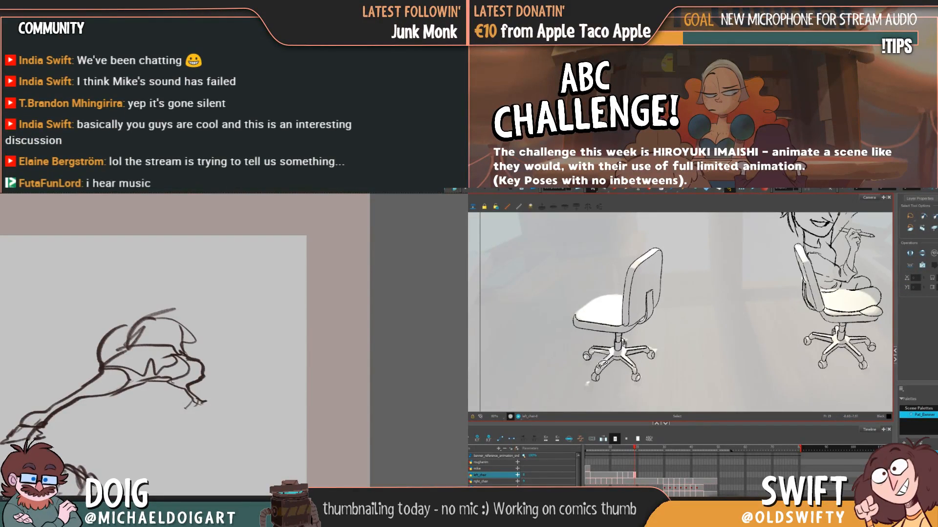
Adjust the line along the lower edge of the seat cushion and check it against the previous drawing
click(583, 319)
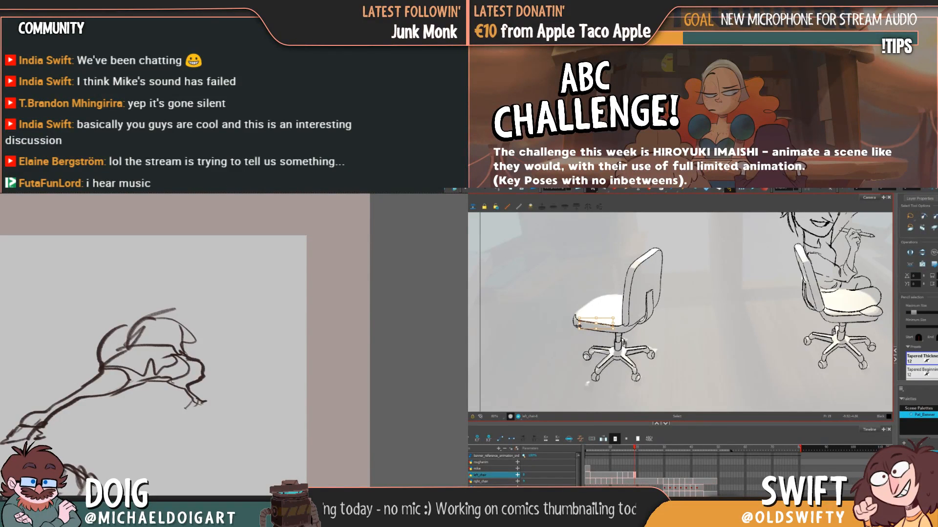
click(590, 334)
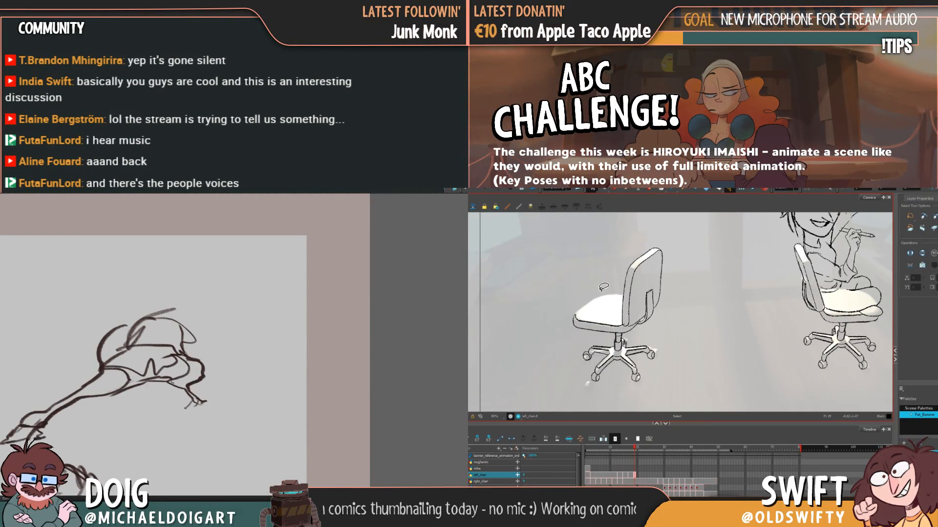
click(605, 322)
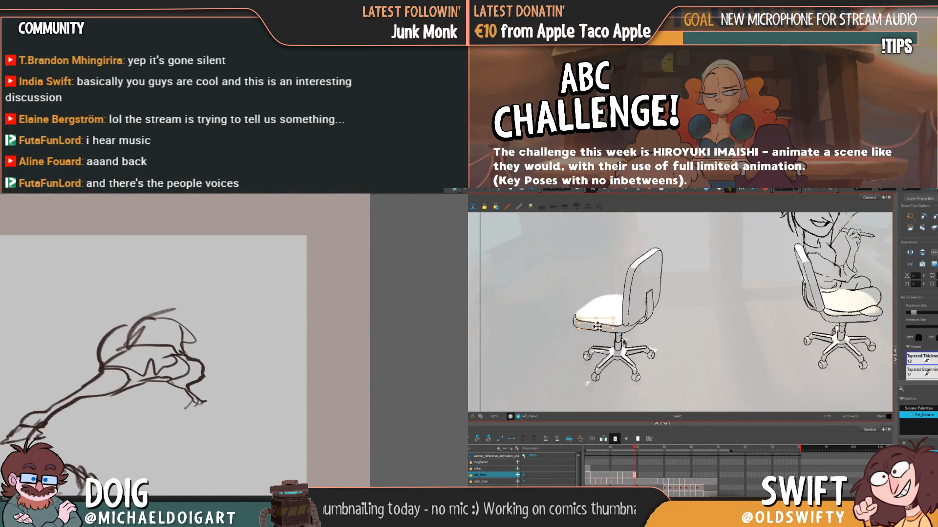
click(583, 400)
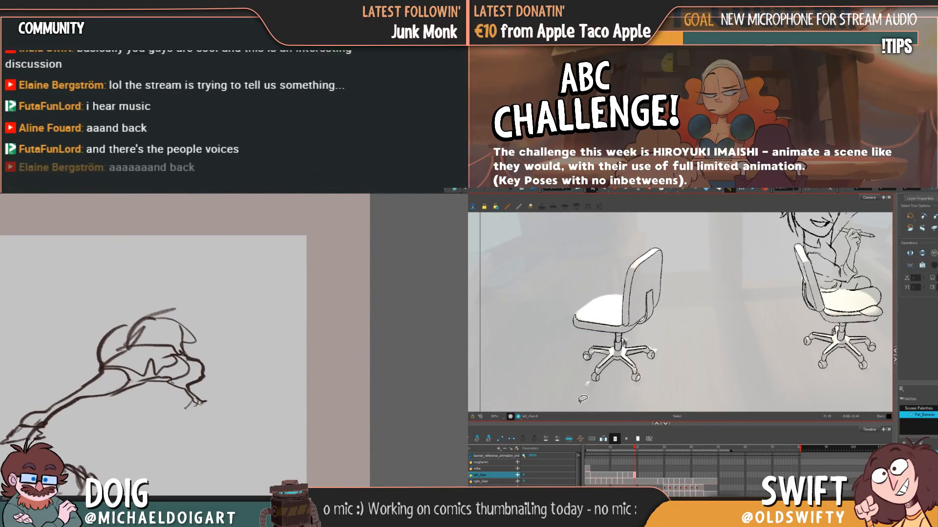
key(comma)
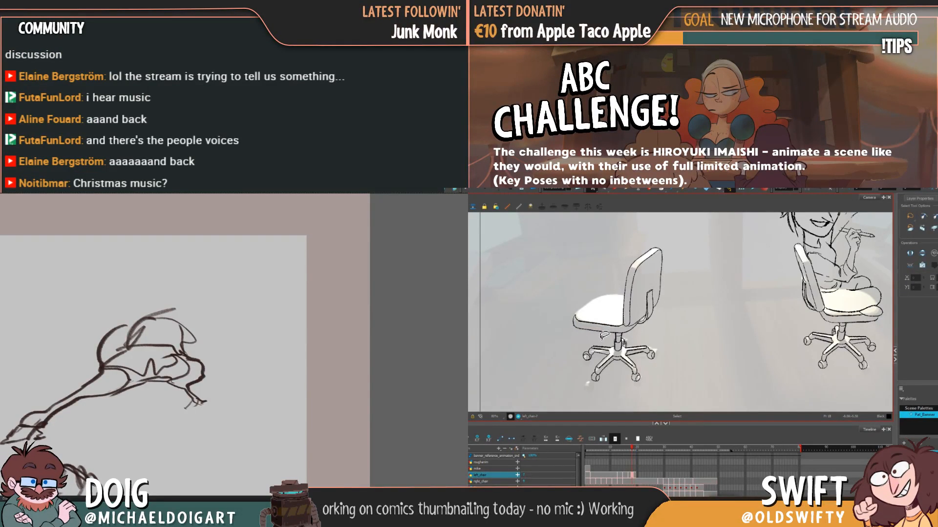
key(period)
Adjust the rear end of the seat's underside outline where it meets the backrest and clear the selection
click(605, 333)
click(625, 342)
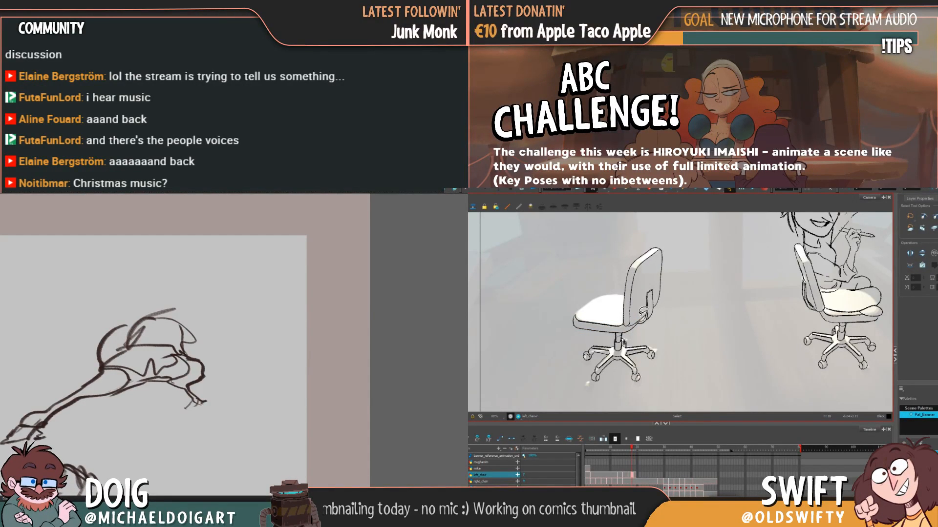
click(636, 331)
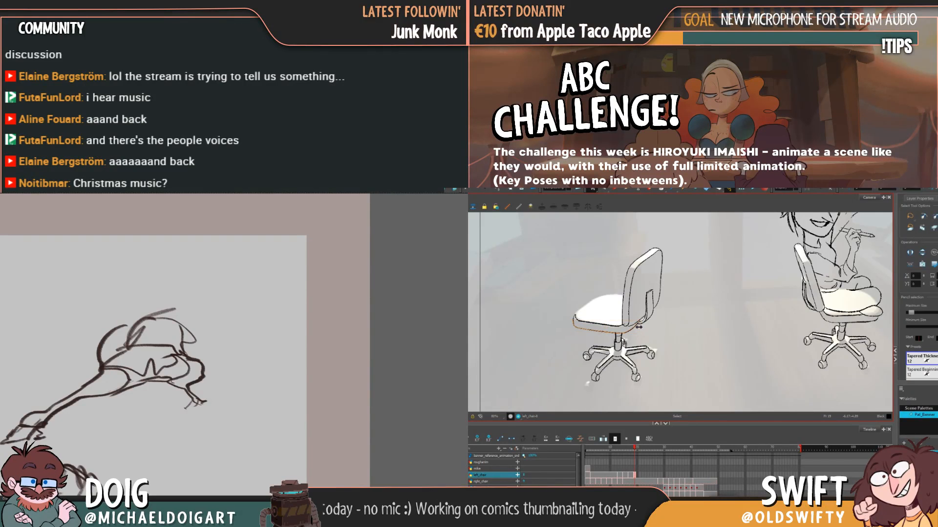
click(638, 328)
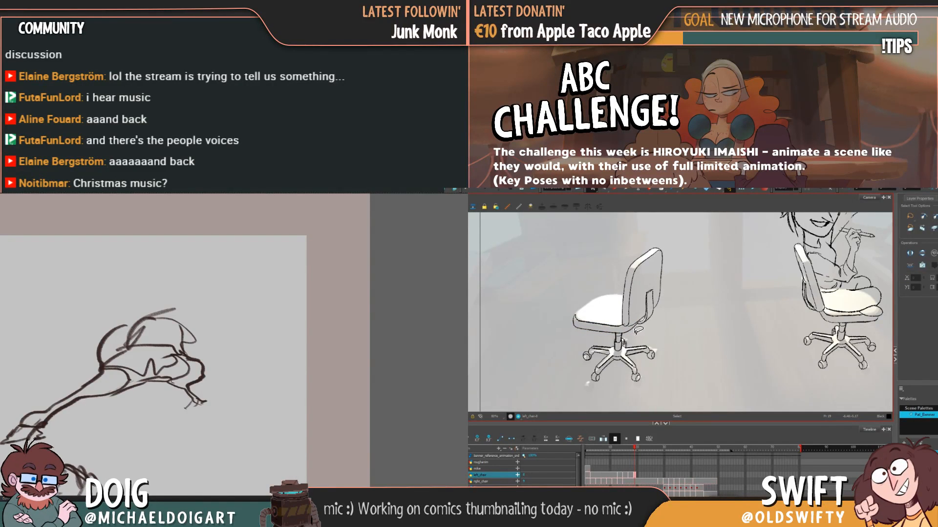
click(638, 330)
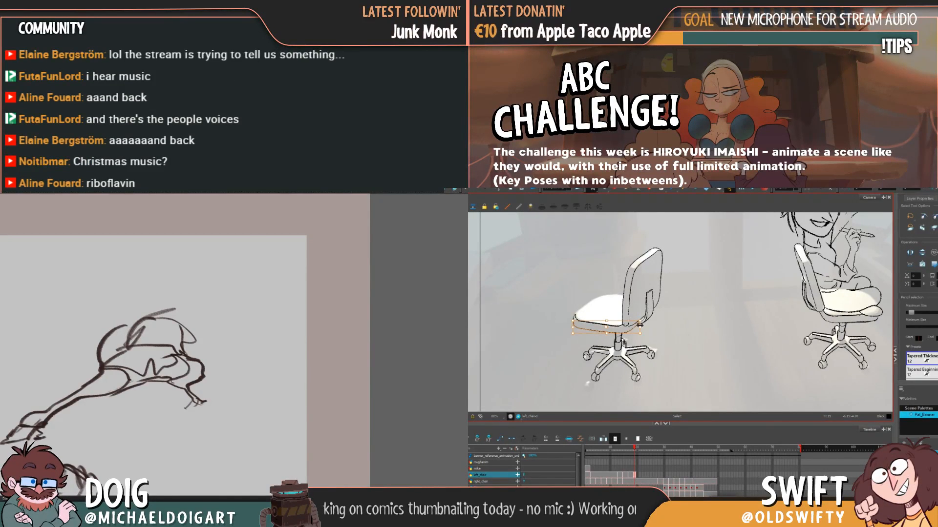
click(639, 327)
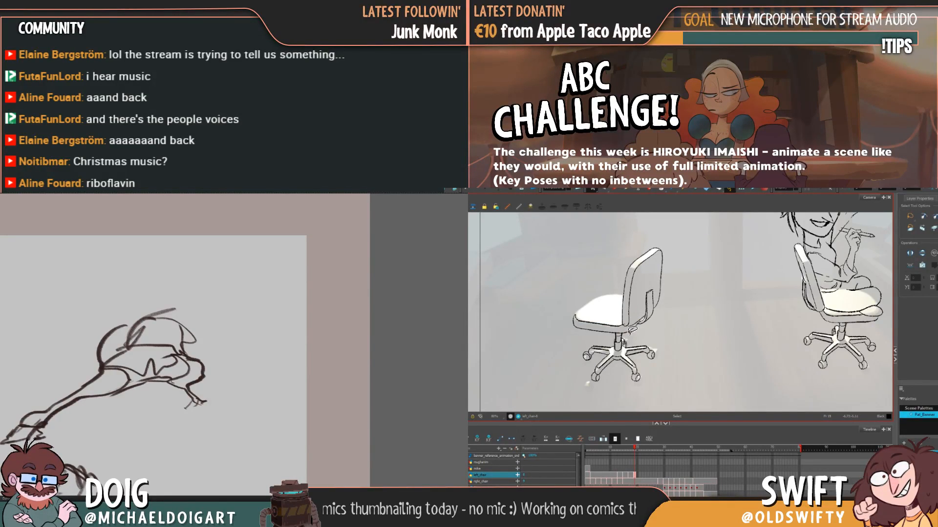
click(635, 332)
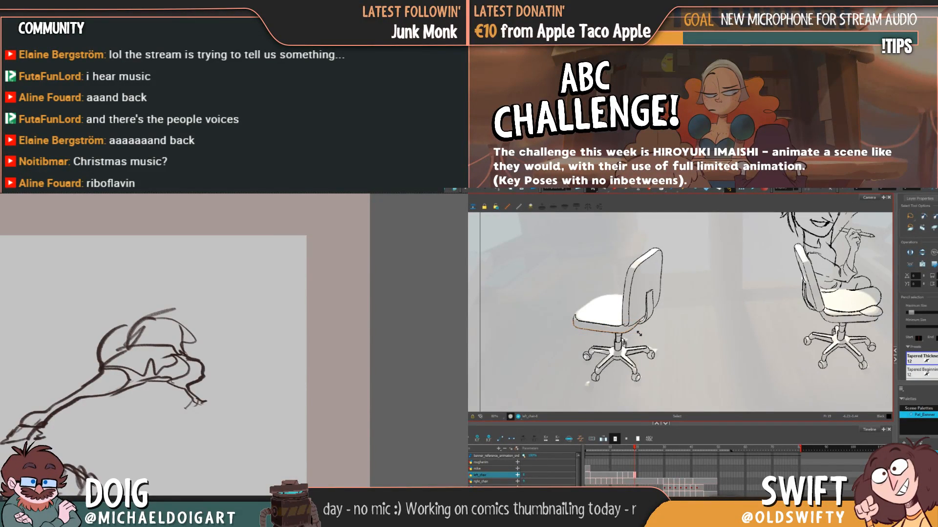
click(639, 334)
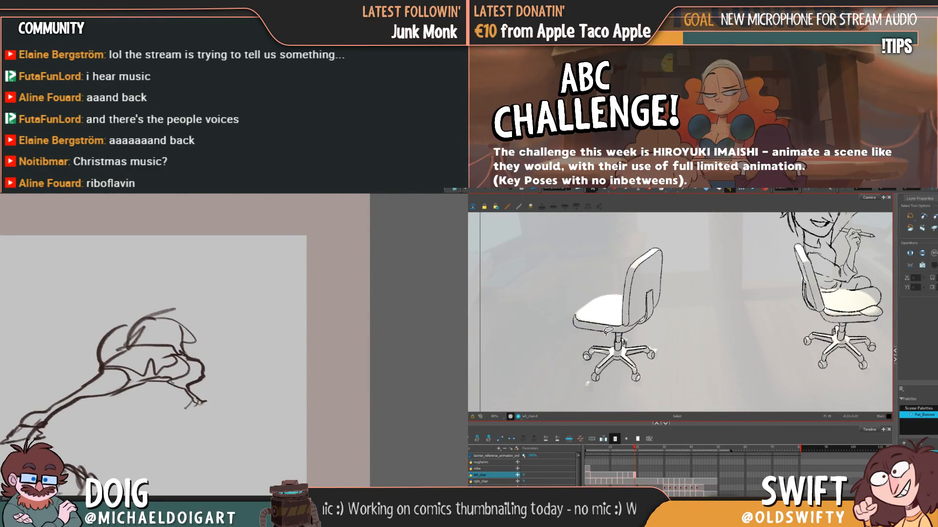
click(608, 331)
key(Escape)
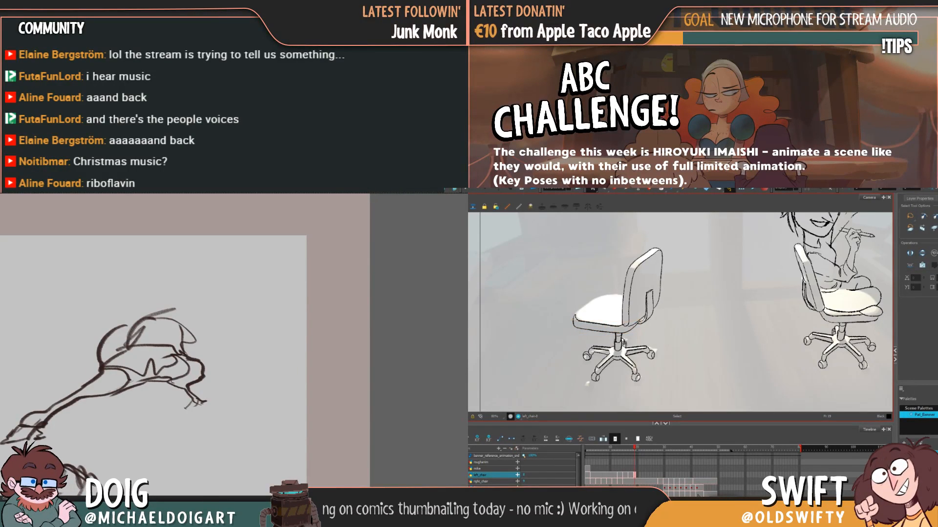
Compare the seat's underside with the adjacent drawing and reshape its long outline stroke to match
key(f)
key(g)
key(f)
key(g)
key(f)
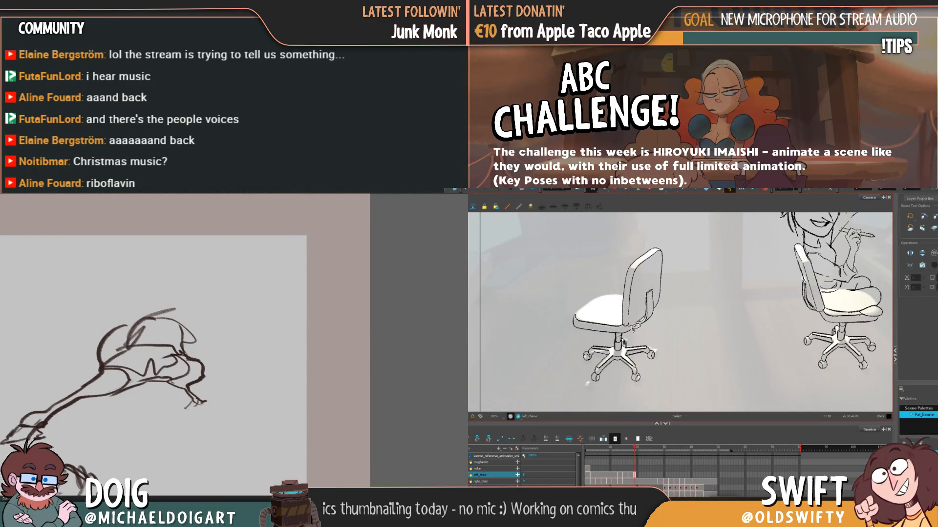
click(634, 327)
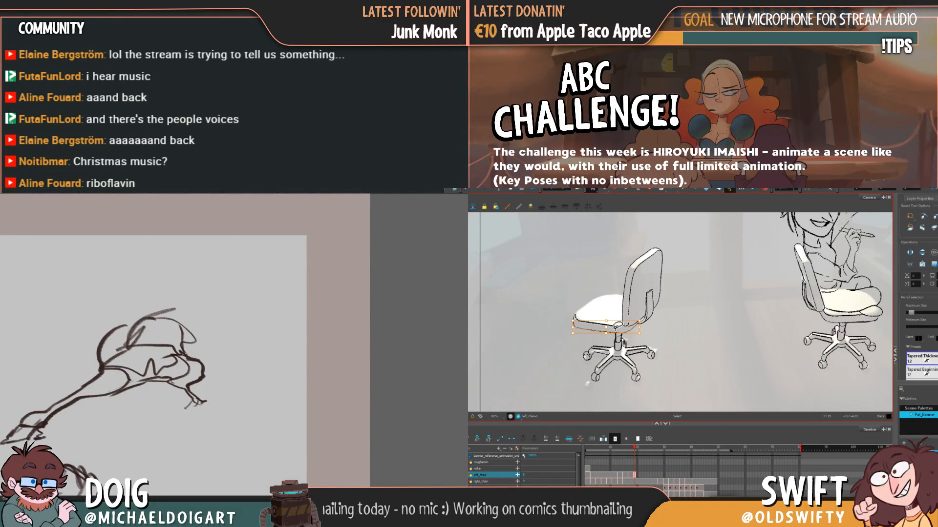
click(585, 327)
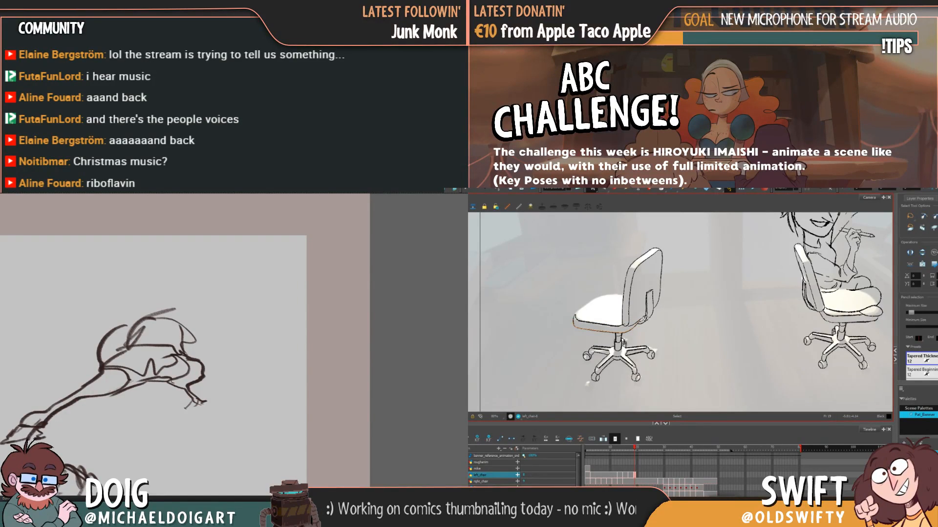
Flip repeatedly between the adjacent left_chair drawings to examine how the seat's underside line matches
key(f)
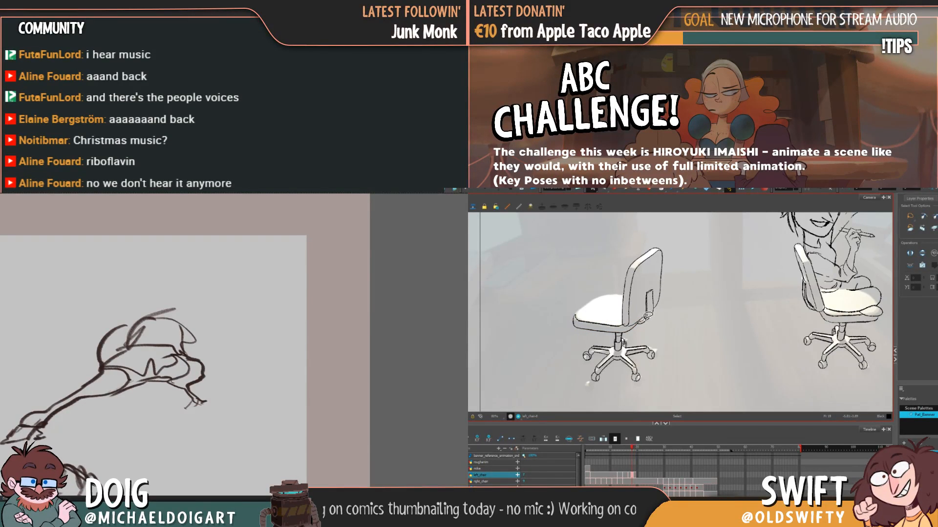
key(f)
key(f)
key(g)
key(g)
key(g)
click(606, 332)
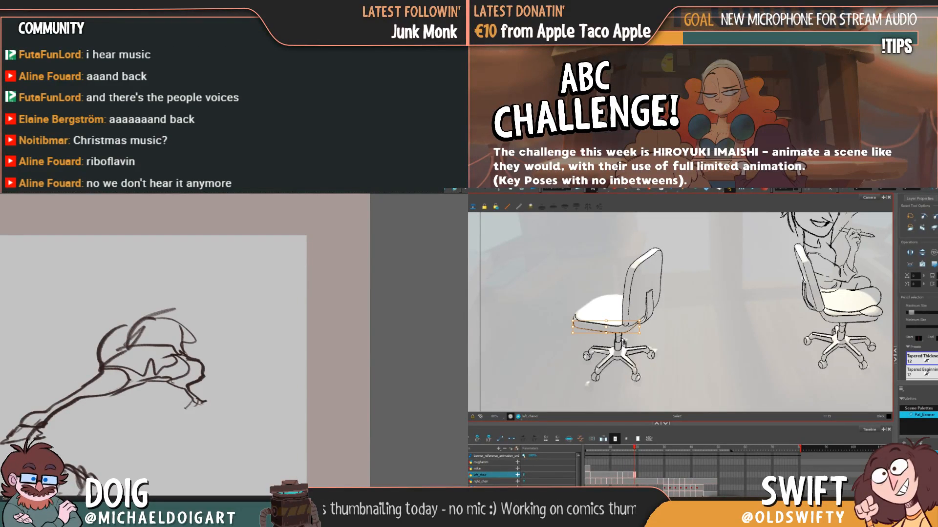
key(f)
key(g)
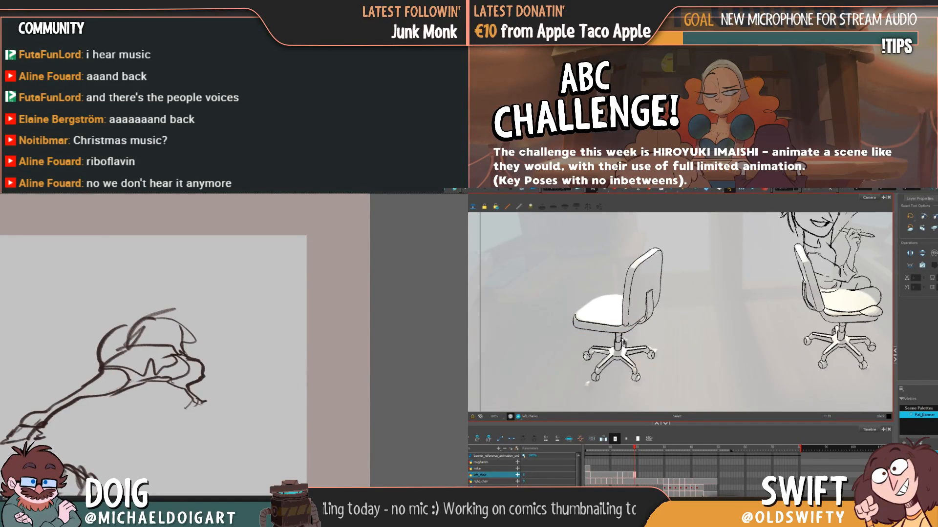
key(f)
key(g)
key(f)
key(g)
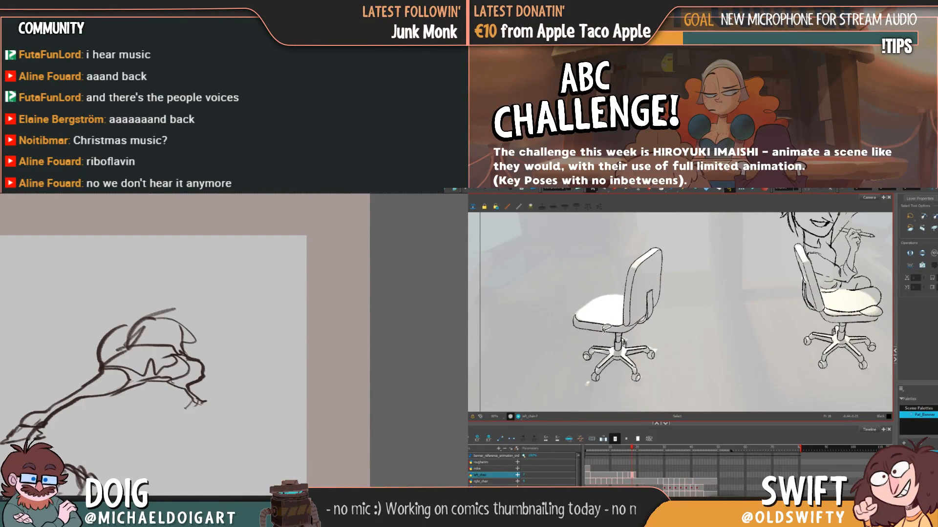
key(f)
key(g)
key(f)
key(g)
key(f)
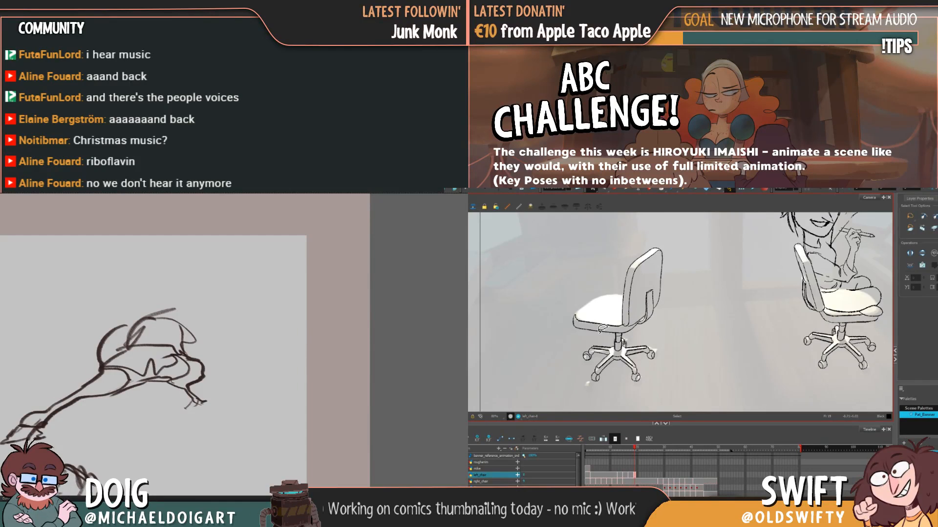
Adjust the middle of the seat's long underside outline and compare the result with the previous left_chair drawing
key(g)
mouse_move(600, 335)
mouse_down()
mouse_move(566, 332)
mouse_move(611, 311)
mouse_up()
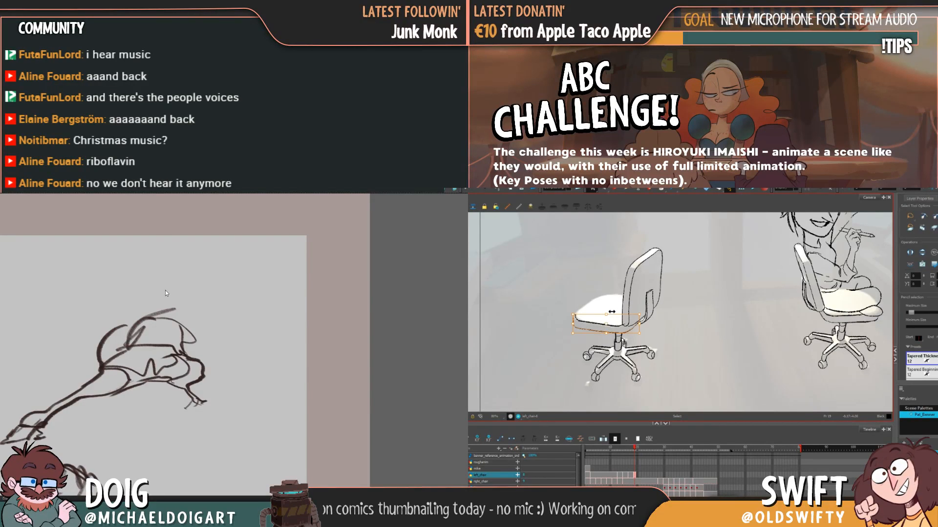
key(Escape)
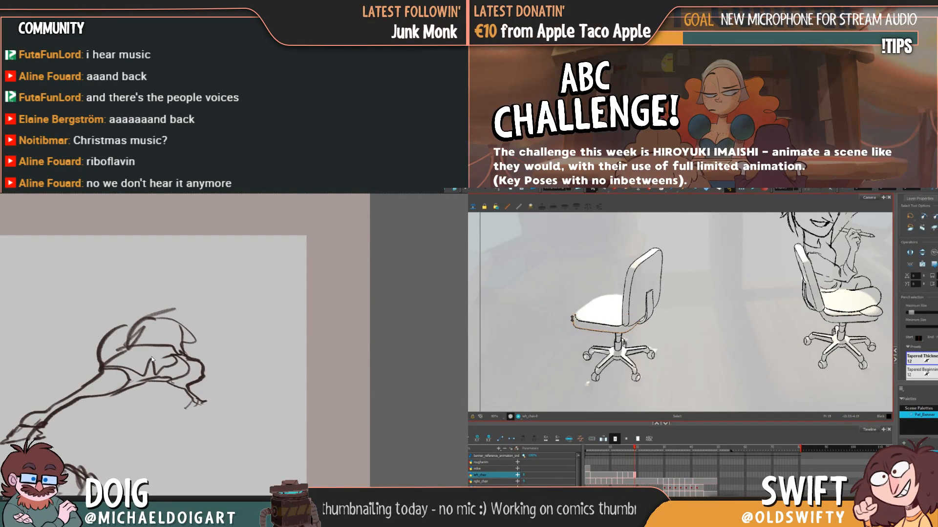
key(f)
key(g)
key(f)
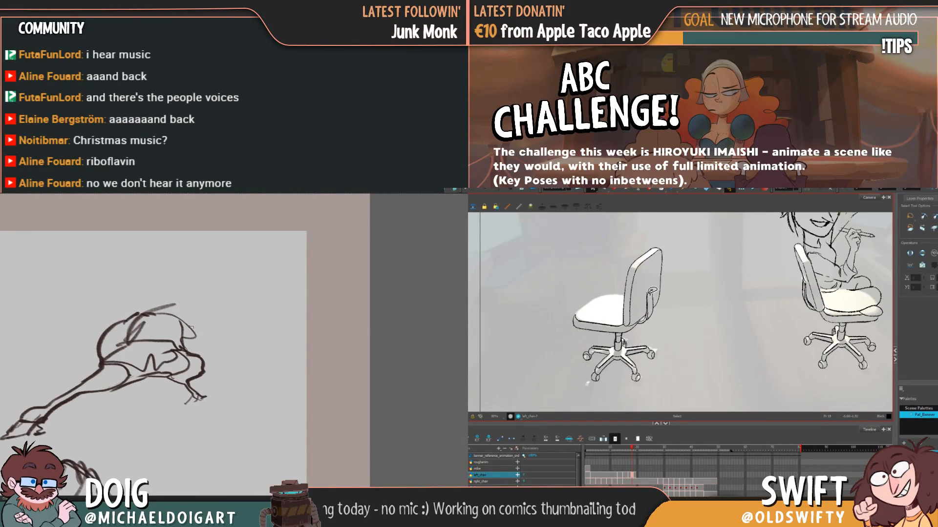
key(g)
Adjust the line along the lower edge of the seat cushion and check it against the previous drawing
click(611, 327)
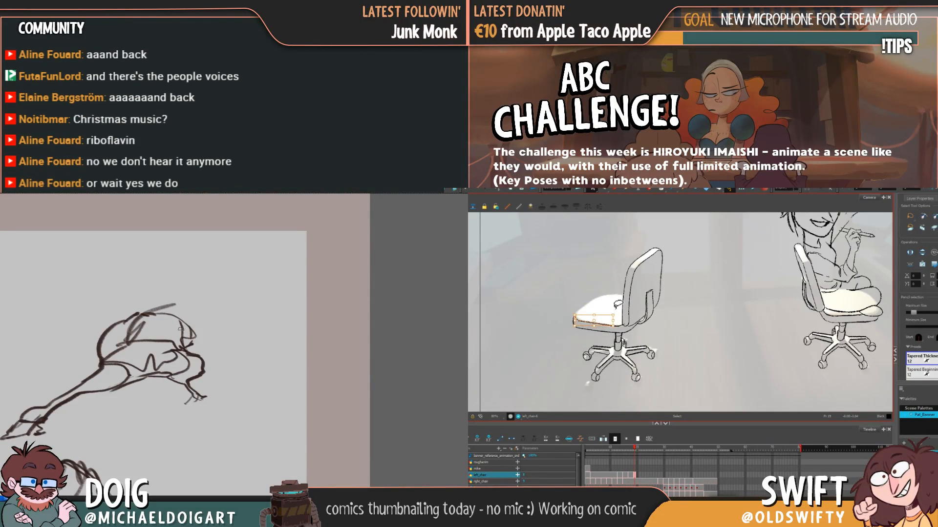
key(Escape)
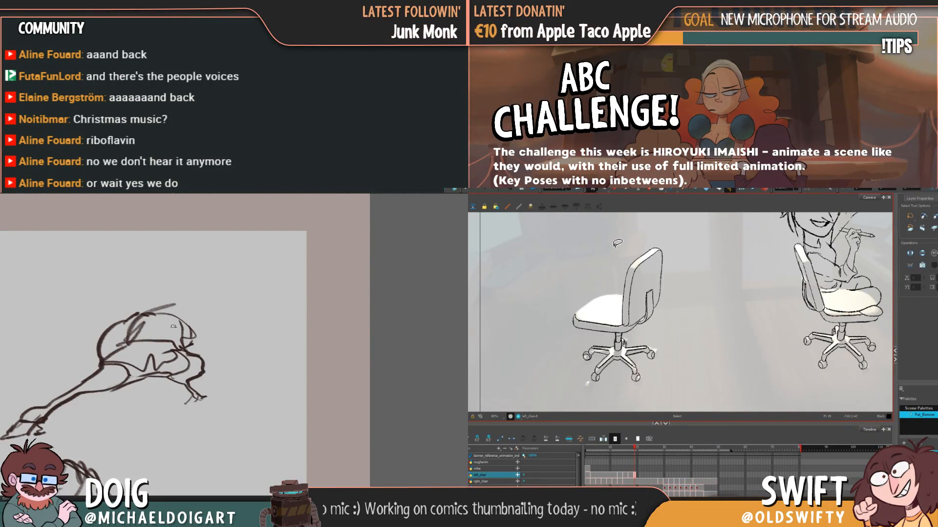
key(comma)
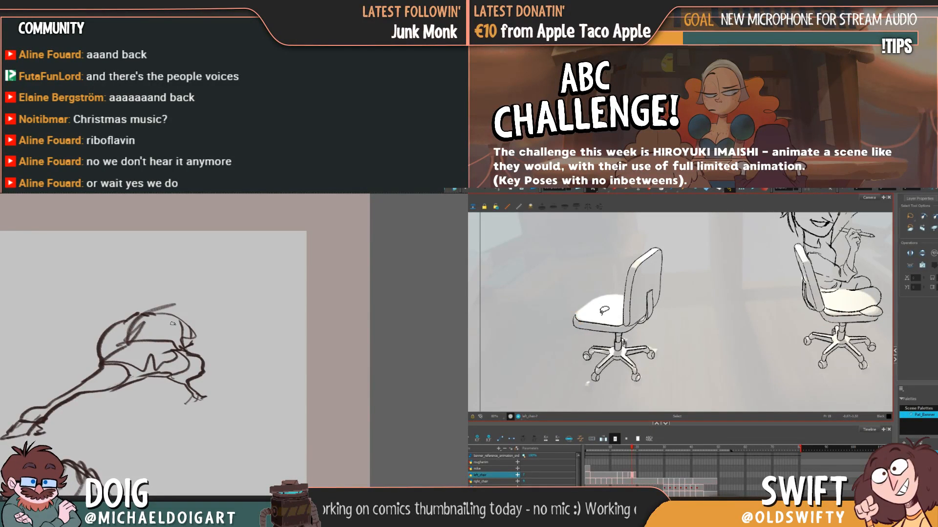
key(period)
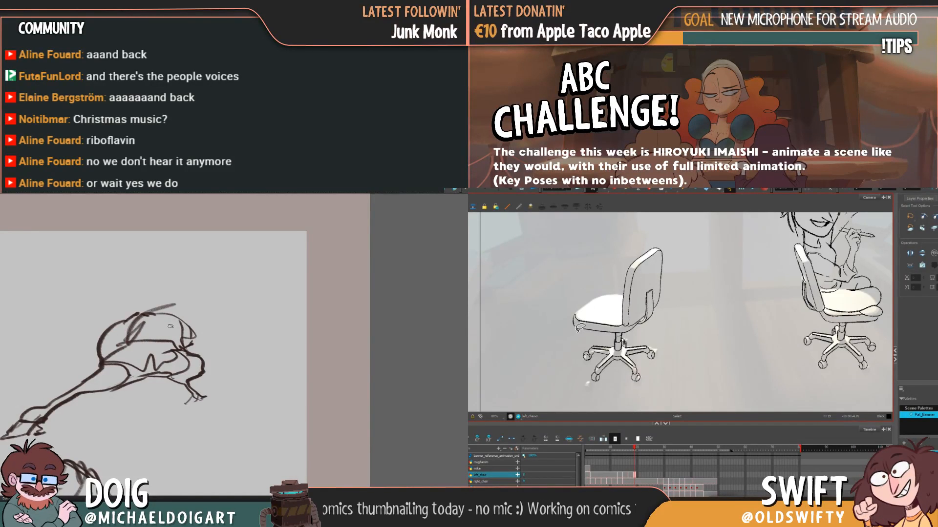
Refine the front end of the seat's underside outline and flip between the adjacent drawings to check it
click(579, 326)
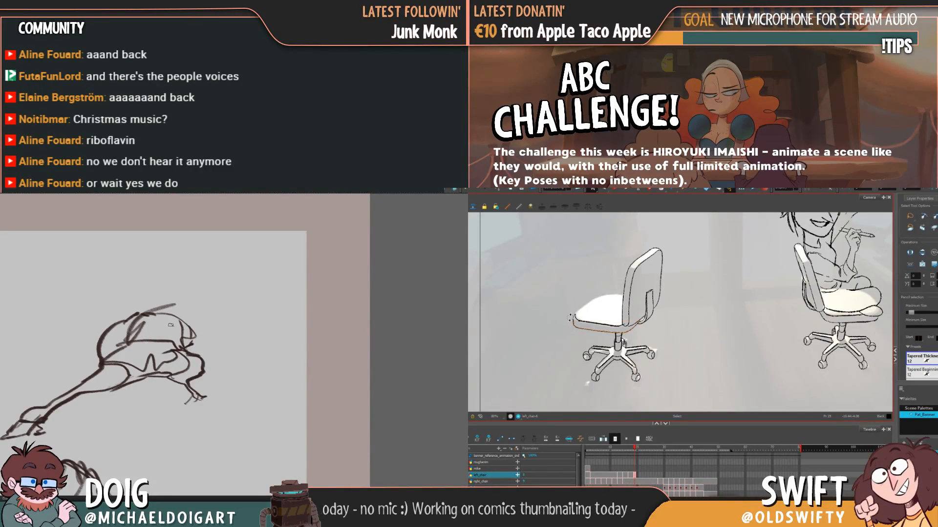
click(613, 388)
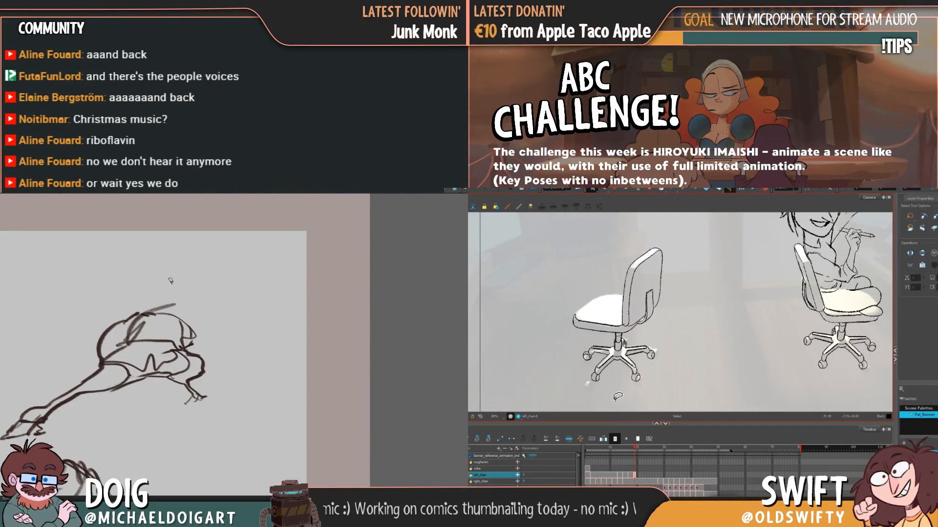
click(581, 325)
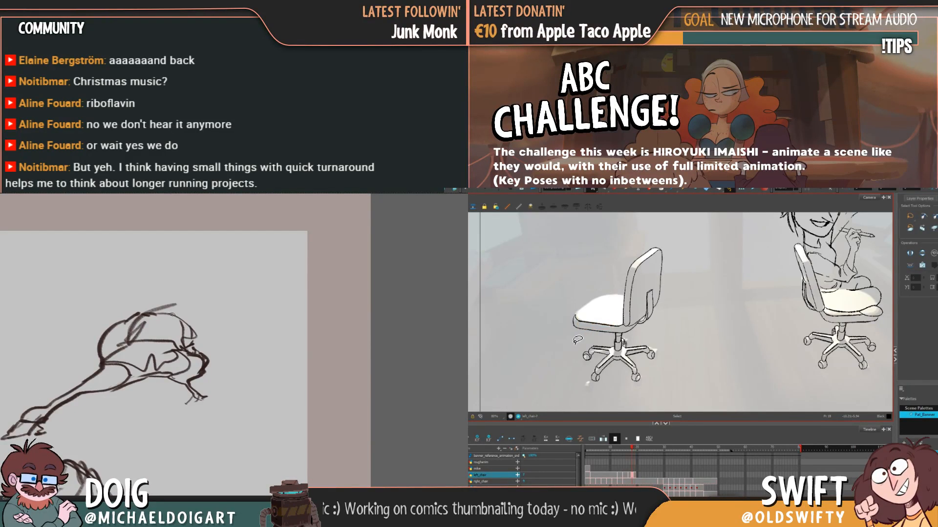
key(comma)
key(period)
key(comma)
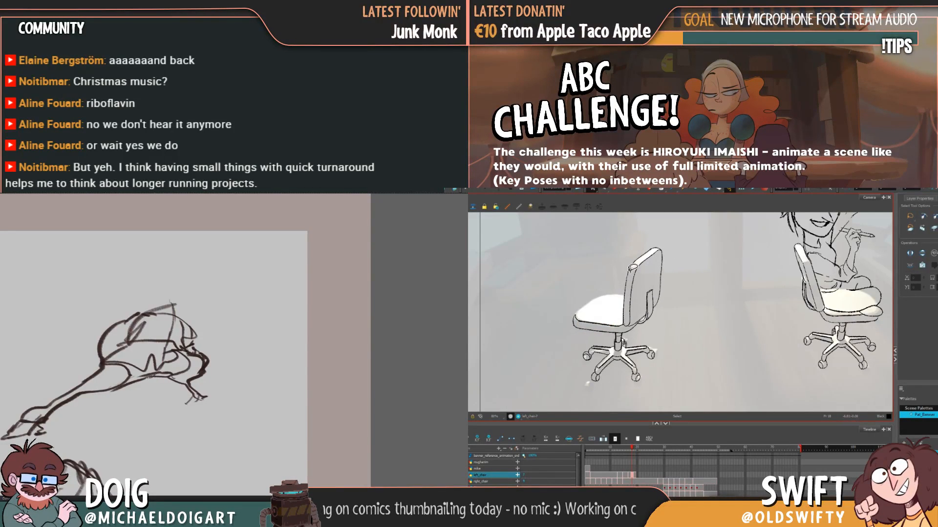
key(period)
key(comma)
key(period)
Adjust the line at the seat's front corner and compare it with the previous left_chair drawing
click(574, 320)
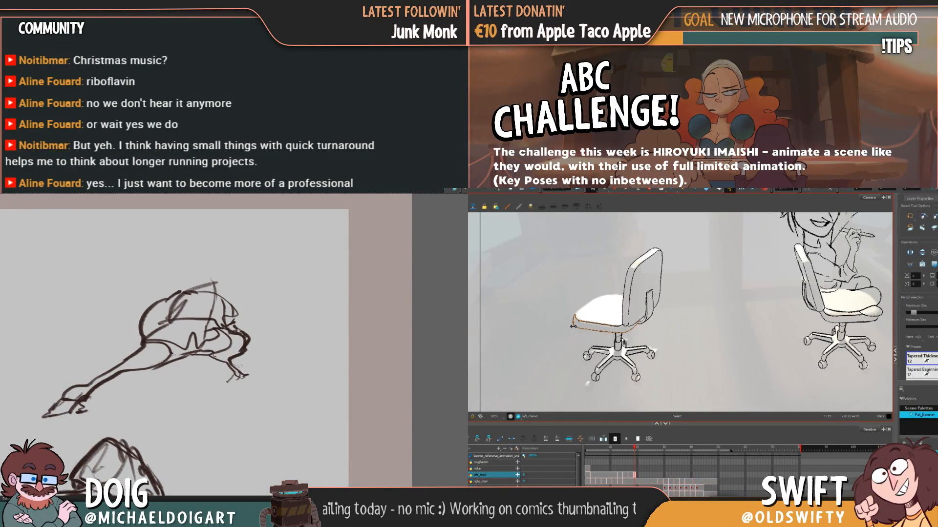
key(comma)
key(period)
key(comma)
key(period)
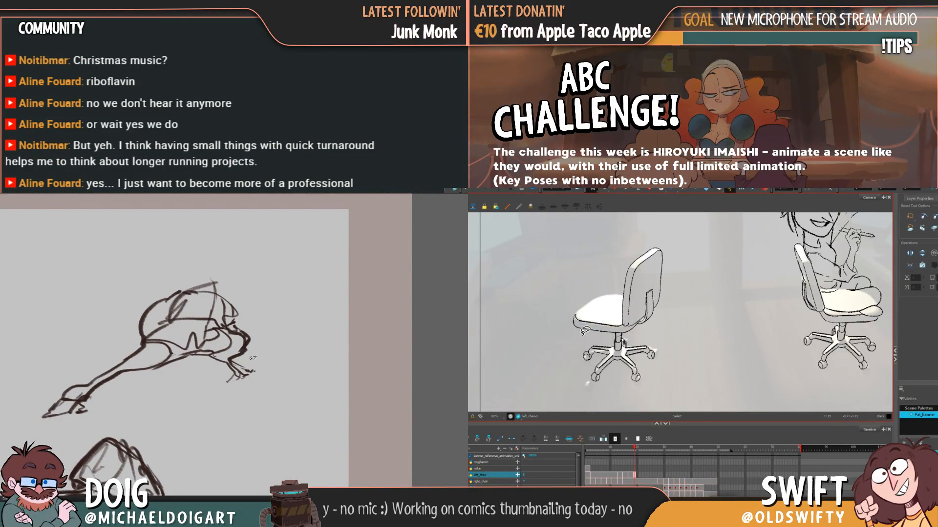
Select the seat's underside outline, clear the selection and flip between adjacent drawings to examine how the line matches
click(583, 331)
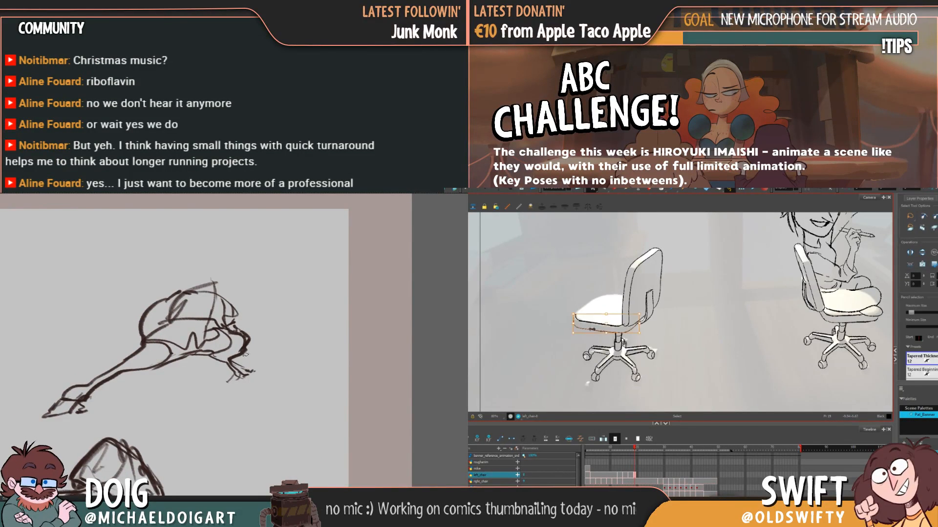
click(641, 389)
key(comma)
key(period)
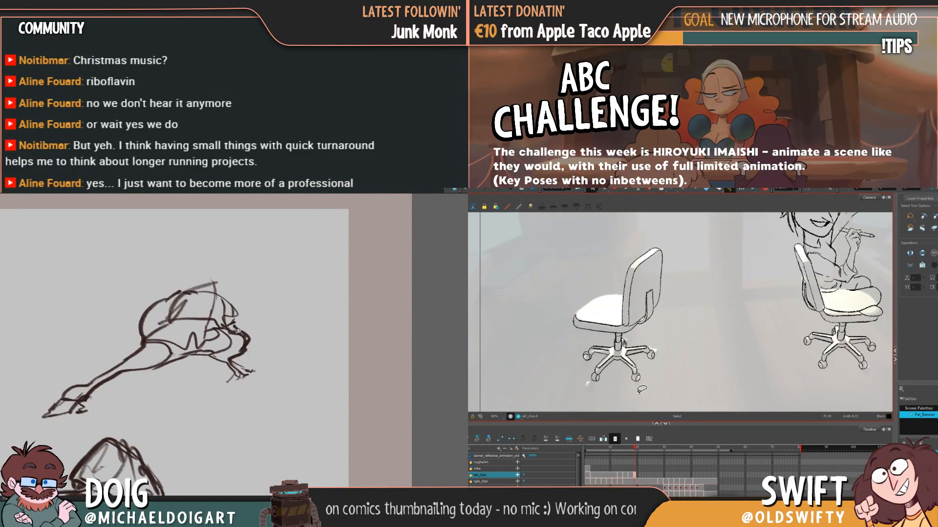
key(comma)
key(period)
key(comma)
key(period)
Adjust the short stroke at the seat's front corner and check it against the previous drawing
click(579, 316)
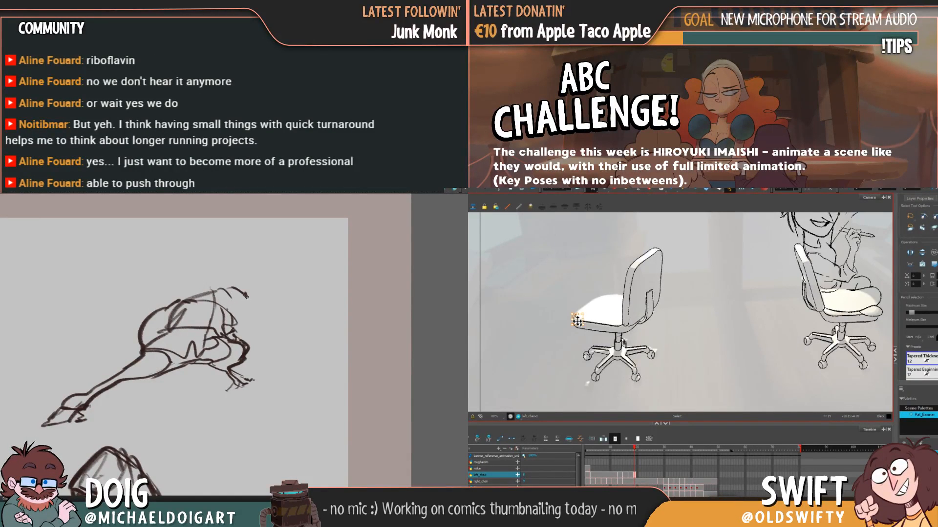
key(Escape)
key(comma)
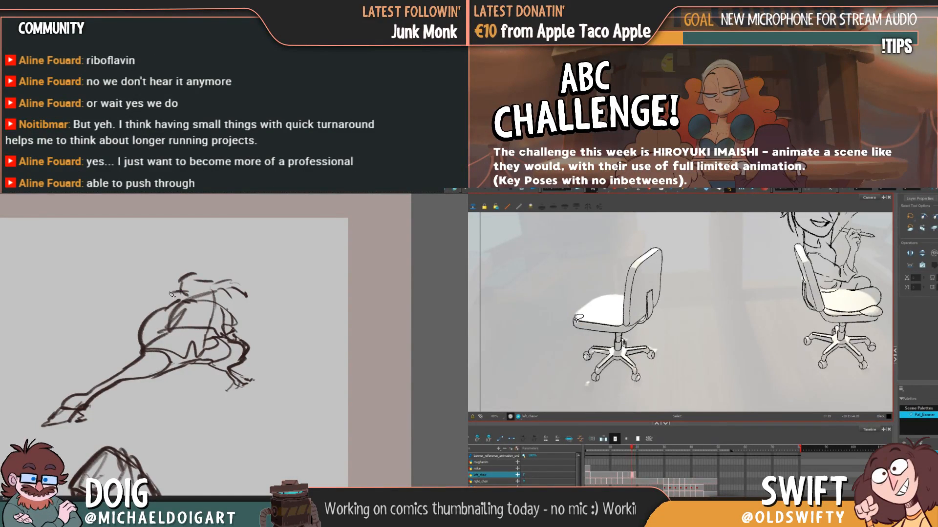
key(period)
key(comma)
key(period)
Adjust the cushion's lower-edge line near the backrest and compare it with the previous left_chair drawing
click(617, 319)
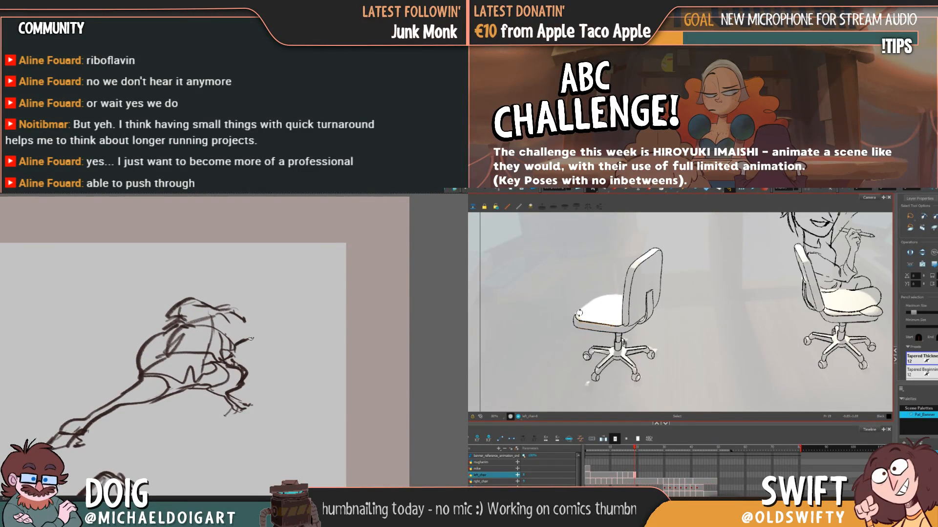
key(Escape)
key(comma)
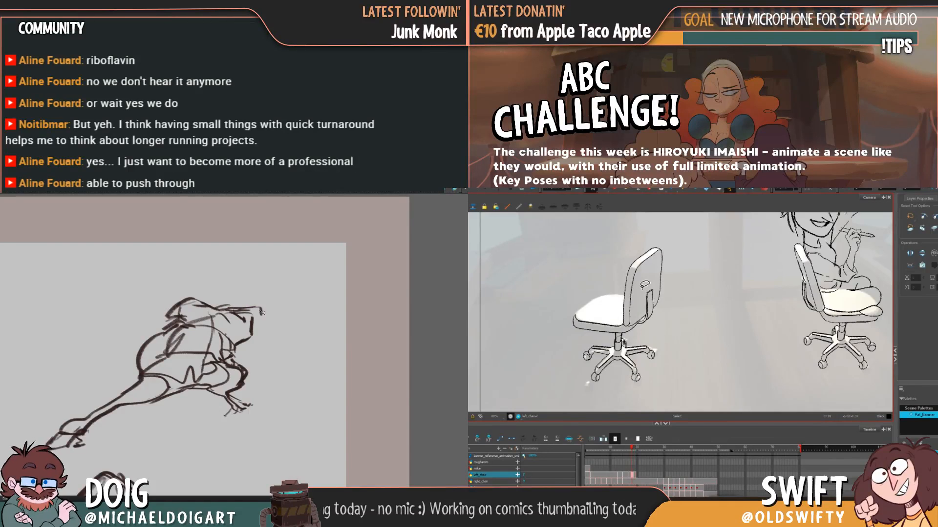
key(period)
key(comma)
key(period)
Reshape the middle of the seat's underside outline slightly and clear the selection
click(633, 328)
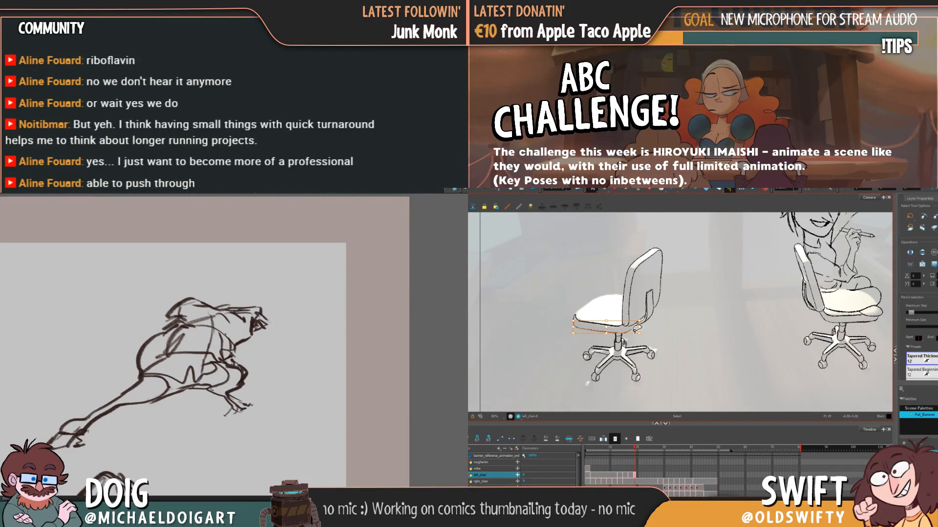
drag(610, 332, 613, 326)
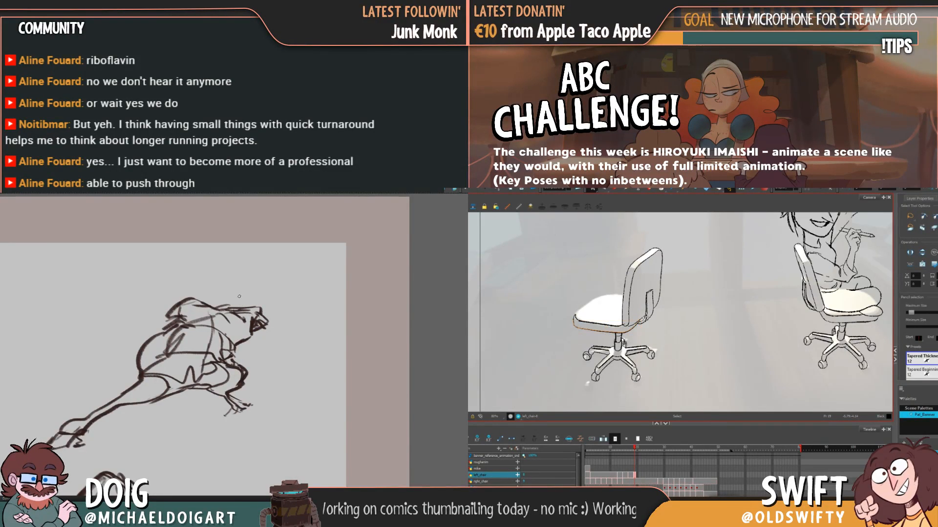
key(Escape)
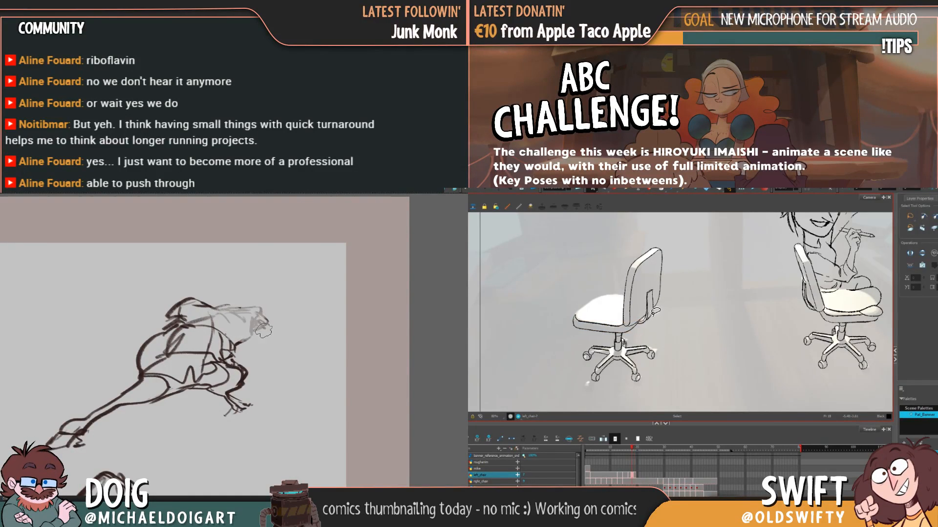
click(610, 328)
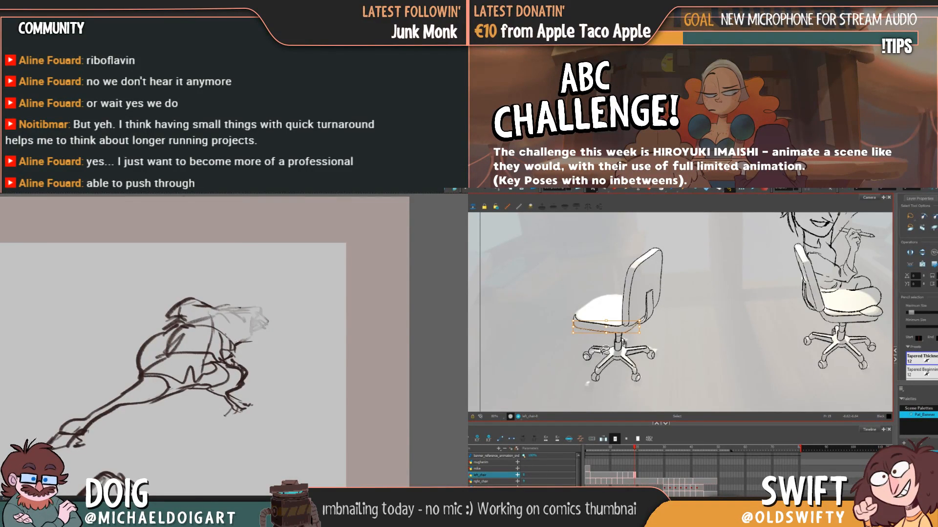
key(Escape)
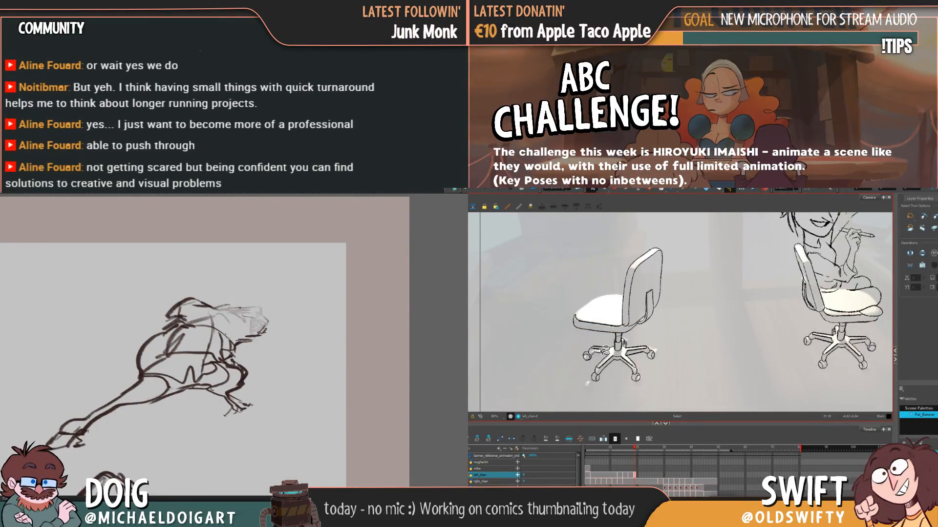
Touch up the short front-corner stroke of the seat, checking it against the previous drawing
click(577, 318)
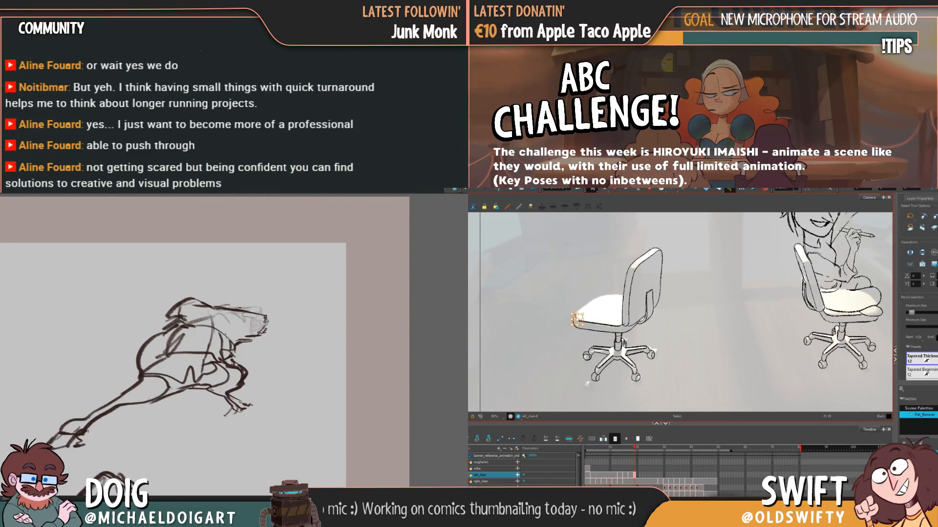
key(Escape)
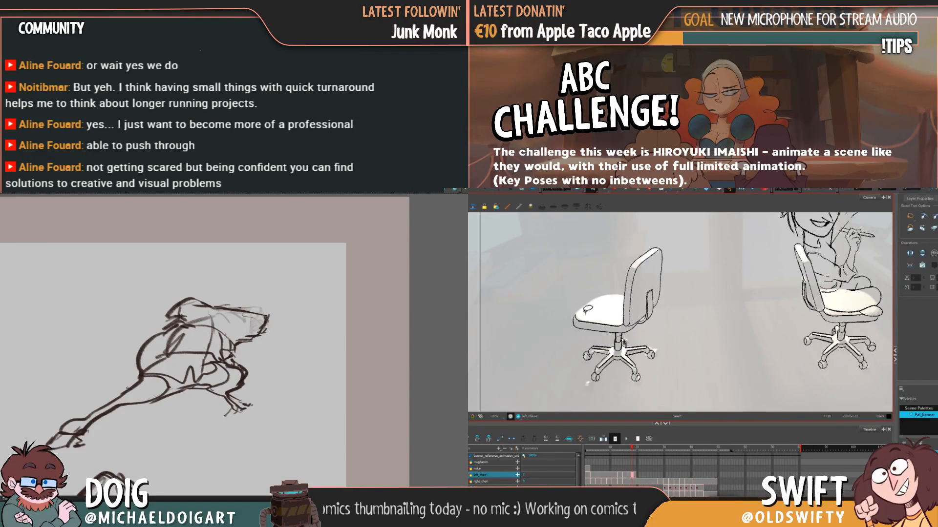
key(.)
click(579, 319)
key(Escape)
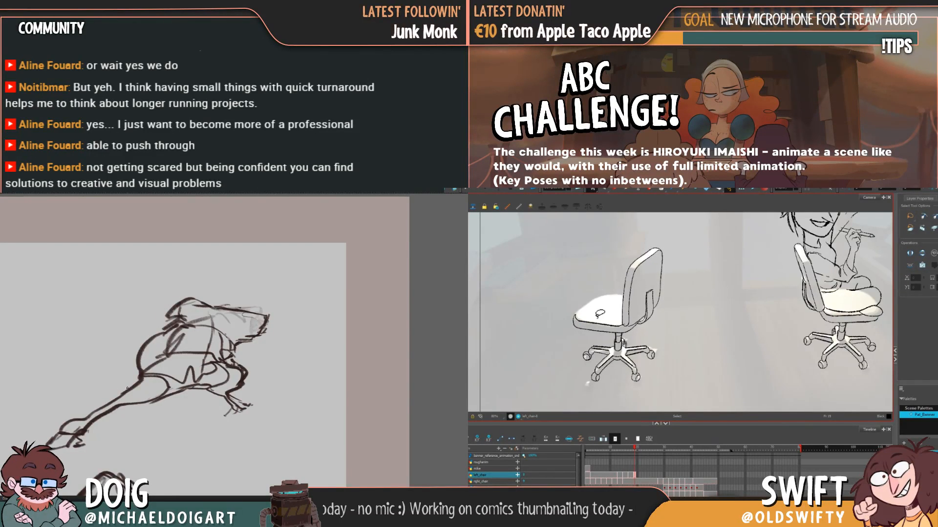
Adjust the cushion's lower-edge line and recheck the seat's underside outline against the previous drawing
click(597, 322)
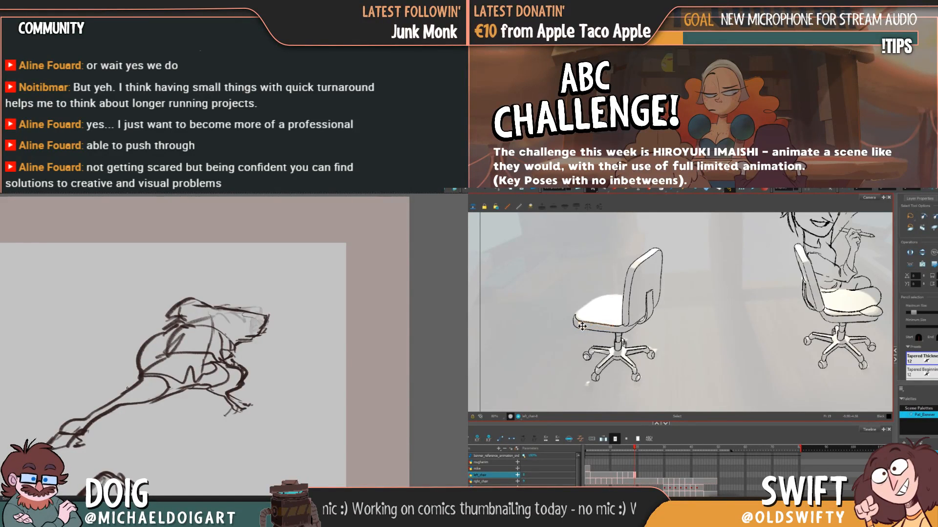
key(Escape)
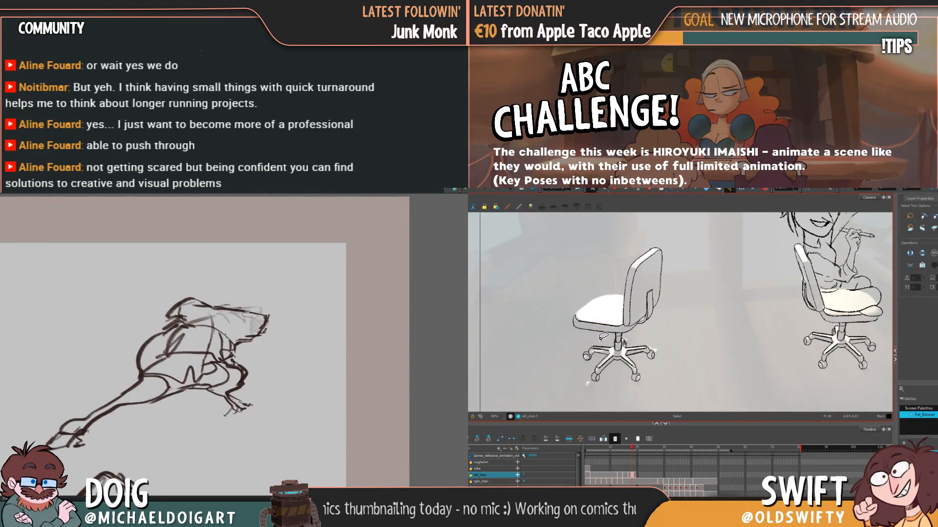
click(602, 335)
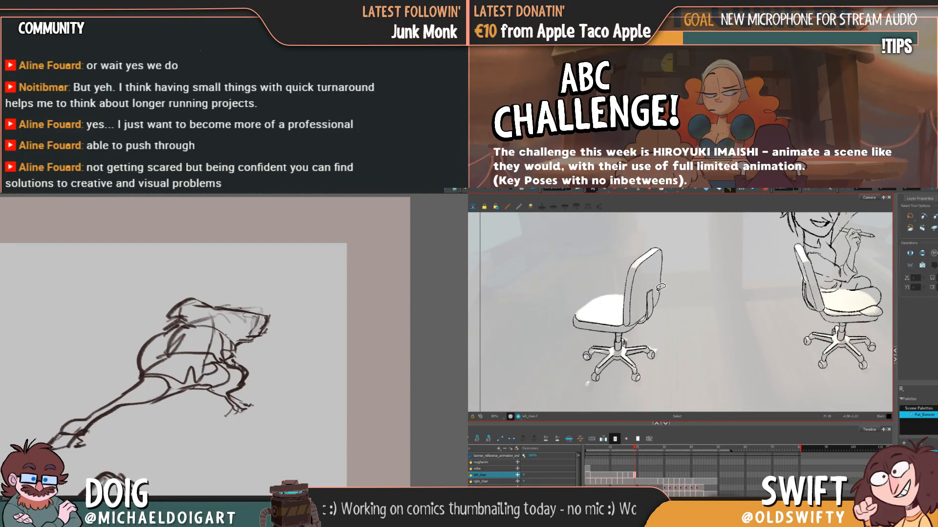
key(.)
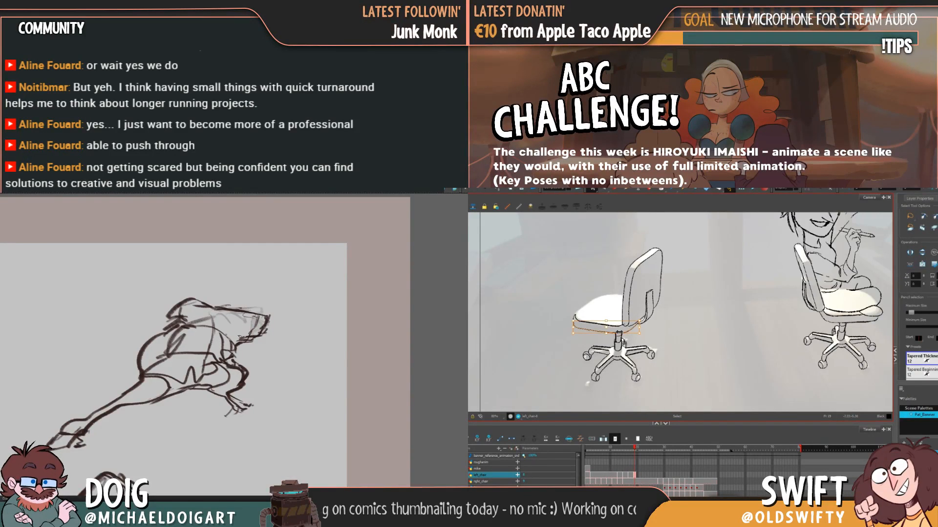
key(Escape)
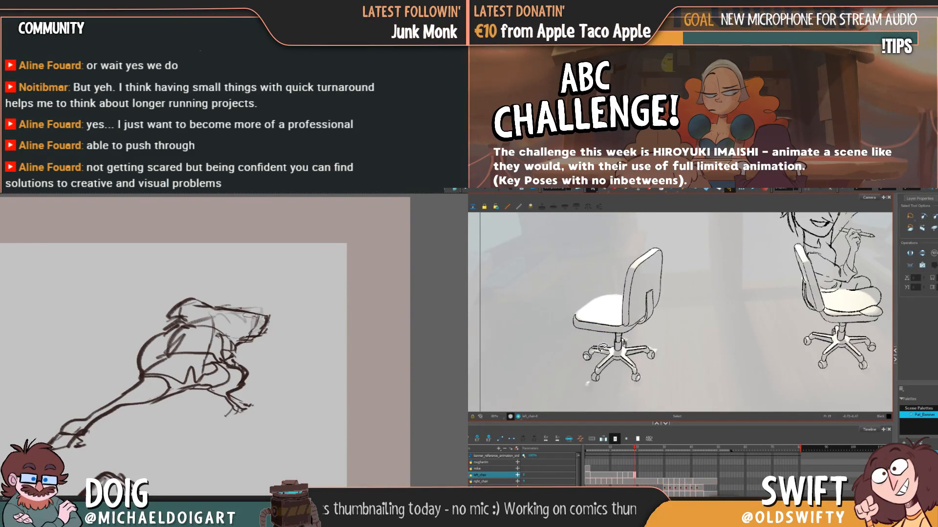
Adjust the front end of the seat's underside outline and clear the selection
click(573, 330)
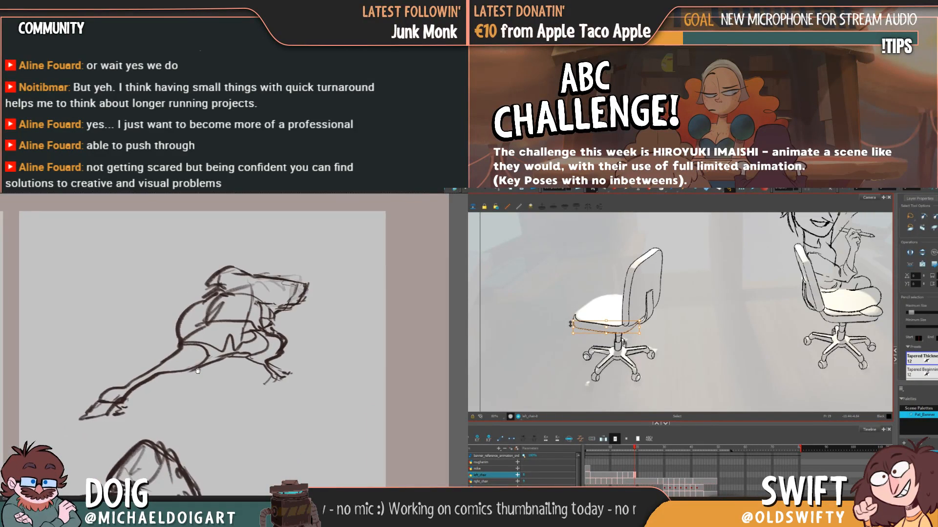
scroll(162, 399, up, 1)
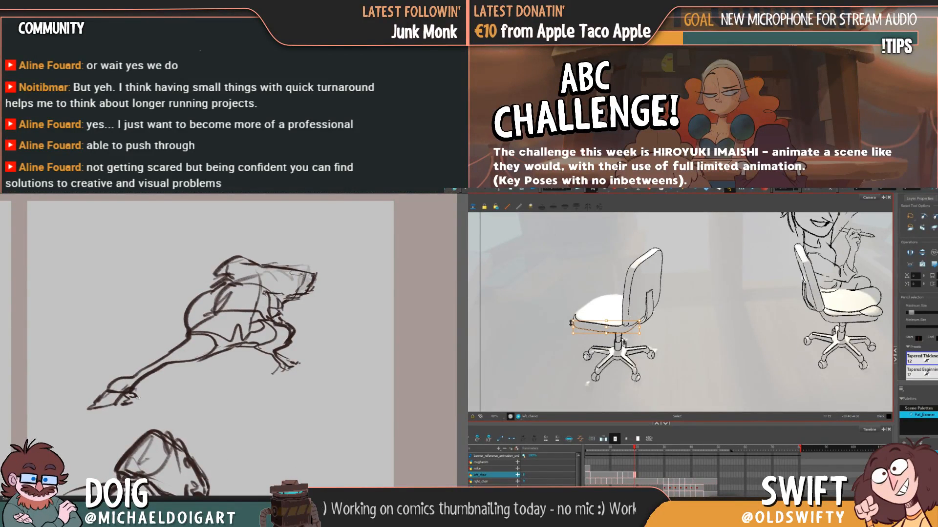
drag(148, 388, 74, 425)
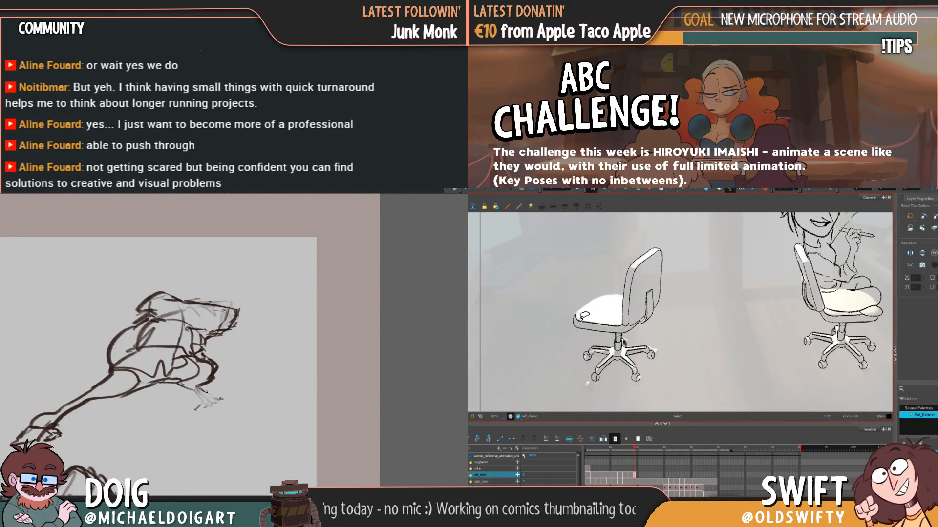
Sketch the lunging figure's front foot and compare the chair's seat lines with the previous drawing
scroll(197, 391, down, 1)
key(comma)
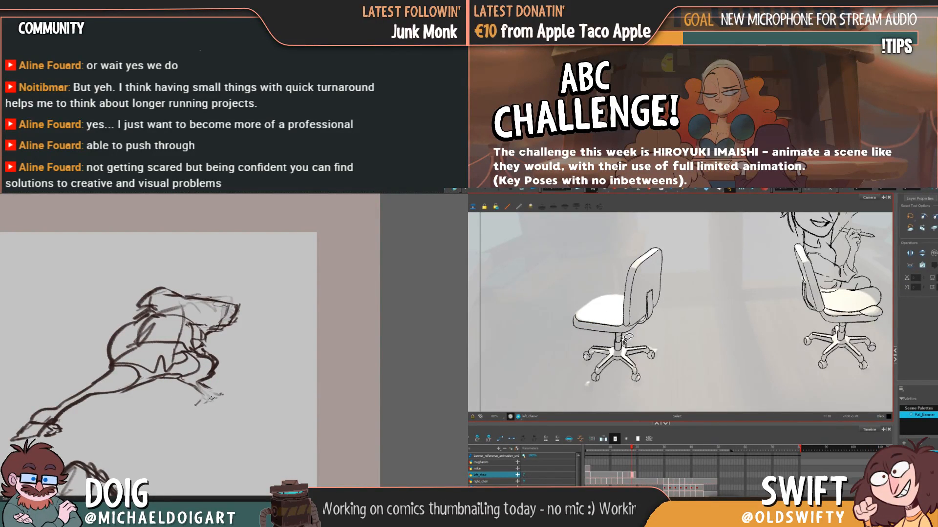
key(period)
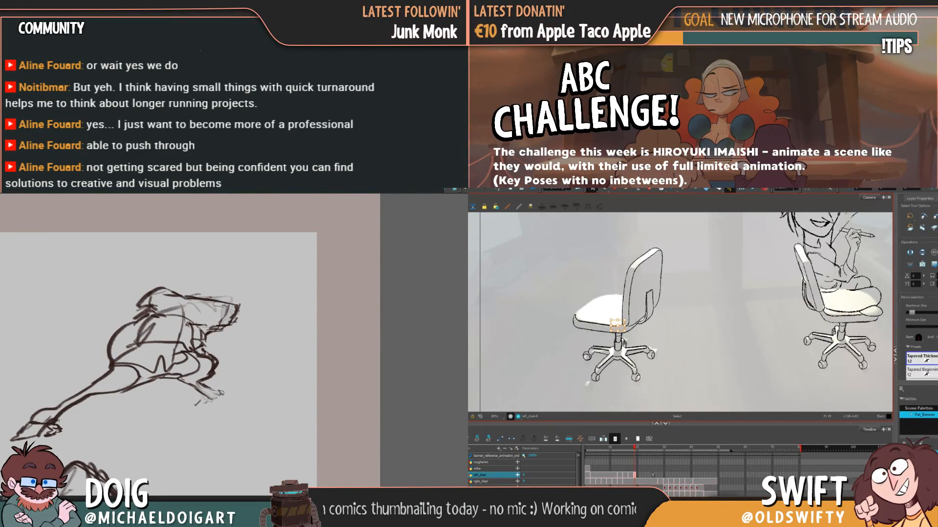
mouse_move(215, 398)
mouse_down()
mouse_move(185, 383)
mouse_move(173, 359)
mouse_move(199, 378)
mouse_up()
key(comma)
key(period)
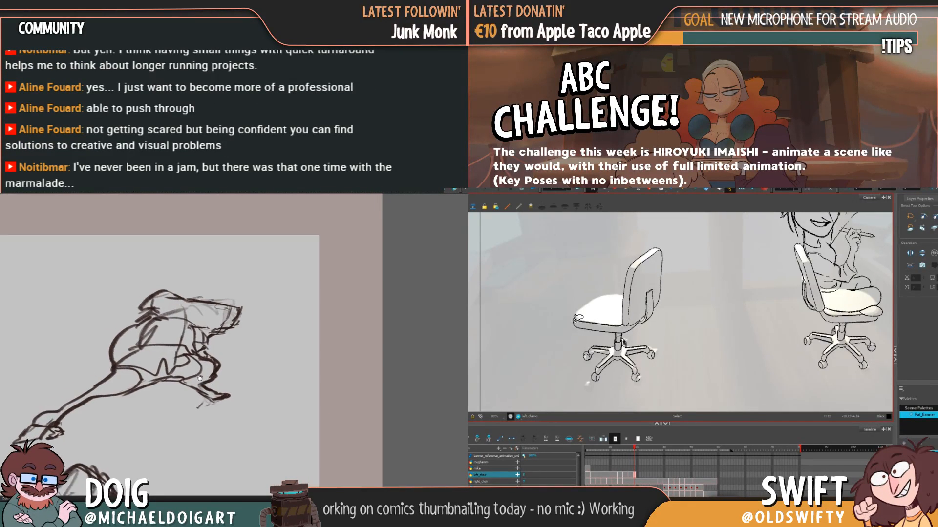
Clear the lunging figure's old back line and redraw it as a rounder, bulkier curve behind the torso
scroll(199, 378, up, 1)
scroll(143, 360, up, 1)
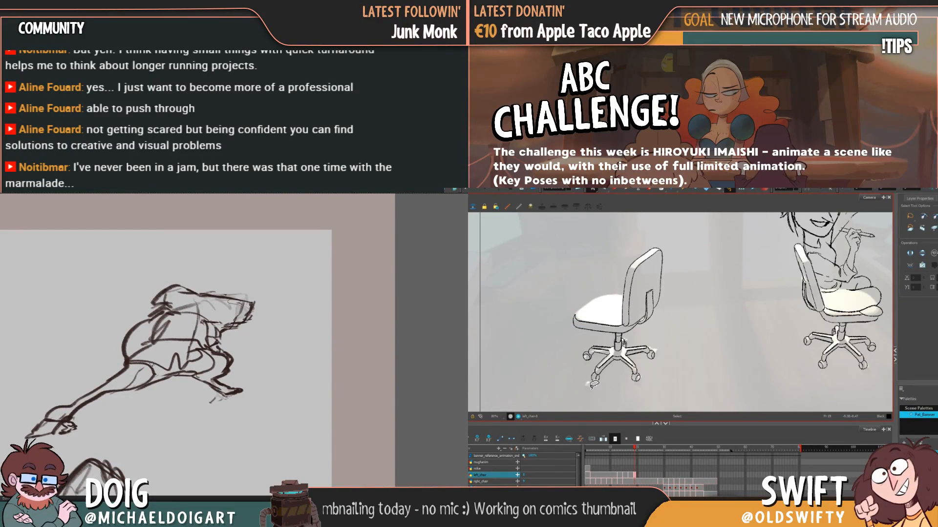
mouse_move(152, 365)
mouse_down()
mouse_move(192, 370)
mouse_move(155, 376)
mouse_up()
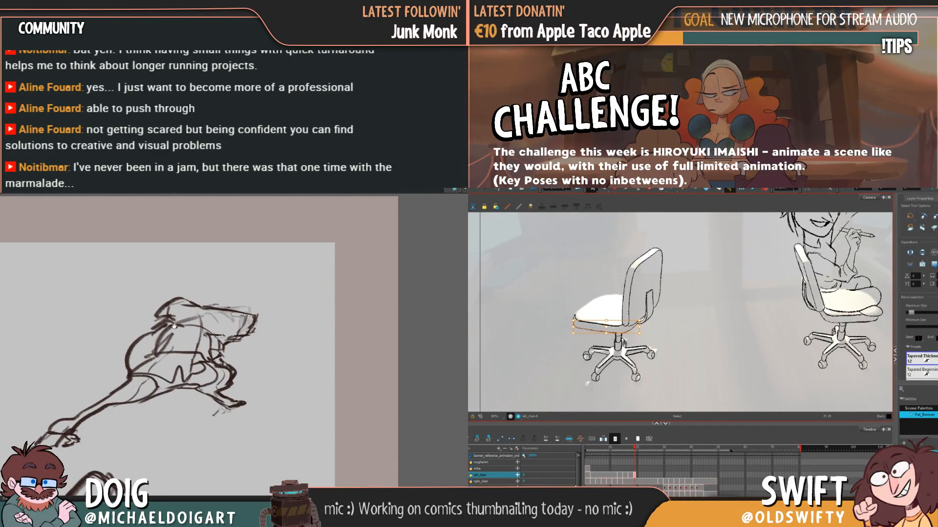
drag(174, 326, 138, 357)
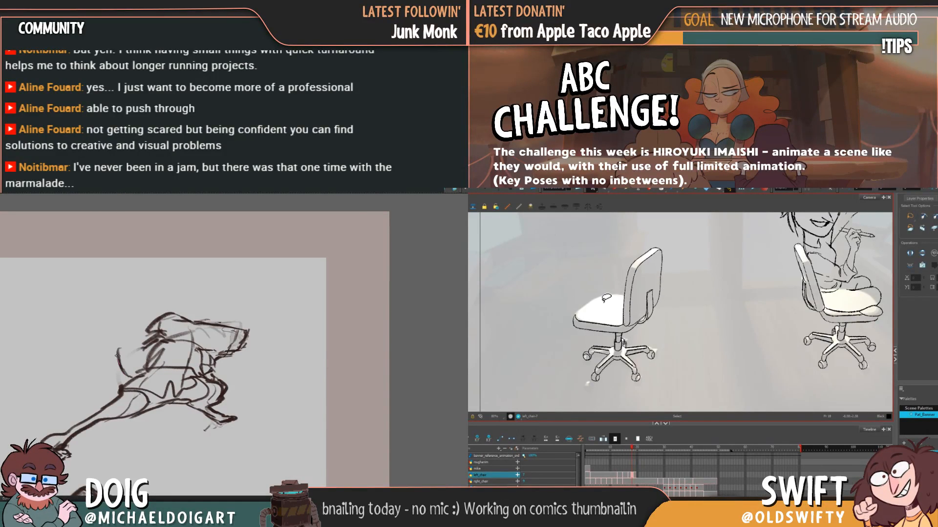
mouse_move(122, 378)
mouse_down()
mouse_move(121, 342)
mouse_move(158, 331)
mouse_move(120, 344)
mouse_up()
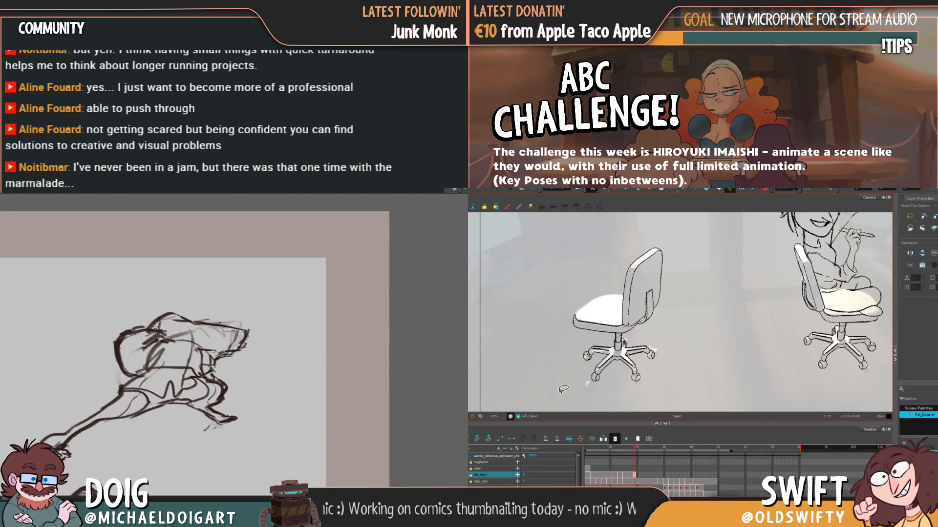
Rework the upper contour of the rounded back so that it runs into the figure's shoulder
drag(126, 342, 135, 338)
scroll(136, 338, up, 1)
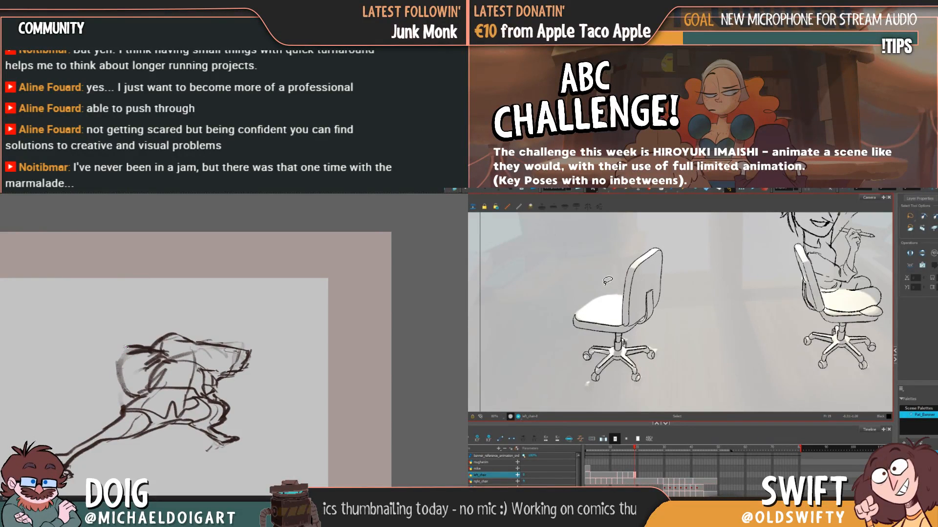
mouse_move(147, 343)
mouse_down()
mouse_move(117, 376)
mouse_move(136, 394)
mouse_move(122, 383)
mouse_move(128, 361)
mouse_move(128, 394)
mouse_move(145, 393)
mouse_up()
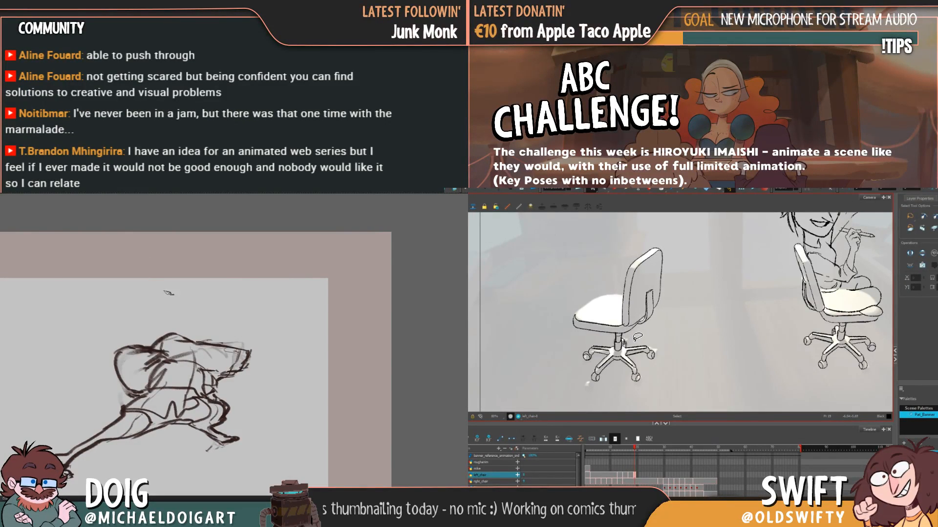
drag(160, 343, 122, 342)
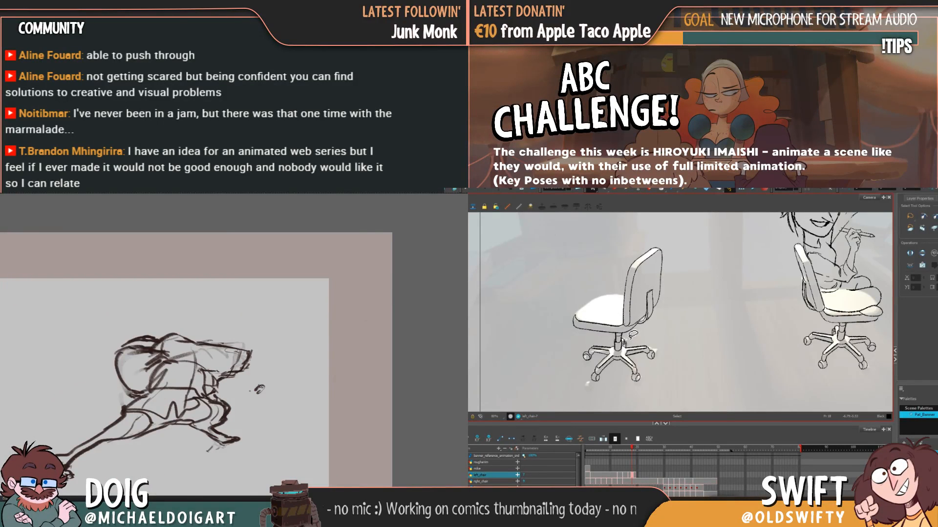
Sketch the figure's shoulder and near arm across the torso, and fade out the old head and hand lines
mouse_move(259, 389)
mouse_down()
mouse_move(197, 370)
mouse_move(176, 374)
mouse_move(180, 352)
mouse_move(170, 346)
mouse_move(189, 356)
mouse_move(149, 381)
mouse_move(161, 390)
mouse_move(183, 380)
mouse_move(186, 359)
mouse_move(175, 384)
mouse_move(189, 375)
mouse_move(232, 390)
mouse_move(194, 375)
mouse_up()
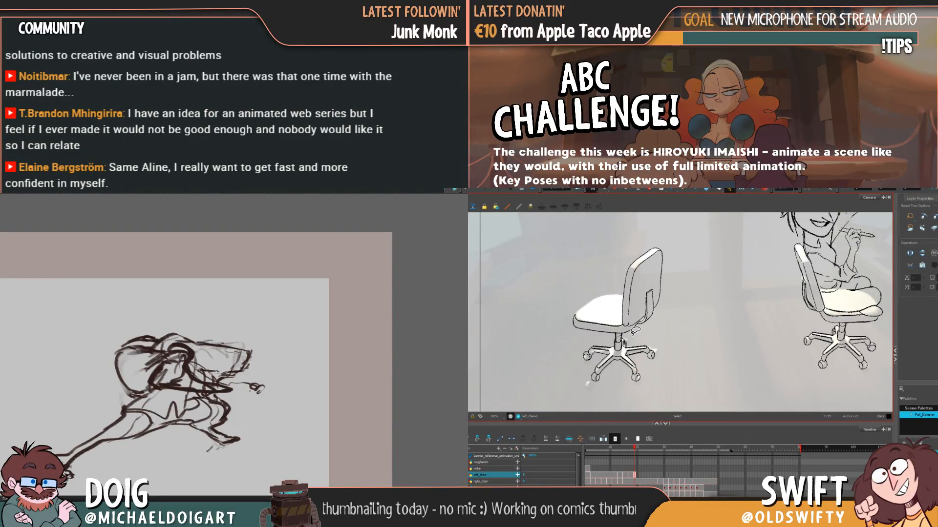
click(624, 325)
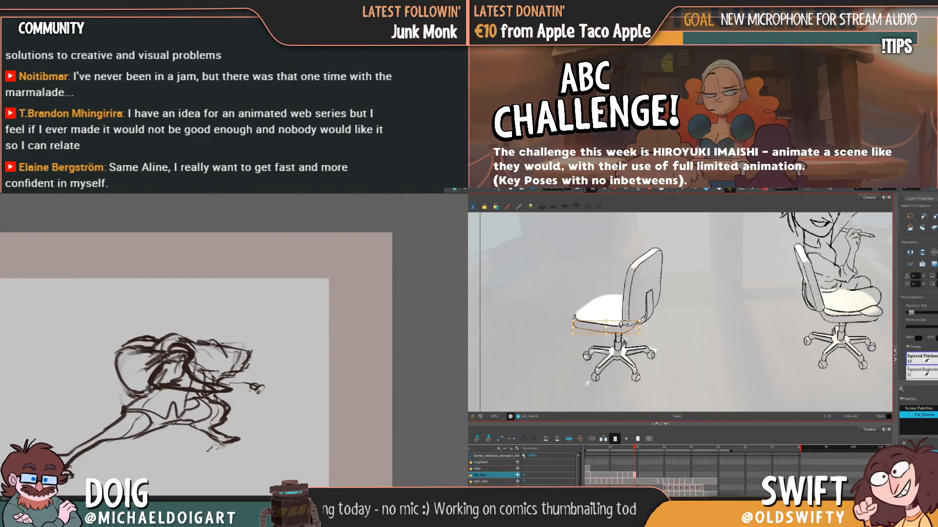
mouse_move(208, 380)
mouse_down()
mouse_move(214, 350)
mouse_move(200, 354)
mouse_move(247, 340)
mouse_move(231, 353)
mouse_move(259, 370)
mouse_up()
drag(203, 367, 205, 346)
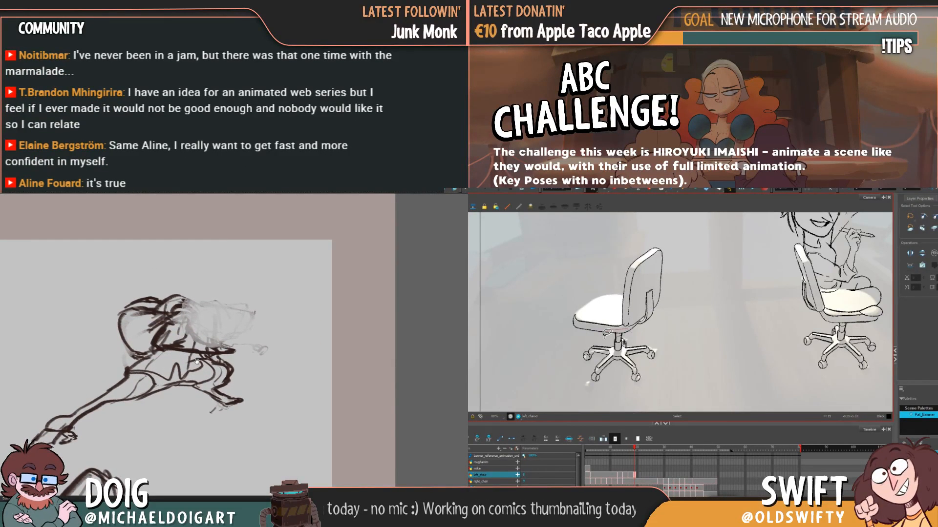
Adjust the rear end of the chair seat's underside outline beneath the backrest
click(606, 333)
drag(197, 361, 201, 361)
drag(629, 334, 629, 333)
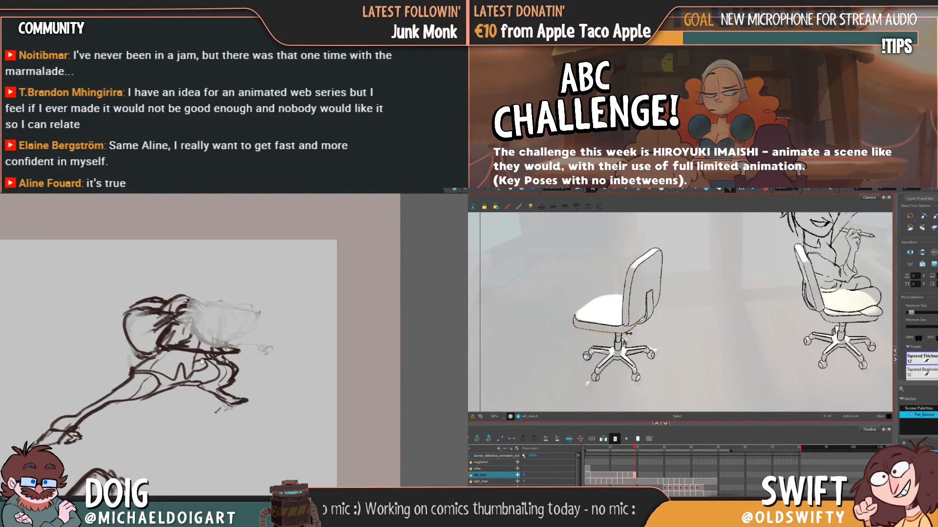
click(637, 338)
drag(202, 361, 202, 361)
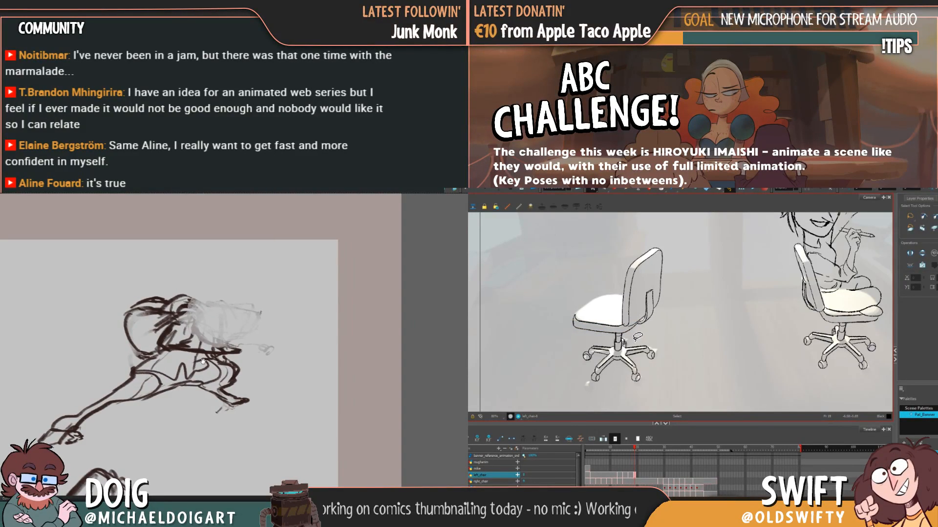
click(635, 332)
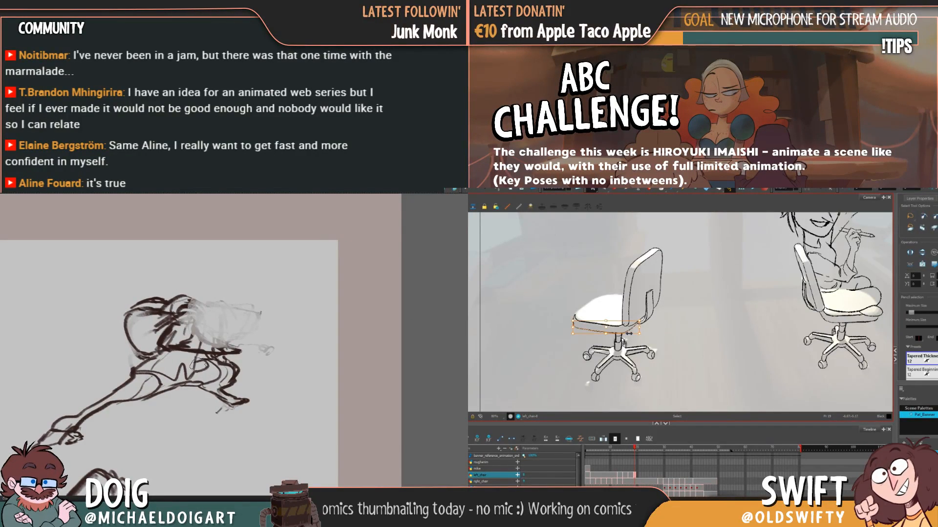
key(Escape)
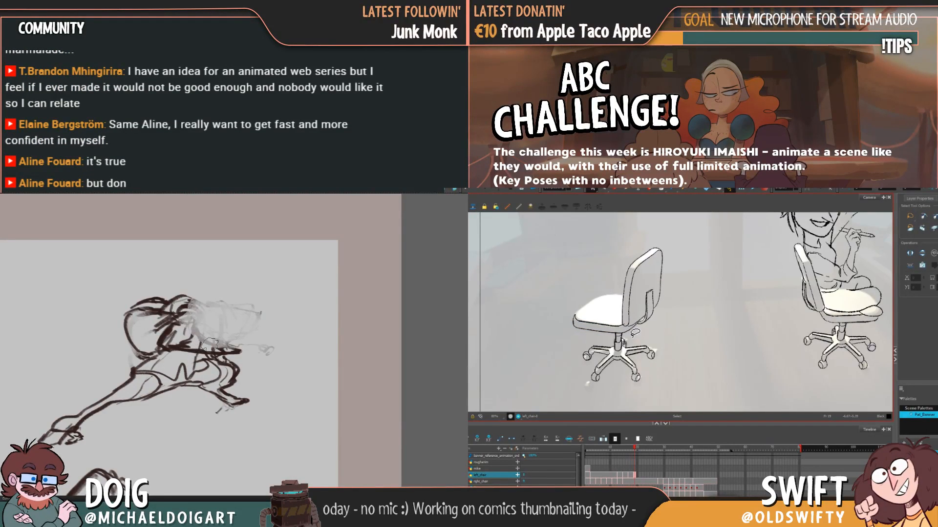
click(637, 331)
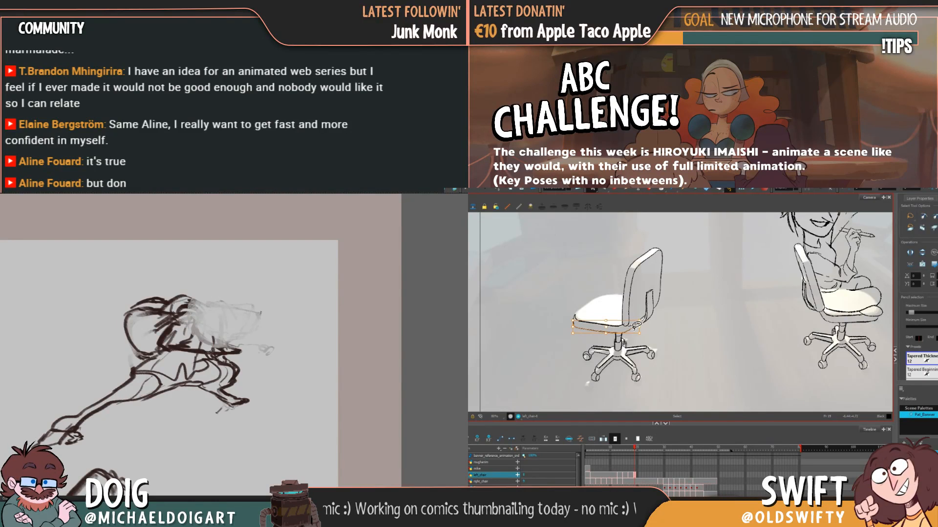
Flip repeatedly between the current and previous chair drawings to check how the seat lines match
key(comma)
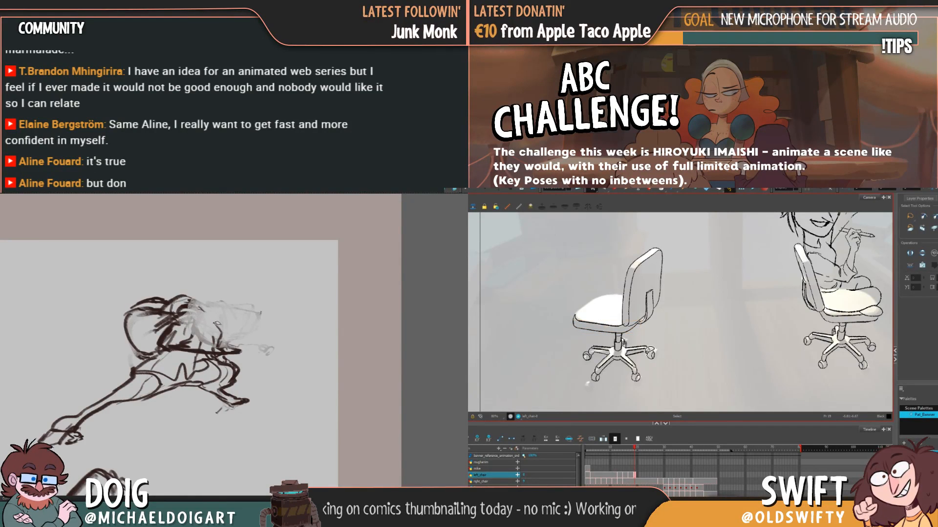
key(period)
key(comma)
key(period)
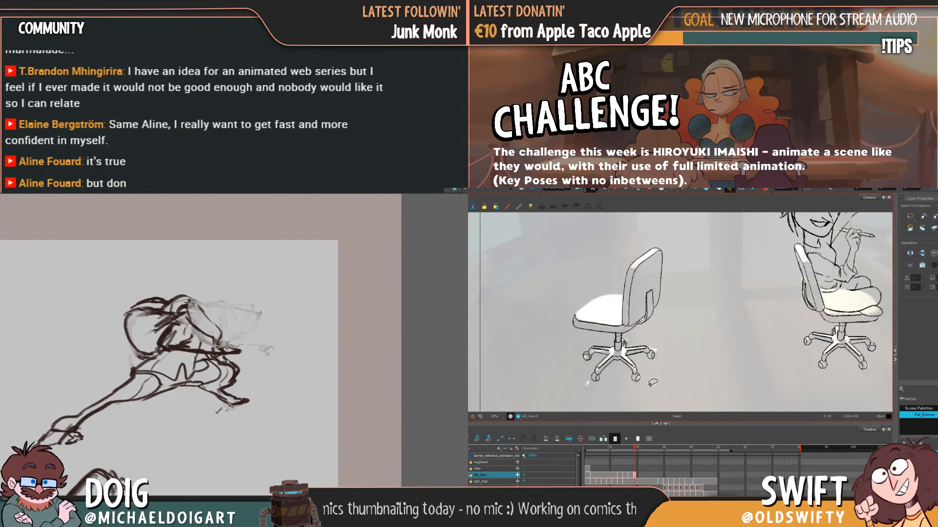
key(comma)
key(period)
key(comma)
key(period)
key(comma)
key(period)
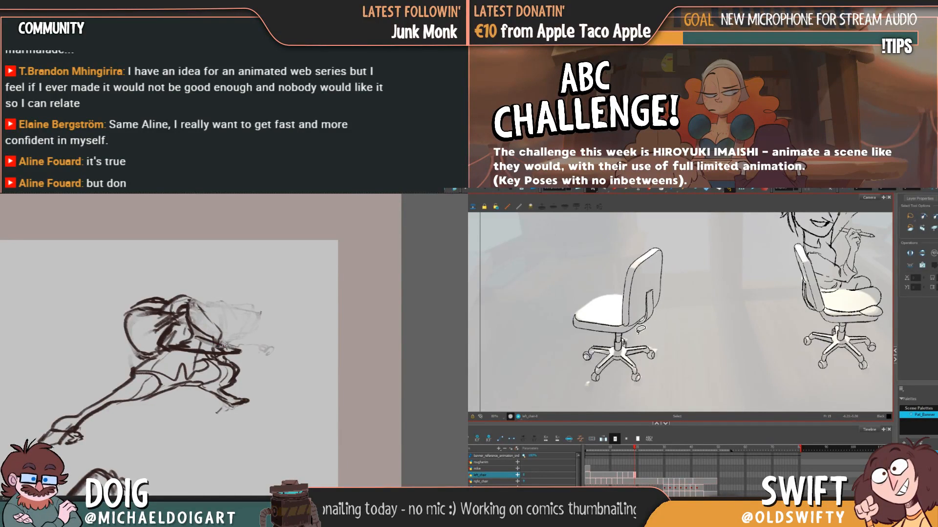
key(comma)
key(period)
key(comma)
key(period)
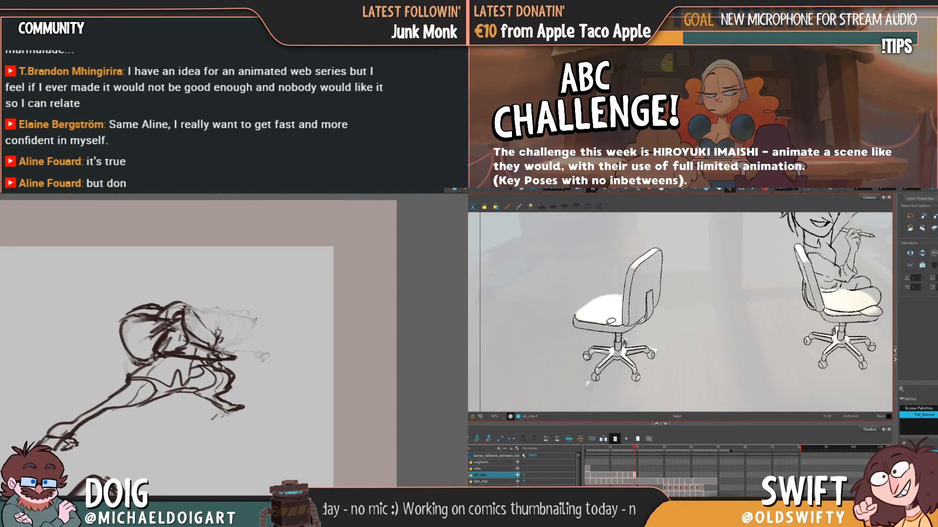
key(comma)
key(period)
Adjust the chair cushion's lower-edge line along the seat and clear the selection
click(609, 325)
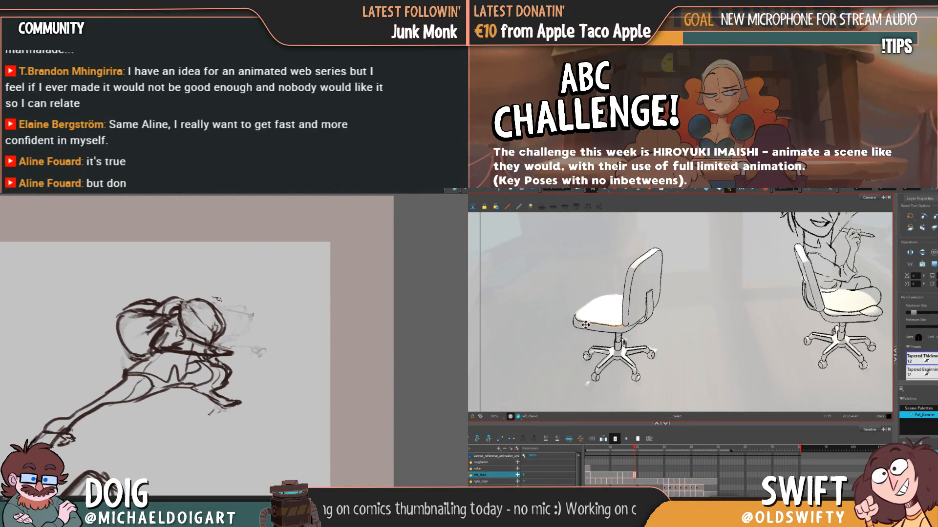
click(630, 331)
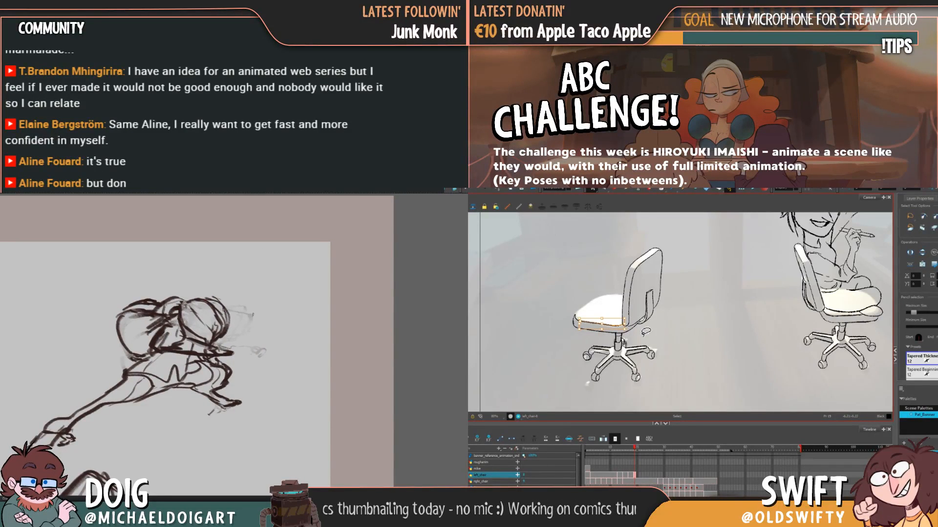
click(645, 332)
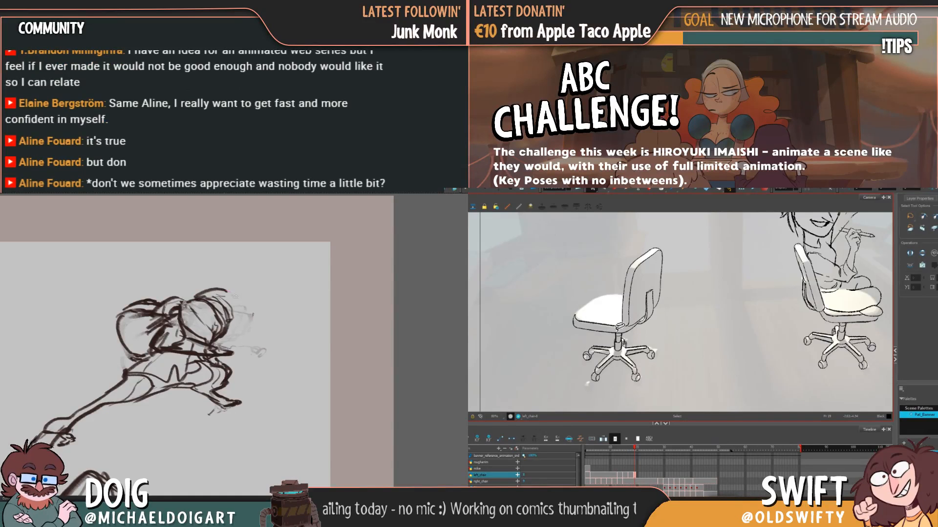
click(613, 328)
click(581, 325)
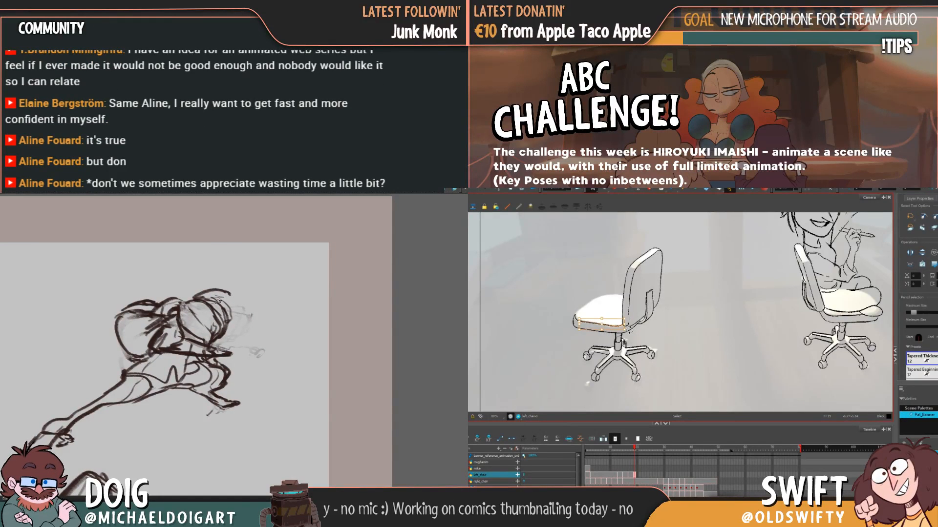
click(635, 333)
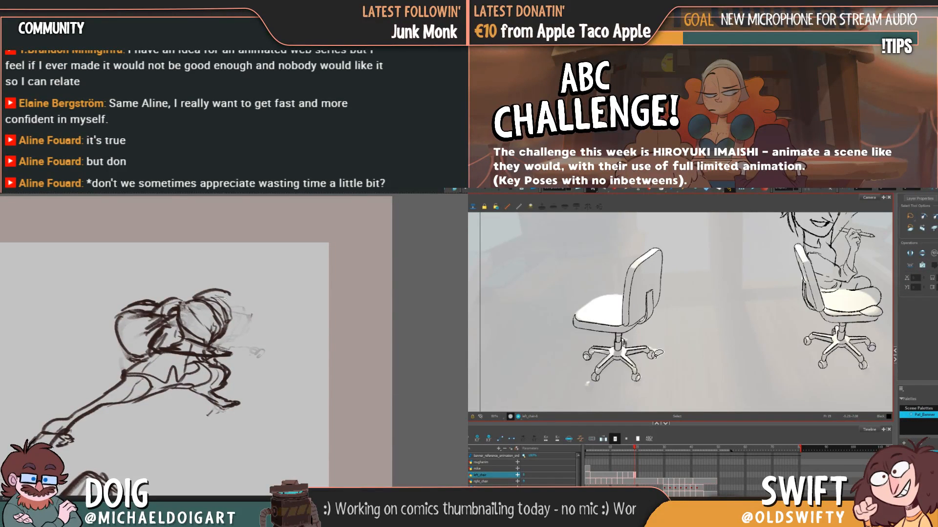
Draw the curved outer contour around the figure's head and nudge the chair seat's underside outline
drag(230, 291, 241, 303)
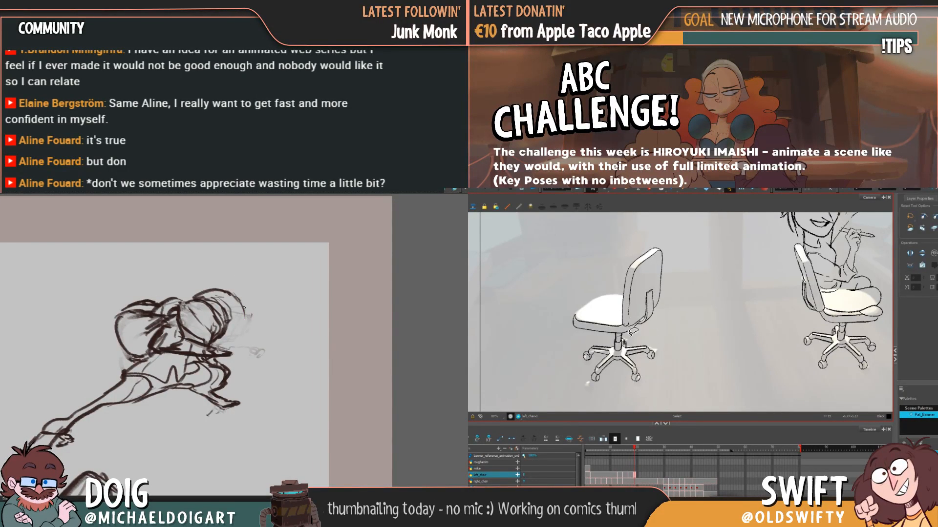
click(634, 332)
drag(243, 295, 238, 323)
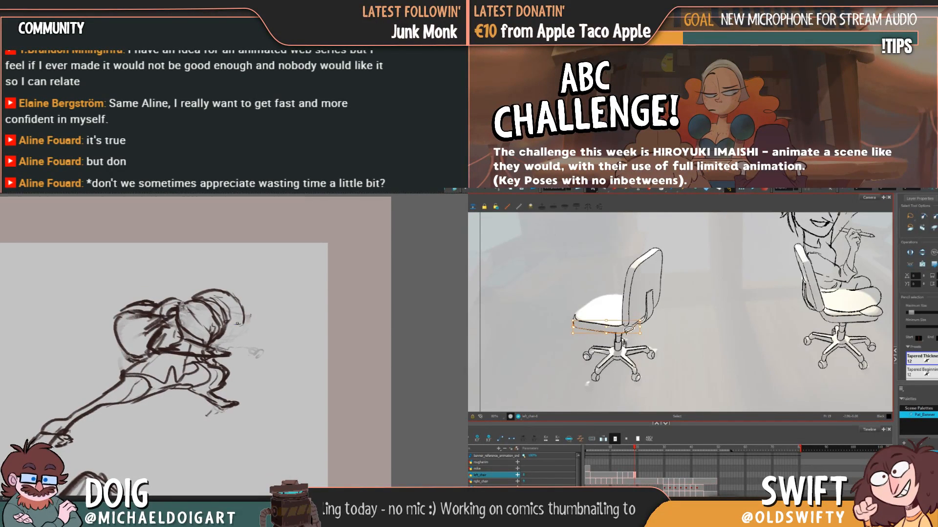
click(646, 337)
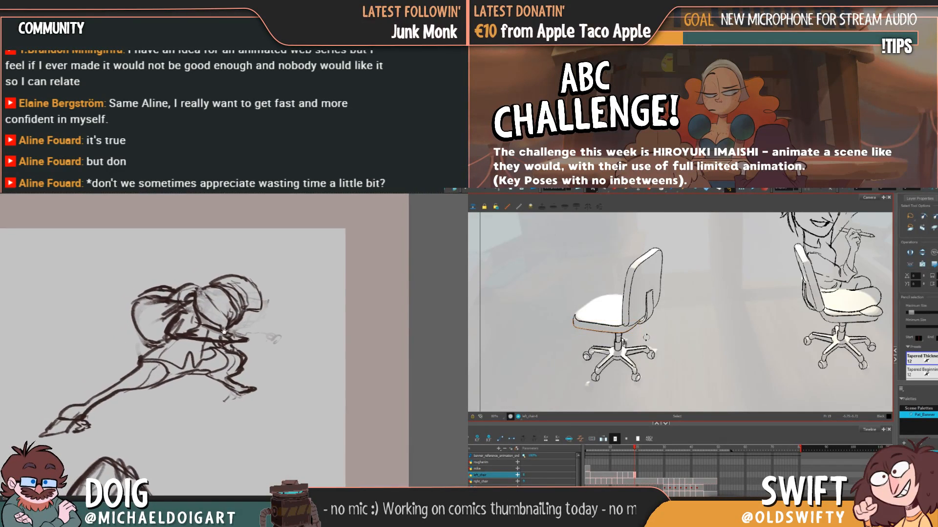
Touch up the marks by the figure's front foot and recheck the cushion's lower-edge line against the adjacent drawing
scroll(107, 391, up, 1)
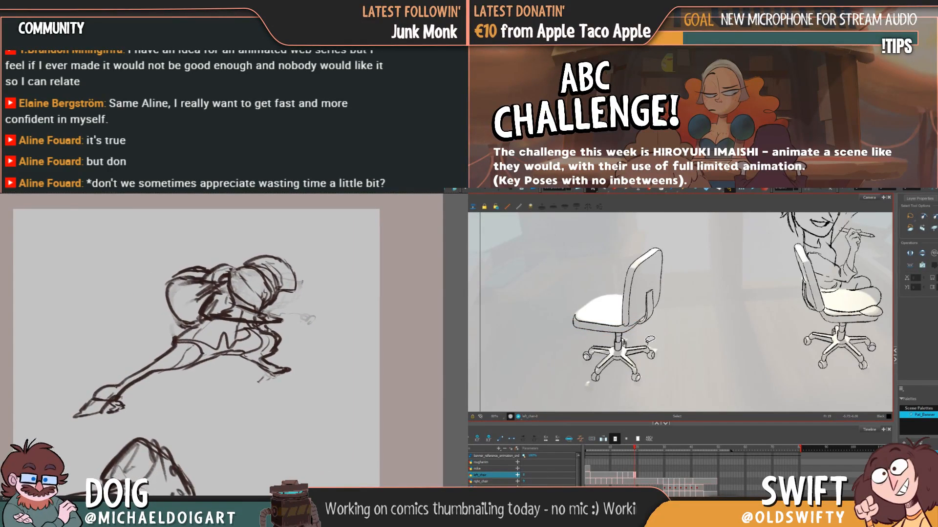
drag(121, 384, 106, 389)
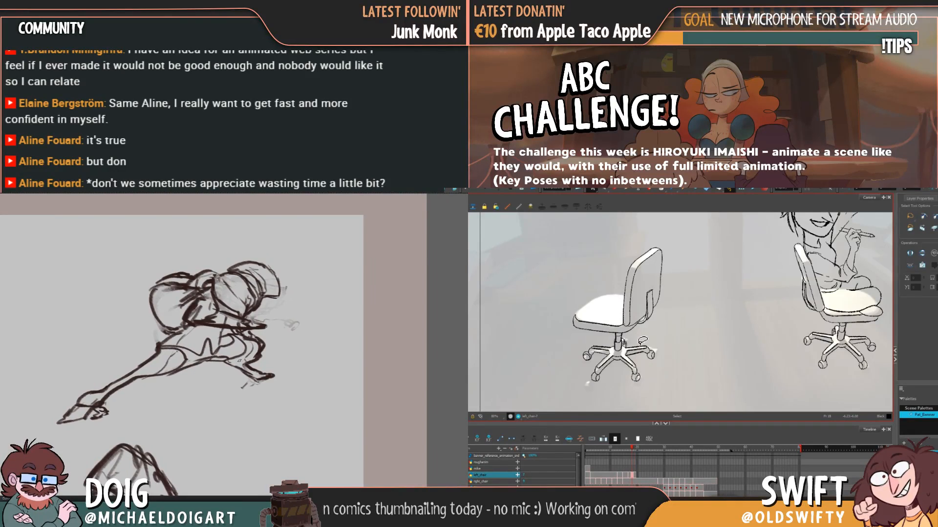
click(626, 323)
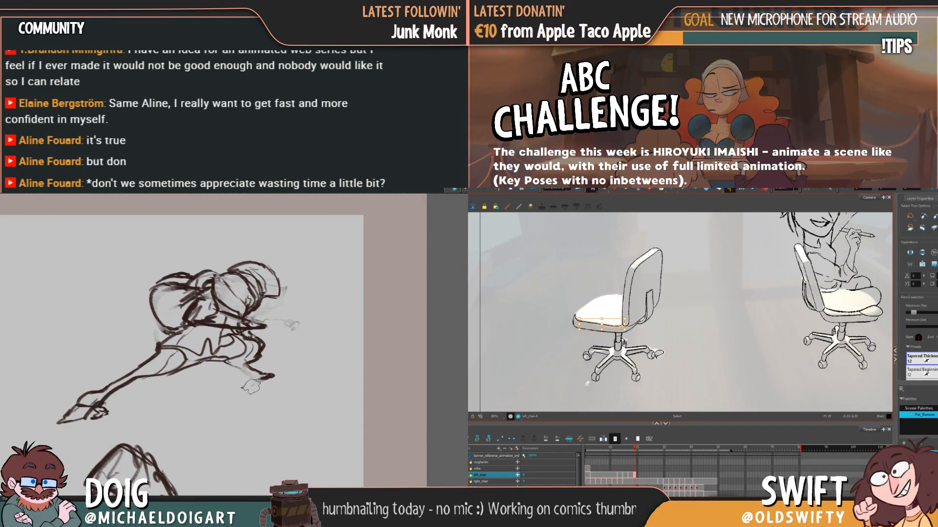
drag(238, 408, 265, 364)
key(Escape)
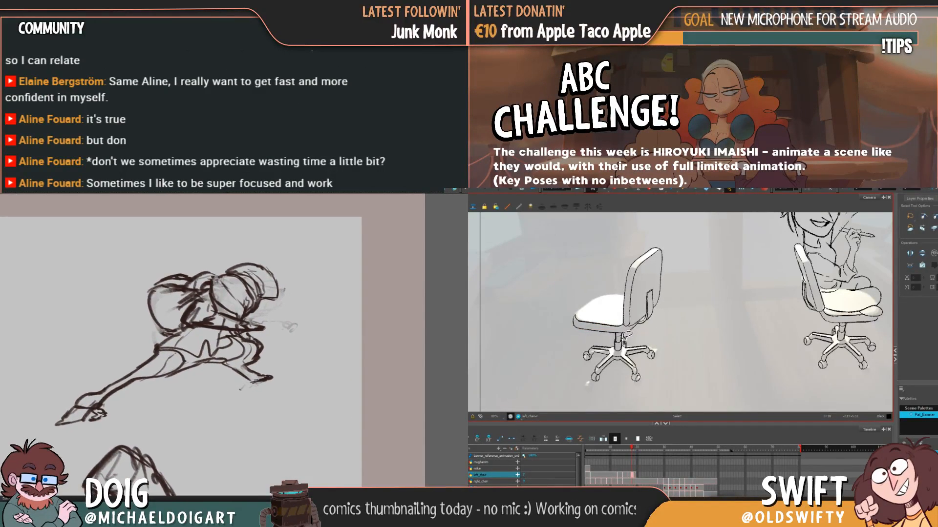
key(period)
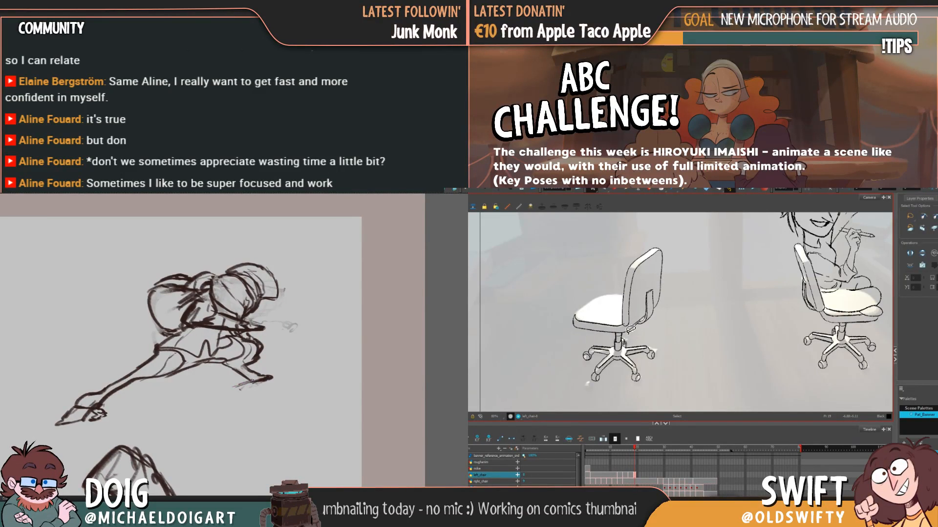
Adjust the line along the underside of the chair seat near its backrest joint and clear the selection
click(631, 329)
click(623, 339)
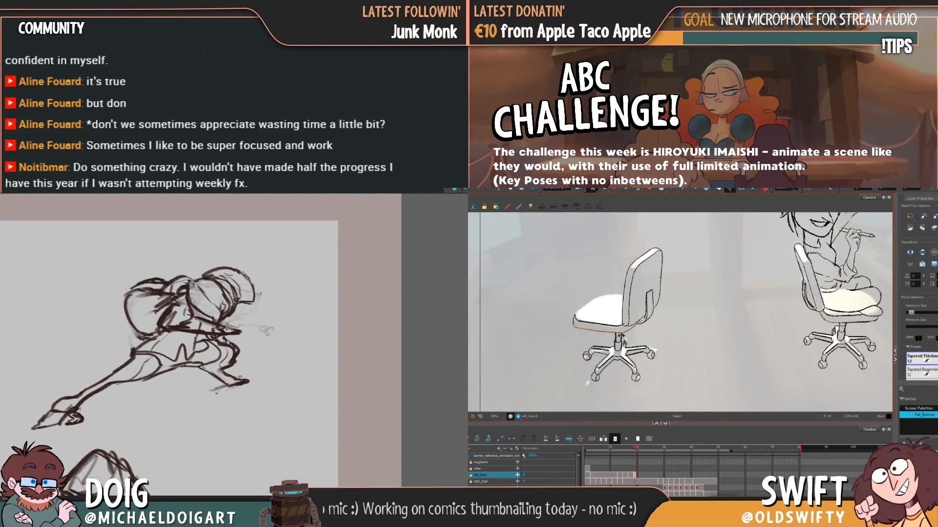
click(625, 337)
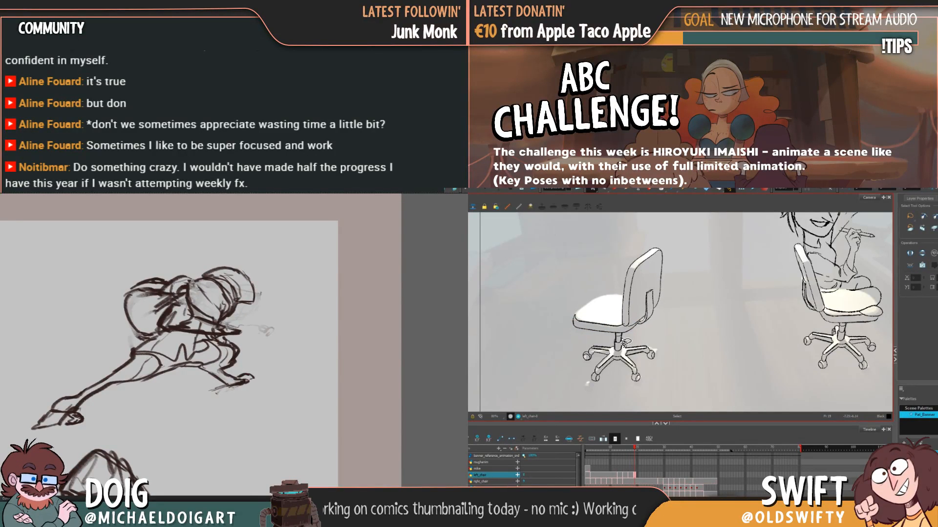
click(609, 331)
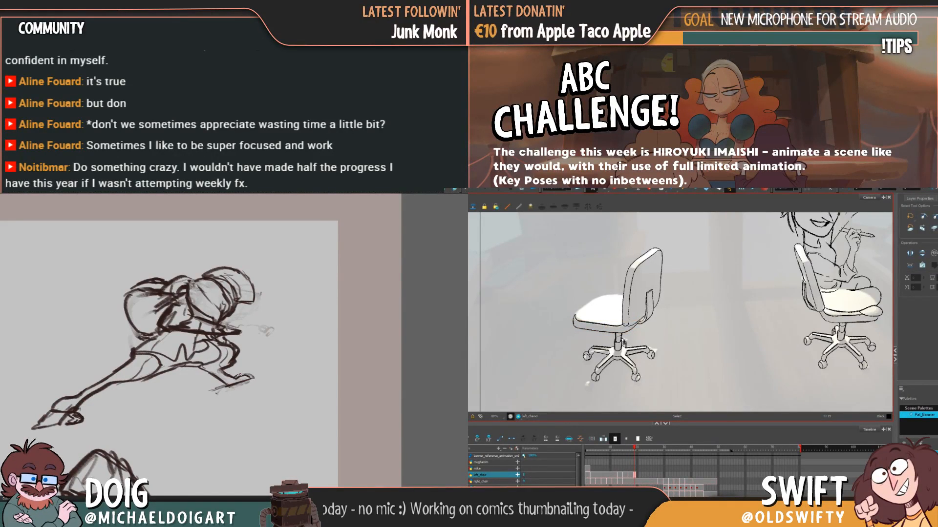
Flip through the adjacent chair drawings and nudge the small line at the base of the backrest's bracket
key(.)
key(.)
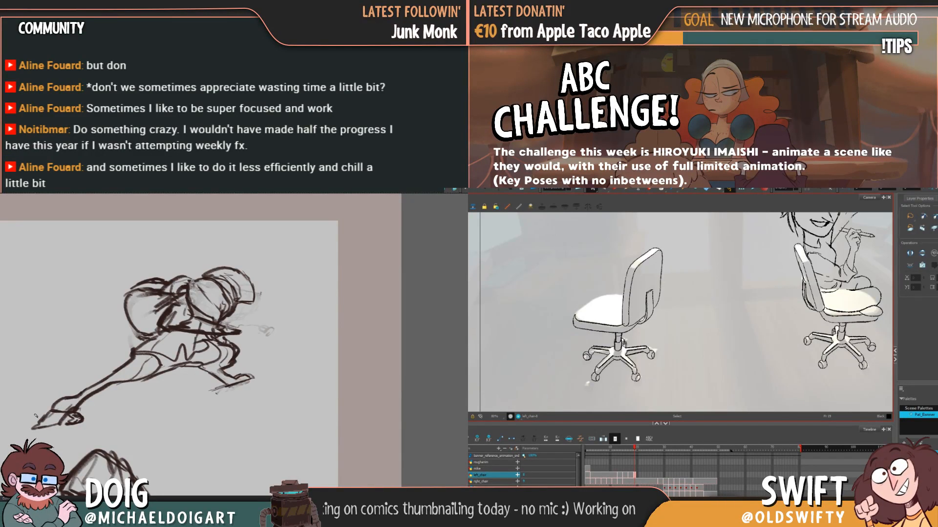
key(.)
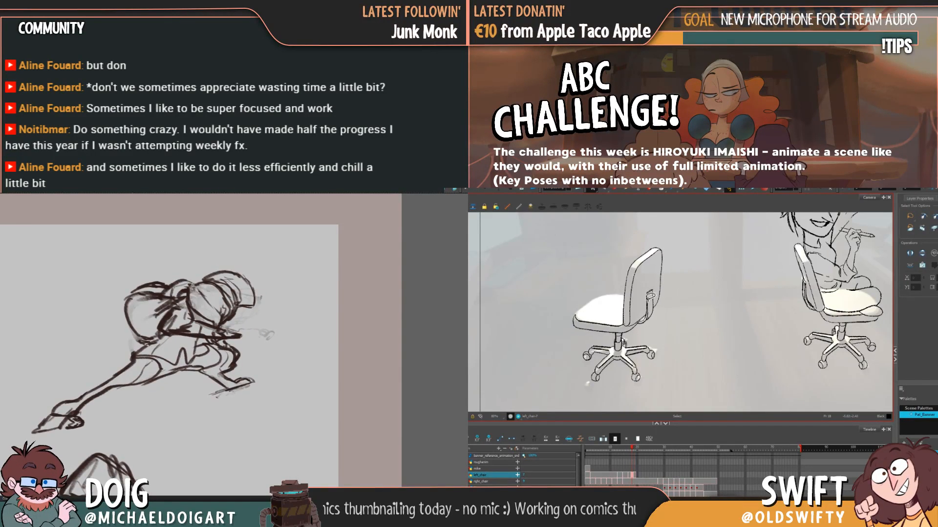
key(.)
key(.)
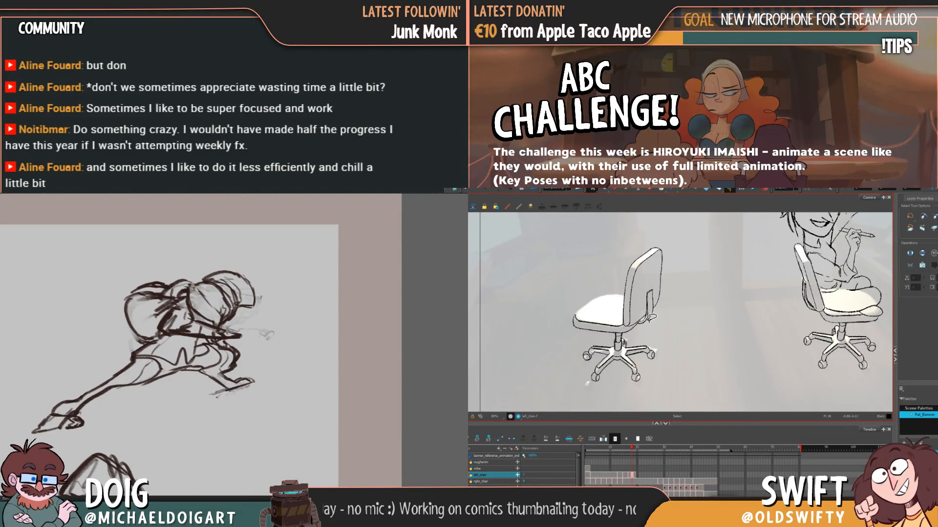
click(651, 315)
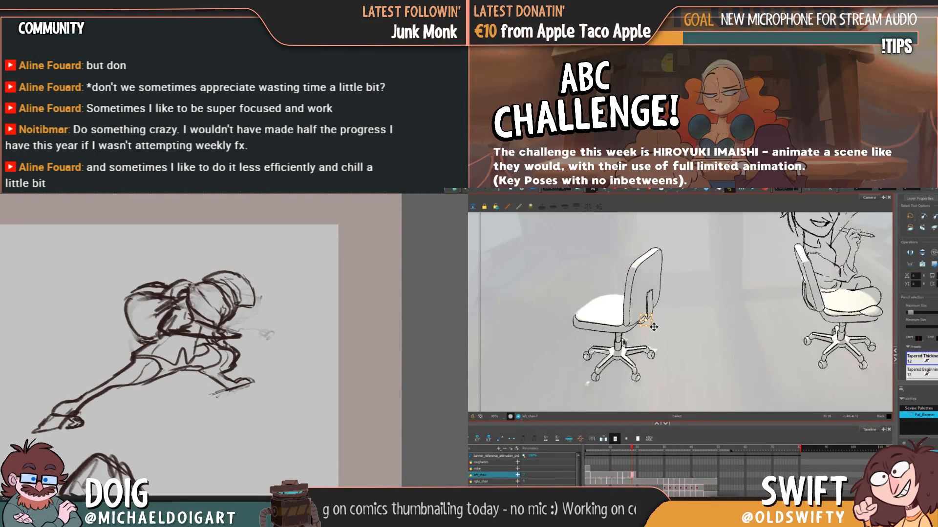
key(.)
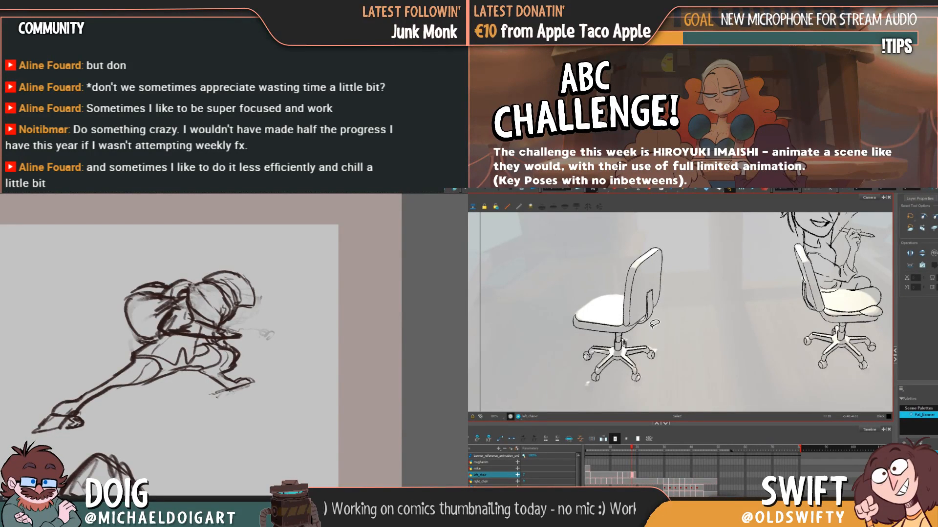
Step through the neighbouring left_chair drawings to check the seat and bracket lines for consistency
key(.)
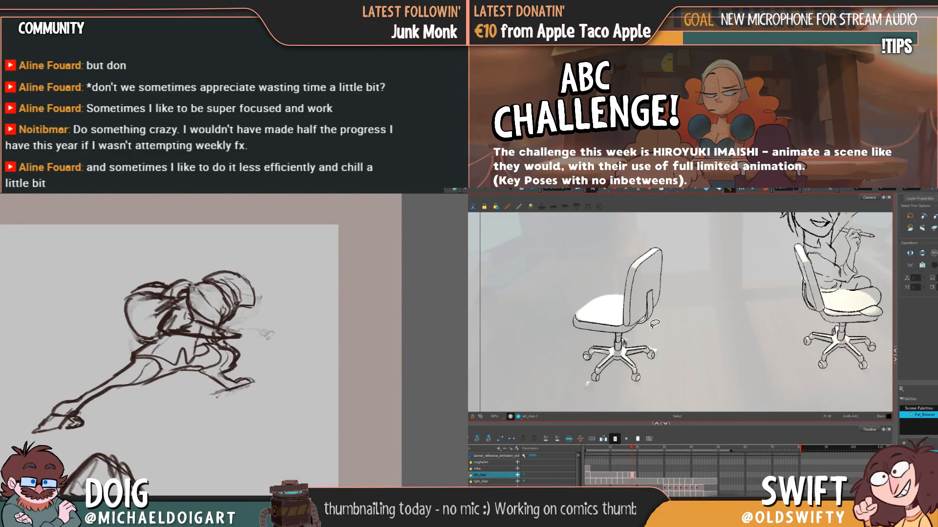
key(.)
key(.)
key(.)
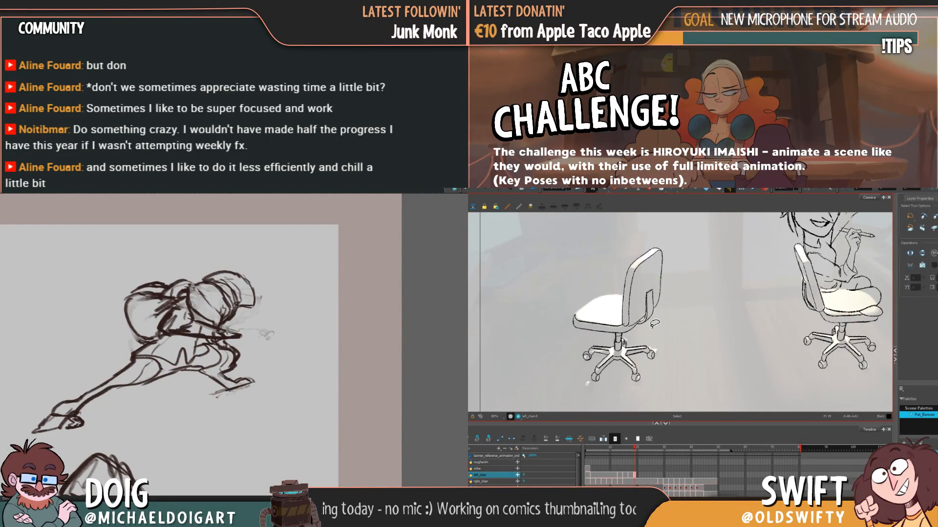
key(.)
key(.)
key(.)
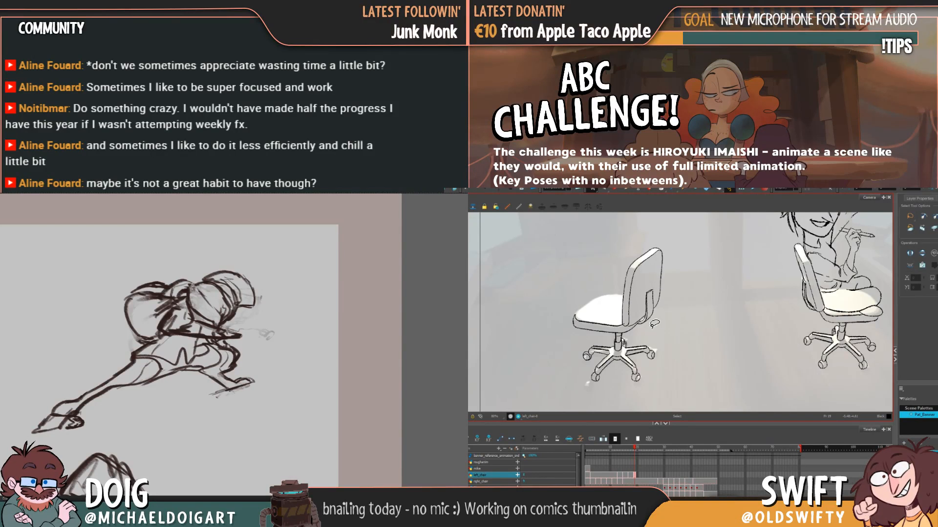
Compare the adjacent chair drawing and adjust the small line at the seat cushion's front corner
key(comma)
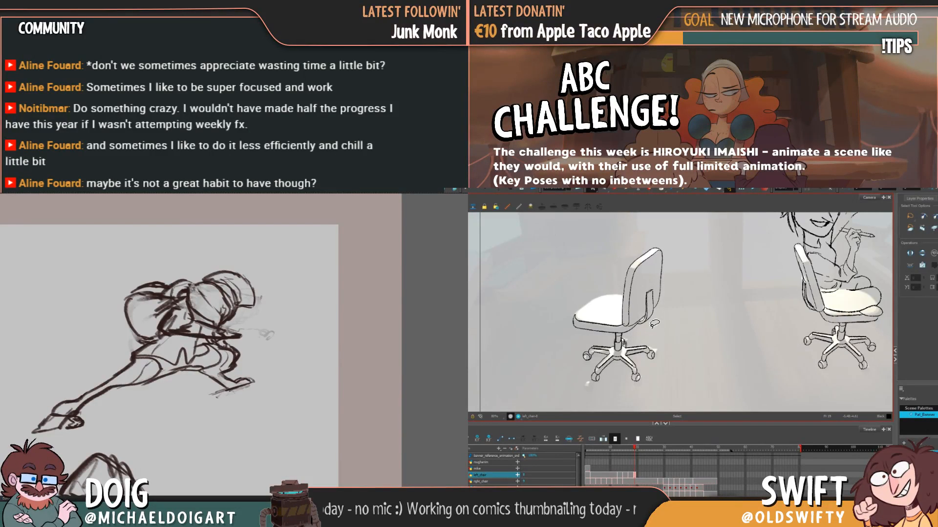
key(period)
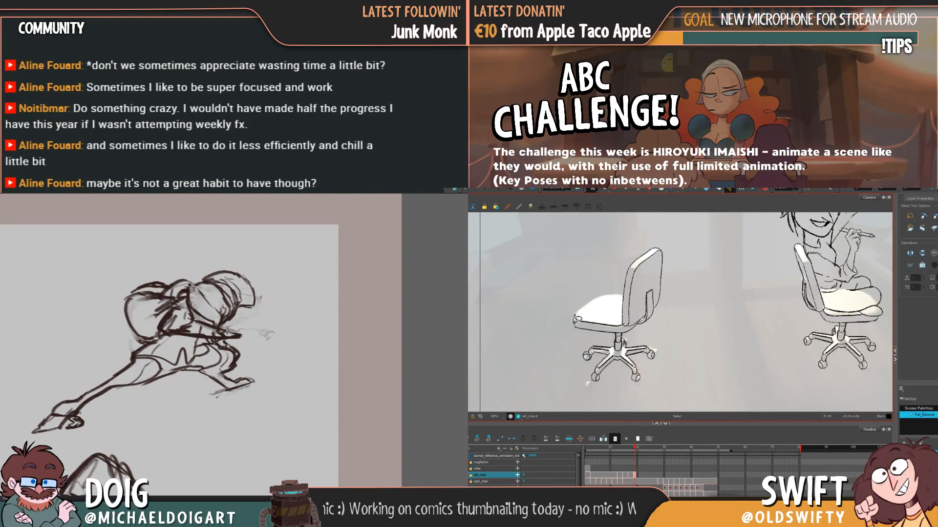
click(574, 319)
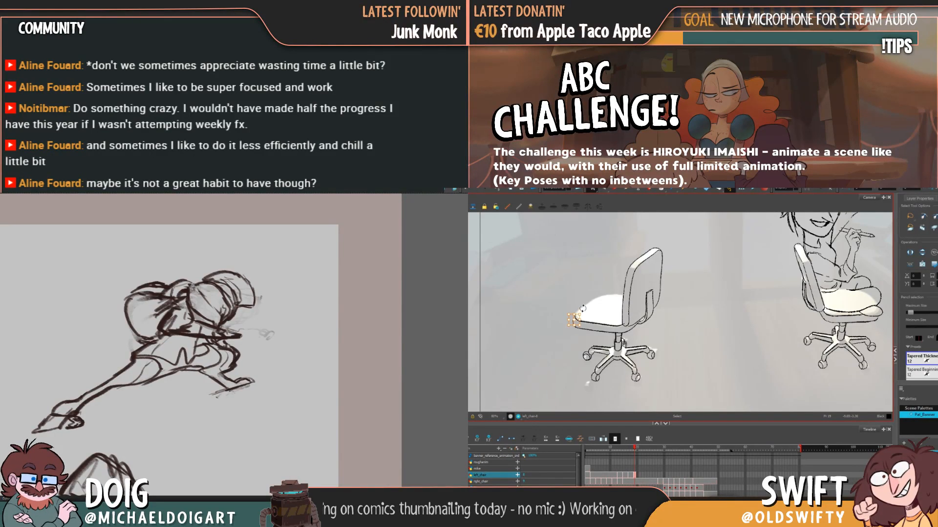
click(585, 299)
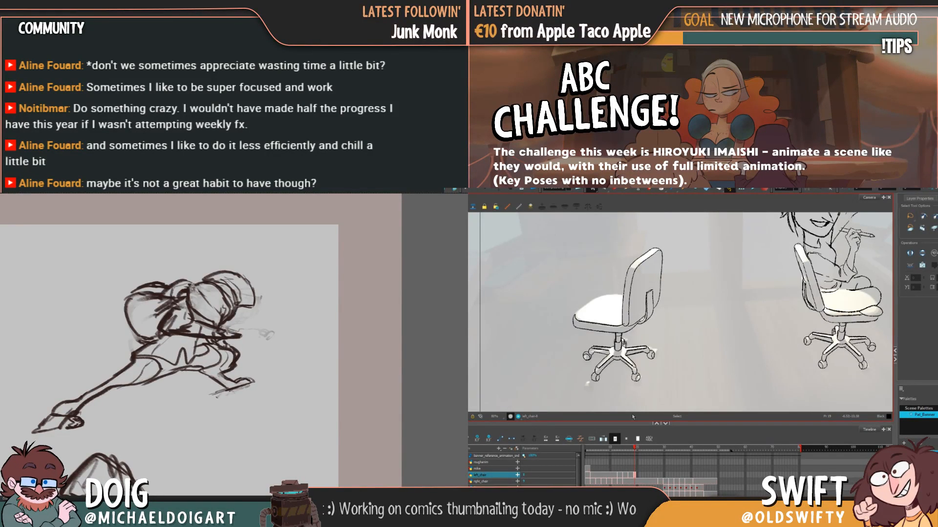
Extend the chair drawing onto the following empty frames of the left_chair layer, flipping between frames to check
click(638, 476)
key(F5)
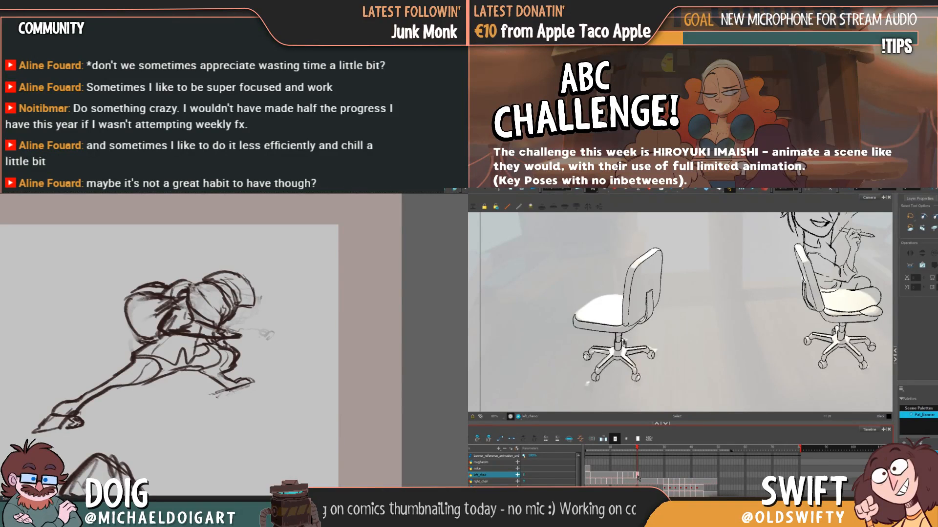
key(period)
key(comma)
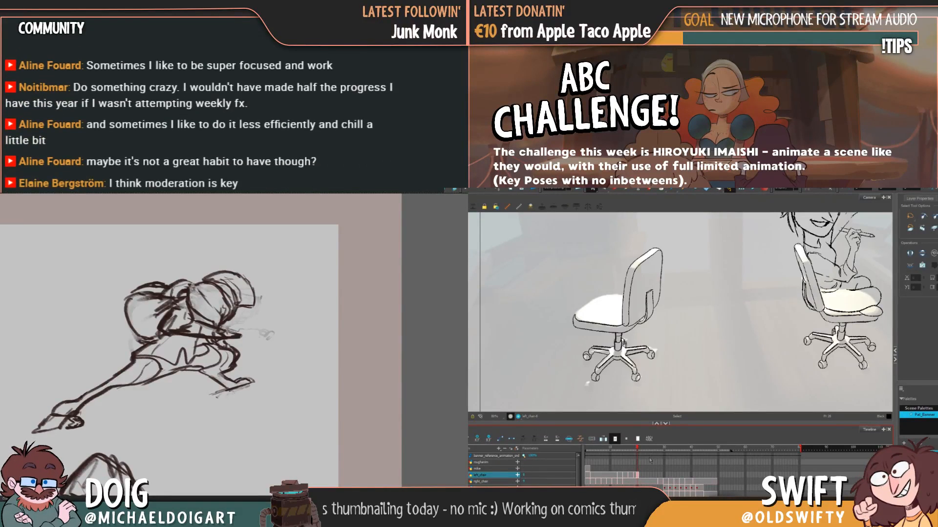
key(period)
key(comma)
key(period)
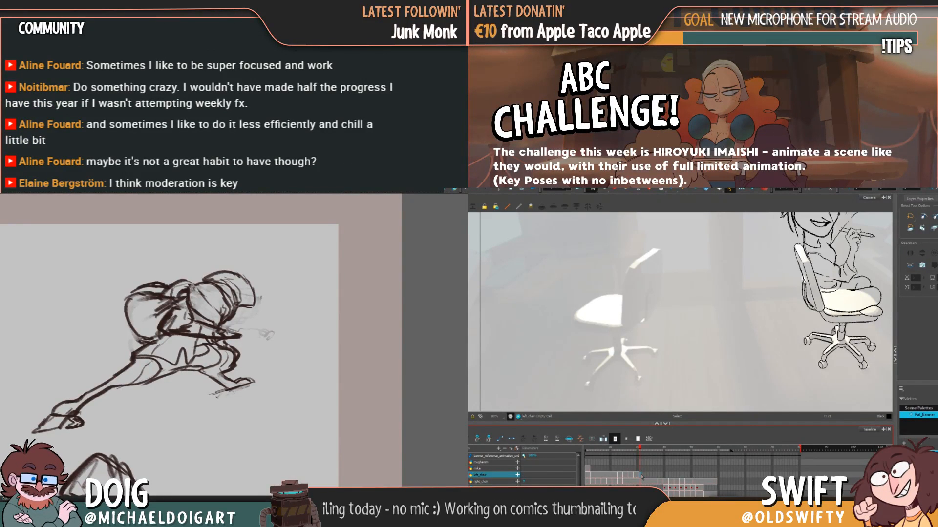
key(F5)
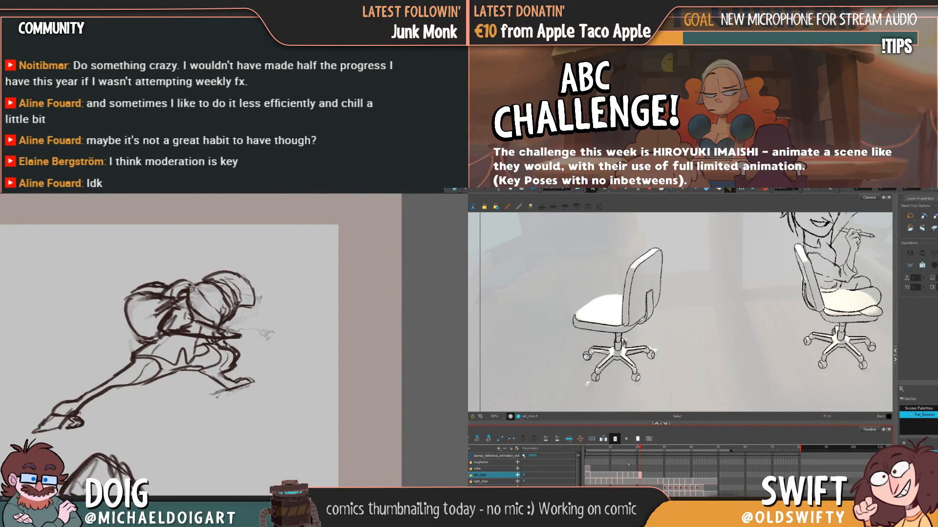
Adjust the chair backrest's front edge and upper edge lines, comparing them with the previous drawing
key(comma)
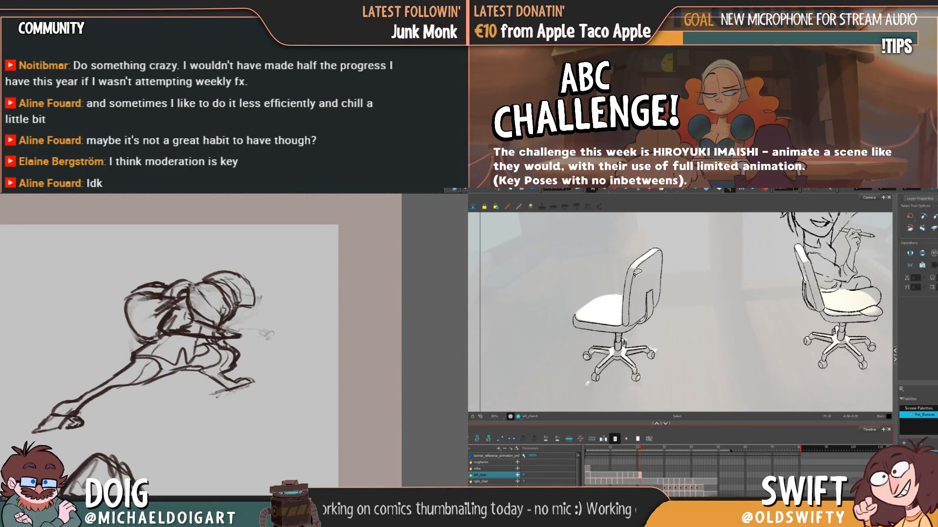
key(period)
mouse_move(639, 261)
mouse_down()
mouse_move(623, 281)
mouse_move(625, 322)
mouse_move(624, 289)
mouse_up()
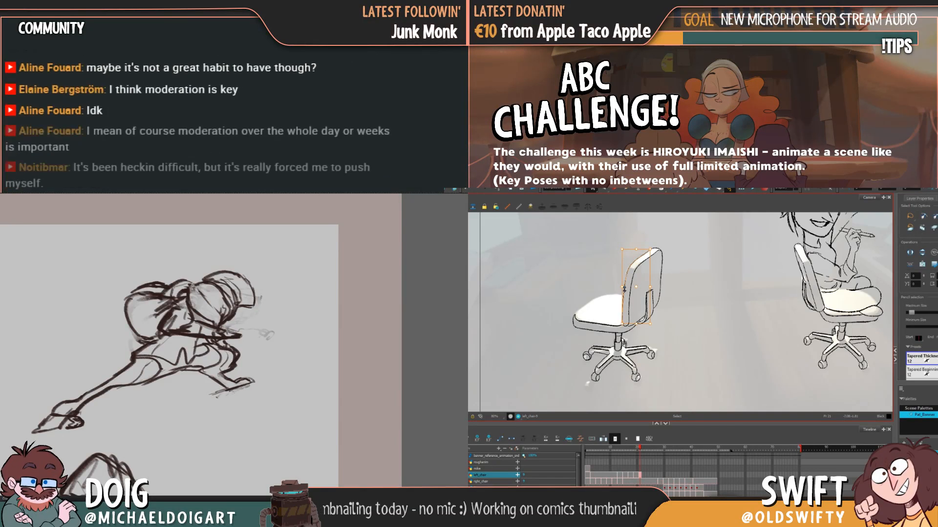
key(comma)
key(period)
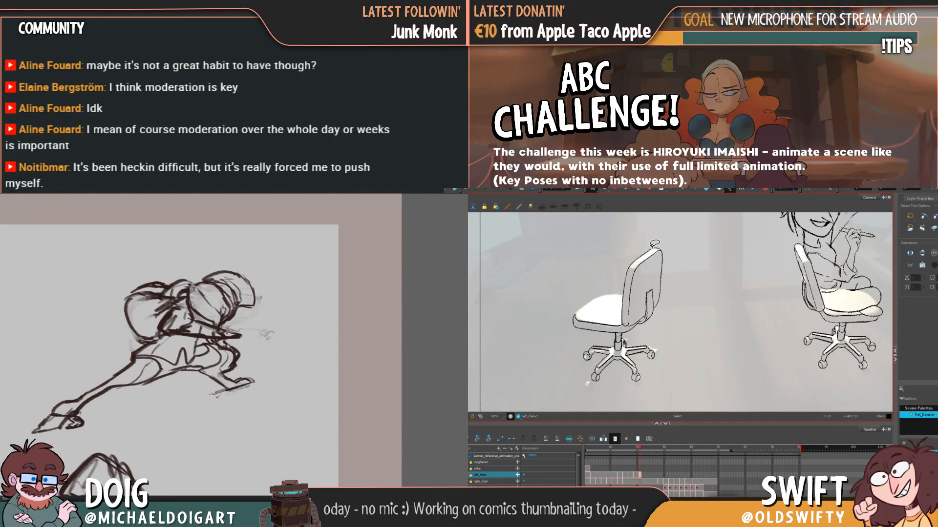
click(645, 260)
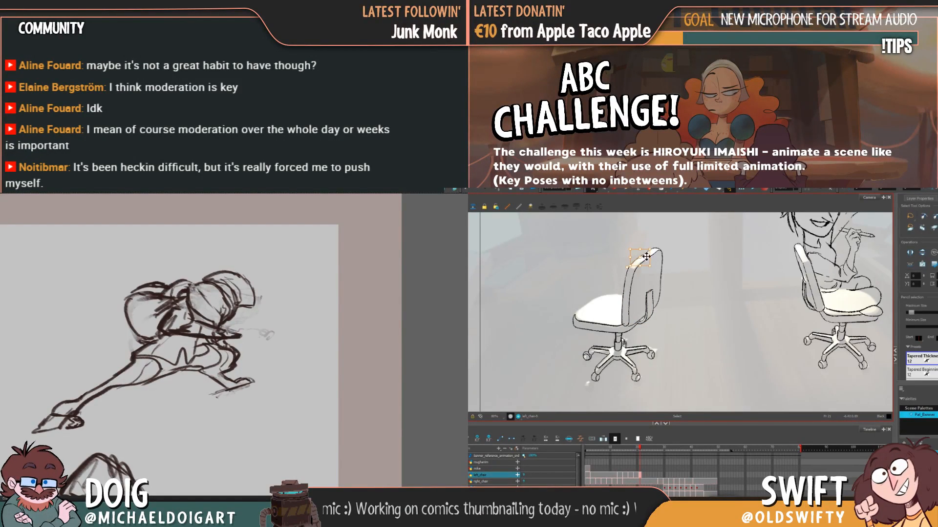
key(comma)
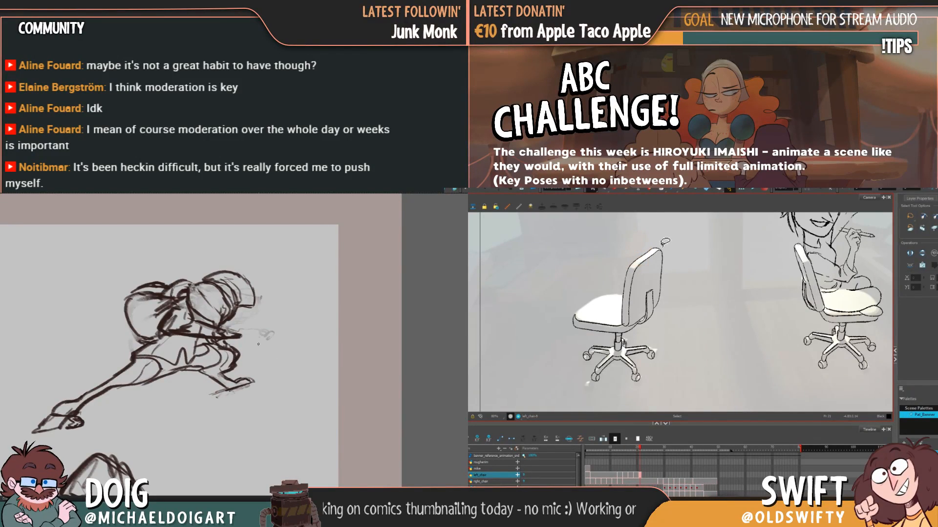
key(period)
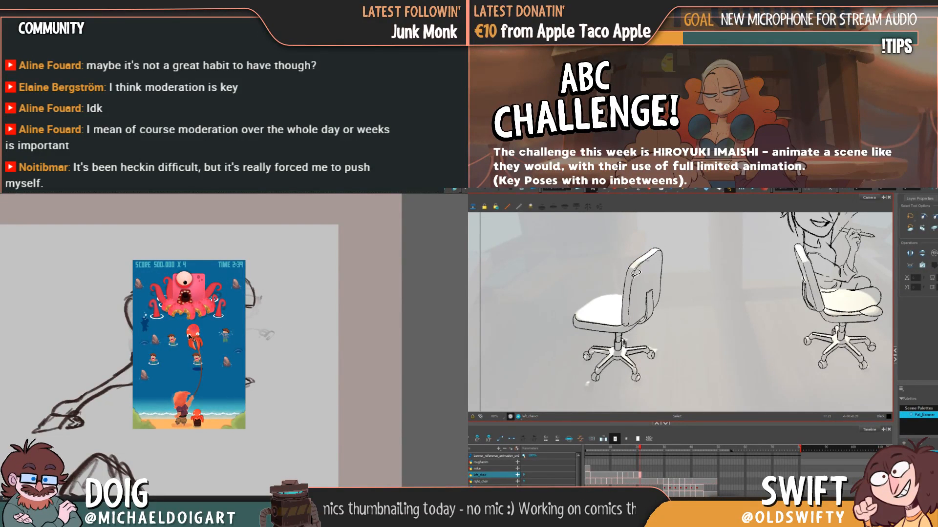
Position the octopus game-screen image over the figure sketch and paste the Super Rescue Buoy title image beside it
drag(189, 337, 210, 331)
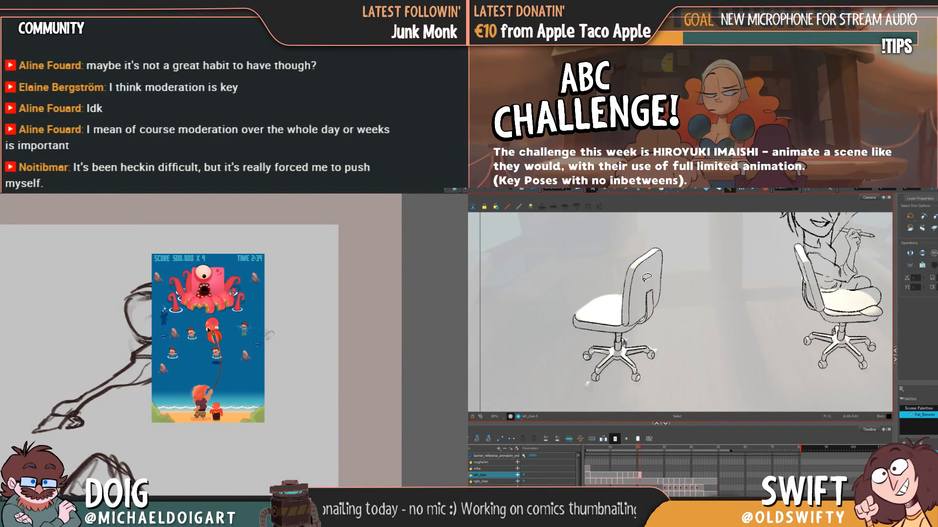
key(ctrl+plus)
drag(211, 334, 276, 319)
click(635, 269)
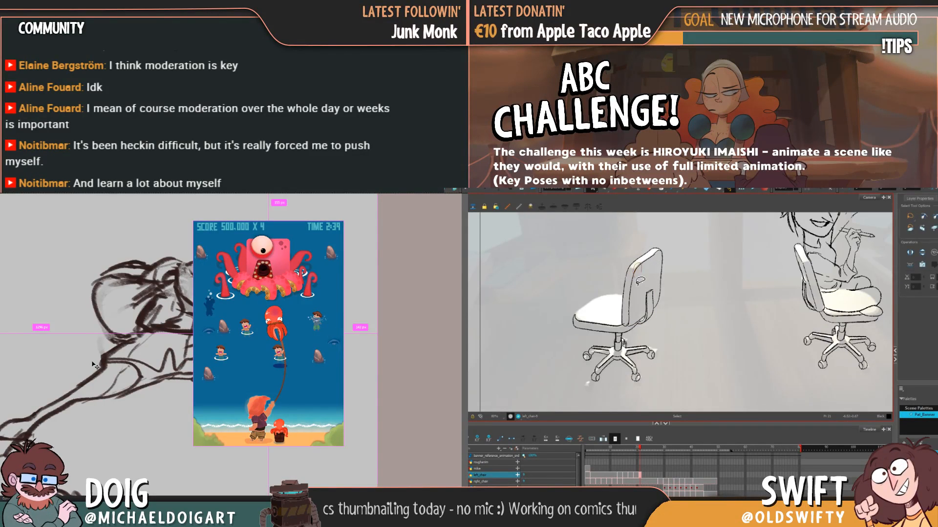
key(period)
key(ctrl+v)
drag(261, 370, 174, 355)
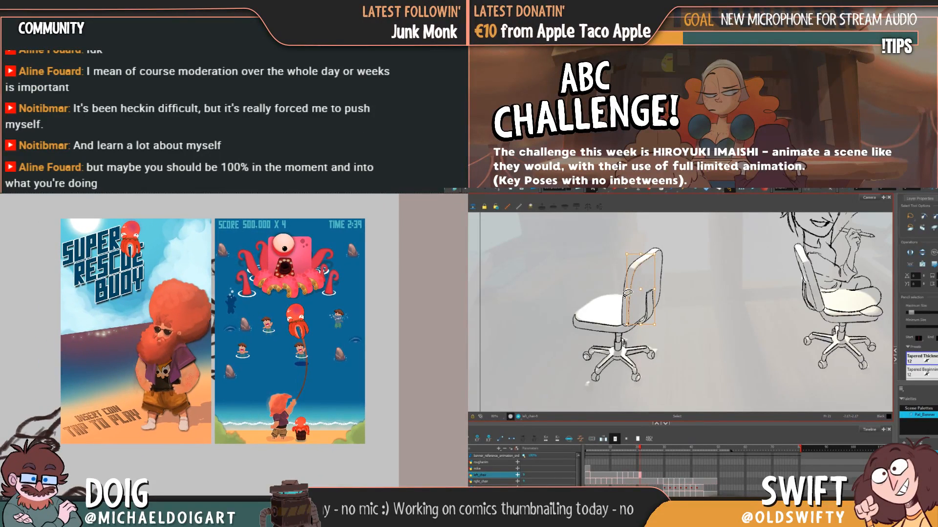
Adjust the inner line near the top of the chair's backrest and clear the selection
click(670, 238)
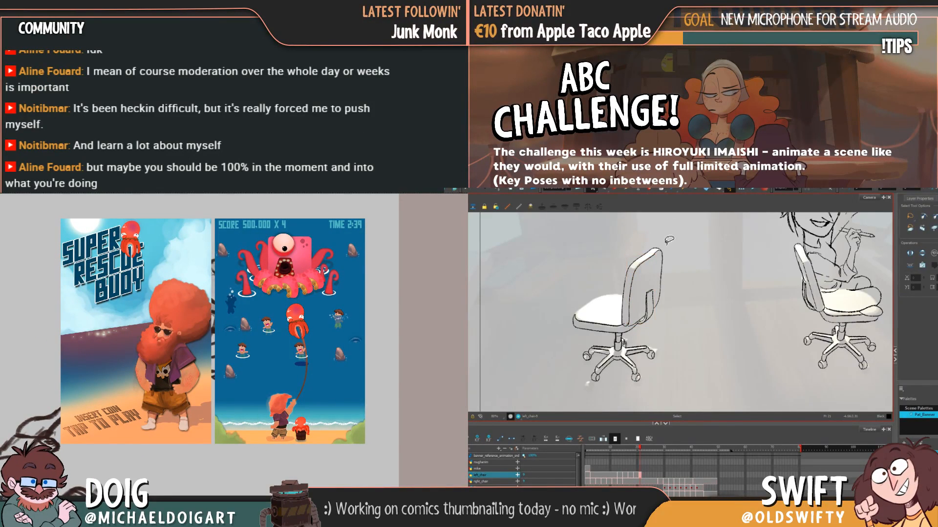
click(648, 268)
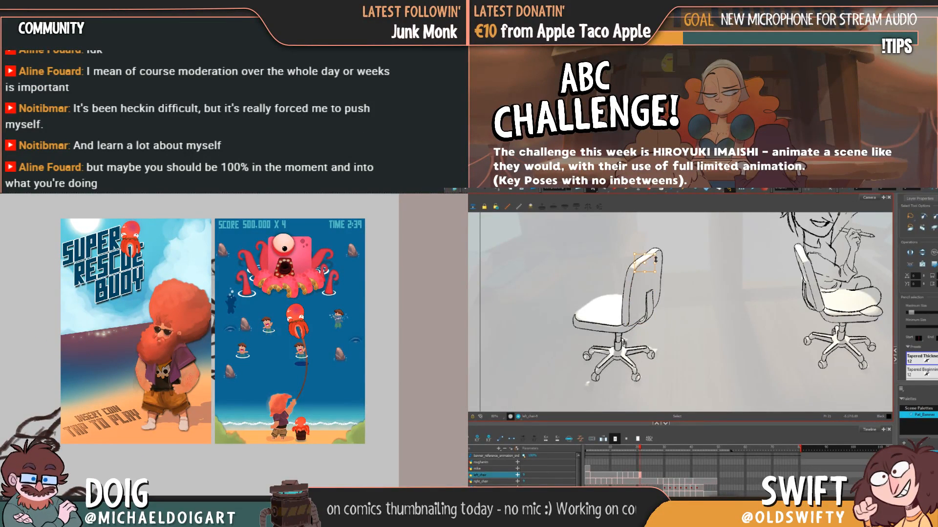
click(659, 254)
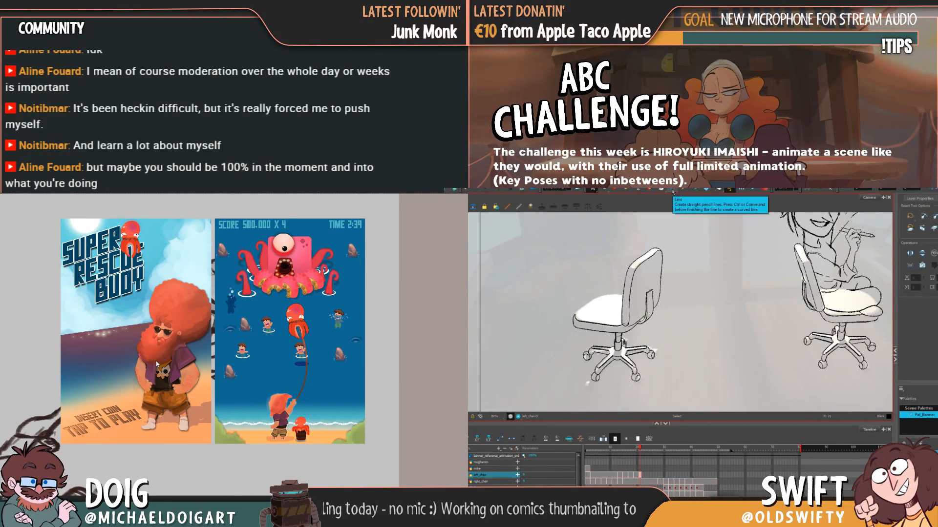
Add the "Many guises of Octowhatsit?" expression sheet and line it up beside the Super Rescue Buoy title image
click(190, 353)
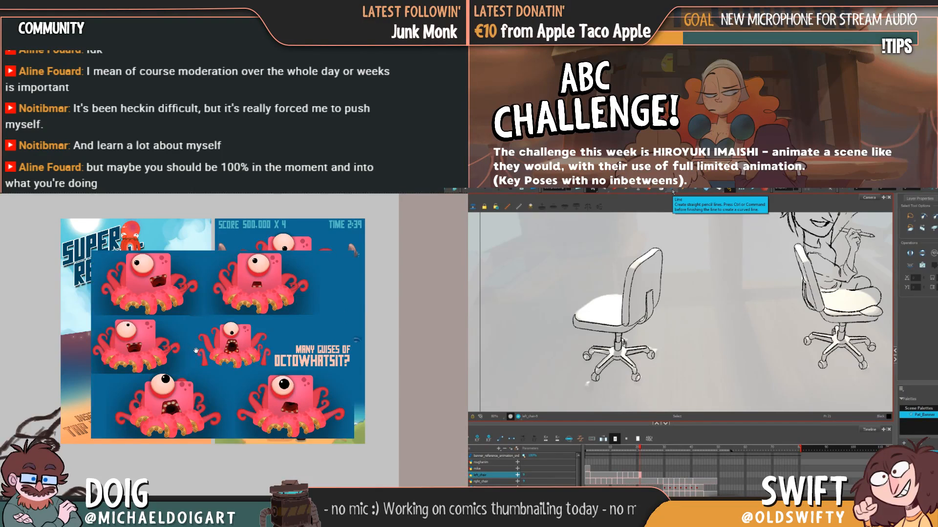
scroll(134, 315, up, 2)
scroll(134, 316, up, 2)
drag(133, 316, 248, 327)
scroll(248, 327, down, 2)
scroll(195, 322, up, 2)
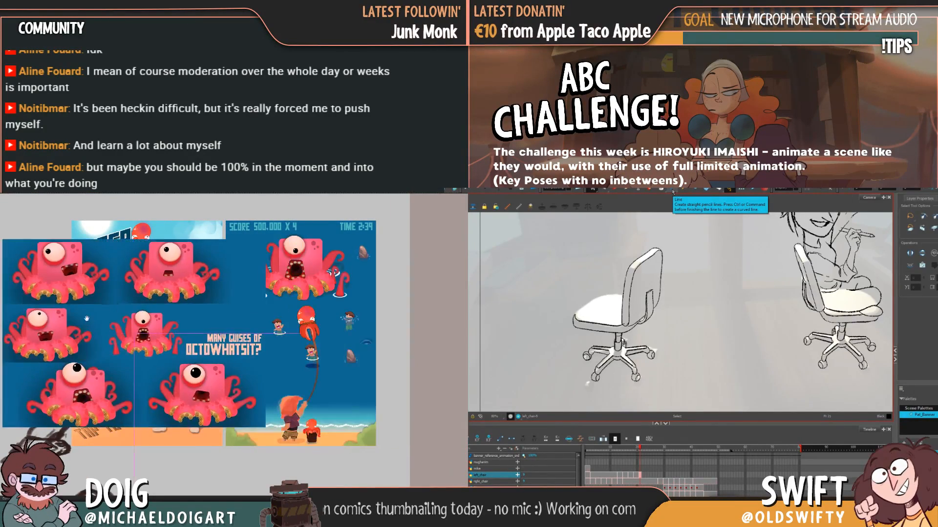
drag(172, 321, 37, 321)
drag(75, 355, 189, 348)
drag(330, 365, 172, 382)
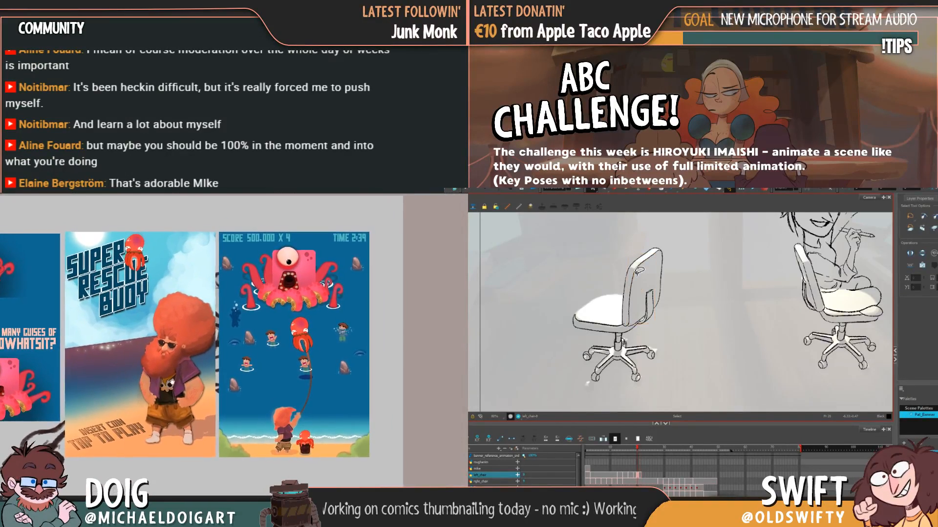
Nudge the line on the chair backrest's upper part slightly and compare it with the previous drawing
drag(642, 273, 645, 272)
key(comma)
key(period)
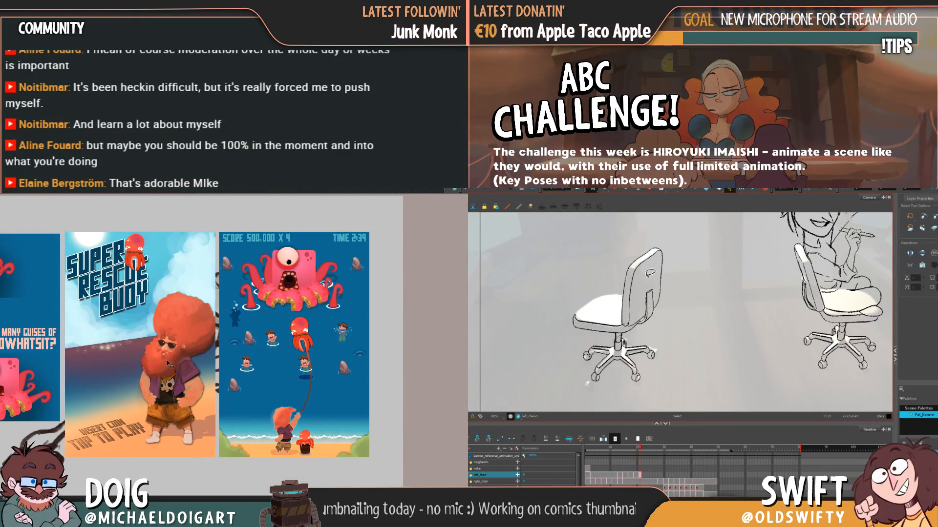
Adjust the long vertical inner line of the chair's backrest and compare it with the neighbouring drawing
key(comma)
key(period)
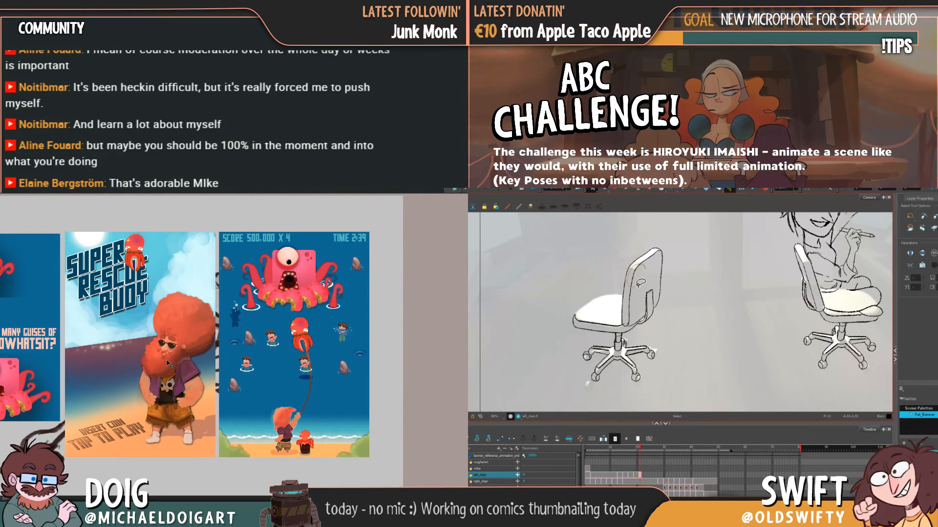
click(622, 291)
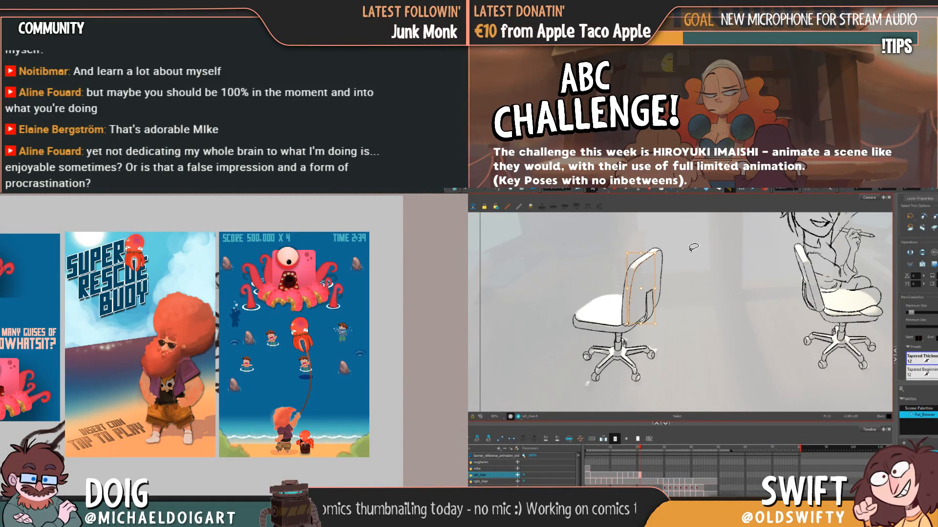
click(692, 247)
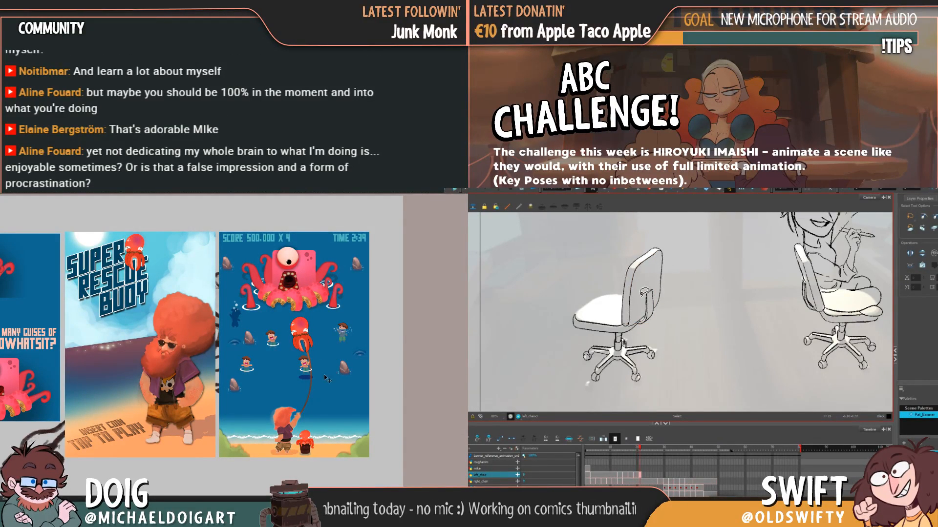
click(634, 293)
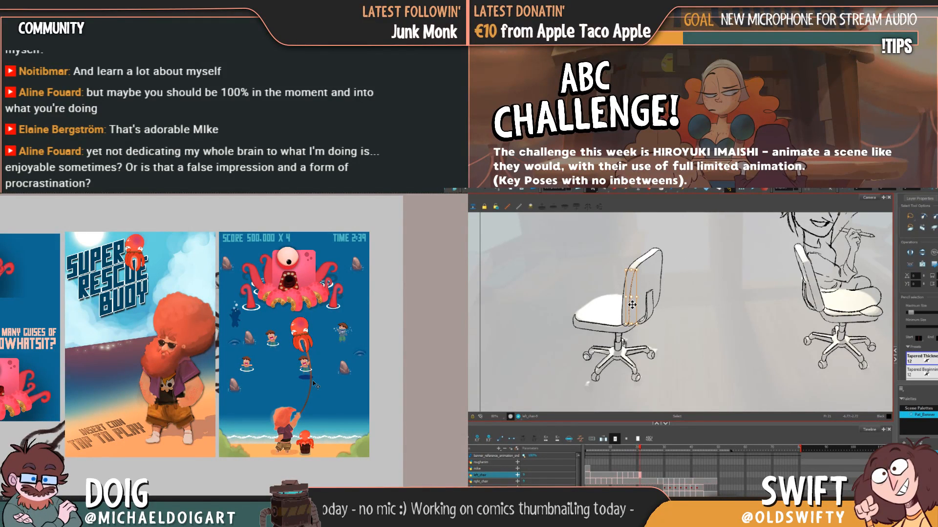
click(632, 305)
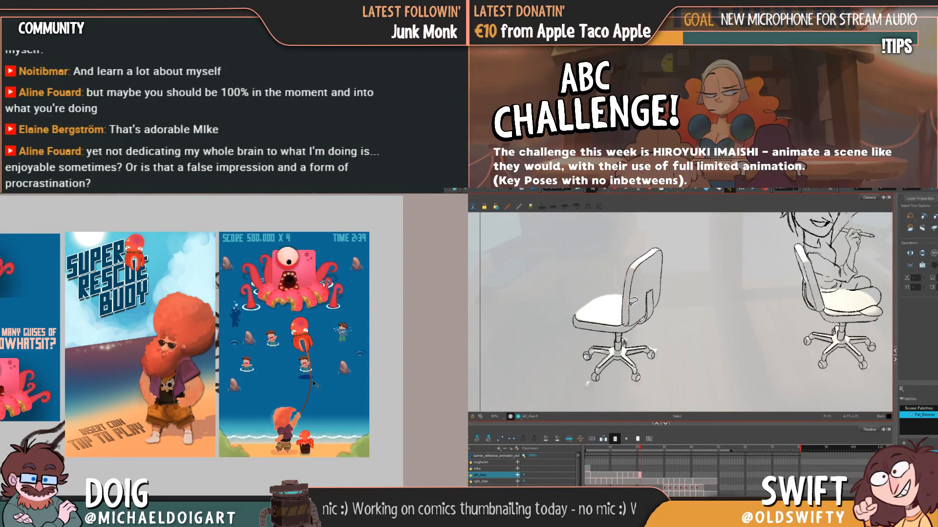
key(period)
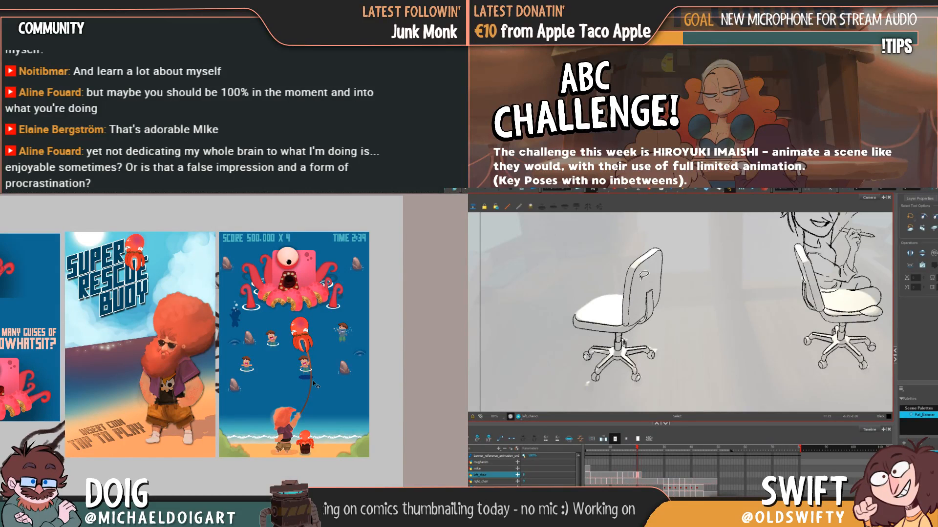
Adjust the short inner line at the top of the backrest and check it against the previous left_chair drawing
click(646, 267)
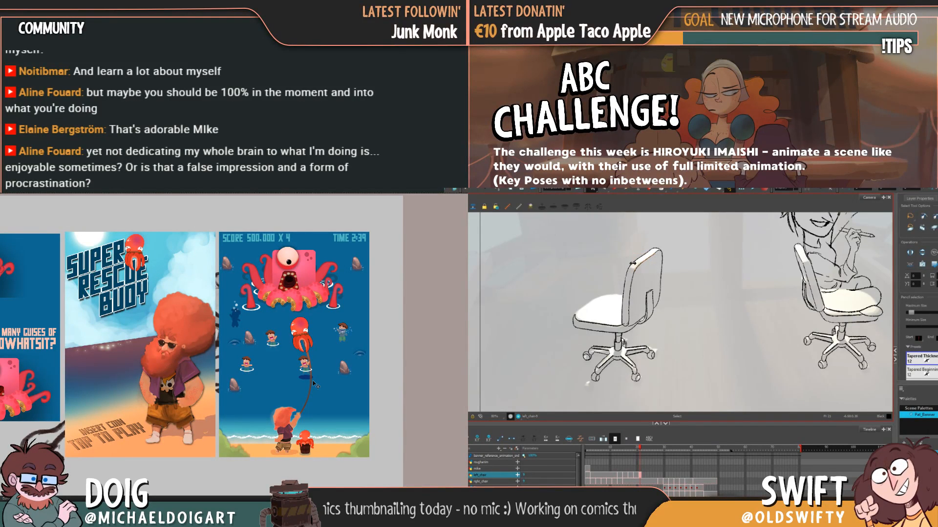
click(644, 244)
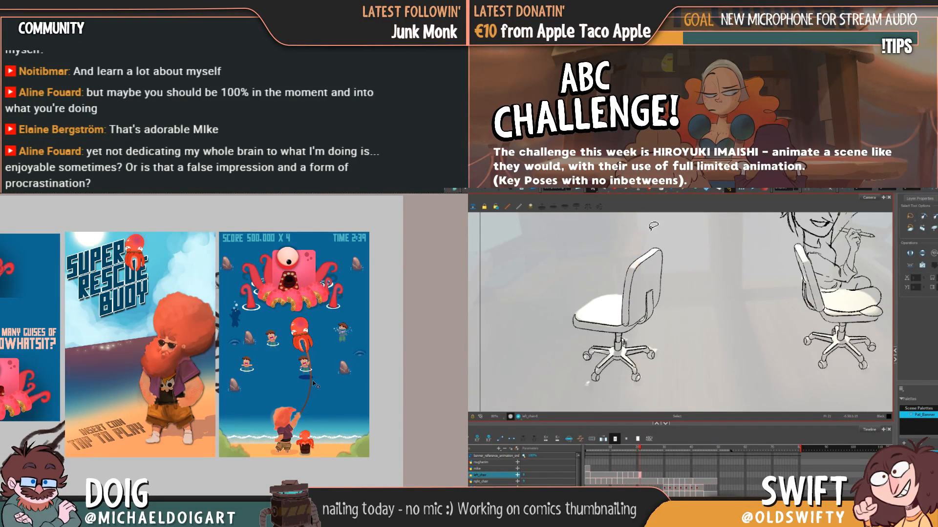
click(633, 261)
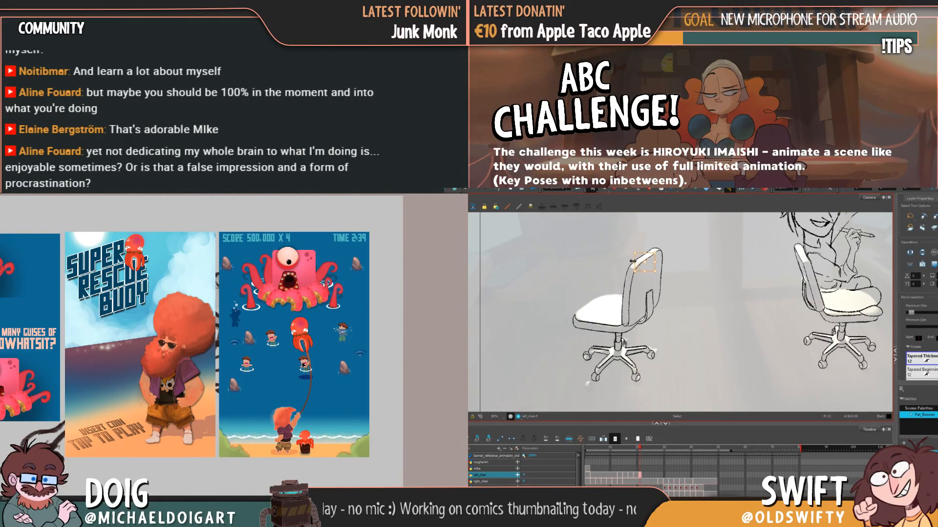
click(656, 247)
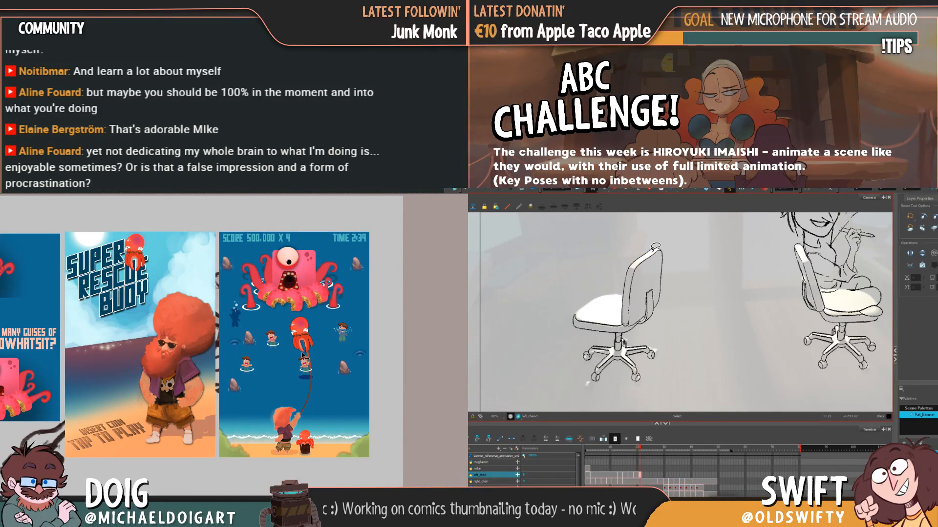
click(642, 266)
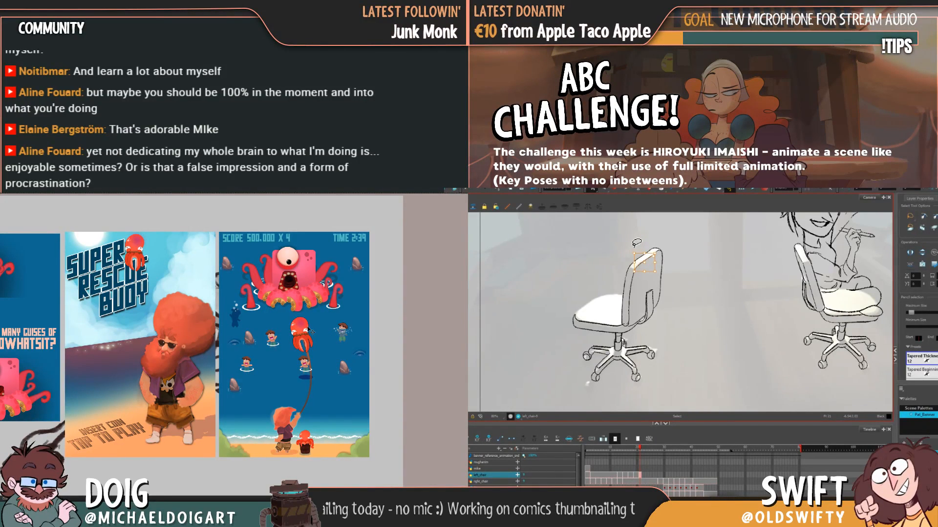
key(comma)
key(comma)
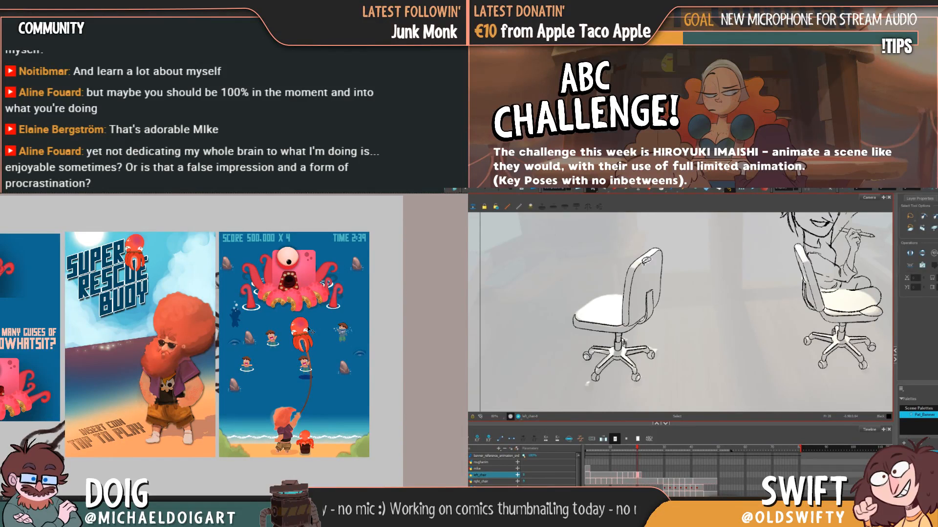
Refine the outer contour around the backrest's top front corner, flipping between adjacent left_chair drawings to match it
click(649, 260)
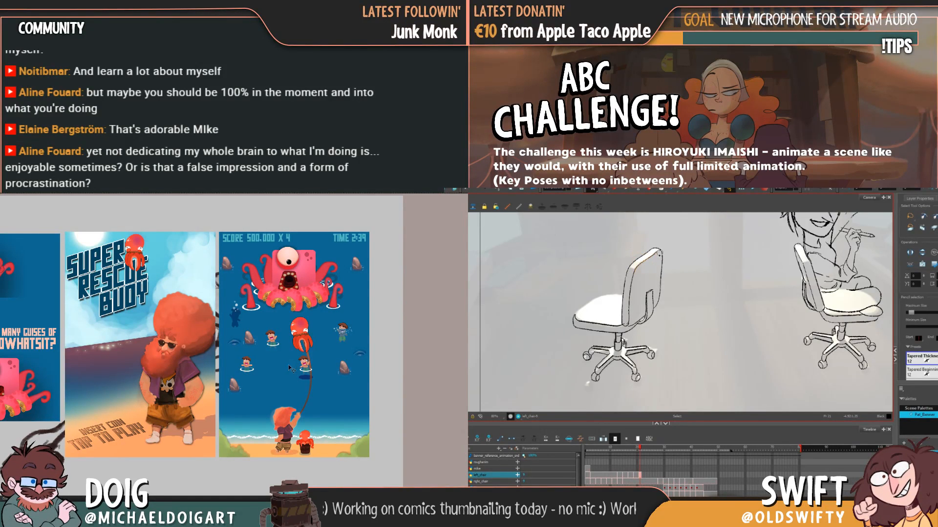
click(665, 251)
key(comma)
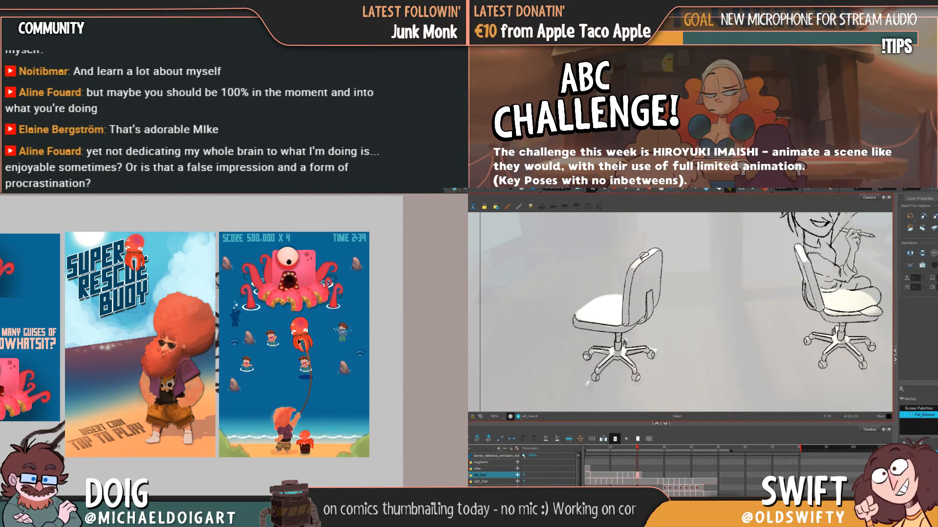
click(637, 264)
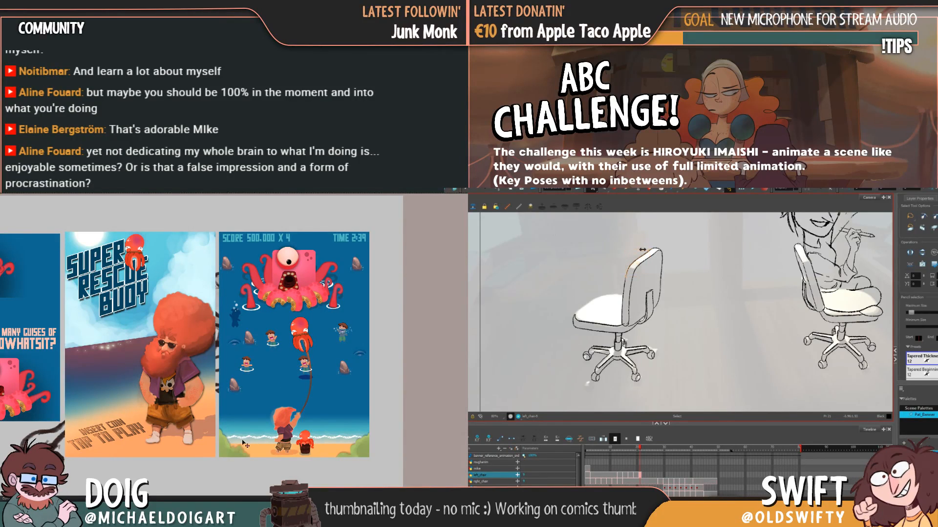
key(comma)
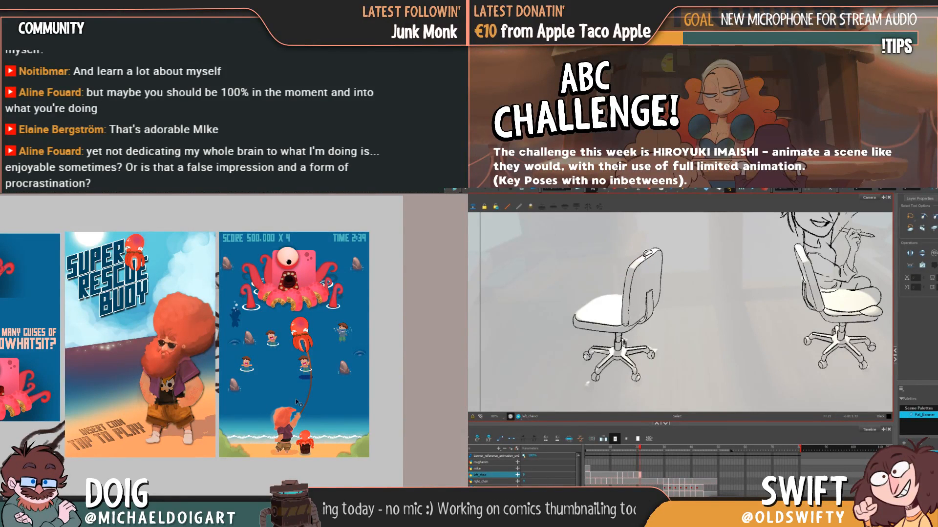
click(635, 263)
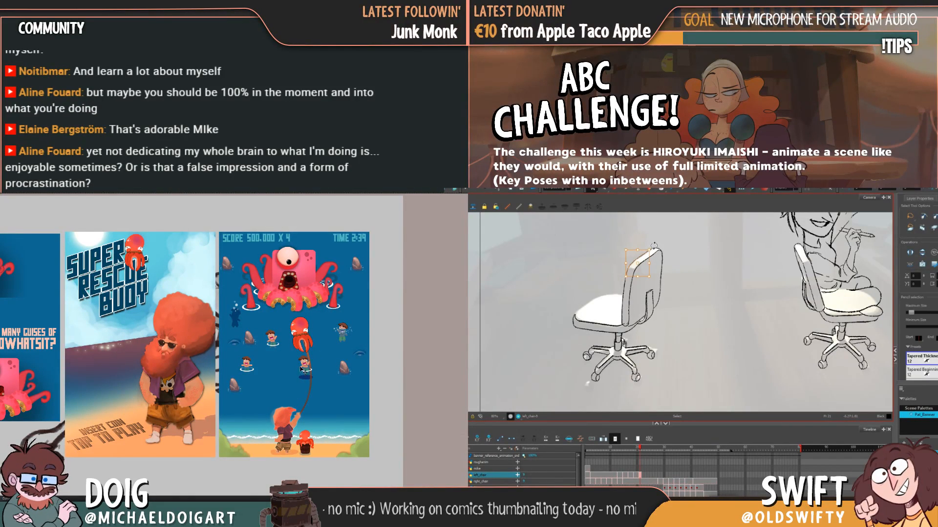
key(Escape)
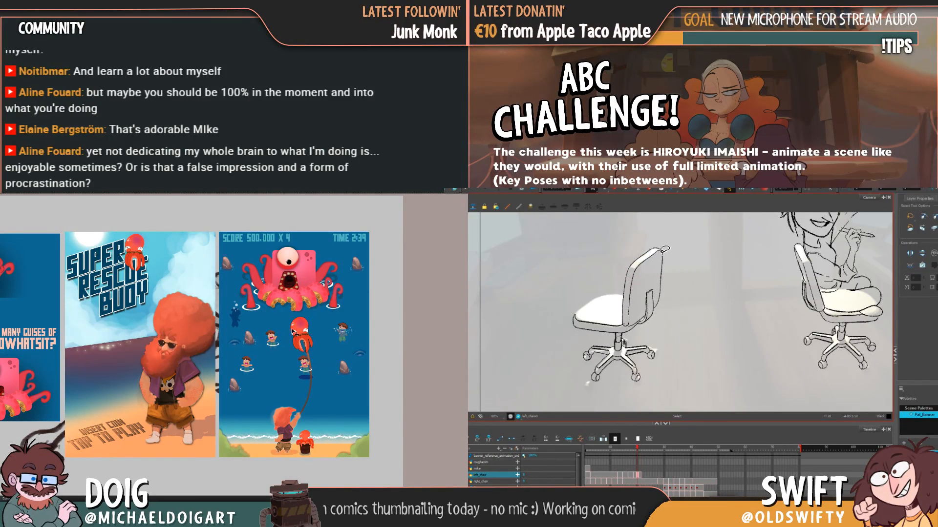
key(comma)
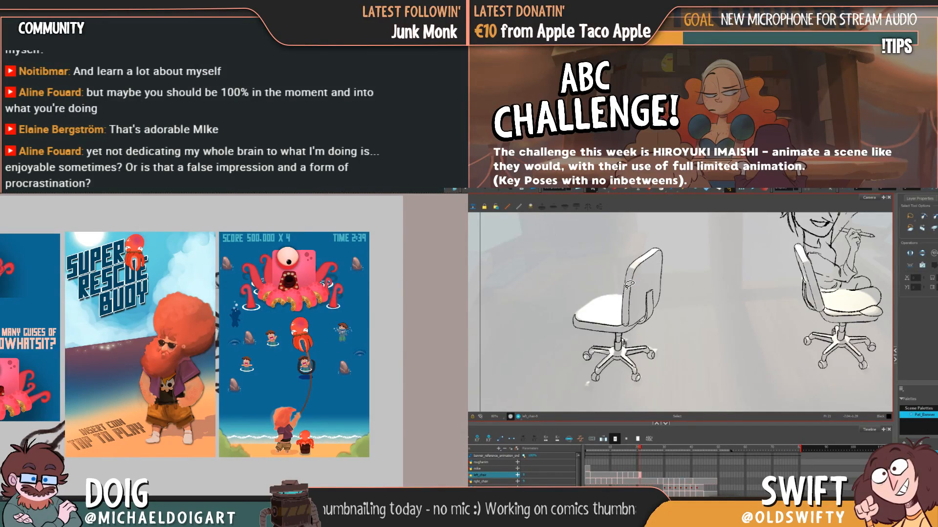
Adjust the backrest's front edge line above the seat and the vertical inner line beside it
click(625, 318)
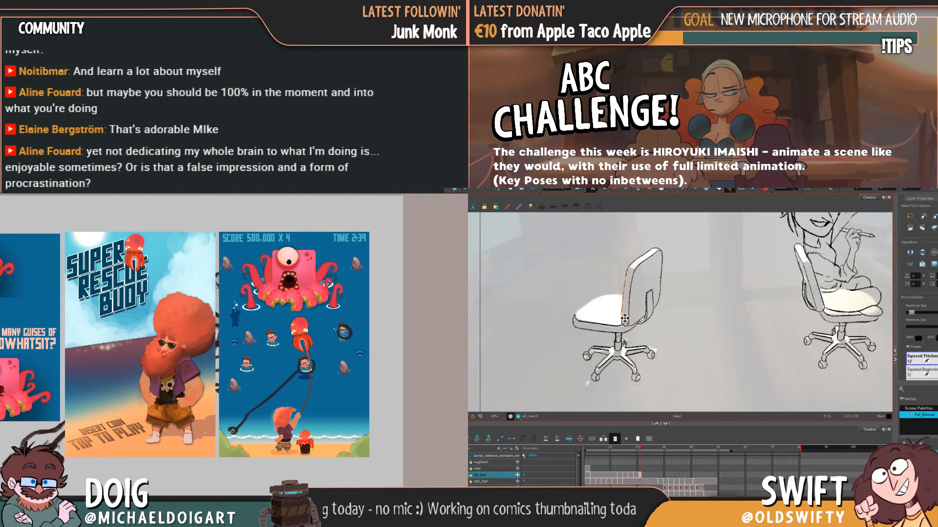
click(646, 266)
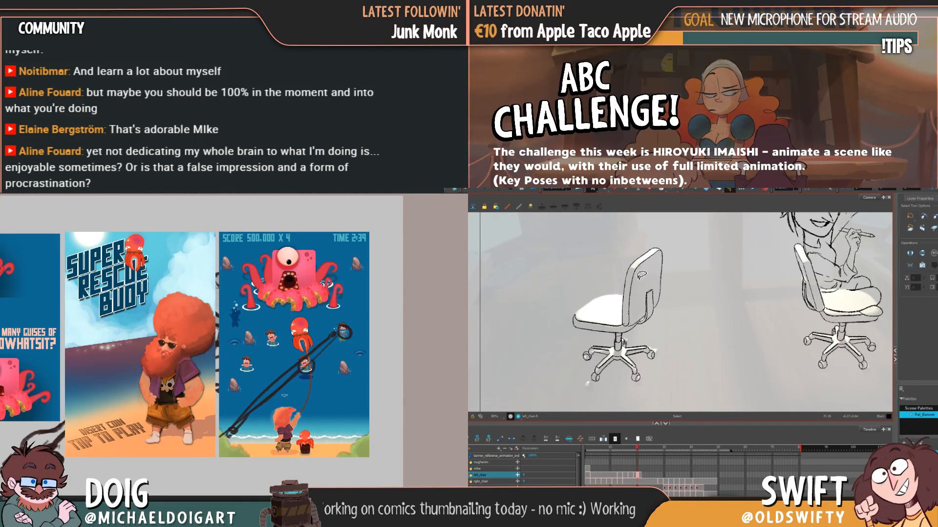
key(period)
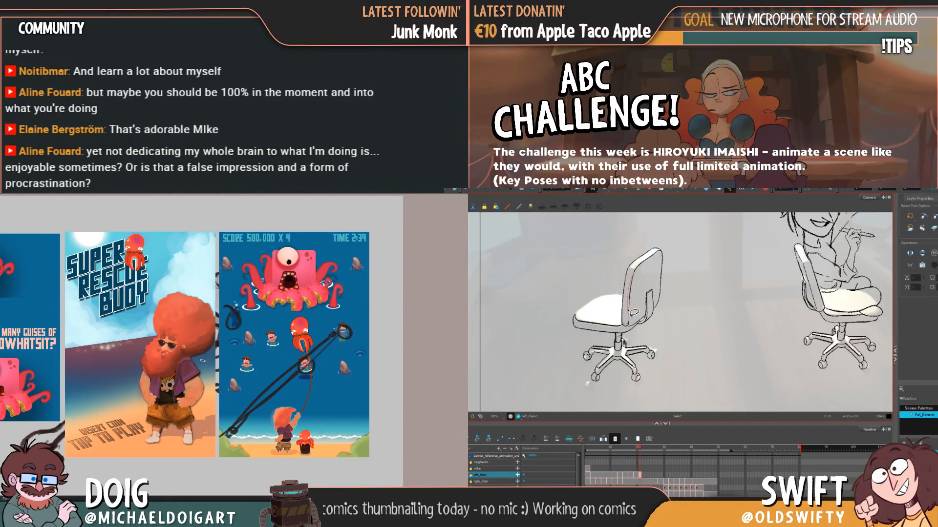
click(634, 300)
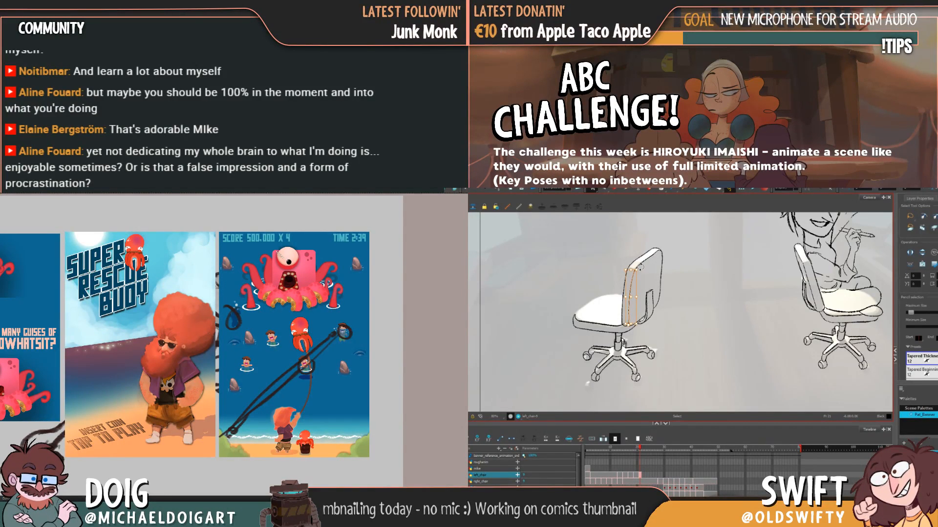
click(641, 267)
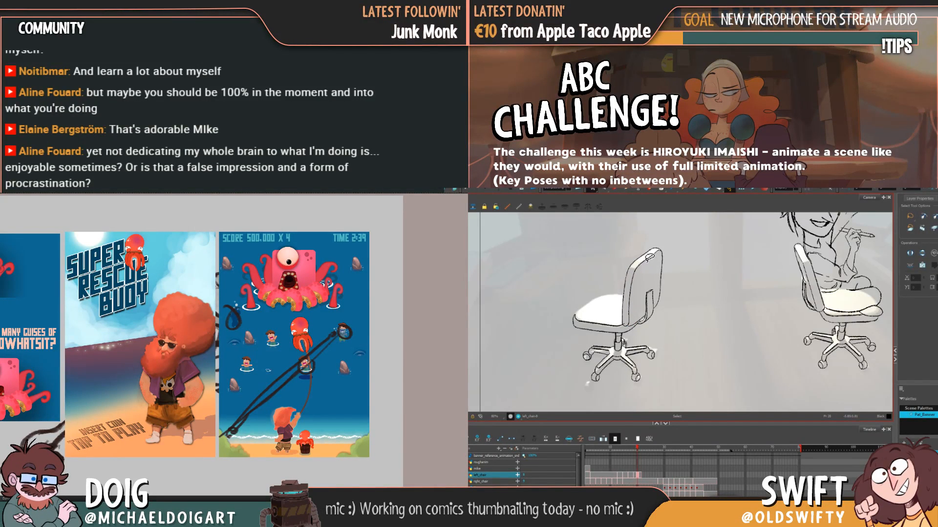
Nudge the line where the backrest's top and front edges meet and compare it with the adjacent drawing
click(636, 263)
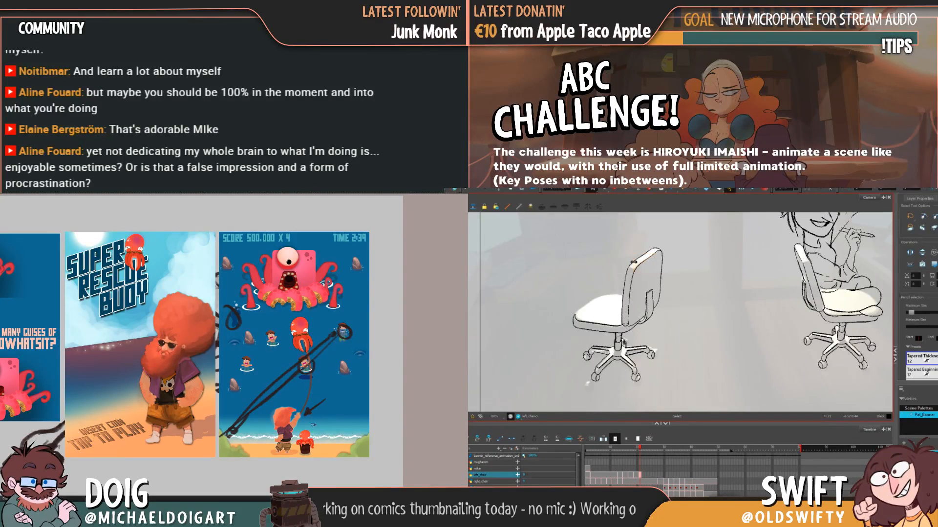
click(641, 264)
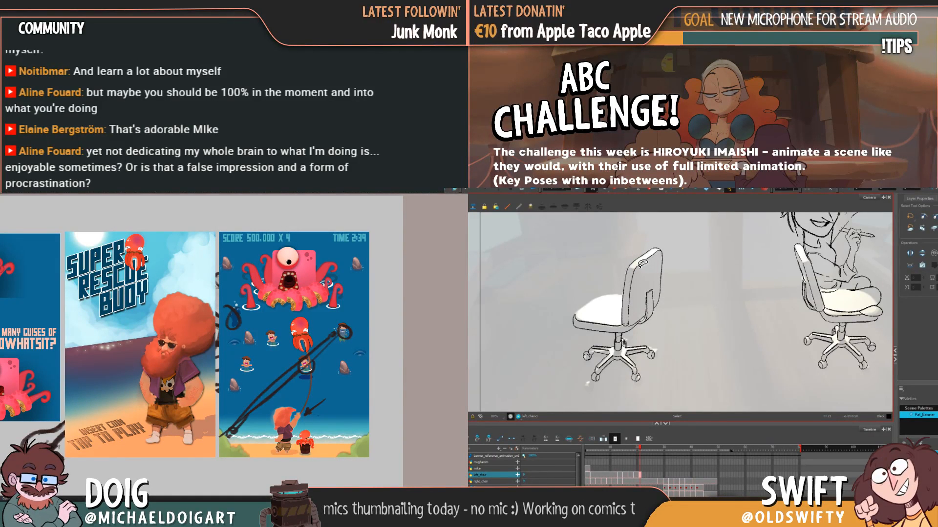
click(632, 262)
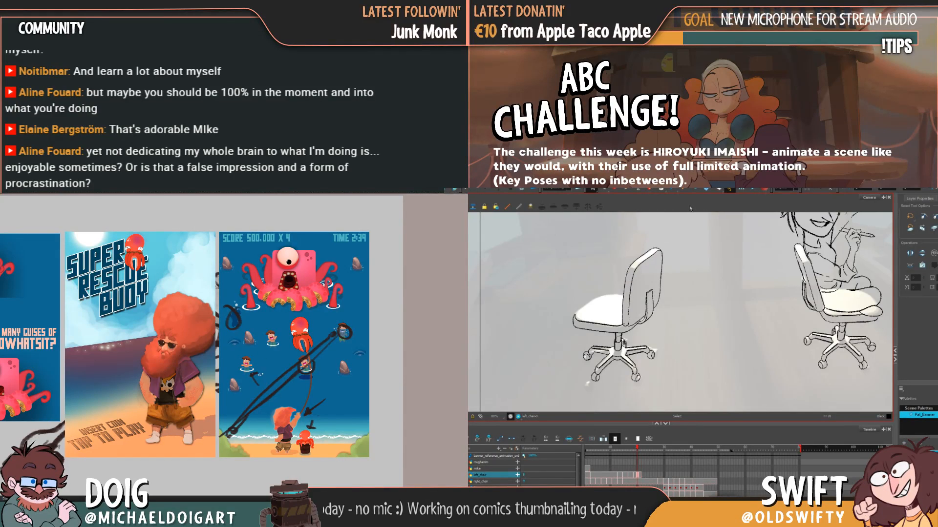
key(.)
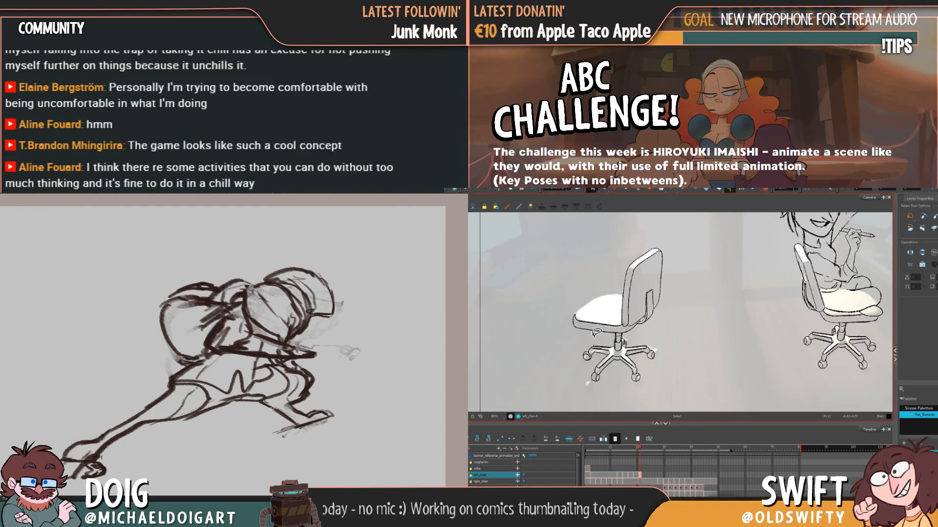
Rework the short inner line under the backrest's top edge, clear the selection and flip back to the previous drawing
click(640, 254)
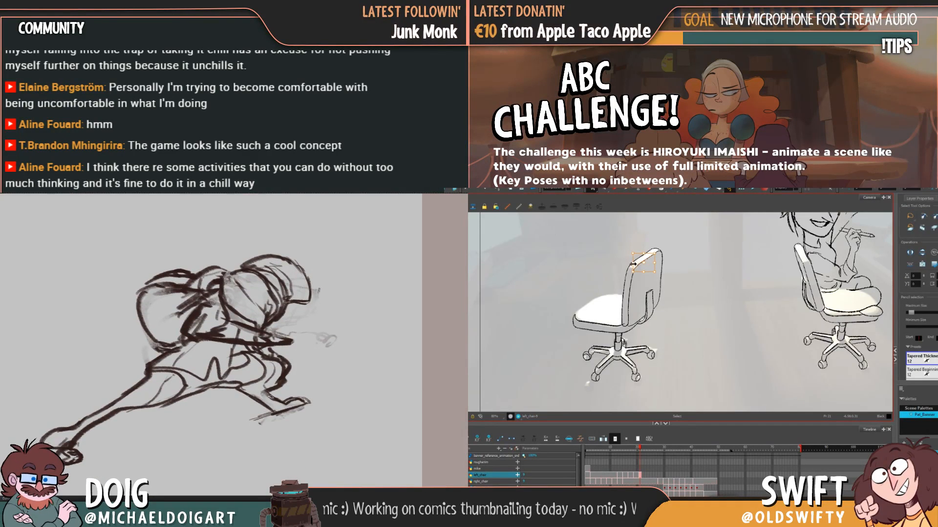
click(674, 252)
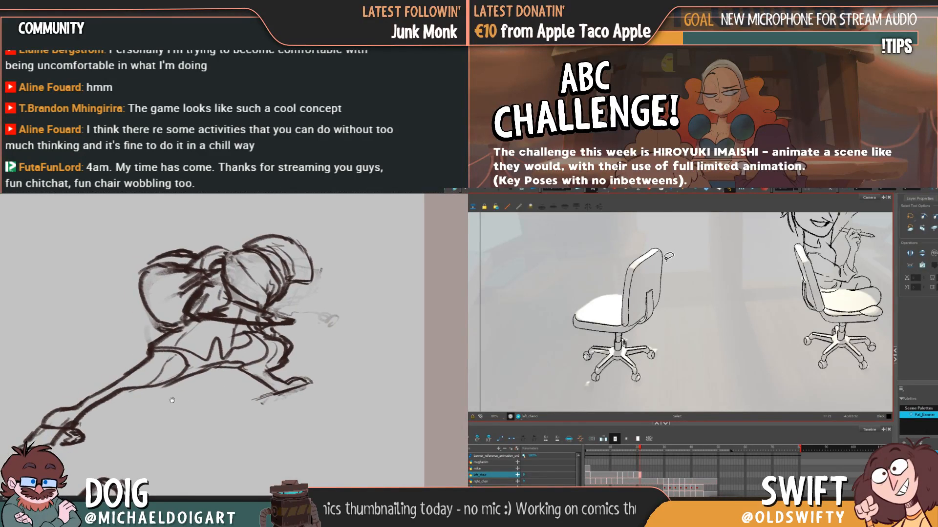
key(comma)
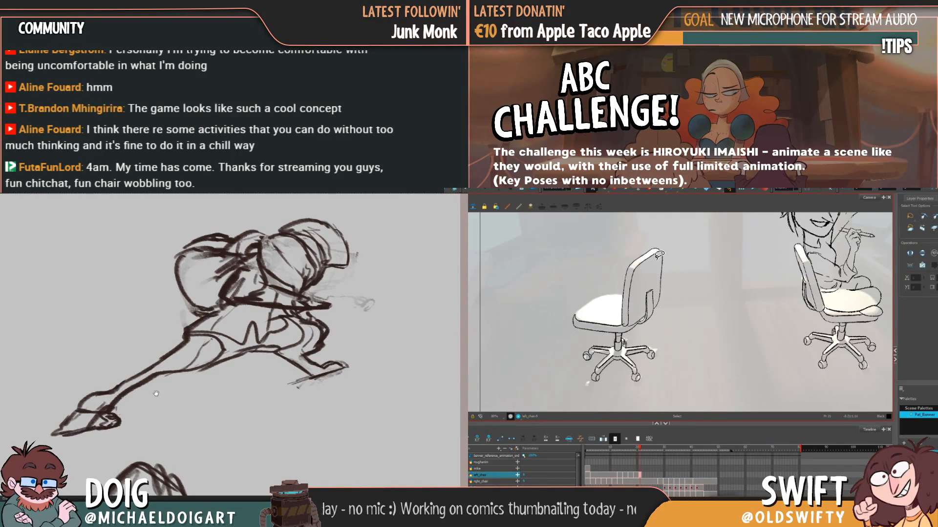
key(period)
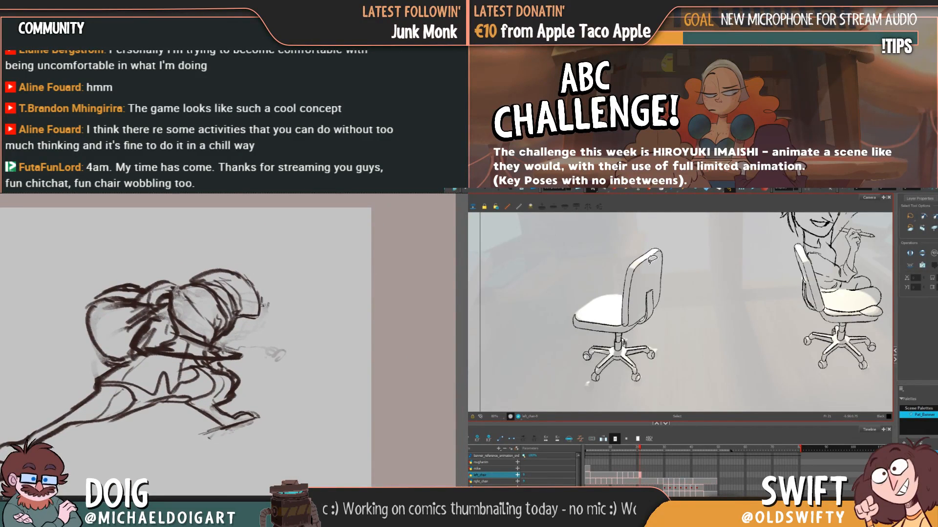
click(648, 258)
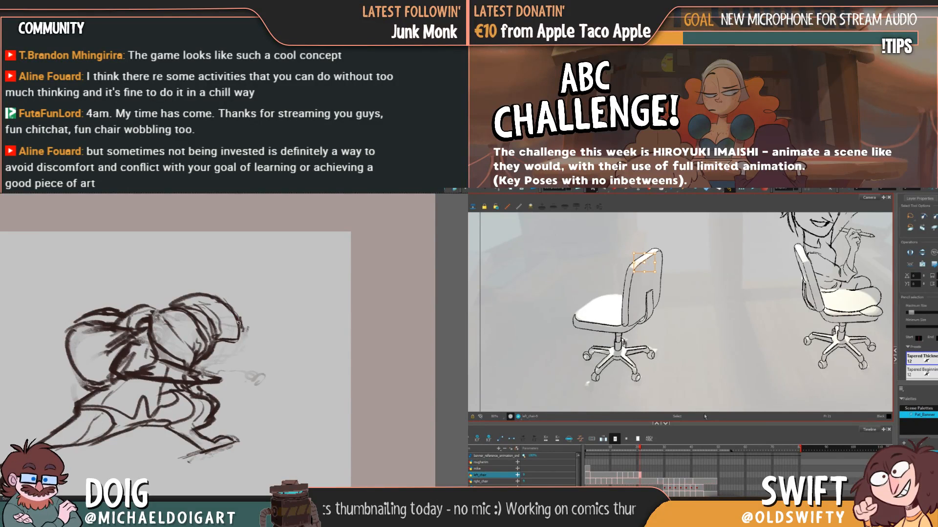
key(Escape)
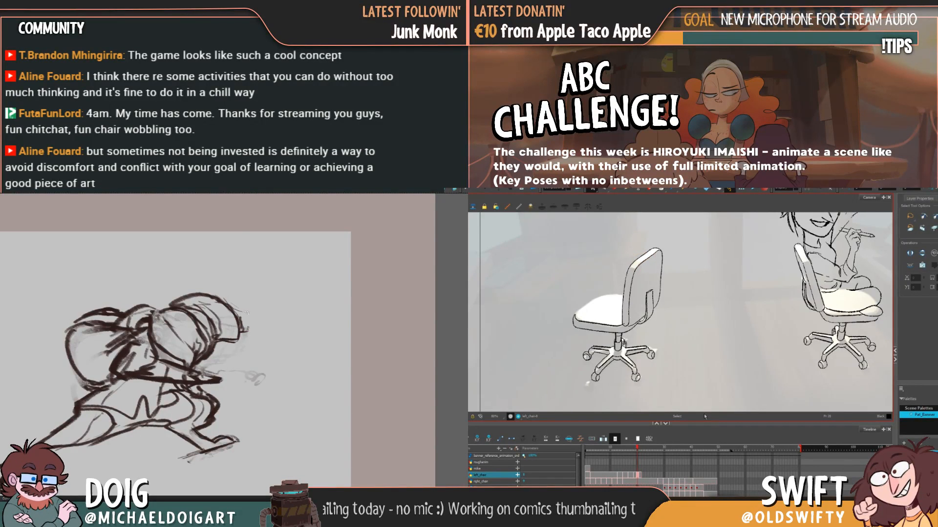
key(comma)
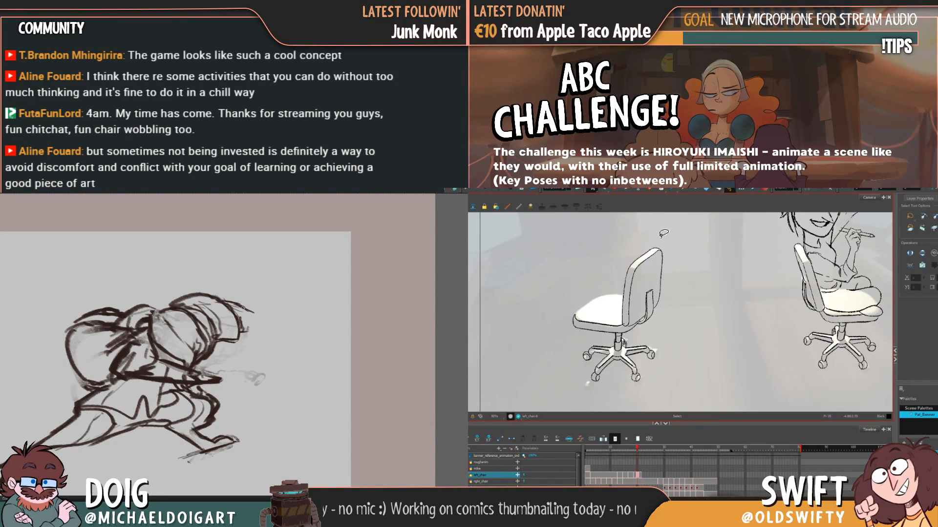
Adjust the backrest's vertical inner line and front edge line above the seat, flipping between adjacent left_chair drawings to match them
key(period)
key(comma)
key(period)
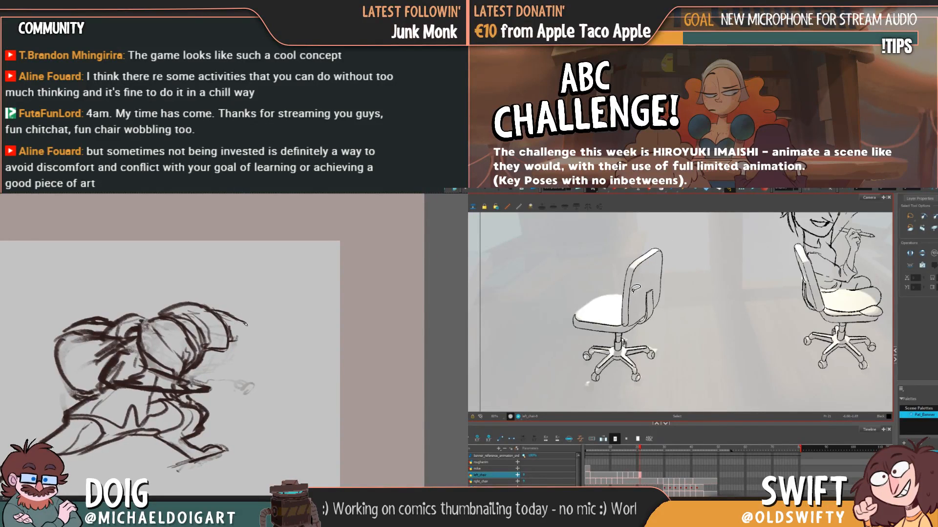
click(632, 293)
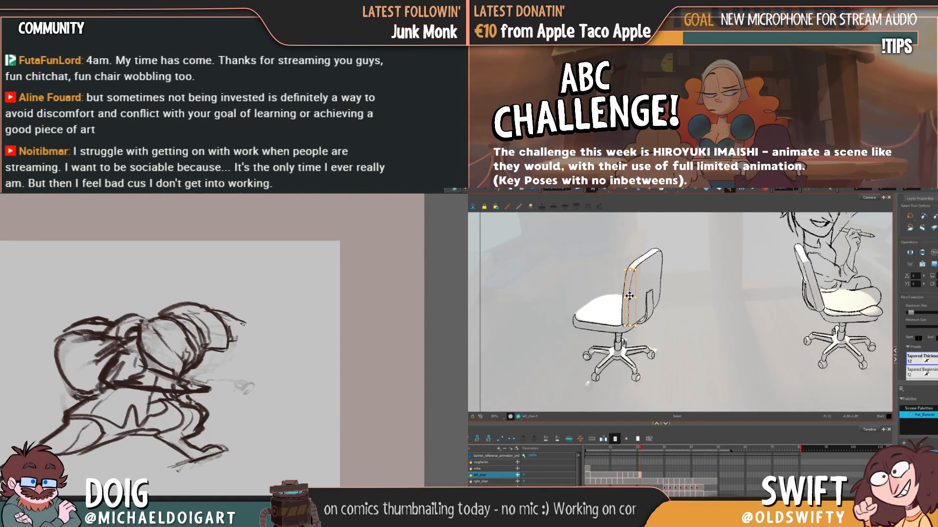
key(Escape)
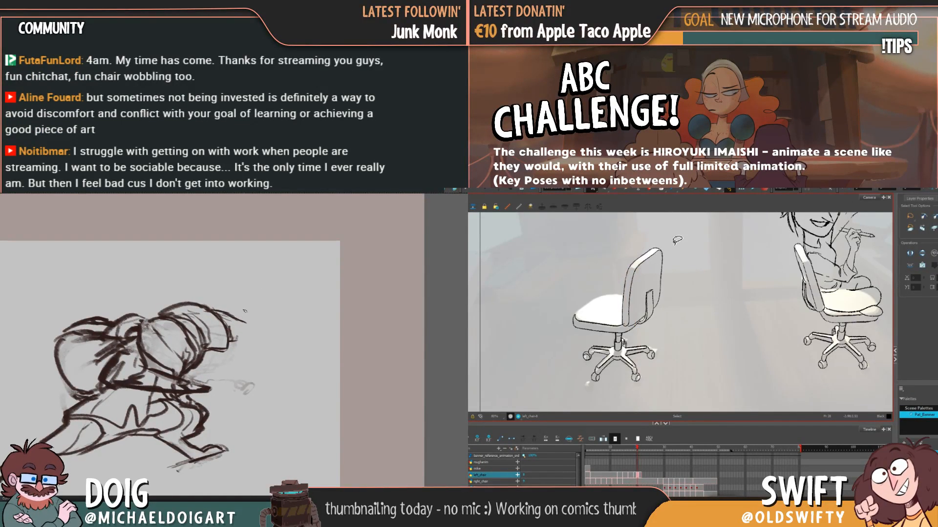
click(626, 287)
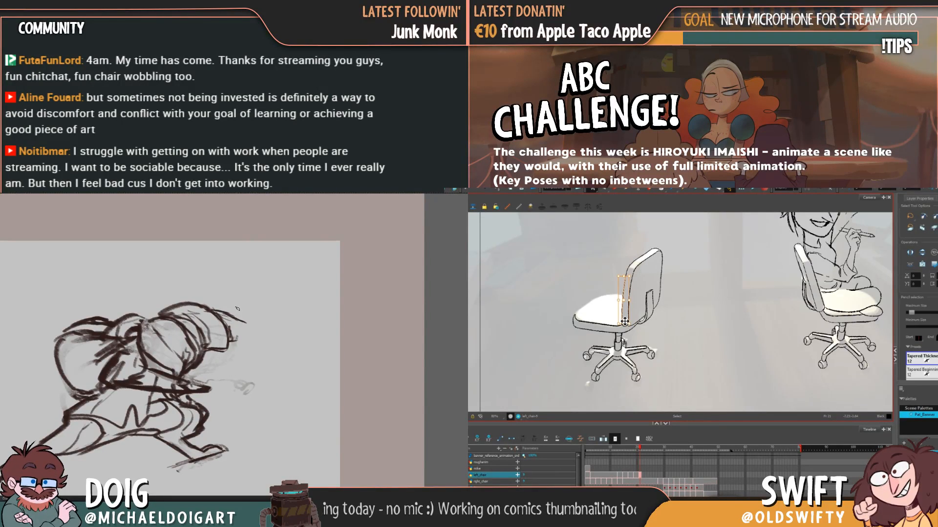
key(Escape)
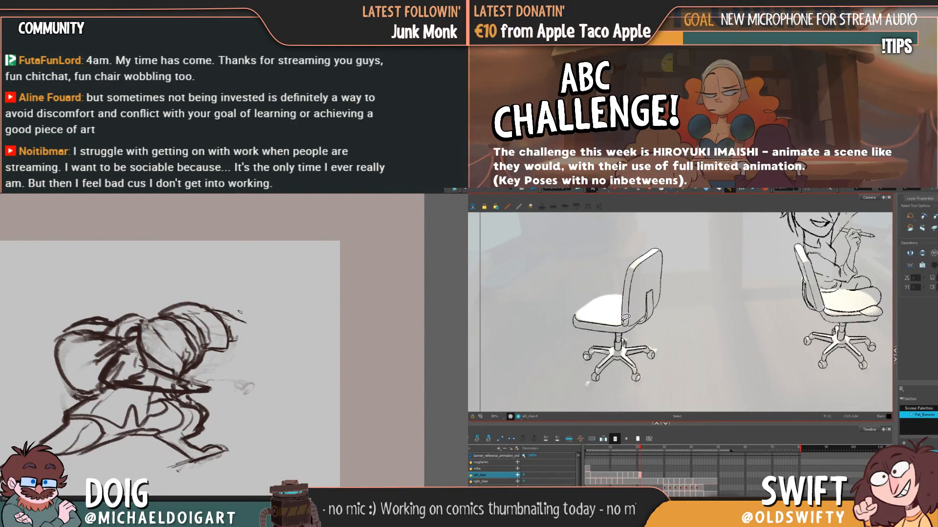
Compare the adjacent drawing and nudge the backrest's vertical front lines together at their lower end beside the seat
key(comma)
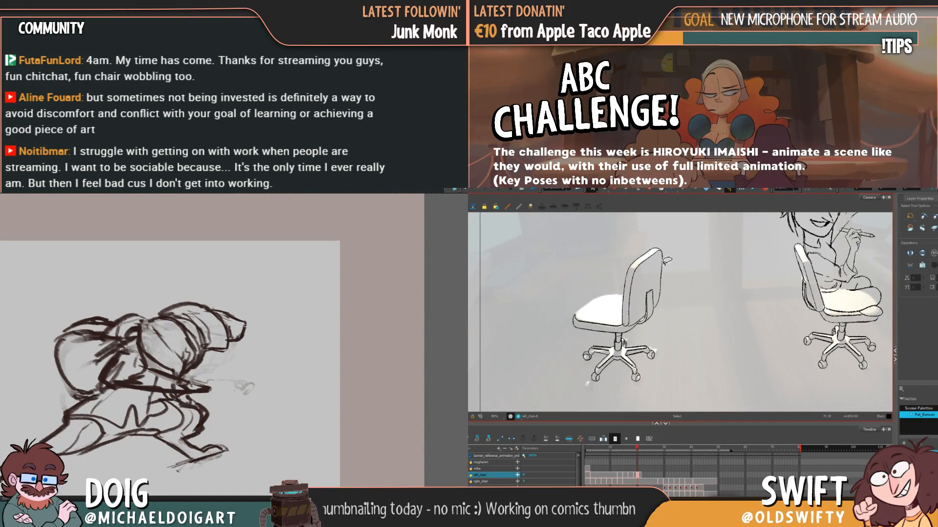
key(period)
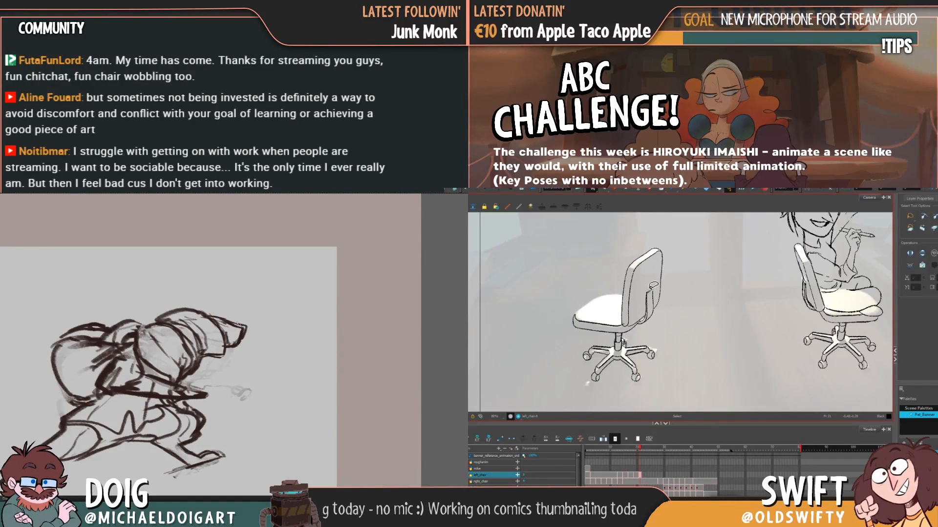
click(630, 293)
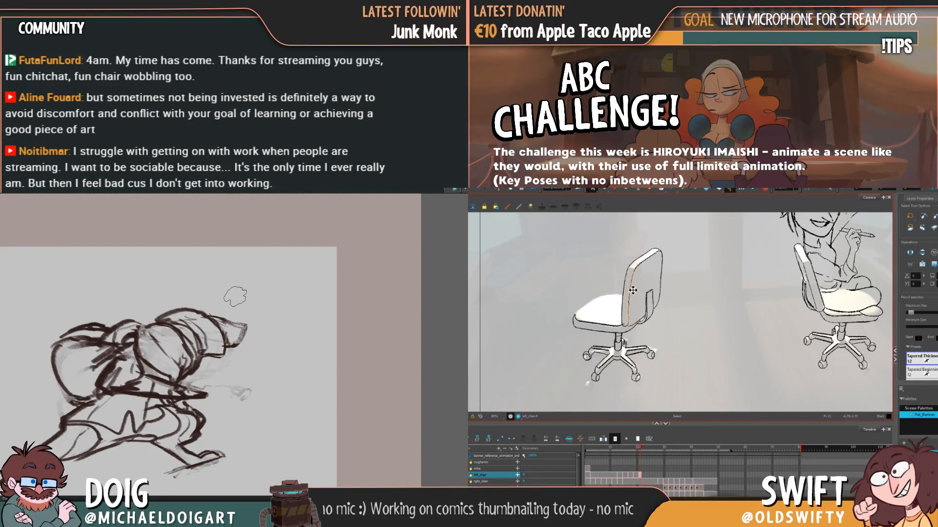
drag(643, 324, 640, 326)
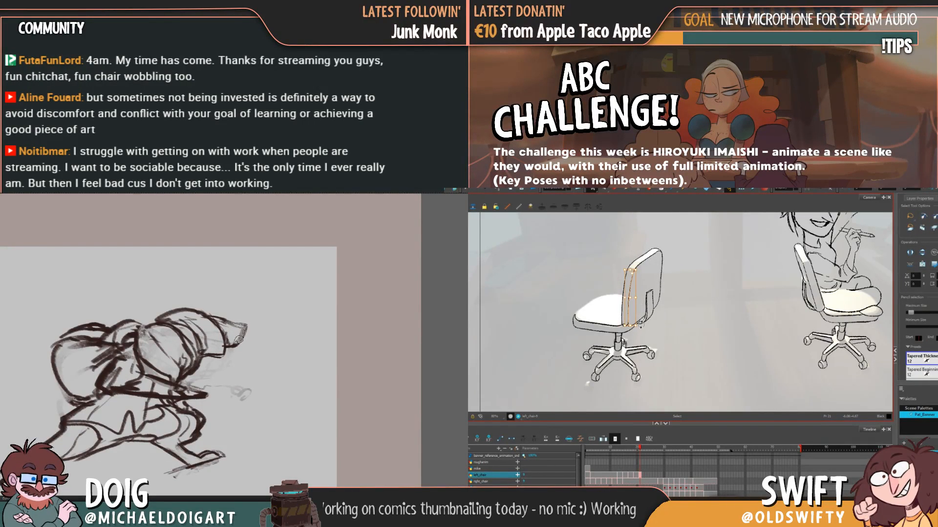
click(641, 325)
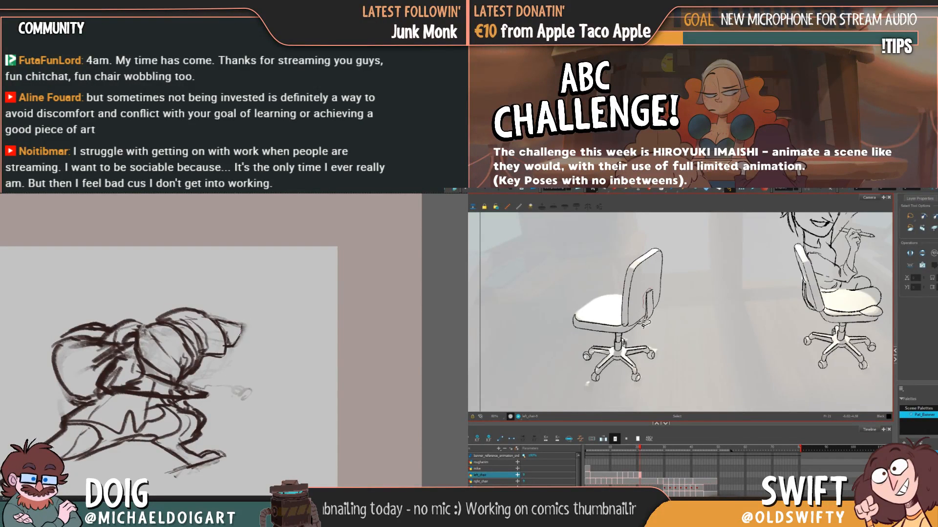
Rework the bracket lines on the back of the backrest and flip between adjacent left_chair drawings to compare them
mouse_move(645, 323)
mouse_down()
mouse_move(659, 307)
mouse_move(654, 289)
mouse_up()
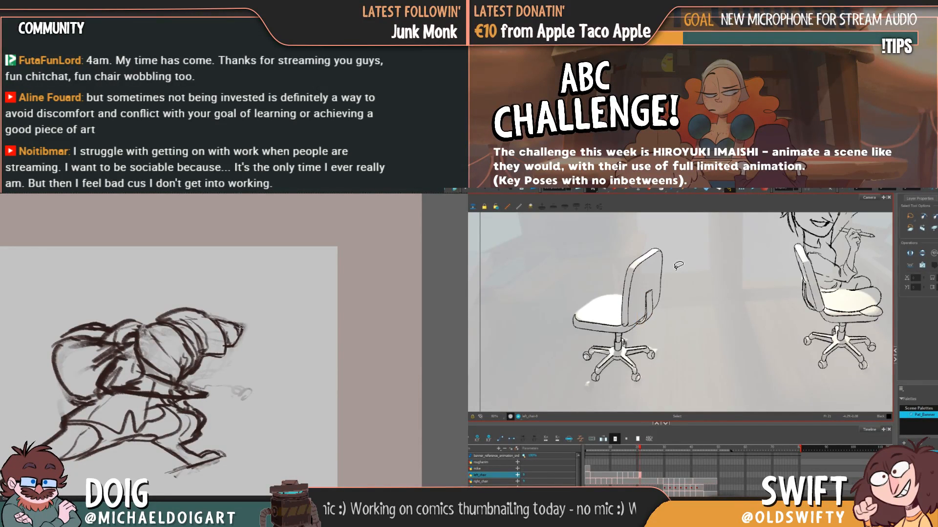
key(comma)
key(period)
key(comma)
key(period)
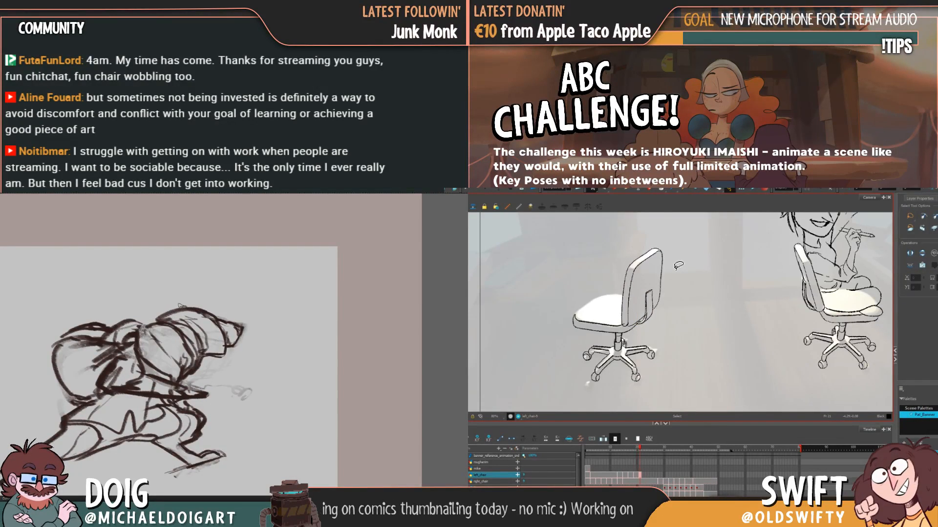
key(comma)
key(period)
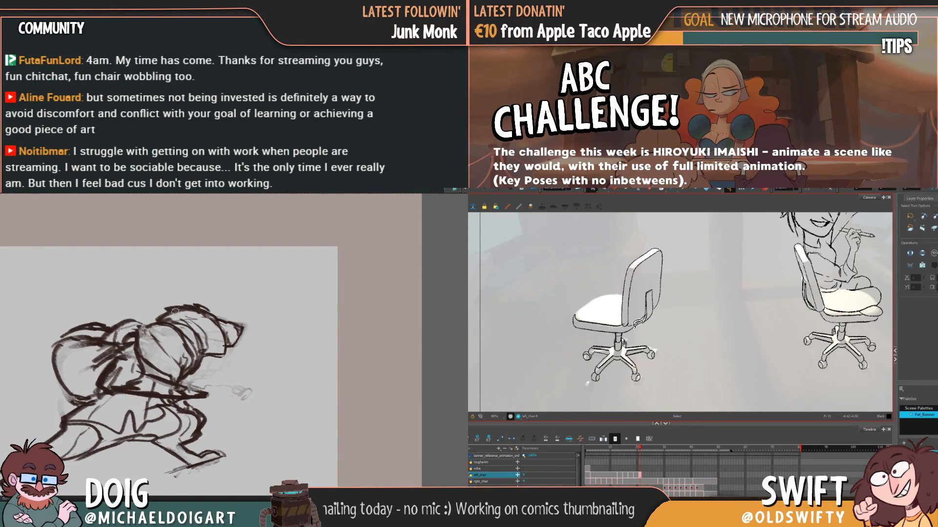
Adjust the short line along the backrest's lower edge between the front edge and the bracket
click(636, 323)
click(661, 305)
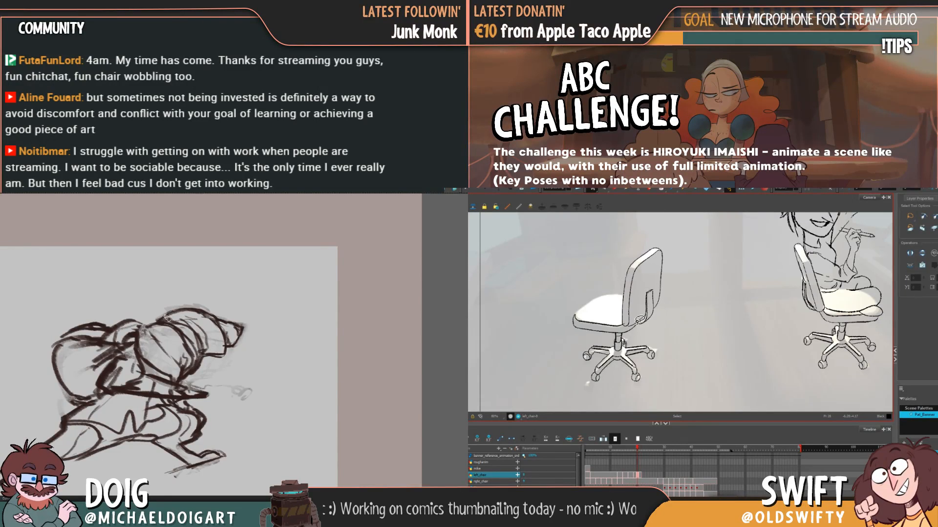
click(638, 324)
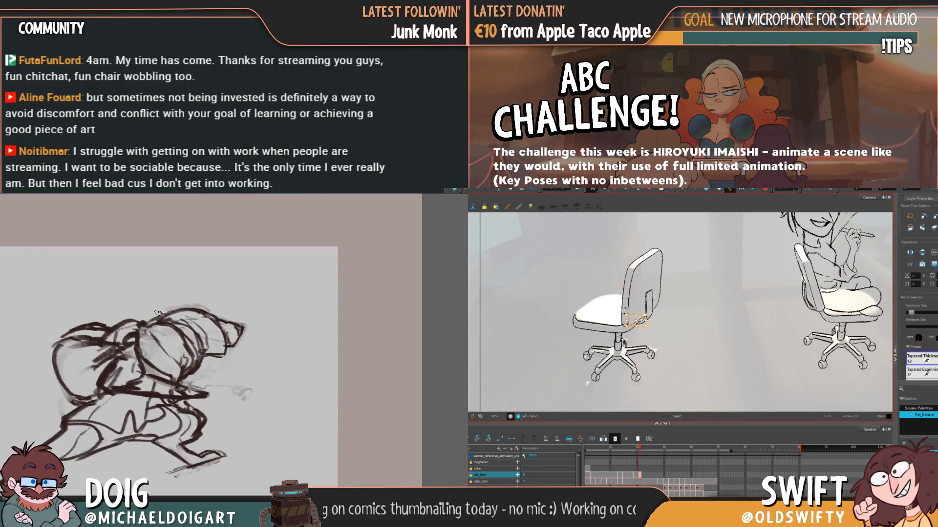
click(630, 307)
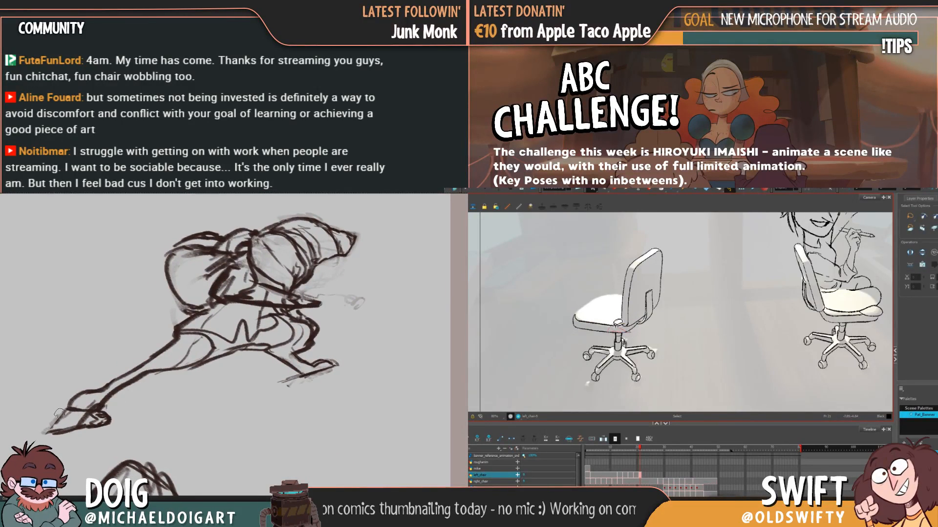
Adjust the seat's lower edge line where it runs under the backrest
click(618, 325)
click(637, 332)
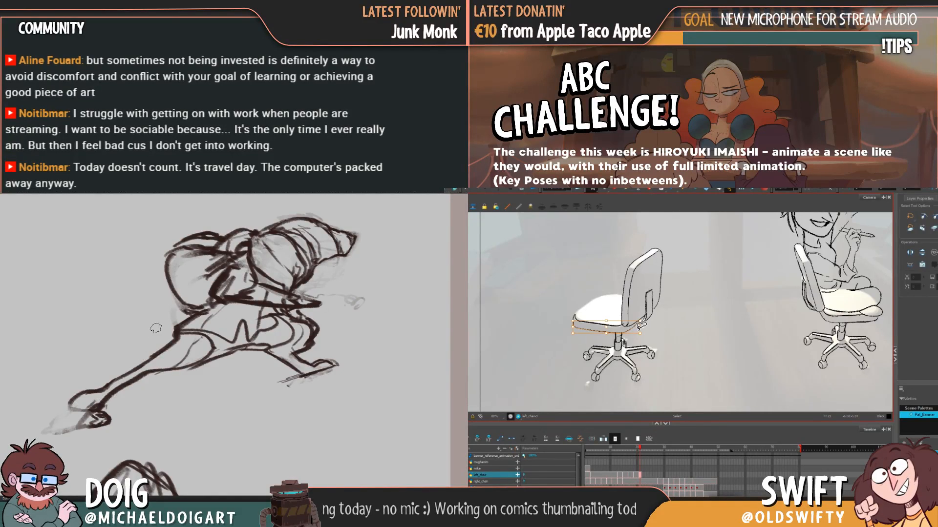
click(638, 330)
key(alt+b)
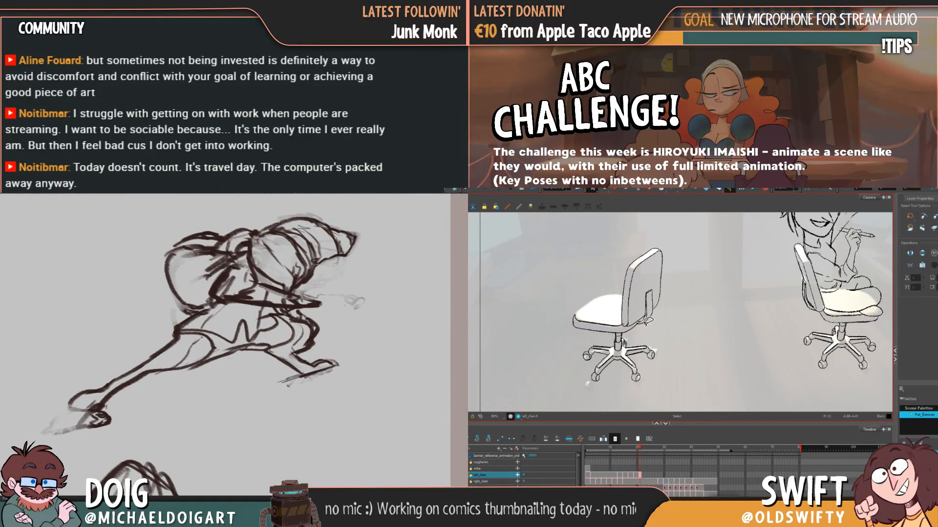
drag(584, 316, 593, 313)
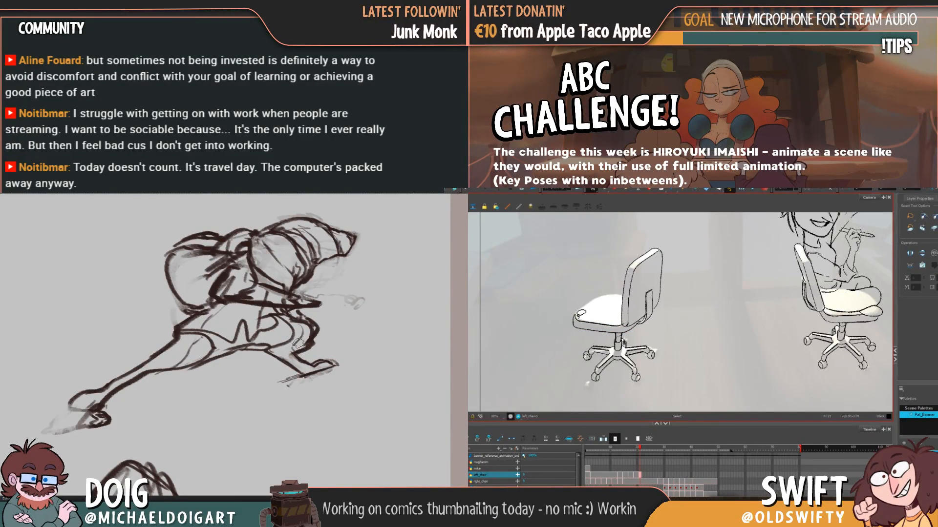
Refine the outline at the seat's front corner and its upper rim line, checking it against the adjacent left_chair drawing
key(alt+s)
click(570, 316)
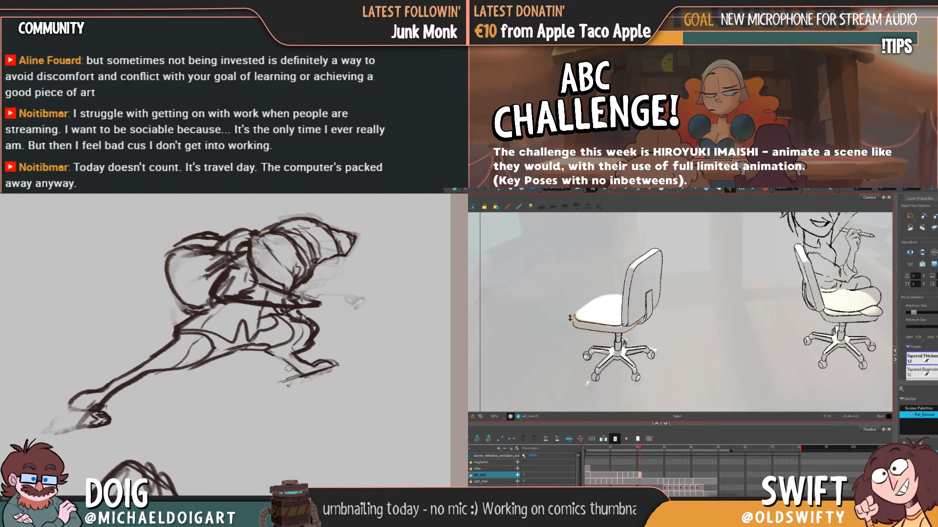
key(Escape)
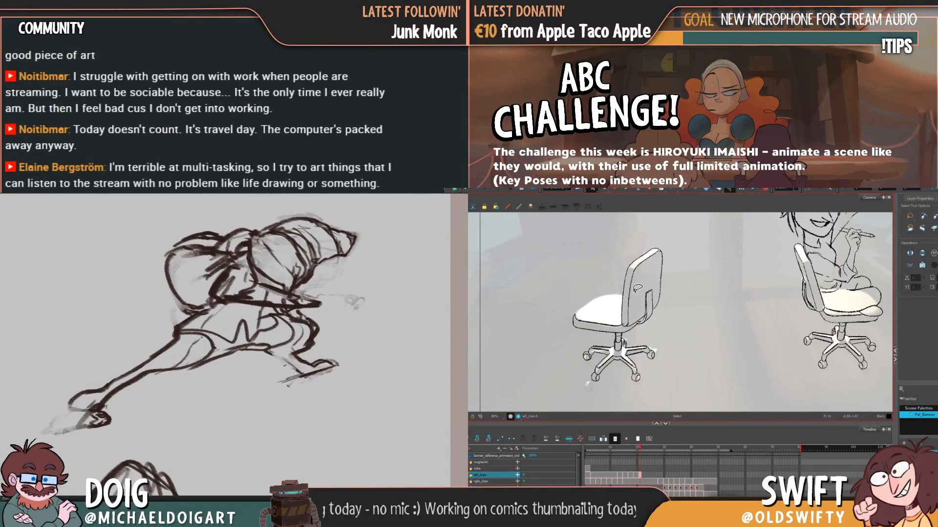
key(comma)
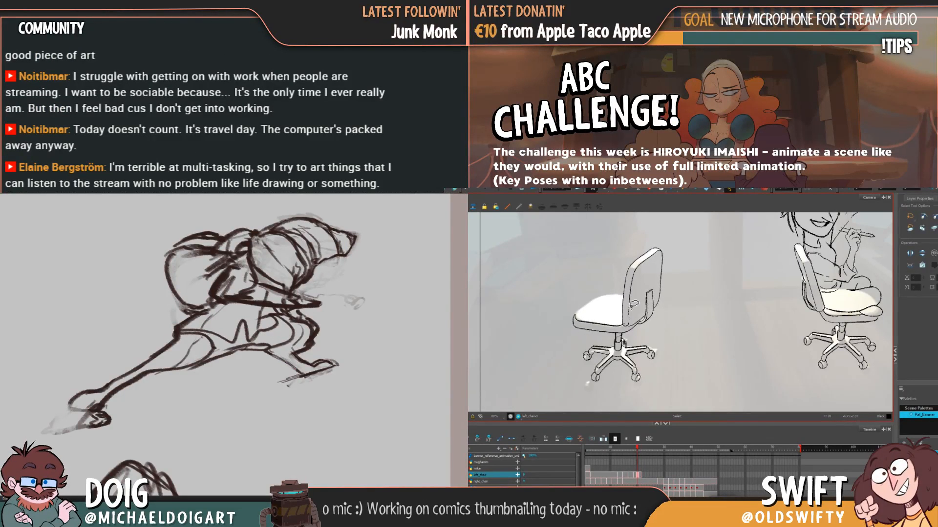
key(period)
key(comma)
key(period)
click(602, 324)
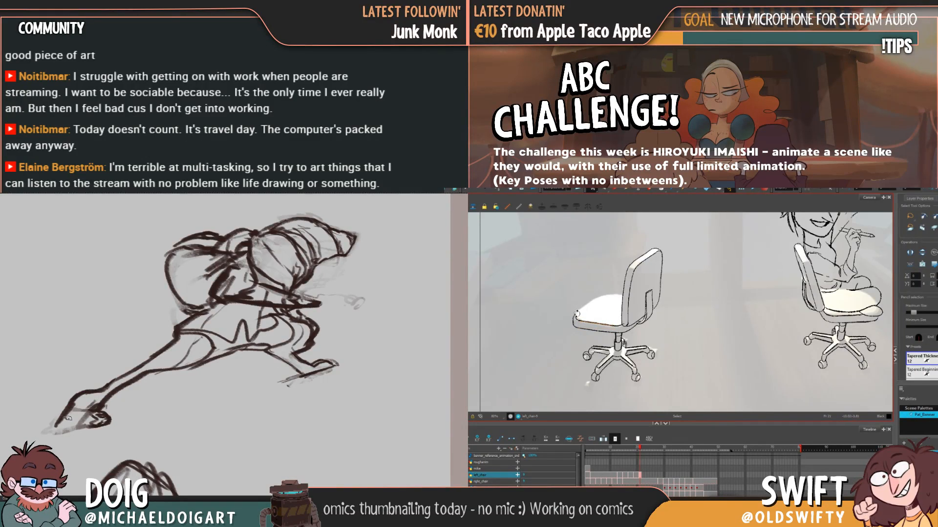
key(Escape)
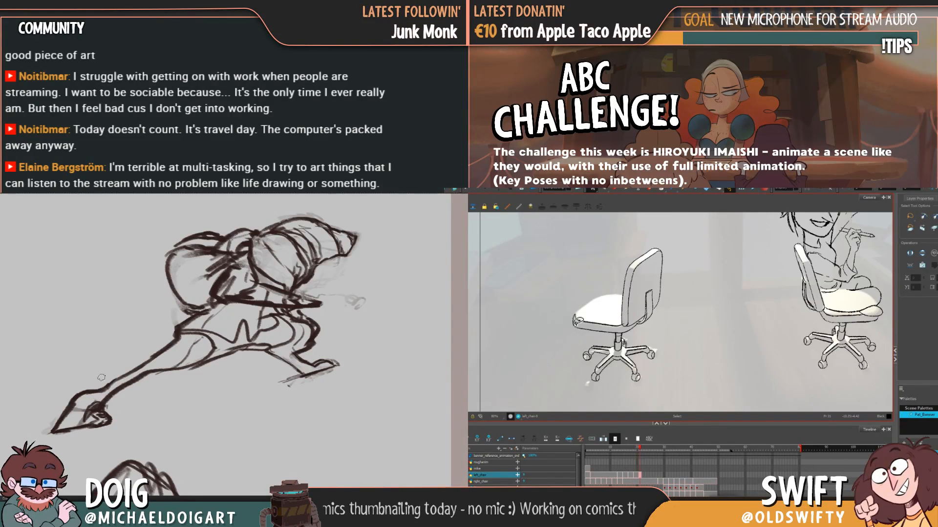
Select the seat's lower edge line and lighten the dark inner lines on the lunging figure's trailing foot
click(600, 329)
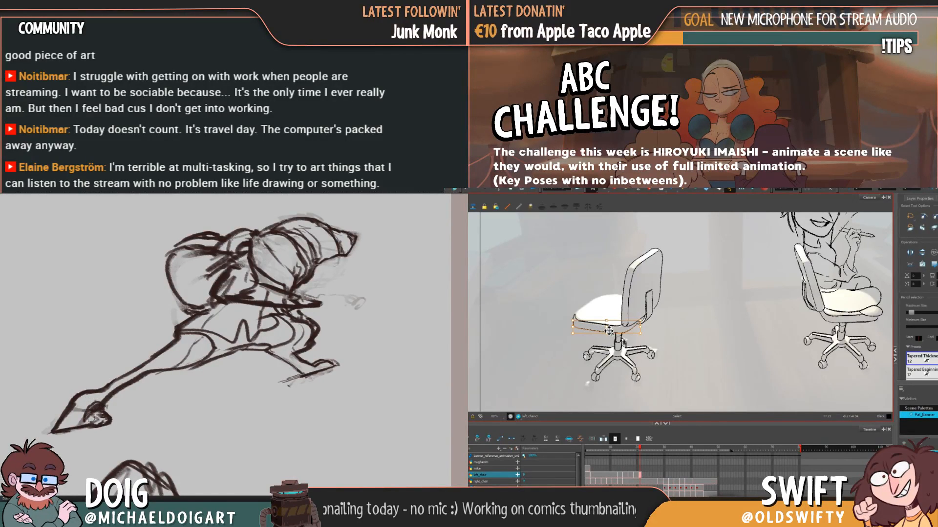
drag(90, 417, 105, 412)
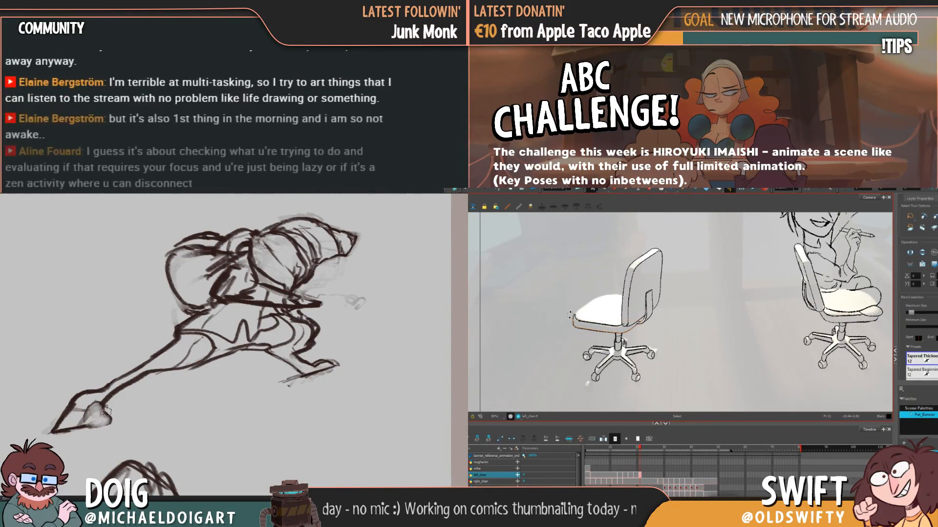
mouse_move(650, 320)
mouse_down()
mouse_move(647, 293)
mouse_move(657, 288)
mouse_move(649, 317)
mouse_up()
drag(637, 273, 647, 298)
key(ctrl+z)
key(ctrl+z)
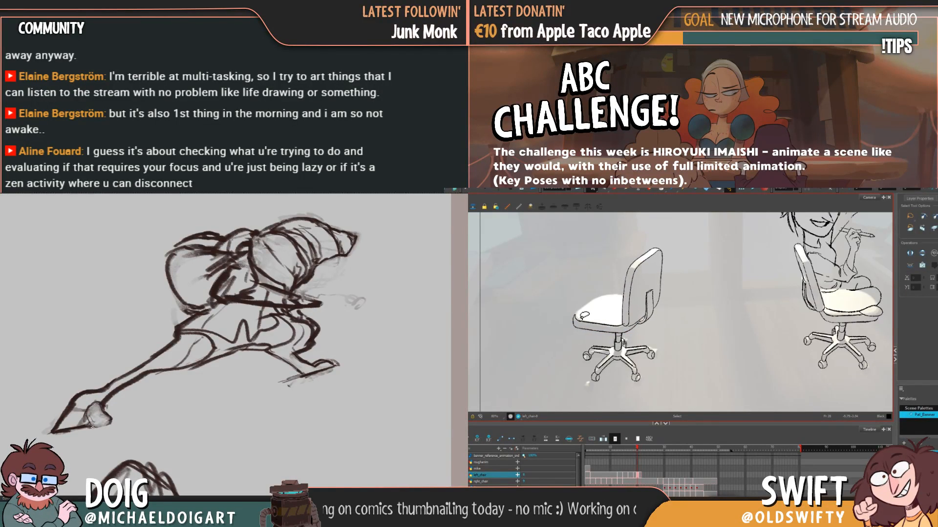
Compare the seat with the adjacent left_chair drawing and adjust its rim line near the front corner
key(ctrl+minus)
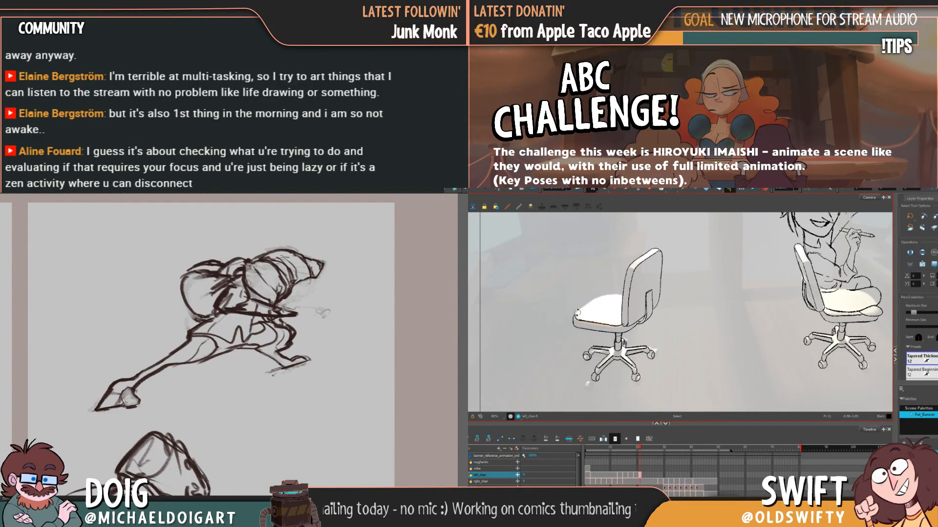
key(comma)
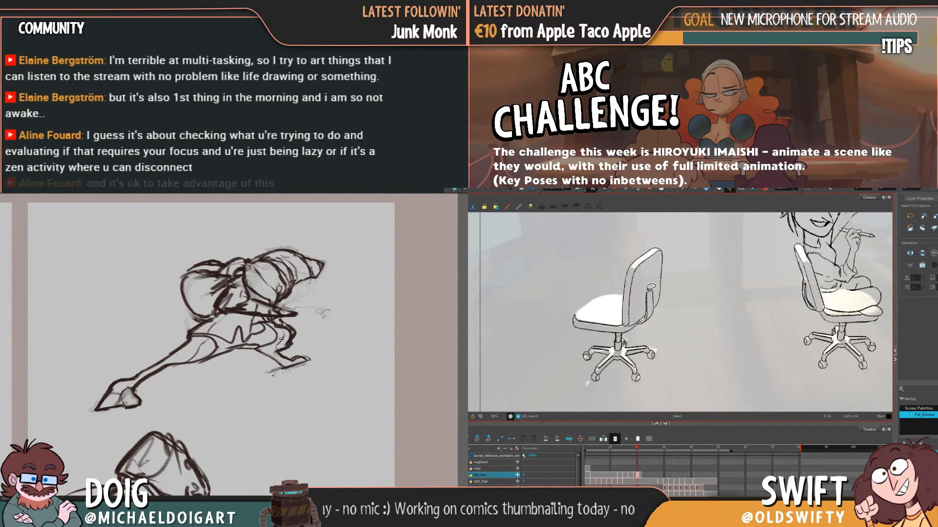
key(period)
click(602, 324)
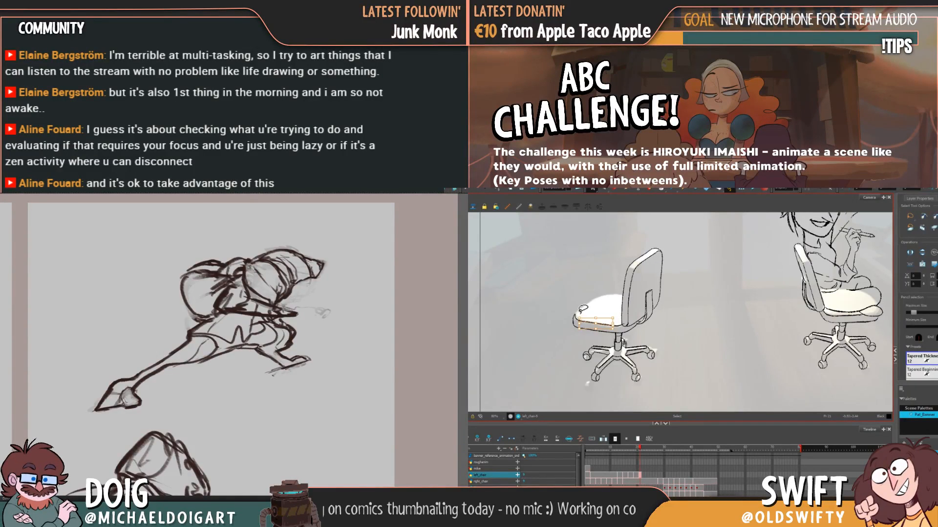
key(Escape)
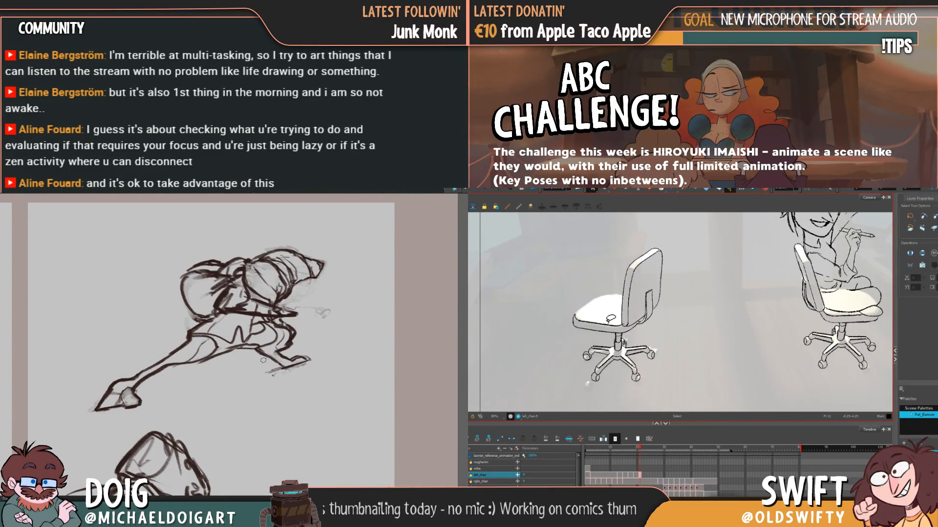
Adjust the seat's rim line where it meets the backrest, flipping repeatedly between adjacent left_chair drawings to check it
key(comma)
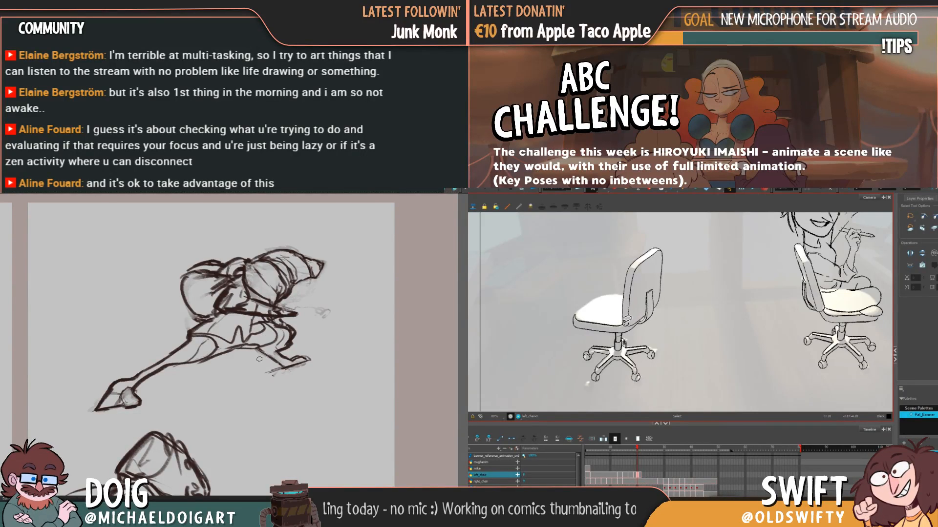
key(period)
key(comma)
key(period)
key(comma)
key(period)
key(comma)
key(period)
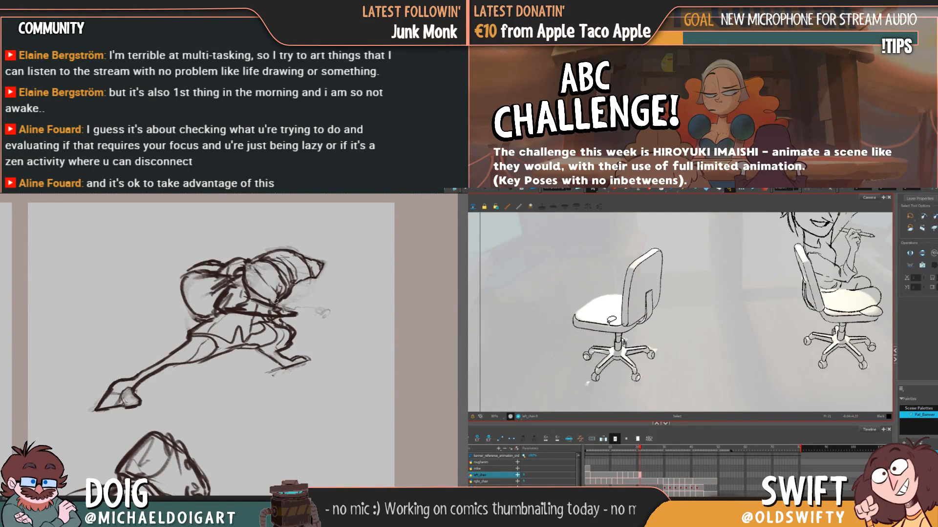
click(621, 322)
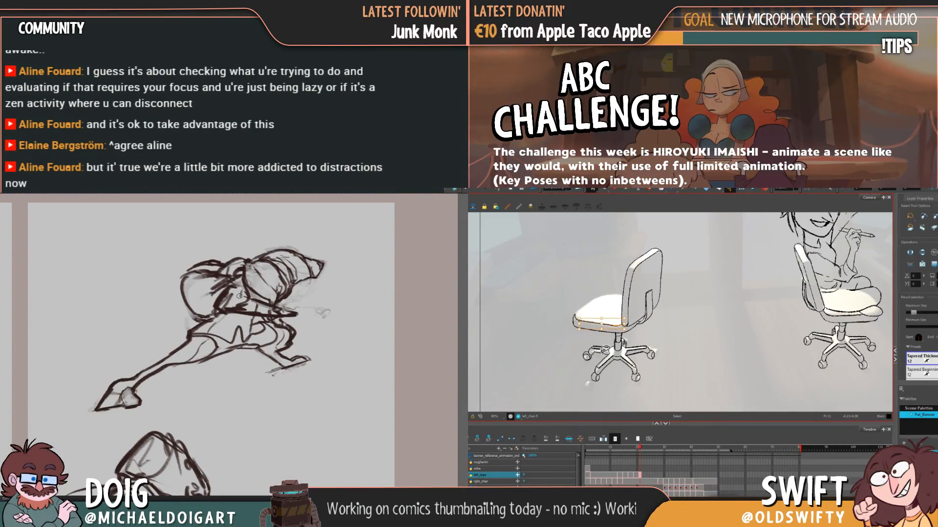
key(Escape)
key(comma)
key(period)
key(comma)
key(period)
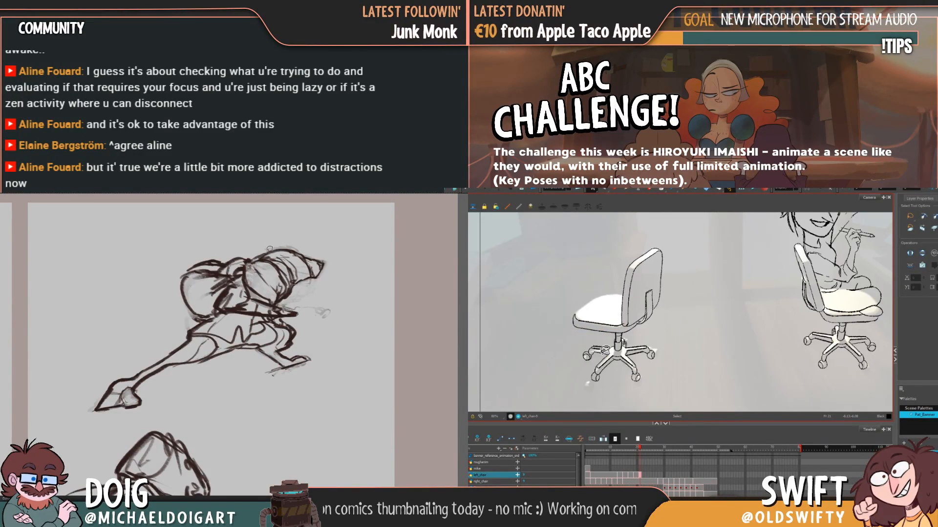
Adjust the seat's front rim line and compare it with the adjacent left_chair drawing
key(comma)
key(period)
click(594, 317)
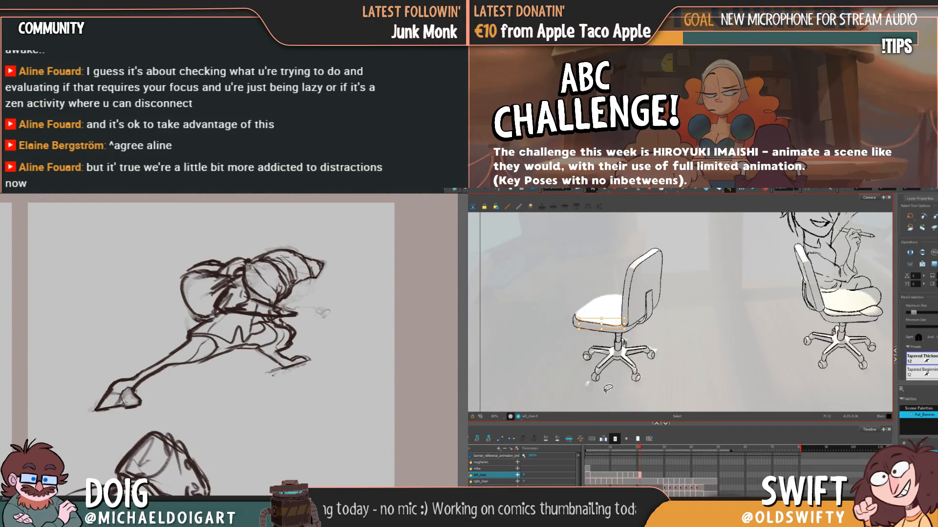
key(Escape)
key(comma)
key(period)
key(comma)
key(period)
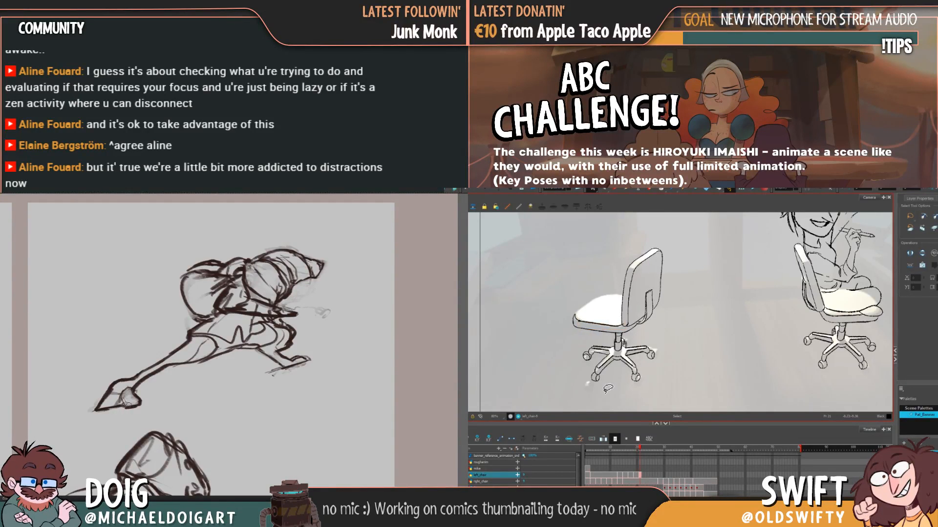
Refine the seat's lower edge line against the adjacent left_chair drawing and redraw the lunging figure's leading shin and foot
key(comma)
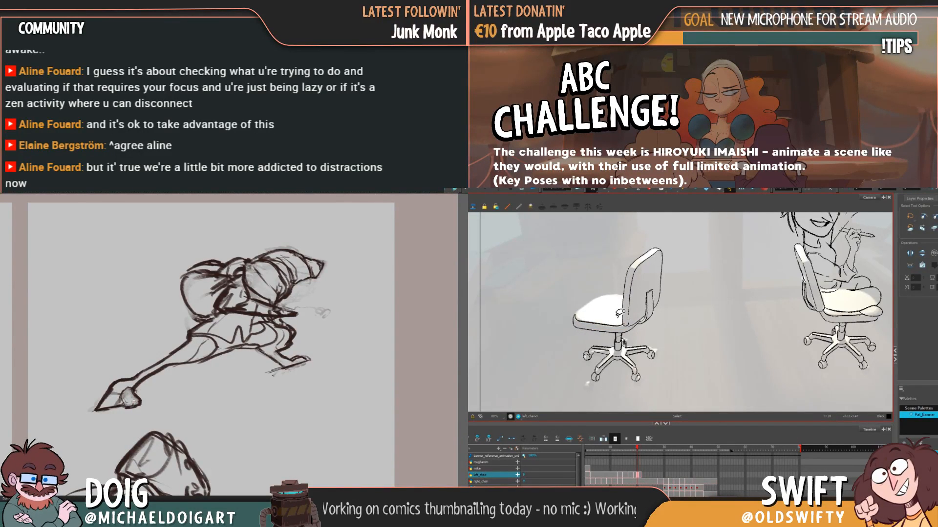
key(period)
drag(138, 391, 137, 368)
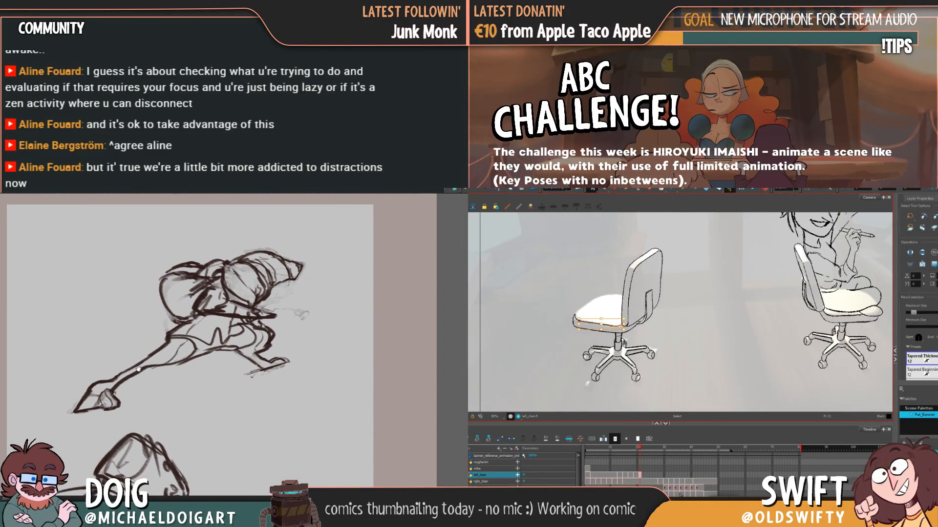
key(Escape)
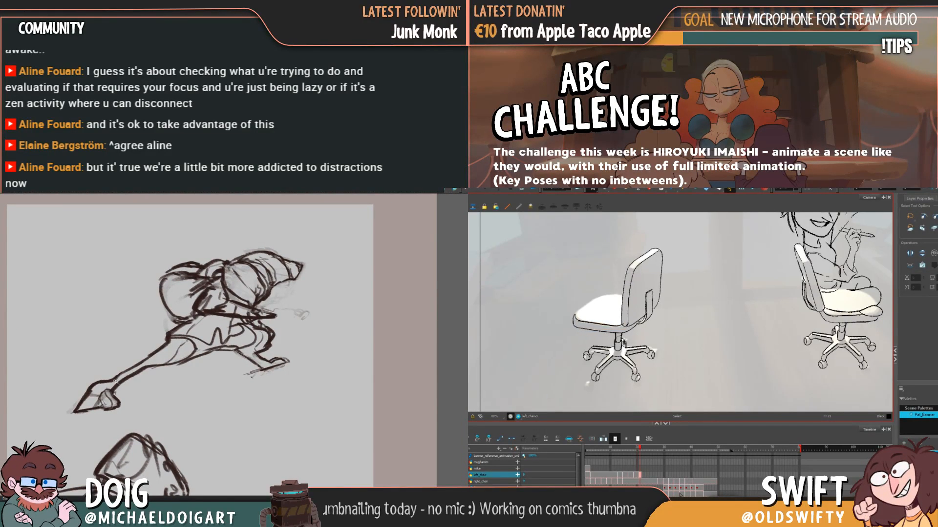
drag(165, 385, 151, 346)
click(580, 325)
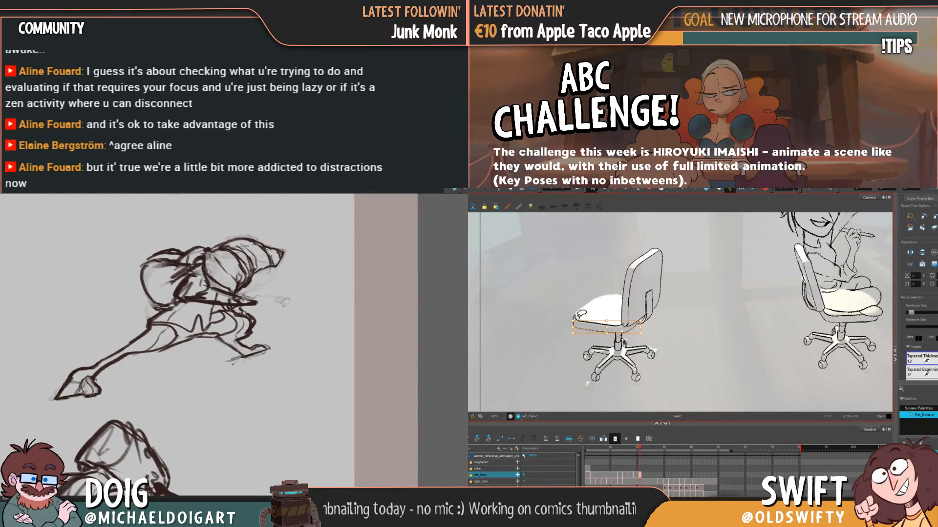
drag(226, 341, 221, 348)
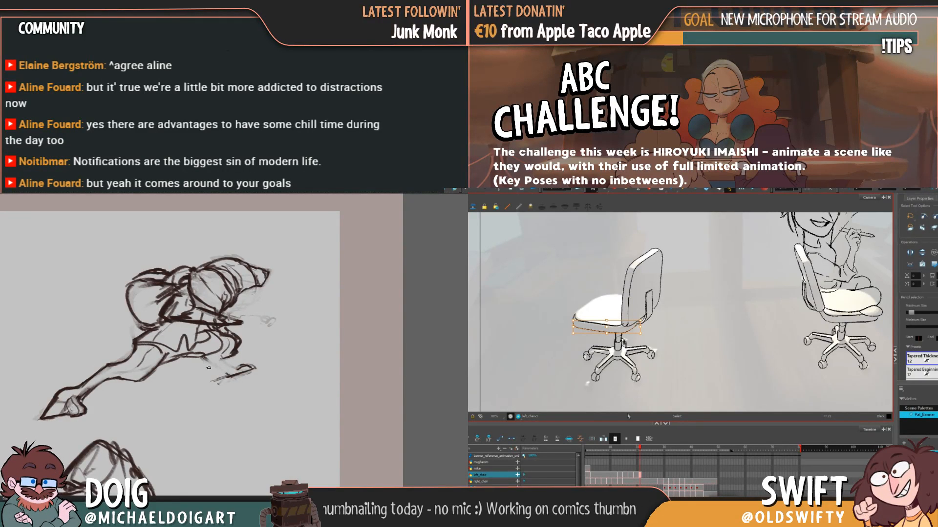
key(Escape)
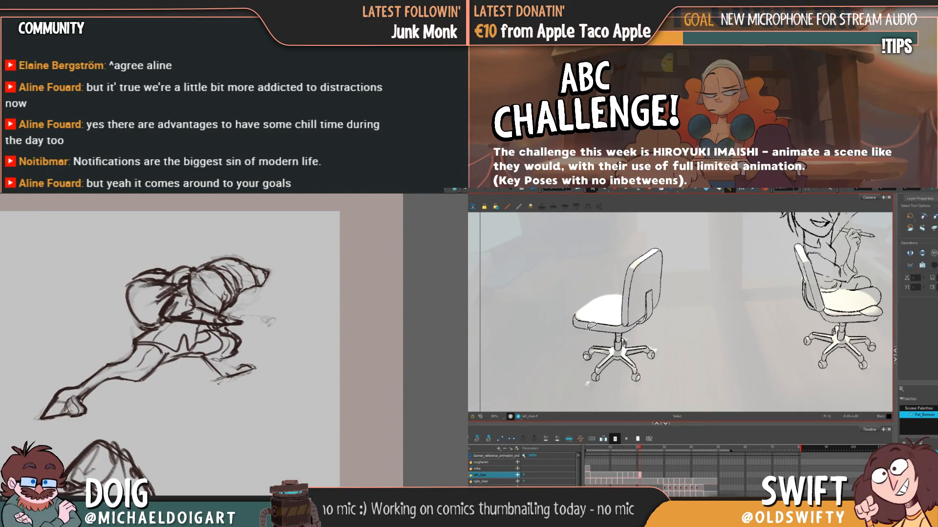
Check the seat's outline against the adjacent left_chair drawing, select its rim line, and rework the lunging figure's leading foot
click(576, 331)
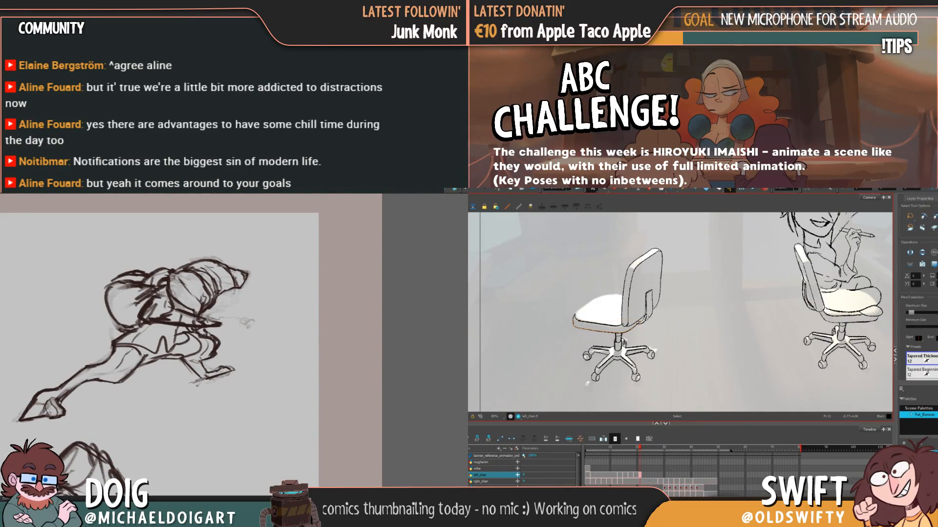
key(Escape)
drag(233, 371, 201, 364)
key(comma)
key(period)
key(comma)
key(period)
click(584, 324)
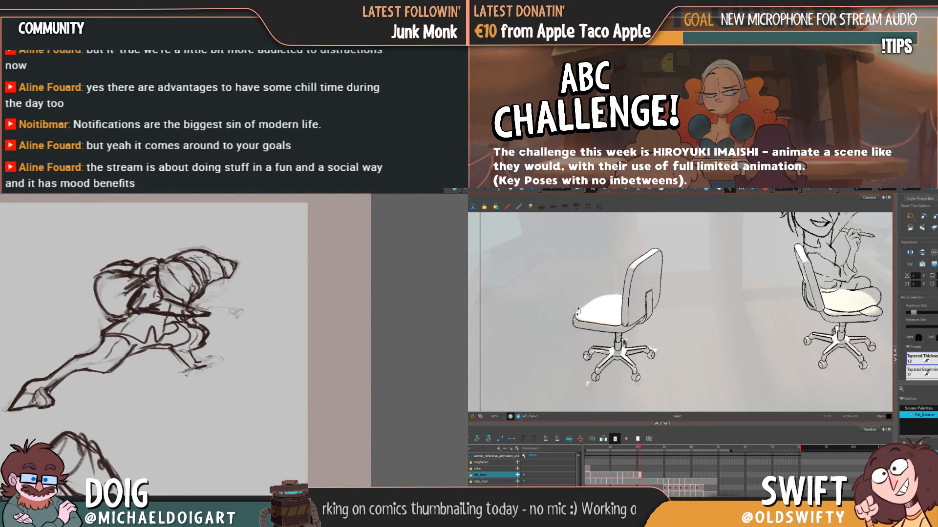
Refine the seat's short front corner line and rim, and touch up the lunging figure's leading ankle
click(578, 311)
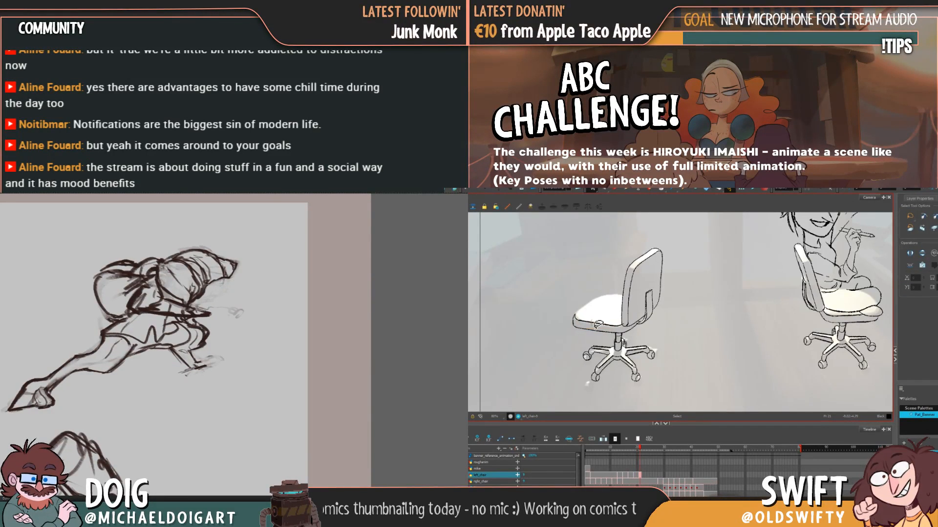
click(597, 324)
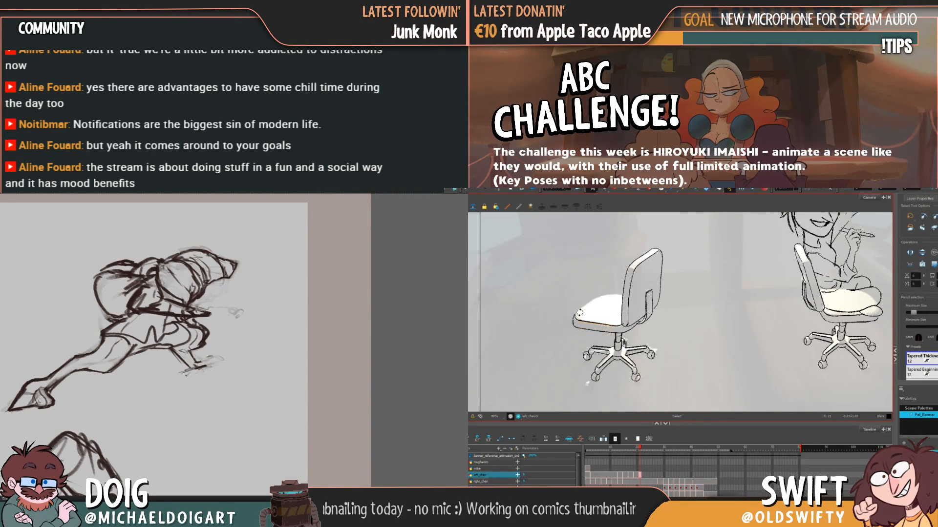
click(580, 311)
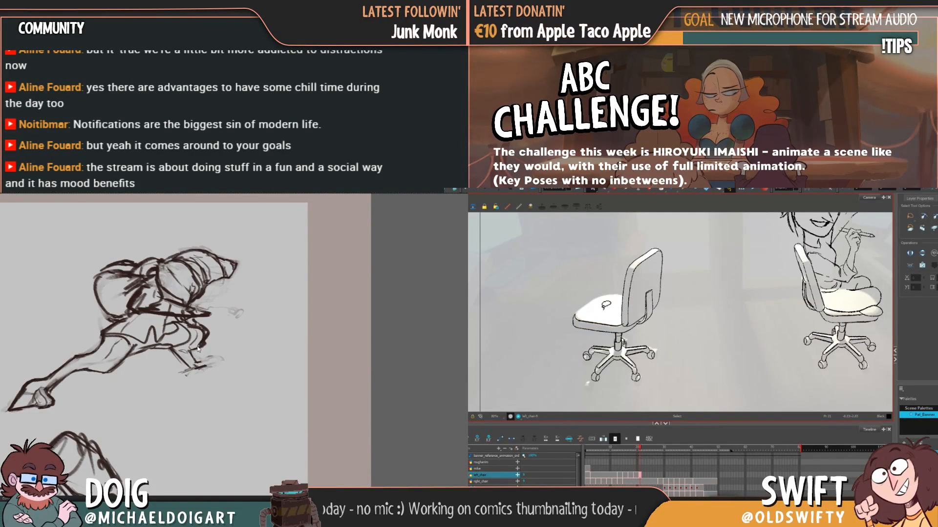
drag(199, 347, 192, 365)
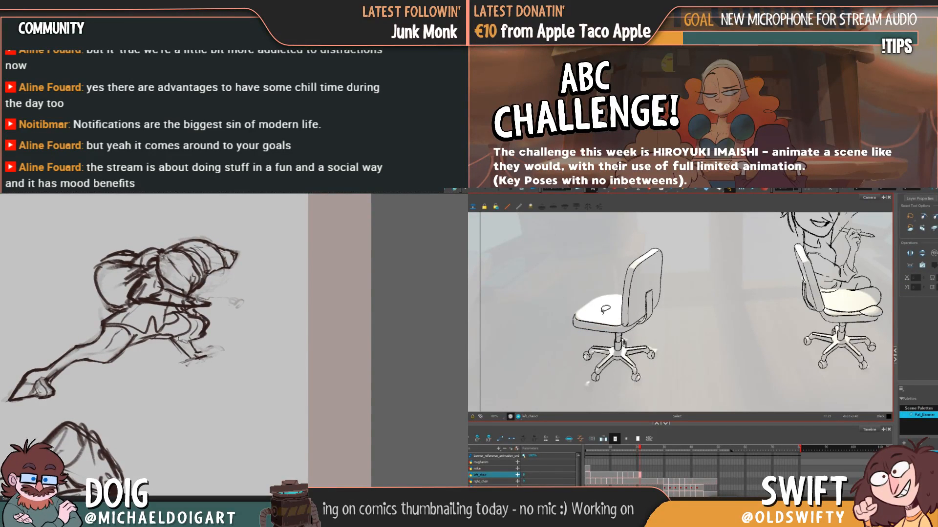
key(period)
click(606, 321)
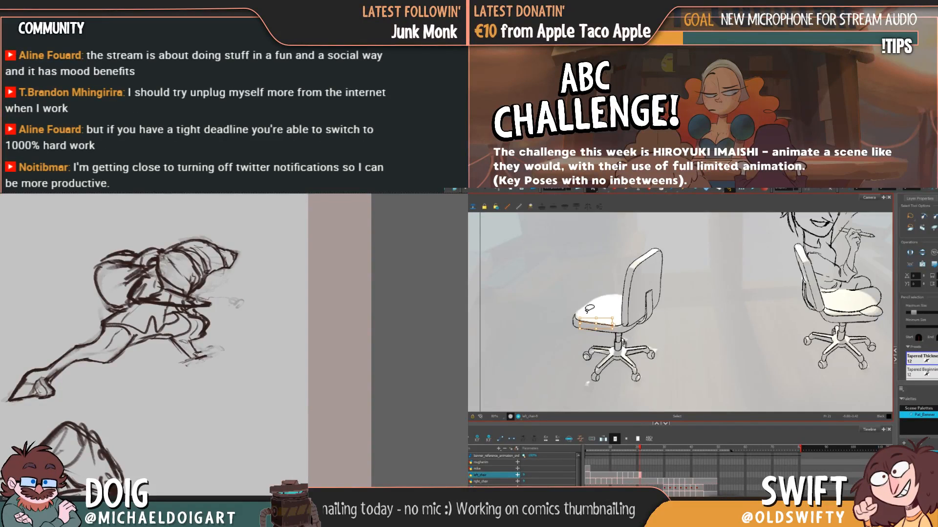
key(Escape)
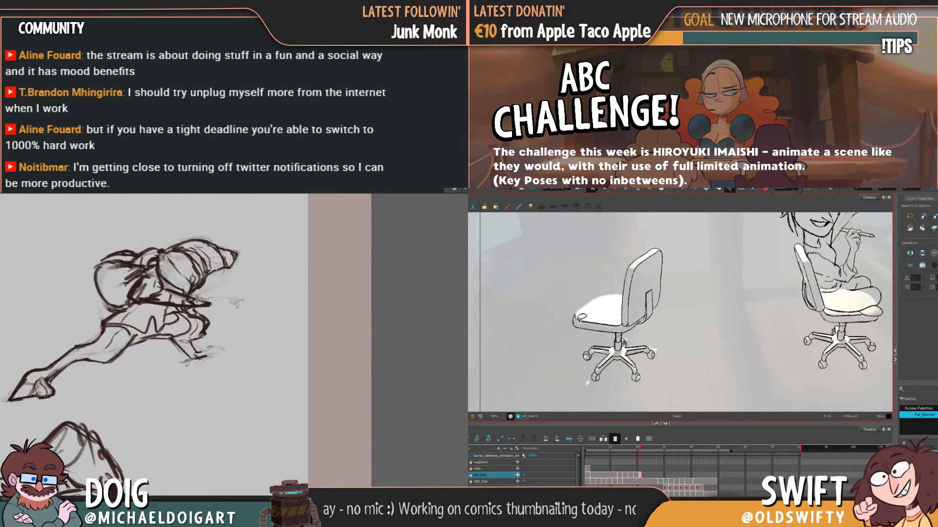
click(578, 320)
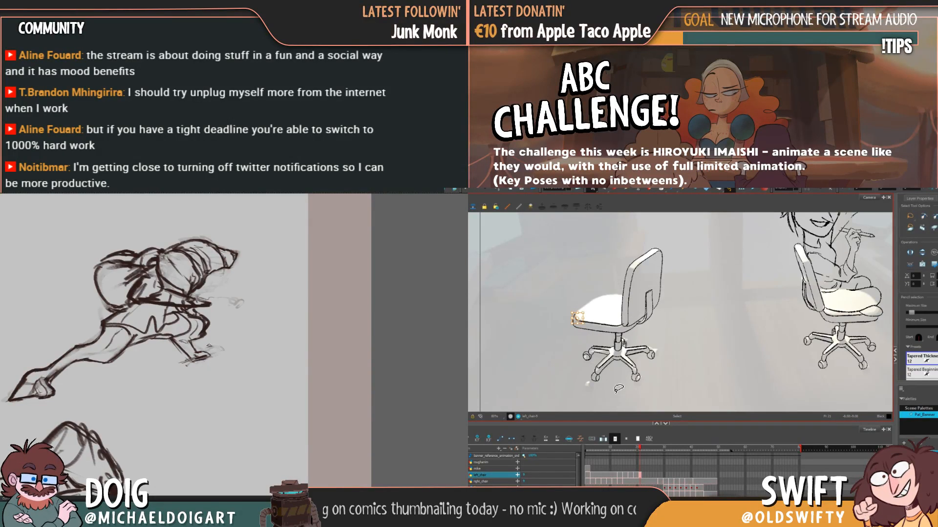
Flip repeatedly between adjacent left_chair drawings to compare the seat's front corner and rim
key(comma)
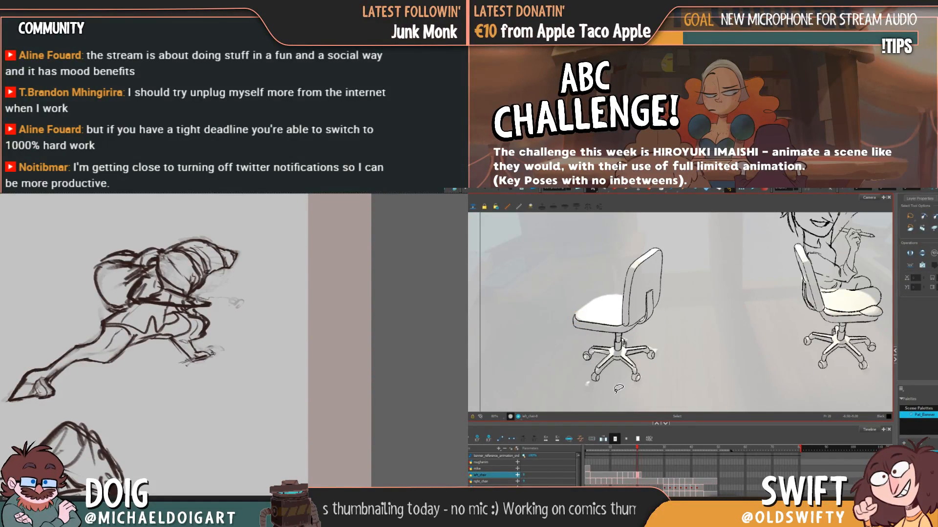
key(period)
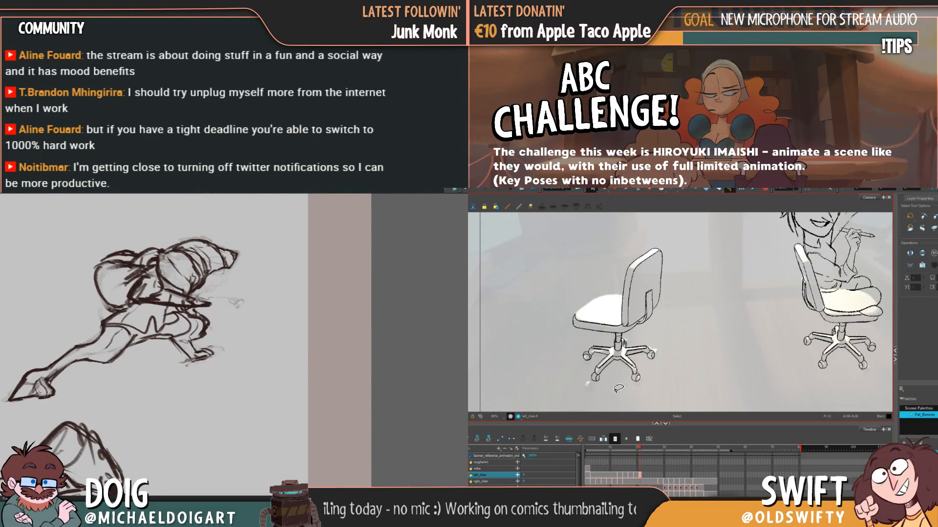
key(comma)
key(period)
key(comma)
key(period)
key(comma)
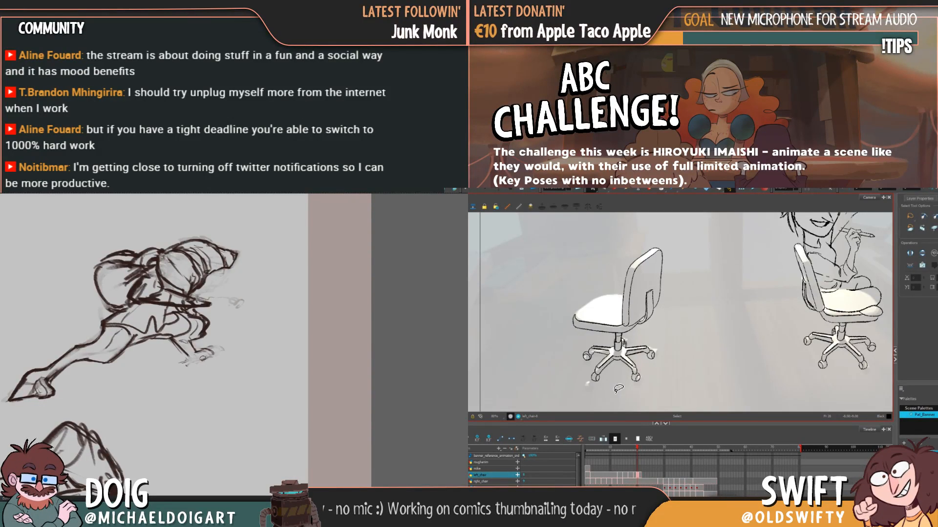
key(period)
key(comma)
key(period)
key(comma)
key(period)
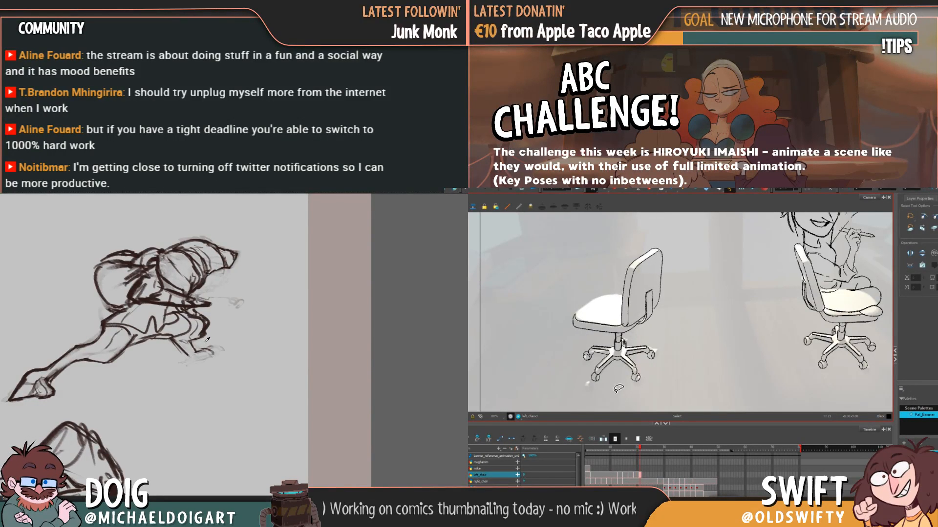
key(comma)
key(period)
Adjust the seat's lower edge line toward the backrest, and erase and redraw the lunging figure's leading foot
click(577, 332)
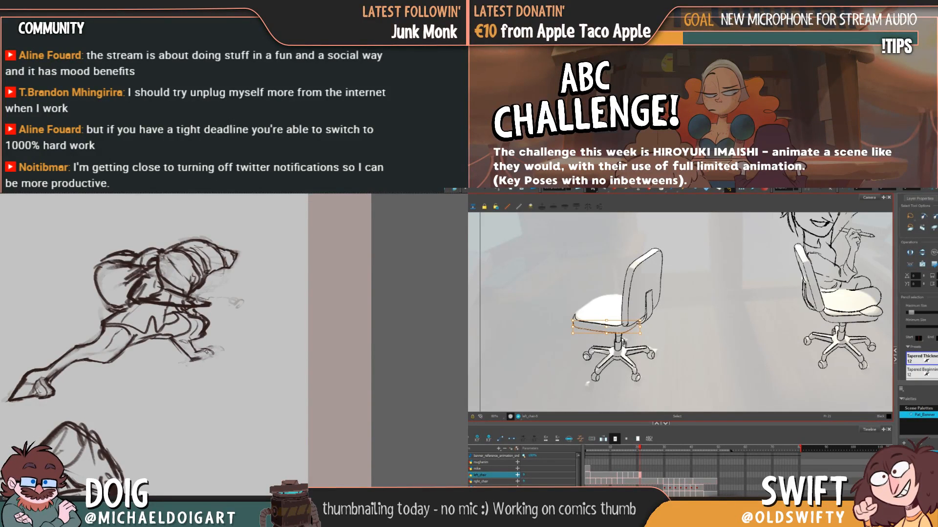
scroll(206, 351, up, 1)
key(Escape)
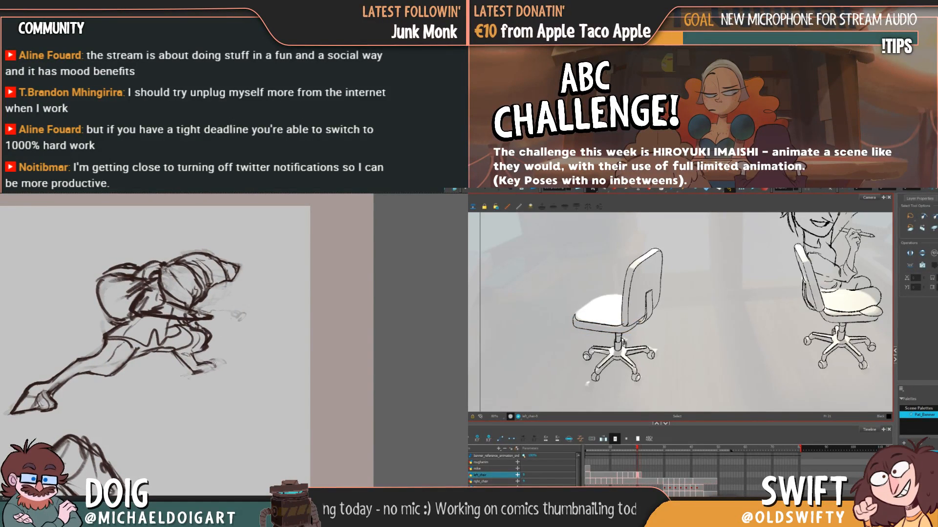
scroll(211, 364, up, 1)
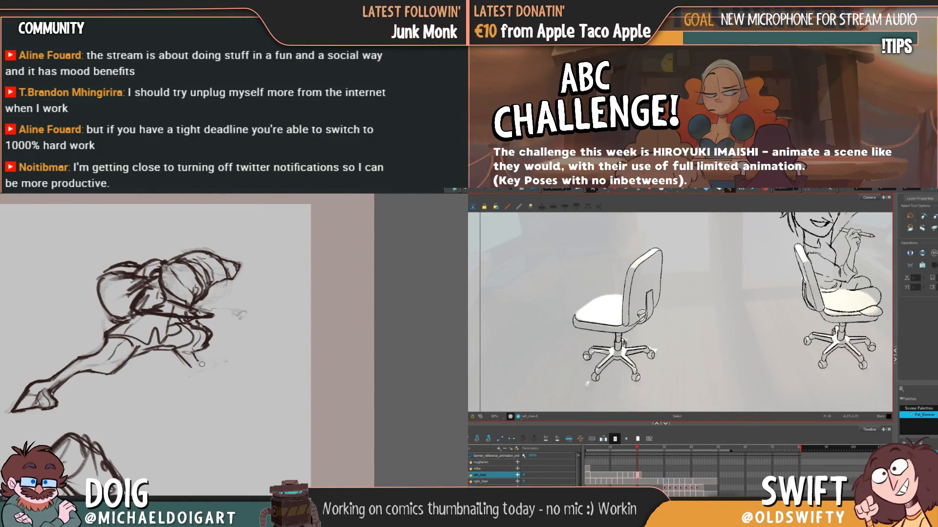
key(period)
click(637, 328)
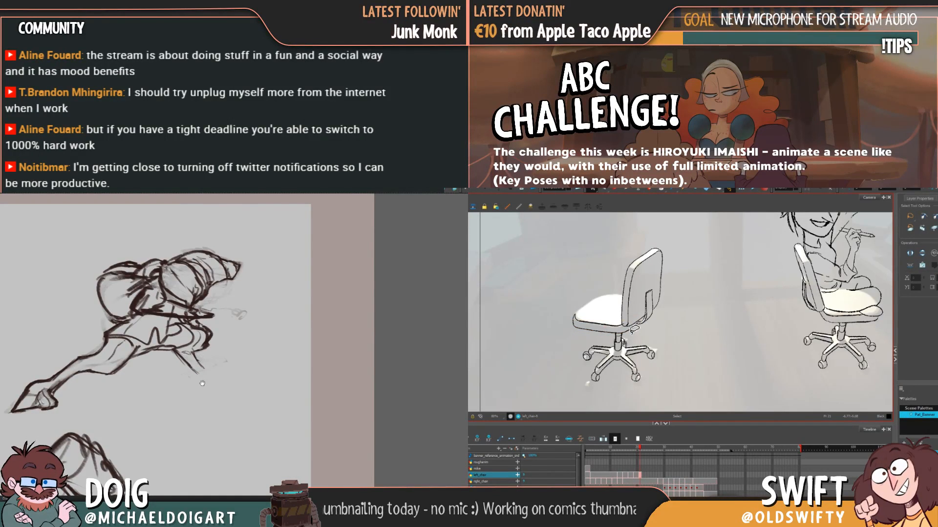
drag(203, 373, 188, 370)
click(655, 329)
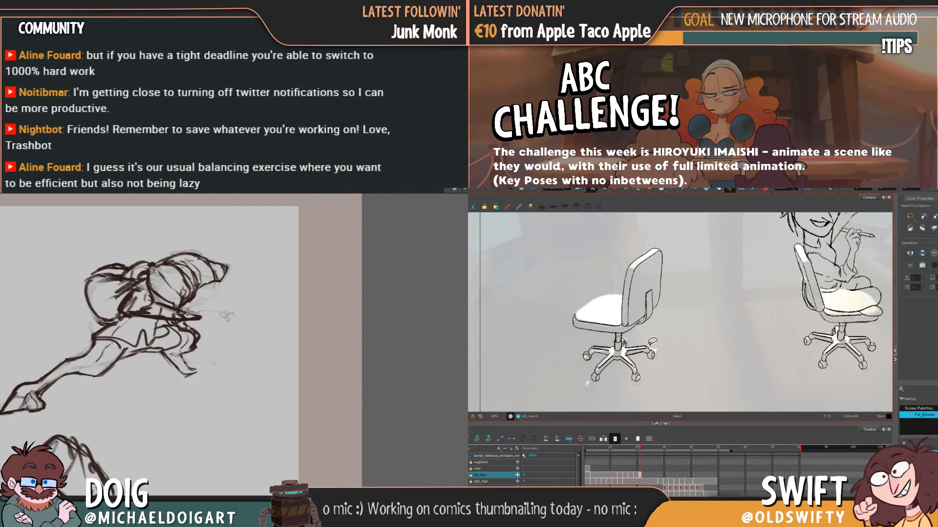
Refine the seat's rim line beside the backrest, checking it against the adjacent left_chair drawing
key(comma)
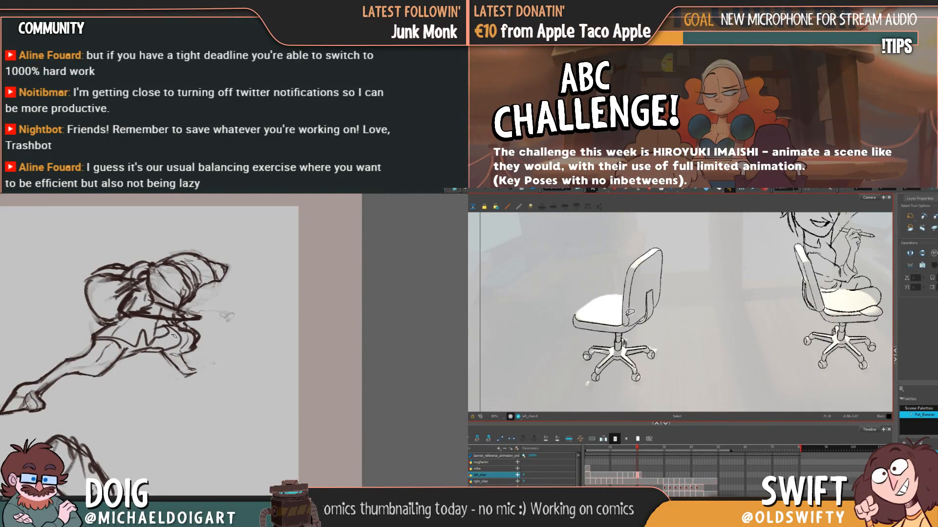
key(period)
click(616, 324)
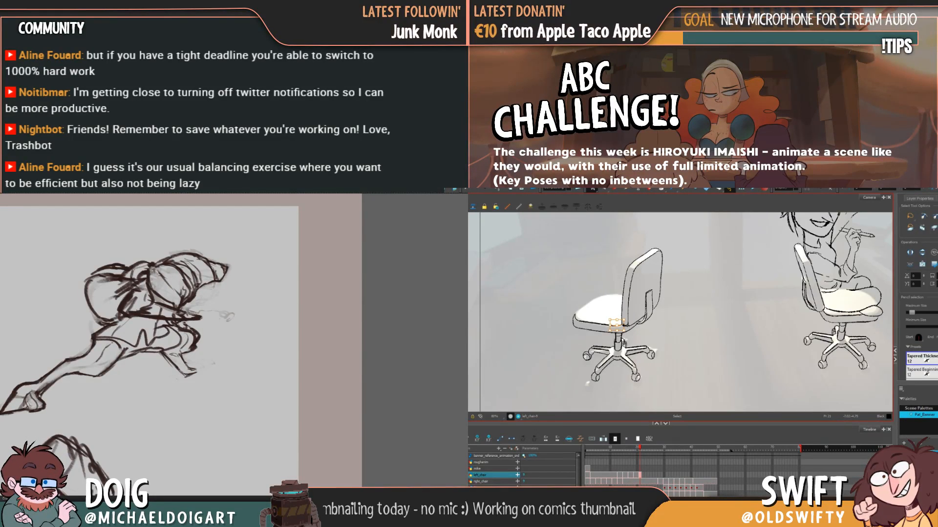
key(comma)
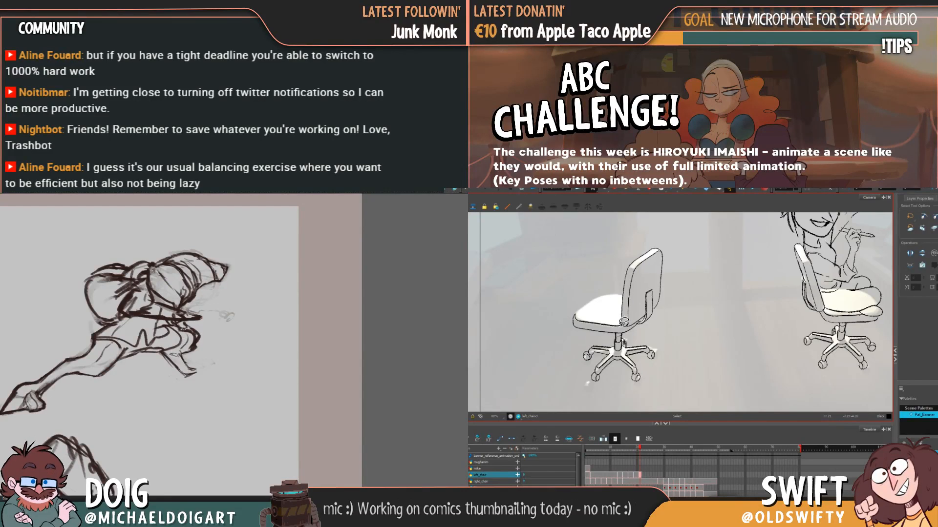
key(period)
key(comma)
key(period)
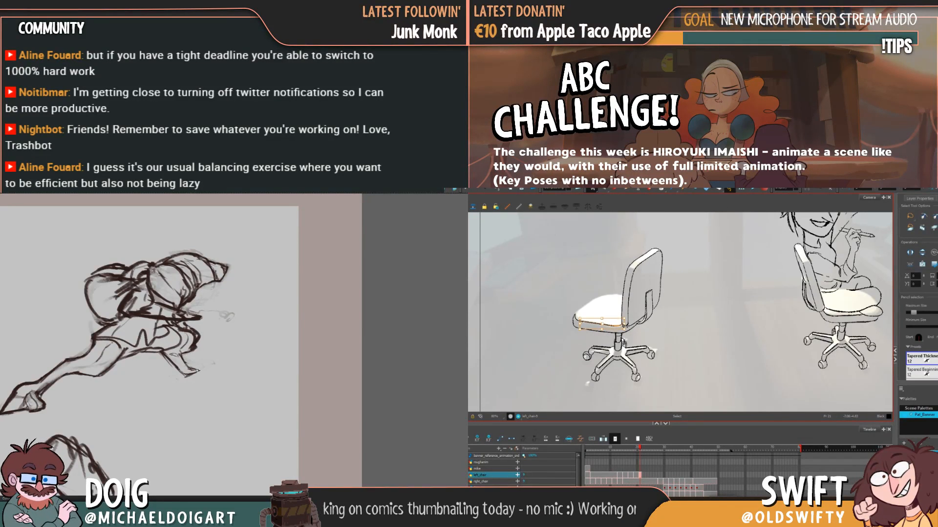
Flip between adjacent left_chair drawings to check the seat's edge below the backrest
key(comma)
key(period)
key(comma)
key(period)
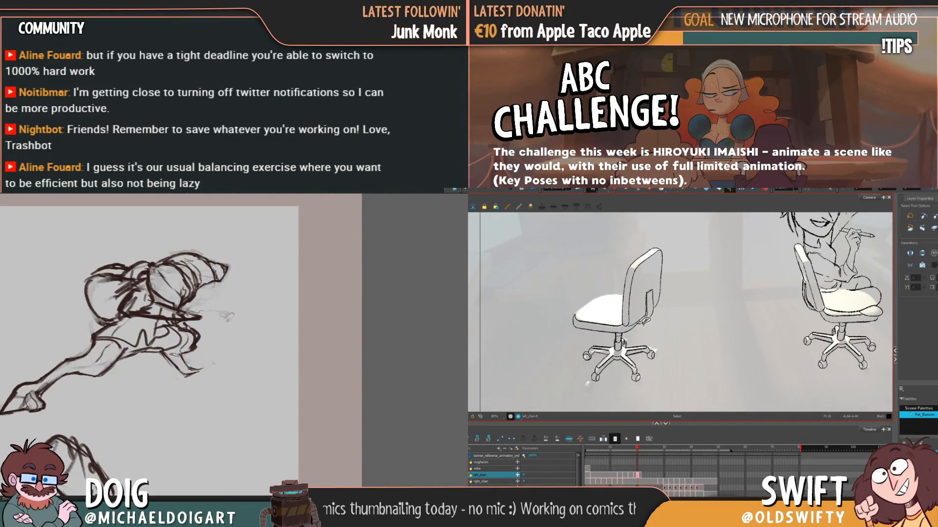
key(comma)
key(period)
key(comma)
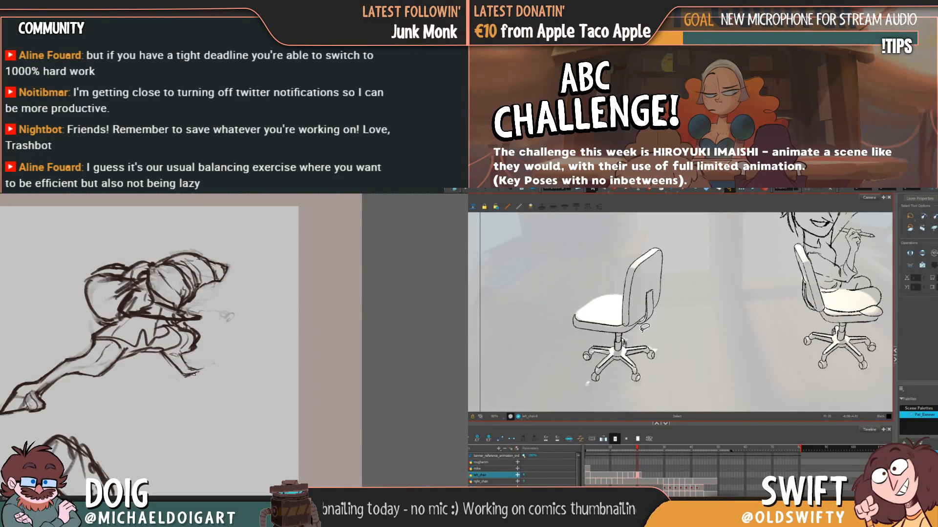
key(period)
key(comma)
key(period)
Extend the last left_chair drawing's exposure onto the following empty frame and touch up the lunging figure's leading foot
click(643, 476)
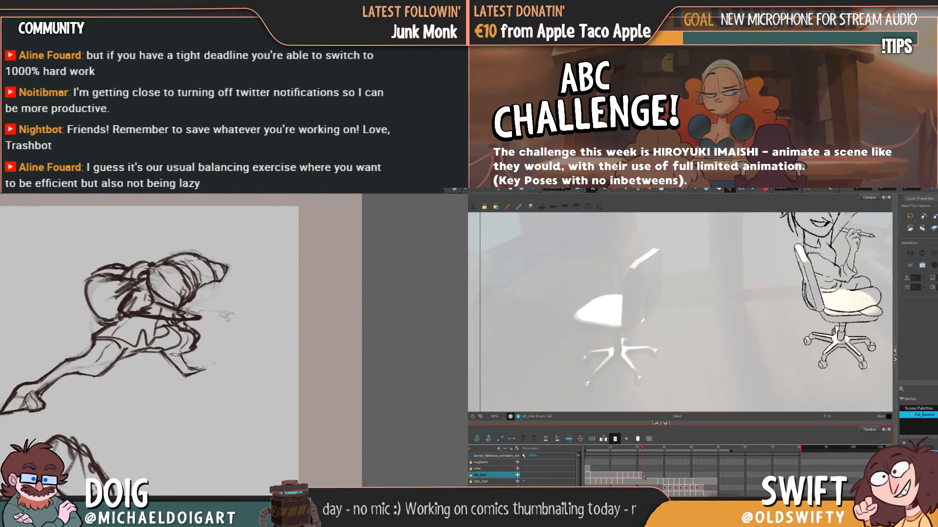
key(F5)
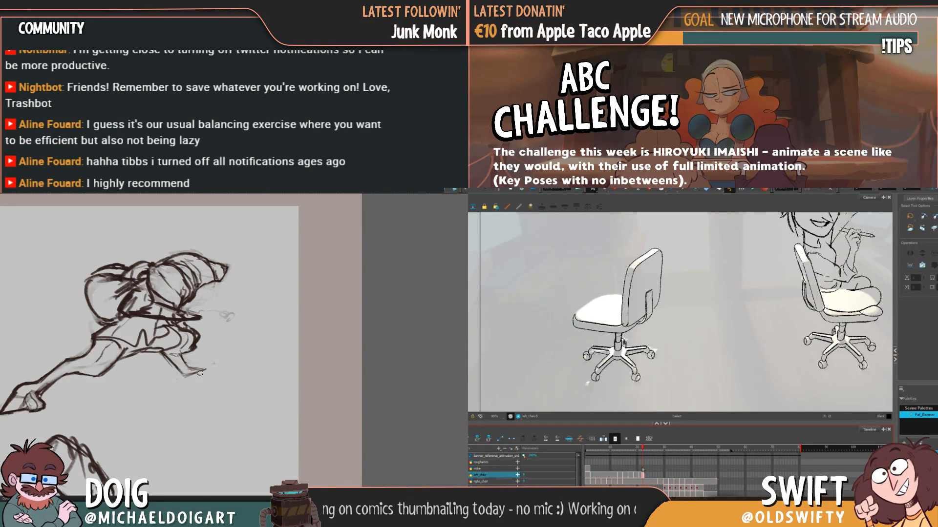
mouse_move(198, 373)
mouse_down()
mouse_move(210, 370)
mouse_move(215, 403)
mouse_up()
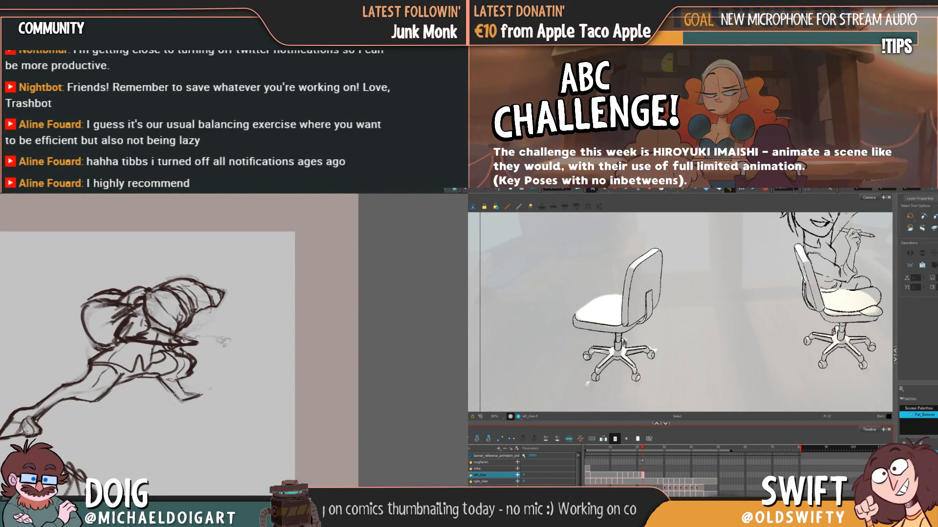
Rework the lunging figure's leading foot on the comic canvas, sketching a flat sole line and cleaning up the strokes around the ankle
scroll(178, 371, down, 1)
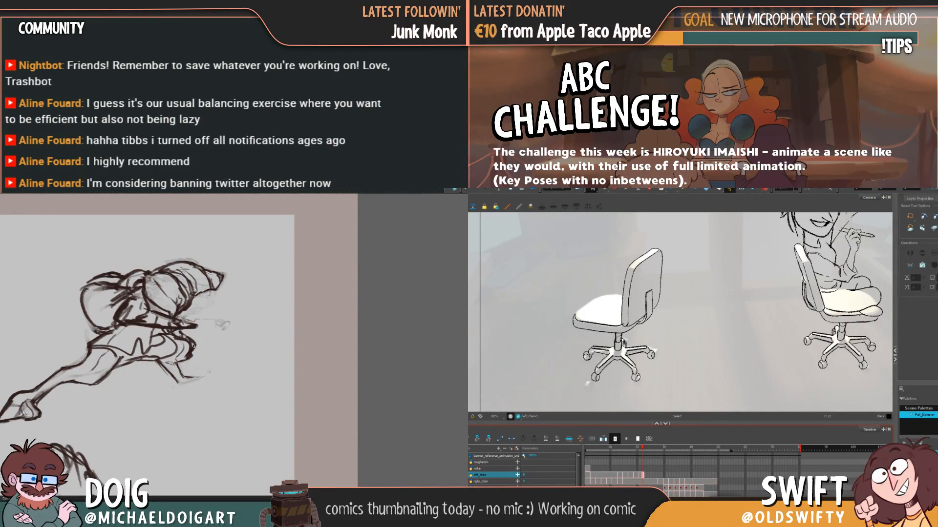
mouse_move(181, 387)
mouse_down()
mouse_move(203, 371)
mouse_move(192, 361)
mouse_move(208, 364)
mouse_move(193, 375)
mouse_move(204, 381)
mouse_up()
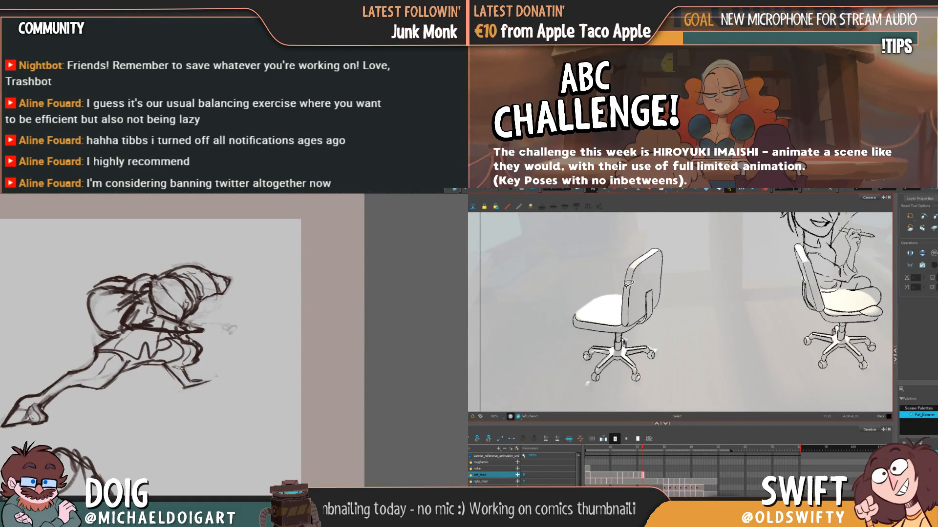
mouse_move(188, 378)
mouse_down()
mouse_move(202, 364)
mouse_move(242, 363)
mouse_up()
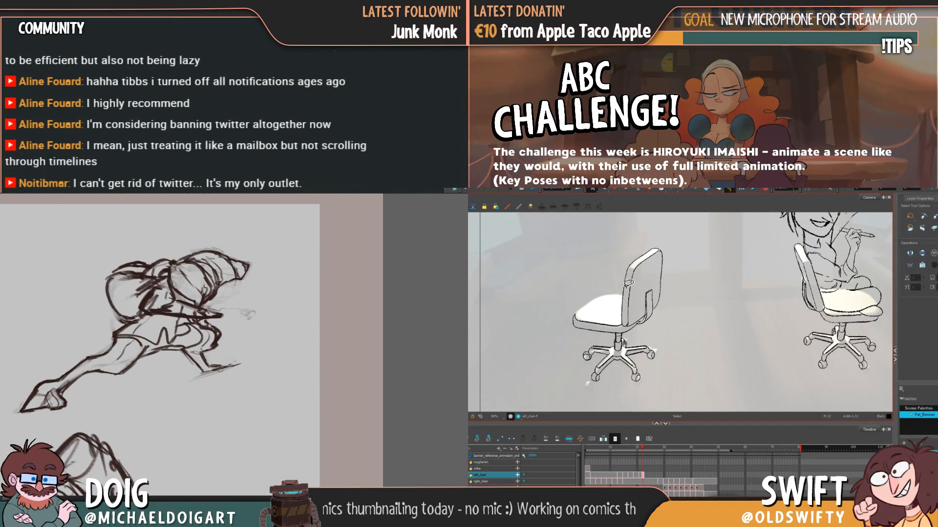
drag(211, 348, 192, 360)
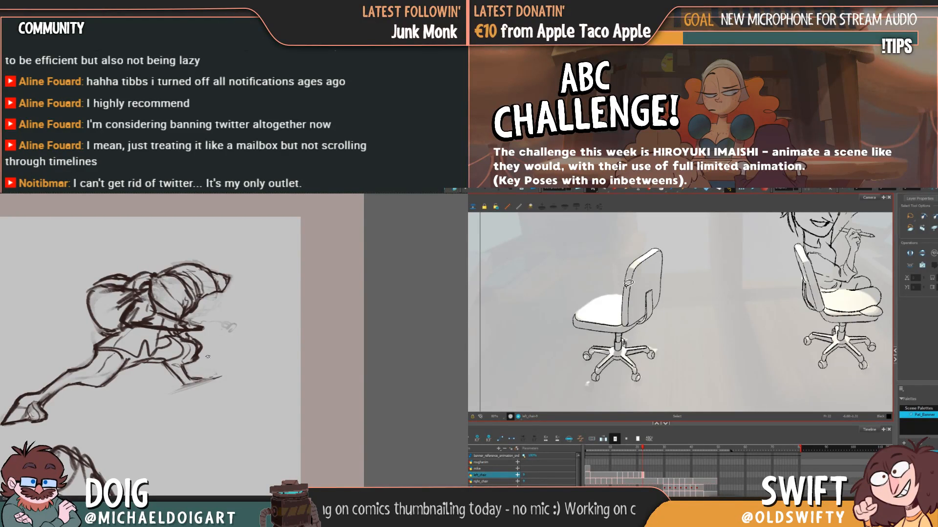
mouse_move(189, 386)
mouse_down()
mouse_move(217, 382)
mouse_move(198, 376)
mouse_up()
Shade the underside of the lunging figure's shorts with hatching along the hem between the legs
scroll(198, 376, up, 5)
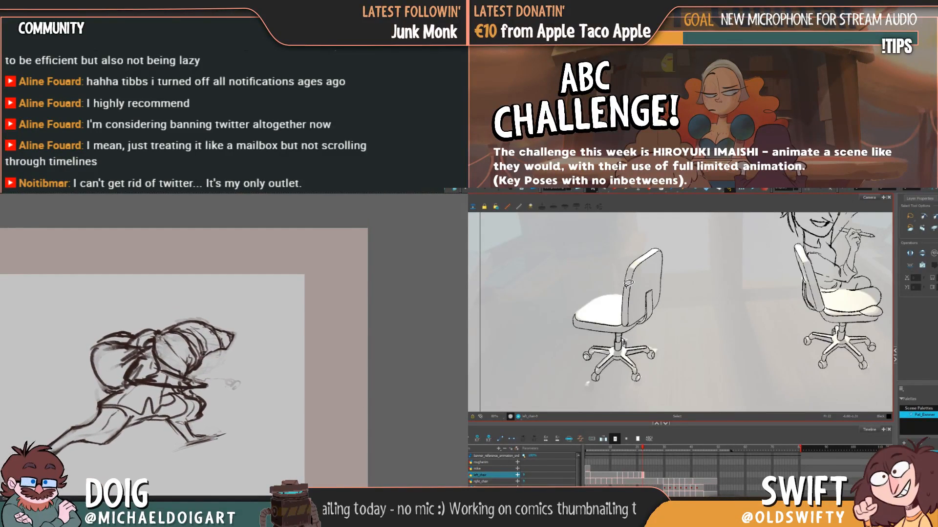
drag(200, 362, 214, 328)
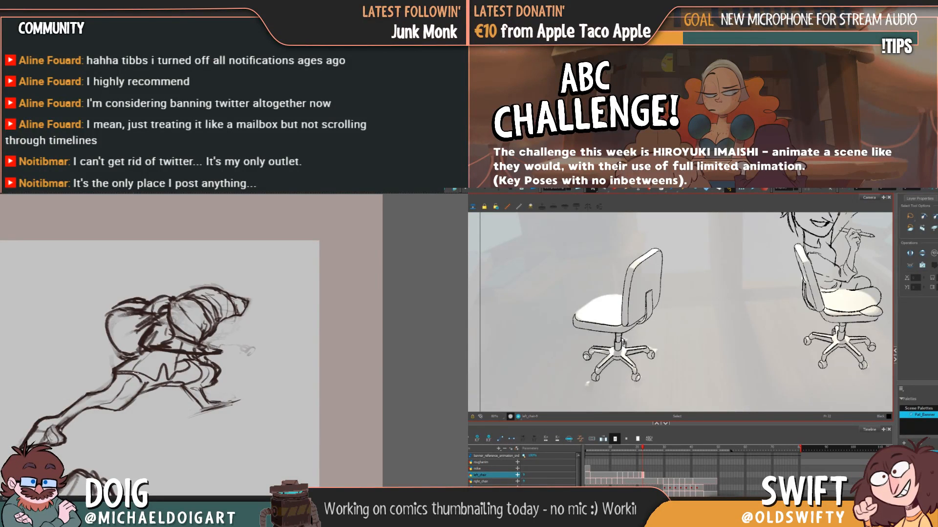
mouse_move(144, 384)
mouse_down()
mouse_move(157, 388)
mouse_move(160, 370)
mouse_move(169, 385)
mouse_move(199, 377)
mouse_move(199, 353)
mouse_up()
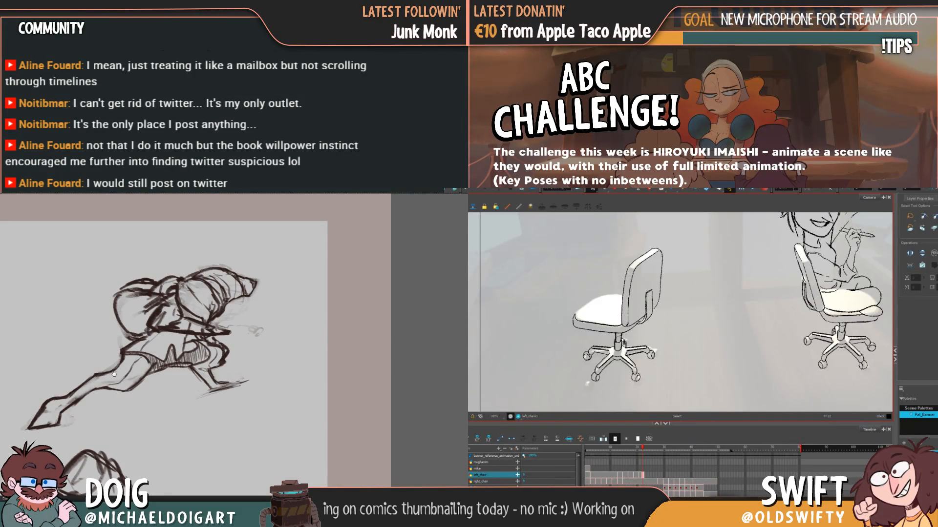
Redraw the lunging figure's leading foot with darker, flat-soled lines and clean up the torso and backpack sketch
scroll(117, 374, down, 2)
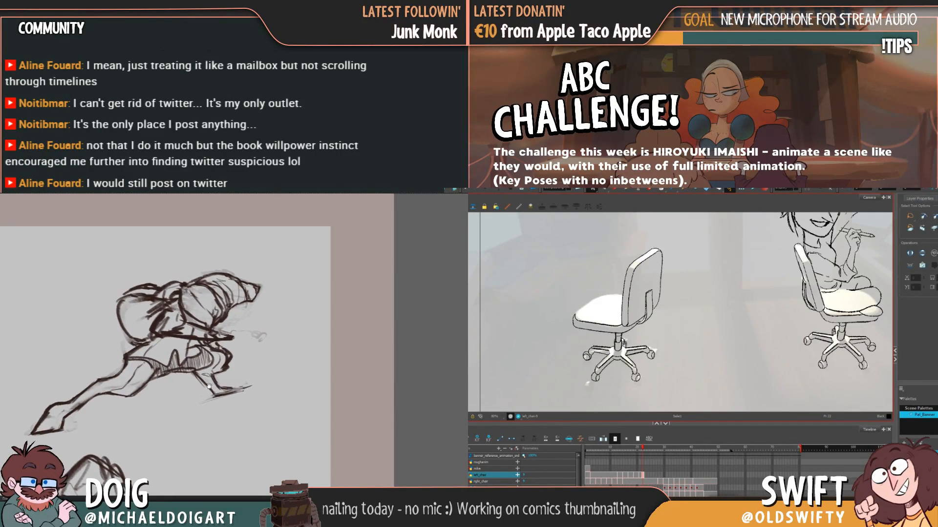
scroll(229, 374, right, 2)
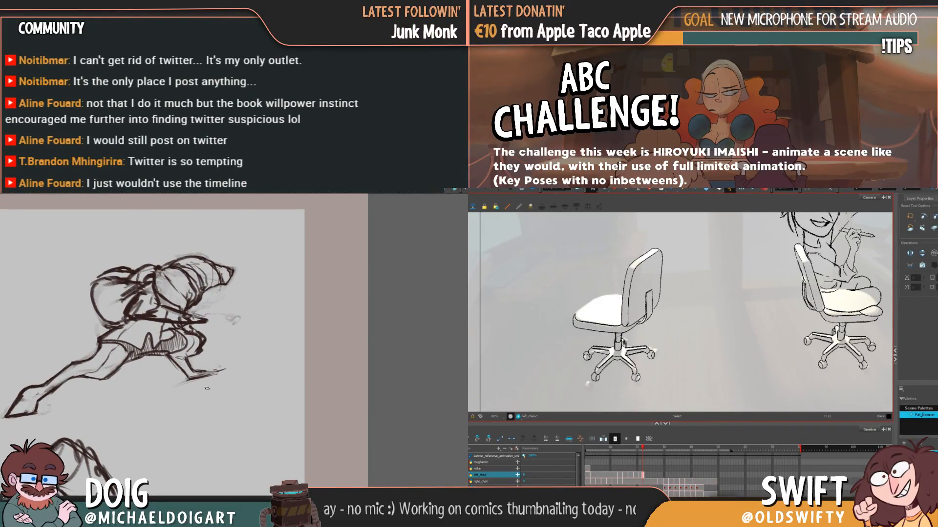
mouse_move(207, 389)
mouse_down()
mouse_move(191, 366)
mouse_move(196, 378)
mouse_move(217, 369)
mouse_up()
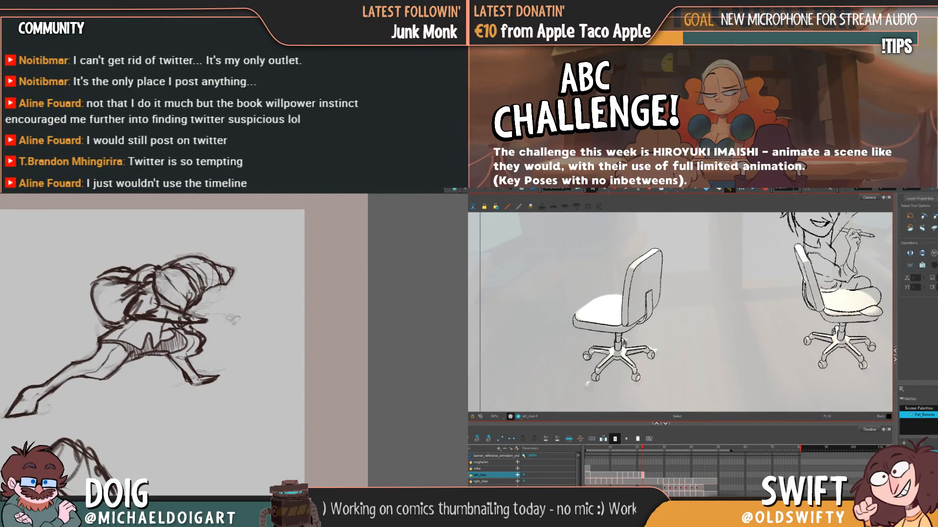
drag(185, 388, 223, 376)
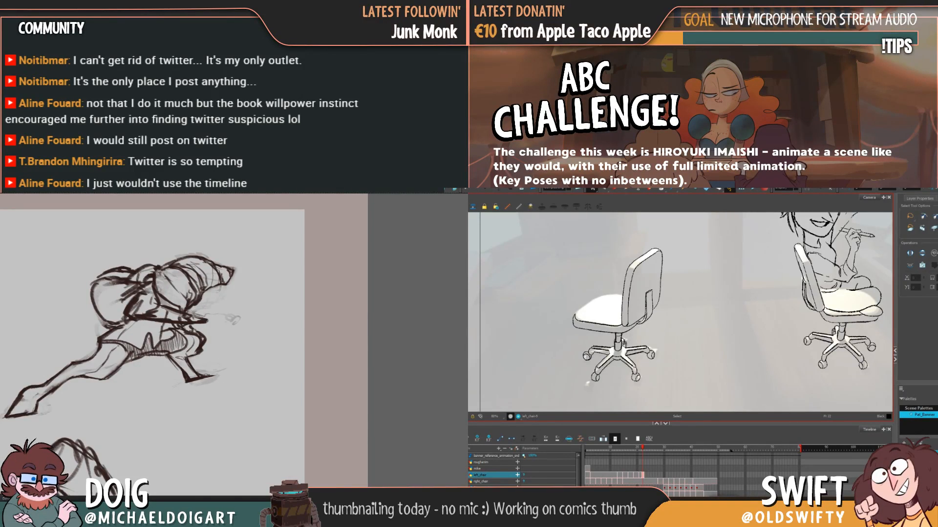
mouse_move(151, 330)
mouse_down()
mouse_move(160, 353)
mouse_move(147, 392)
mouse_up()
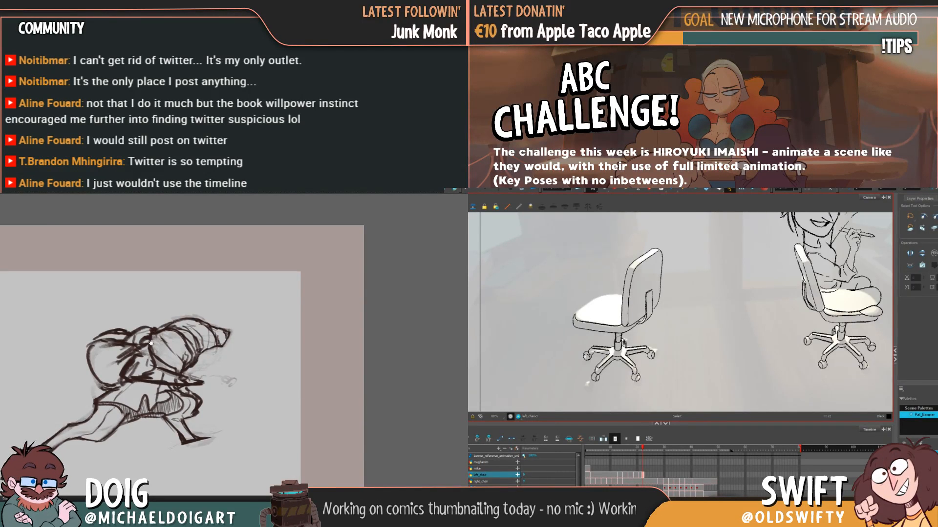
drag(98, 366, 110, 357)
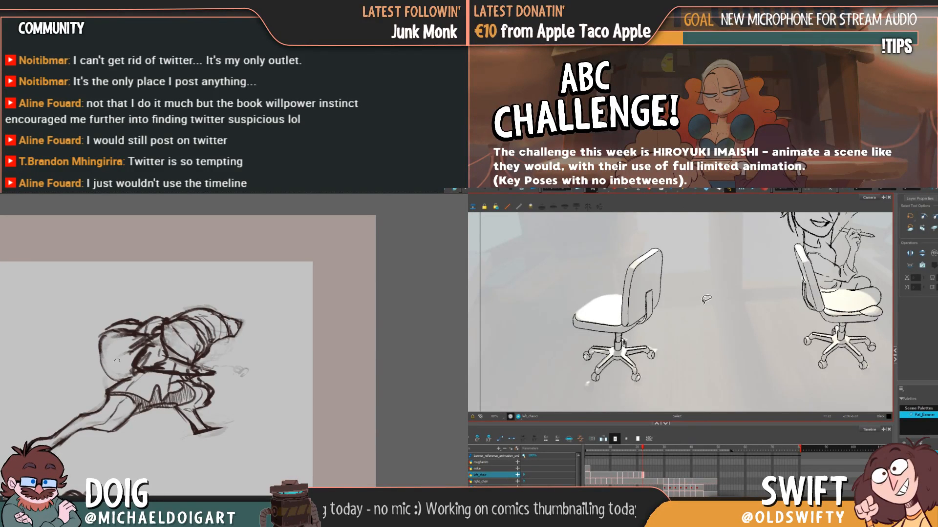
Activate the Eraser for the empty office chair's left_chair drawing
key(alt+e)
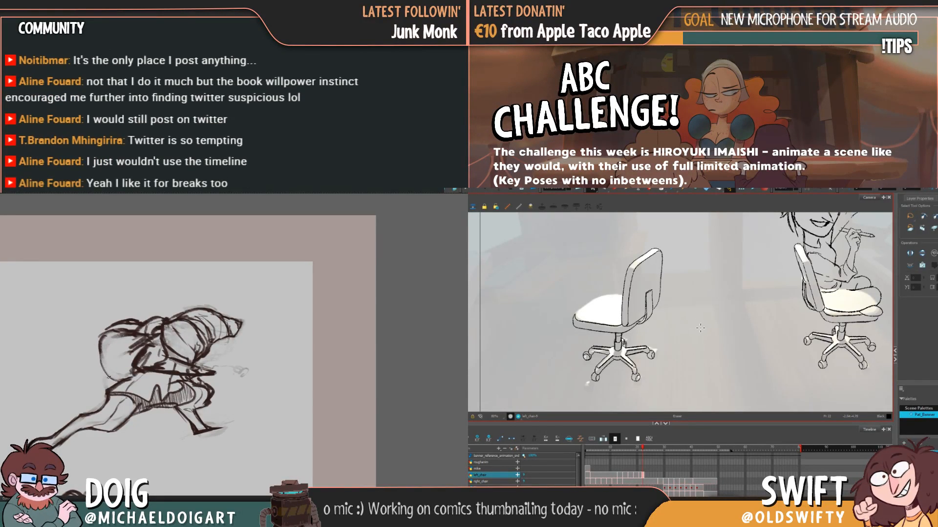